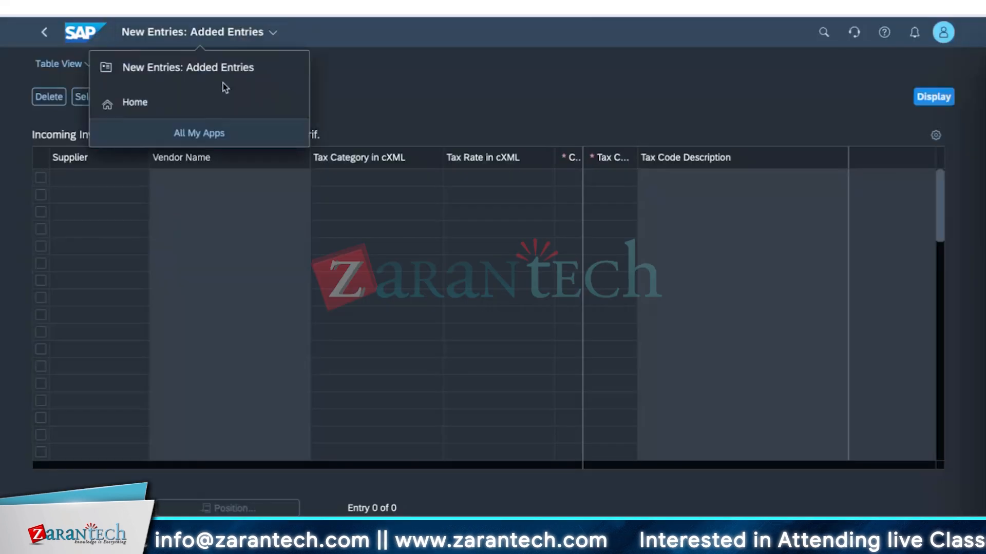
- Find the Manage Banks - Master Data app with the search "bank master" and run its bank list without filters
left_click(213, 103)
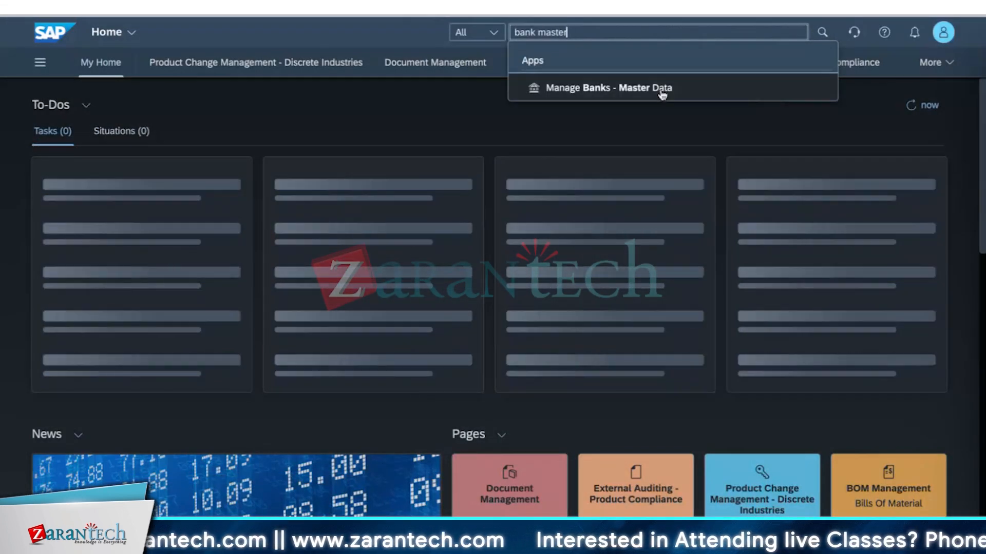
left_click(662, 94)
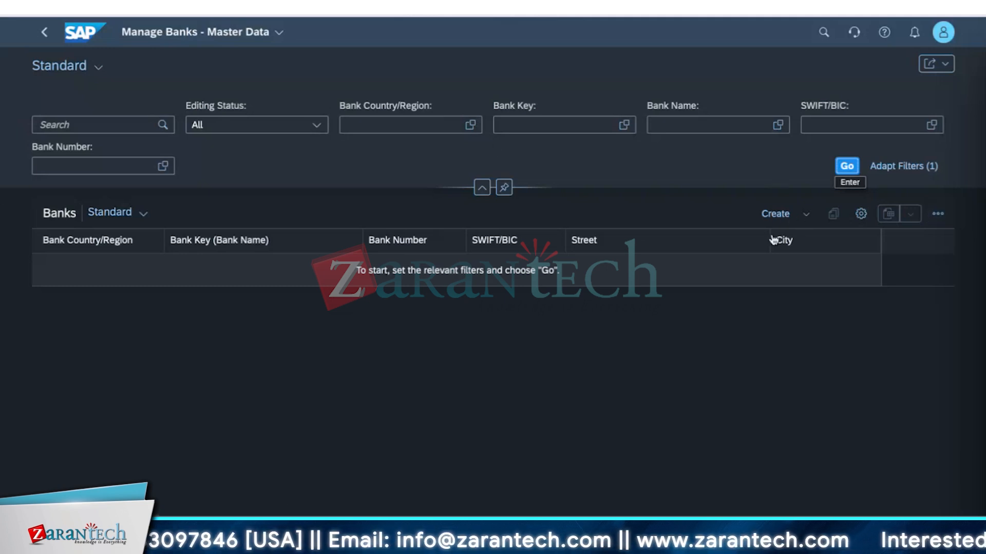
left_click(851, 168)
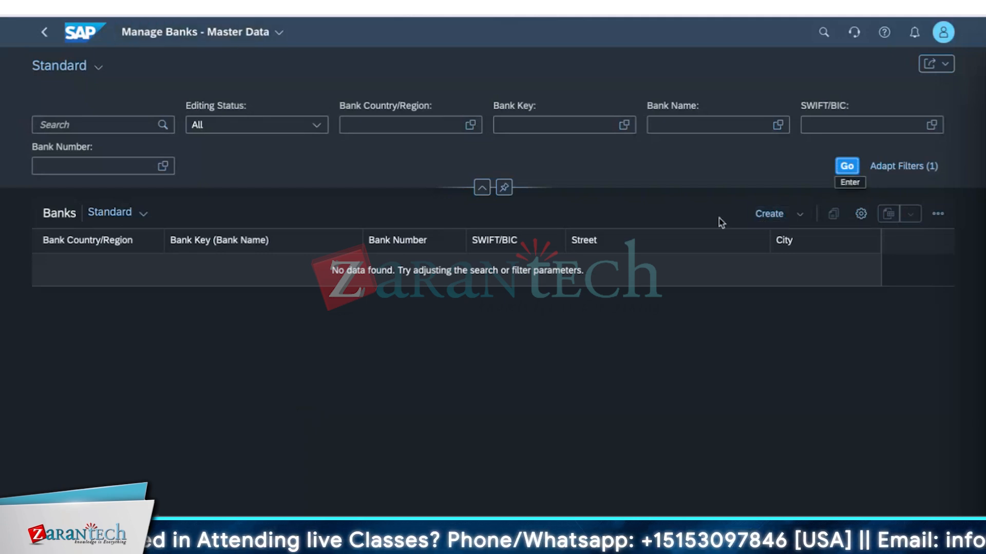
- Start creating a bank and choose India (IN) as its bank country/region by searching for "india"
left_click(772, 218)
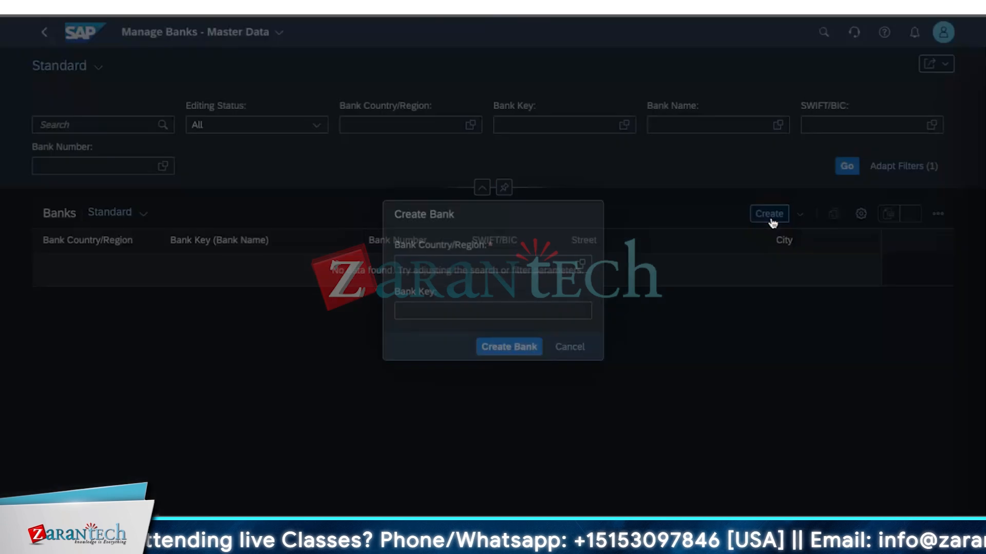
left_click(579, 264)
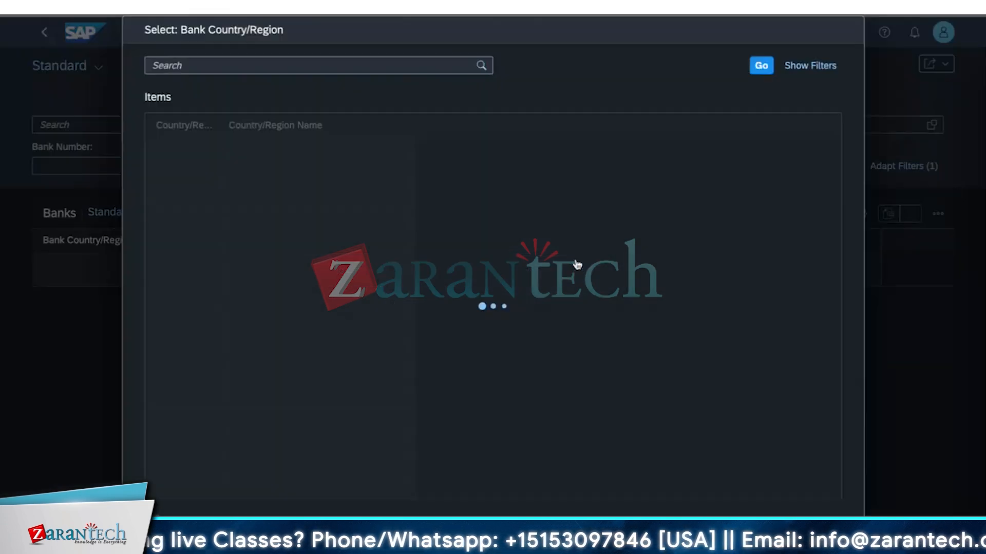
type("in")
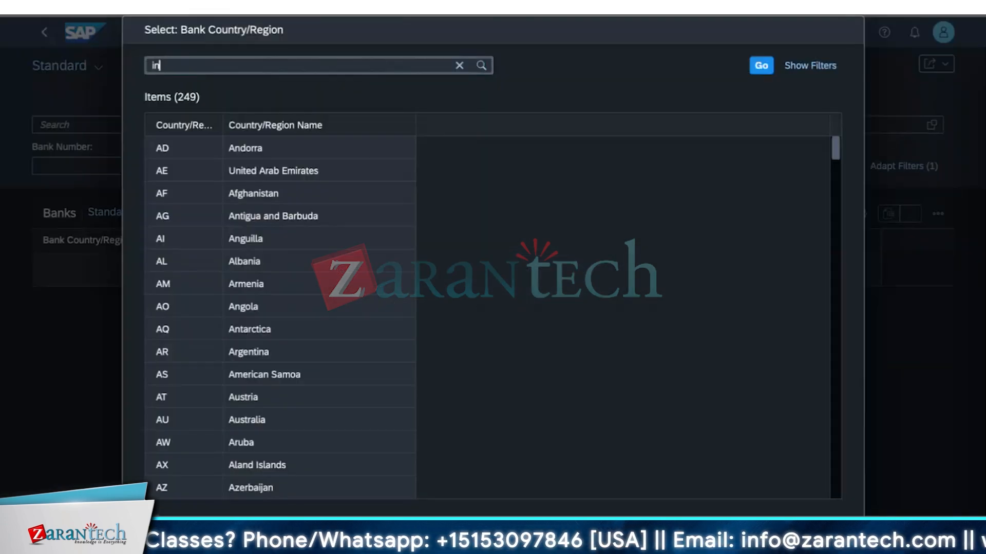
type("dia")
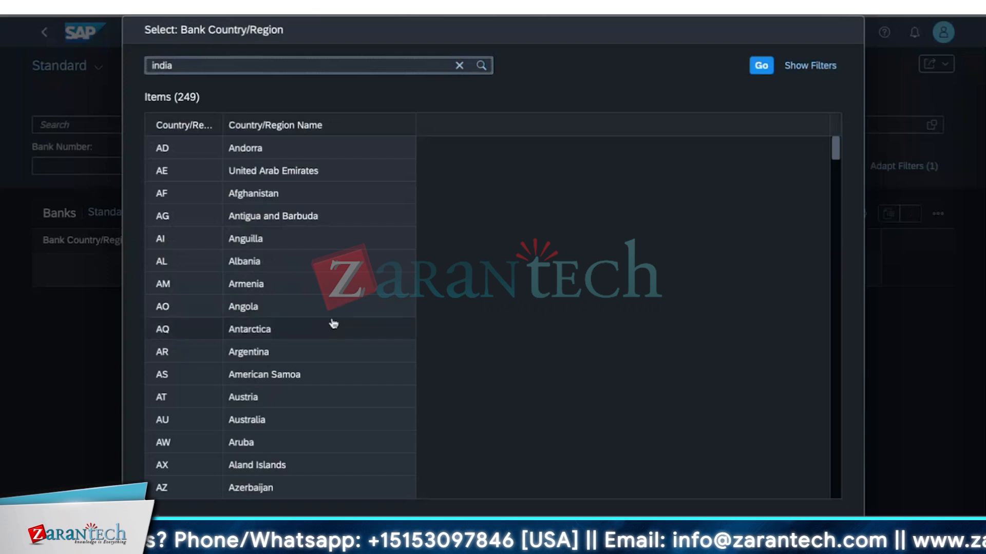
left_click(769, 77)
left_click(224, 147)
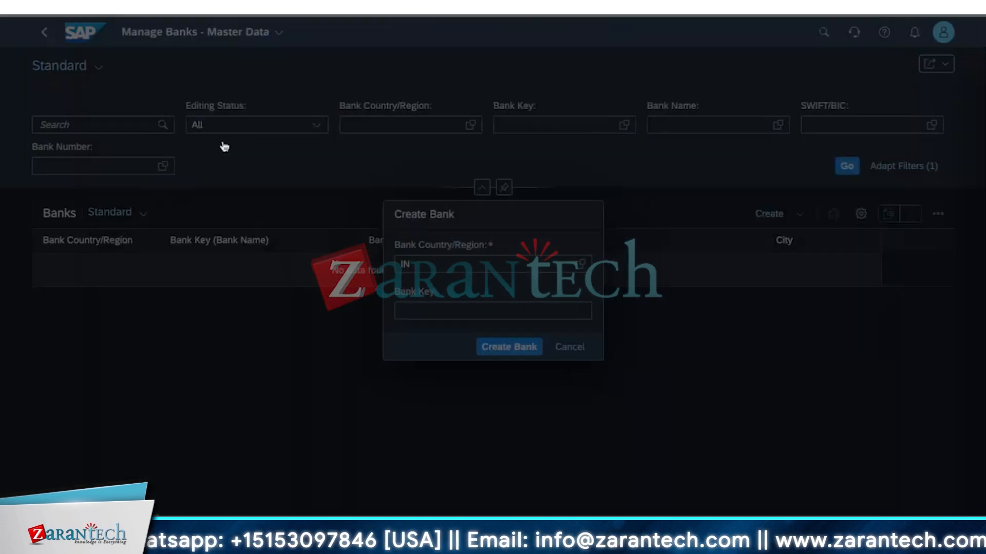
- Set the bank key to INIC001 and create the bank record
left_click(495, 310)
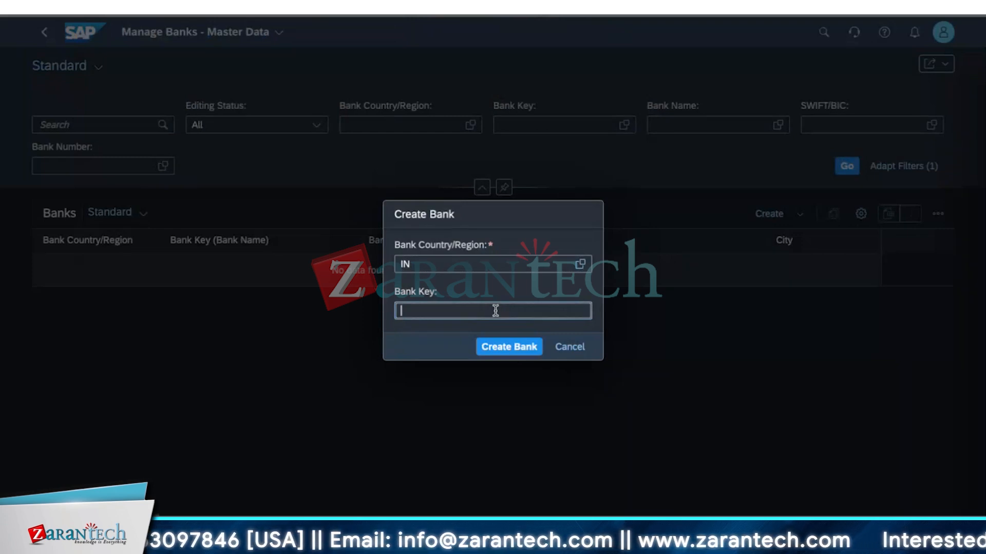
type("IN")
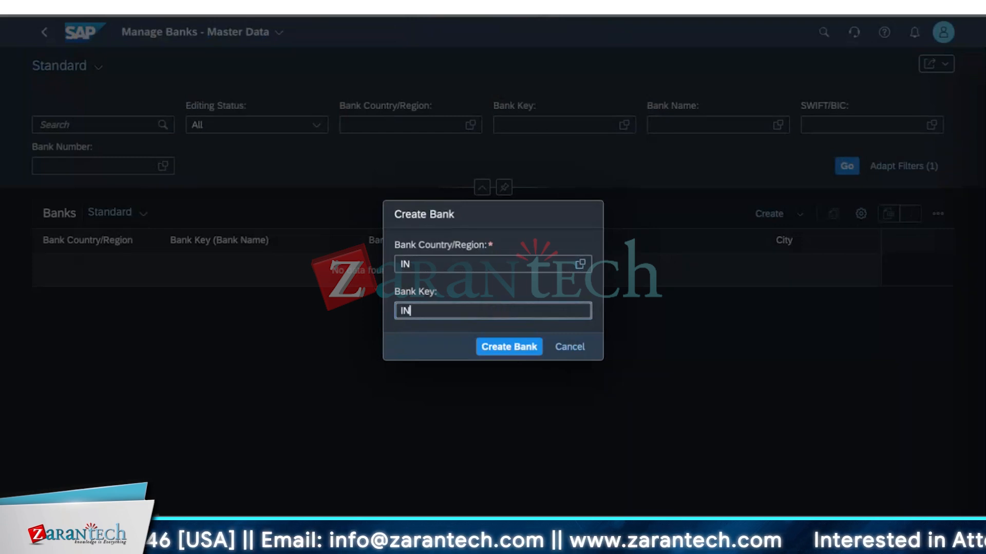
type("001IC")
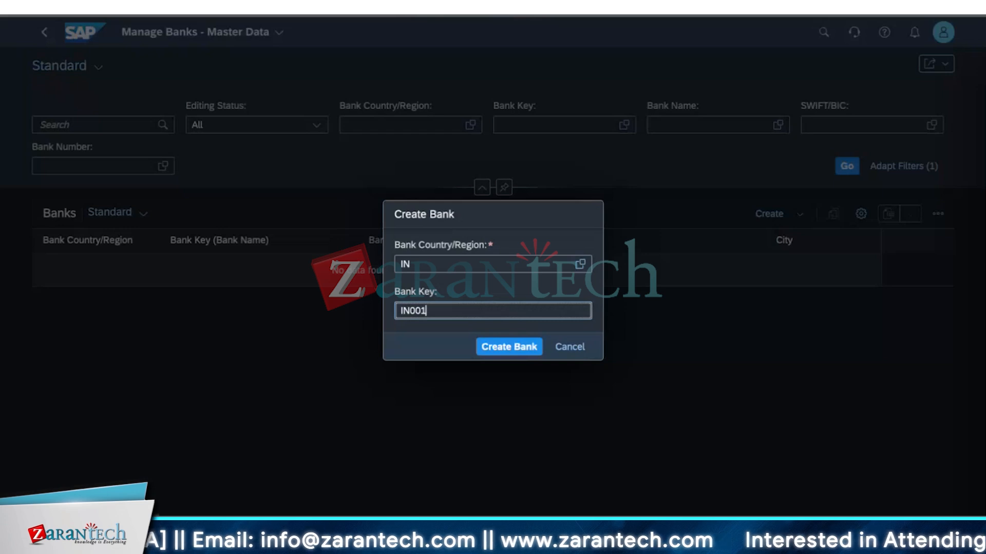
key("BackSpace")
key("BackSpace")
key("Left")
key("Left")
key("Left")
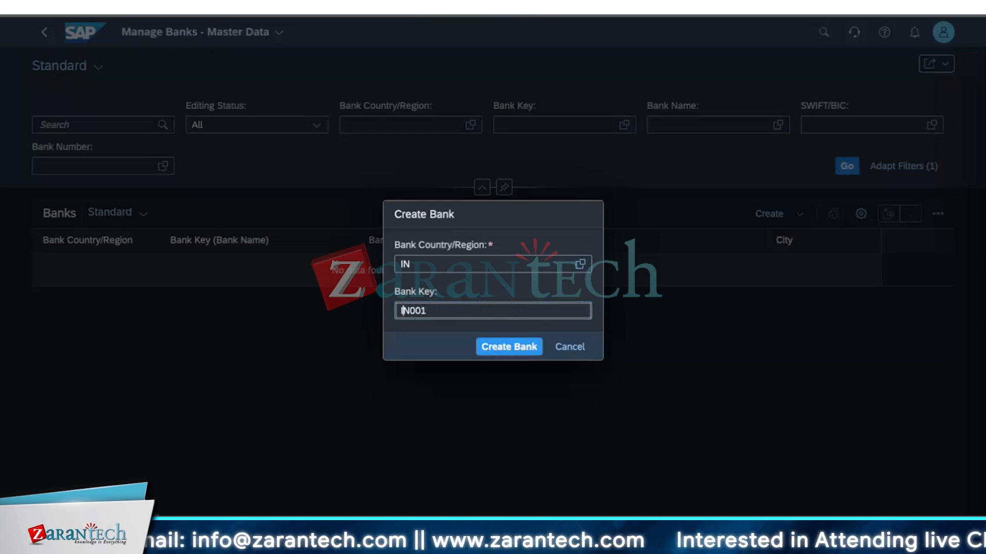
type("IC")
left_click(508, 348)
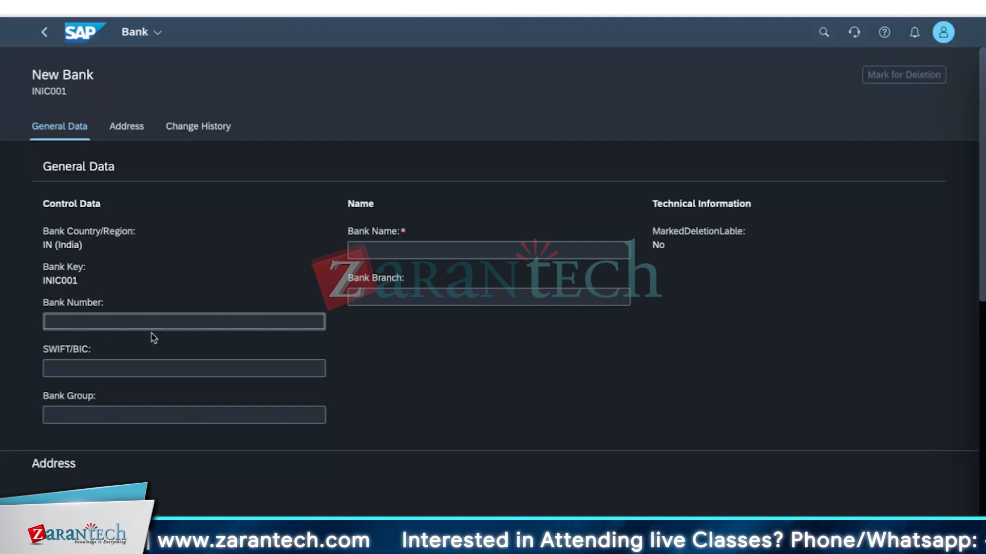
- Enter ICIC01 as the bank number and ICIC0019 as the SWIFT/BIC code in the general data
scroll(152, 333, "down", 2)
left_click(163, 237)
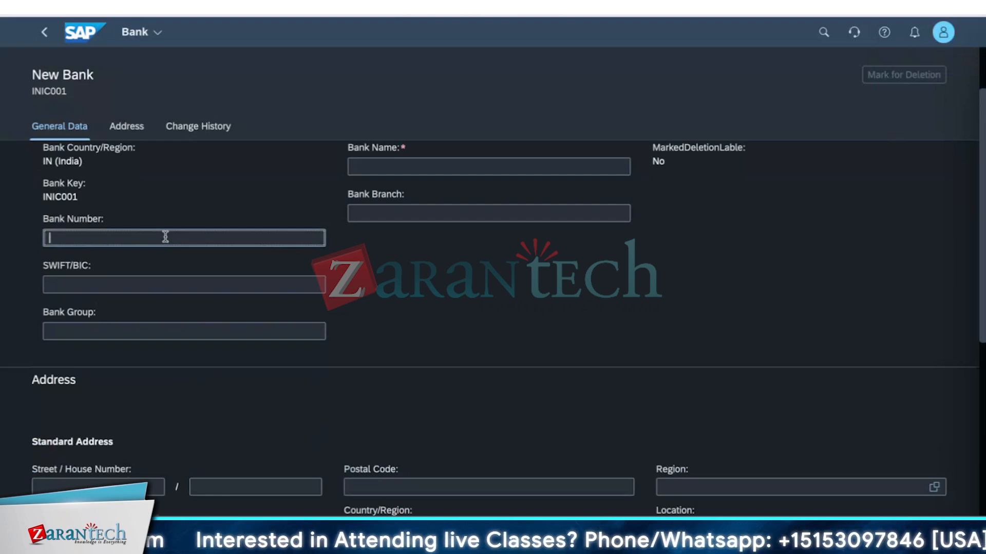
type("1C")
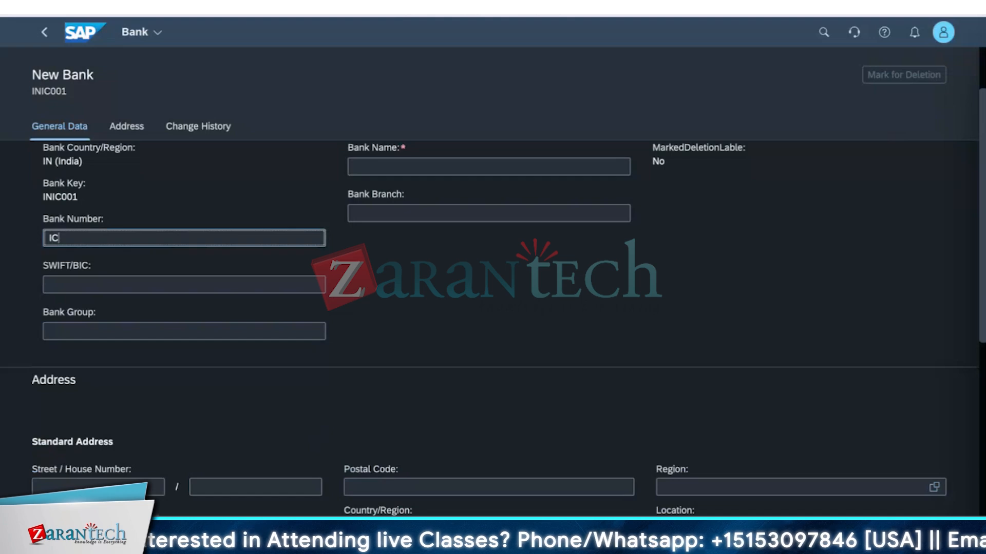
type("IC01")
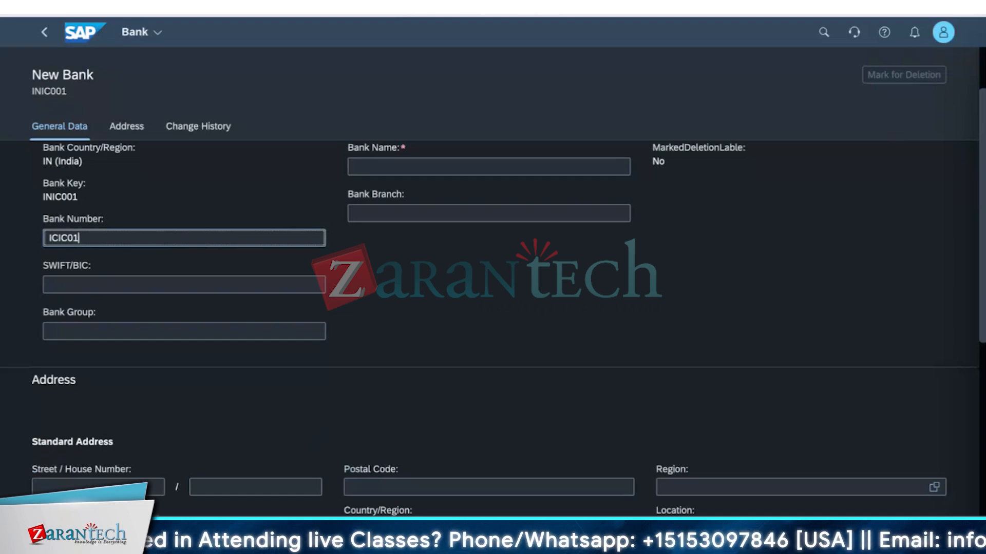
left_click(84, 283)
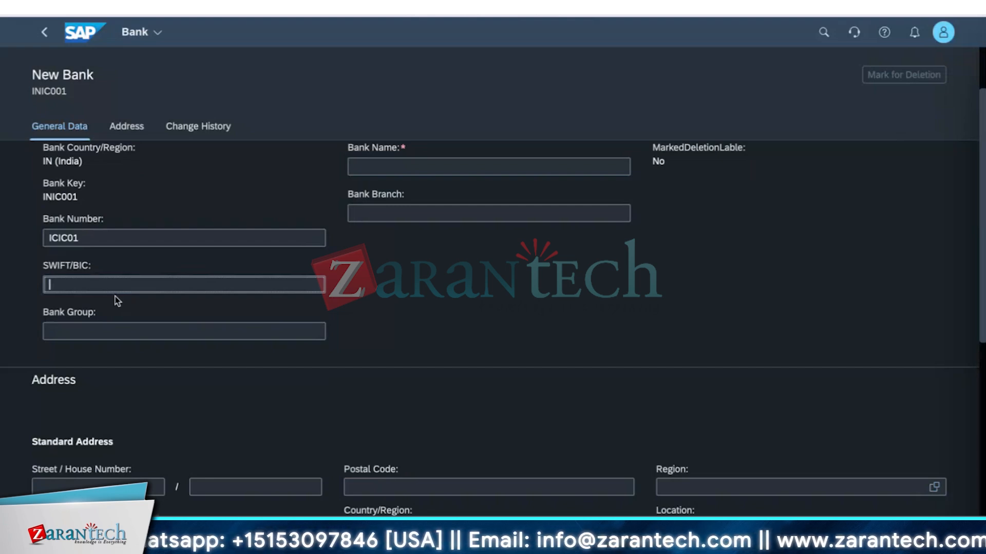
type("IC")
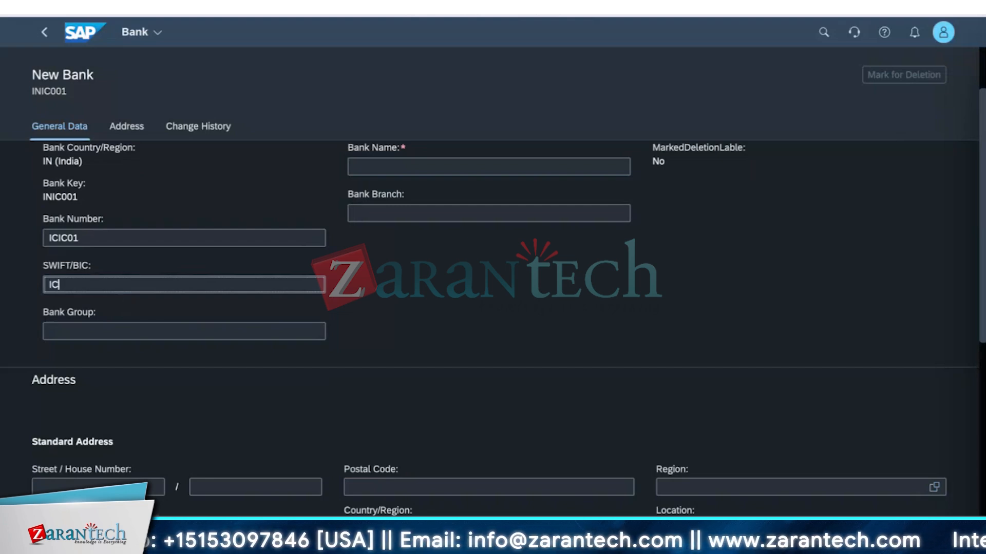
type("IC00")
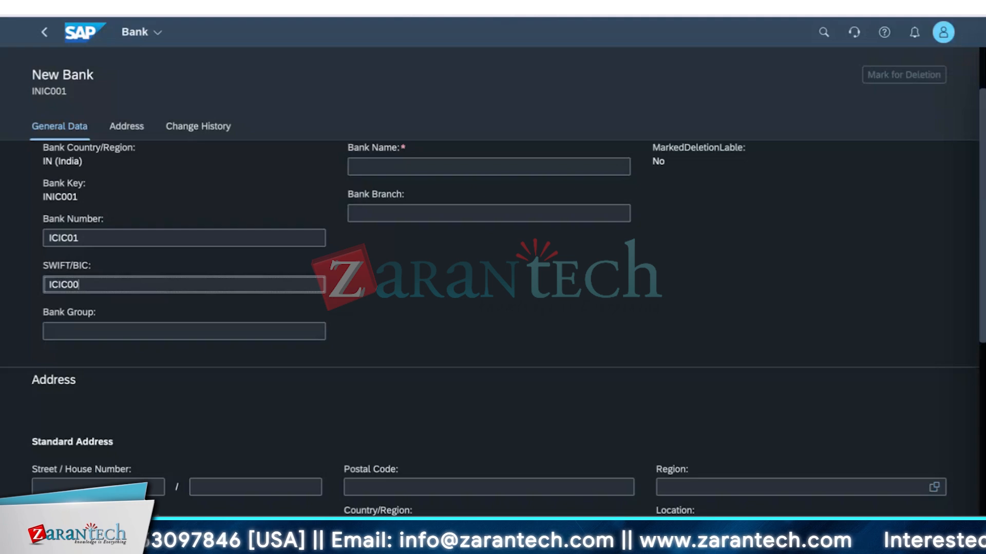
type("19")
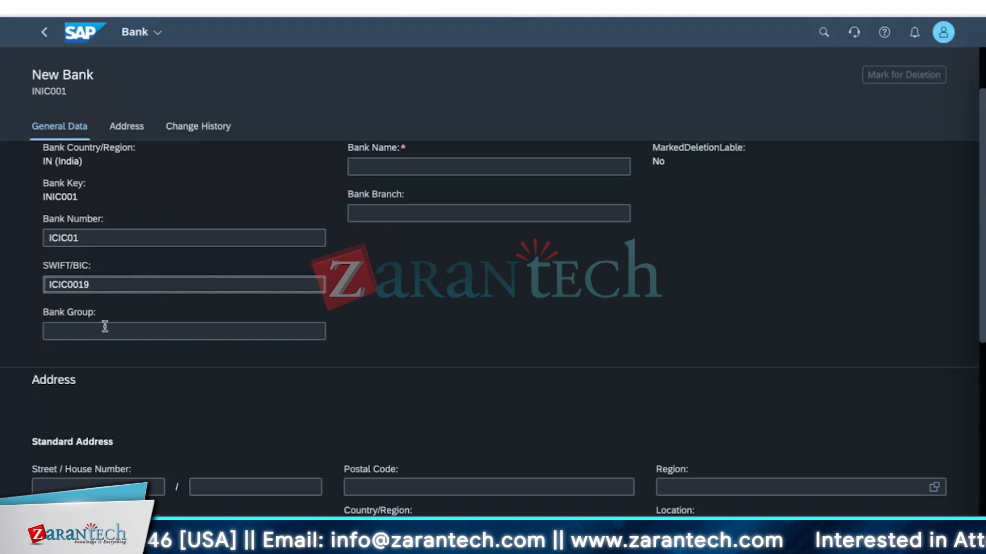
left_click(105, 326)
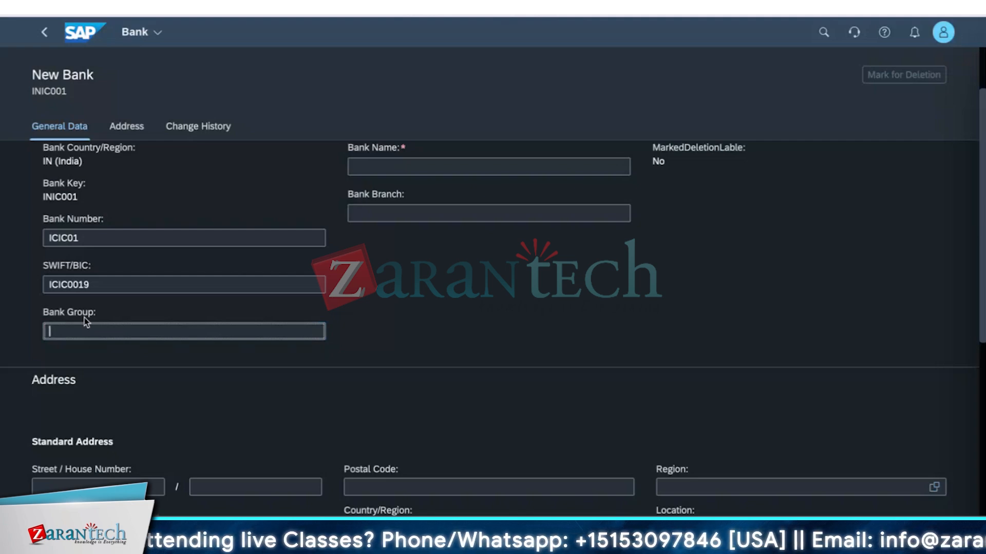
scroll(84, 319, "up", 1)
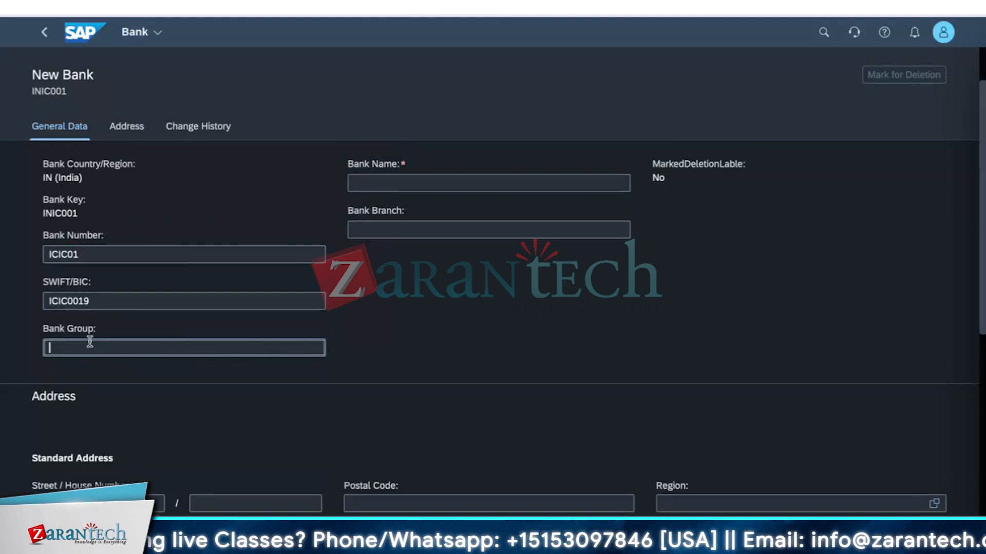
left_click_drag(94, 329, 43, 328)
left_click(104, 324)
left_click(46, 330)
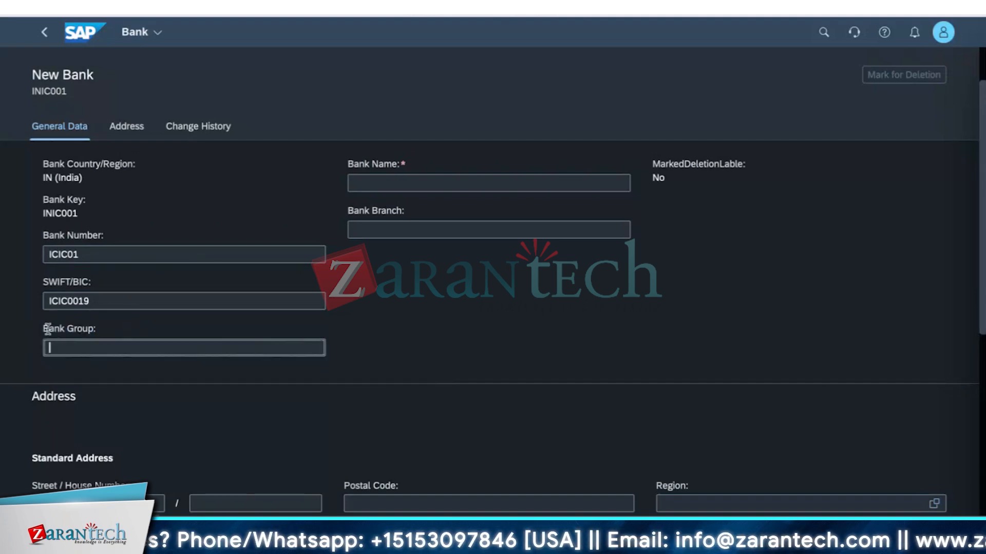
- Name the bank ICICI MUMBAI and set its branch to AIROLI
left_click(380, 181)
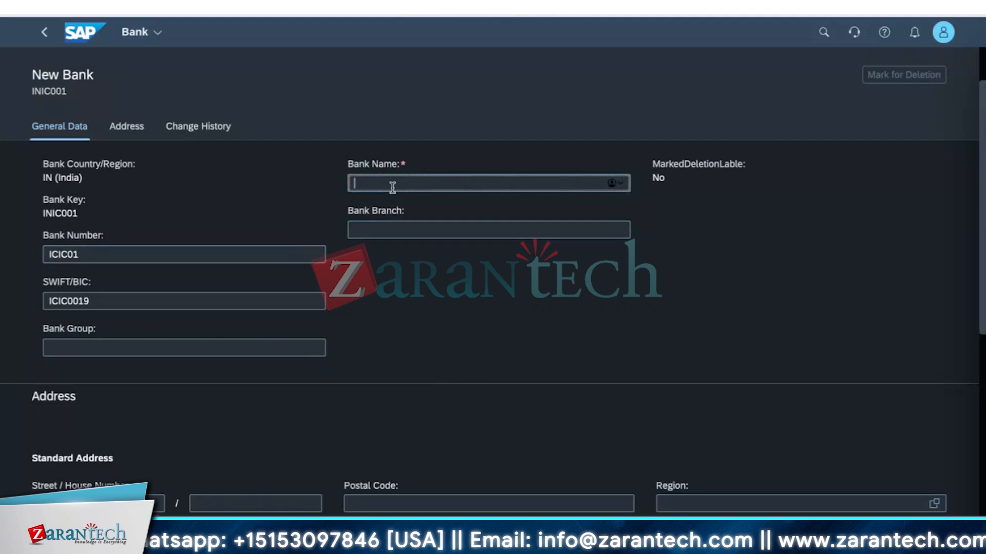
type("ICIC")
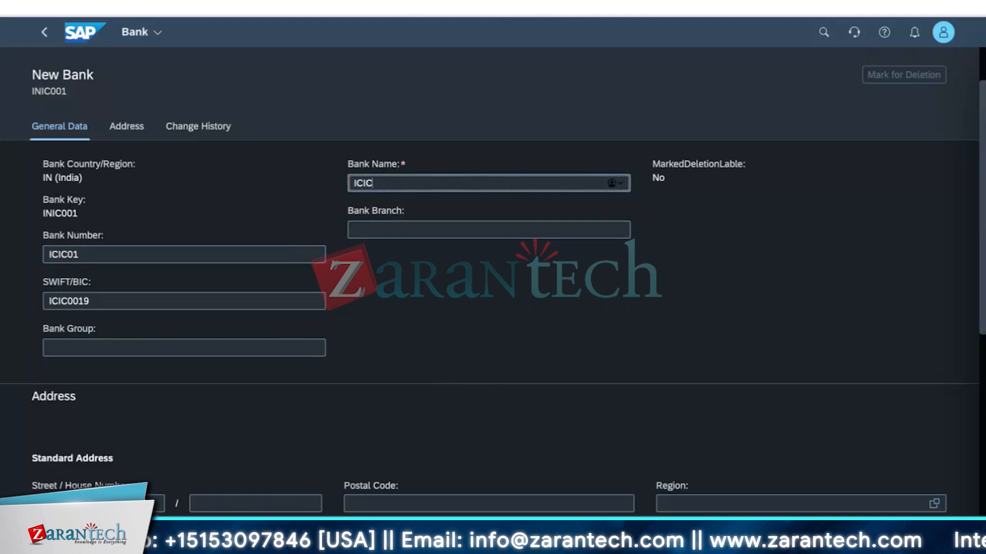
type("I")
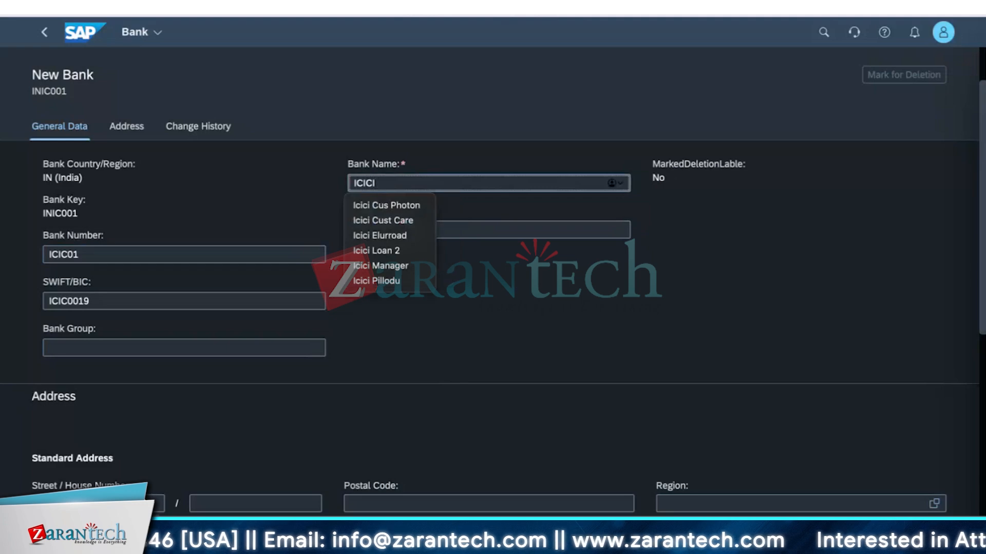
type(" MUMBA")
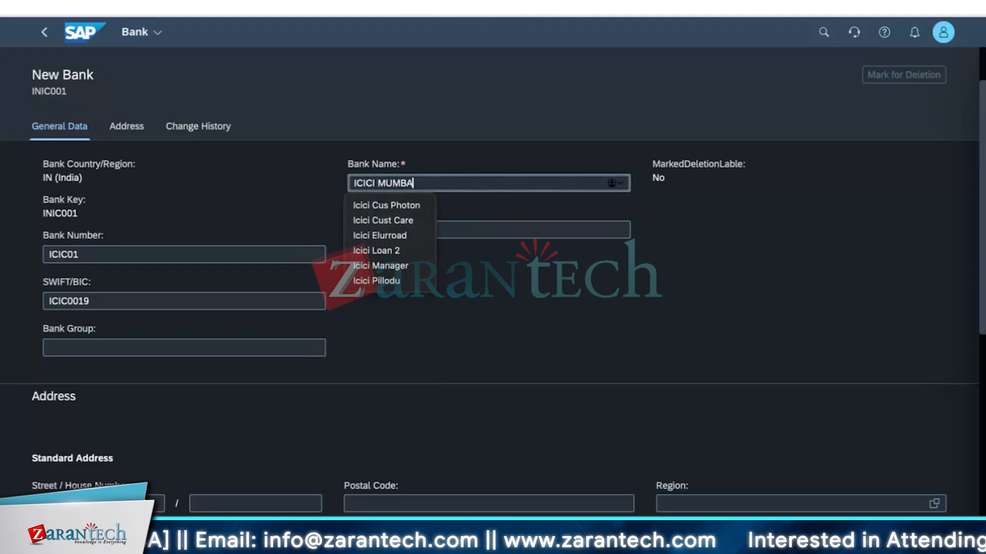
type("I")
left_click(503, 319)
left_click(377, 222)
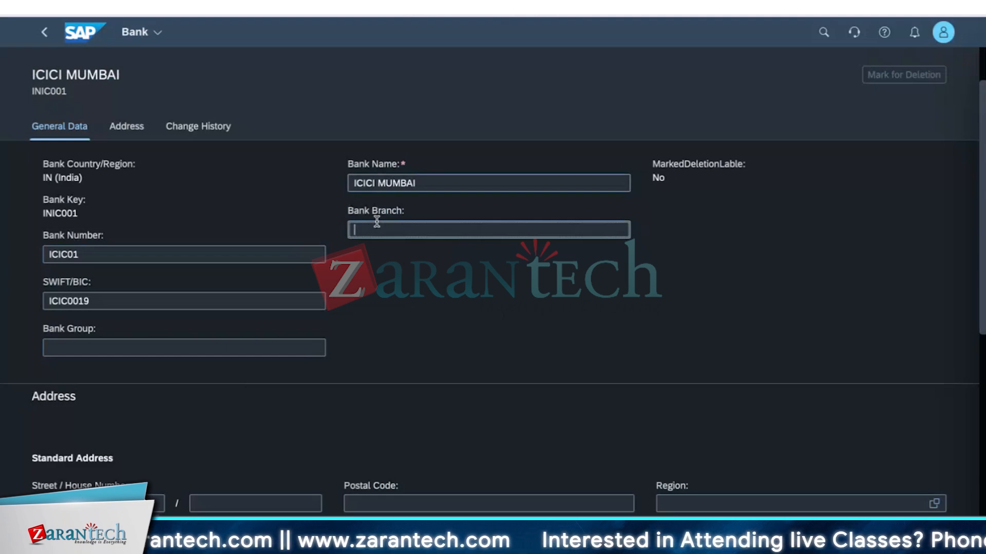
type("AIROLI")
left_click(342, 377)
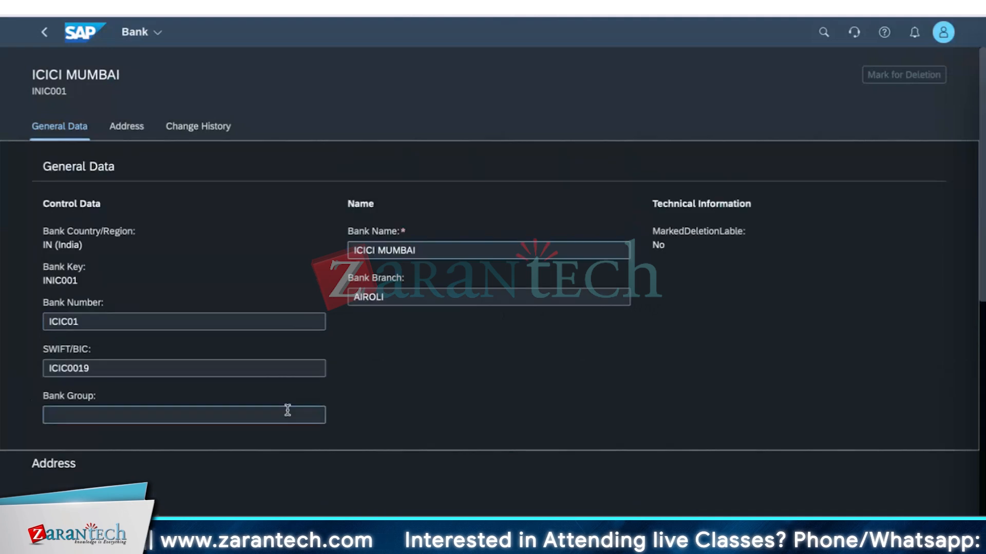
- Enter the bank's street and postal code in the standard address, leaving the house number and city empty
scroll(287, 412, "down", 5)
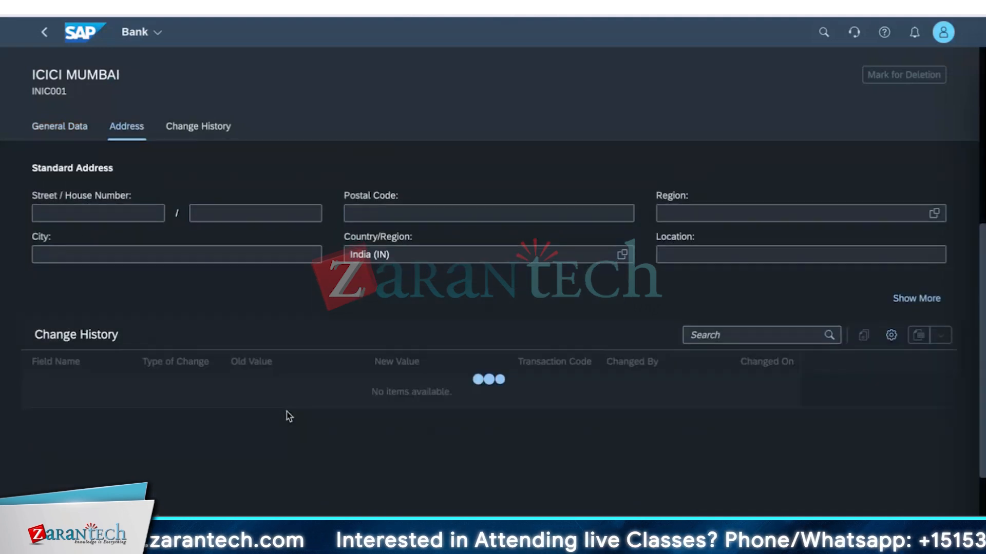
left_click(108, 214)
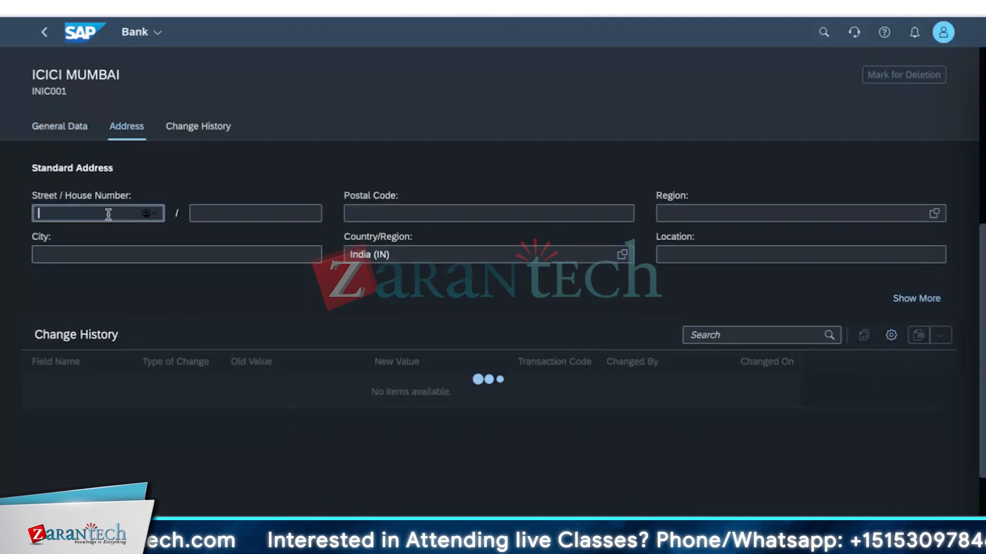
type("1")
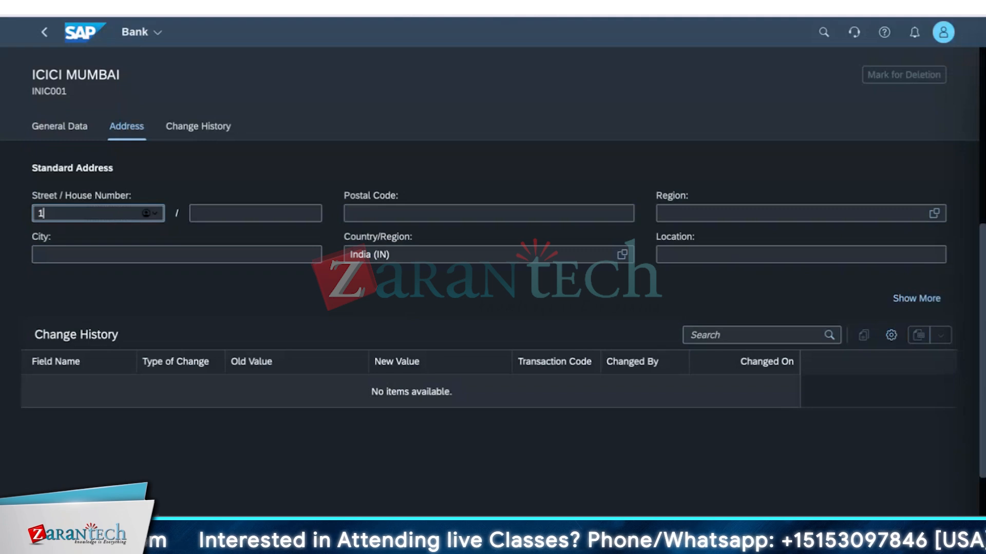
type("09")
left_click(224, 213)
left_click(174, 256)
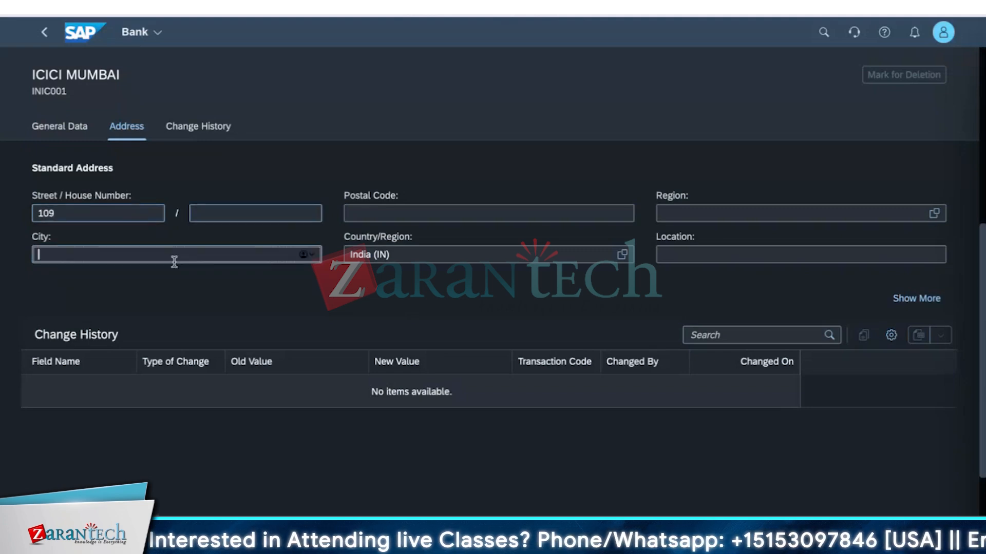
left_click(444, 214)
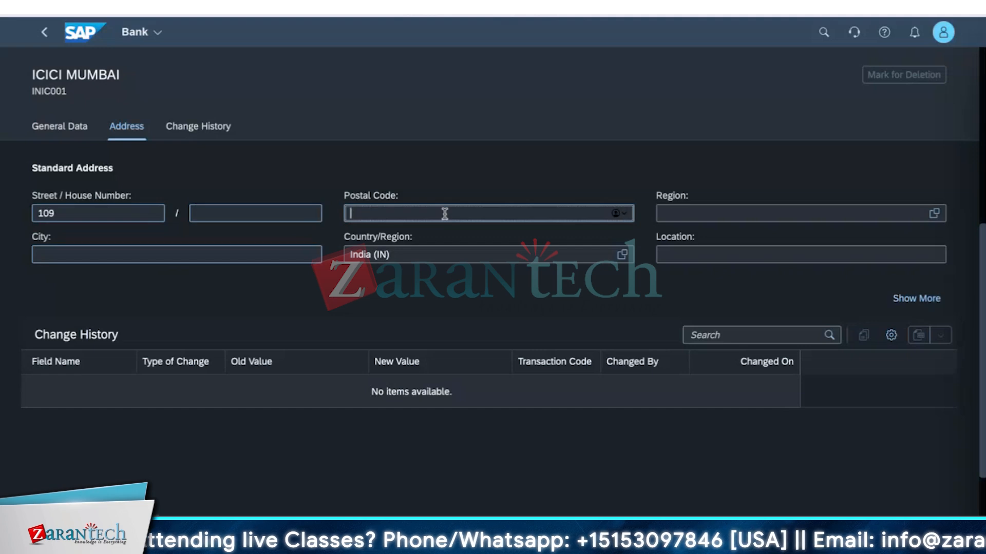
type("411045")
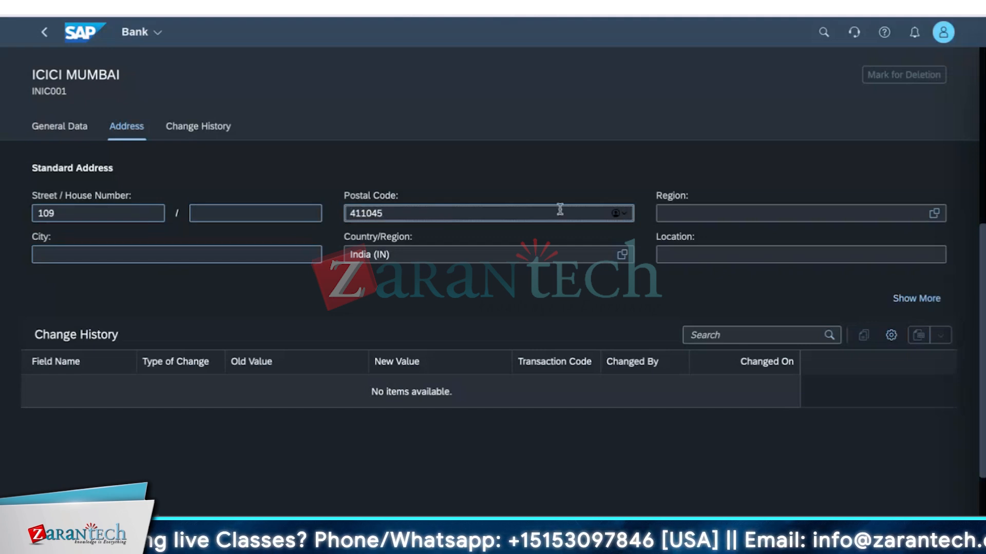
- Set the region of the bank's standard address to Maharashtra (MH)
left_click(717, 210)
left_click(125, 255)
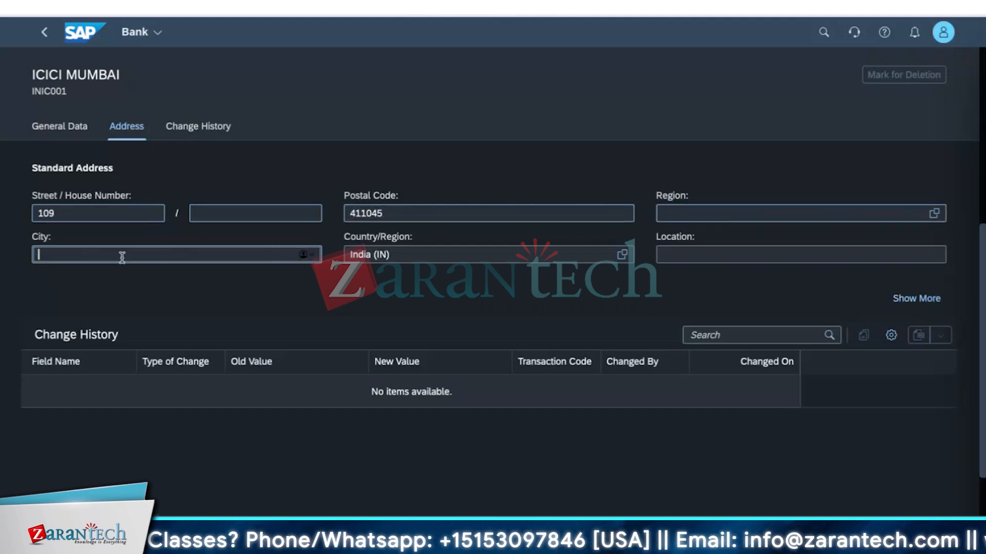
left_click(933, 214)
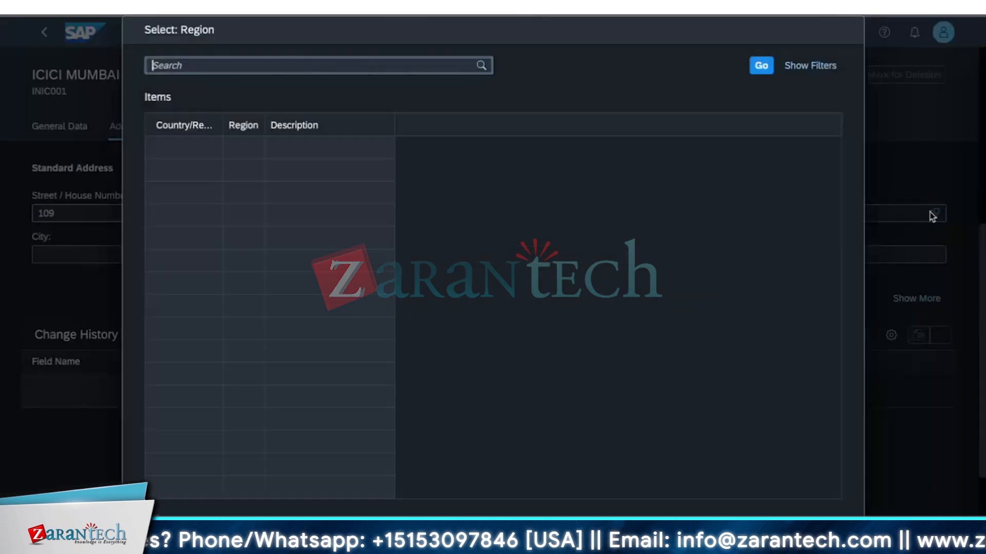
scroll(345, 236, "down", 10)
scroll(280, 435, "up", 4)
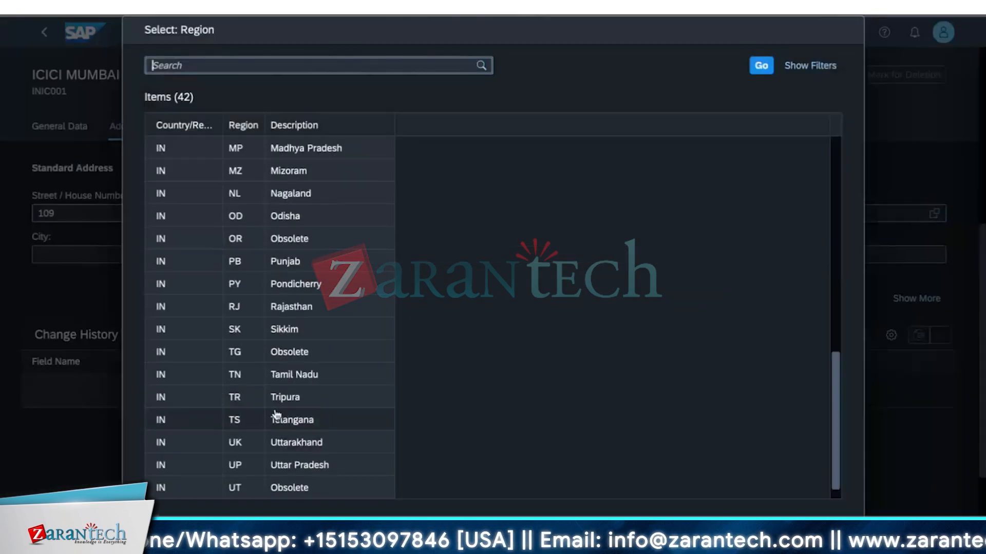
scroll(307, 311, "up", 2)
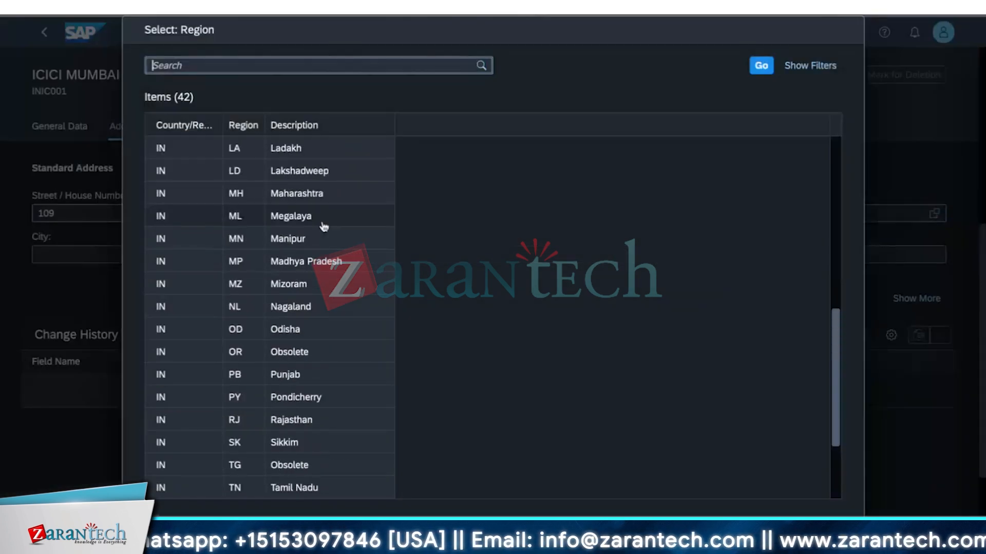
left_click(327, 193)
- Enter mumbai as both the city and the location of the bank's standard address
left_click(190, 259)
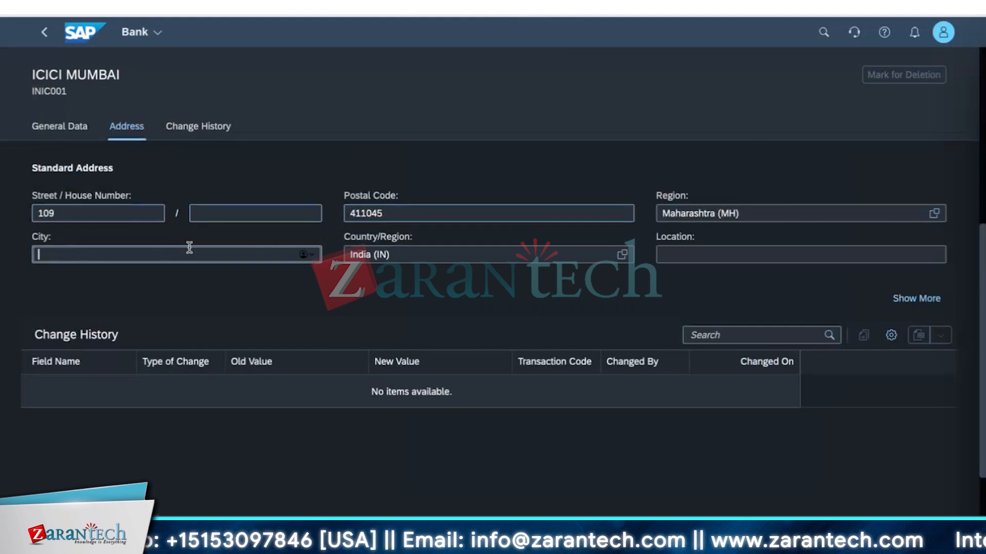
type("mumbai")
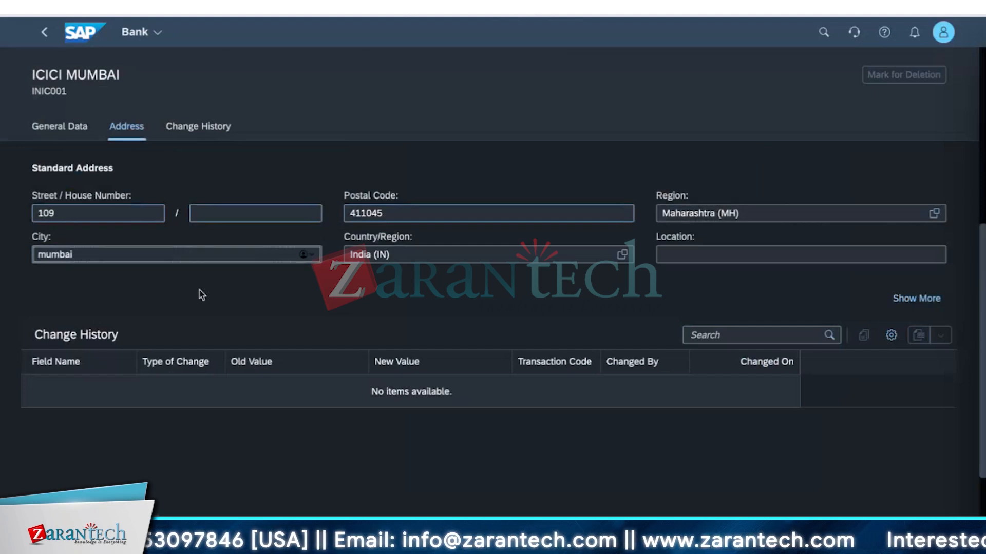
left_click(200, 291)
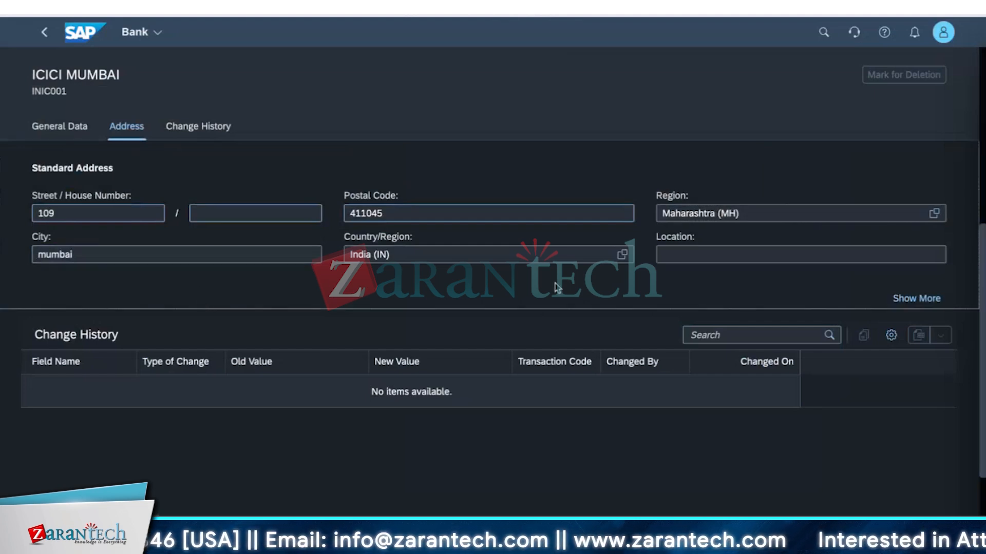
left_click(686, 254)
type("mumabi")
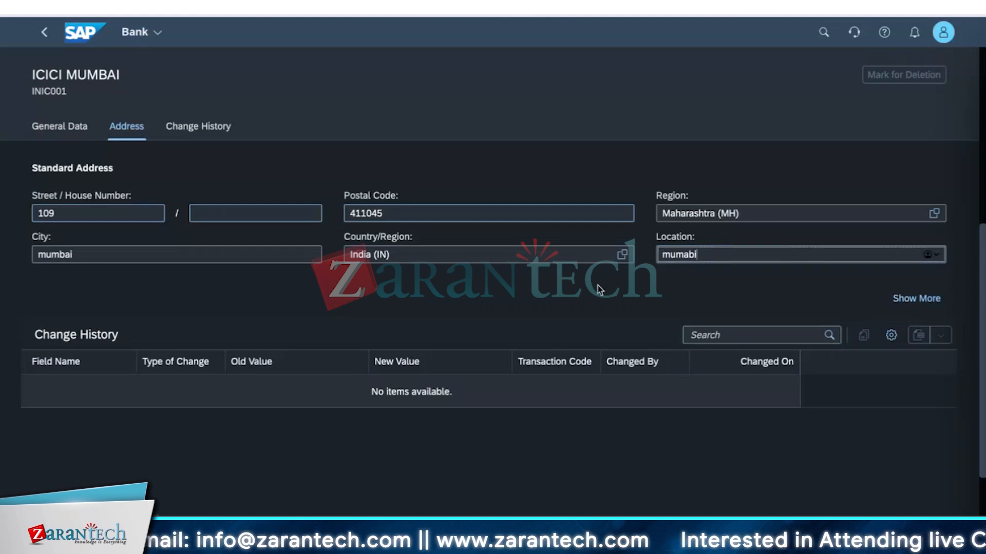
key("BackSpace")
key("BackSpace")
key("BackSpace")
type("bai")
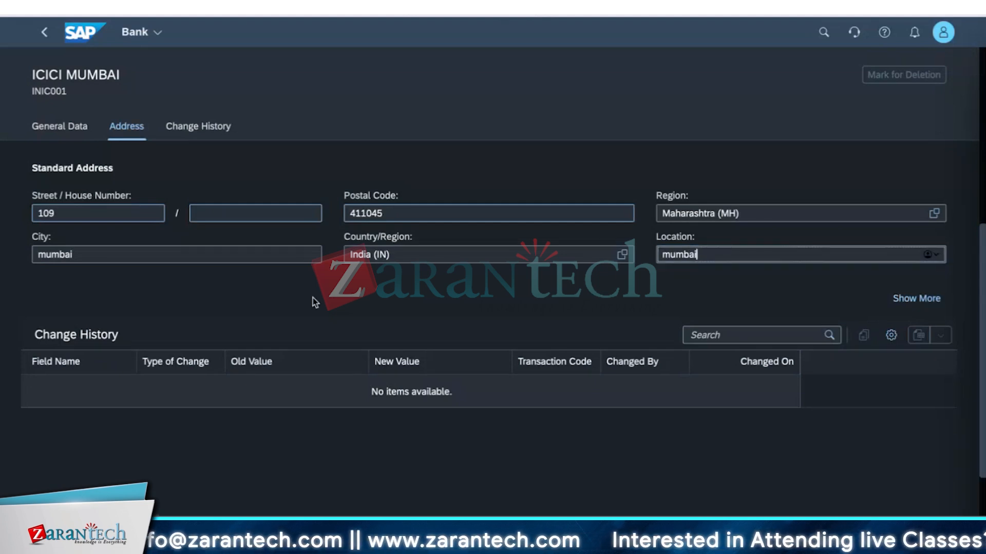
- Examine the general data, standard address and change history of the new ICICI MUMBAI bank
scroll(302, 328, "up", 5)
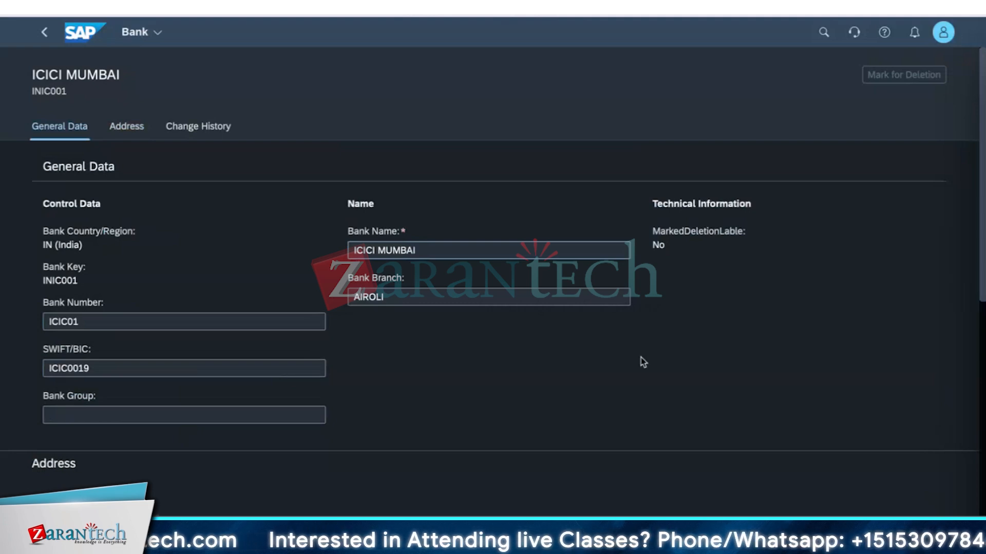
scroll(453, 392, "down", 5)
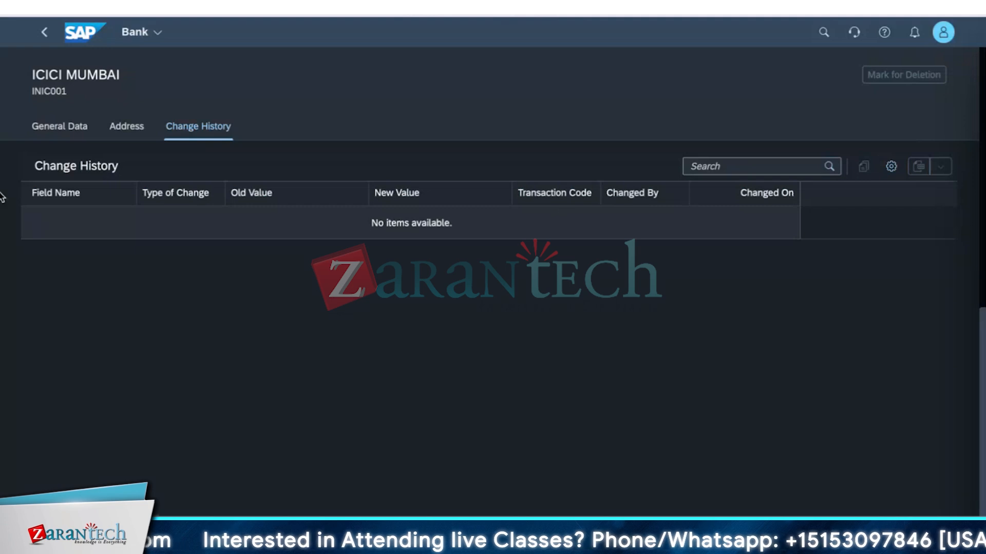
scroll(223, 433, "up", 10)
scroll(216, 412, "up", 3)
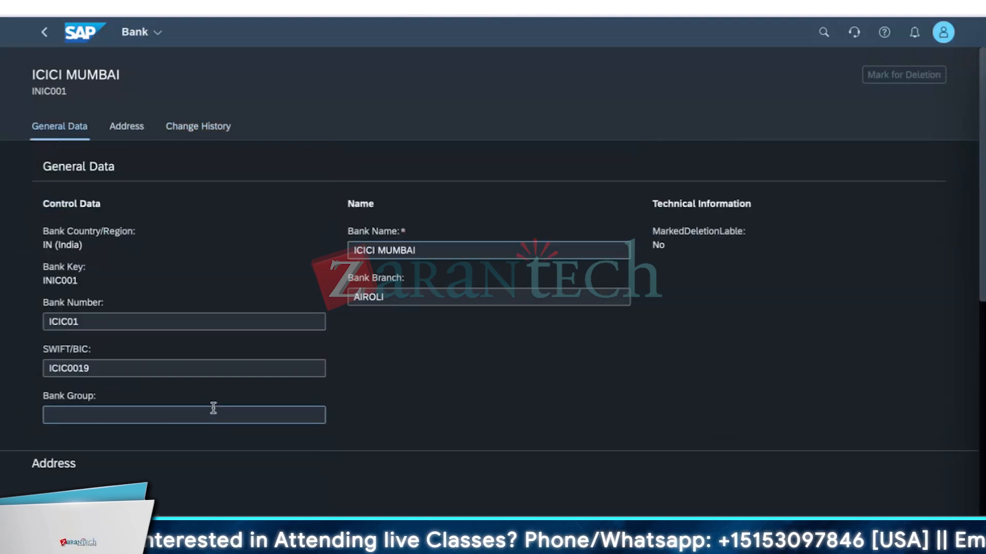
scroll(211, 412, "down", 6)
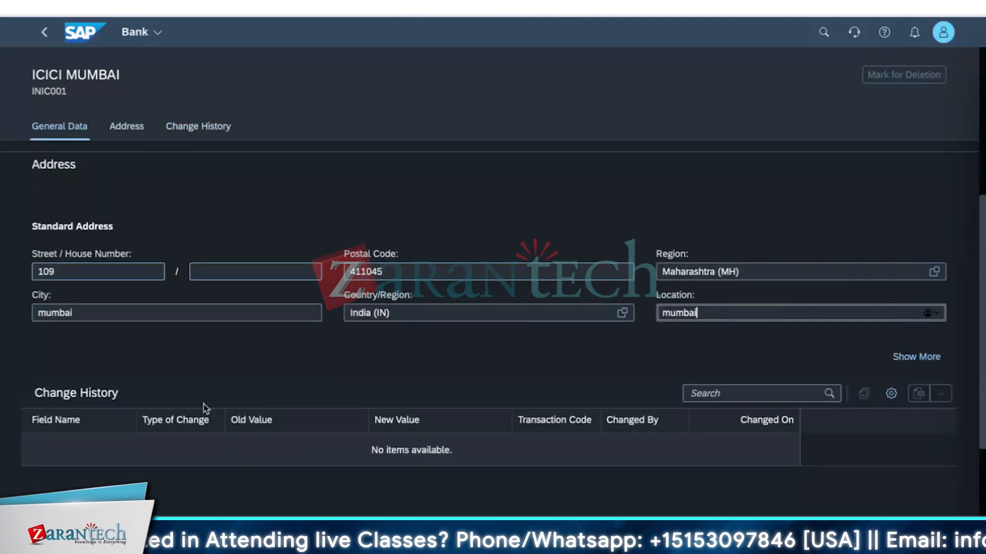
scroll(204, 408, "down", 3)
scroll(197, 406, "up", 3)
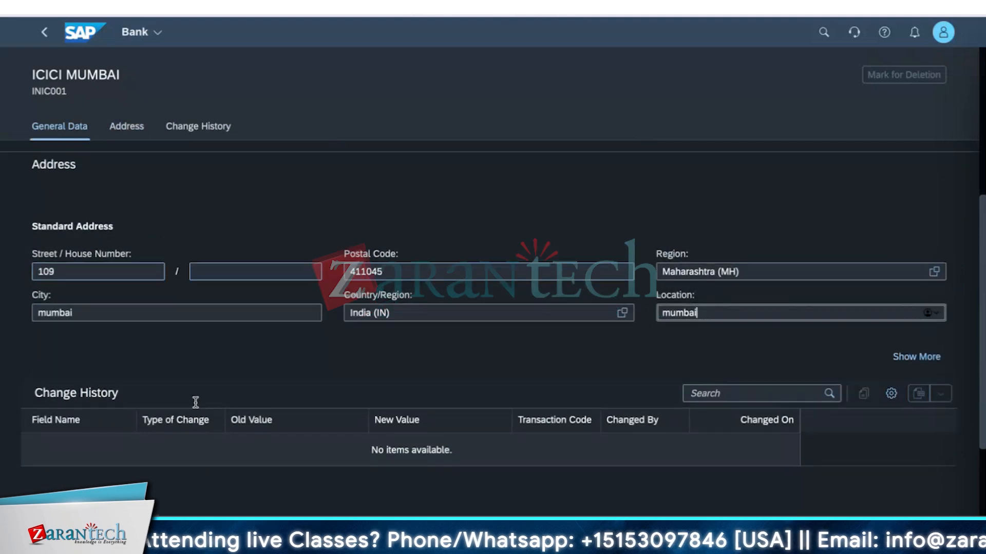
scroll(197, 405, "up", 2)
scroll(254, 388, "down", 2)
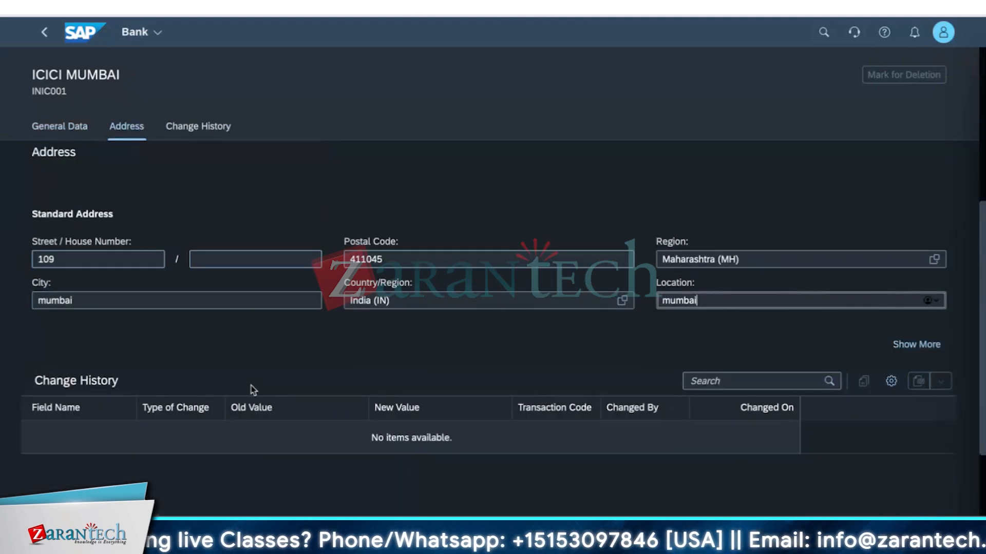
scroll(156, 453, "down", 2)
scroll(501, 313, "up", 6)
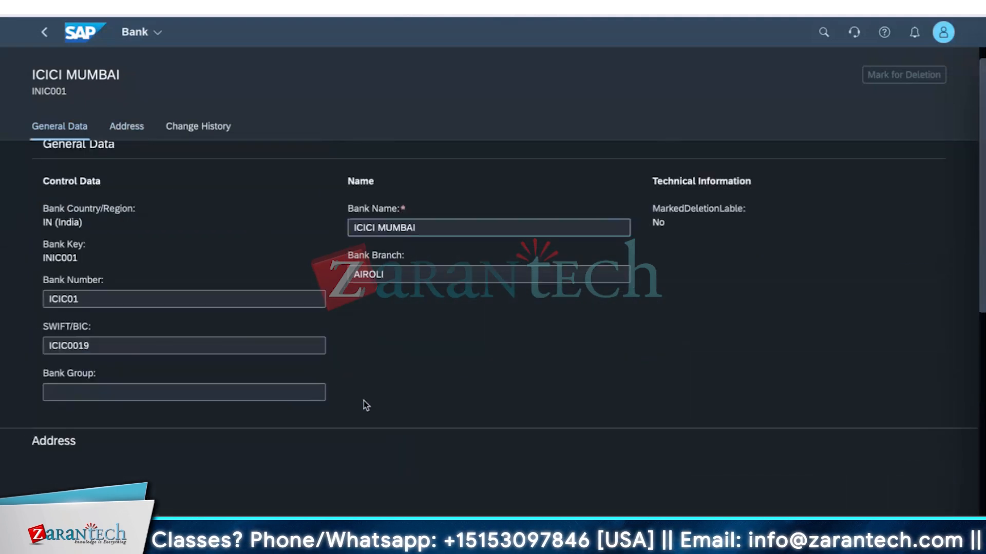
- Save the new ICICI MUMBAI bank record and return to the list of banks
left_click(137, 129)
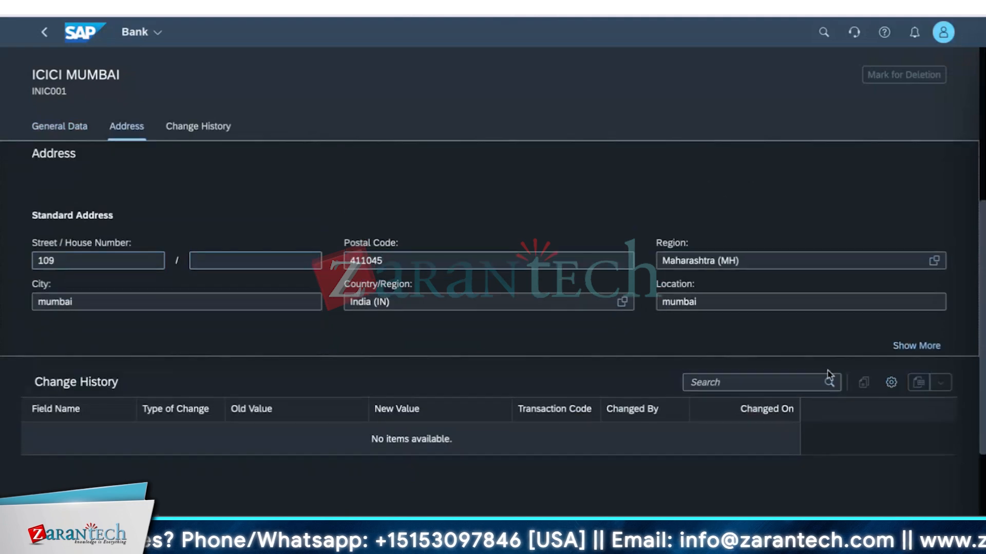
left_click(883, 534)
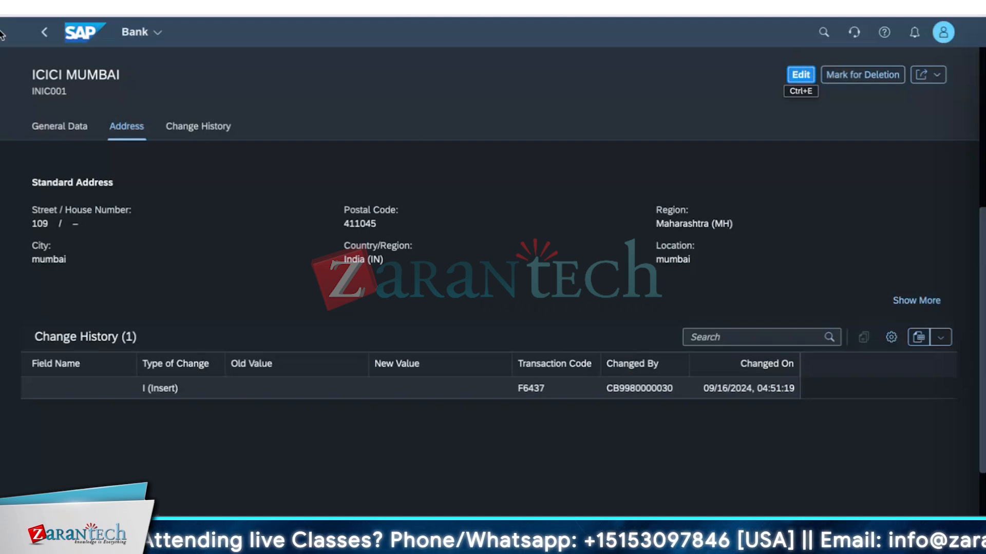
left_click(44, 35)
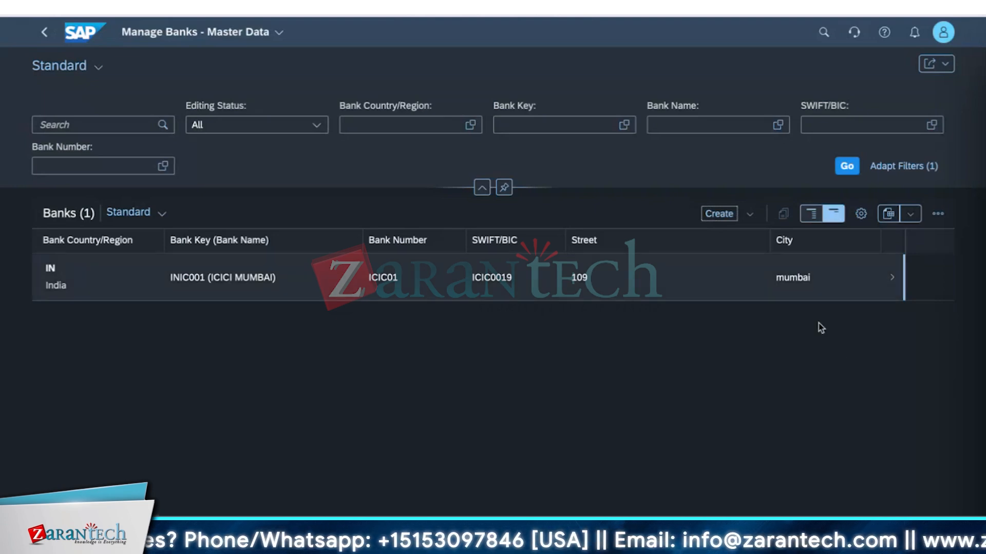
- Create another bank for country India (IN) with the bank key IN009
left_click(750, 215)
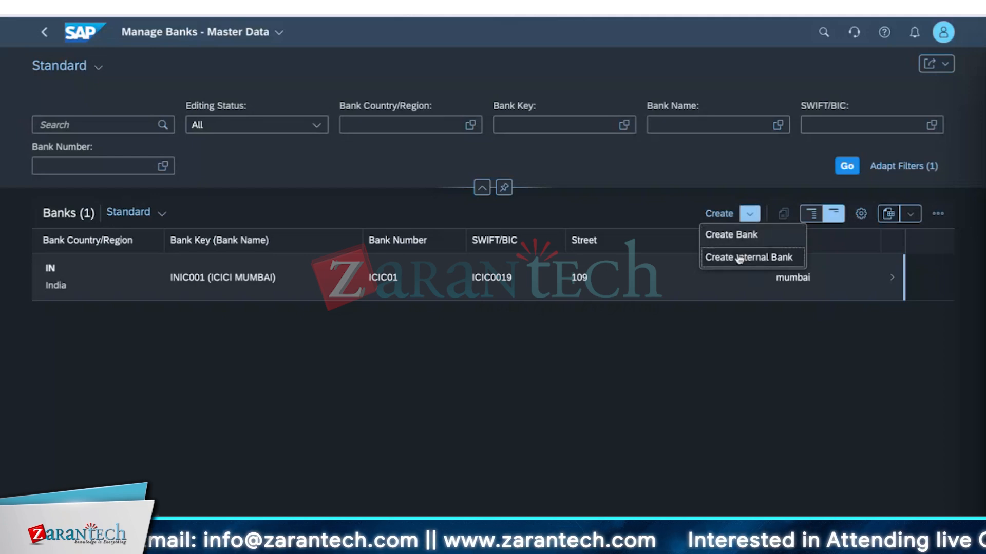
left_click(733, 236)
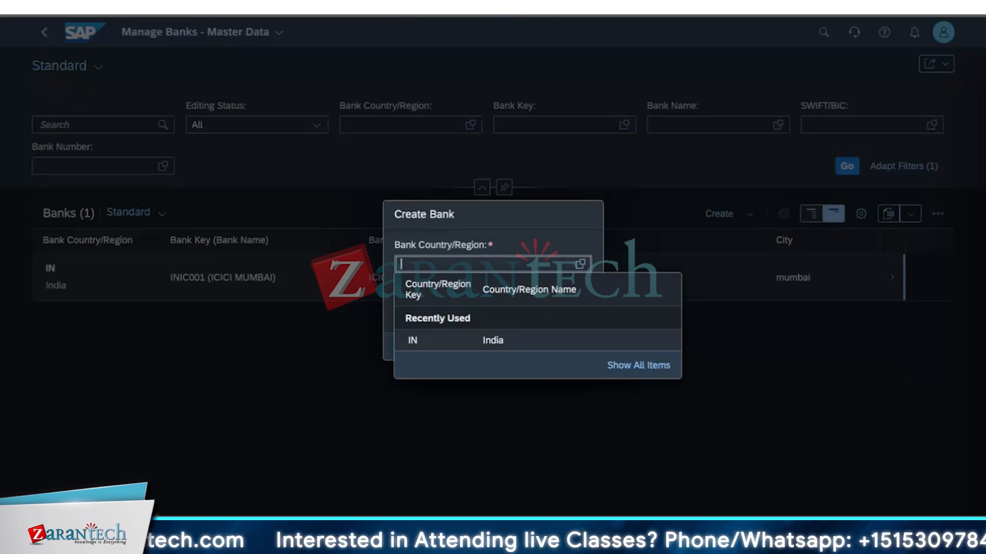
left_click(468, 339)
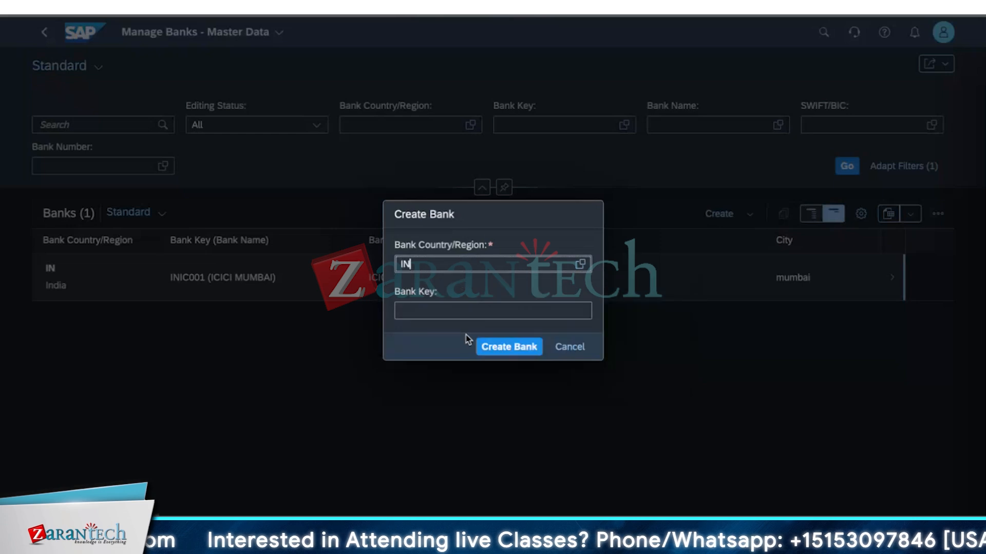
key("Tab")
type("IN009")
left_click(506, 347)
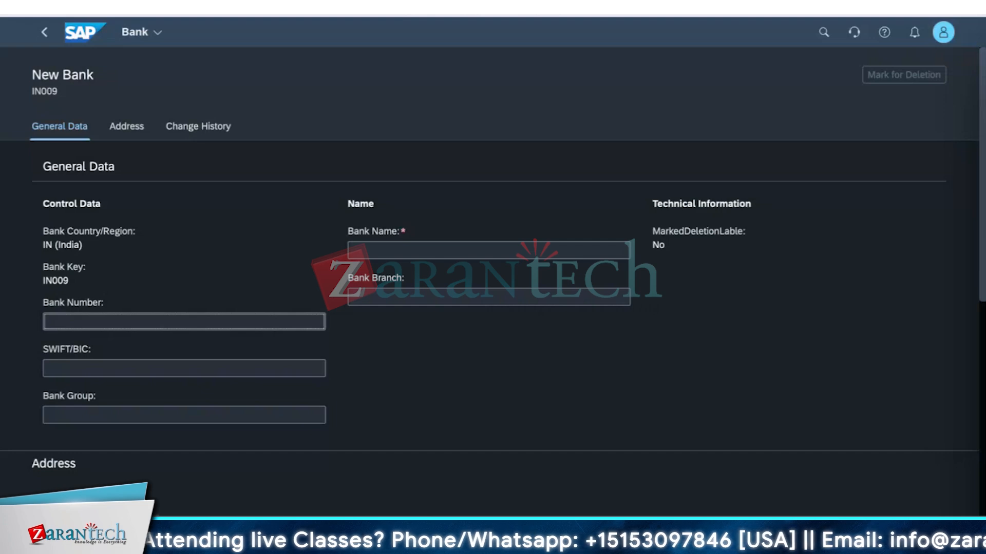
- Enter HDFC001 as the bank number and HDFC100 as the SWIFT/BIC code
type("HDFC001")
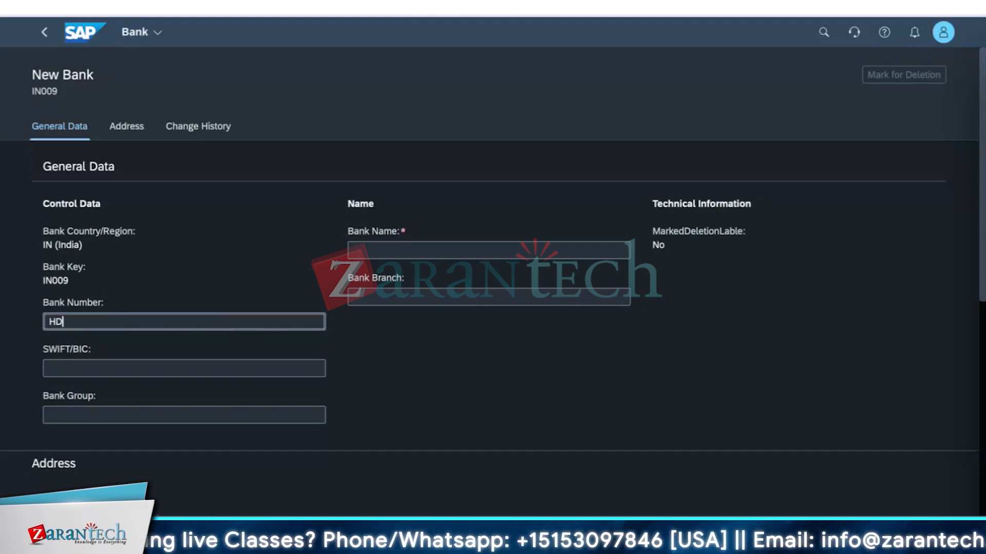
left_click(213, 363)
type("HDFC100")
- Set the bank group to HB and name the bank HDFC with Hyderabad as its branch
left_click(252, 421)
type("House bank")
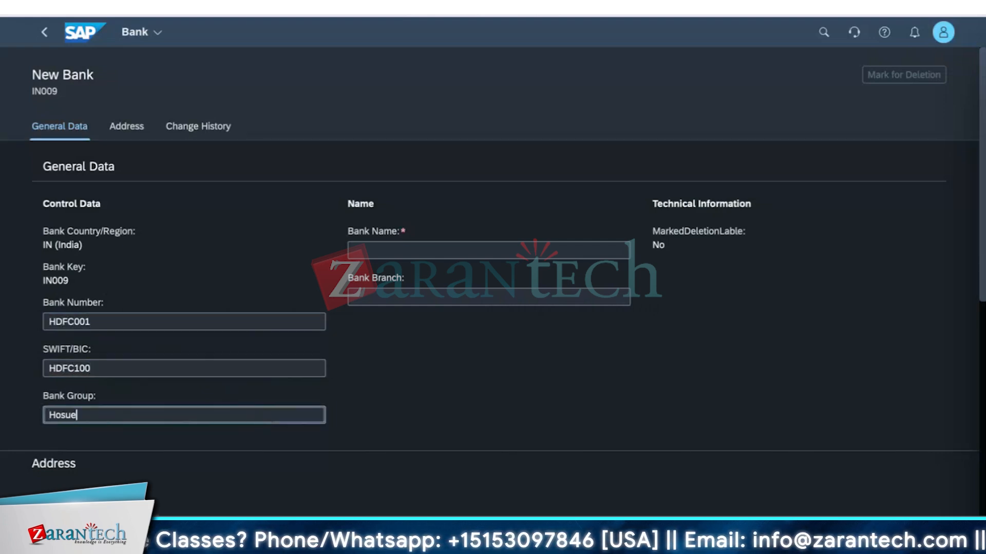
left_click(416, 245)
type("HDFC")
left_click(195, 422)
key("BackSpace")
key("BackSpace")
key("BackSpace")
key("BackSpace")
key("BackSpace")
key("BackSpace")
key("BackSpace")
key("BackSpace")
key("BackSpace")
key("BackSpace")
type("HB")
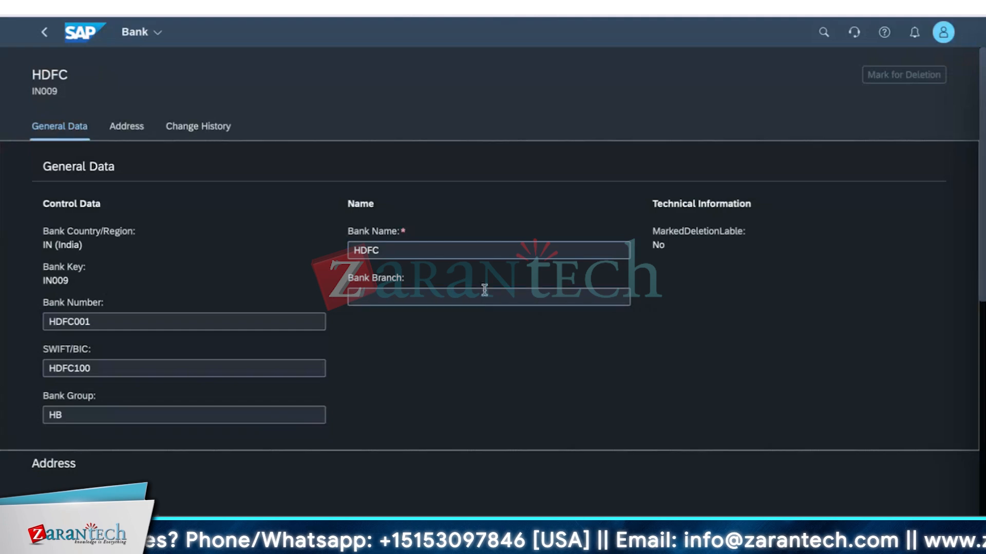
left_click(484, 296)
type("Hyderabad")
- Enter the street and postal code in the HDFC bank's standard address
scroll(447, 347, "down", 5)
scroll(447, 347, "down", 2)
left_click(77, 249)
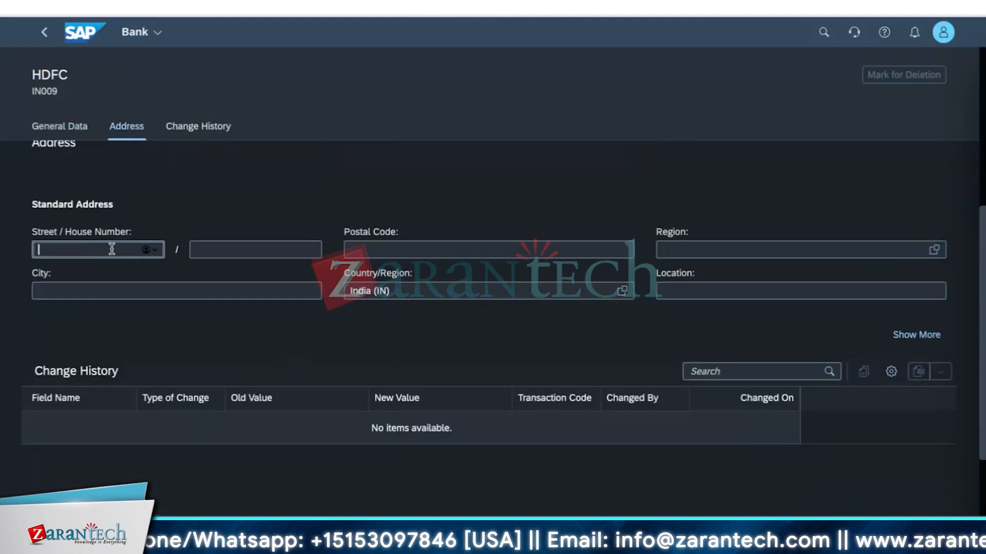
type("112")
left_click(462, 250)
type("432234")
- Set the HDFC address region to Telangana (TS), with Hyderabad as the city and location
left_click(714, 249)
type("Telangana")
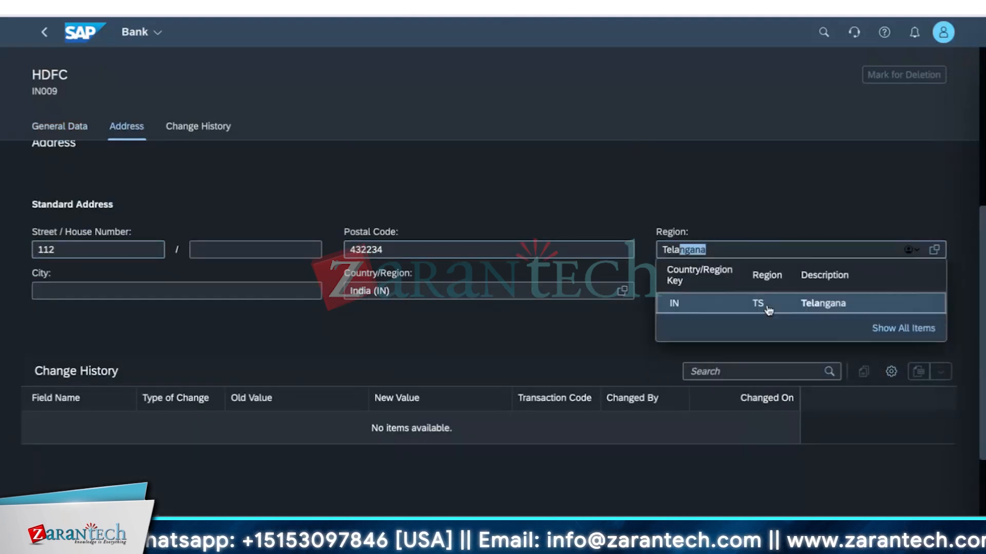
left_click(767, 304)
left_click(102, 291)
type("Hyderabad")
left_click(667, 291)
type("Hyderabad")
- Look through the additional address and communication fields, then save the new HDFC bank record
left_click(623, 503)
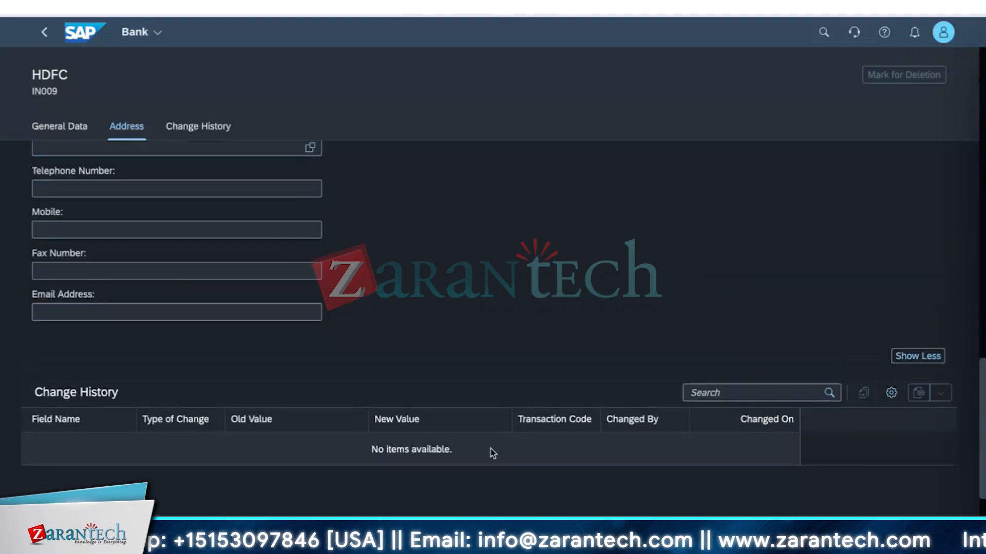
scroll(490, 455, "up", 10)
scroll(489, 456, "down", 12)
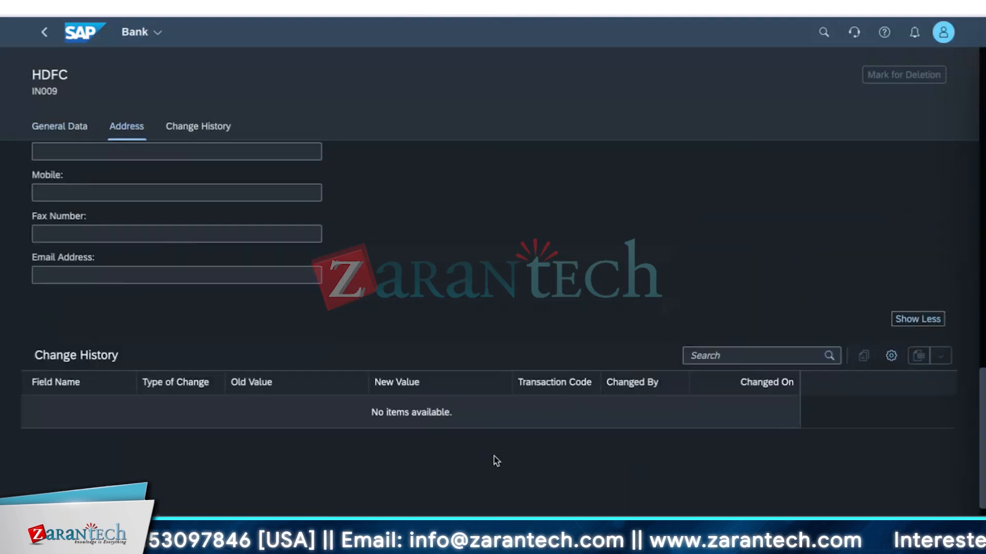
left_click(860, 537)
scroll(433, 98, "up", 10)
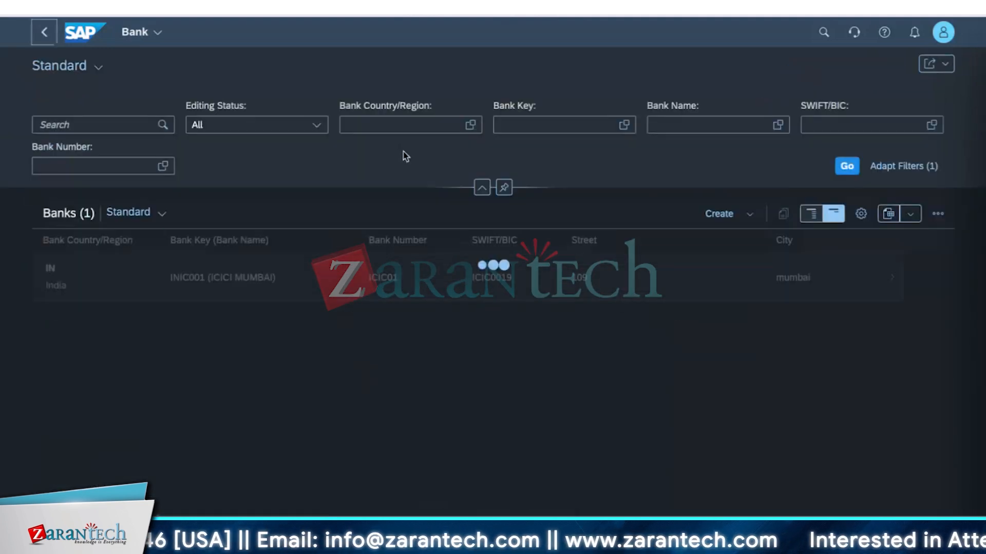
- Reopen the HDFC bank record for editing, check its data and save it
left_click(822, 275)
key("ctrl+e")
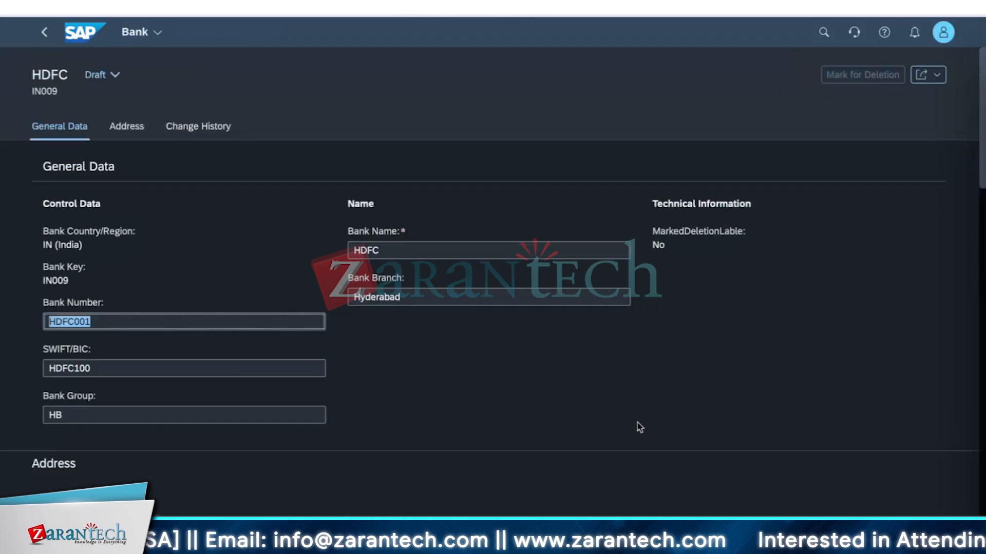
scroll(638, 423, "down", 15)
scroll(638, 425, "up", 15)
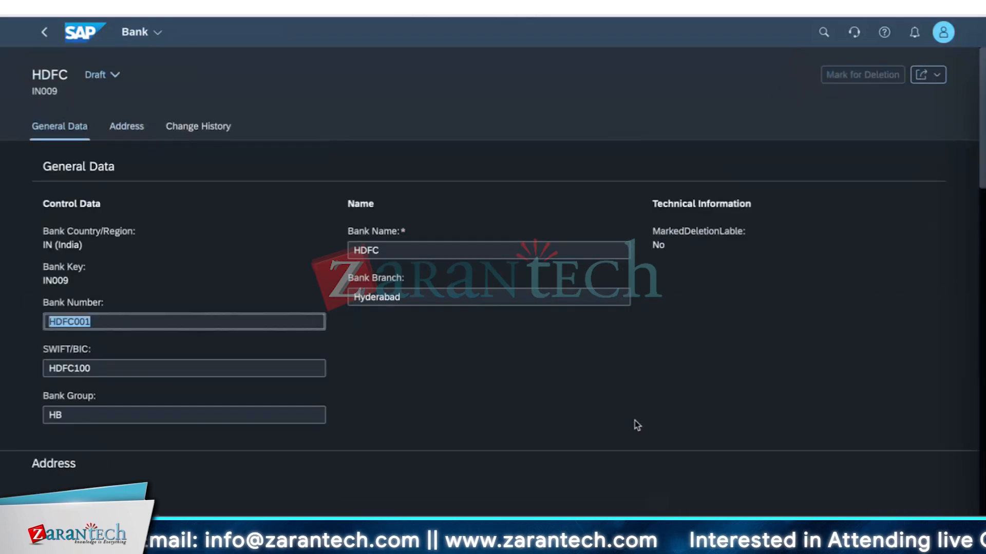
left_click(111, 76)
left_click(860, 537)
- Search for house bank and open the House Bank app
left_click(823, 32)
type("house ")
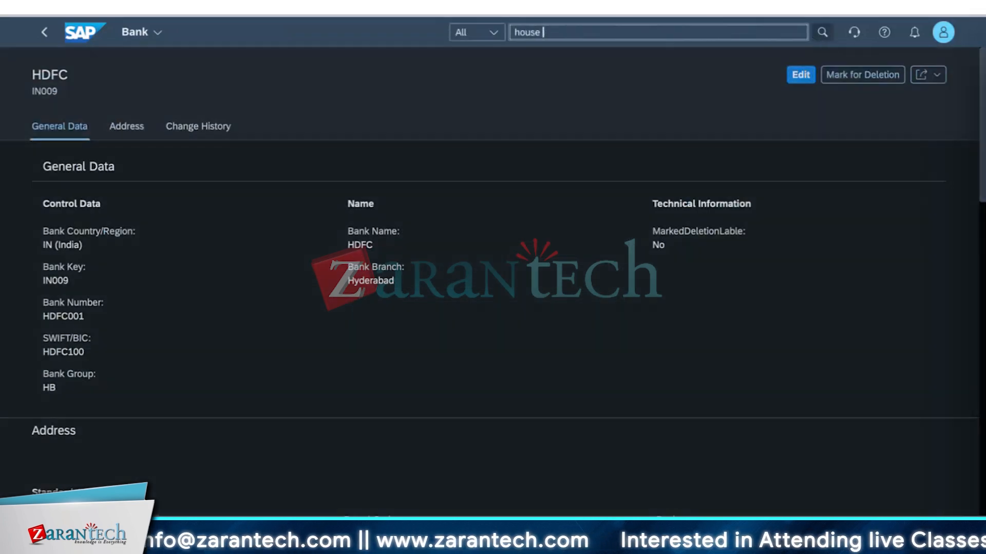
type("bank")
left_click(640, 90)
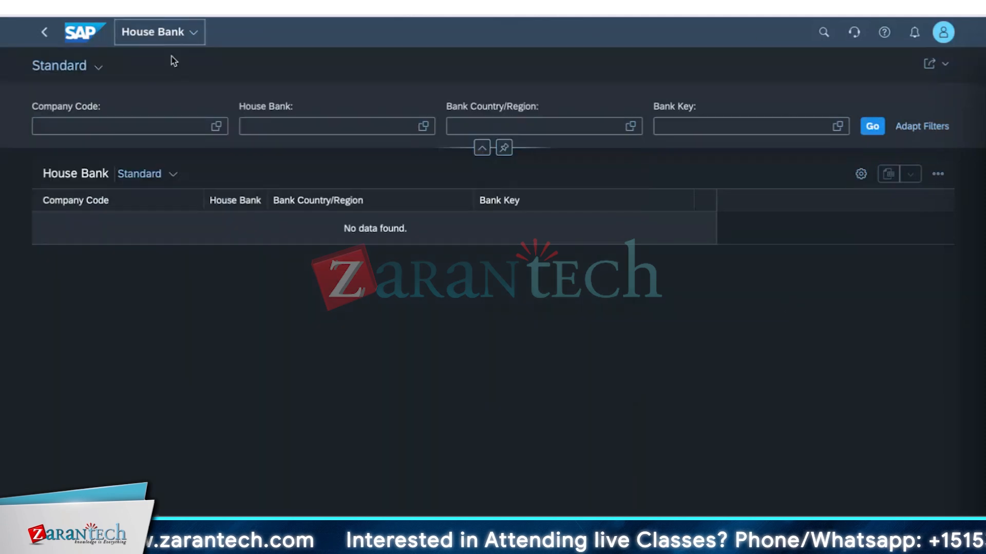
- Search for manage bank master, open Manage Banks - Master Data and list all banks
left_click(831, 33)
type("manage bank")
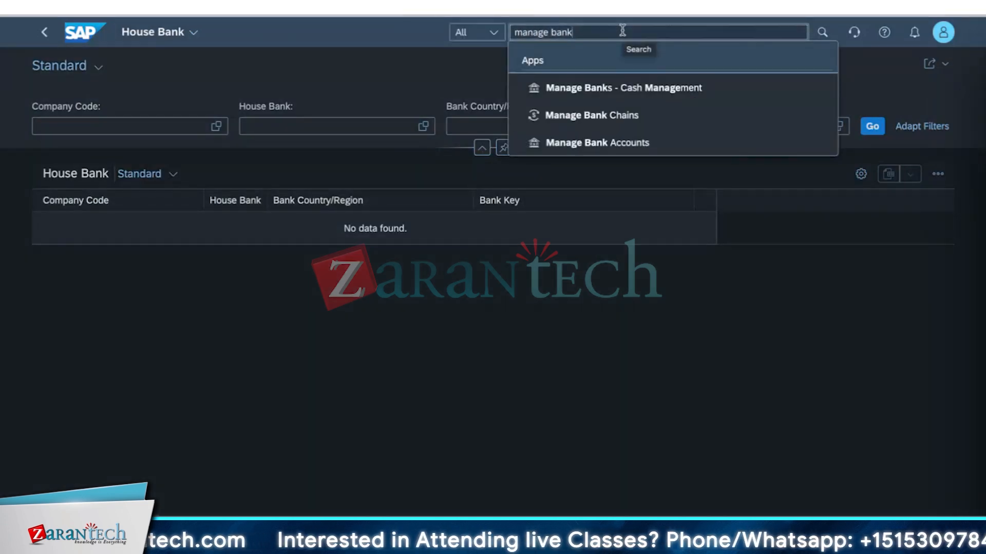
type(" master")
key("Return")
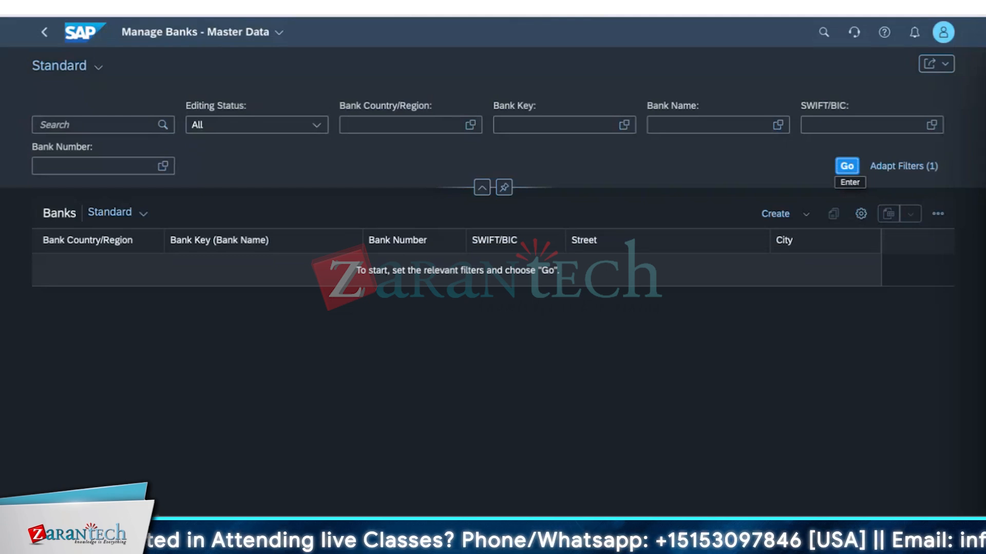
left_click(846, 166)
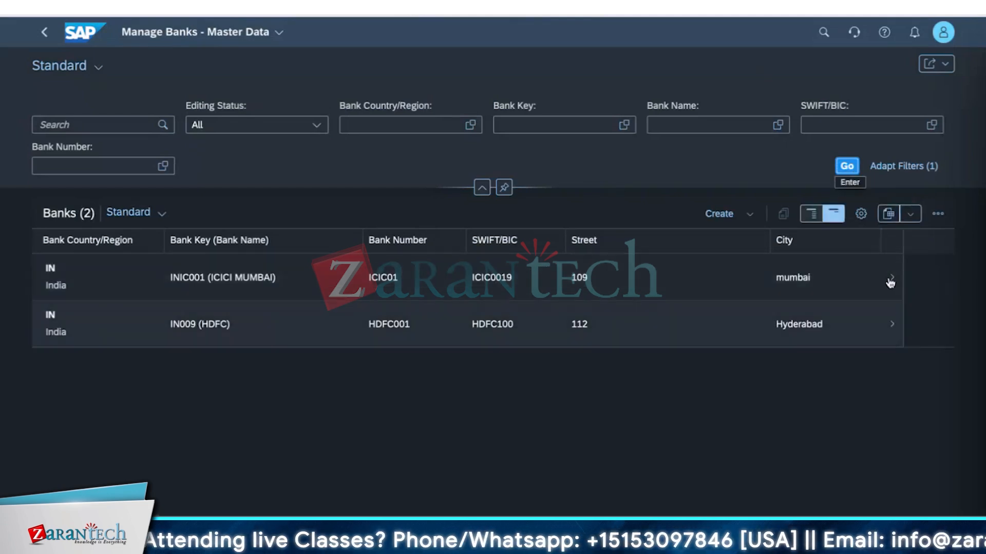
- Open the ICICI MUMBAI bank record and review its general data, address and change history
left_click(891, 282)
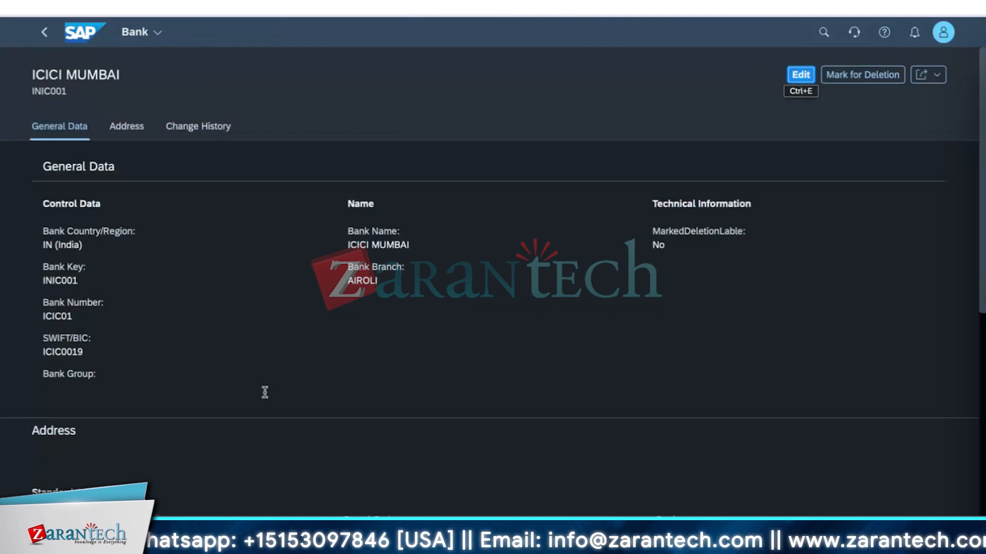
scroll(265, 392, "down", 10)
scroll(263, 402, "up", 2)
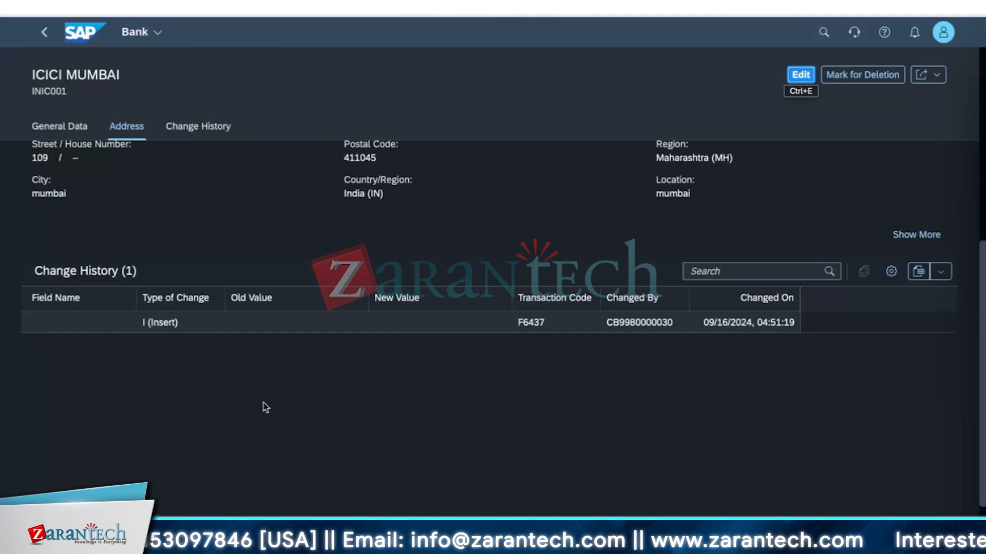
scroll(264, 407, "up", 10)
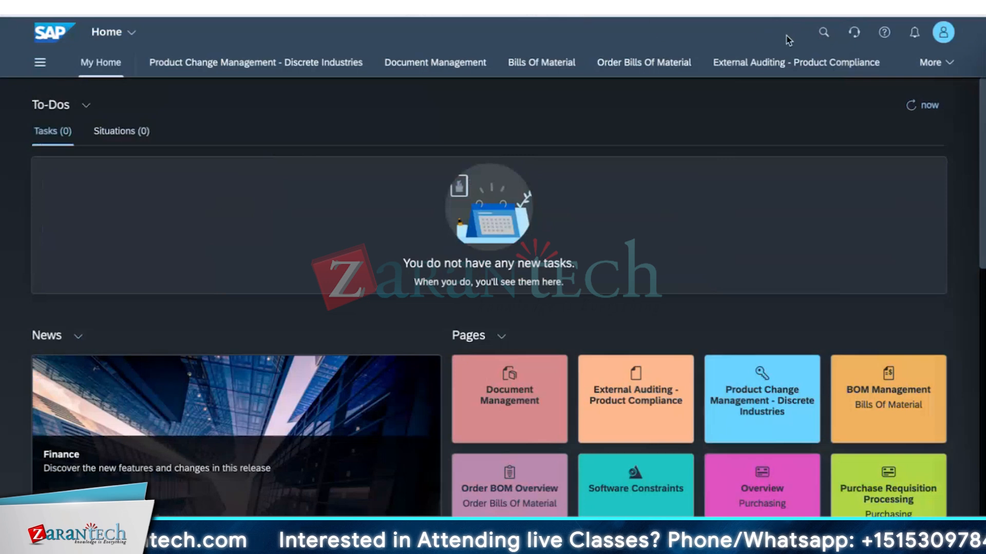
- Search the apps for manage bank, open Manage Bank Accounts and list the bank accounts without any filters
left_click(823, 33)
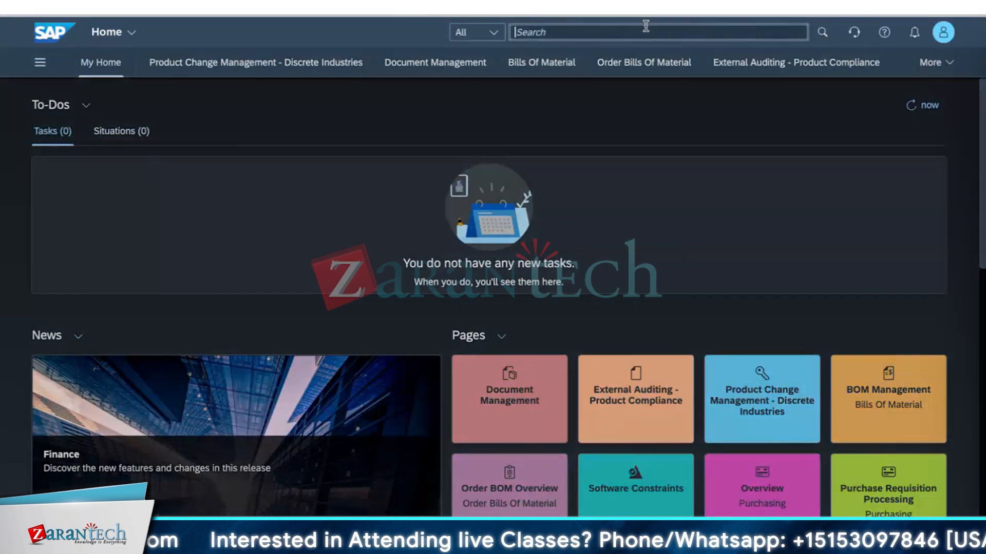
type("manage bank")
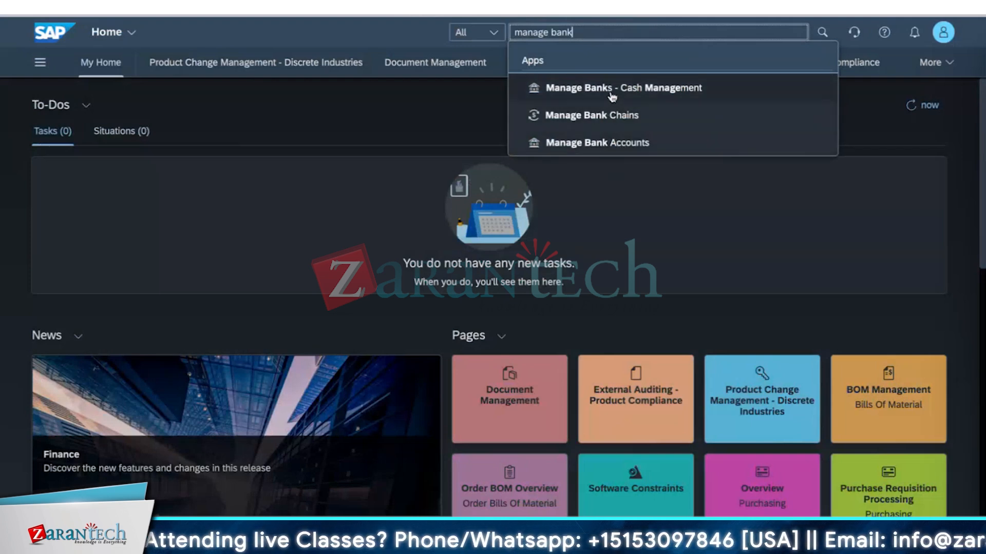
type("mas")
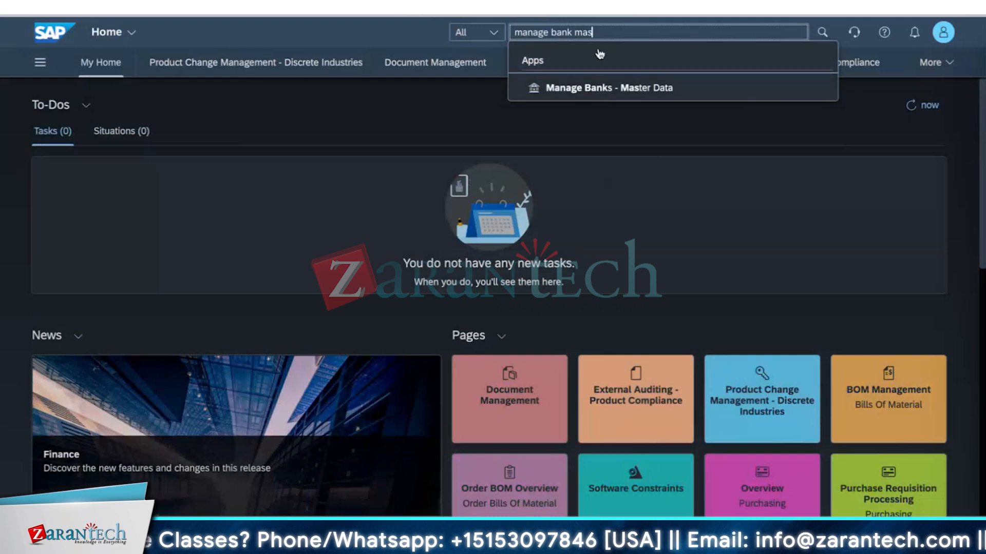
key("BackSpace")
key("BackSpace")
key("BackSpace")
key("BackSpace")
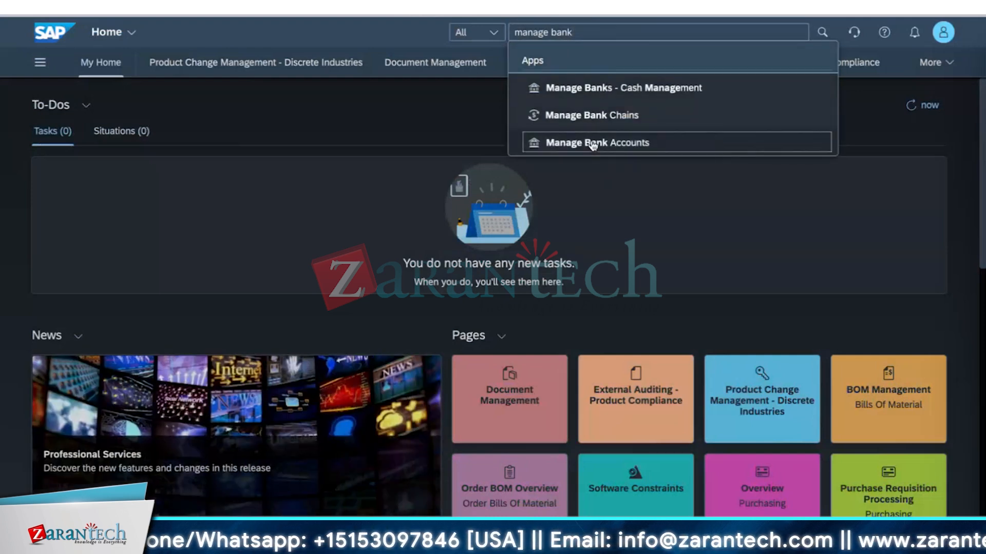
left_click(592, 145)
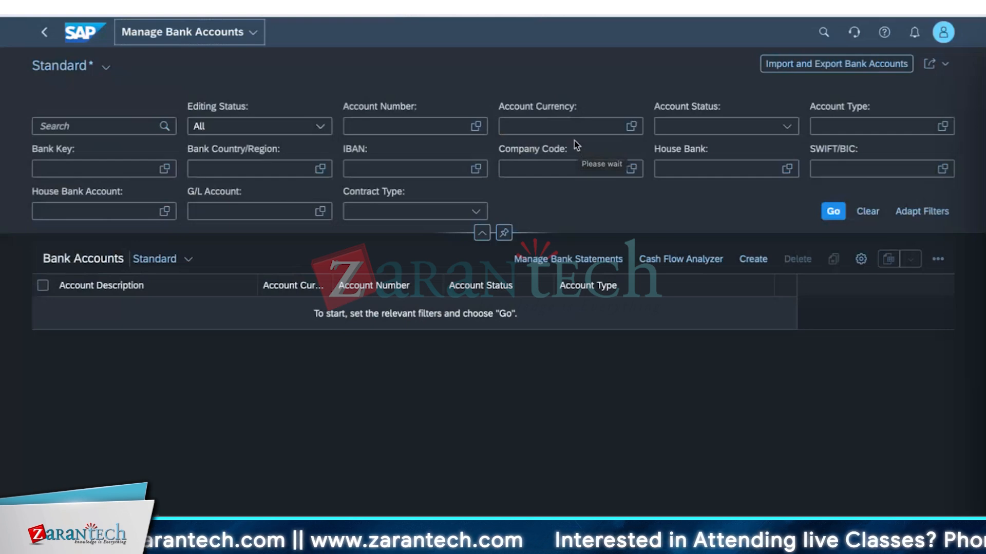
left_click(833, 211)
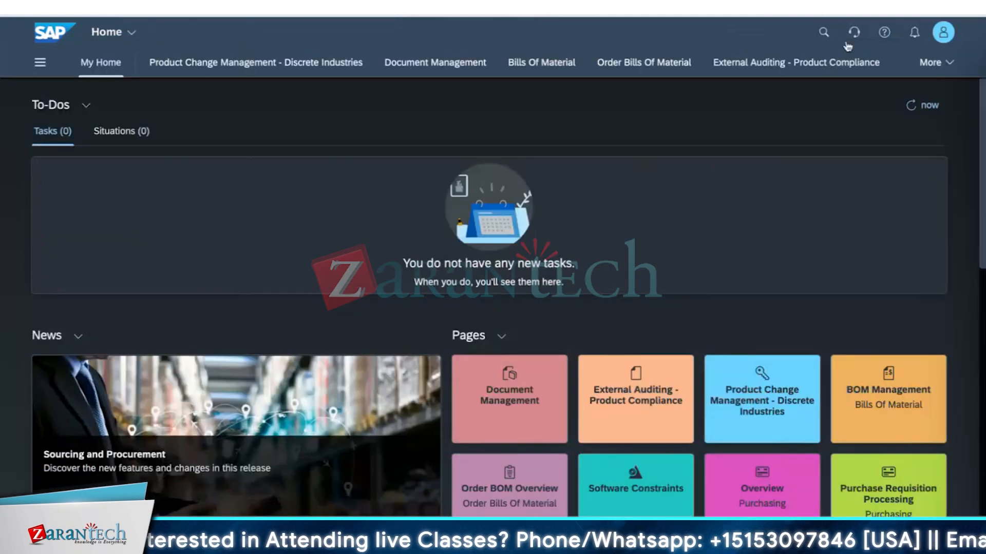
- Search for bank master, return to Manage Banks - Master Data and display the list of banks
left_click(821, 32)
type("ban")
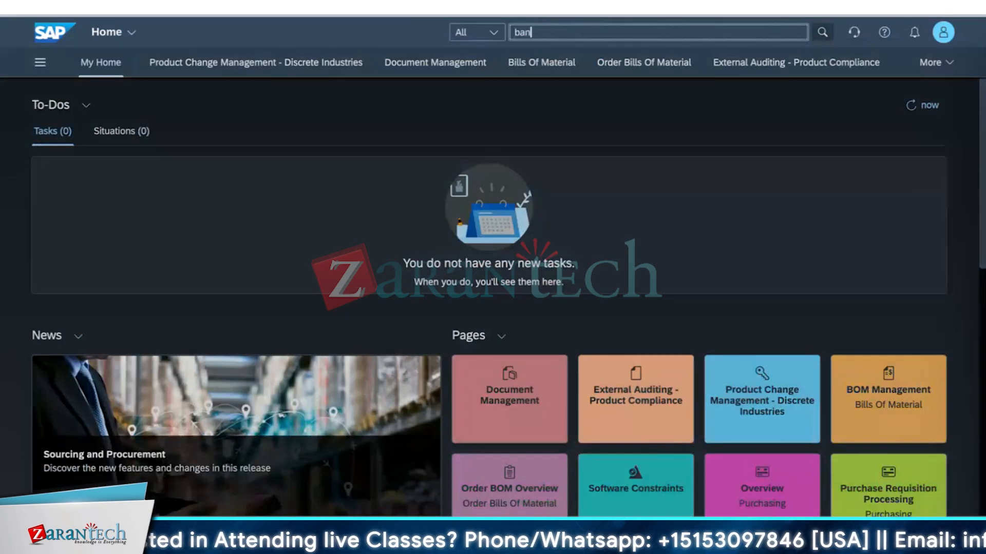
type("k master")
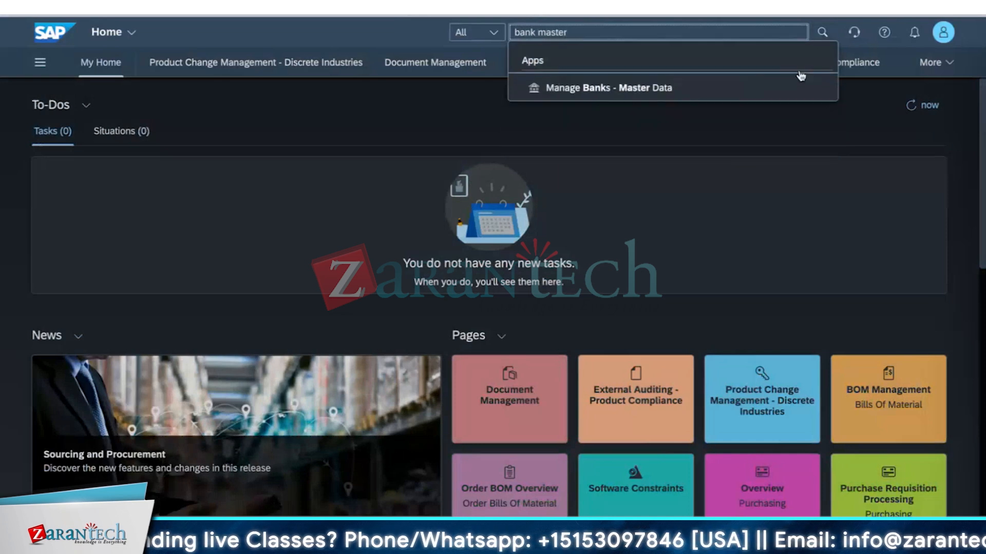
left_click(634, 89)
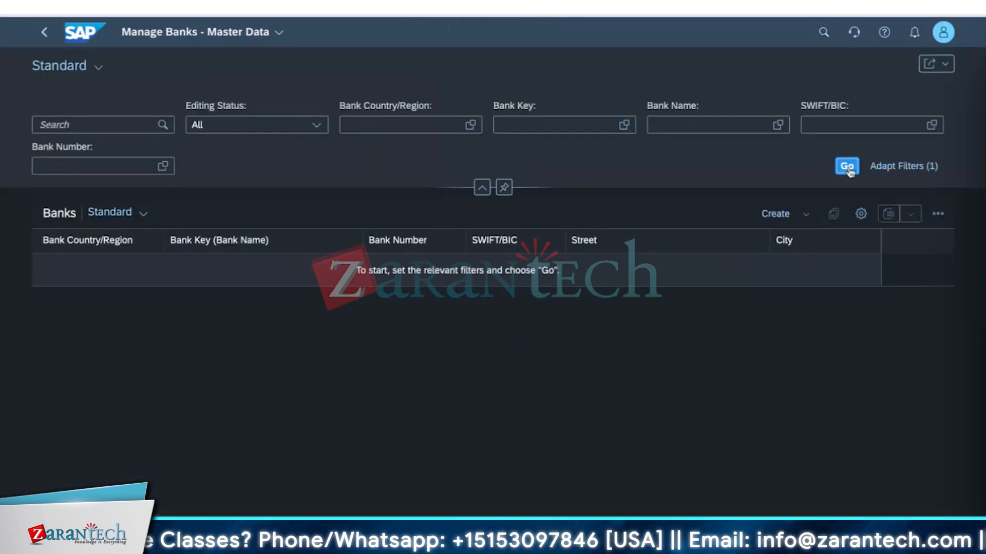
left_click(847, 165)
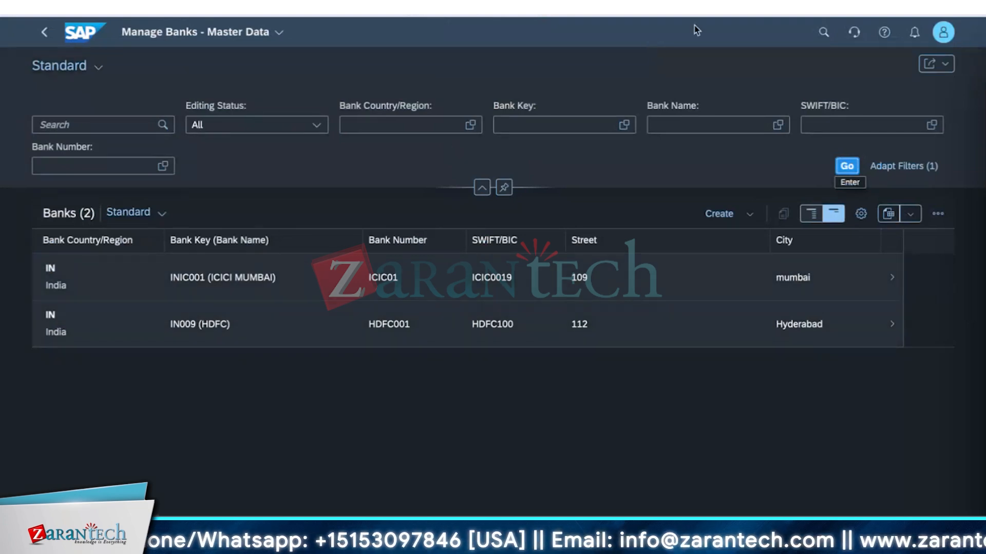
- Search for manage bank from the bank master list and open the Manage Bank Accounts app
left_click(822, 34)
type("manag")
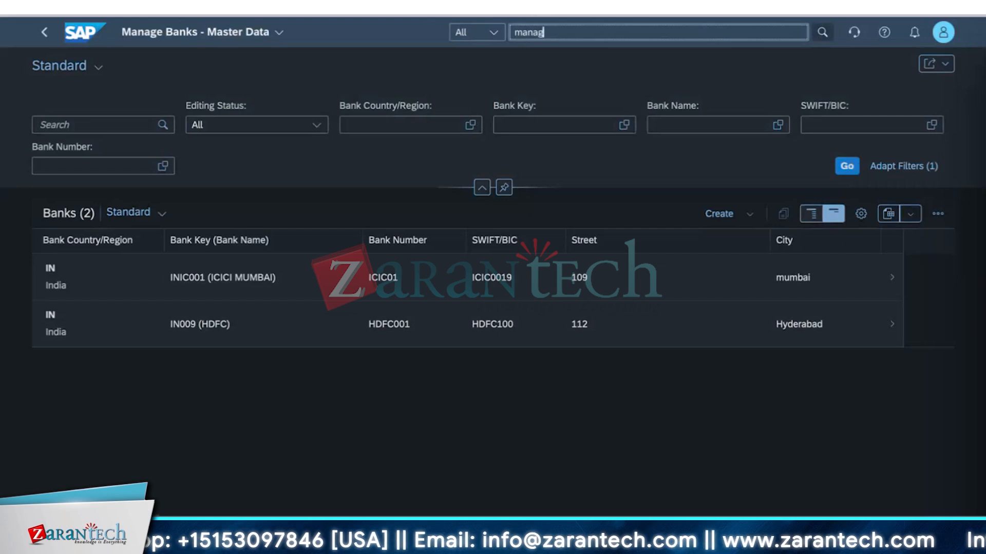
type("a bank")
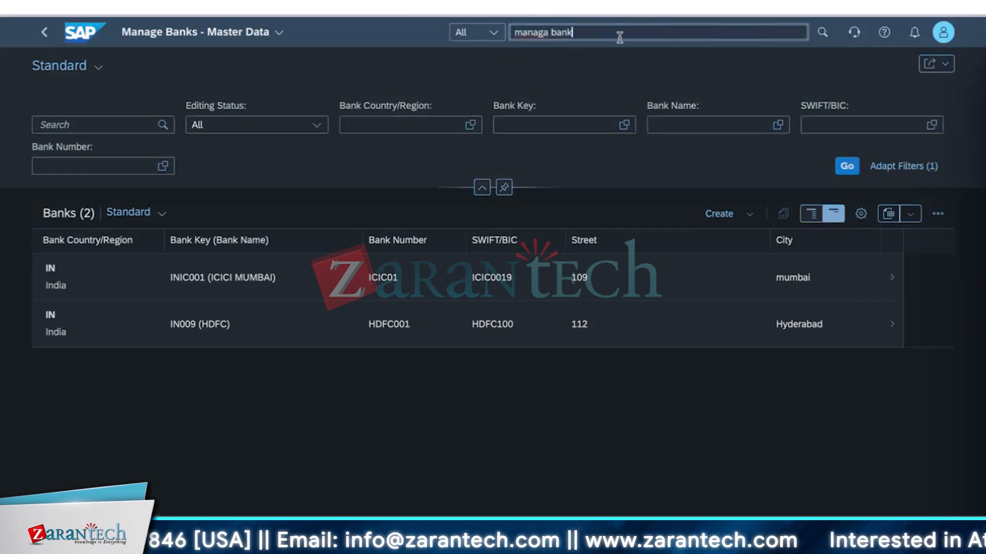
key("BackSpace")
key("BackSpace")
key("BackSpace")
key("BackSpace")
key("BackSpace")
key("BackSpace")
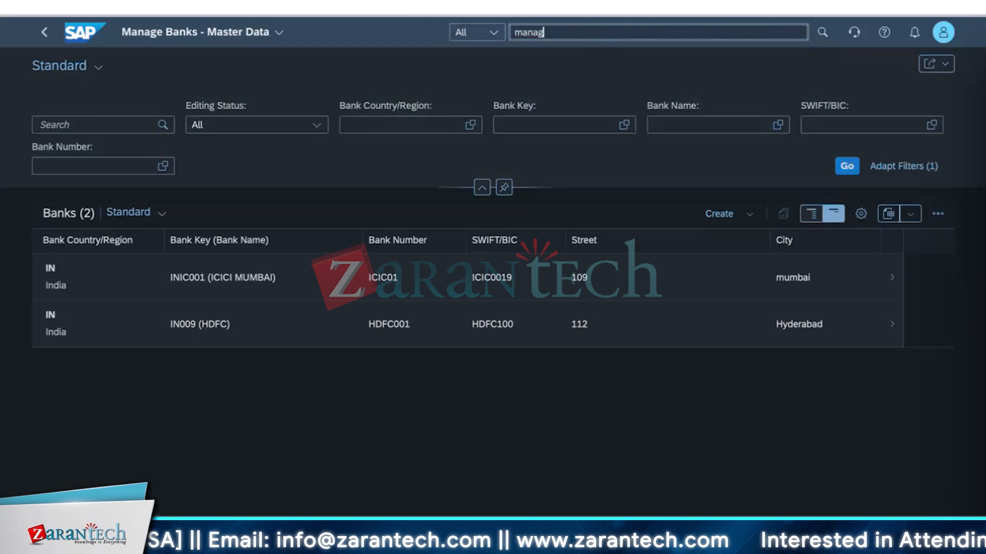
type("e bank")
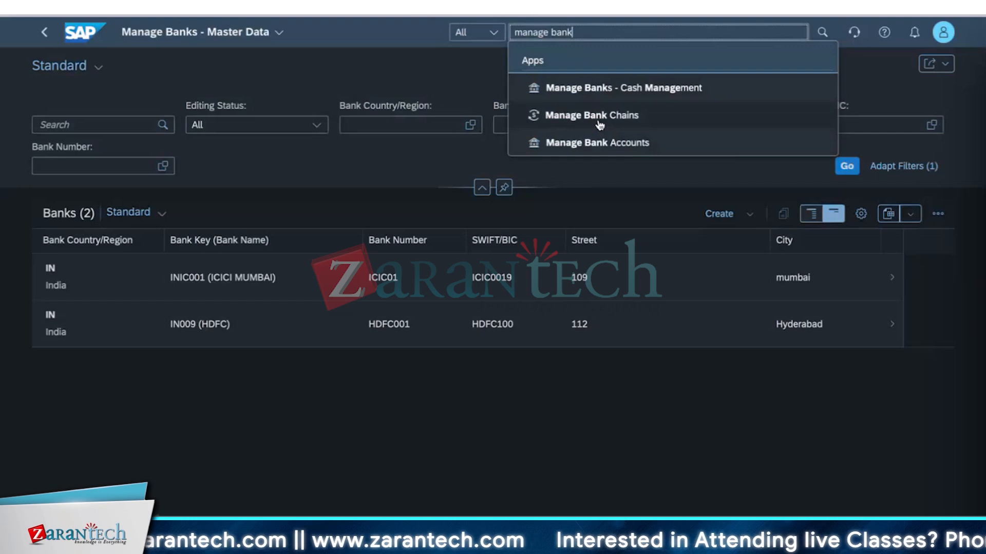
left_click(595, 143)
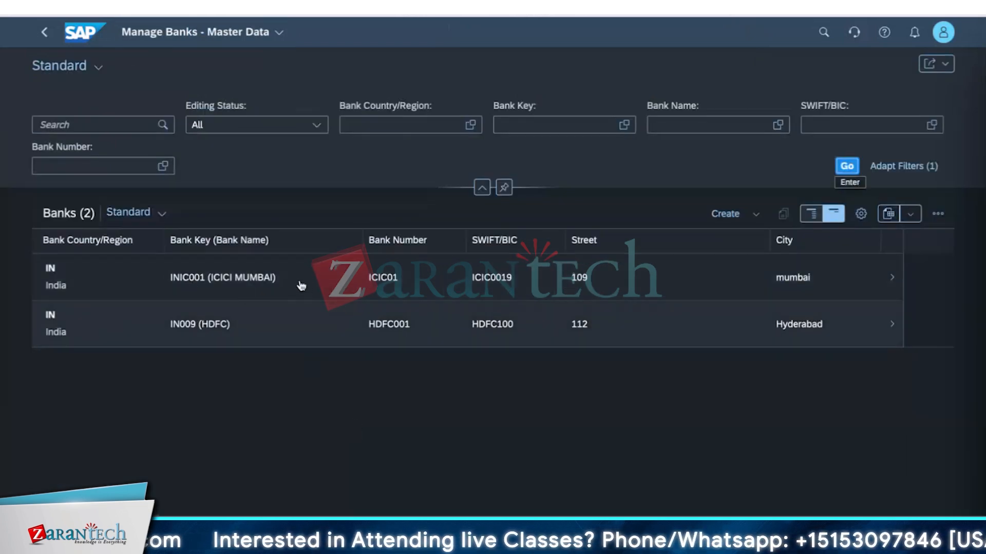
- Highlight the bank key and name of the ICICI MUMBAI entry in the bank list
left_click(230, 279)
left_click_drag(229, 278, 183, 290)
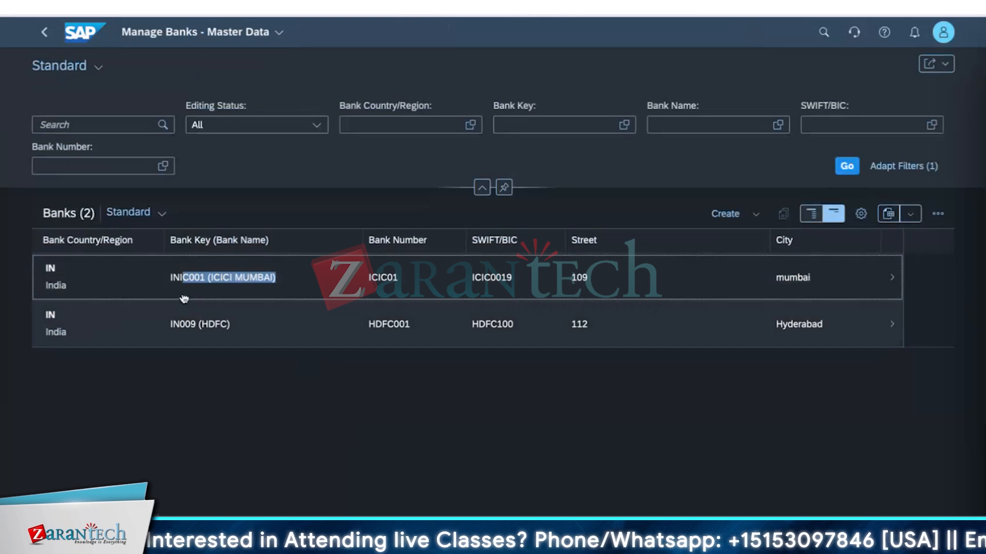
left_click(184, 297)
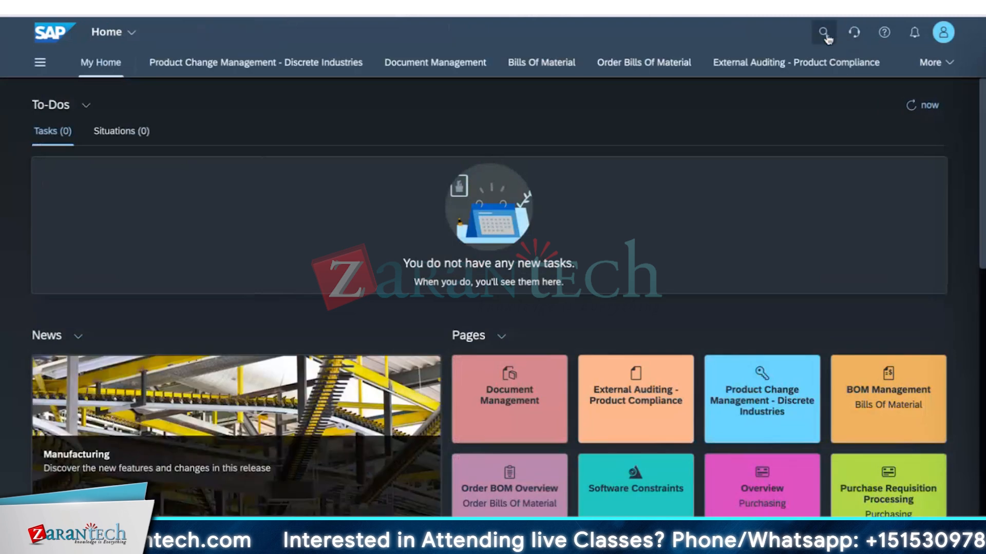
- Search for manage bank from the home page and open Manage Bank Accounts
left_click(822, 33)
type("manage bank")
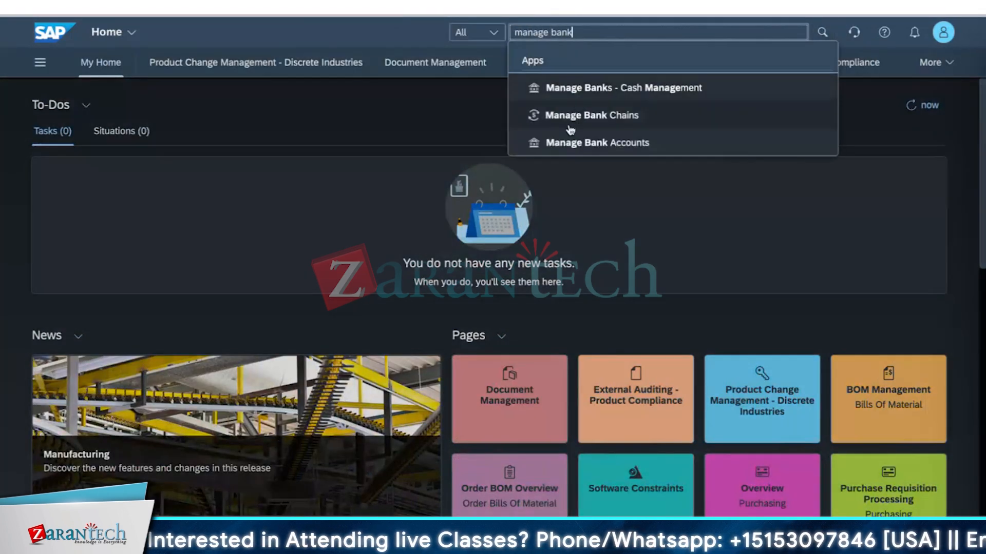
left_click(575, 143)
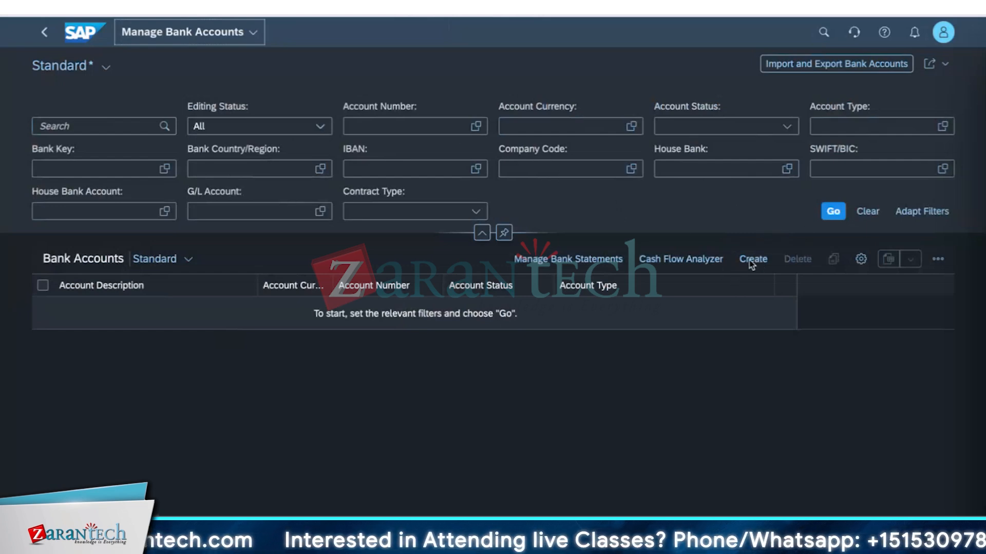
left_click(529, 127)
left_click(786, 222)
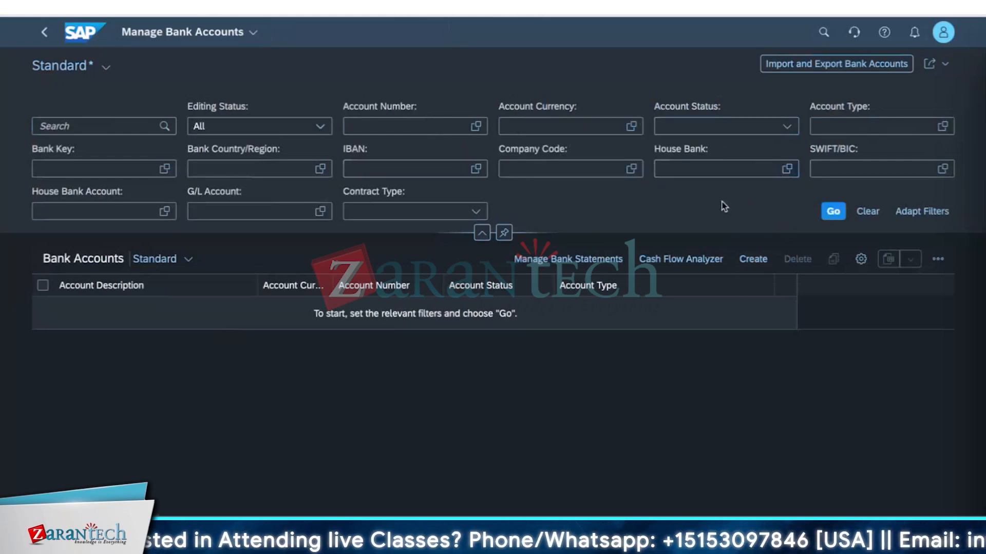
- Start a new bank account for company code 1710 with account type 01 (Current Account) and continue to its details
left_click(741, 261)
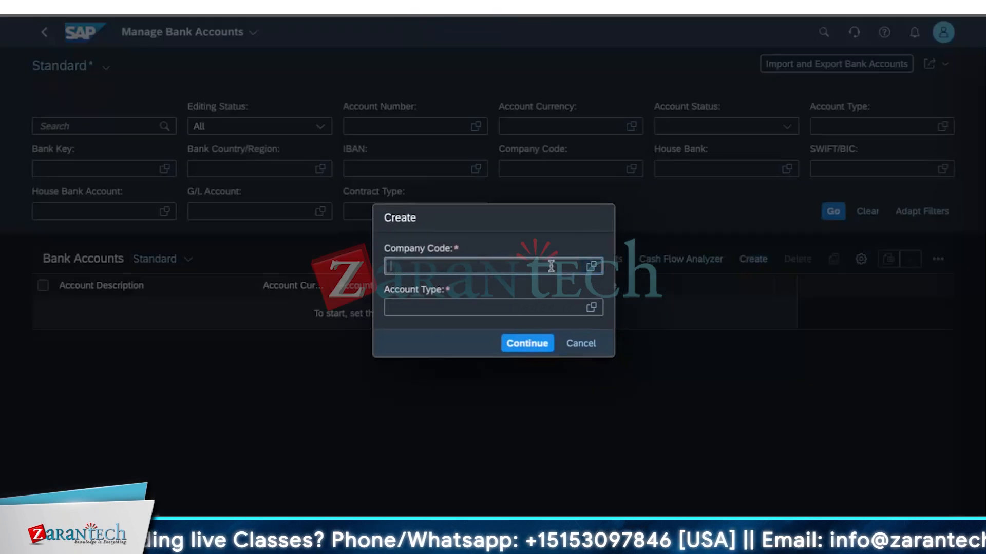
type("1710")
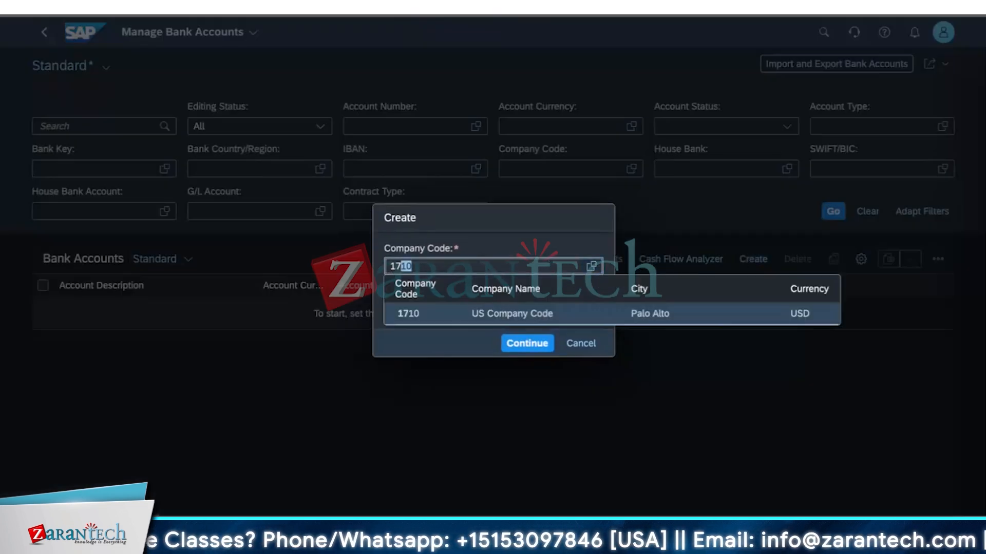
left_click(453, 314)
left_click(436, 307)
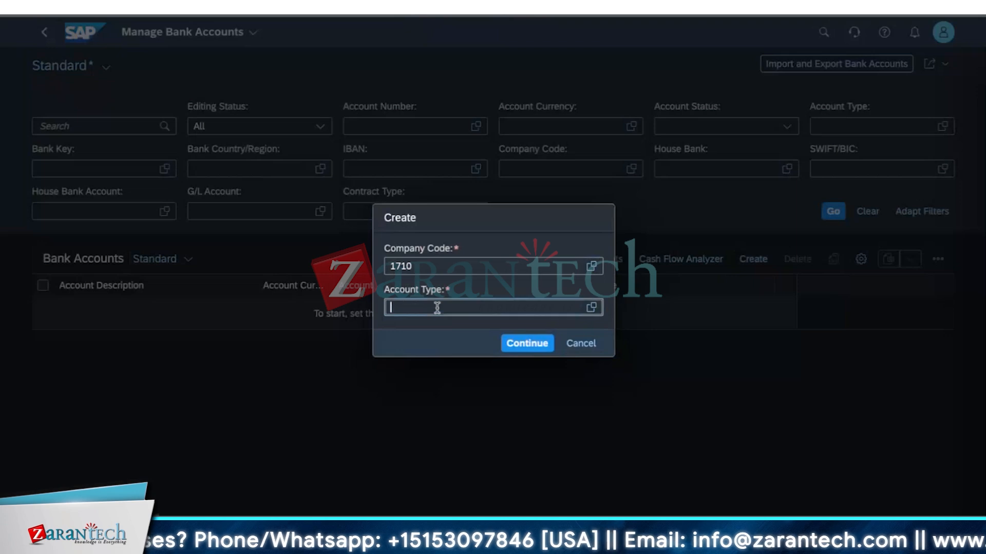
left_click(590, 307)
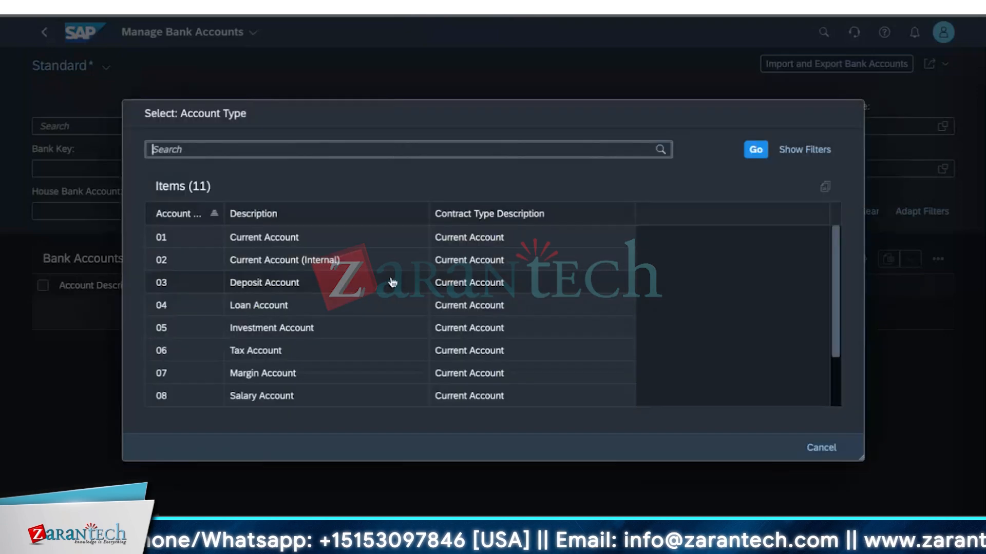
left_click(275, 238)
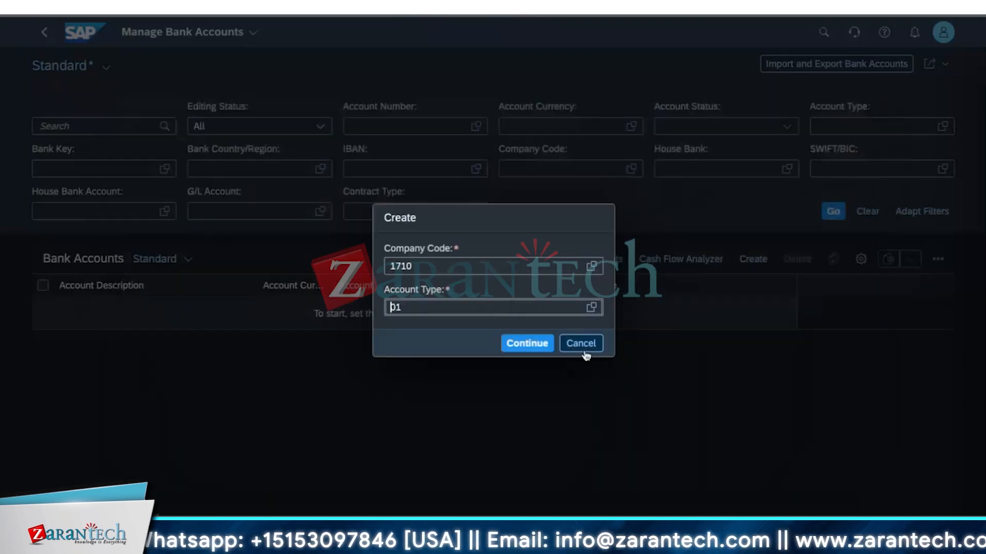
left_click(527, 344)
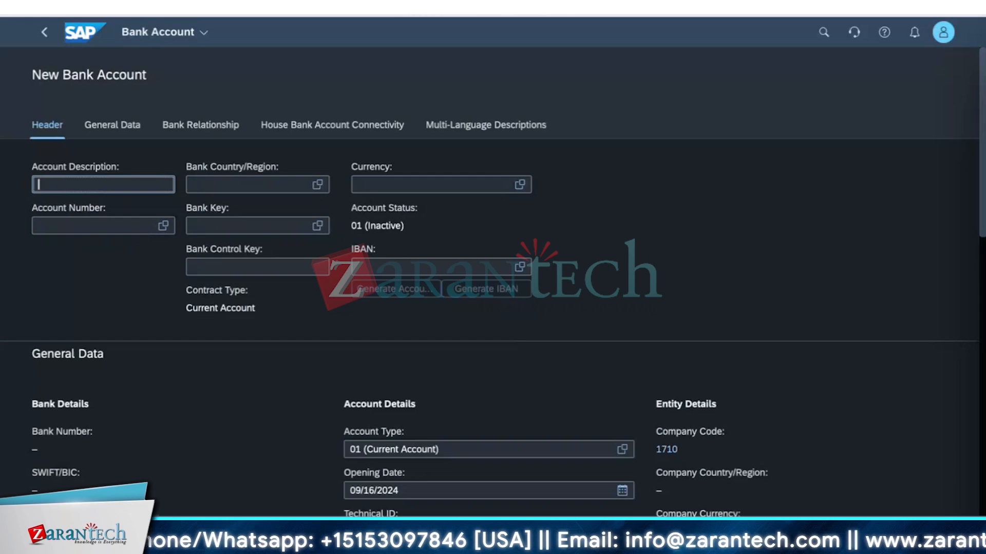
- Enter Current as the account description of the new bank account
type("S")
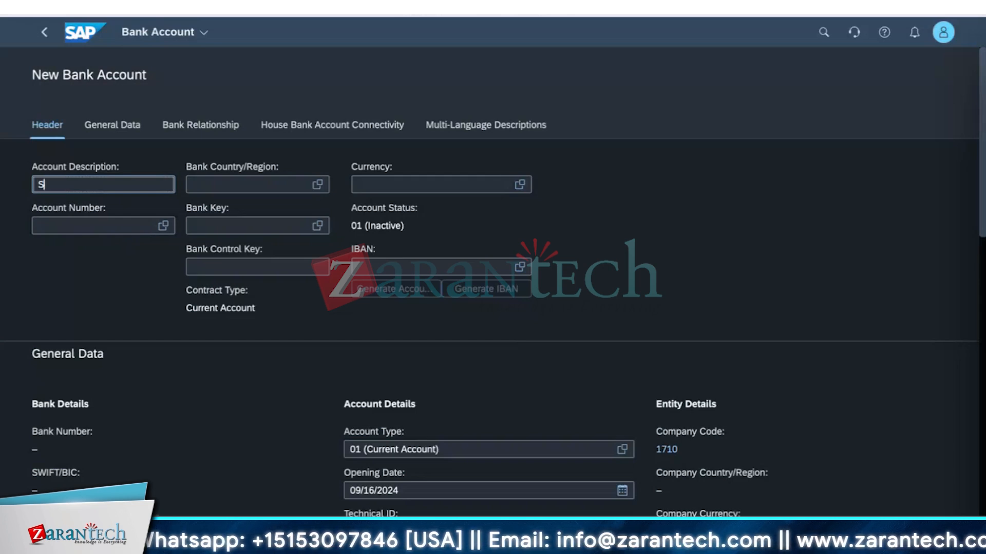
key("BackSpace")
type("Cur")
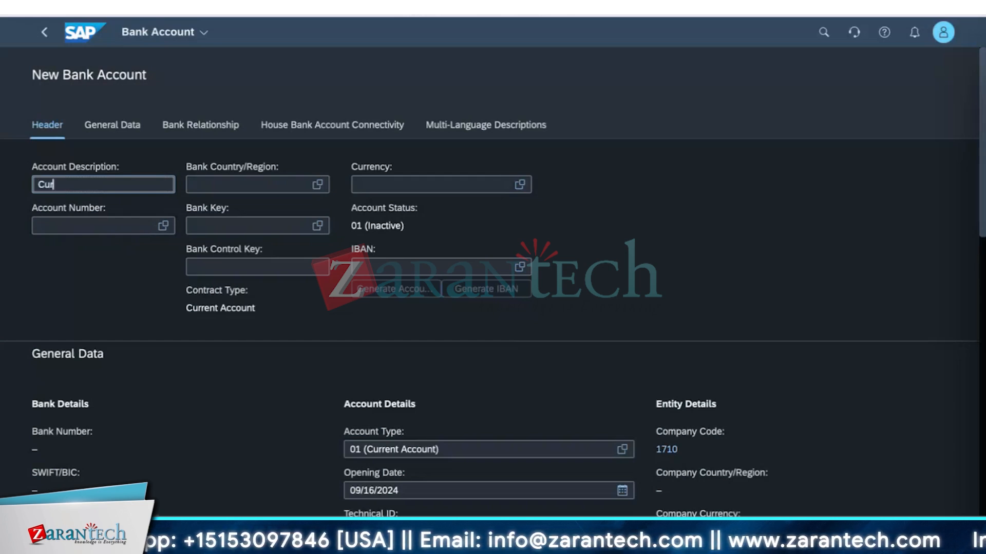
type("rent")
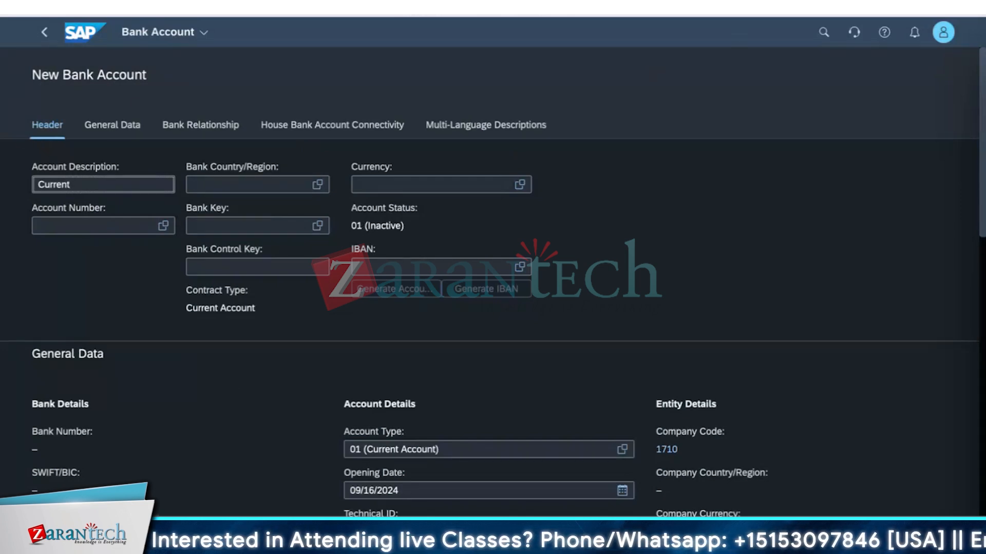
- Enter the account number of the new bank account
left_click(145, 232)
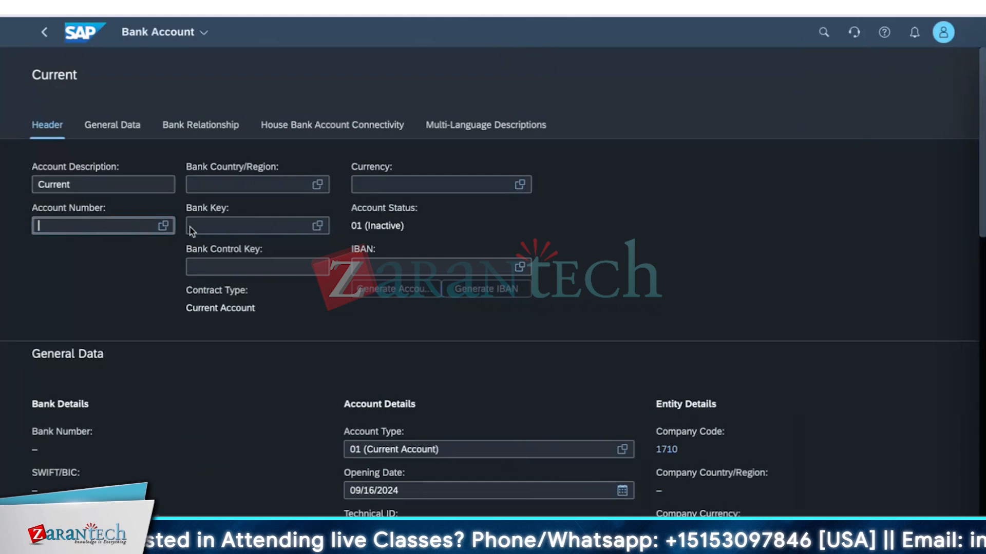
left_click(163, 225)
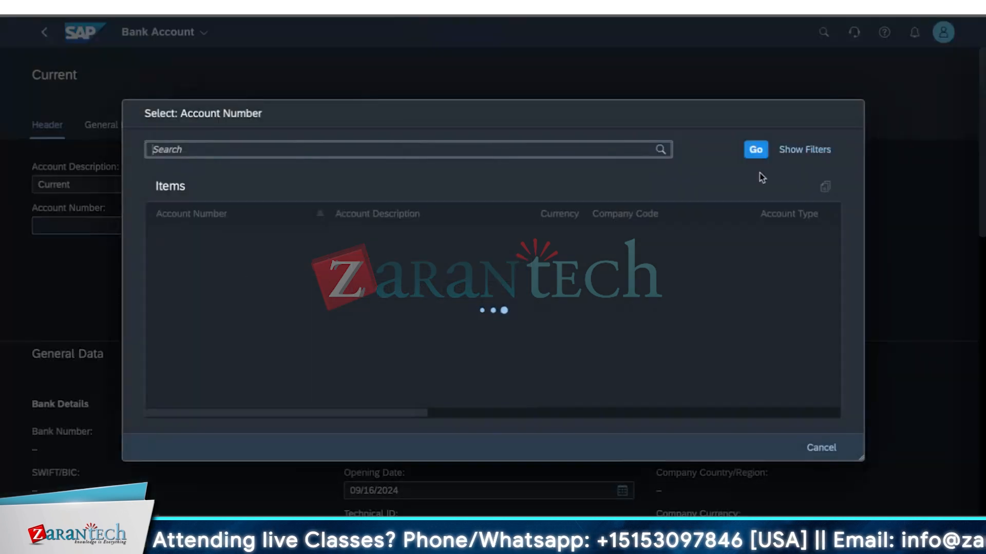
left_click(81, 230)
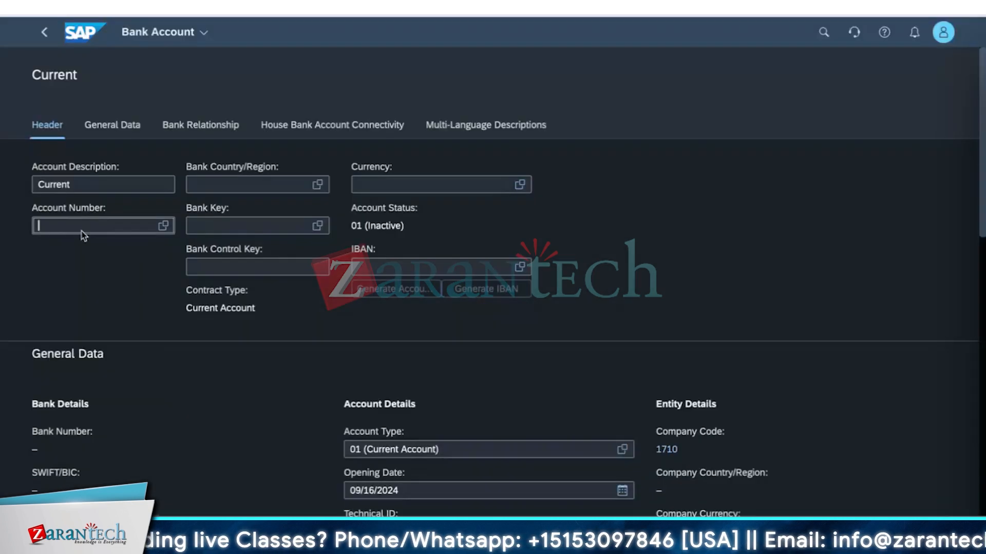
type("10110")
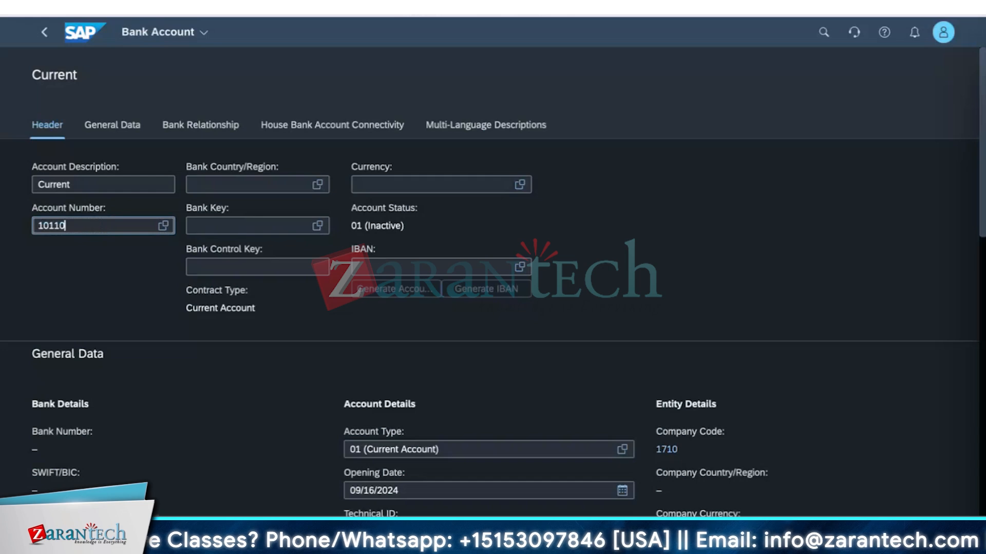
left_click(41, 253)
- Set the bank country/region of the new account to IN (India)
left_click(274, 188)
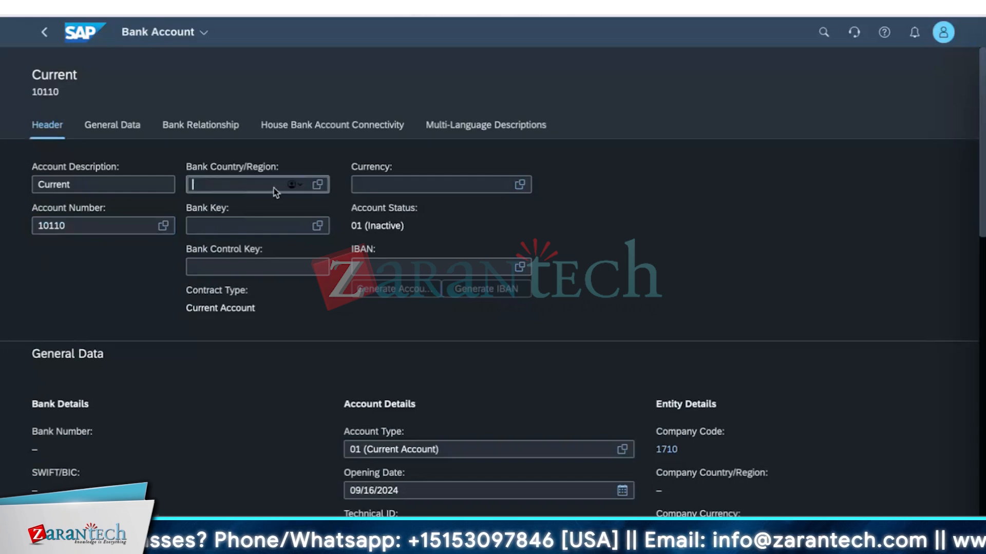
left_click(318, 185)
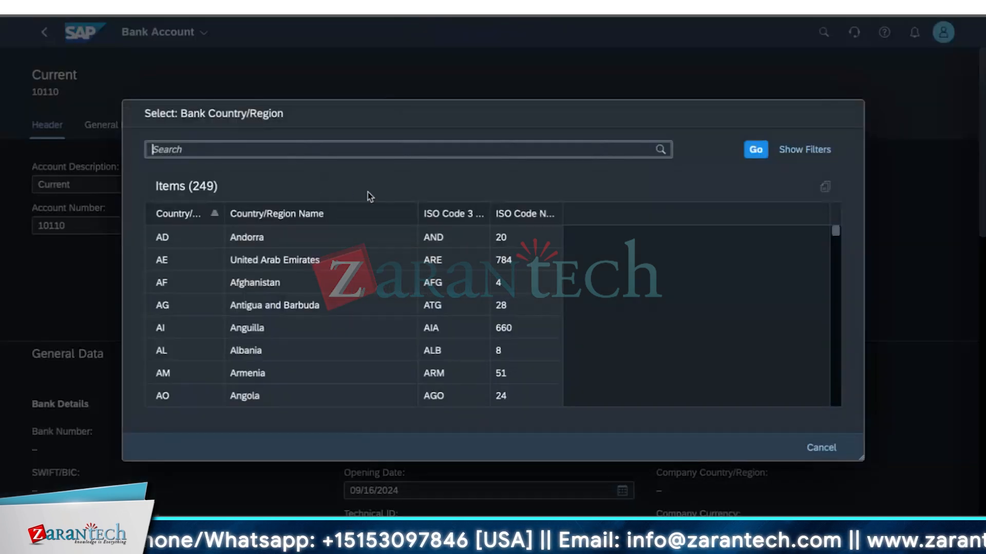
left_click(830, 452)
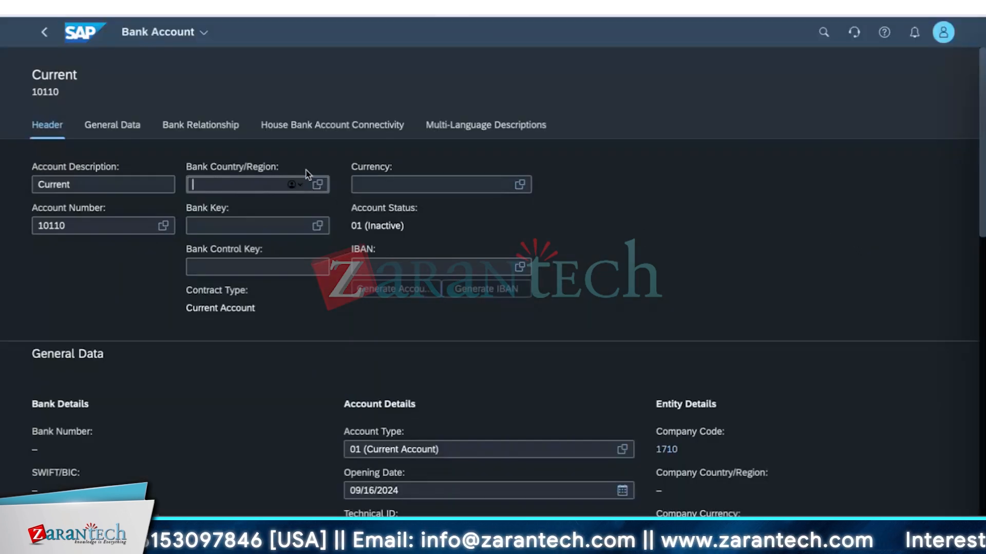
scroll(338, 492, "down", 5)
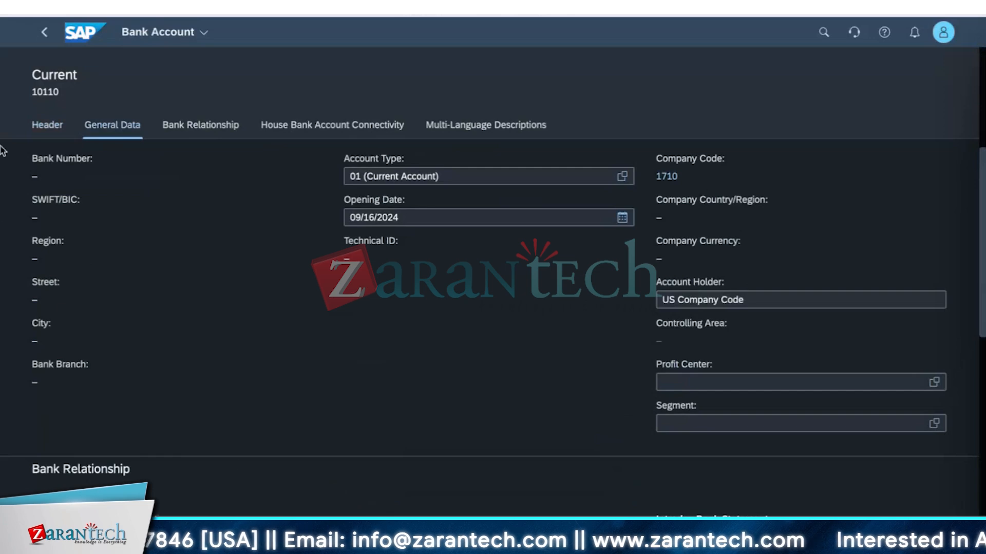
scroll(182, 314, "up", 5)
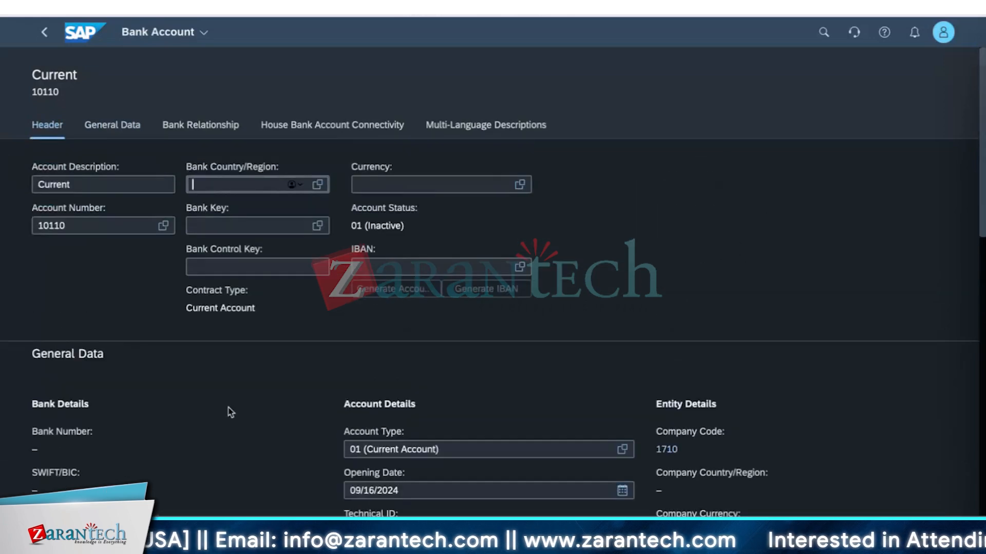
scroll(233, 411, "down", 5)
scroll(231, 413, "up", 3)
scroll(231, 413, "up", 3)
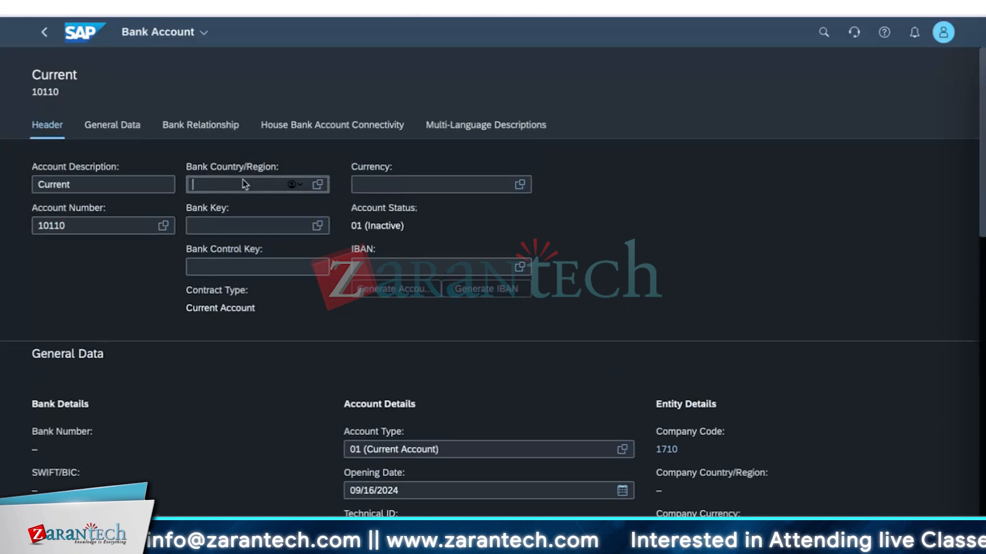
type("IN")
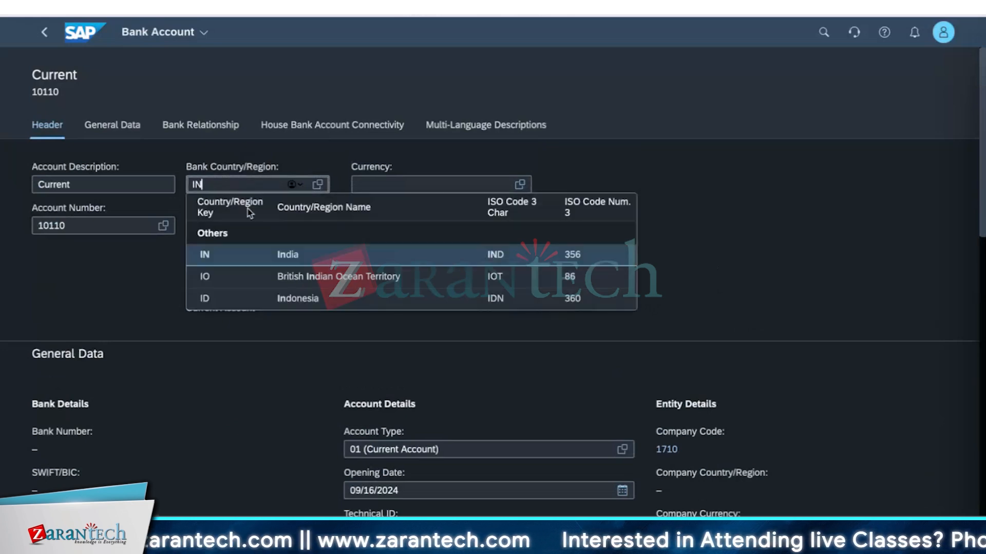
left_click(248, 257)
- Assign bank key INIC001 (ICICI MUMBAI) to the account and set its currency to INR
left_click(251, 227)
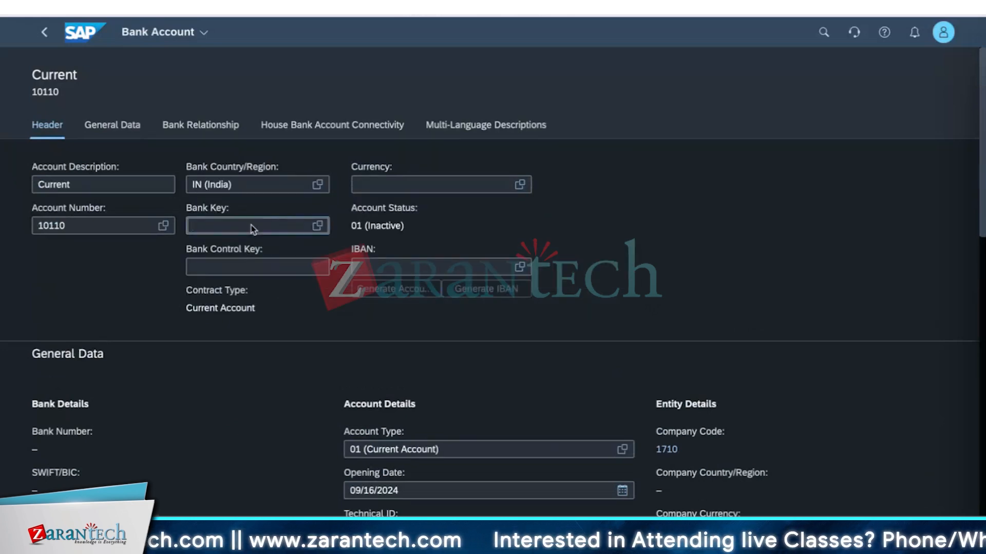
type("INIC001")
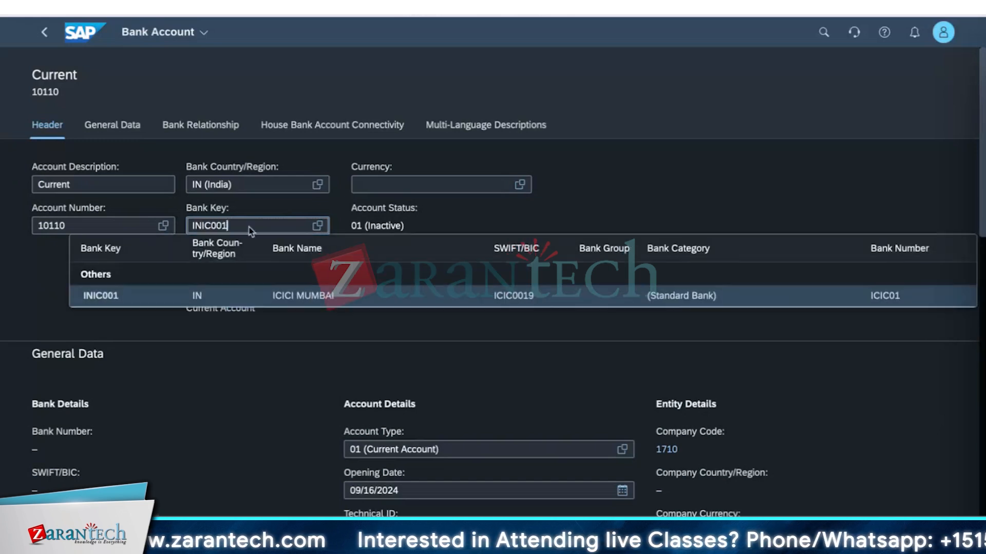
left_click(132, 299)
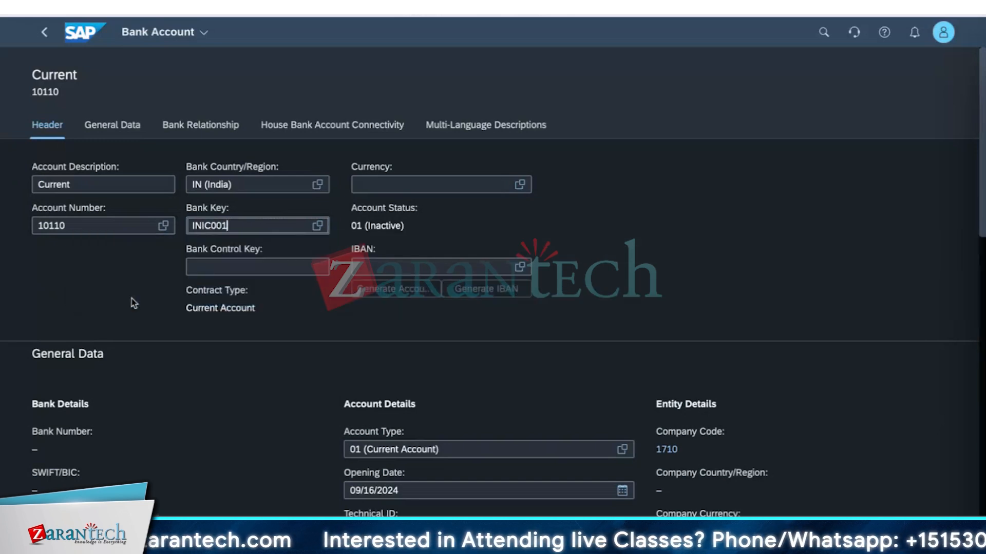
left_click(260, 270)
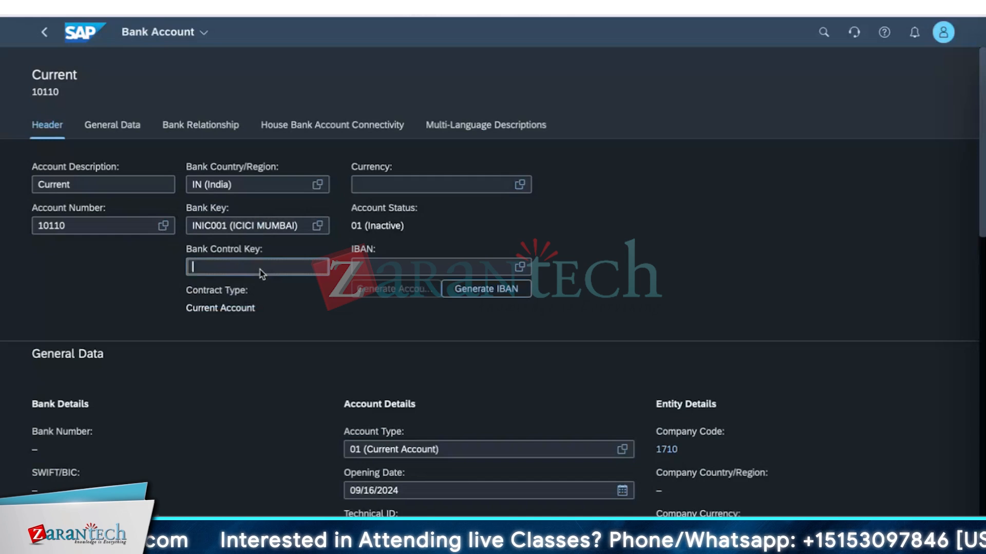
left_click(498, 181)
type("INR")
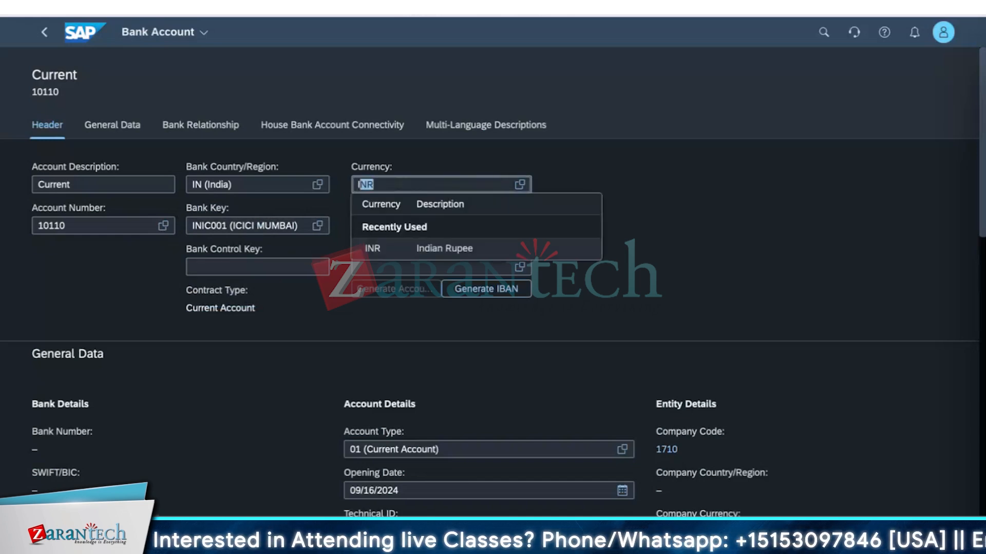
left_click(434, 248)
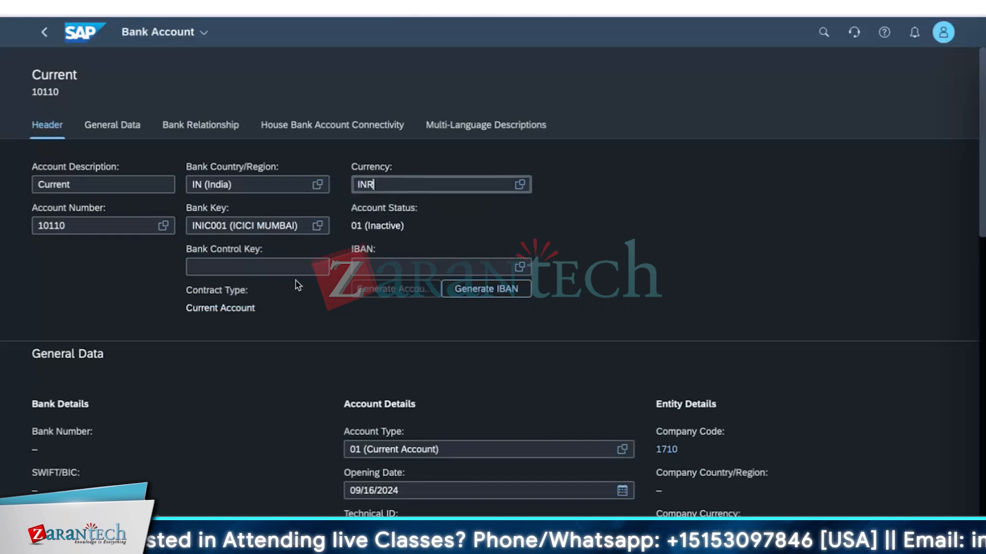
- Enter IC as the bank control key of the new account
left_click(296, 270)
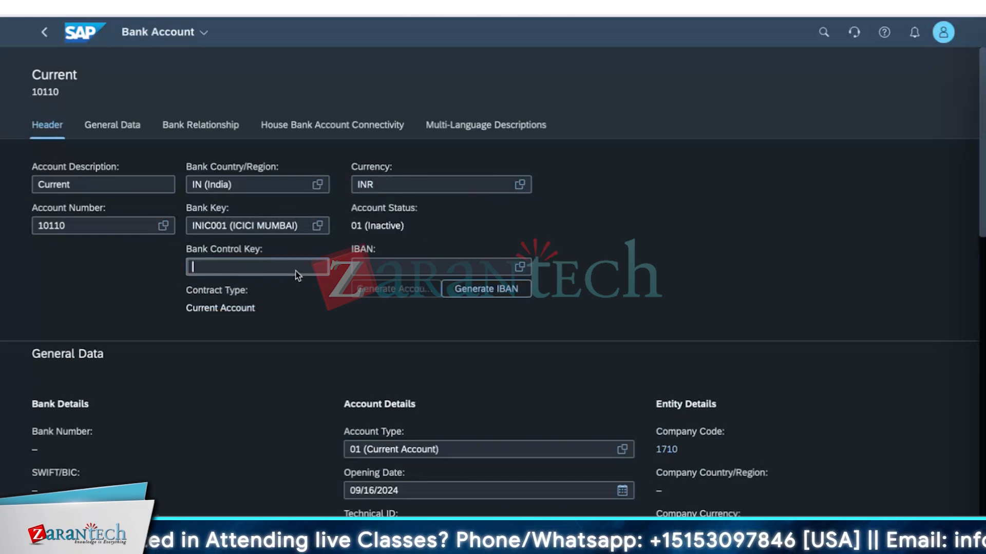
left_click(328, 316)
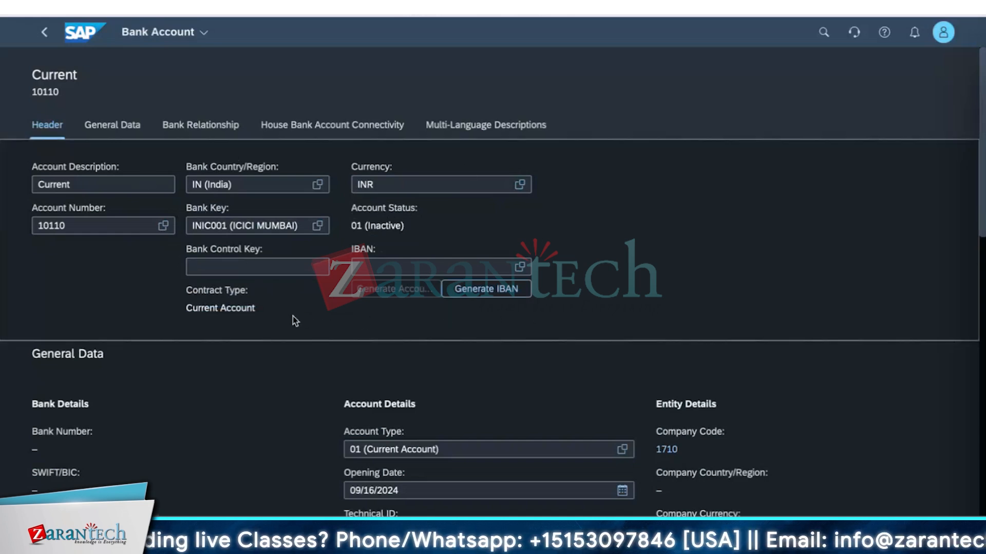
left_click(258, 271)
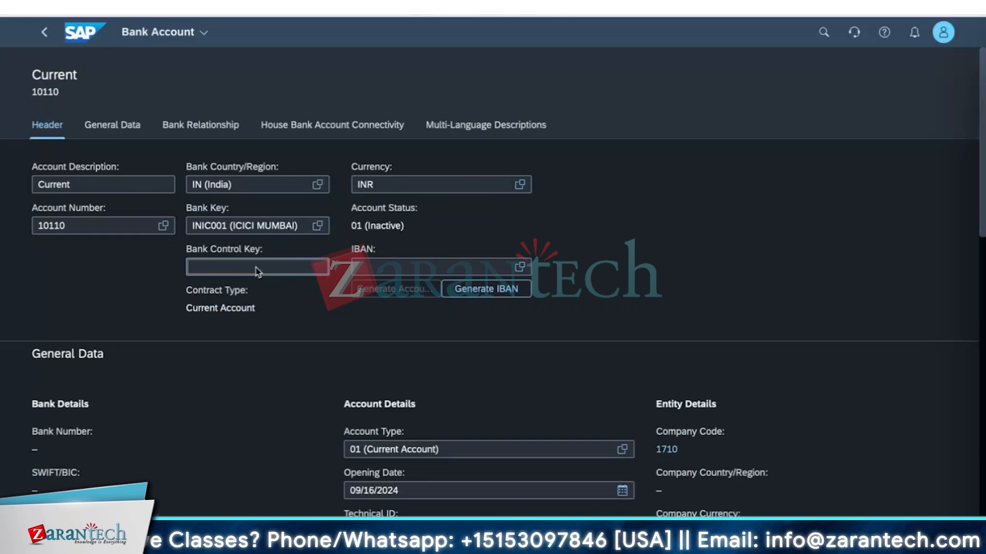
type("IC")
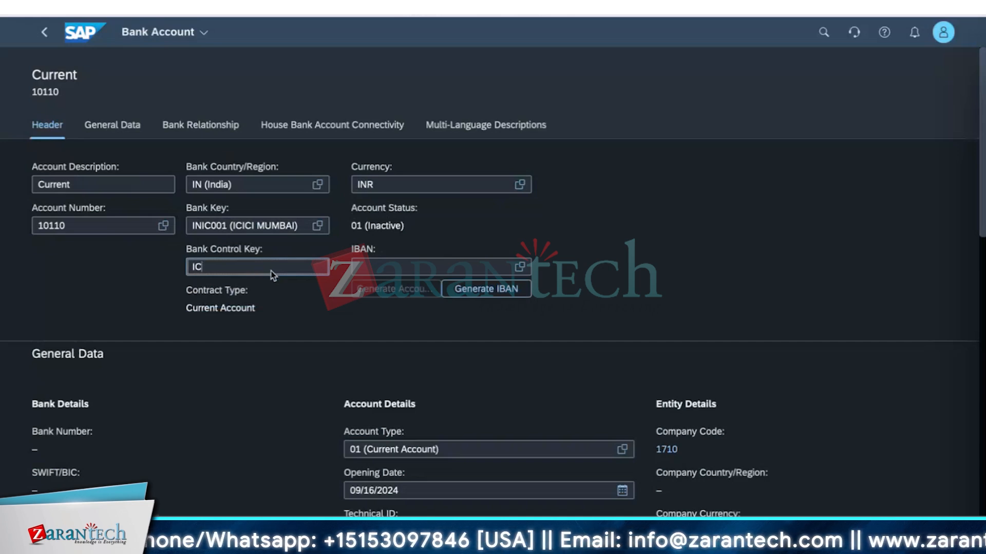
left_click(281, 304)
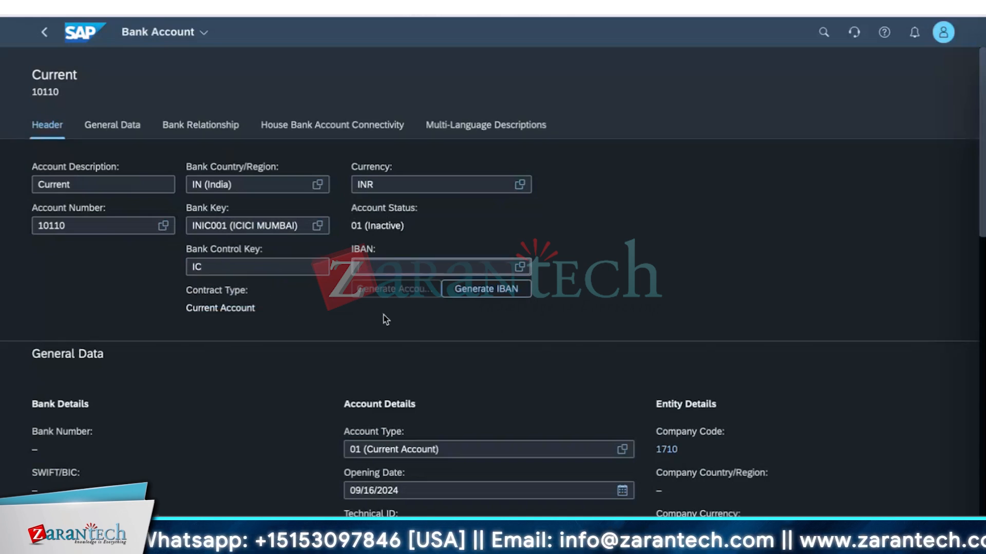
- Try to generate the account's IBAN, check the existing IBAN entries and enter an IBAN manually
left_click(468, 289)
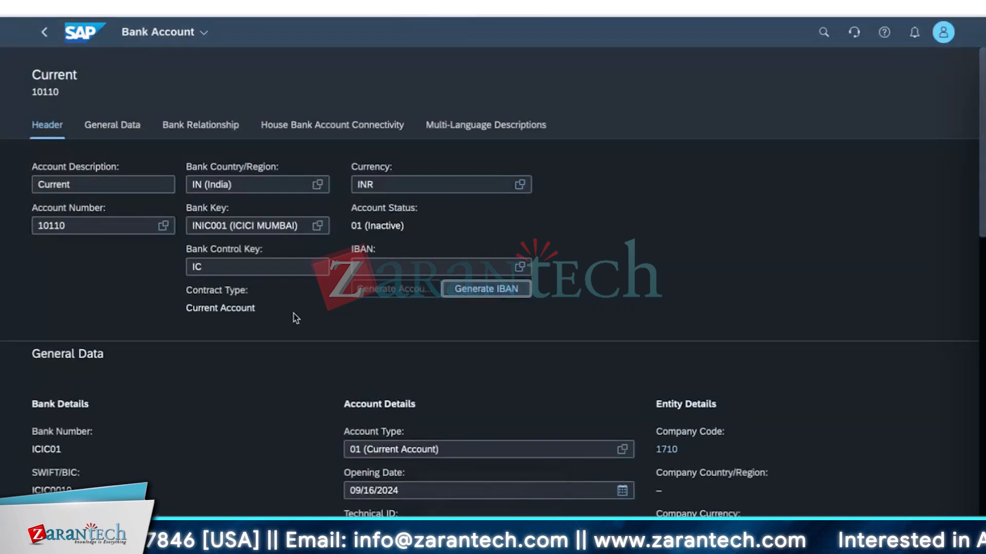
left_click(468, 289)
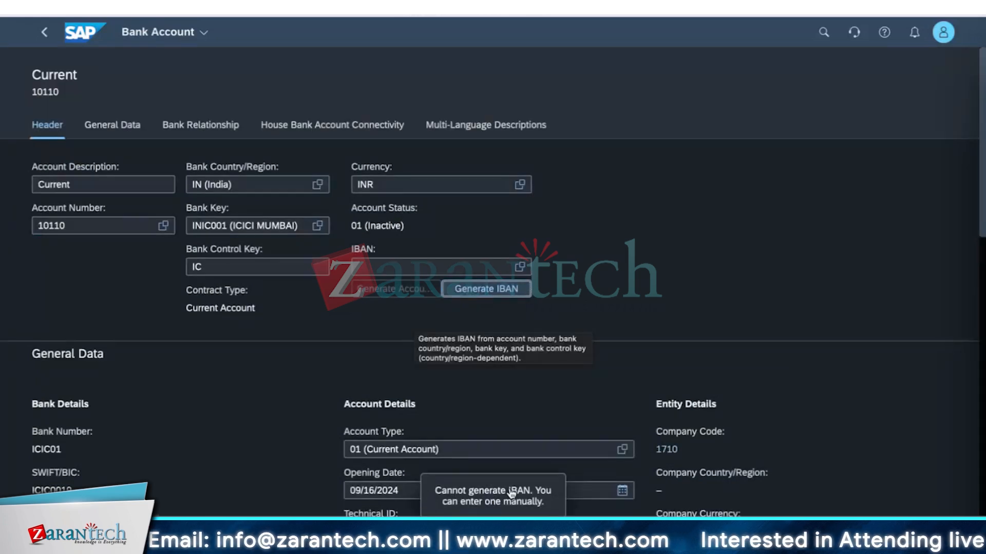
left_click(520, 267)
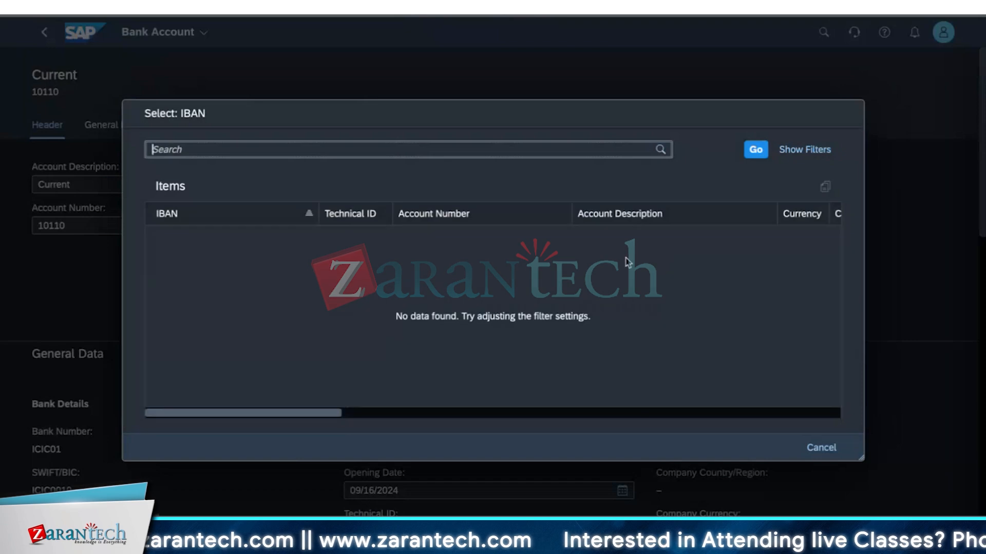
left_click(820, 448)
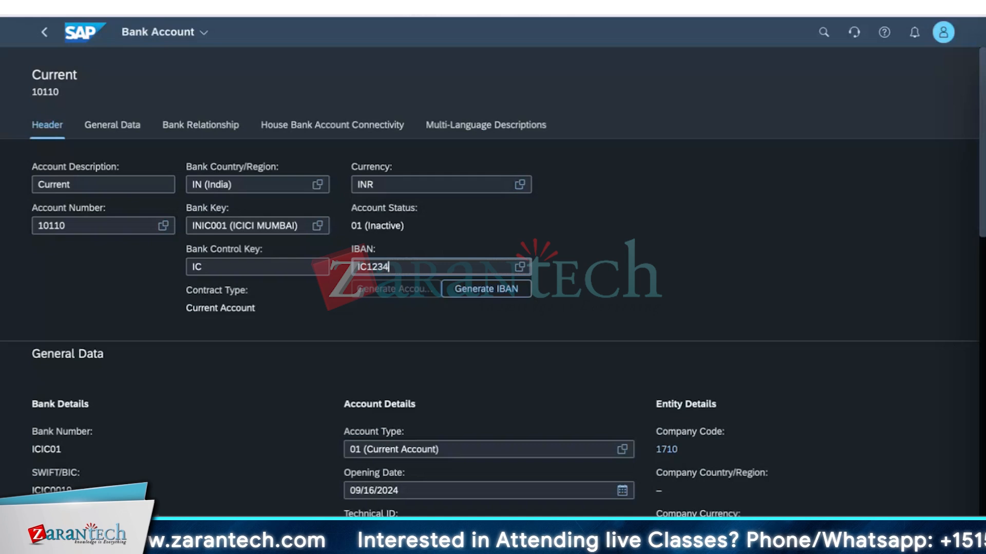
left_click(270, 339)
- Review the new account's General Data section, covering the bank, account and entity details such as profit center and segment
scroll(212, 413, "down", 5)
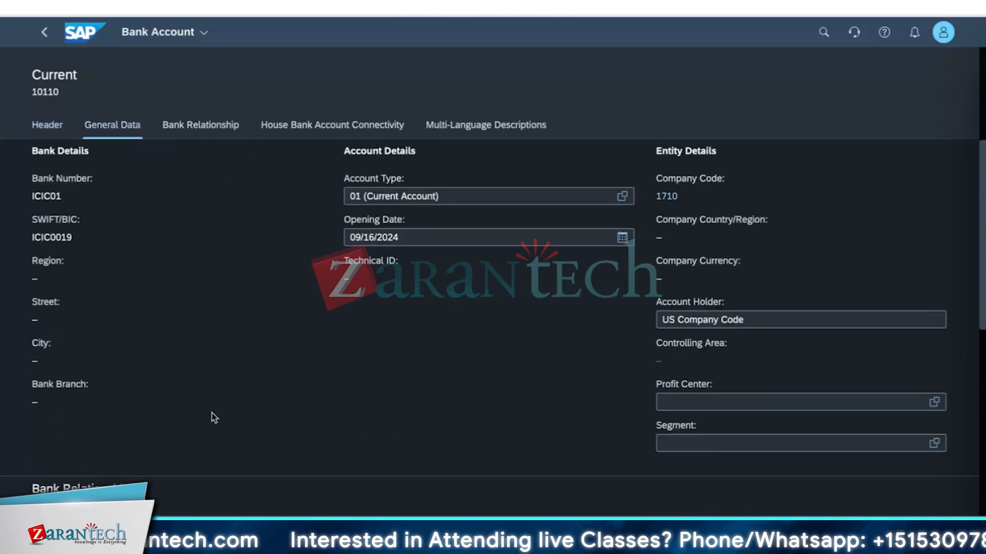
scroll(211, 412, "up", 4)
scroll(187, 414, "down", 4)
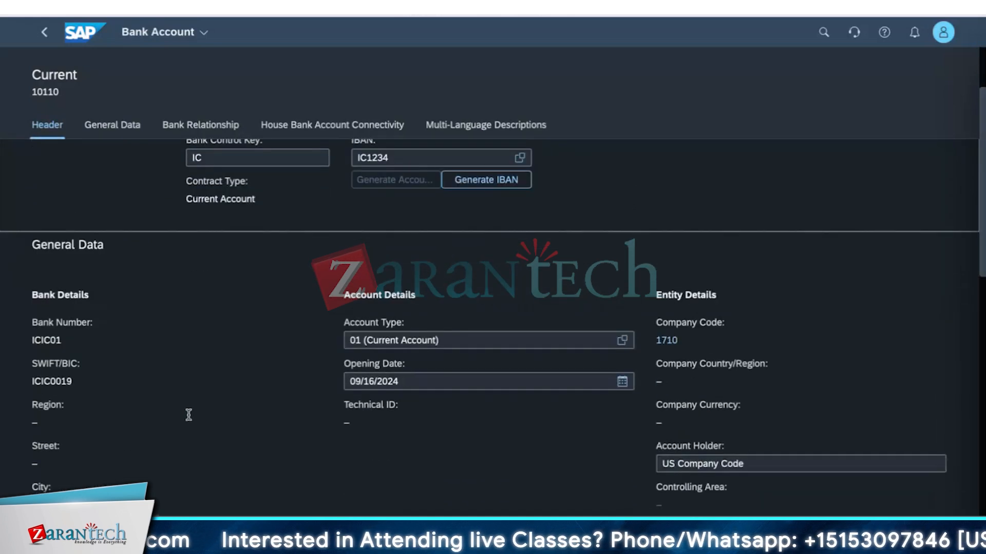
scroll(191, 424, "up", 4)
scroll(248, 431, "down", 4)
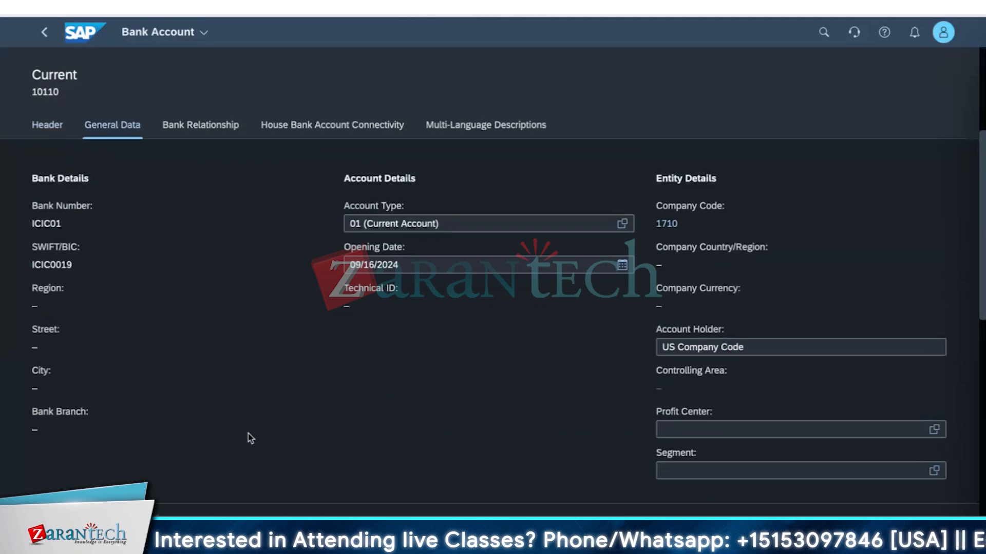
scroll(241, 429, "up", 4)
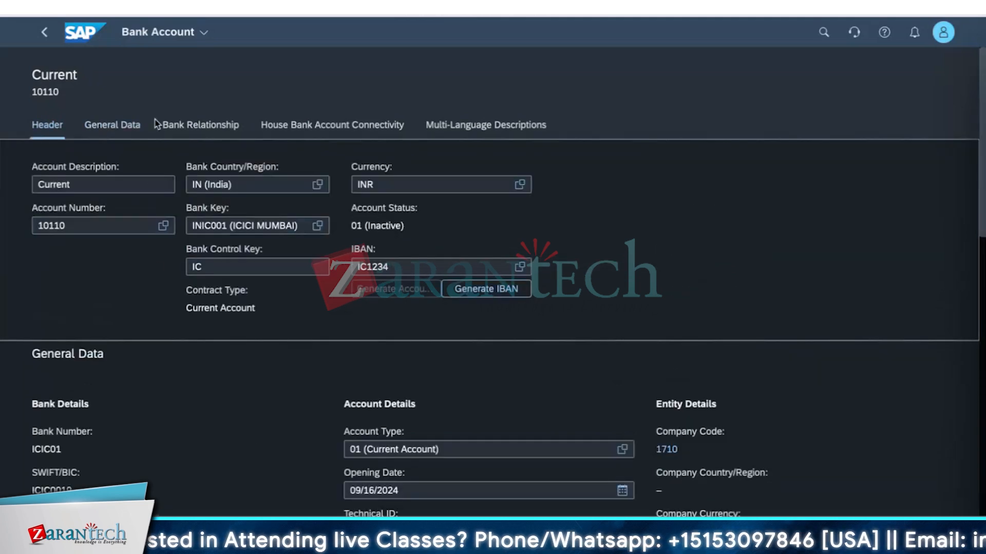
left_click(118, 124)
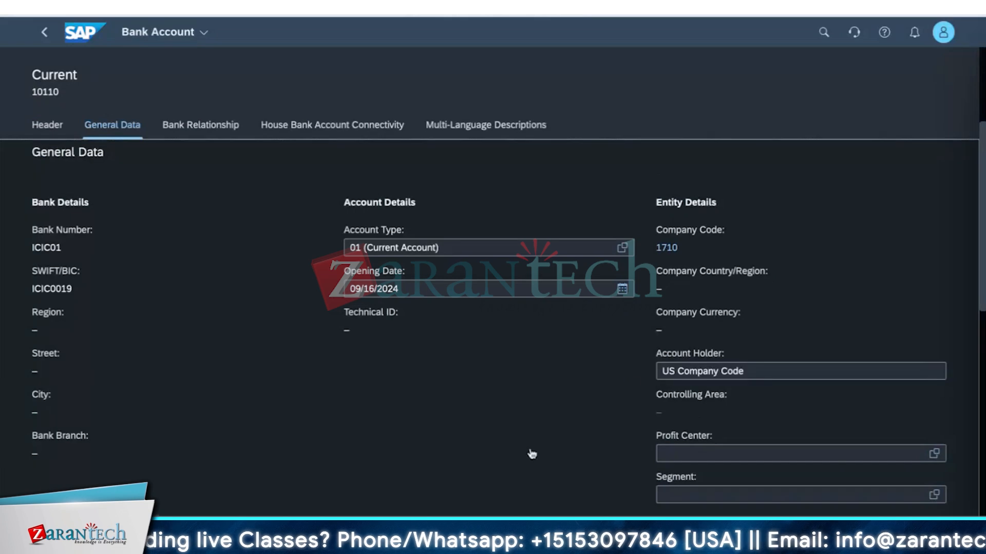
scroll(529, 453, "down", 3)
scroll(529, 454, "up", 2)
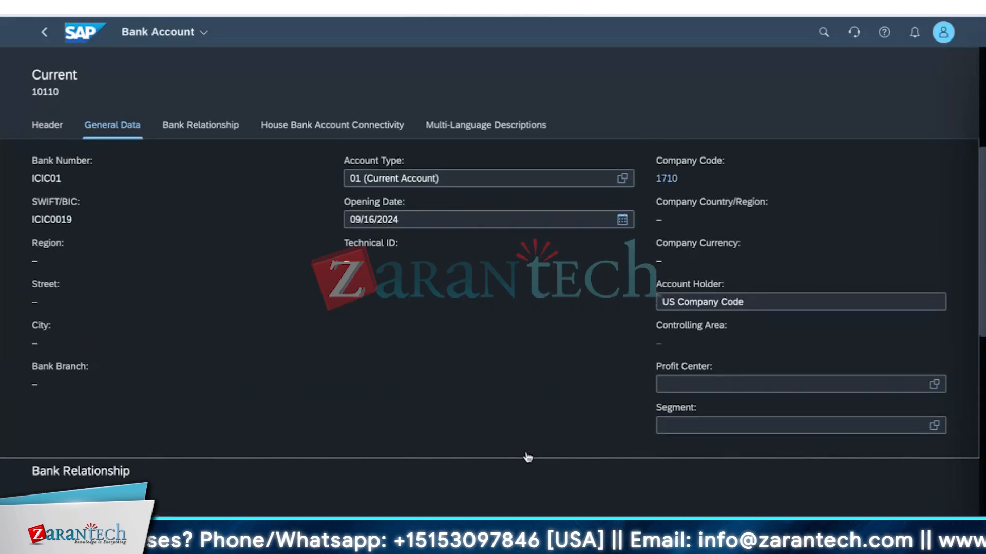
scroll(527, 456, "up", 1)
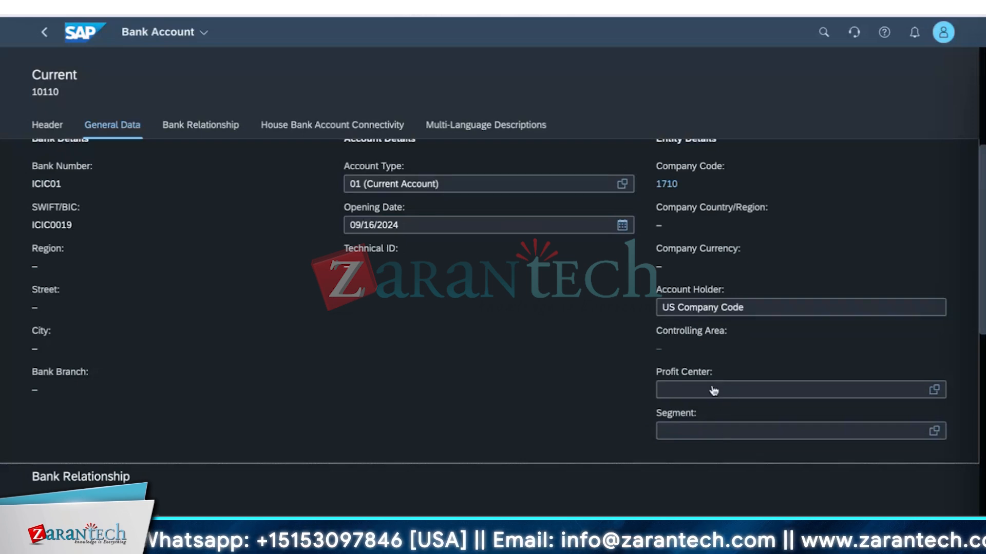
scroll(359, 318, "up", 1)
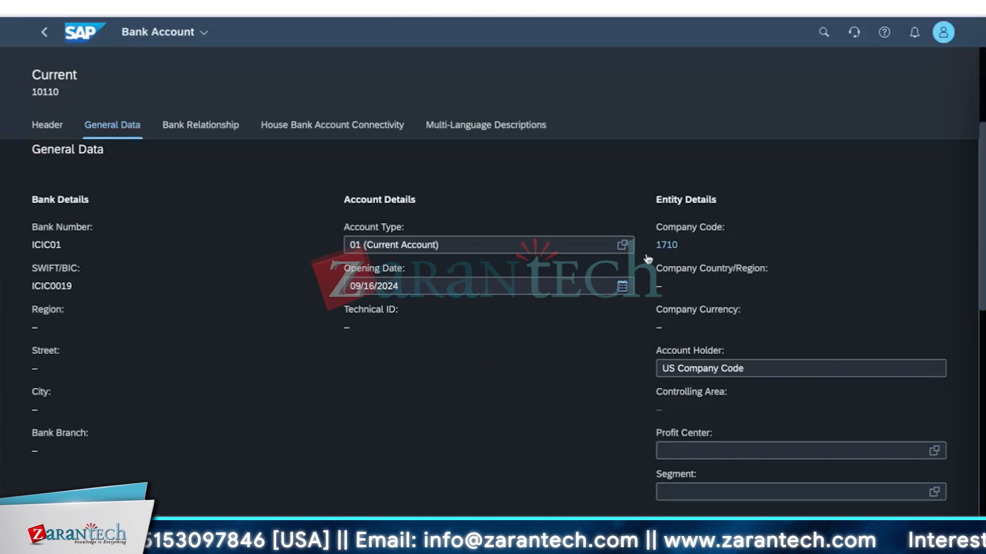
scroll(593, 437, "down", 1)
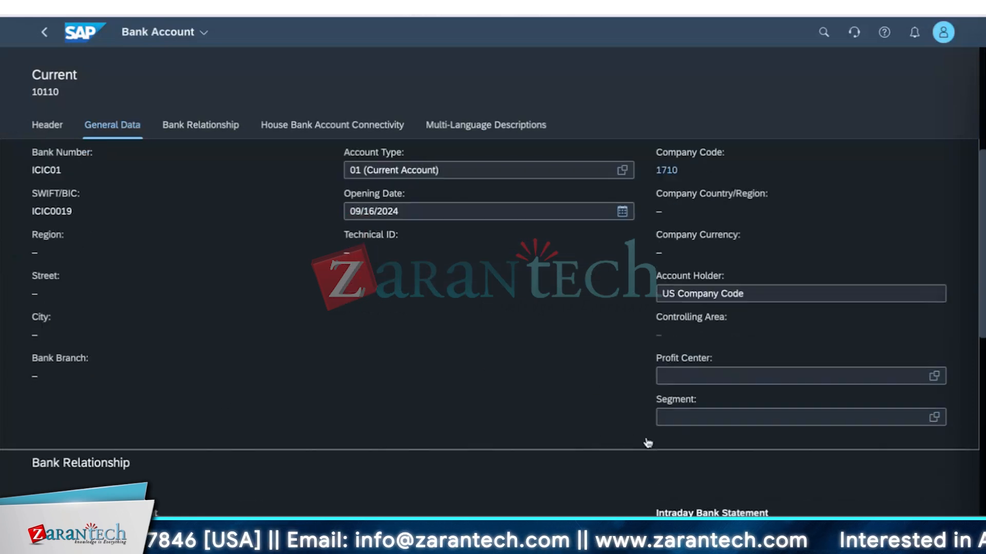
- Assign profit center COMMON and segment 1000_C (Segment C) to the new bank account
left_click(933, 377)
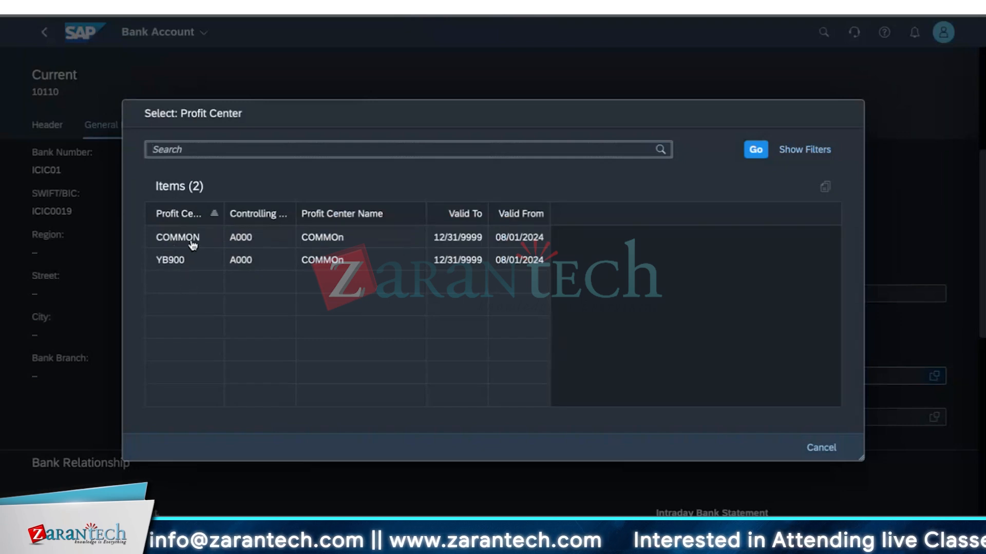
left_click(190, 248)
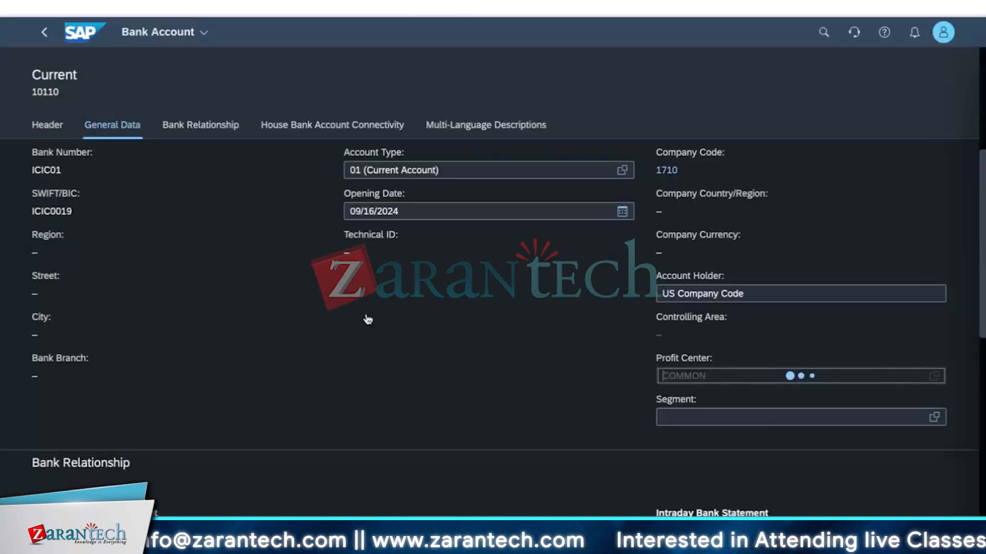
left_click(934, 417)
left_click(175, 281)
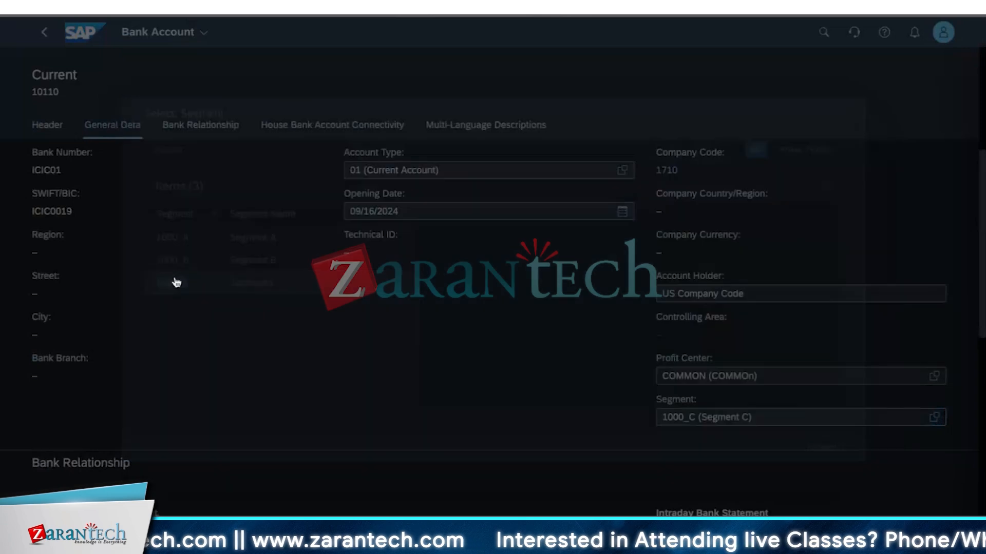
- Set the payment transaction type group for the end-of-day bank statement to 17BAI (Bank Administration Institute (USA))
scroll(367, 431, "up", 4)
scroll(368, 444, "down", 5)
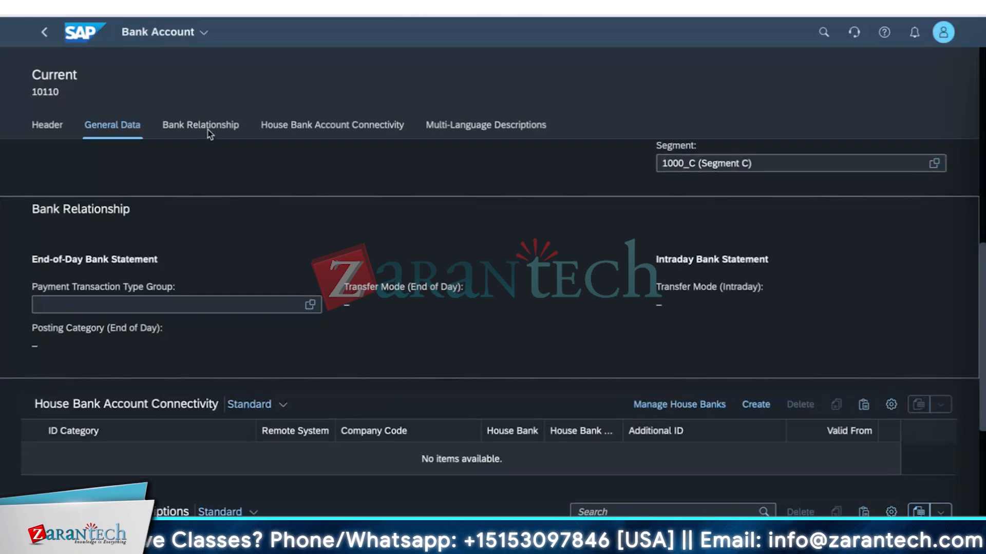
left_click(201, 128)
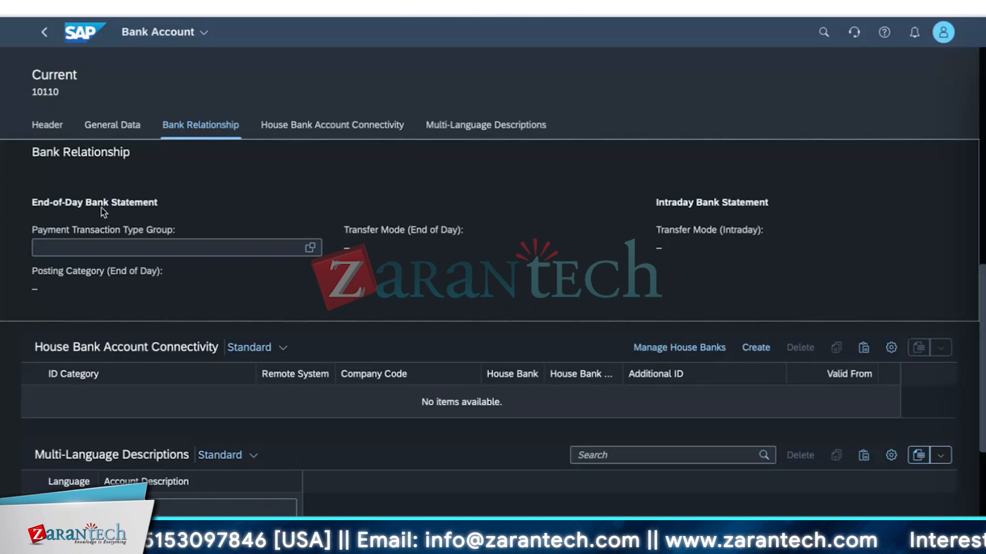
left_click(311, 247)
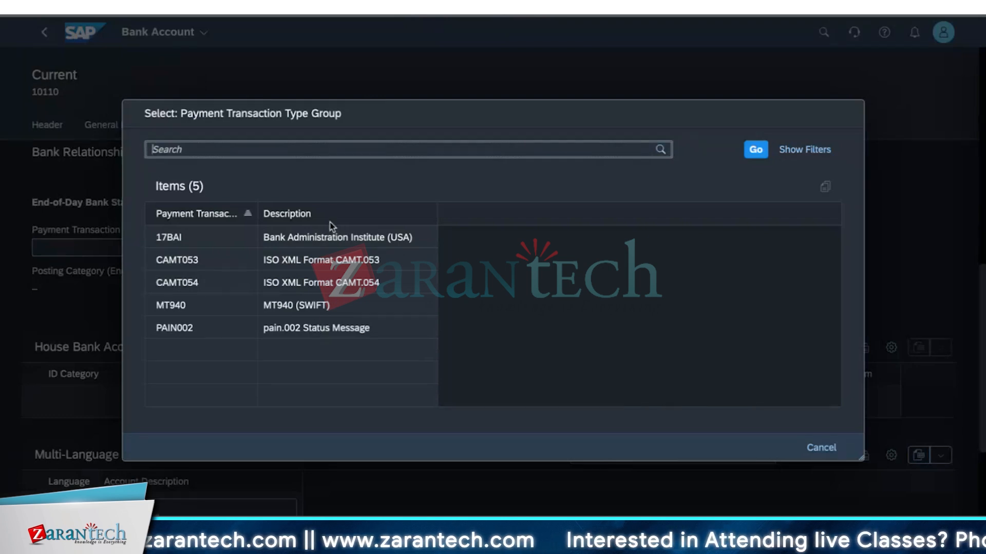
left_click(344, 242)
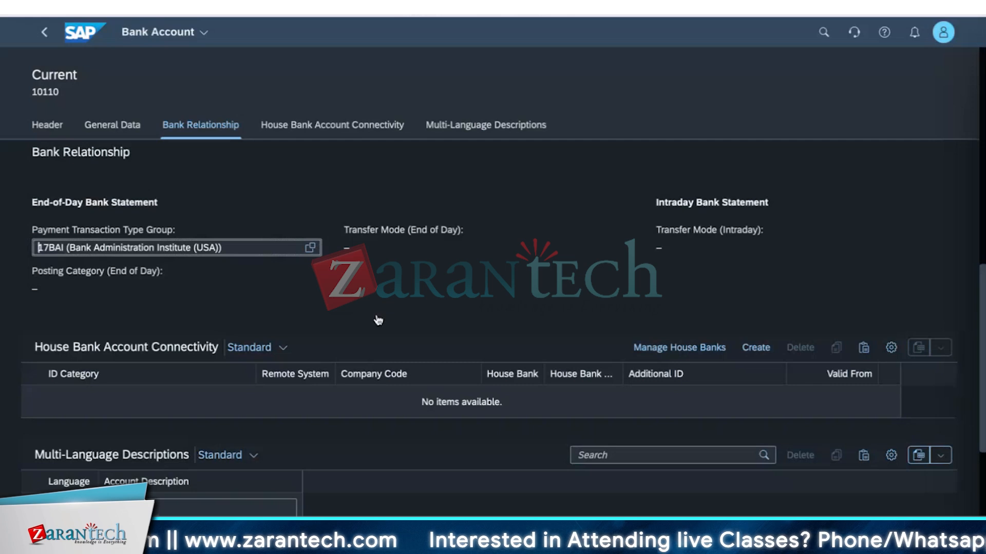
- Create a new house bank account connectivity for the account and enter HbIC001 as its house bank
scroll(370, 322, "down", 1)
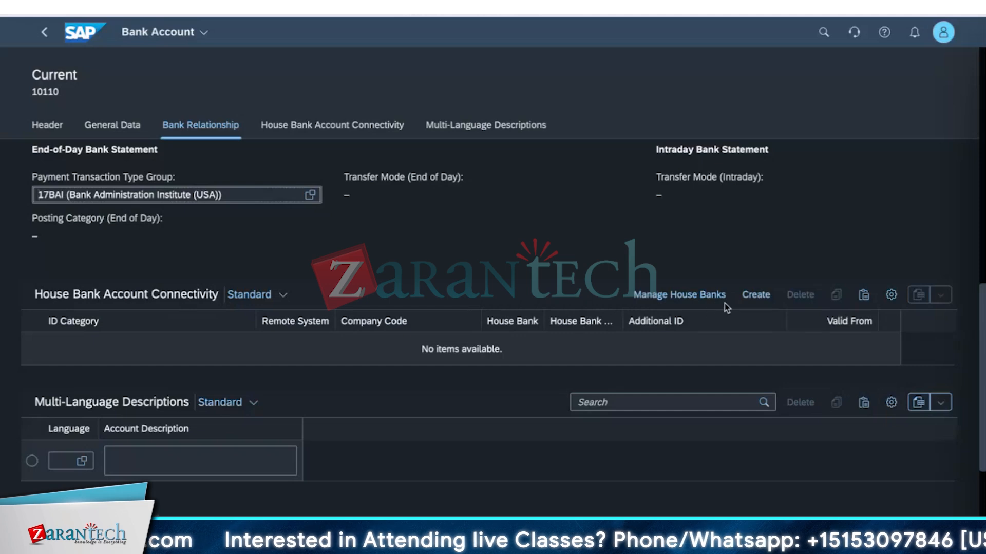
left_click(778, 244)
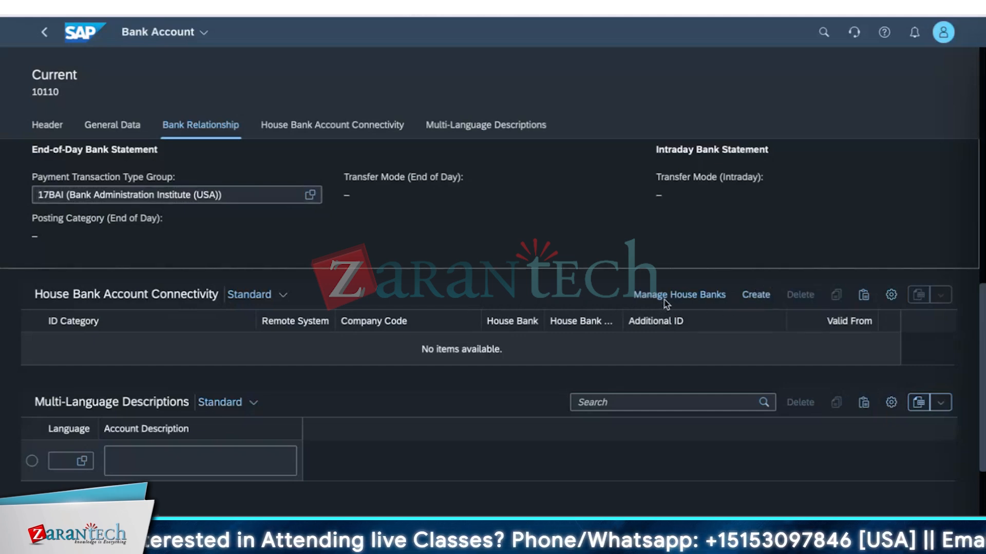
left_click(755, 297)
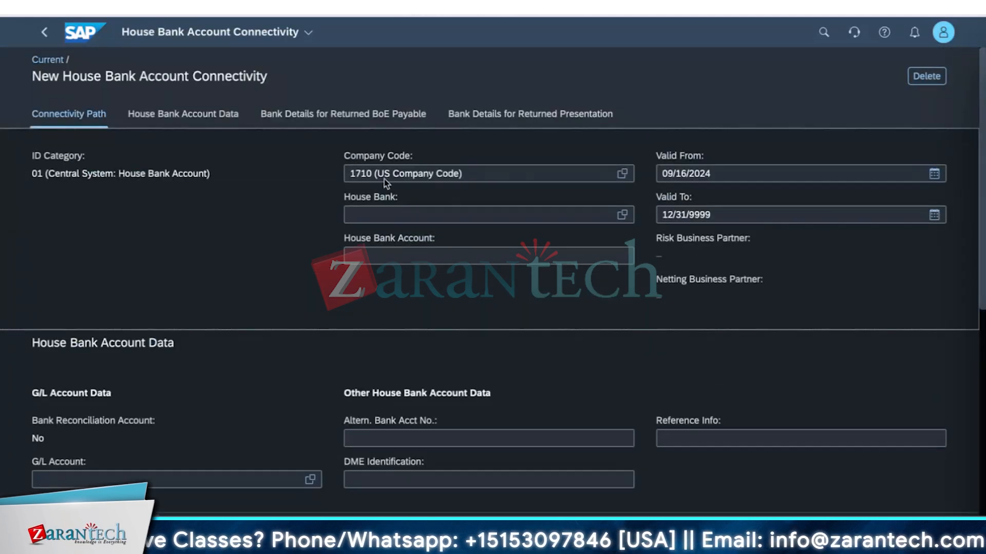
left_click(484, 213)
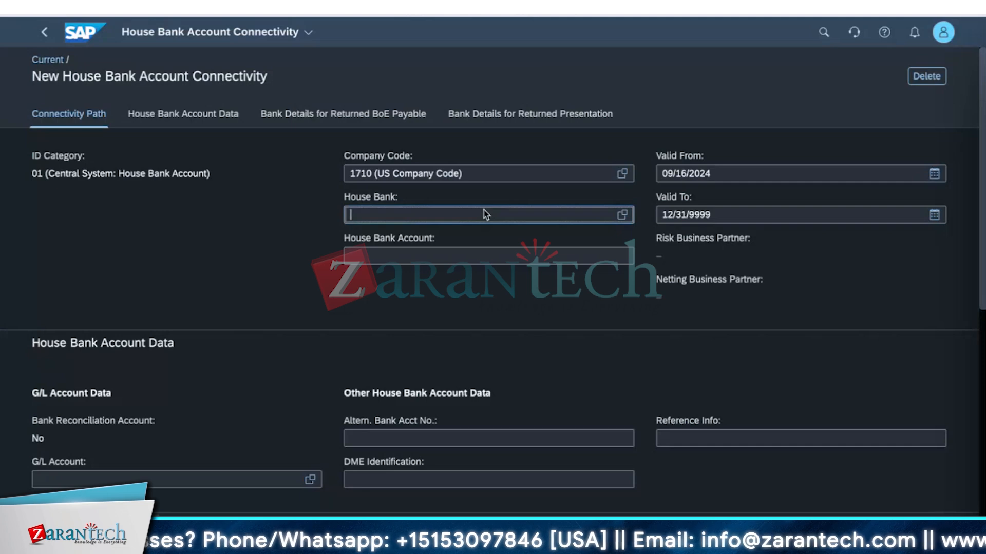
type("A")
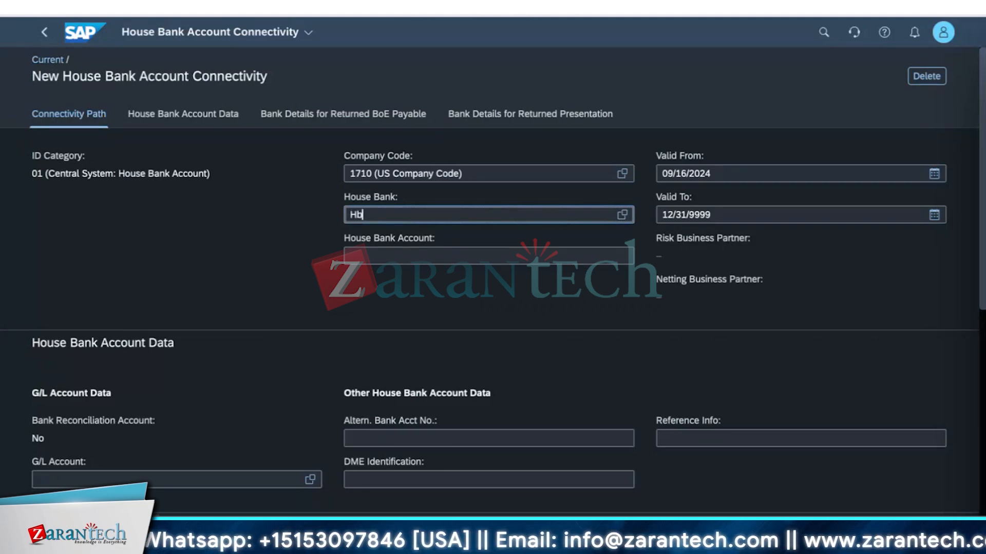
type("blC001")
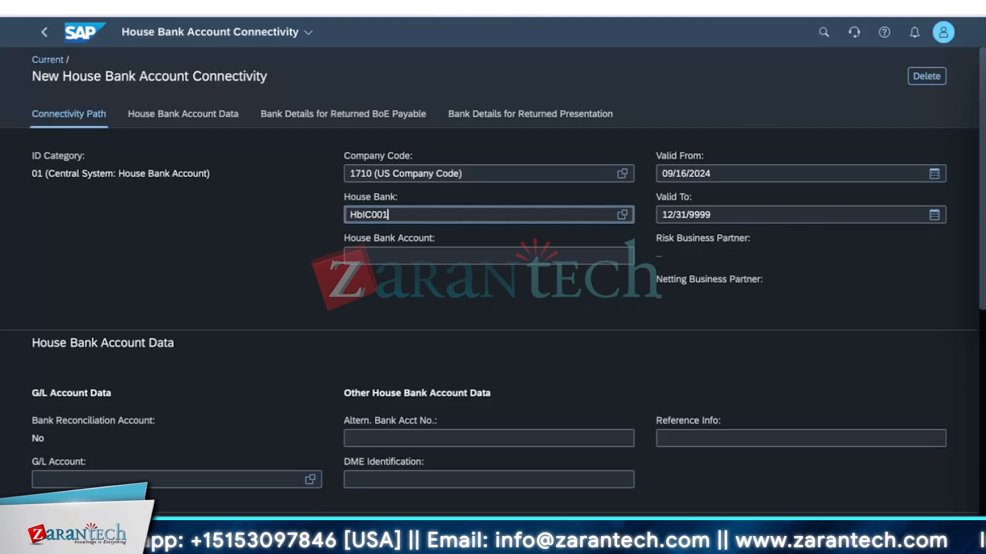
left_click(454, 258)
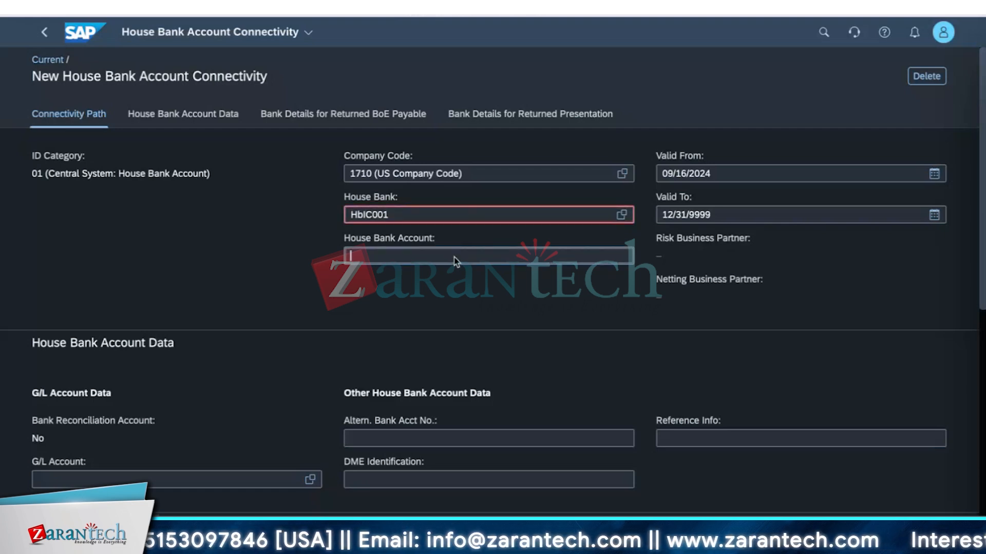
- Replace the house bank ID in the connectivity path with HBIC1
left_click(473, 217)
key("BackSpace")
key("BackSpace")
key("BackSpace")
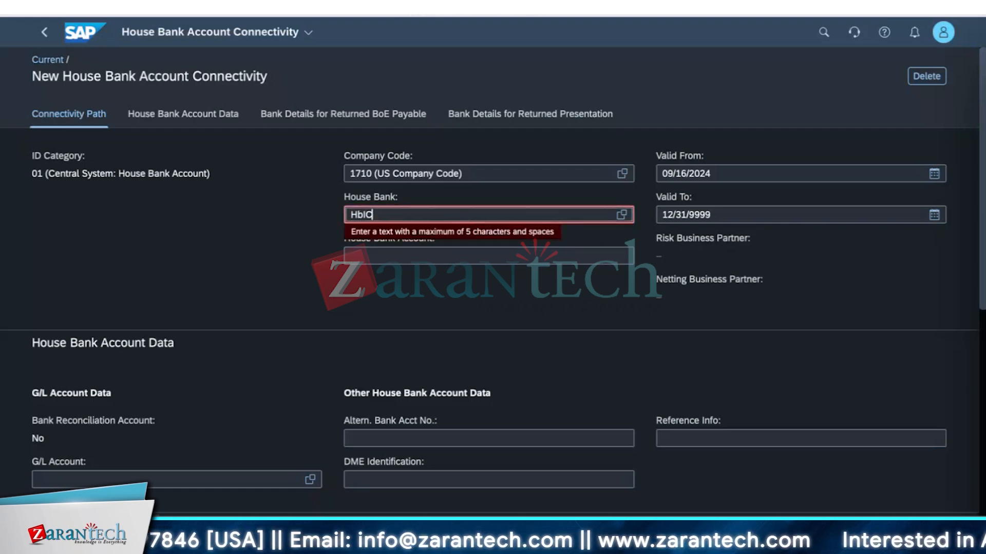
key("BackSpace")
key("BackSpace")
key("BackSpace")
key("BackSpace")
type("HBIC1")
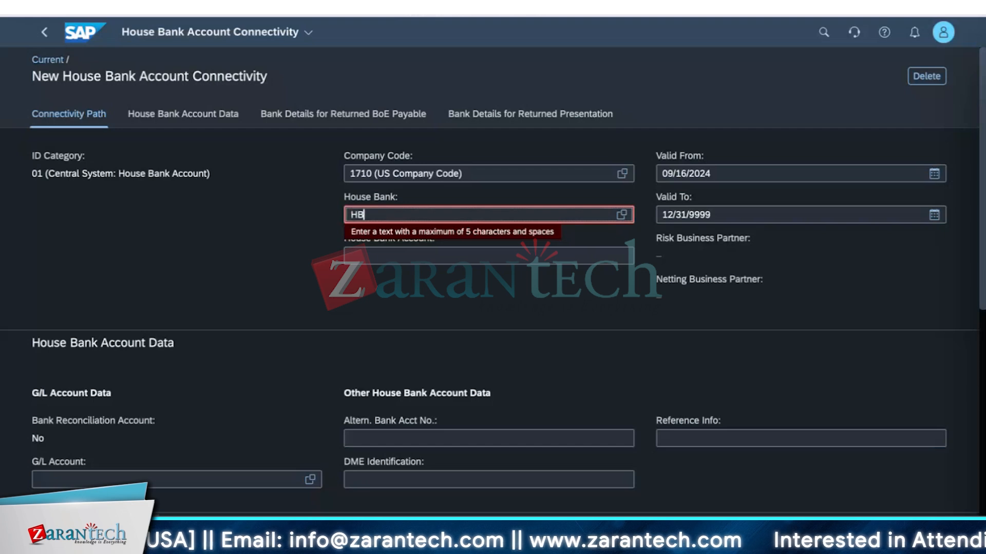
- Enter HBIC0 as the house bank account in the connectivity path
left_click(461, 258)
type("HB")
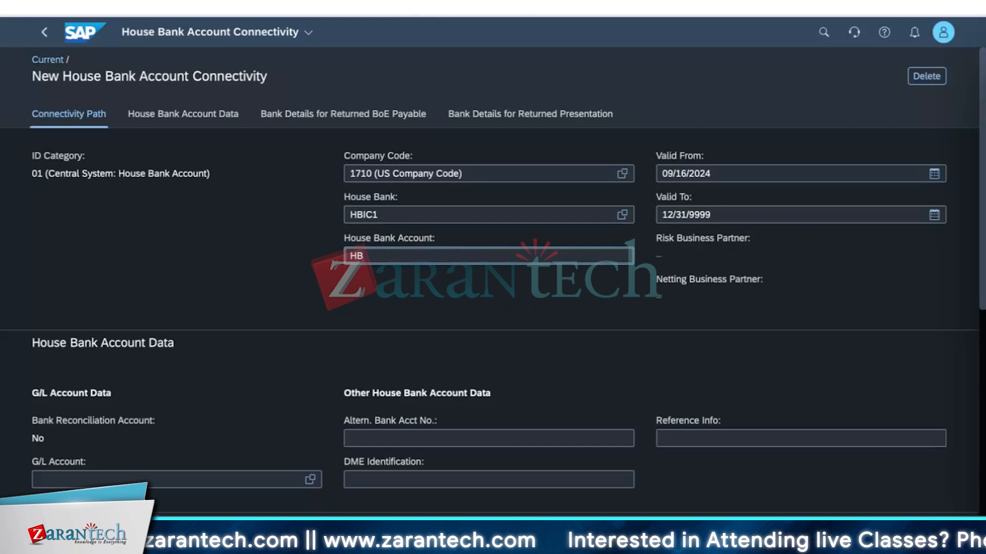
type("IC0")
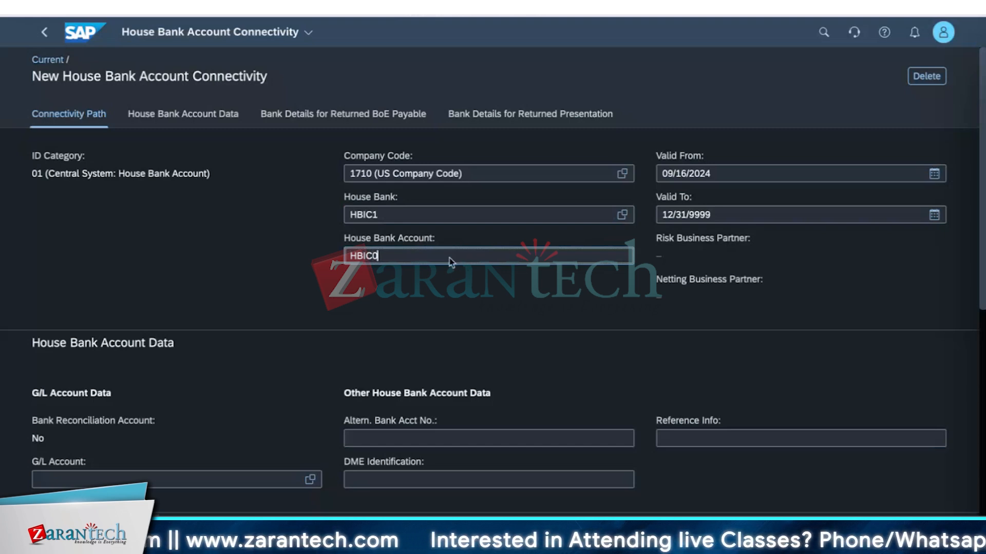
left_click(453, 283)
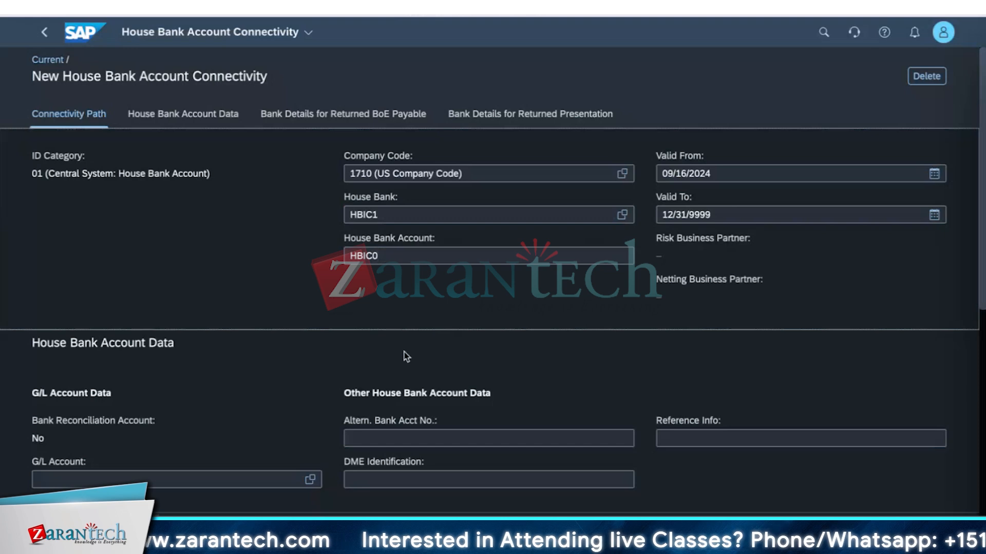
scroll(396, 365, "down", 1)
scroll(396, 365, "up", 1)
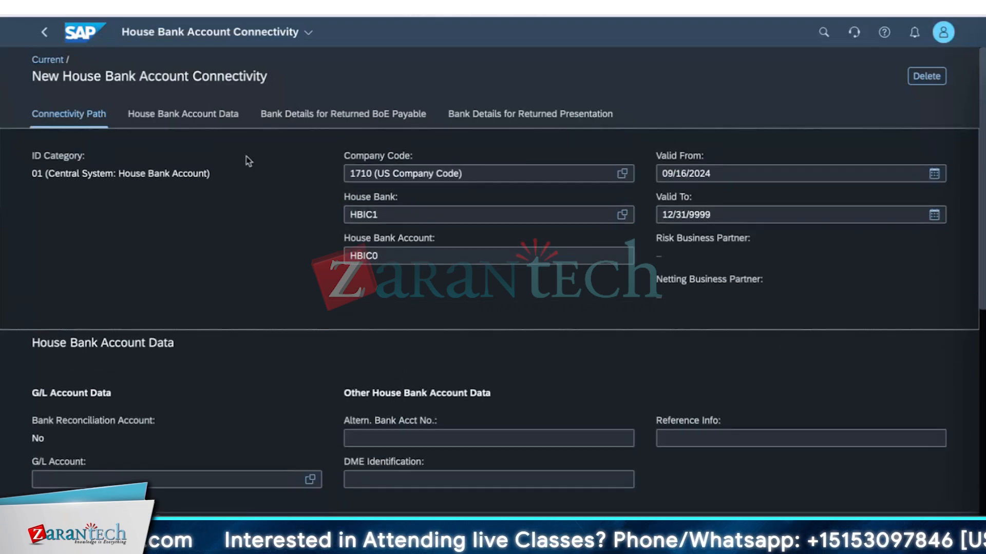
- Assign the Main Bank Account (Cash/B) of company code 1710 as the G/L account in the house bank account data
scroll(292, 290, "down", 4)
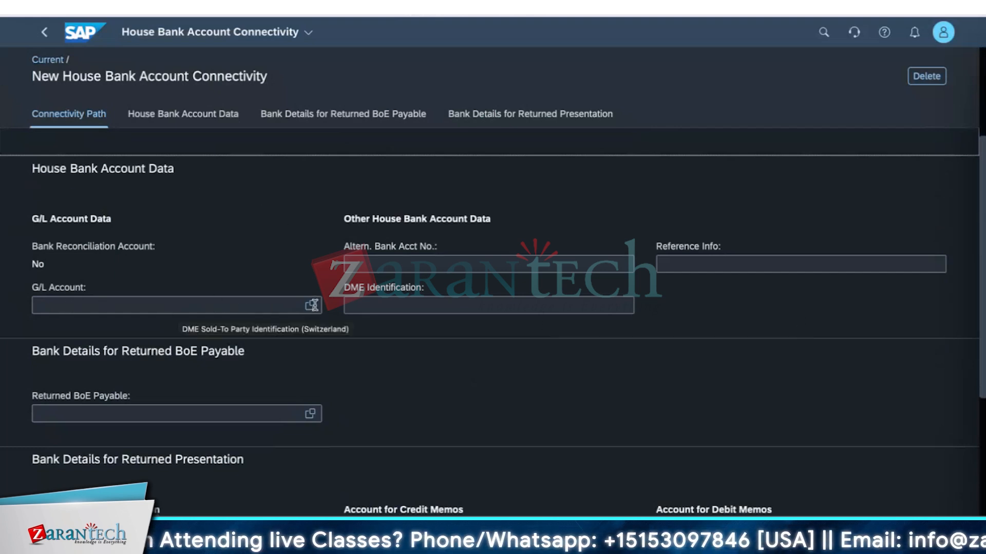
scroll(314, 303, "down", 1)
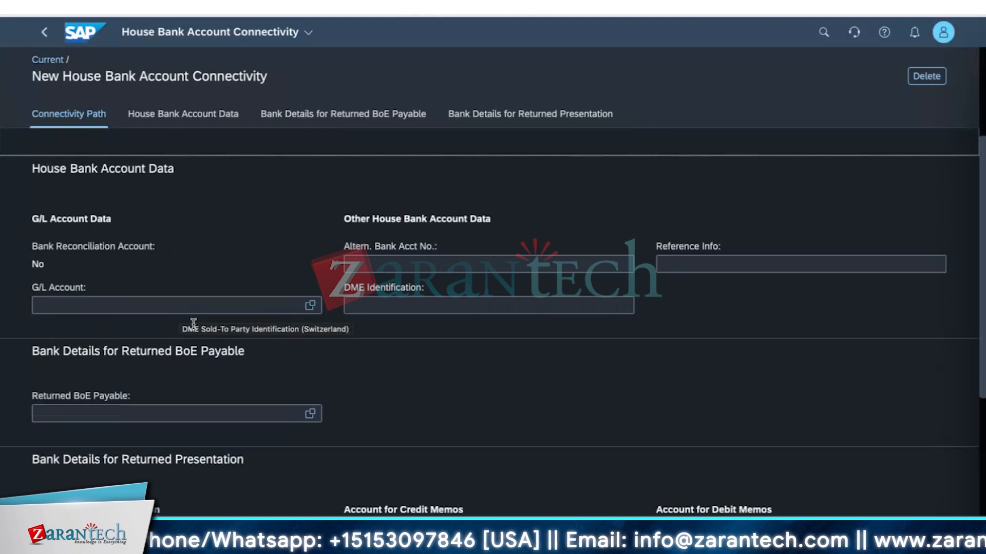
left_click(310, 306)
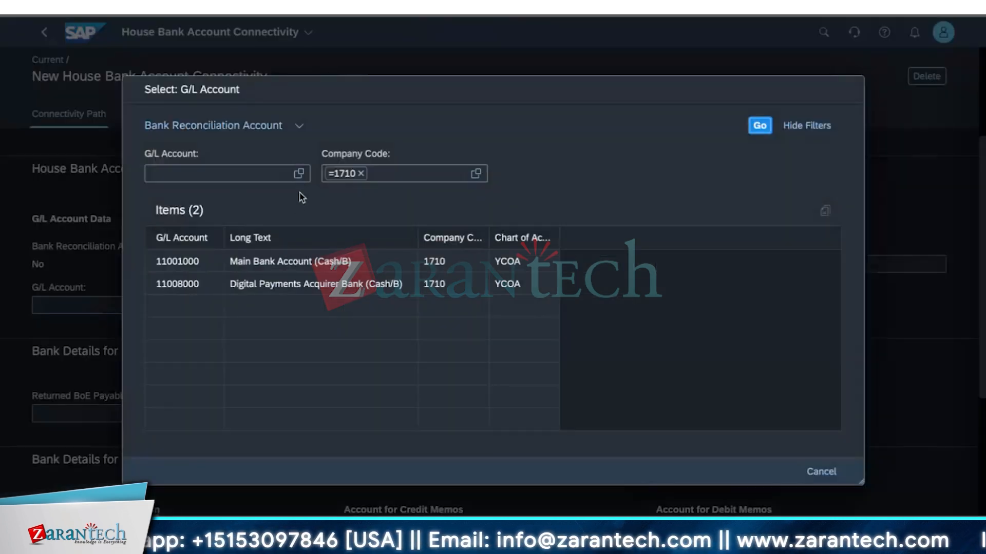
left_click(300, 175)
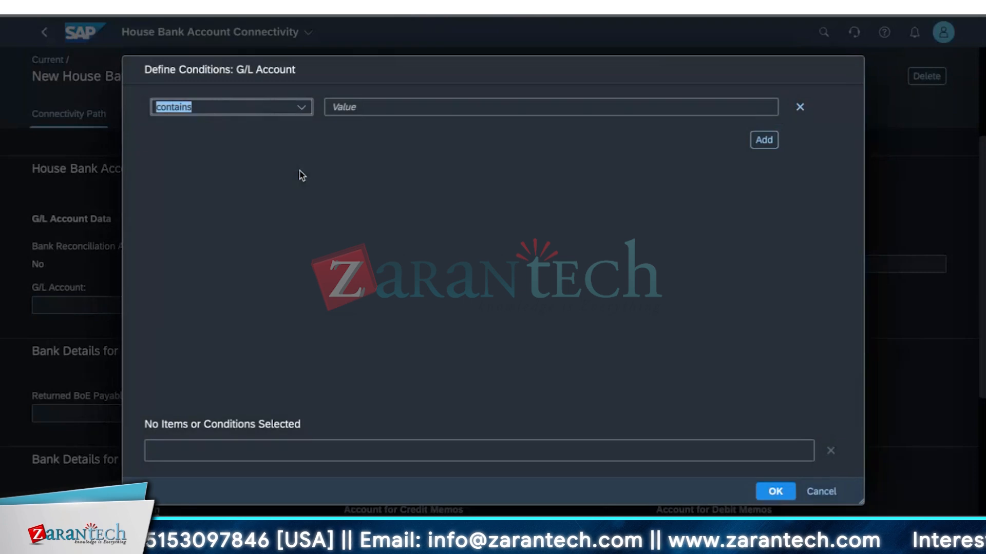
left_click(821, 491)
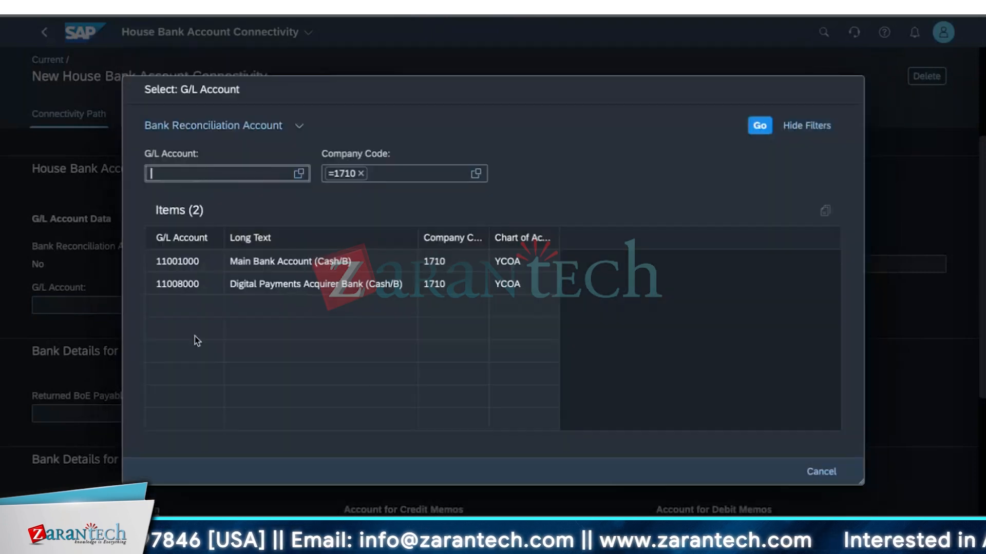
left_click(193, 260)
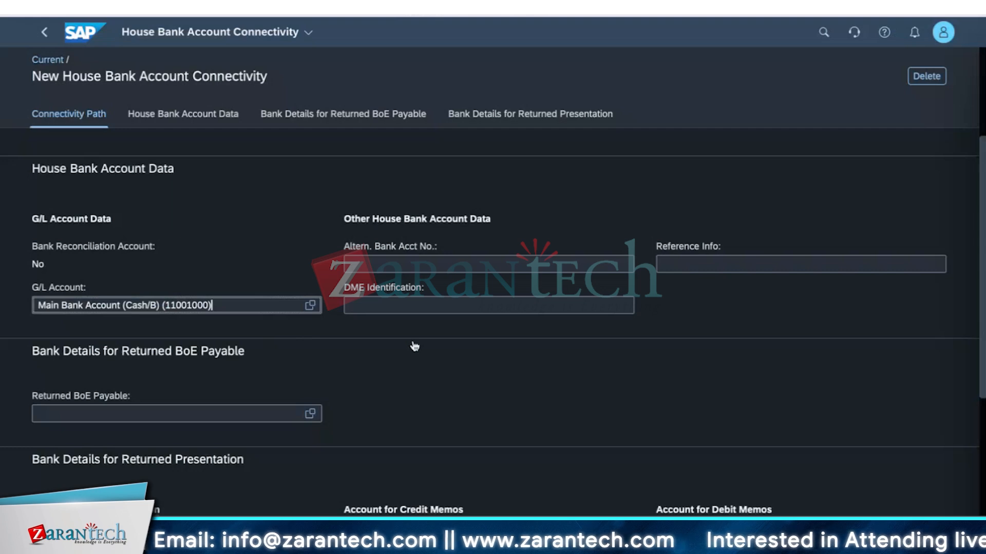
left_click(396, 267)
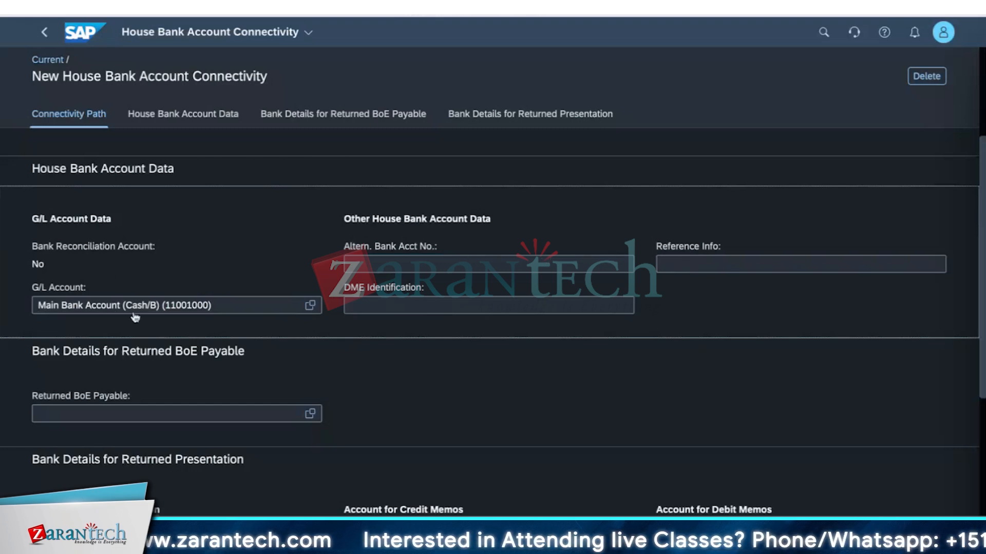
- Set the Returned BoE Payable account to Main Bank Account (Cash/B) from the YCOA chart of accounts
scroll(145, 327, "down", 3)
scroll(154, 360, "up", 2)
scroll(171, 389, "down", 3)
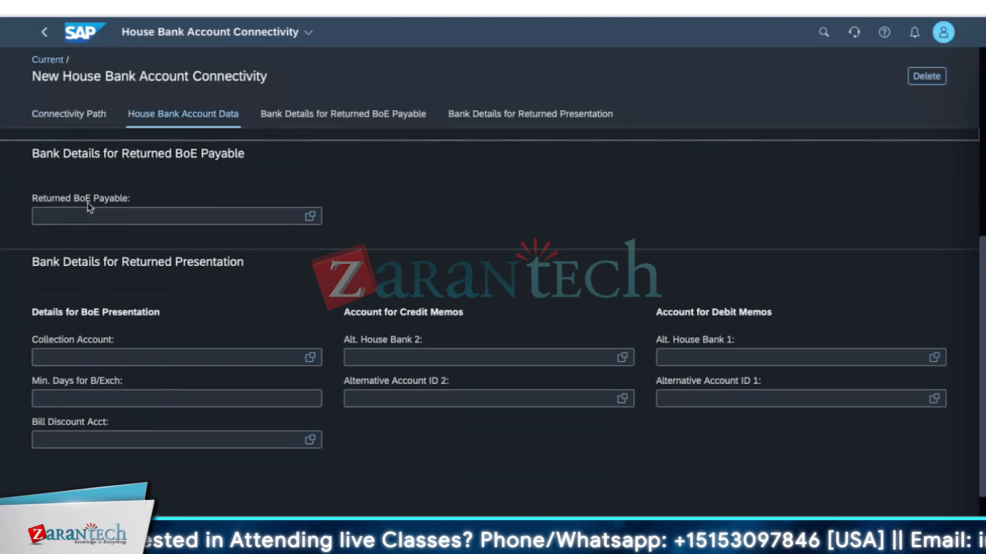
left_click(310, 216)
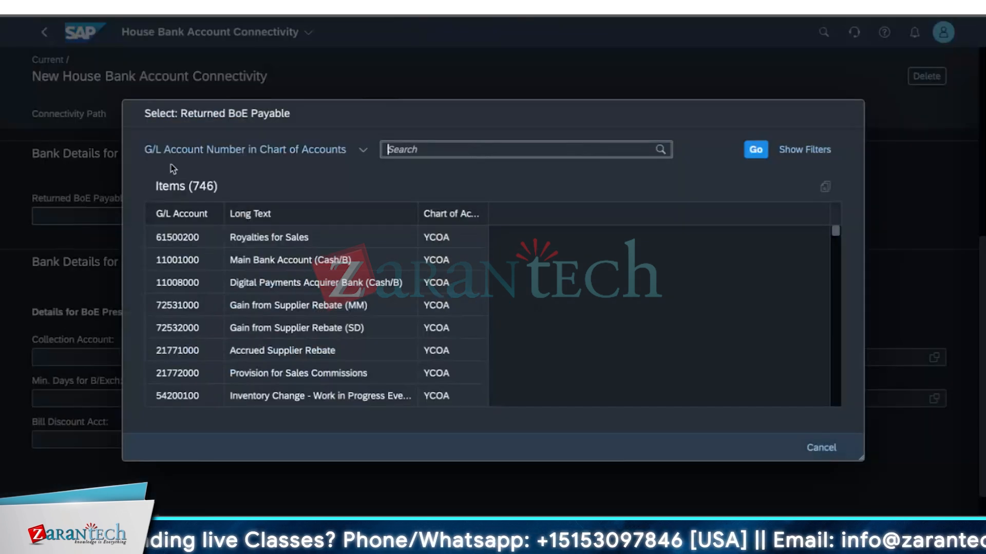
scroll(268, 350, "down", 5)
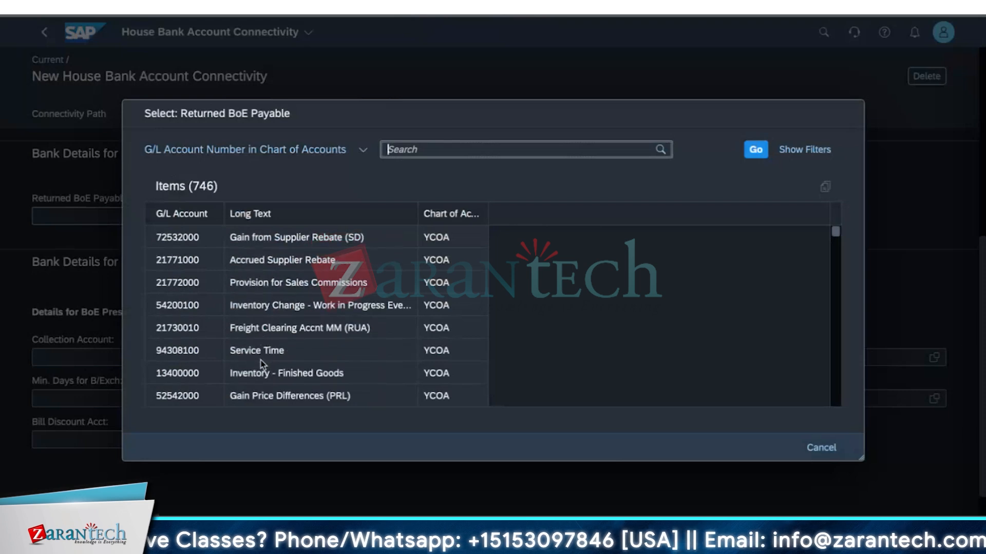
scroll(264, 366, "down", 6)
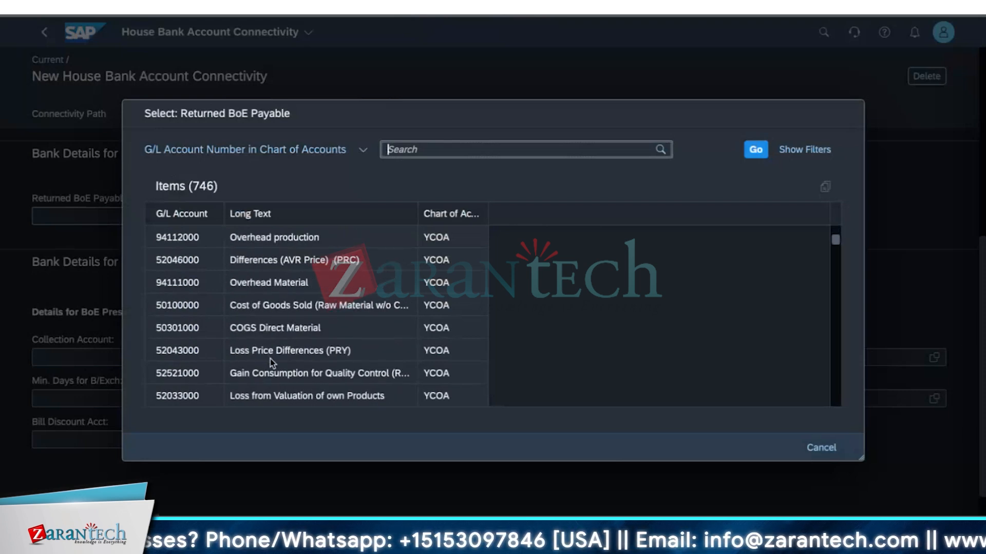
scroll(270, 368, "up", 10)
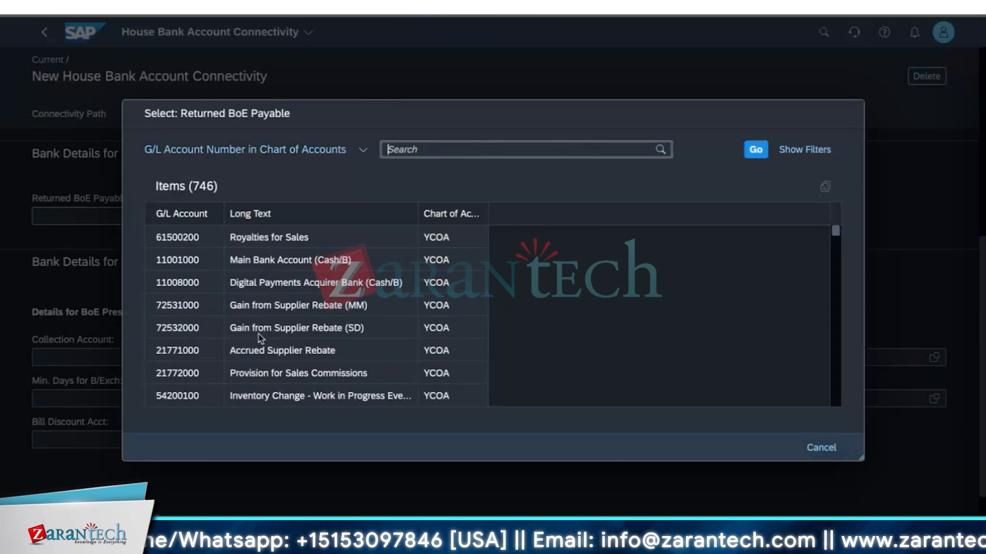
left_click(265, 259)
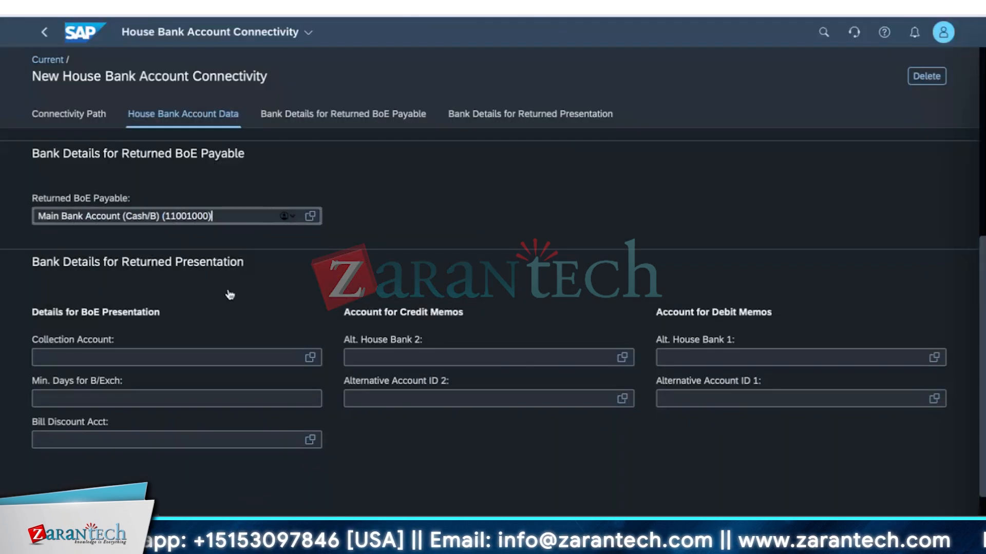
- Set the Collection Account for BoE presentation to Main Bank Account (Cash/B) from the YCOA chart of accounts
scroll(192, 354, "down", 2)
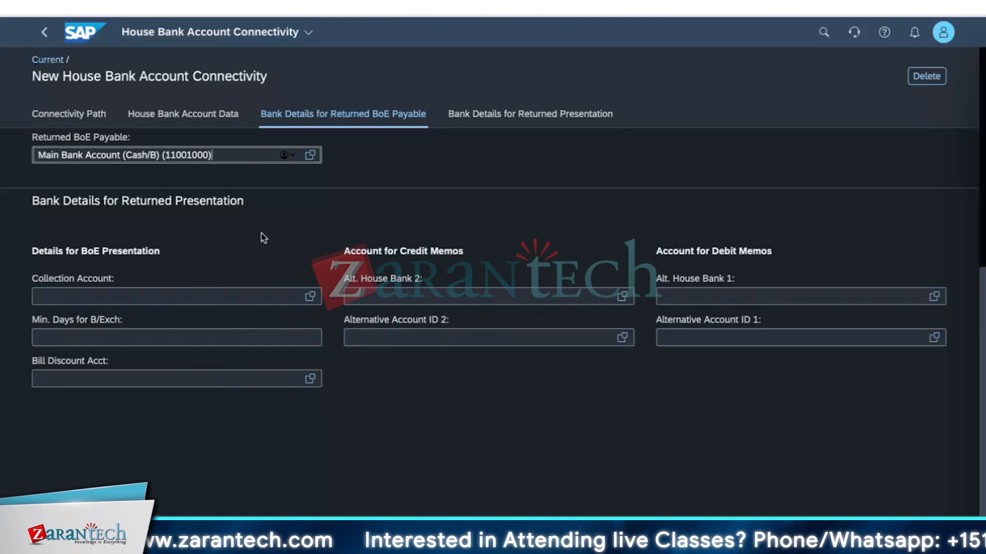
left_click(310, 298)
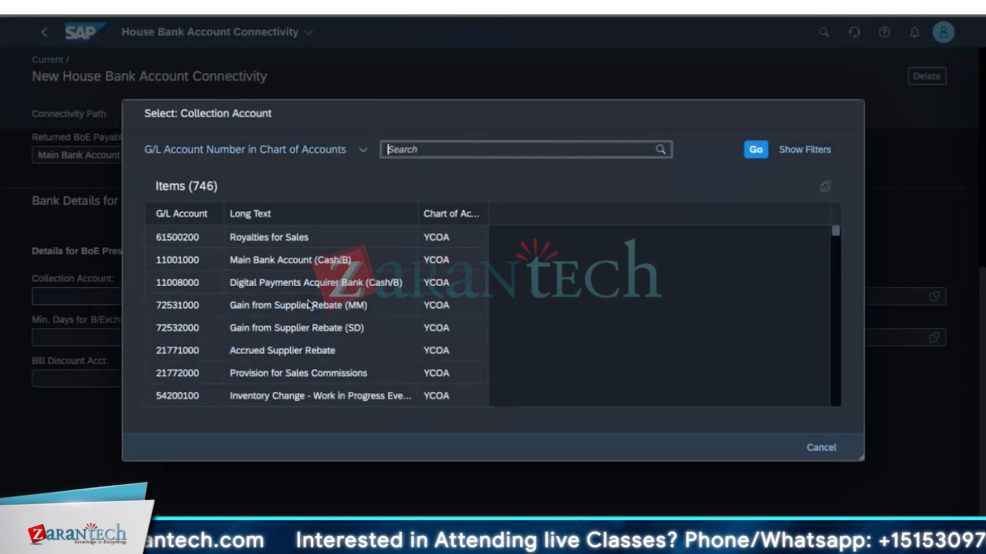
left_click(296, 271)
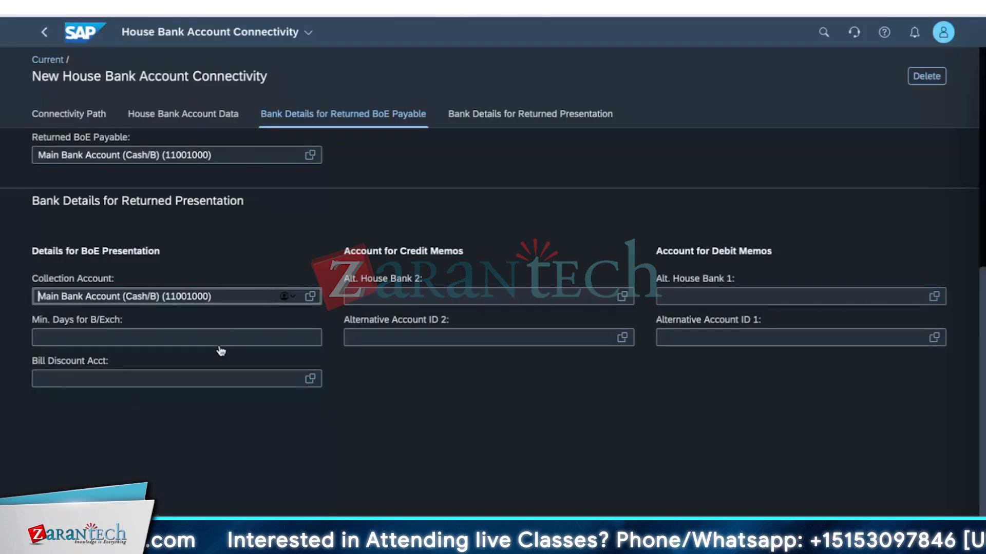
- Set the minimum days for bills of exchange to 2 and the Bill Discount Account to Main Bank Account (Cash/B)
left_click(231, 342)
left_click(276, 381)
left_click(254, 342)
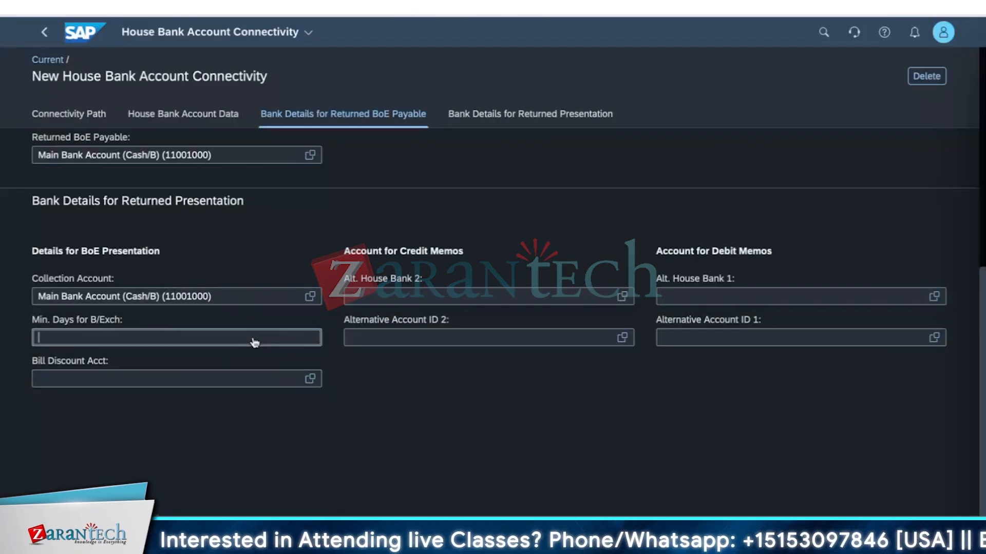
type("2")
left_click(227, 383)
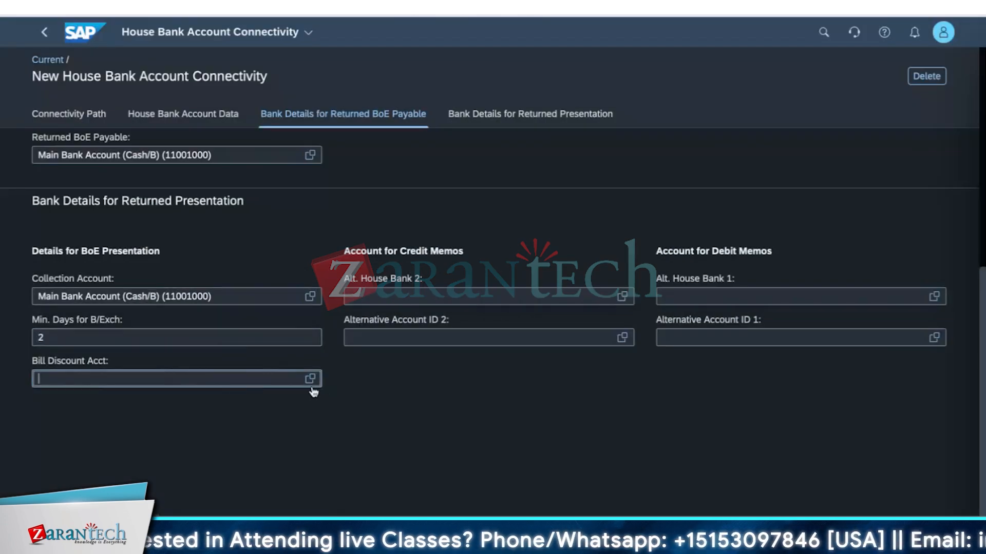
left_click(310, 380)
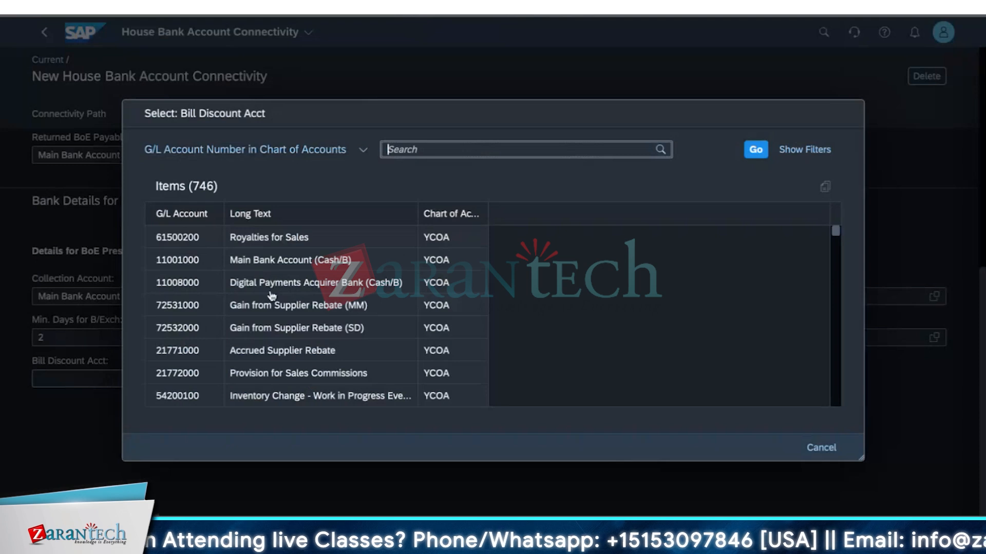
left_click(312, 268)
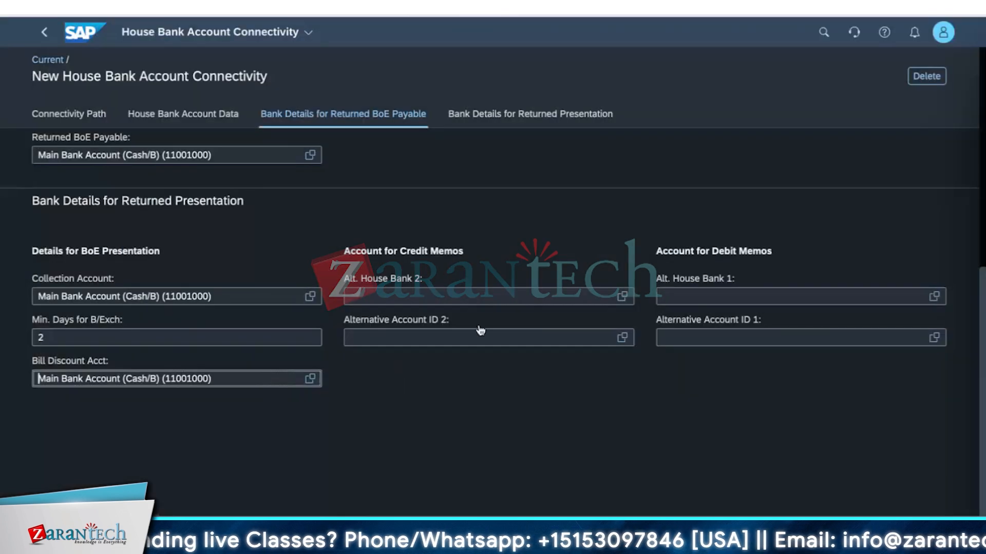
- Look up alternative house banks for the credit memo and debit memo accounts without choosing any
left_click(515, 297)
left_click(622, 296)
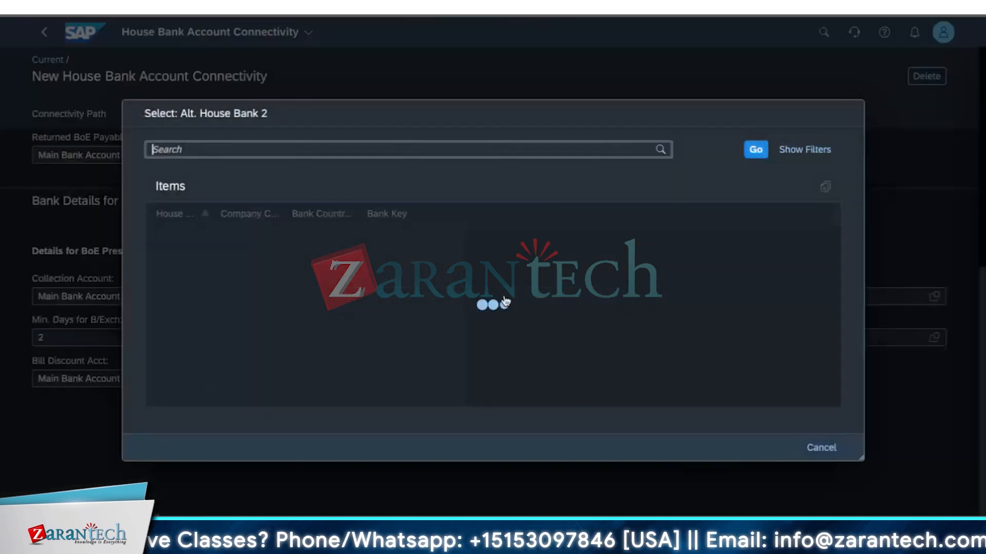
left_click(820, 447)
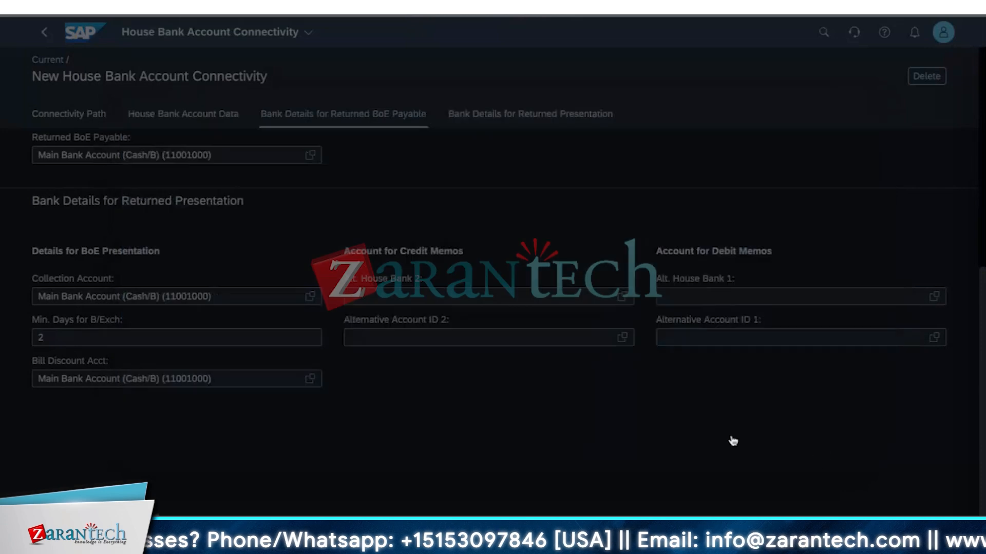
left_click(433, 338)
left_click(699, 301)
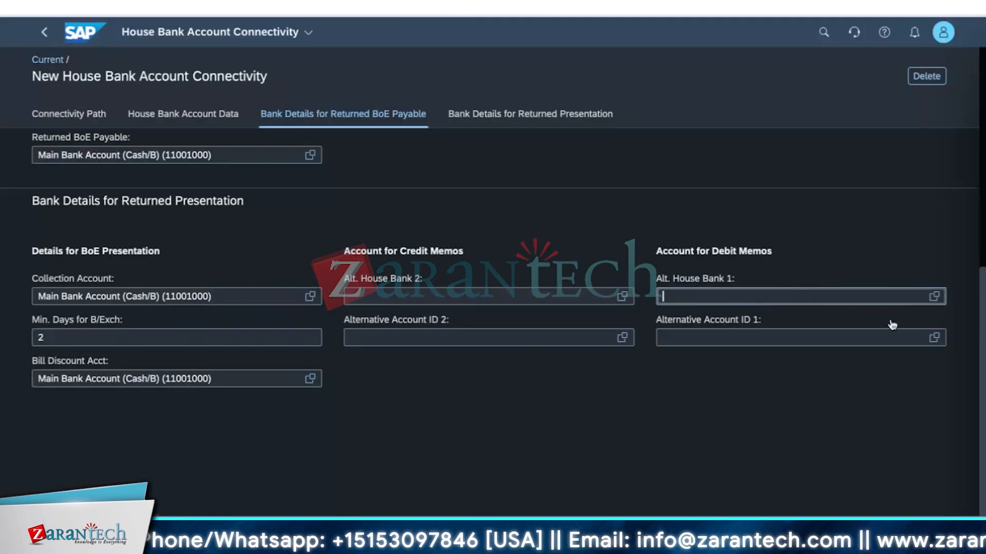
left_click(934, 297)
left_click(820, 447)
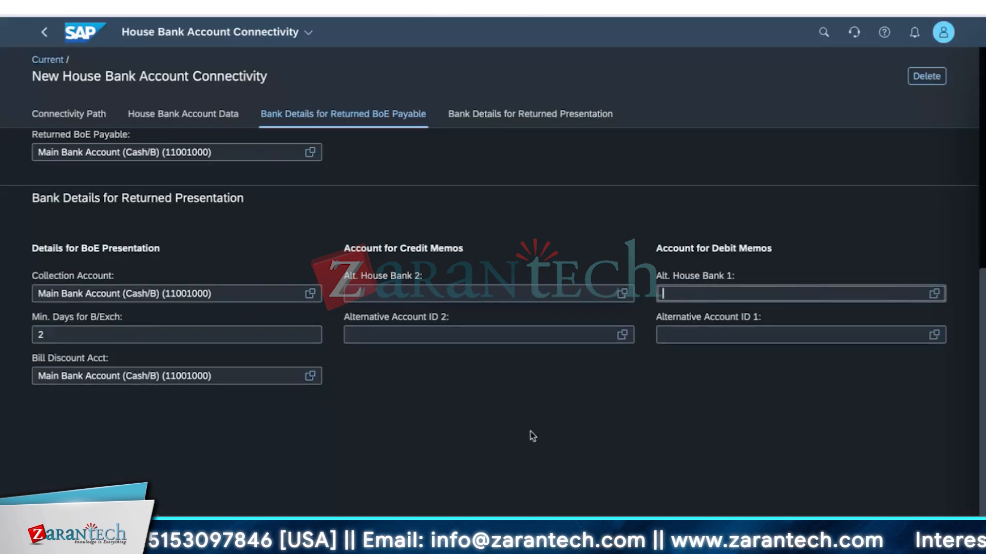
- Apply the house bank account connectivity, review the bank account and try to create it
scroll(531, 436, "up", 10)
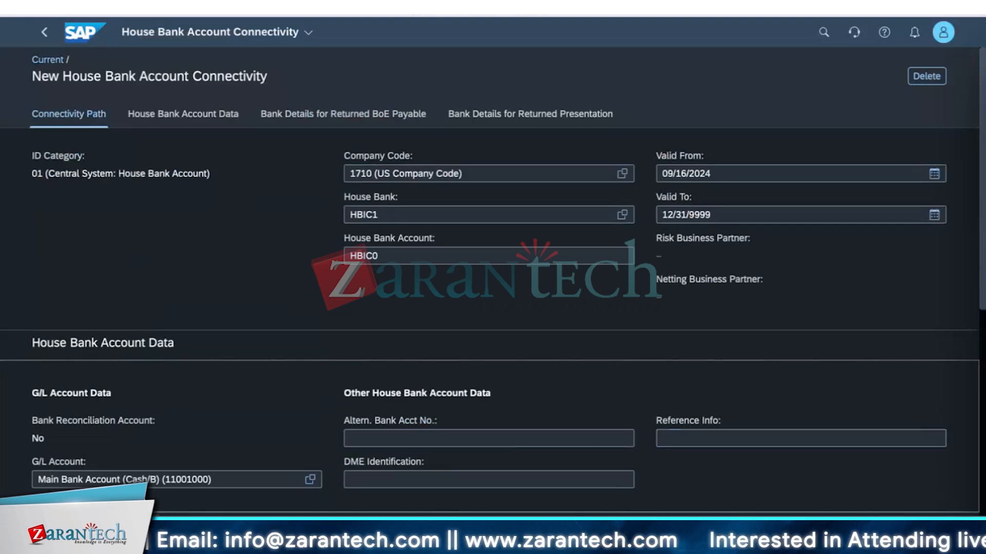
left_click(940, 534)
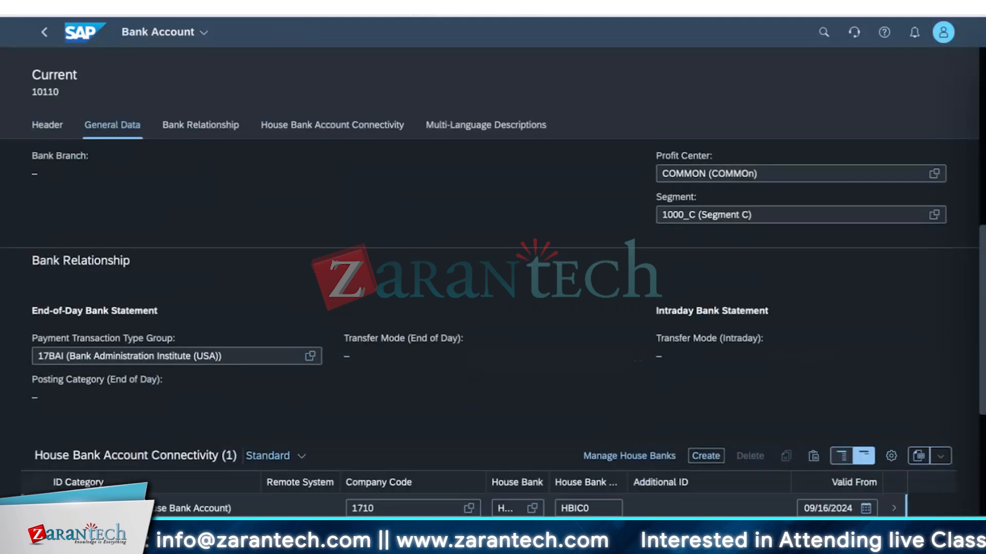
scroll(275, 341, "down", 2)
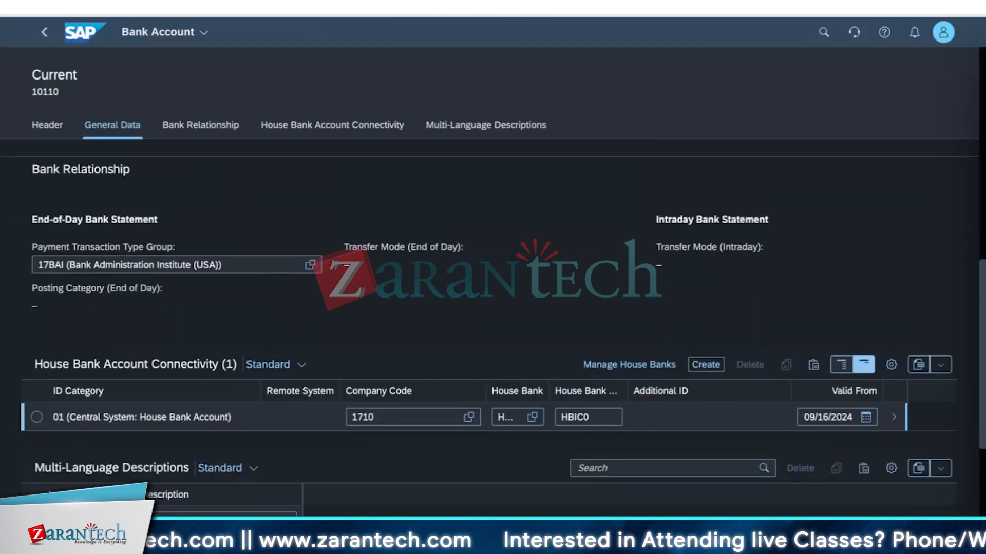
scroll(297, 413, "down", 6)
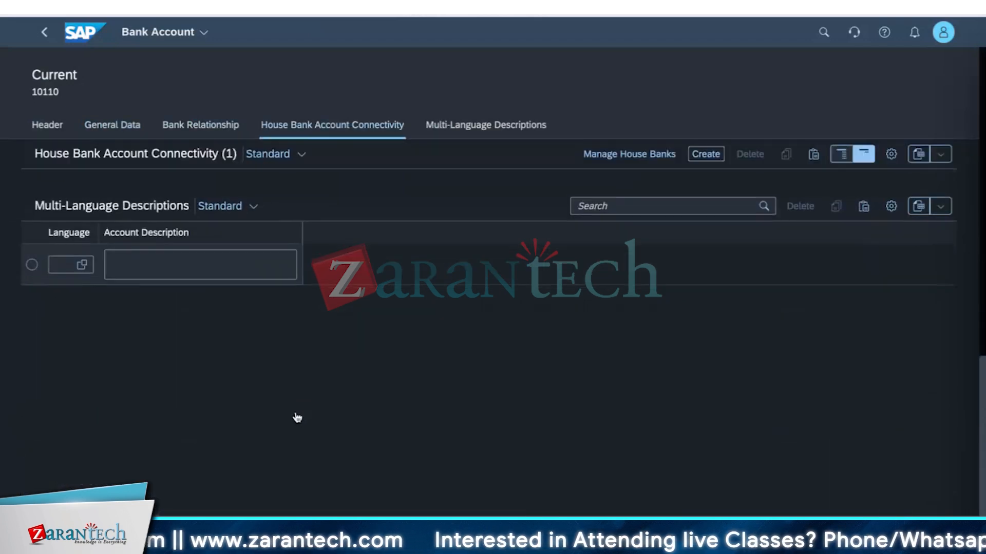
scroll(293, 418, "up", 15)
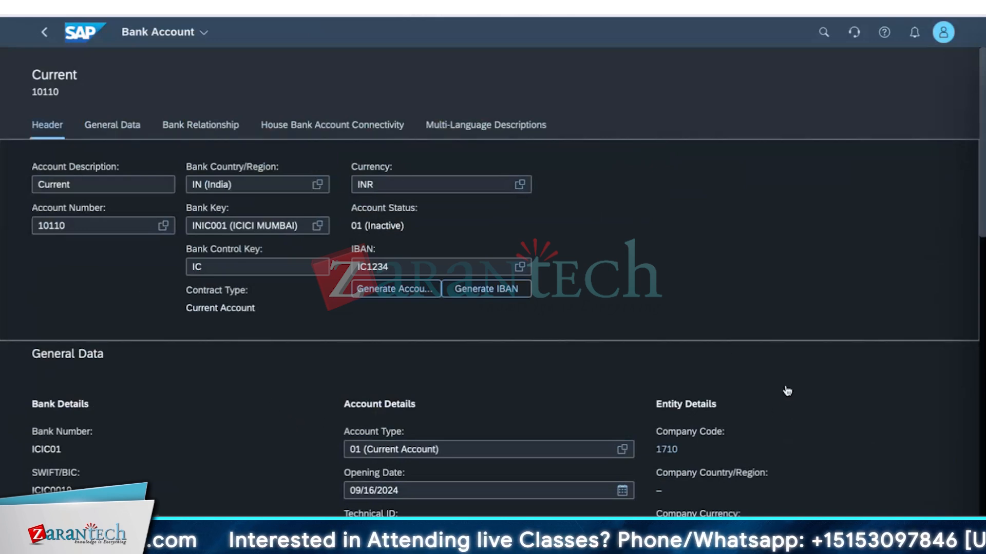
left_click(843, 533)
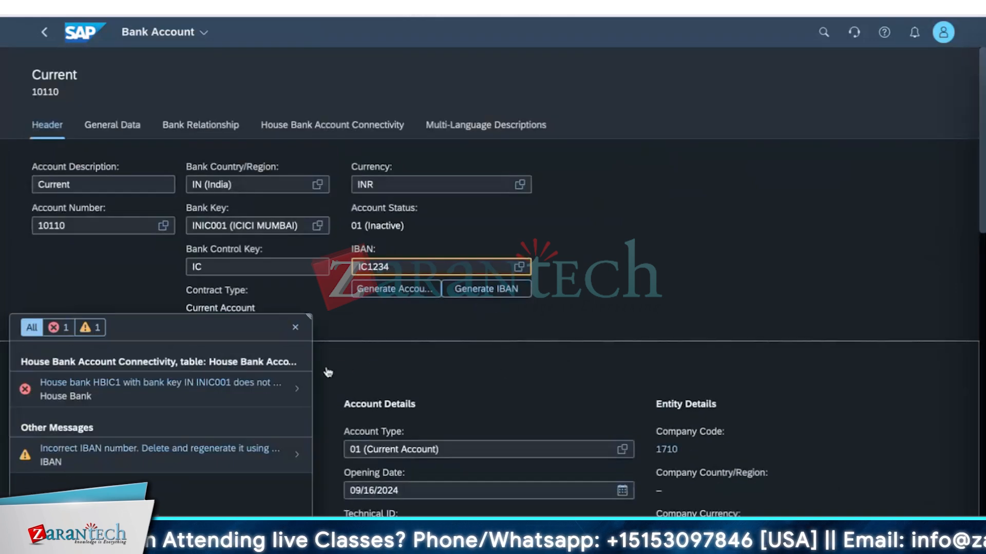
- Read the house bank error details and go to the affected entry in the House Bank Account Connectivity table
left_click(294, 393)
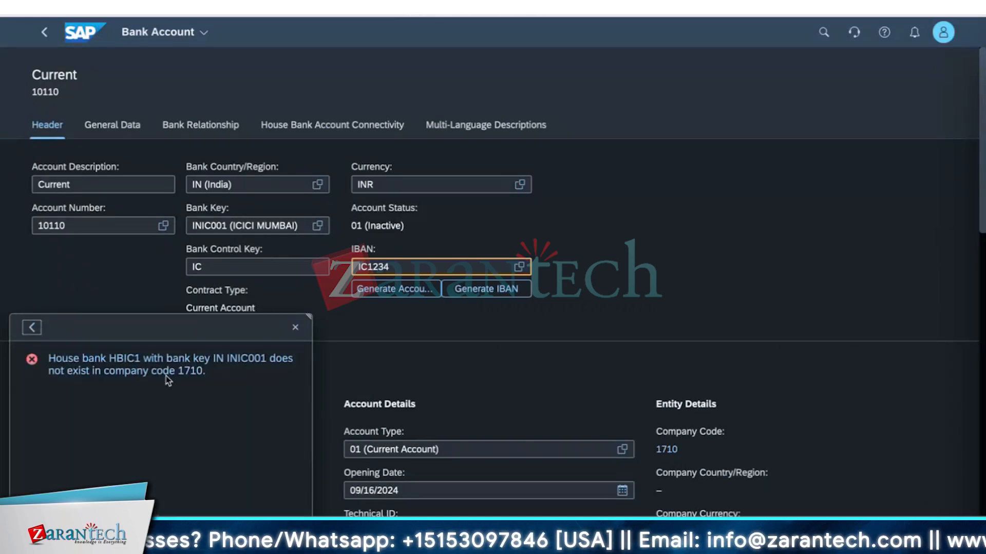
left_click(216, 375)
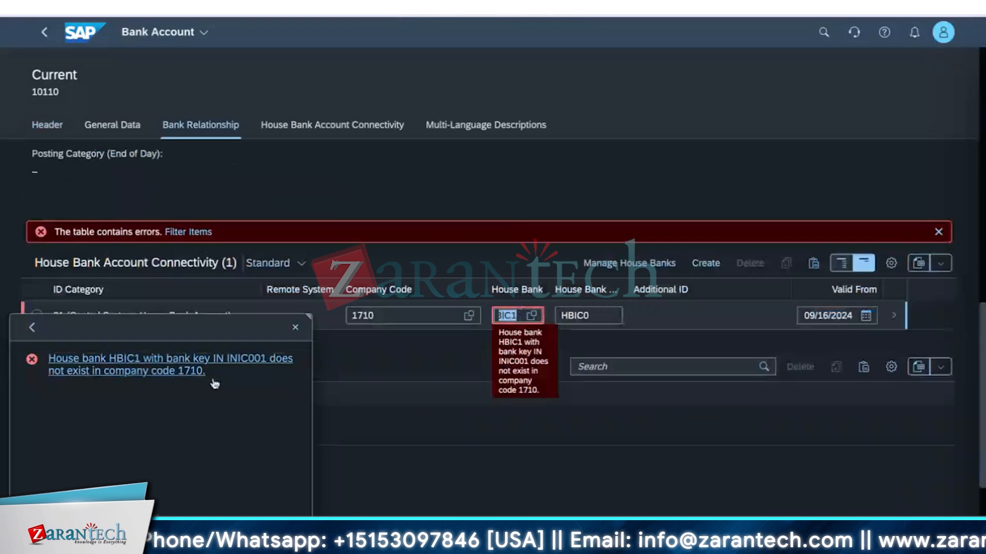
left_click(295, 327)
- Look up house banks for the connectivity row of company code 1710 and clear its House Bank field
left_click(517, 317)
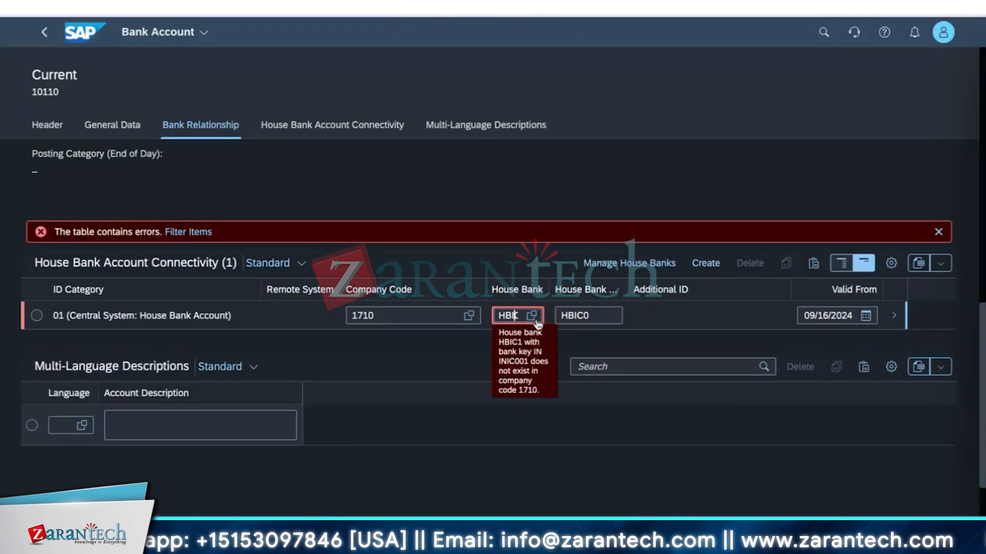
left_click(533, 316)
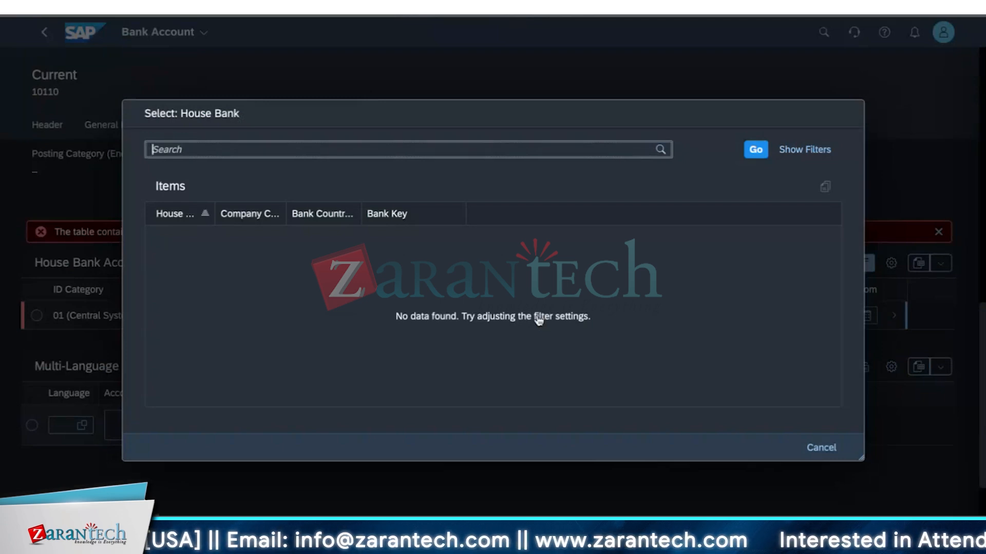
left_click(820, 447)
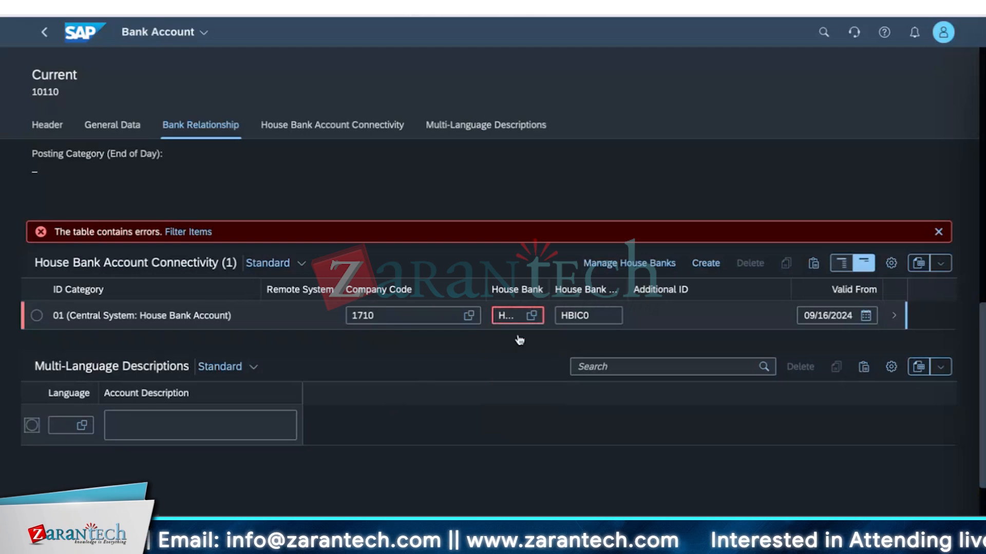
left_click(516, 316)
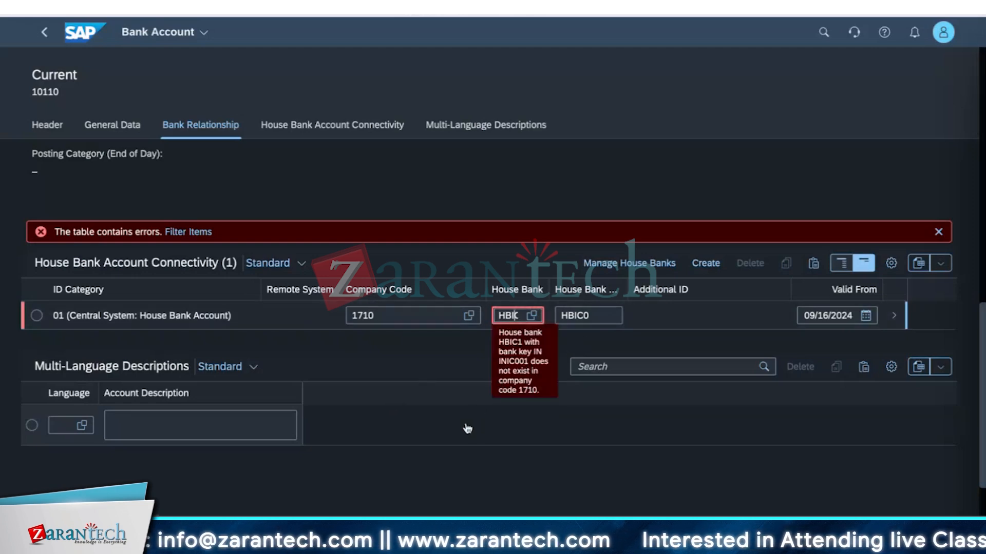
type("1")
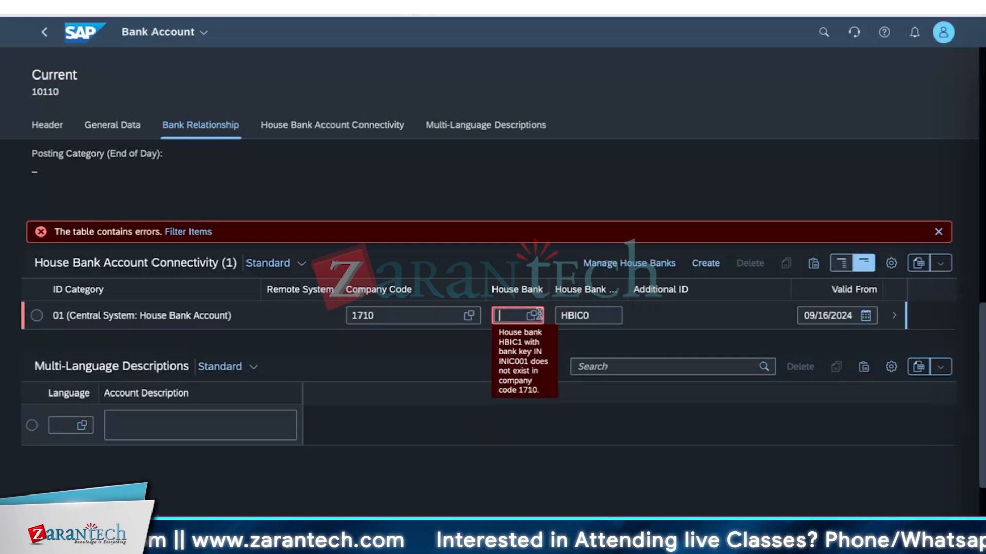
left_click(356, 413)
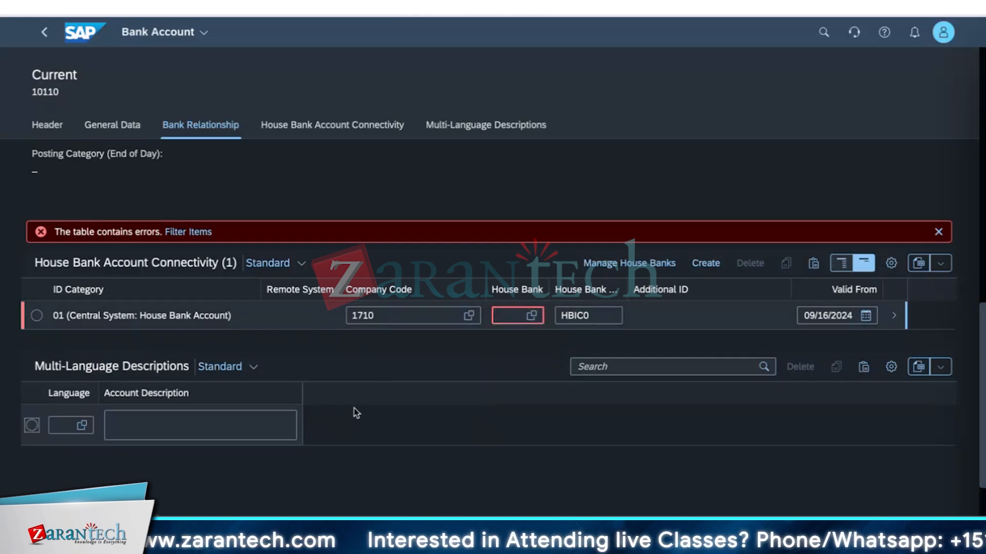
left_click(823, 32)
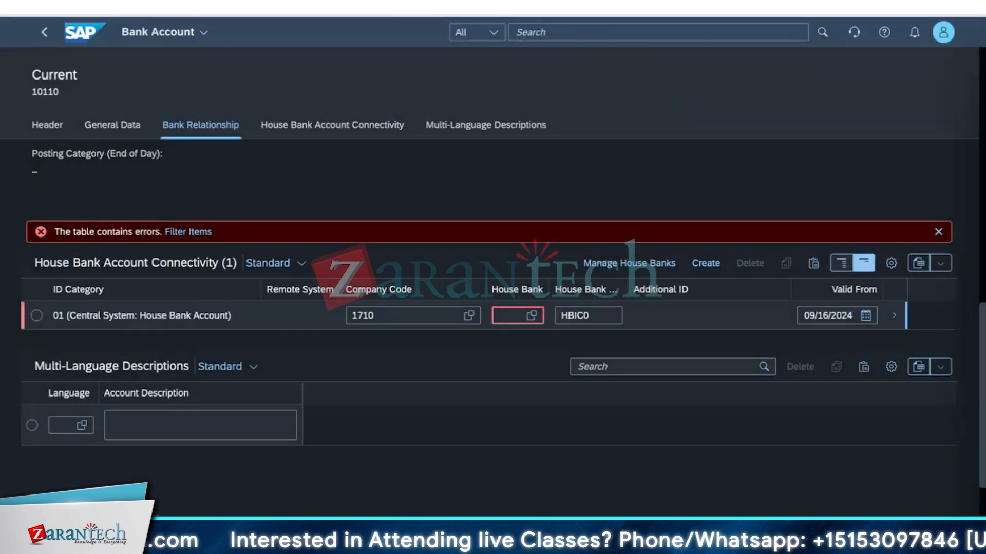
left_click(493, 6)
left_click(794, 95)
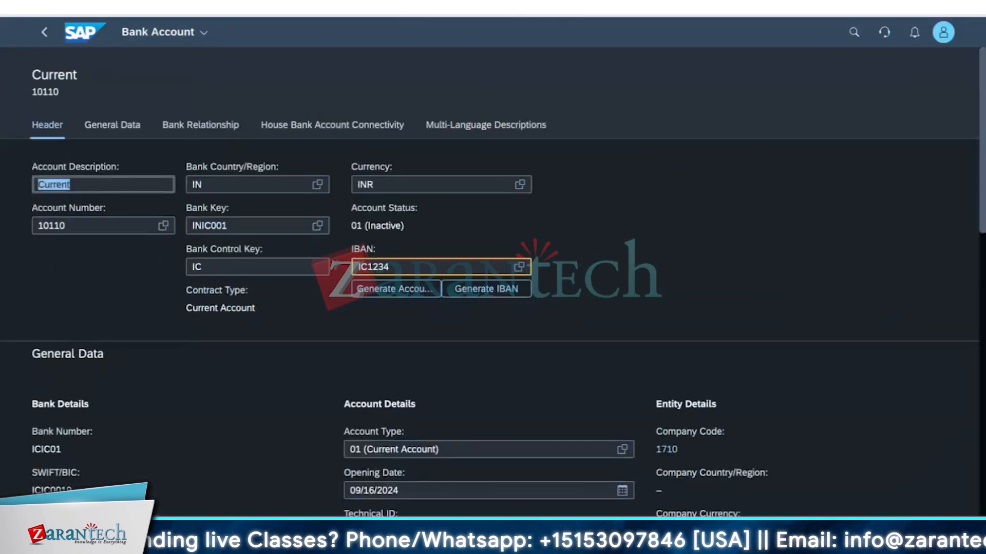
scroll(197, 427, "down", 5)
scroll(196, 427, "up", 5)
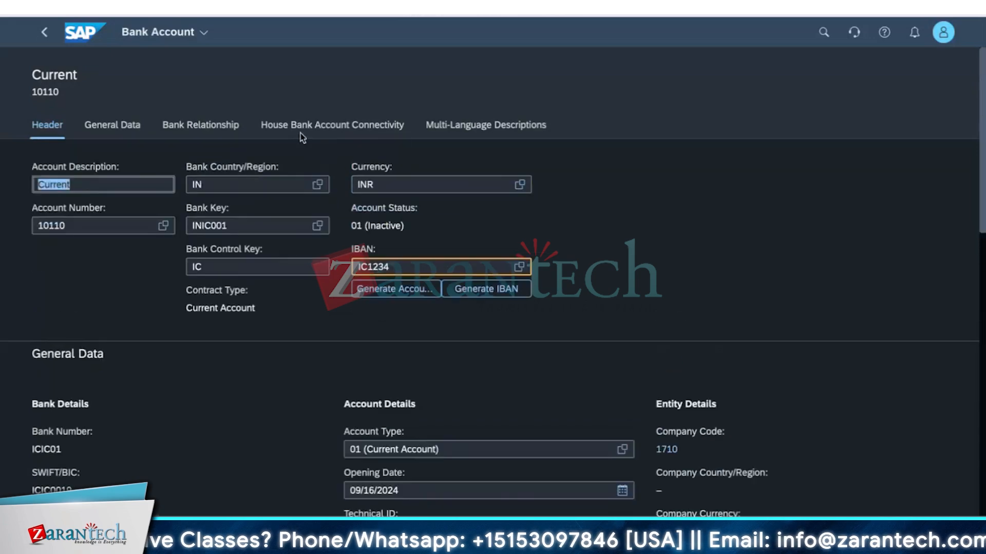
- Leave the bank account through Manage House Banks in the connectivity table, discarding the uncreated draft
left_click(301, 129)
left_click(533, 253)
left_click(821, 492)
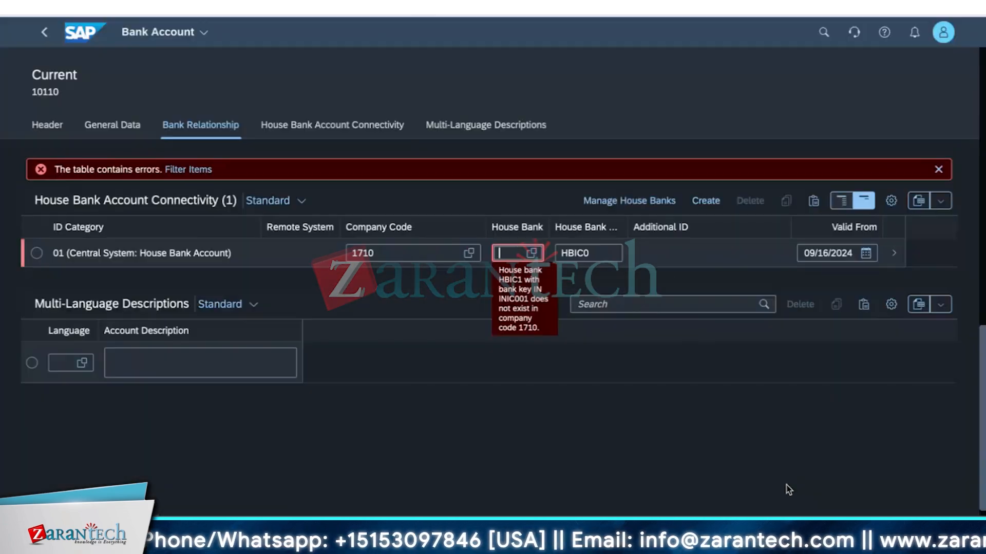
right_click(639, 203)
left_click(648, 209)
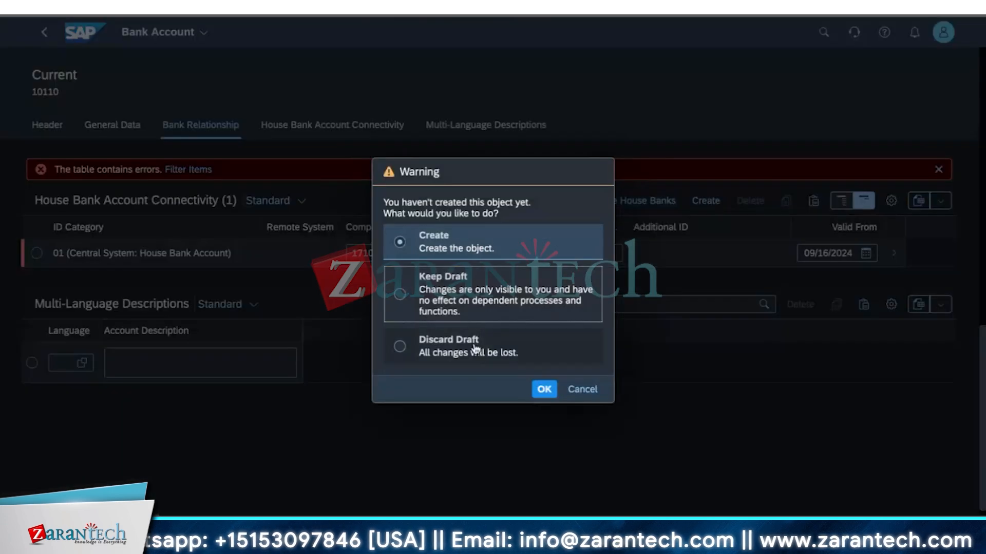
left_click(476, 349)
left_click(540, 391)
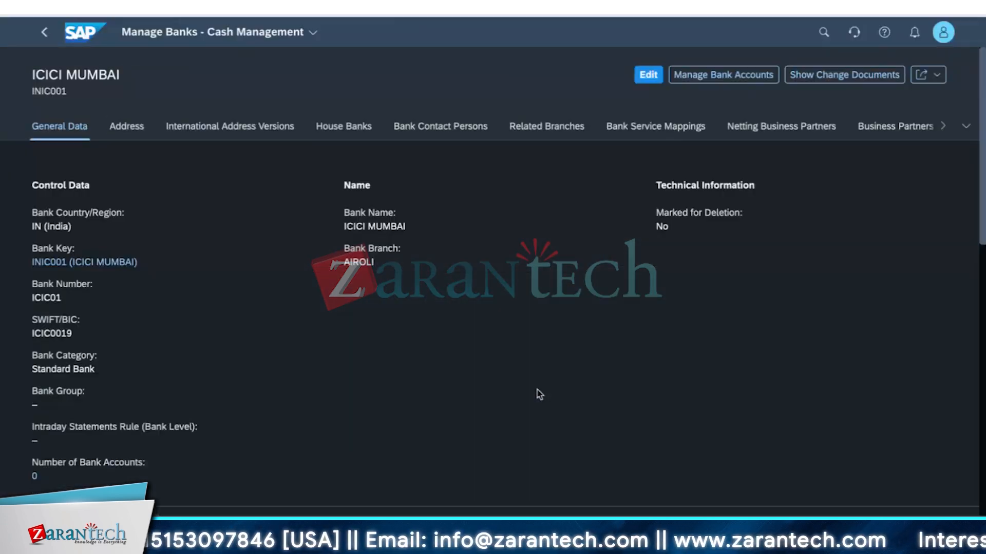
- Check the House Banks table of the ICICI MUMBAI bank master for assigned company codes
left_click(194, 127)
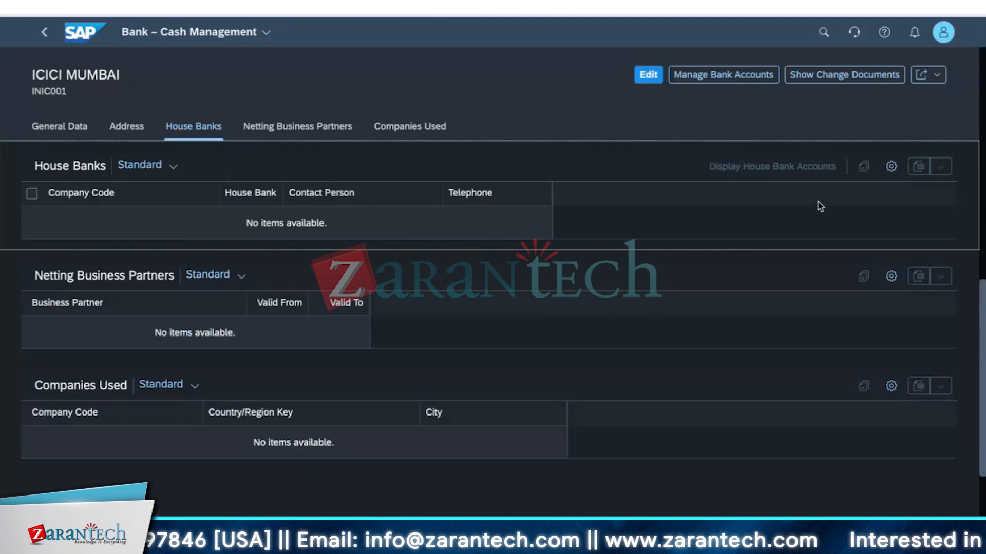
left_click(173, 166)
left_click(282, 401)
left_click(776, 334)
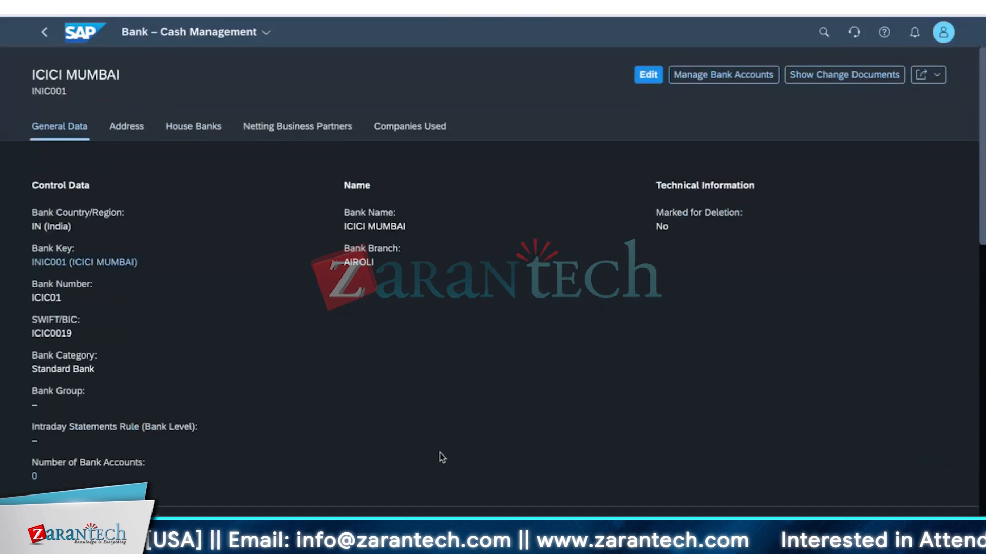
- Open the ICICI MUMBAI bank master for editing
scroll(440, 456, "down", 10)
scroll(568, 446, "down", 3)
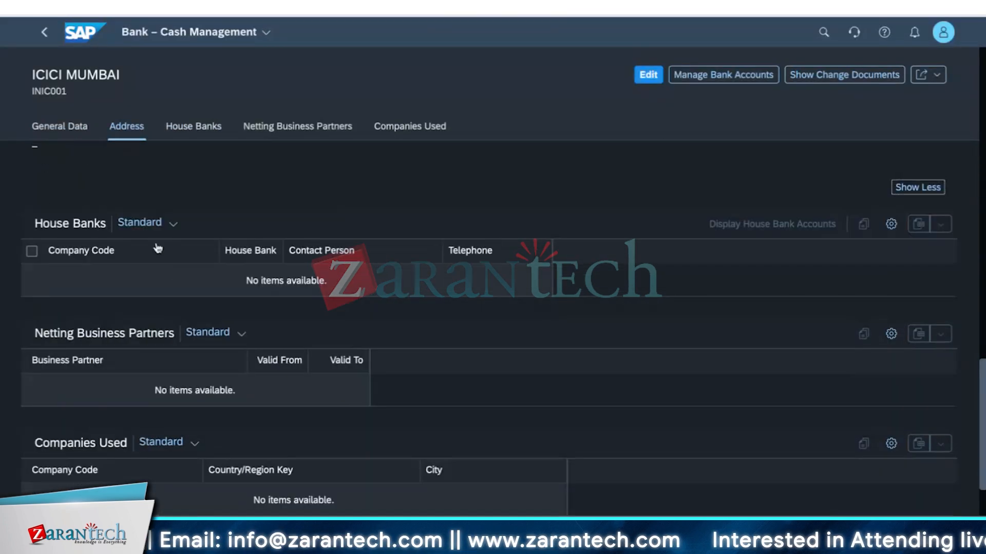
scroll(707, 422, "up", 3)
key("ctrl+e")
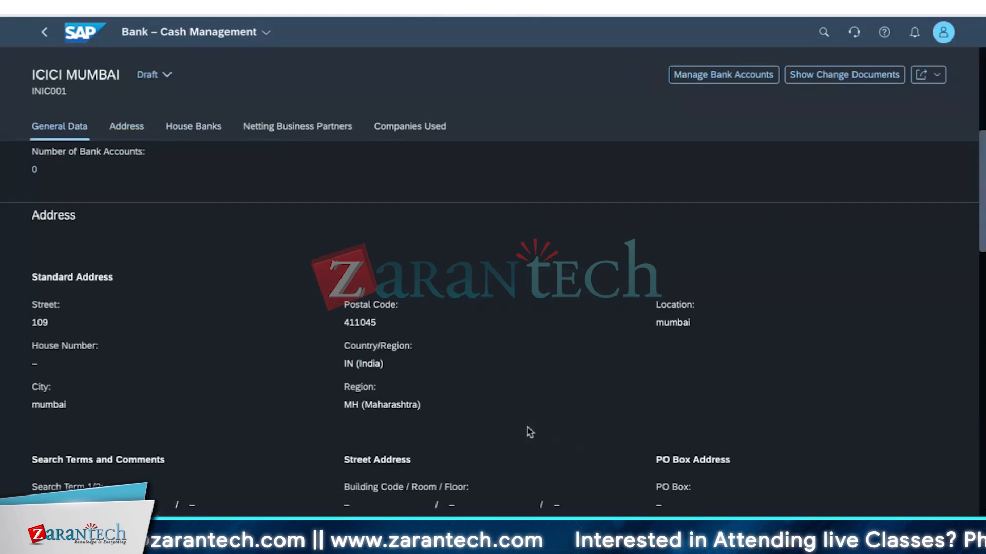
- Create house bank HBIC9 for company code 1710 in the House Banks table of the ICICI MUMBAI bank master
scroll(528, 427, "down", 9)
scroll(528, 428, "down", 9)
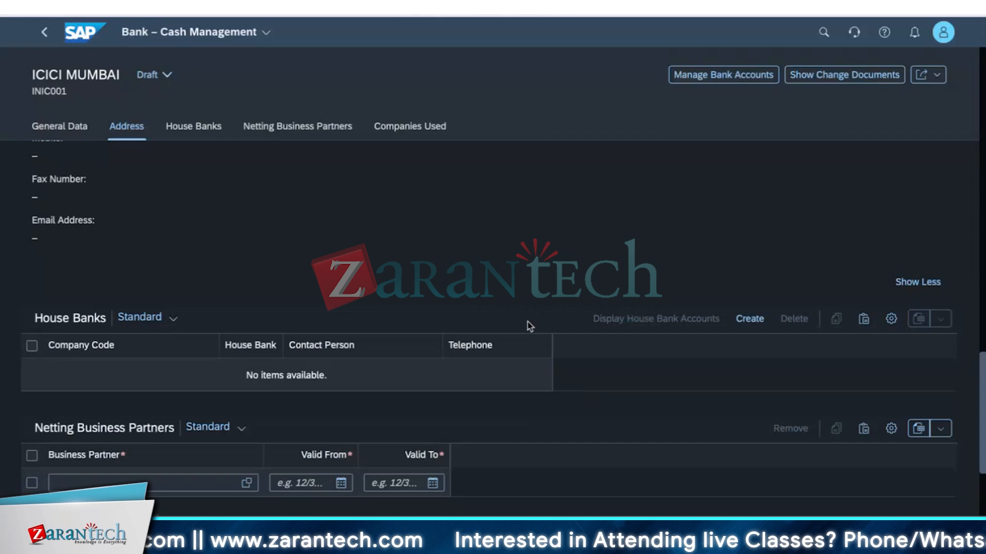
left_click(740, 323)
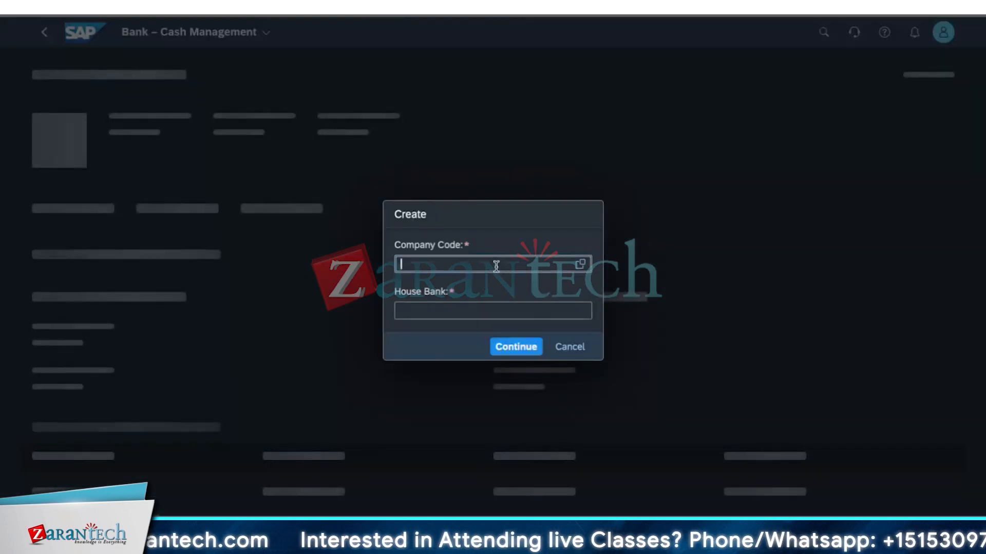
type("1710")
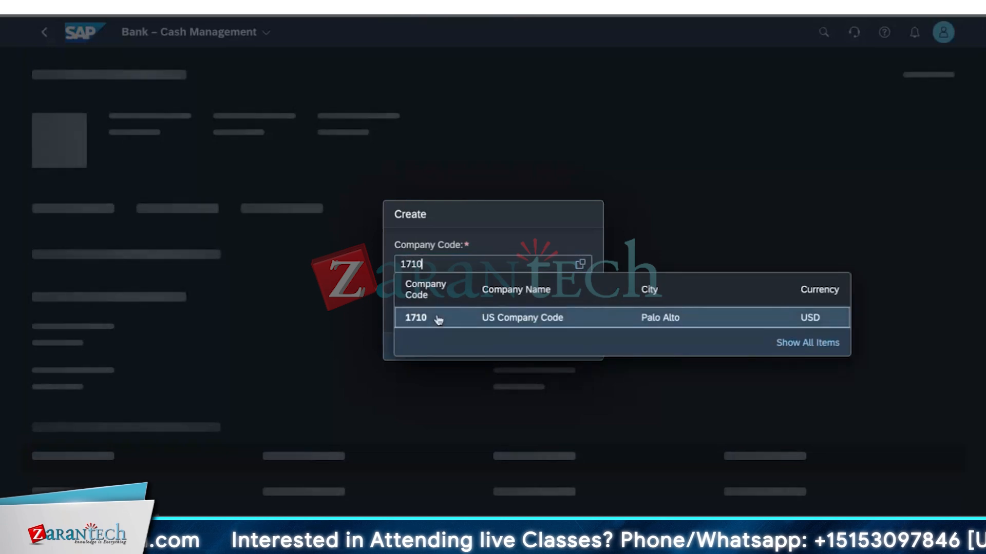
left_click(436, 315)
type("M")
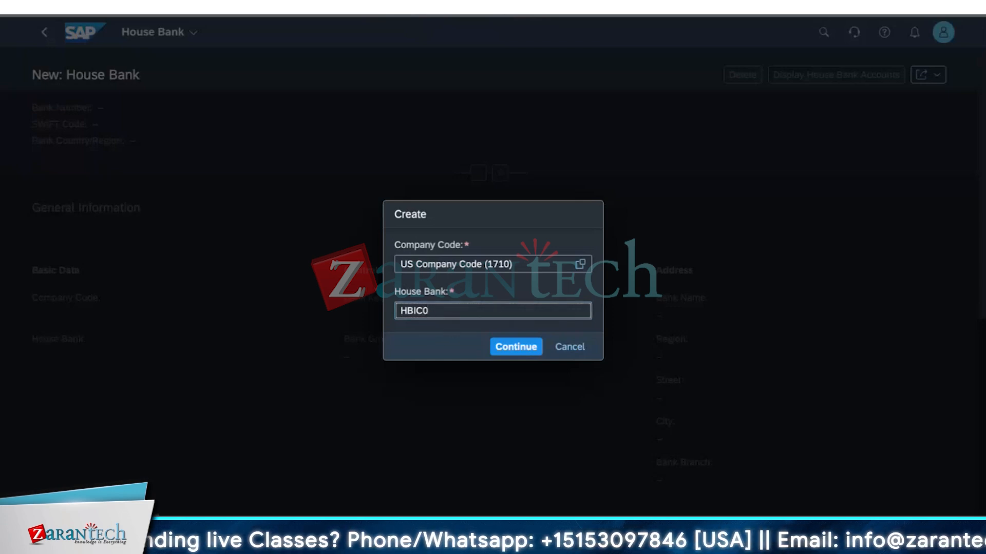
key("BackSpace")
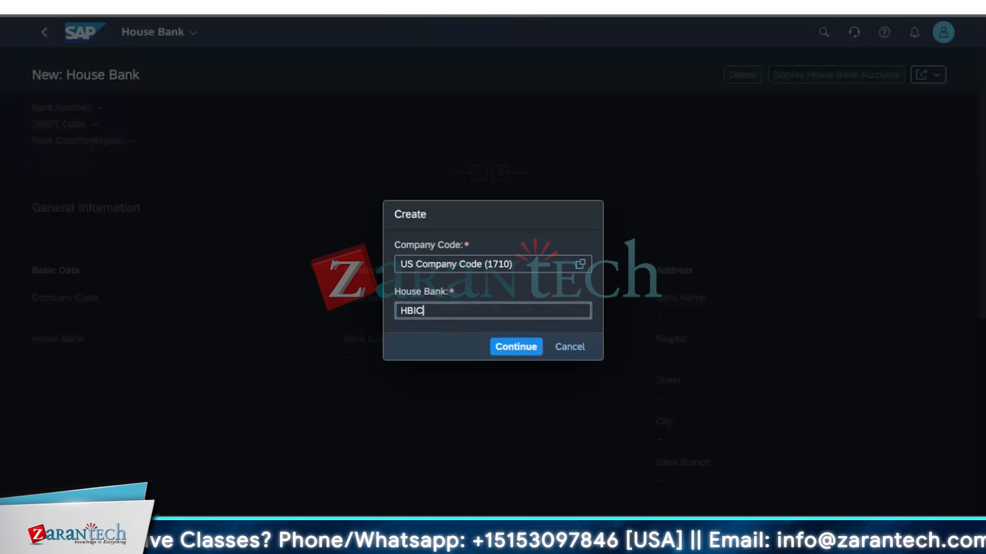
type("9")
left_click(512, 351)
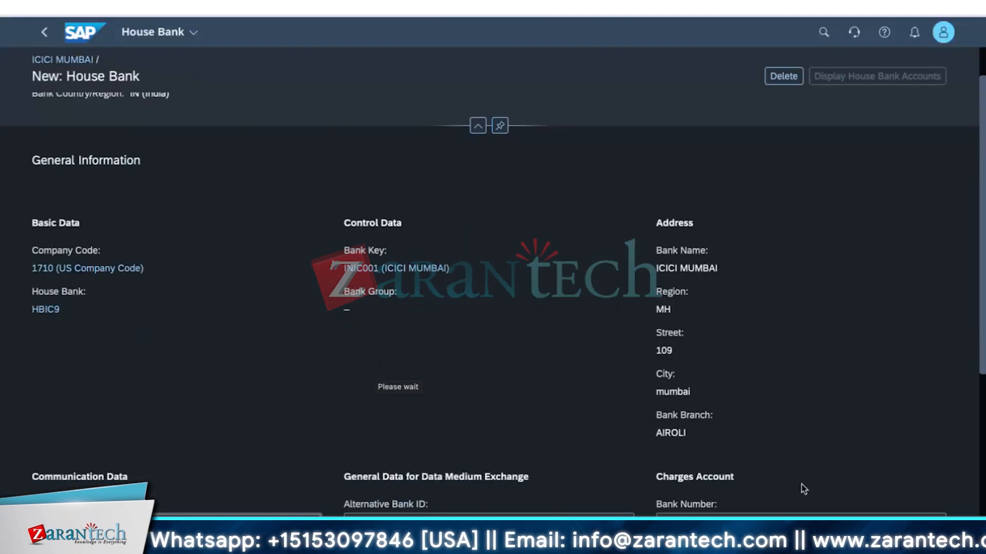
scroll(738, 475, "down", 2)
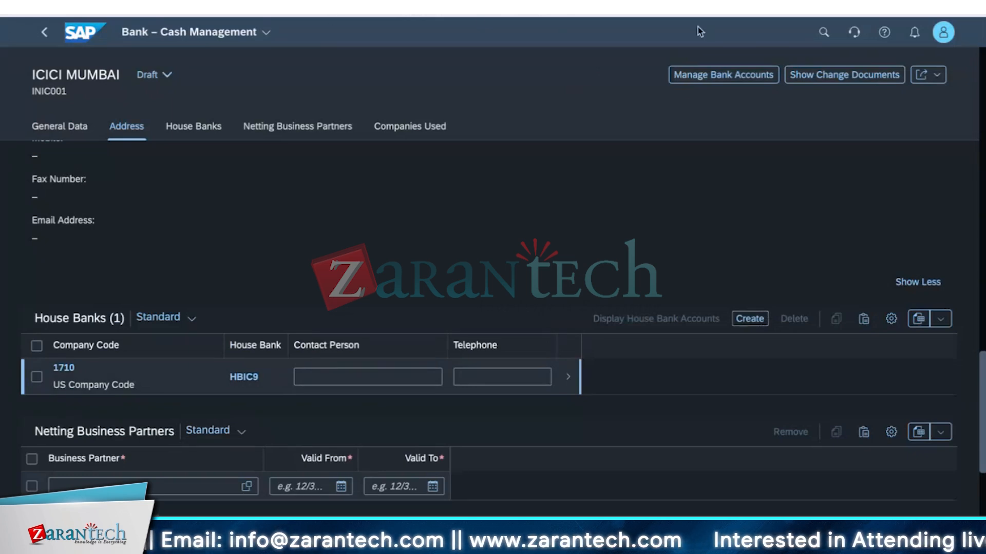
- Switch to Manage Bank Accounts, list all bank accounts and open the draft INR current account
left_click(821, 32)
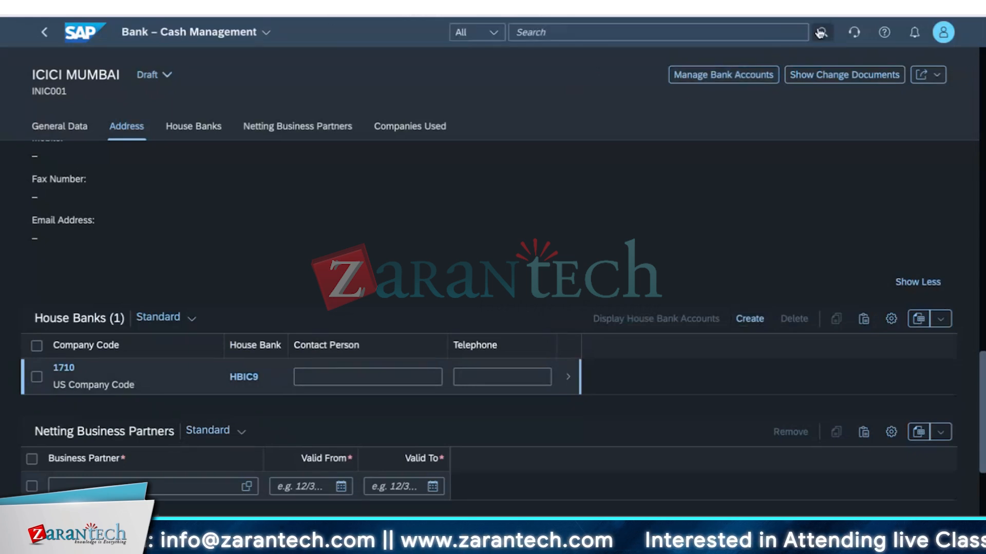
type("manage b")
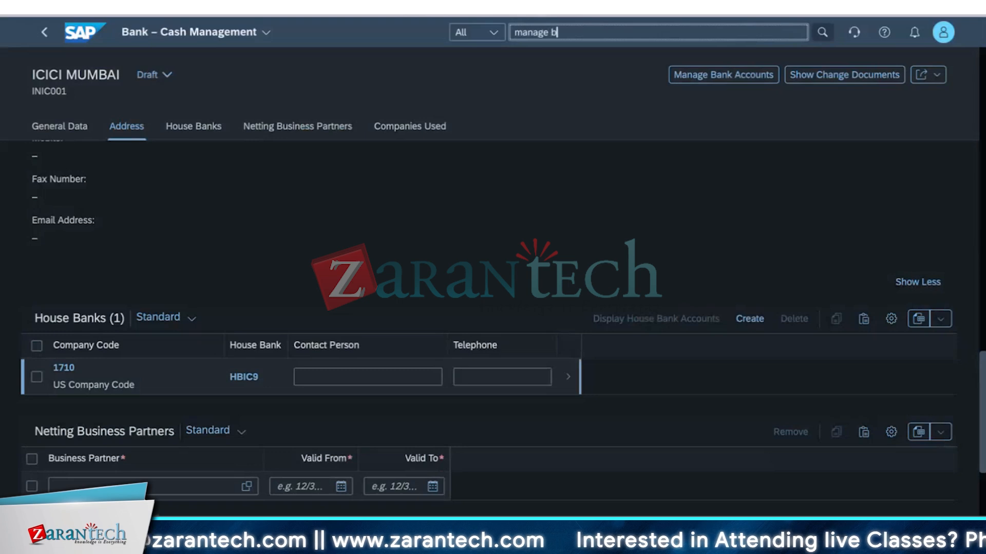
type("ank accounts")
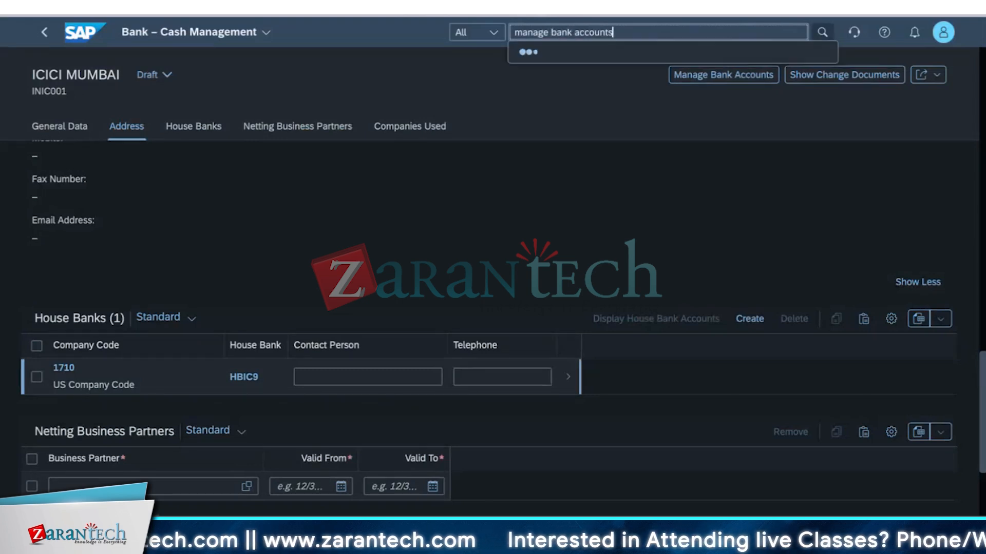
left_click(560, 91)
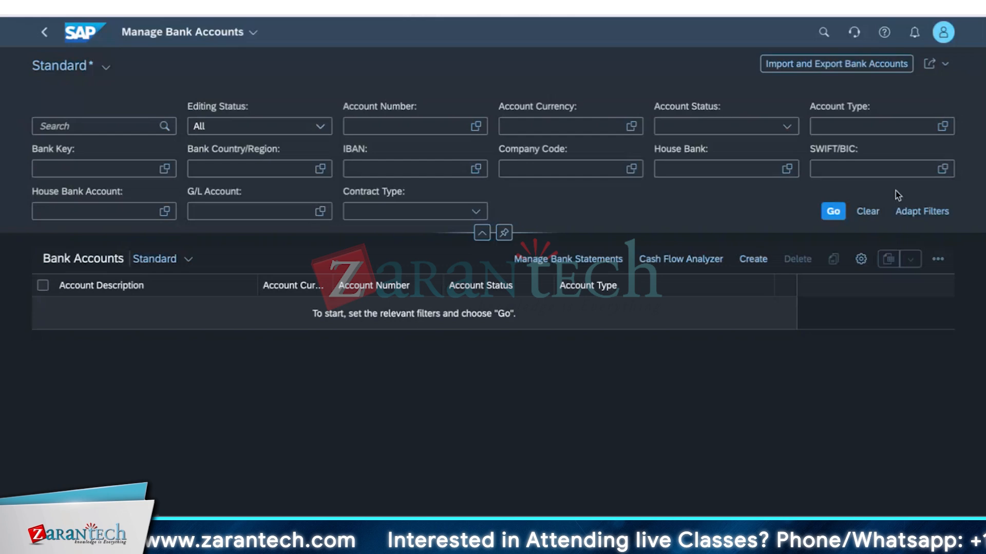
left_click(833, 211)
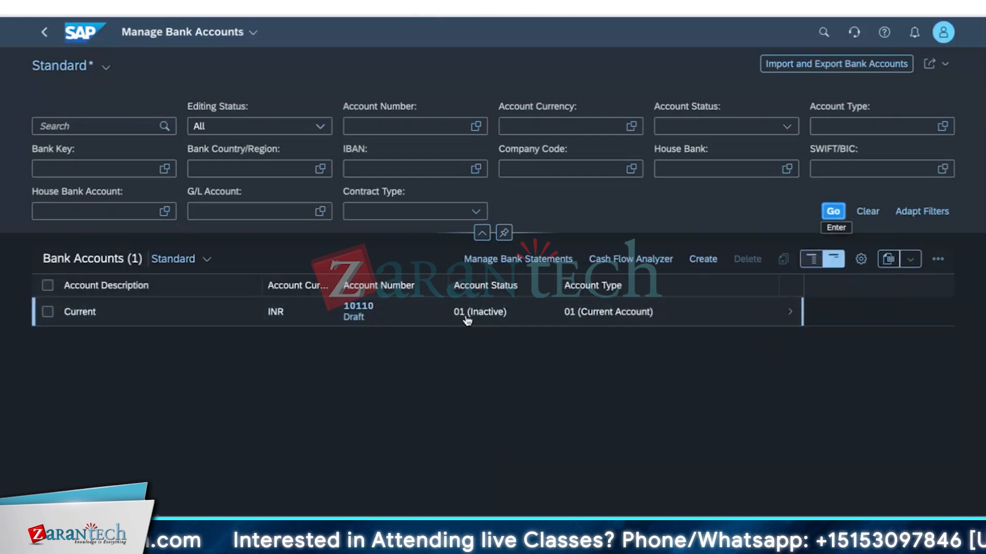
left_click(786, 317)
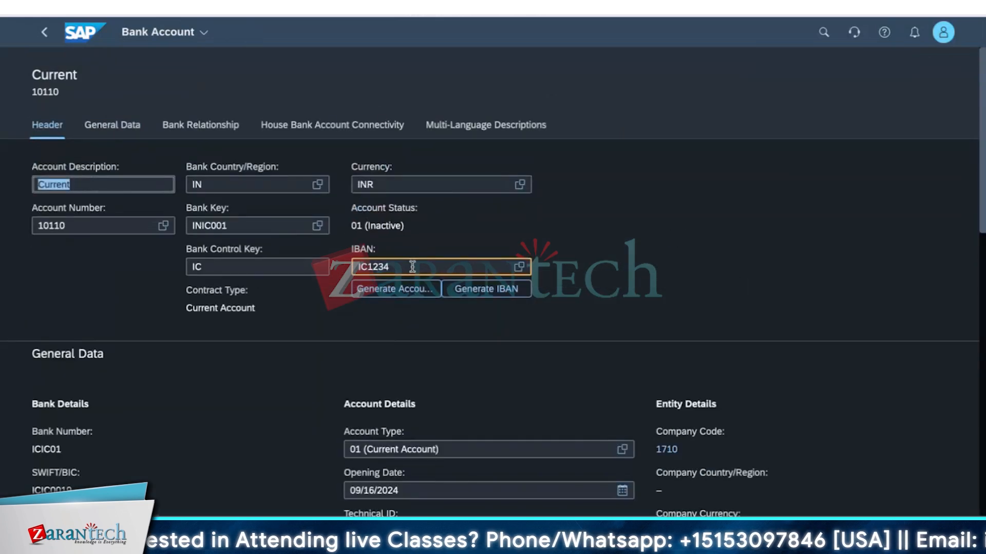
- Look up the available house banks for the account's connectivity row of company code 1710
left_click(267, 258)
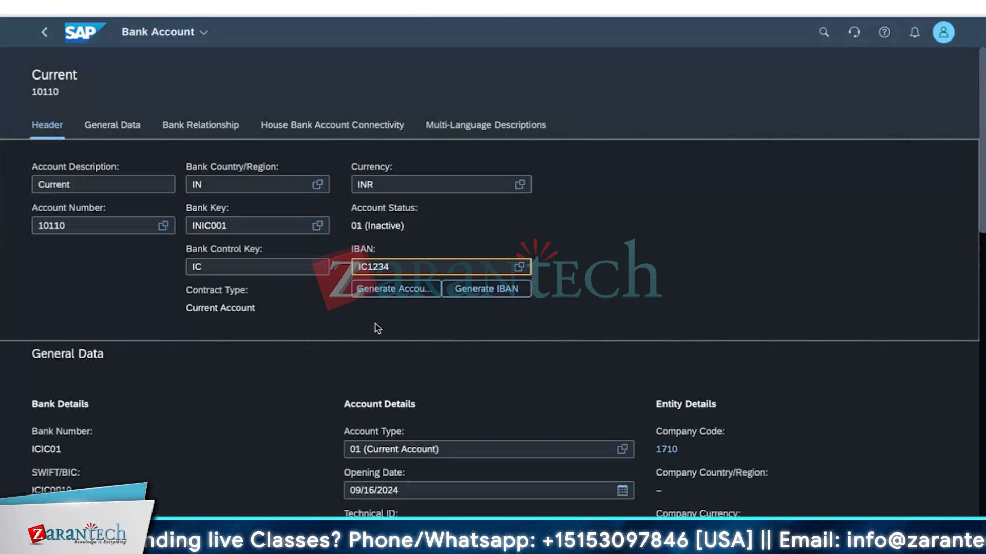
scroll(317, 390, "down", 3)
scroll(317, 390, "down", 8)
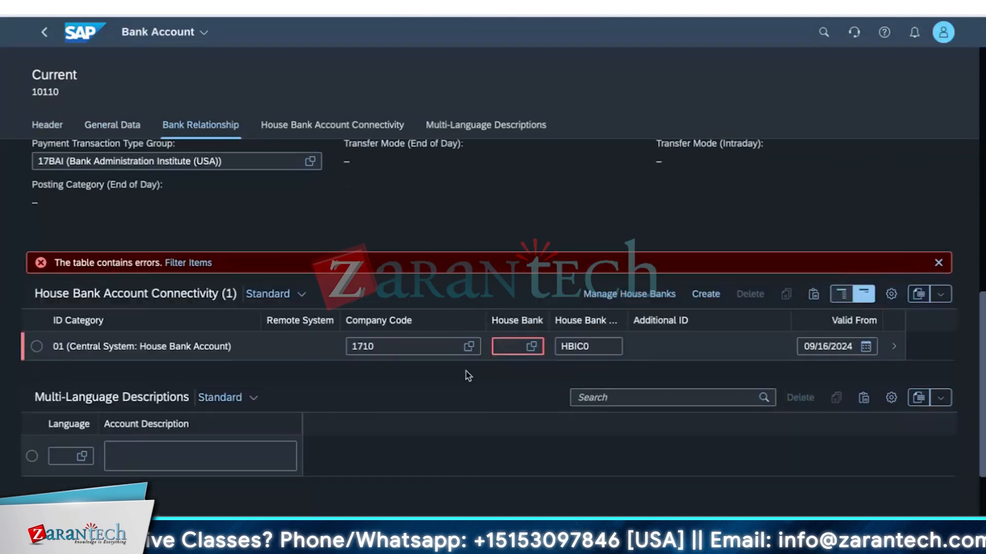
left_click(529, 347)
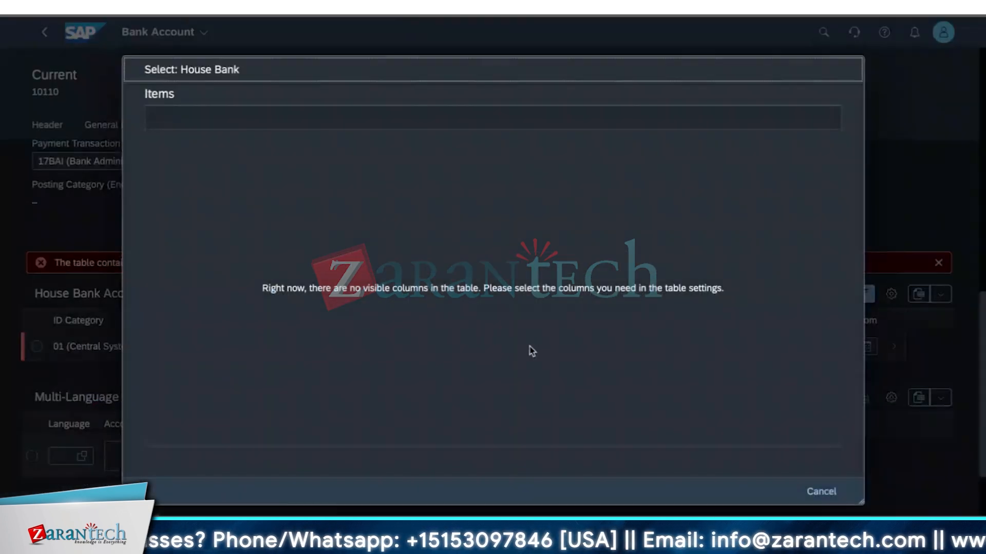
key("Escape")
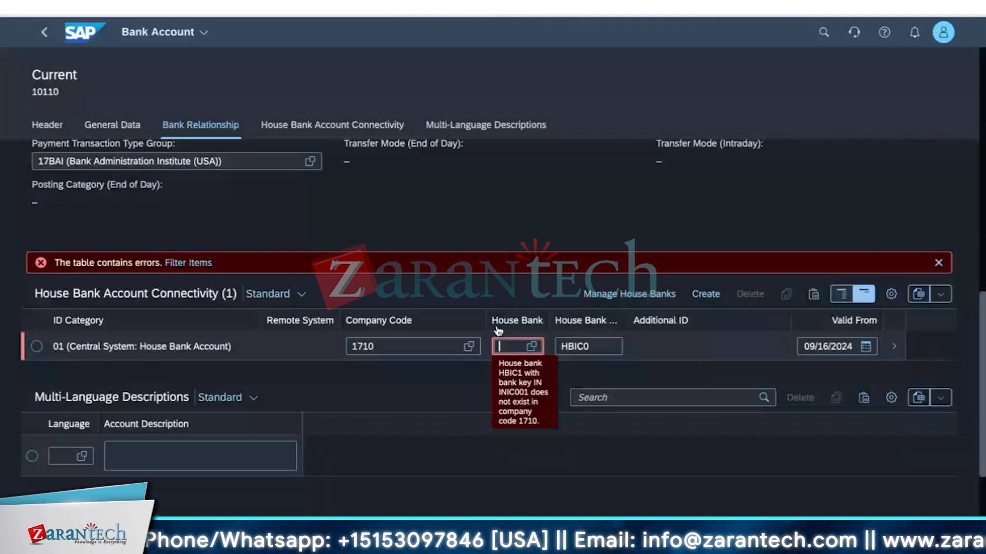
- Clear the mistaken text from the connectivity row's House Bank field and try to assign HBIC9
type("358")
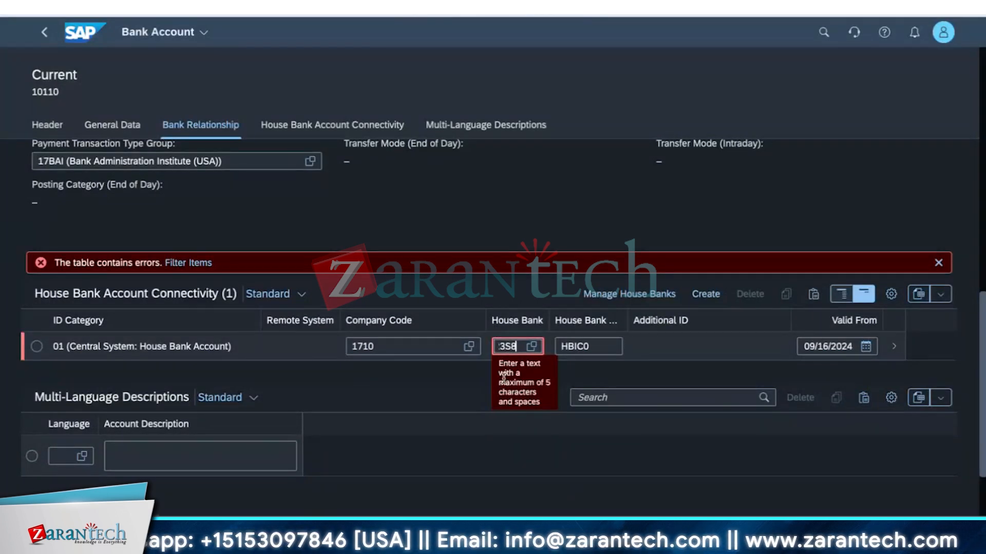
left_click(451, 423)
left_click(507, 347)
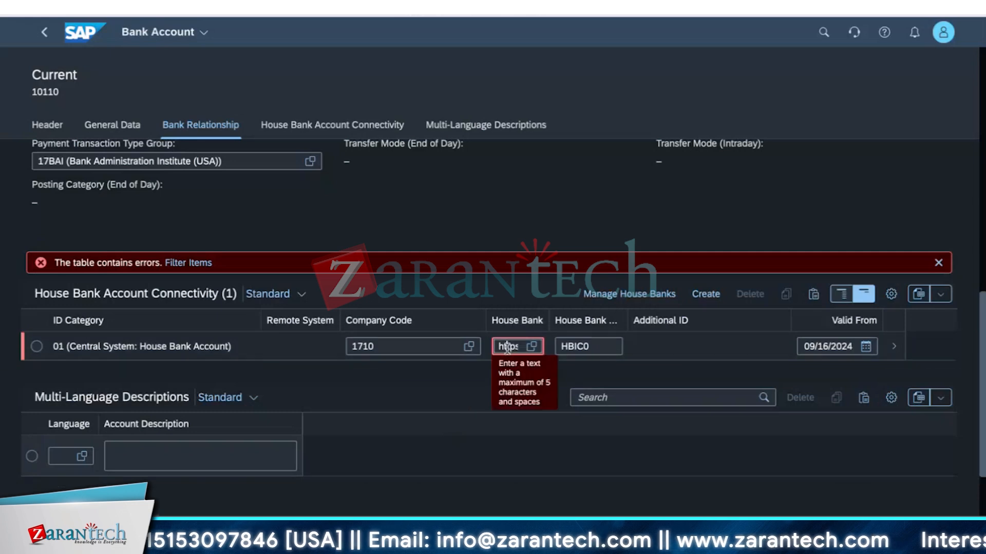
key("ctrl+a")
key("BackSpace")
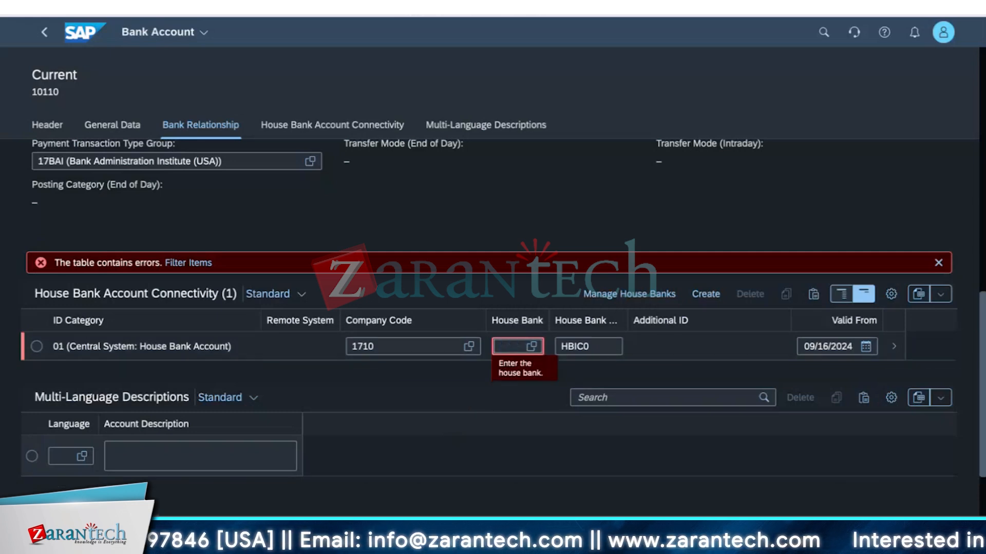
type("HBIC9")
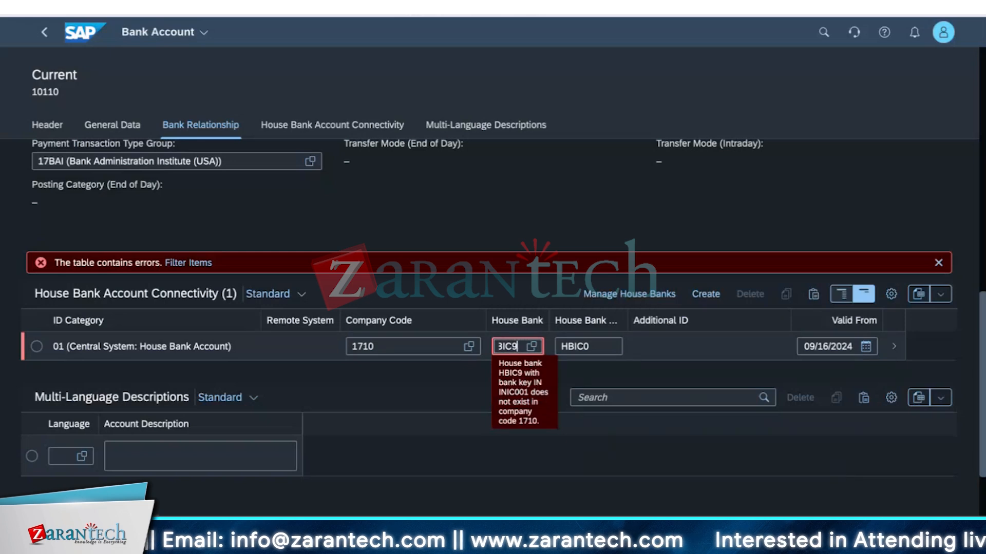
- Review the error message about house bank HBIC9 and clear the connectivity row's House Bank field
left_click(867, 534)
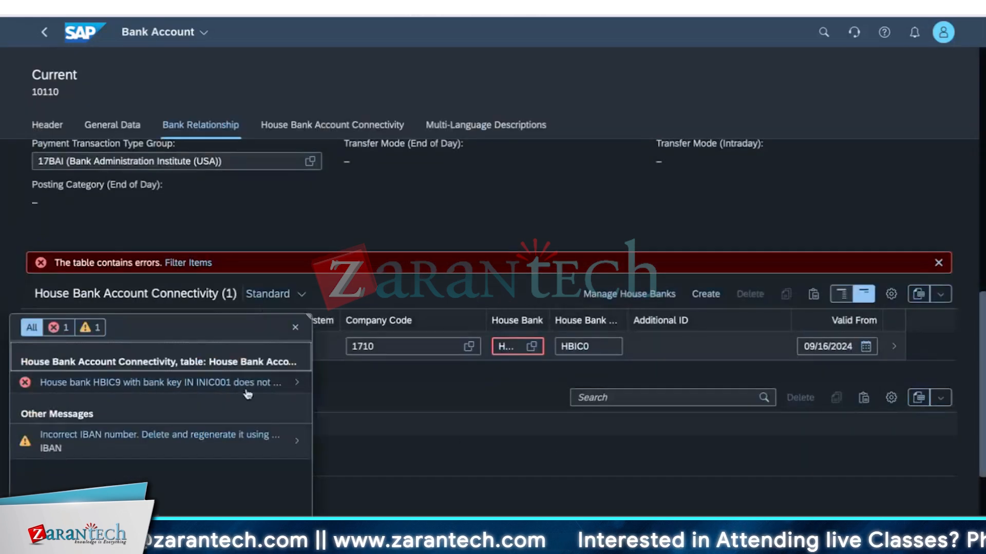
left_click(248, 392)
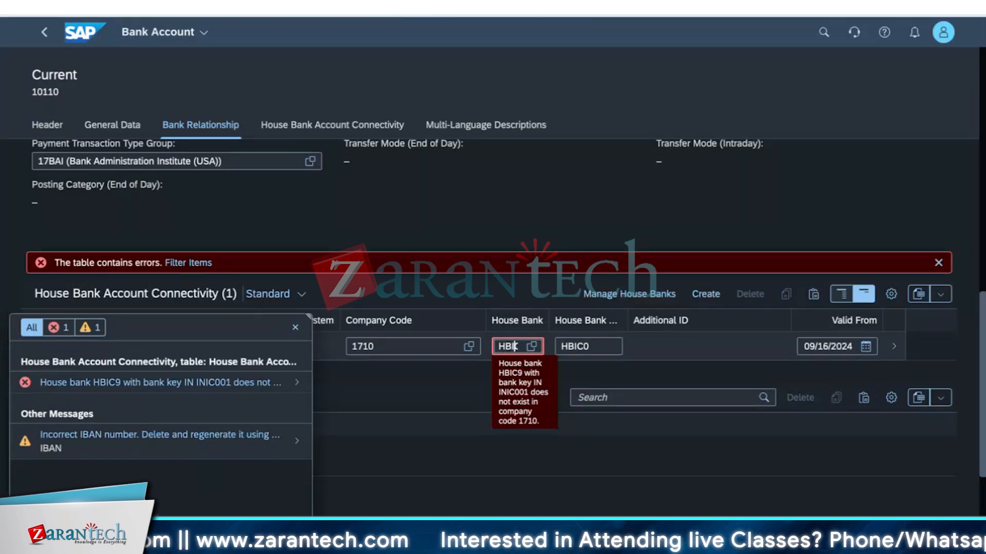
key("BackSpace")
key("BackSpace")
key("BackSpace")
key("BackSpace")
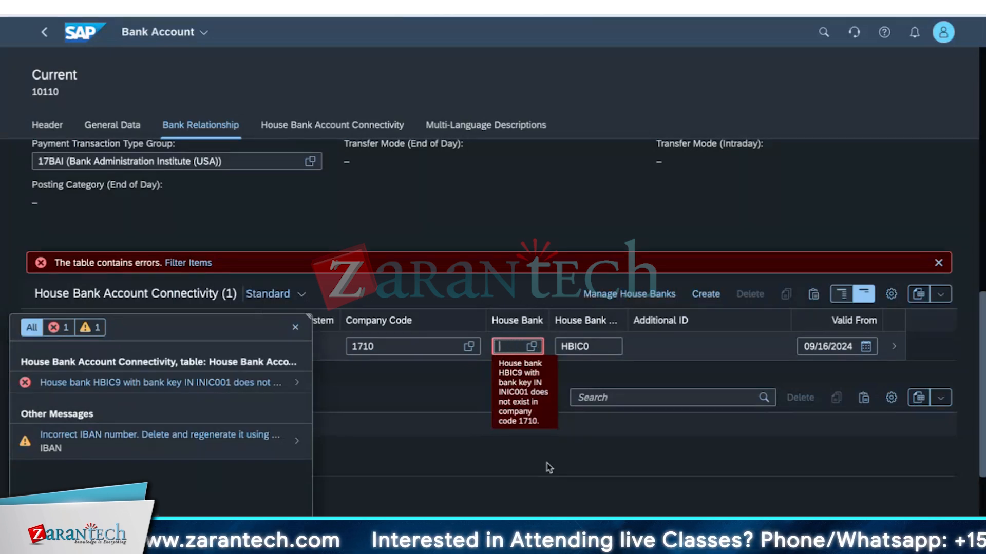
left_click(295, 327)
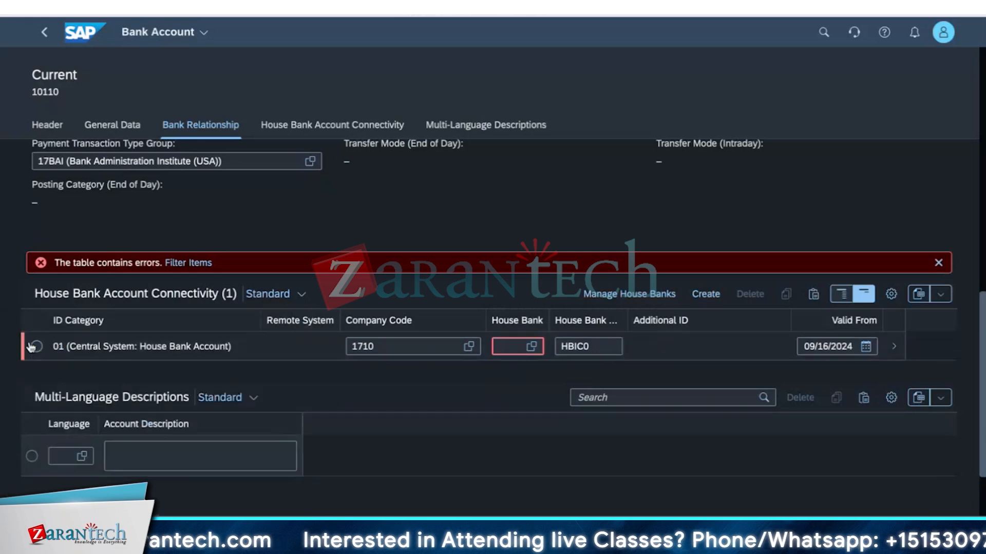
- Delete the house bank account connectivity row of company code 1710 from the current account
left_click(36, 348)
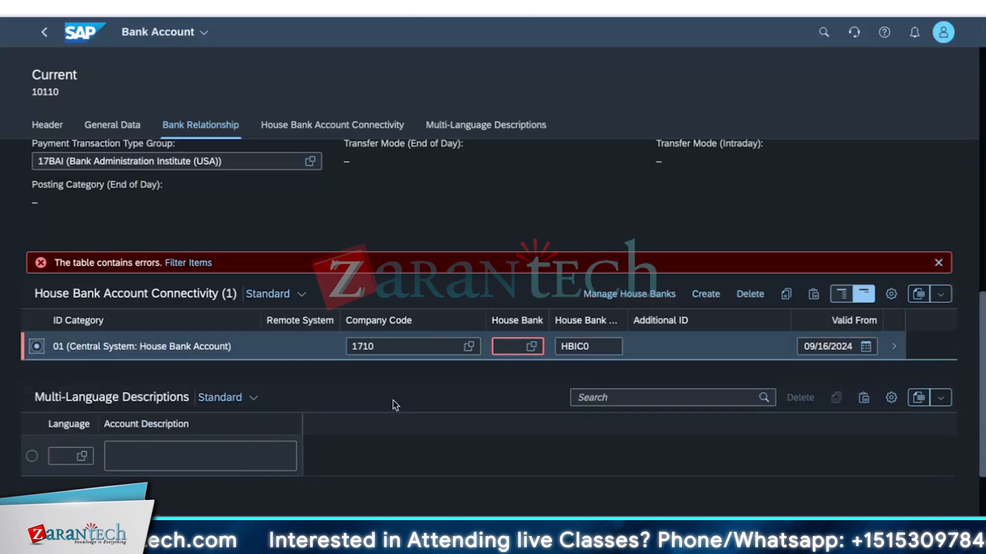
left_click(755, 297)
left_click(524, 319)
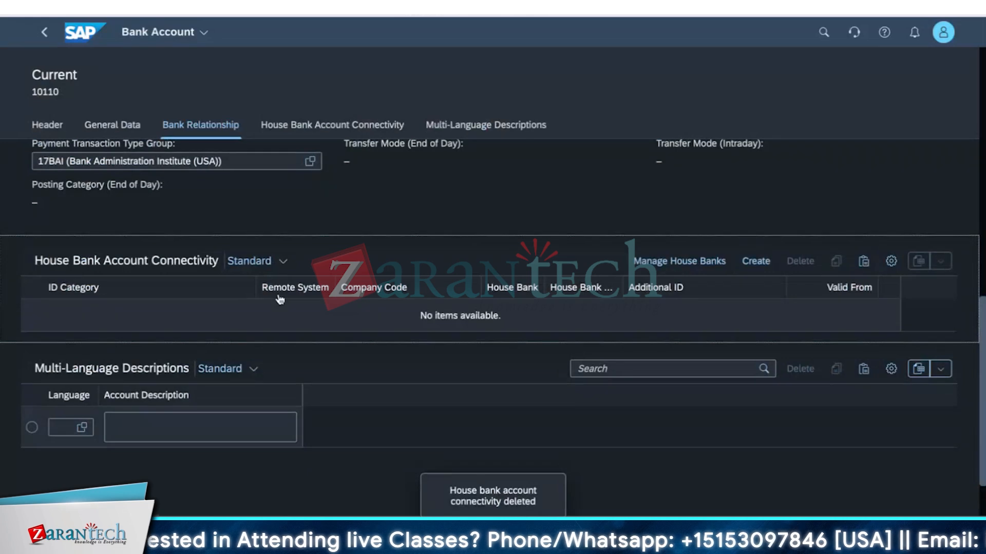
- Add a new house bank account connectivity to the current account and look up the house banks available for it
left_click(756, 261)
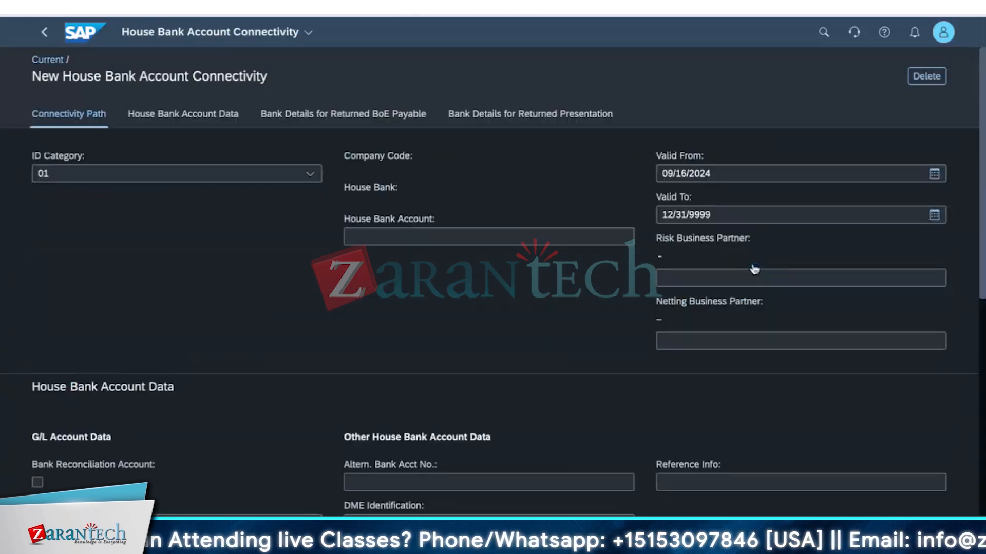
left_click(622, 214)
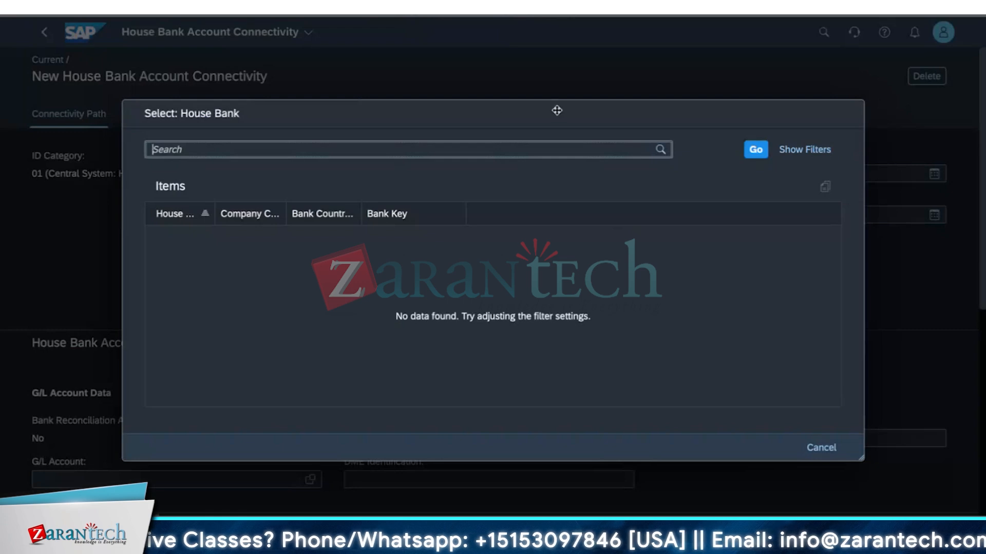
left_click(756, 150)
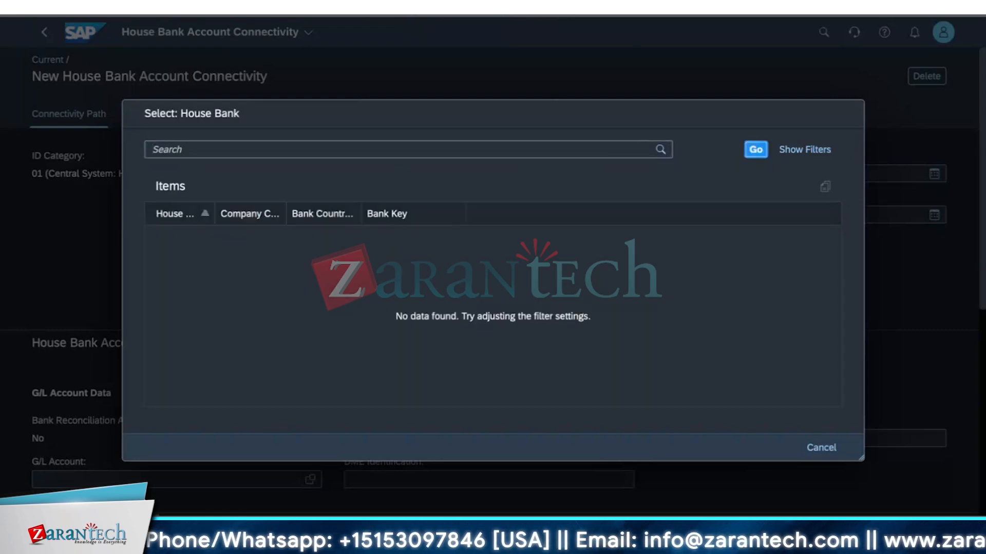
left_click(821, 447)
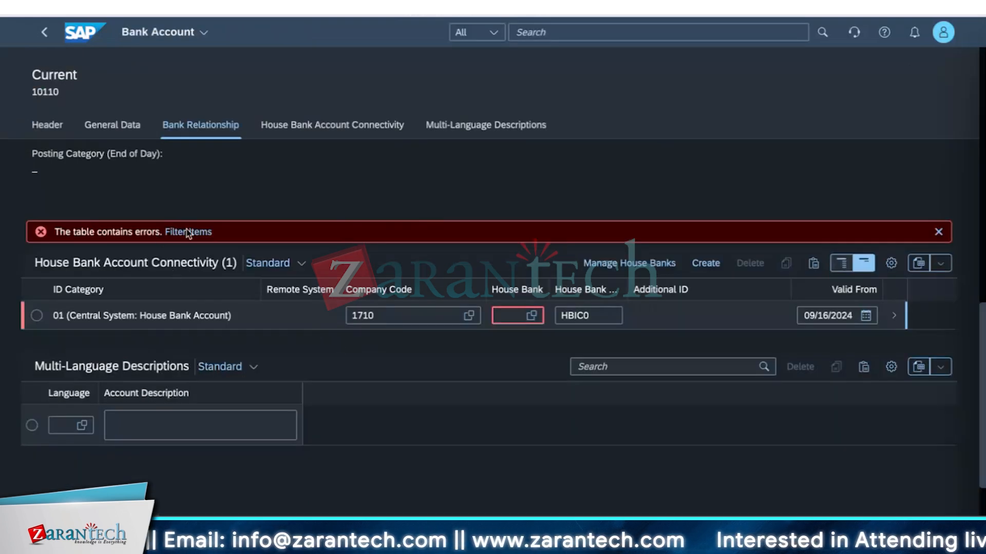
- Review the current account's messages, then reload its page and check the House Bank Account Connectivity table
left_click(47, 527)
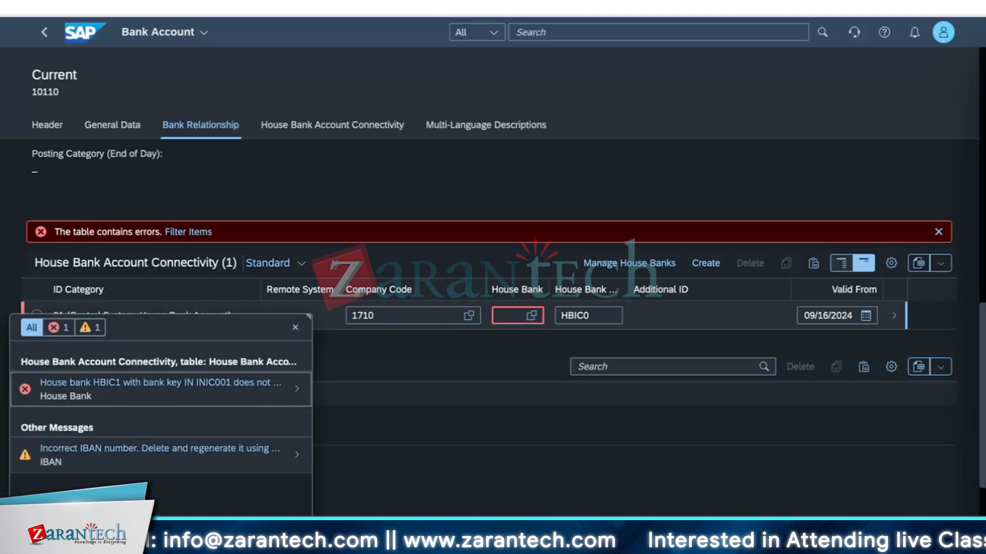
left_click(294, 328)
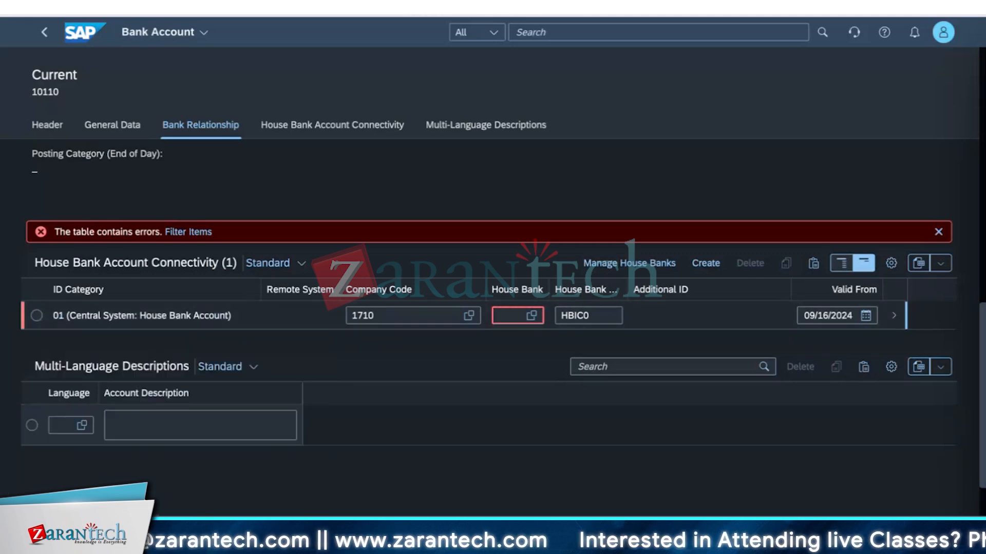
left_click(493, 8)
key("Escape")
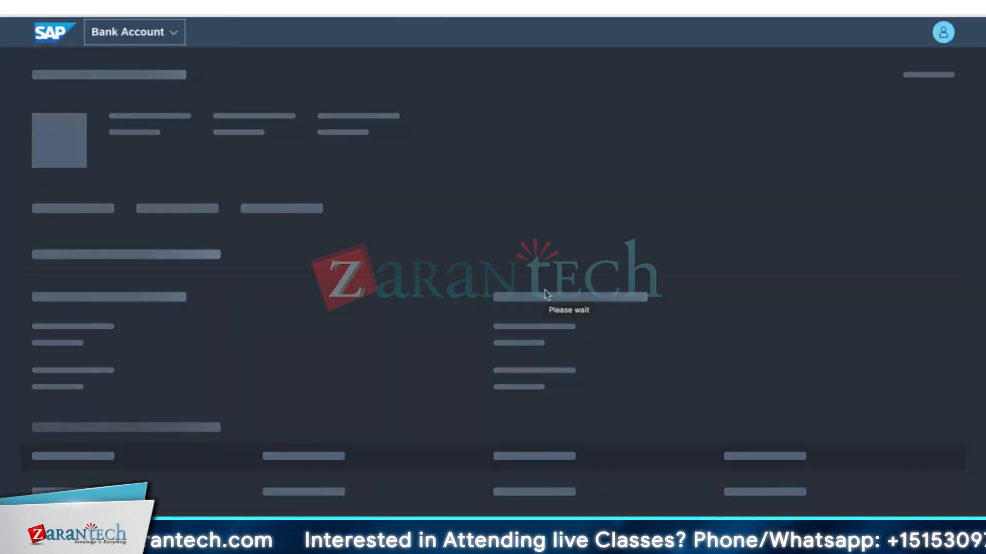
scroll(468, 356, "down", 10)
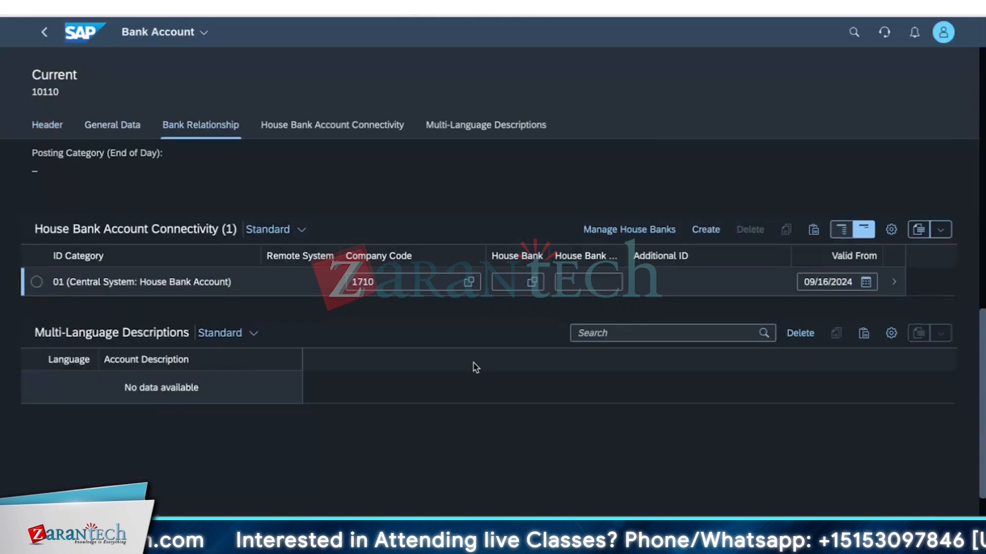
- Look up the house banks offered for the connectivity row of company code 1710, then delete that row
left_click(531, 282)
left_click(821, 490)
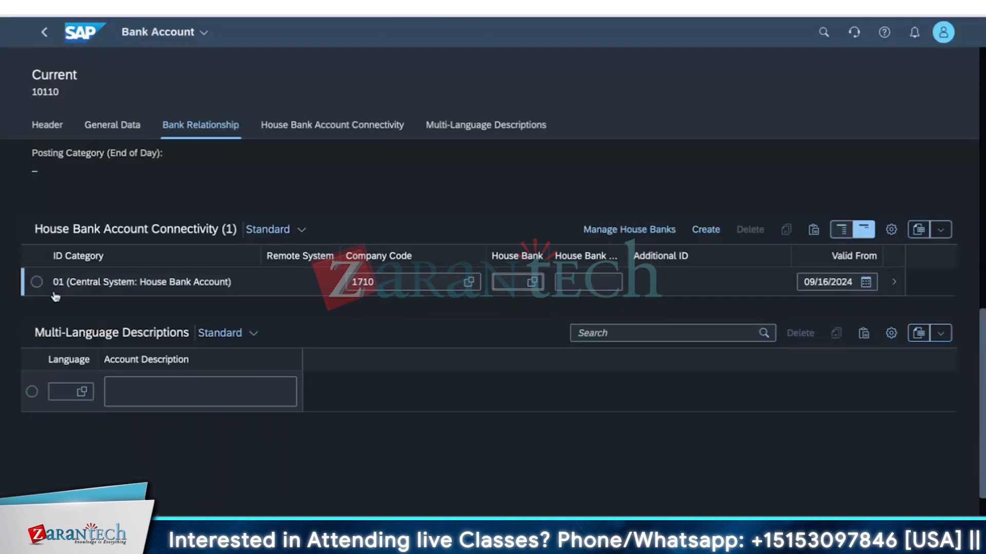
left_click(36, 282)
left_click(750, 230)
left_click(520, 318)
- Create a new house bank account connectivity for company code 1710 and check which house banks it offers
left_click(752, 226)
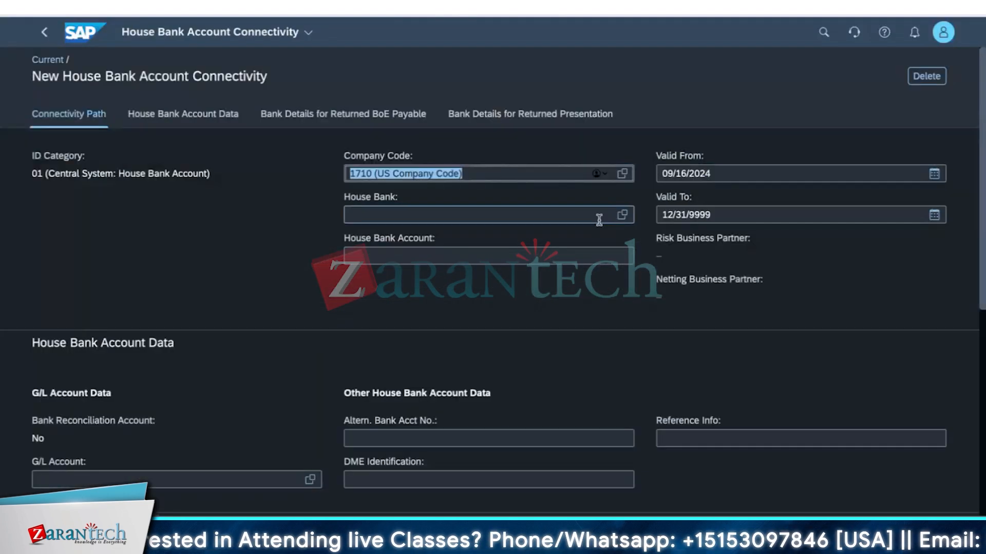
left_click(596, 218)
key("Escape")
scroll(388, 324, "down", 4)
scroll(401, 334, "up", 4)
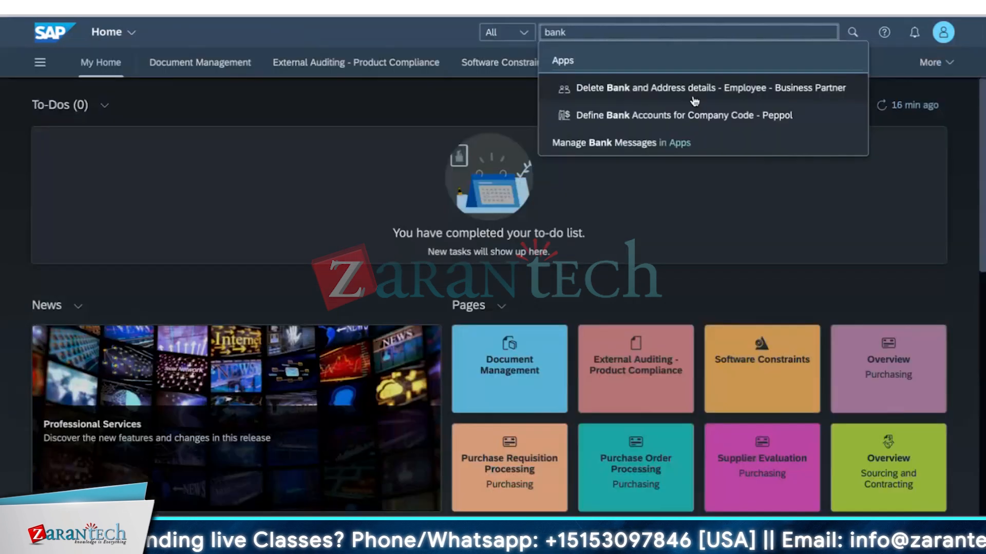
- Search the launchpad for "manage housebank"
type("manage housebank")
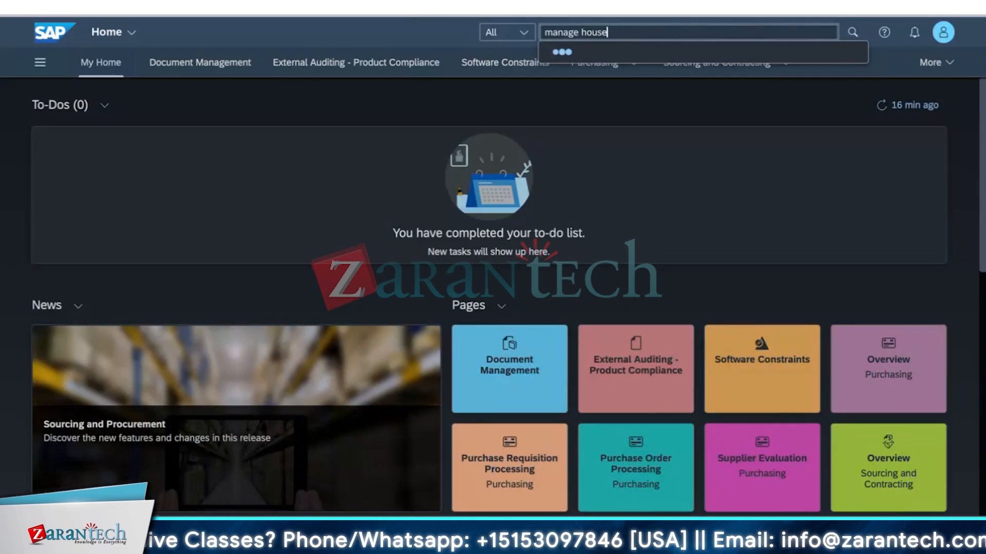
key("Return")
key("BackSpace")
key("BackSpace")
key("BackSpace")
key("BackSpace")
key("BackSpace")
key("BackSpace")
key("BackSpace")
key("BackSpace")
key("BackSpace")
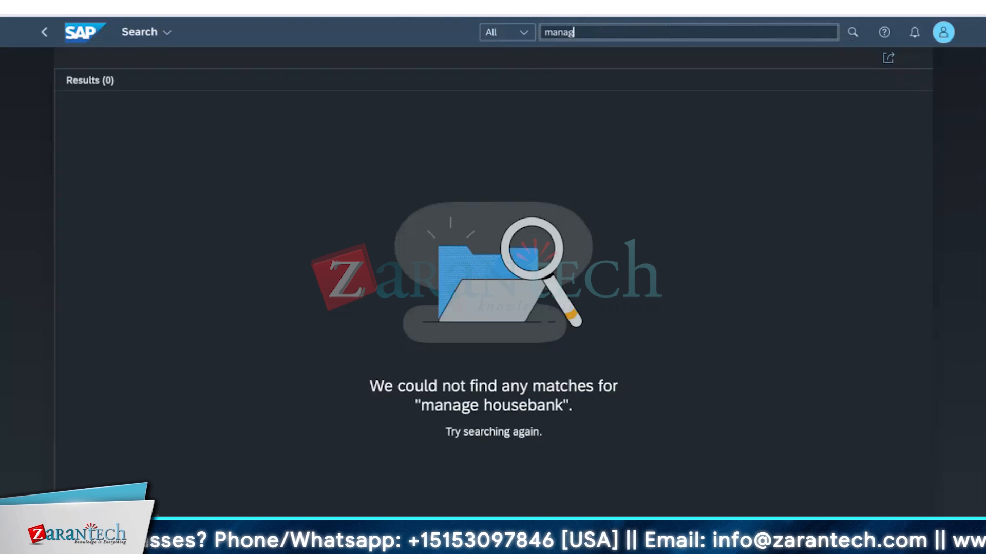
- Search the launchpad for "manage bank account", then remove part of the search text
type("bank account")
key("Return")
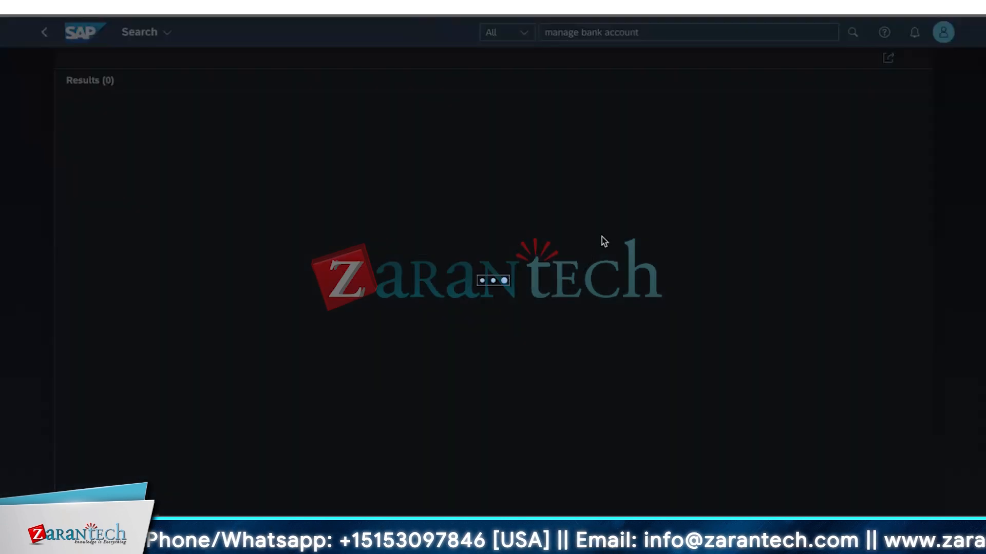
key("BackSpace")
key("BackSpace")
key("BackSpace")
key("BackSpace")
key("BackSpace")
key("BackSpace")
key("BackSpace")
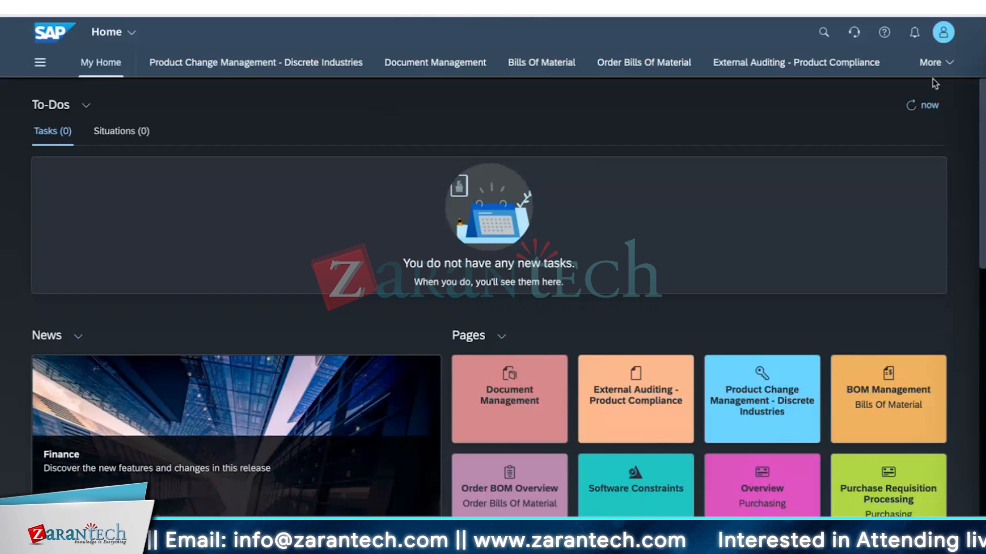
- Search the apps from the home page for "manage housebank" and cut the search text back to "manage"
left_click(822, 32)
type("ma")
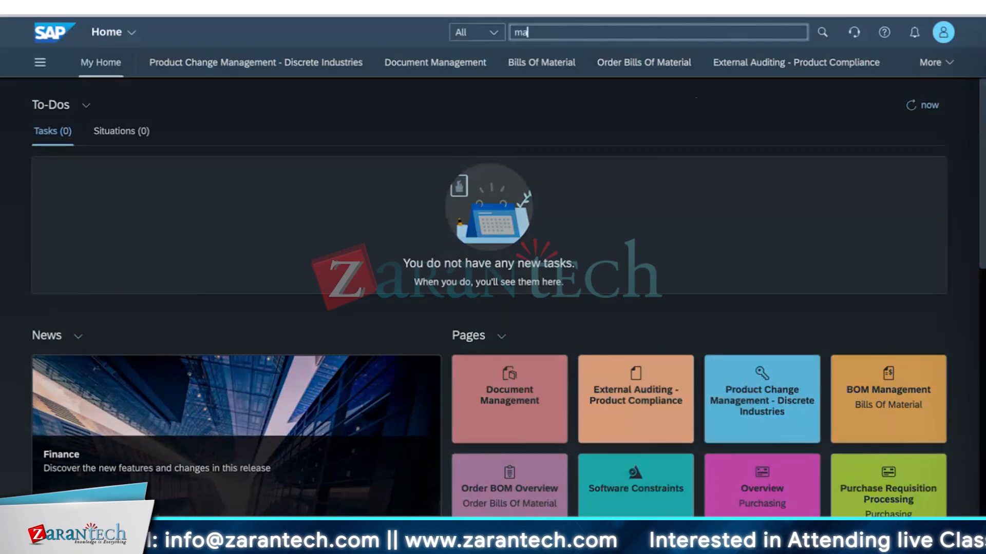
type("na")
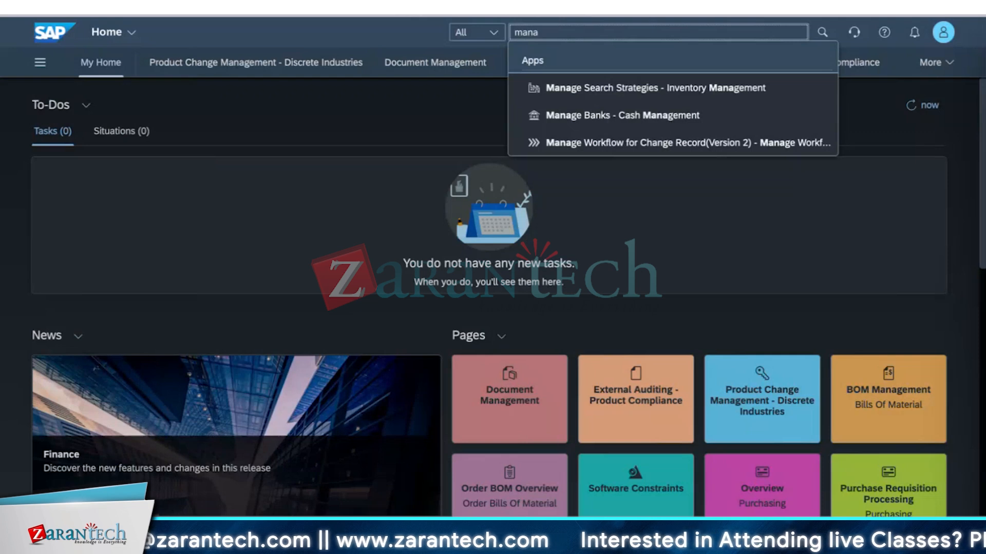
type("ge hous")
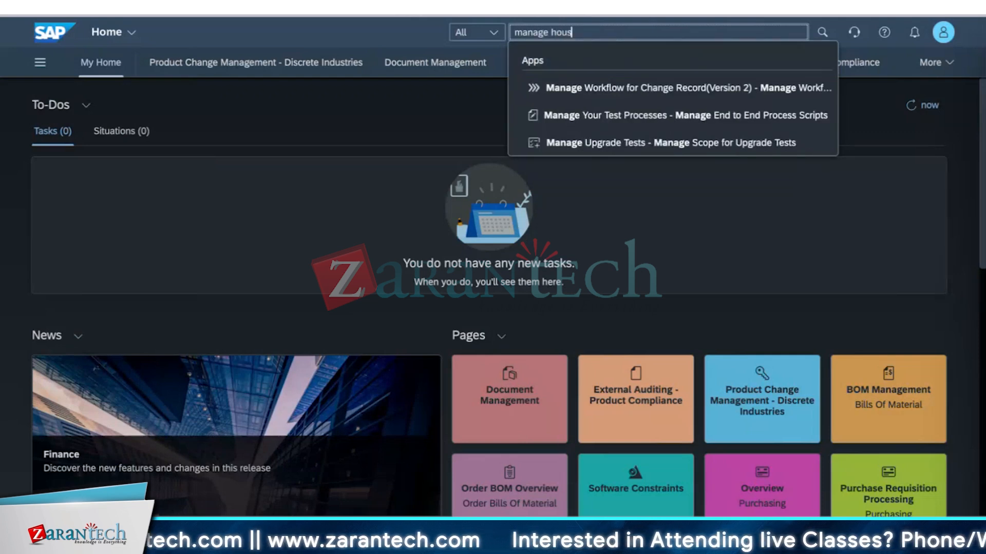
type("e")
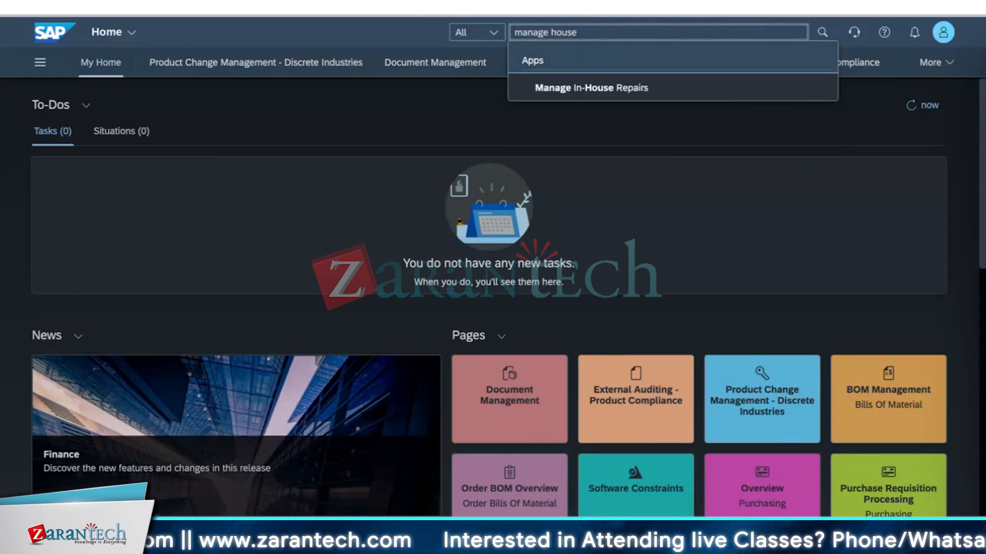
type("bank")
key("BackSpace")
key("BackSpace")
key("BackSpace")
key("BackSpace")
key("BackSpace")
key("BackSpace")
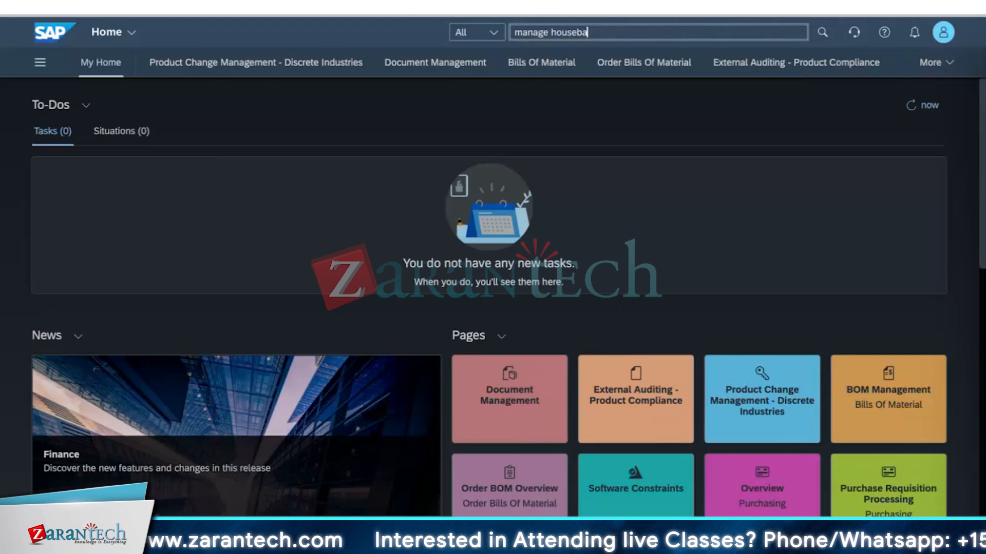
key("BackSpace")
key("BackSpace")
key("BackSpace")
key("BackSpace")
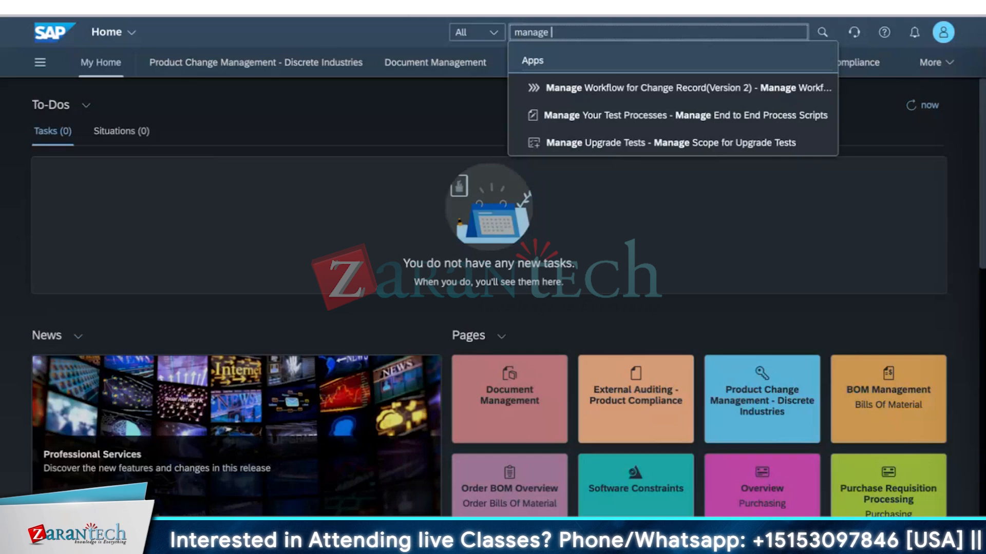
type("hou")
key("BackSpace")
key("BackSpace")
key("BackSpace")
key("BackSpace")
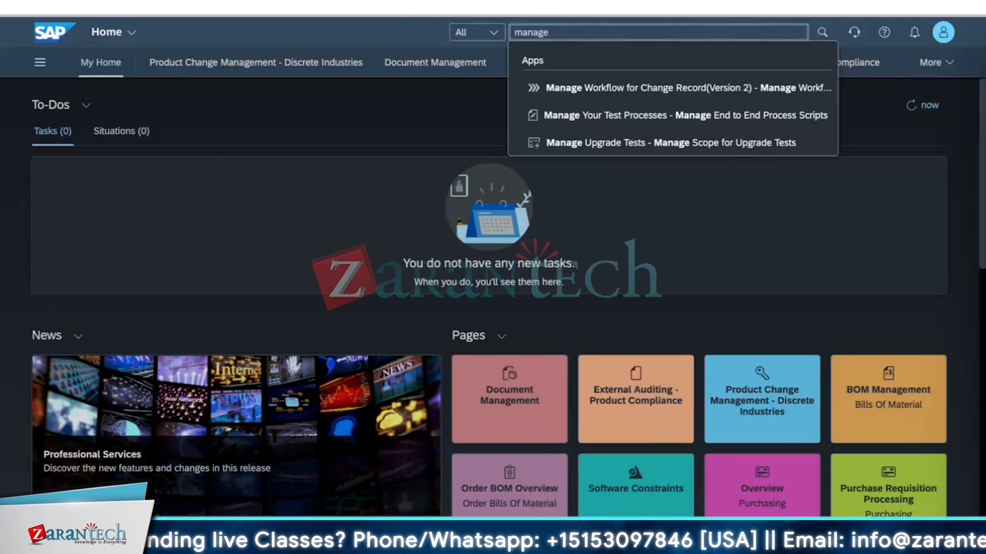
- Open Manage Bank Accounts by searching for "manage bank accounts", list all accounts and check the House Bank filter's values
type("bank accounts")
key("Return")
left_click(829, 217)
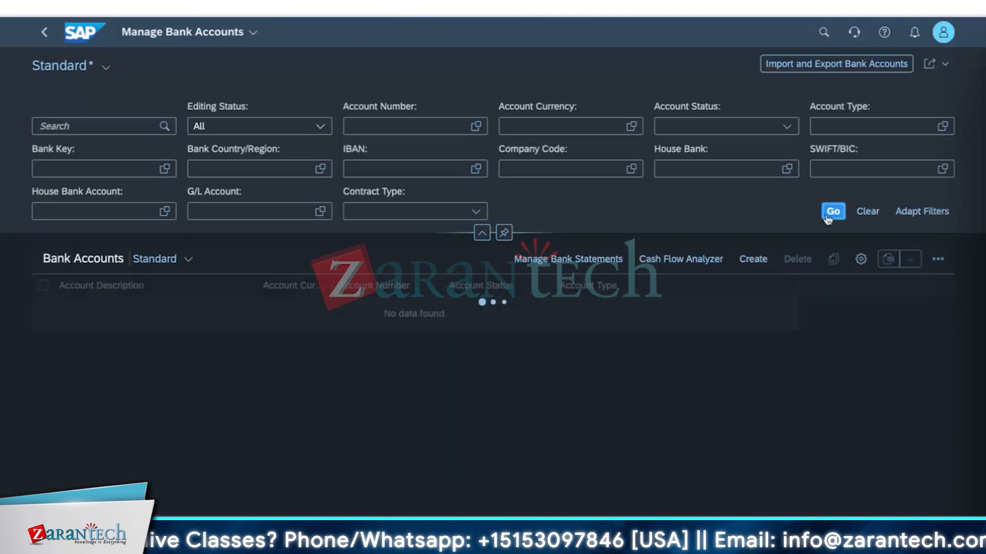
left_click(787, 168)
left_click(821, 498)
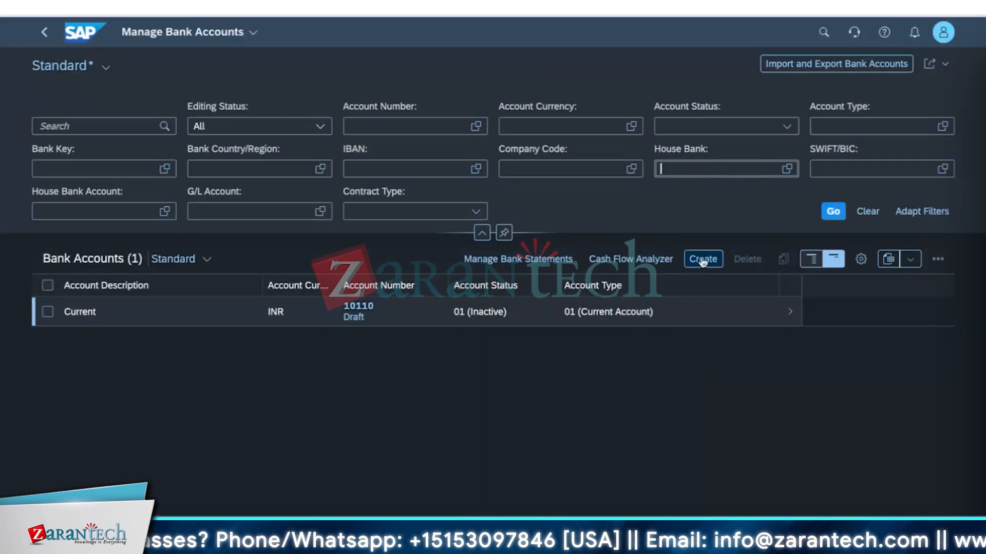
- Open the draft account Current and go to Manage House Banks from its House Bank Account Connectivity section
left_click(823, 315)
scroll(539, 349, "down", 5)
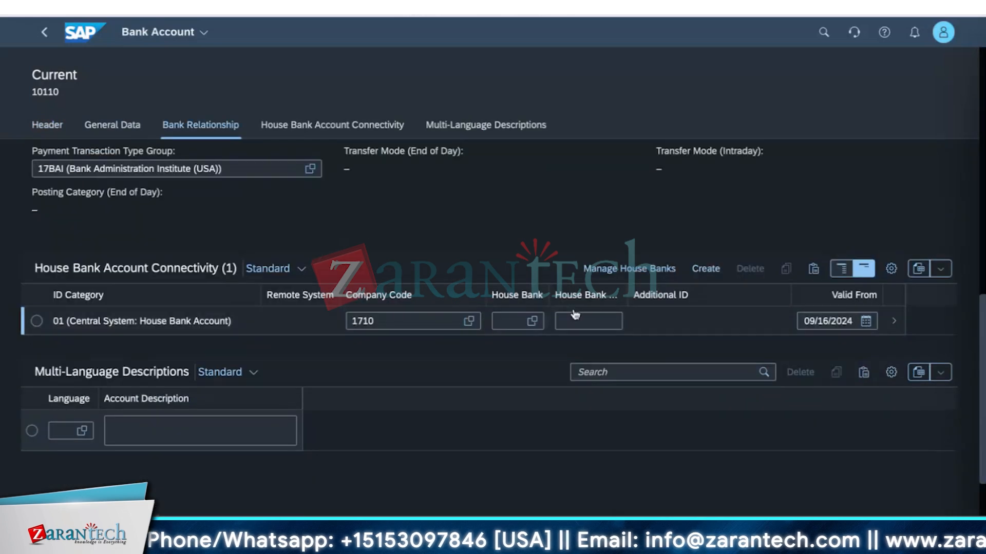
right_click(645, 269)
left_click(629, 269)
- Open the ICICI MUMBAI bank draft in Manage Banks - Cash Management and check its House Banks table
left_click(427, 320)
left_click(539, 390)
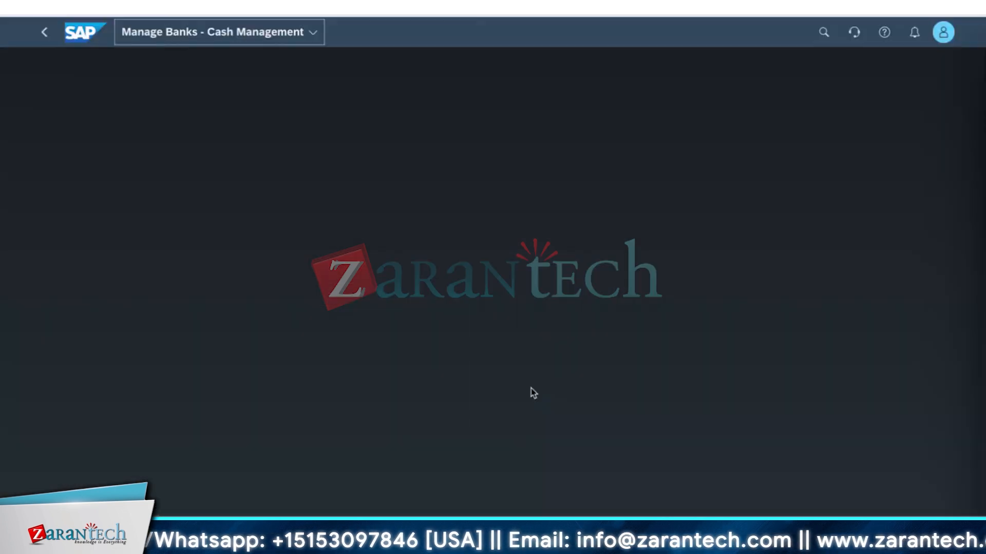
scroll(317, 422, "down", 5)
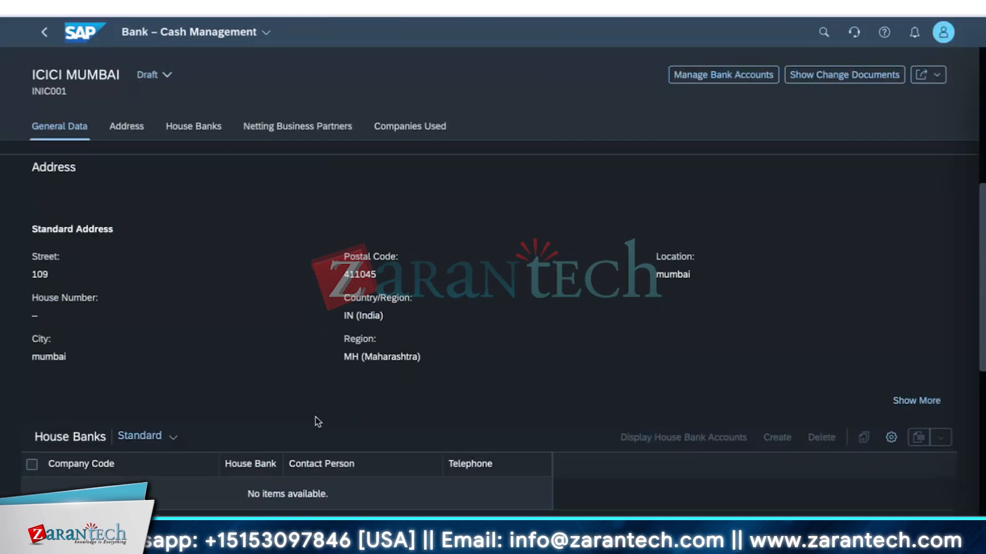
scroll(317, 422, "down", 4)
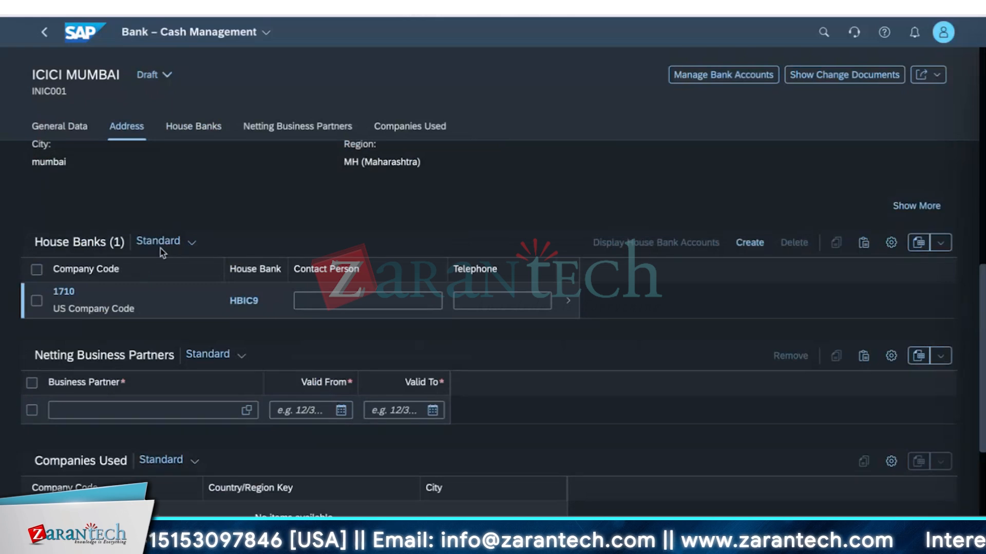
- Open house bank HBIC9 of company code 1710 and review its basic, control, address and communication data
left_click(305, 300)
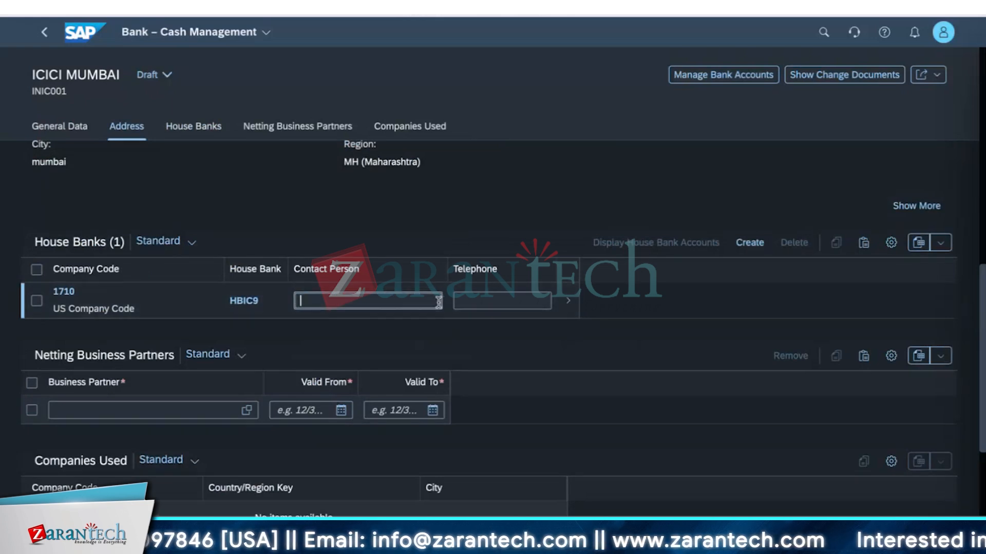
key("Tab")
left_click(563, 307)
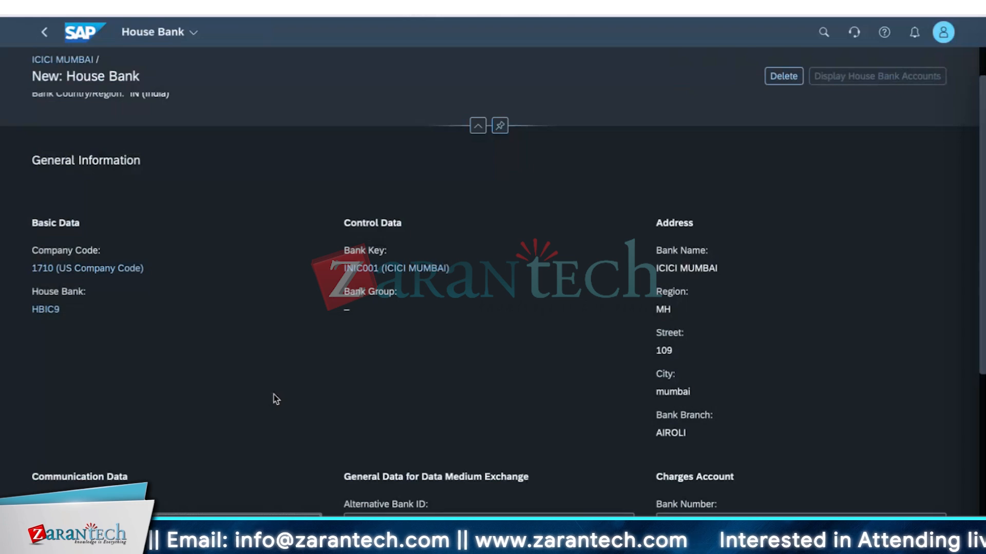
left_click_drag(67, 314, 31, 310)
left_click(86, 340)
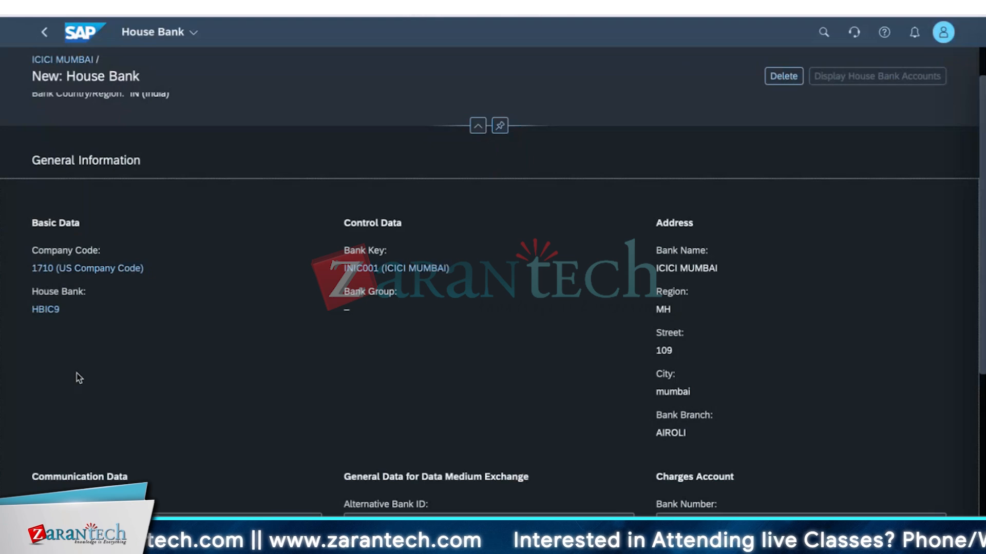
scroll(76, 373, "down", 2)
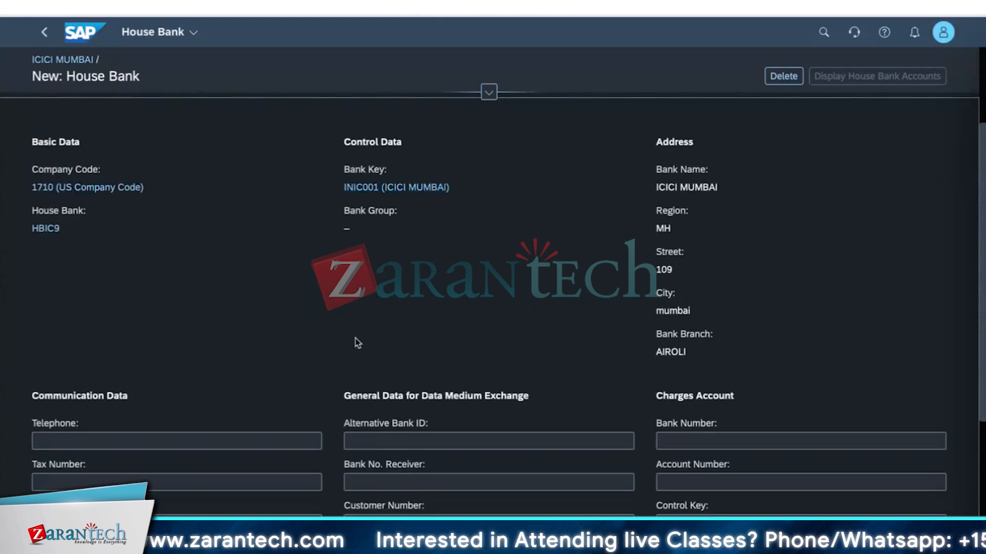
scroll(298, 405, "down", 5)
scroll(288, 413, "up", 6)
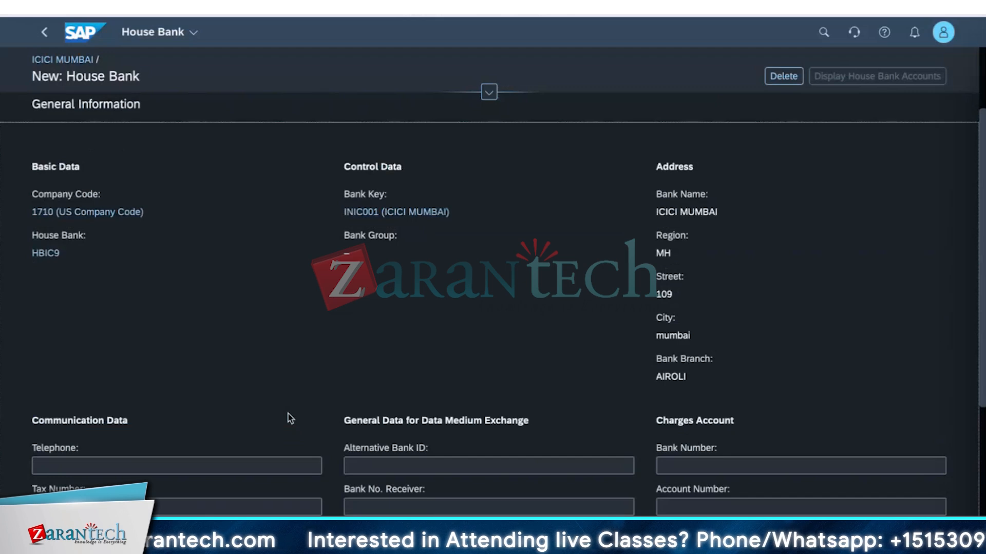
scroll(288, 413, "down", 5)
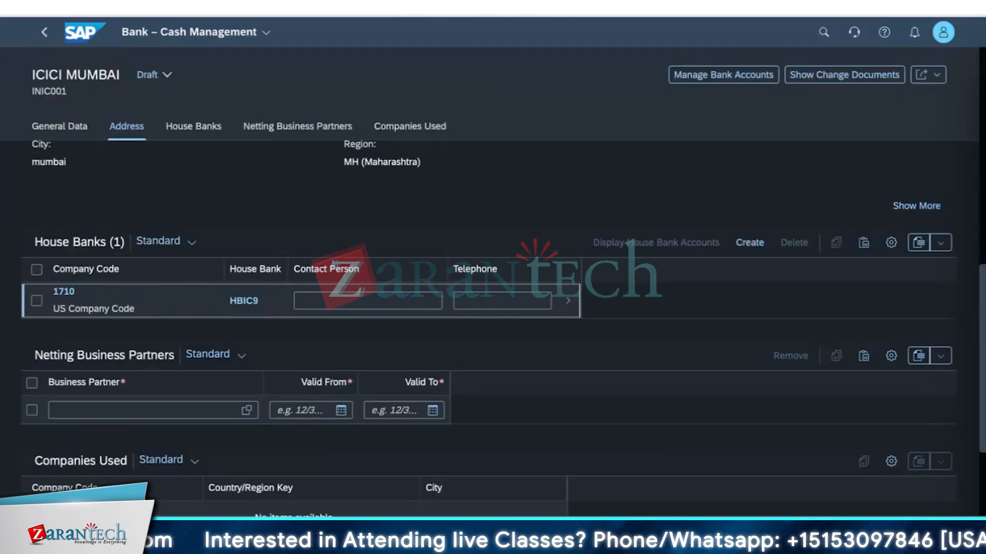
- Save the ICICI MUMBAI bank and list the bank accounts that belong to it
left_click(867, 534)
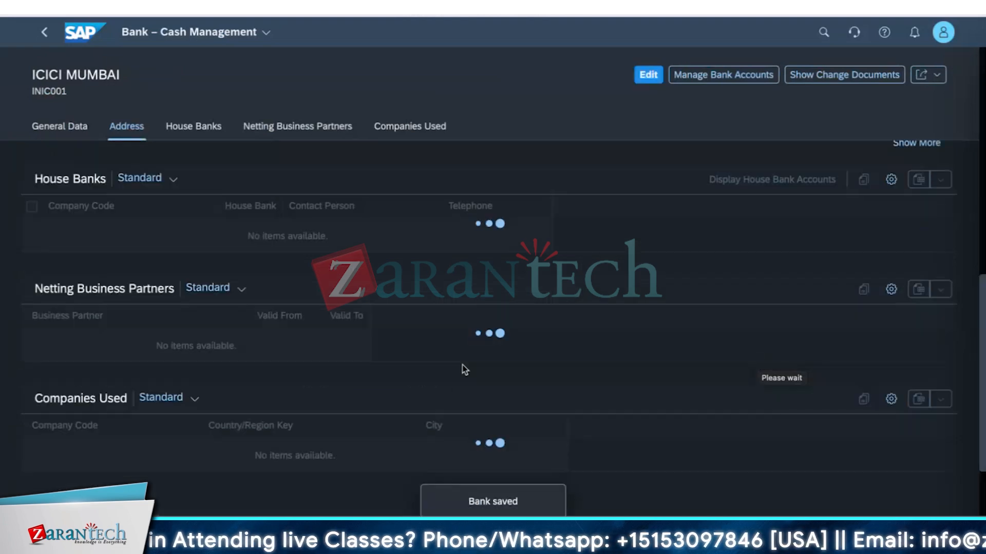
scroll(343, 370, "up", 10)
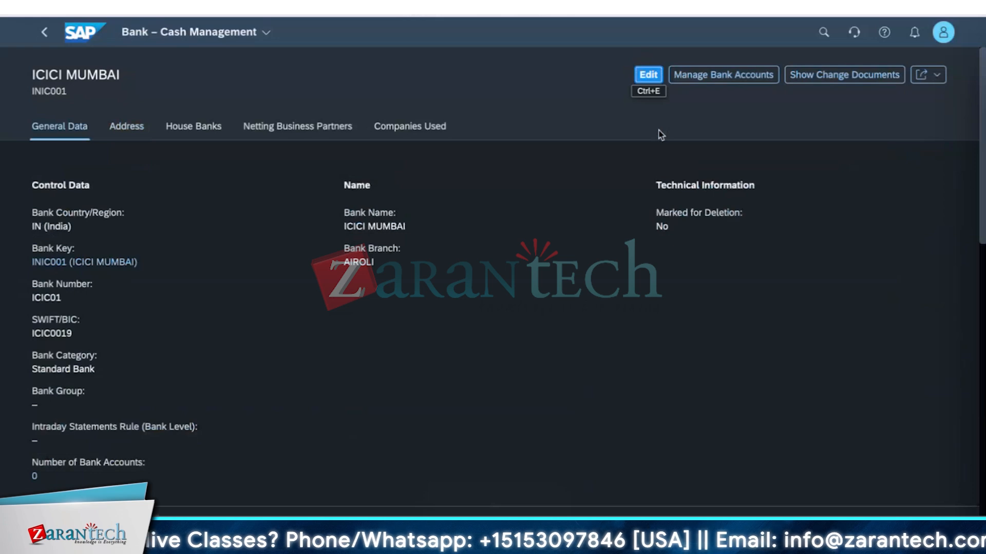
left_click(735, 75)
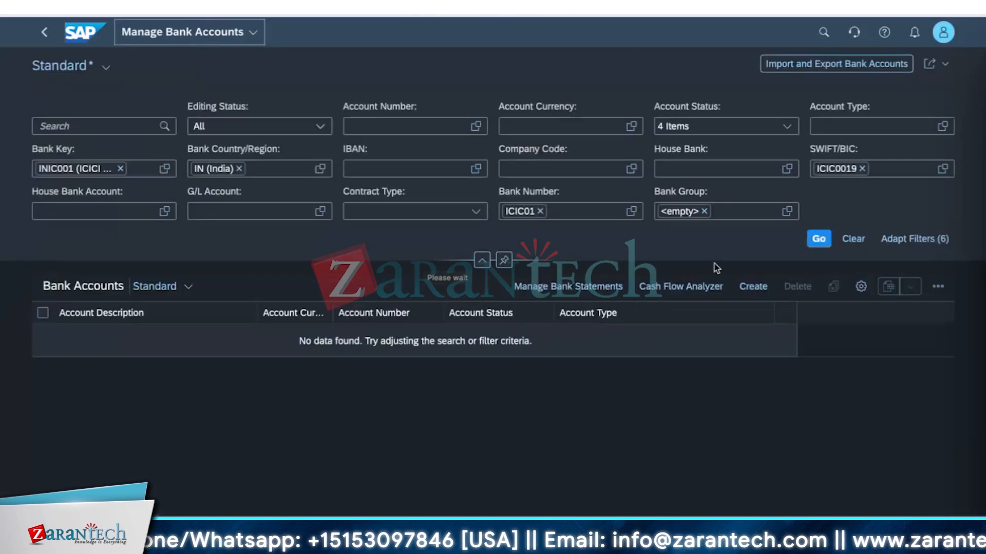
left_click(817, 240)
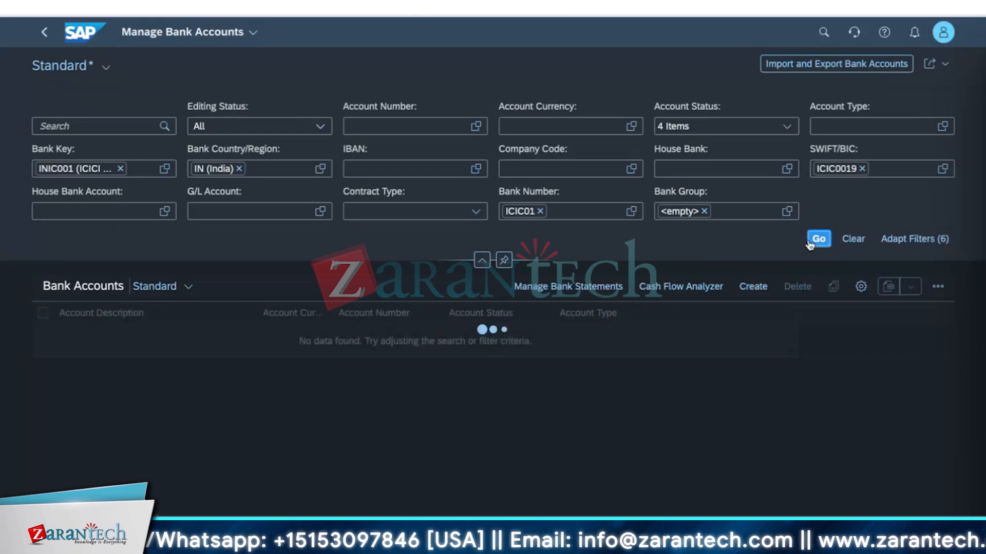
left_click(821, 237)
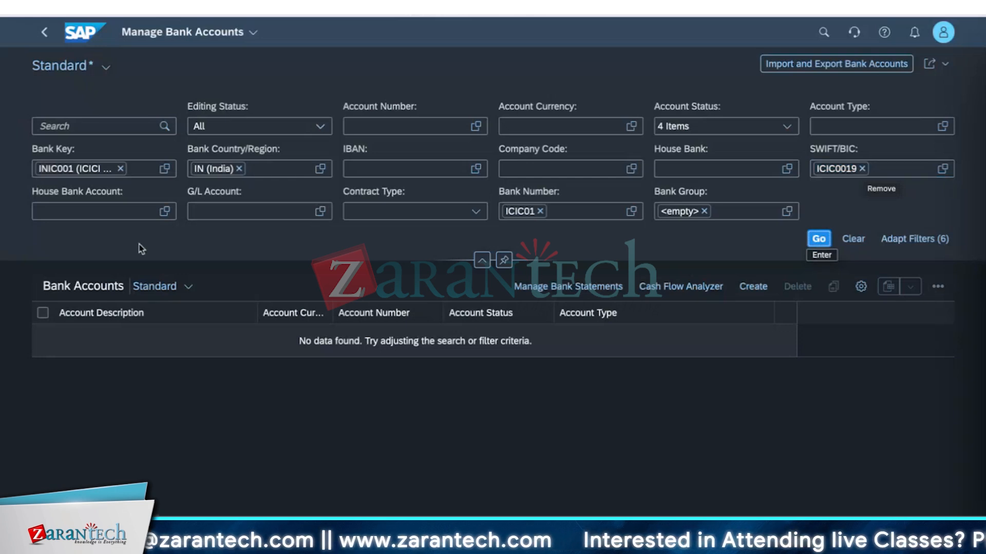
- Remove the Bank Key, Bank Country/Region, Bank Number, SWIFT/BIC and Bank Group filters and list the bank accounts again
left_click(121, 168)
left_click(239, 168)
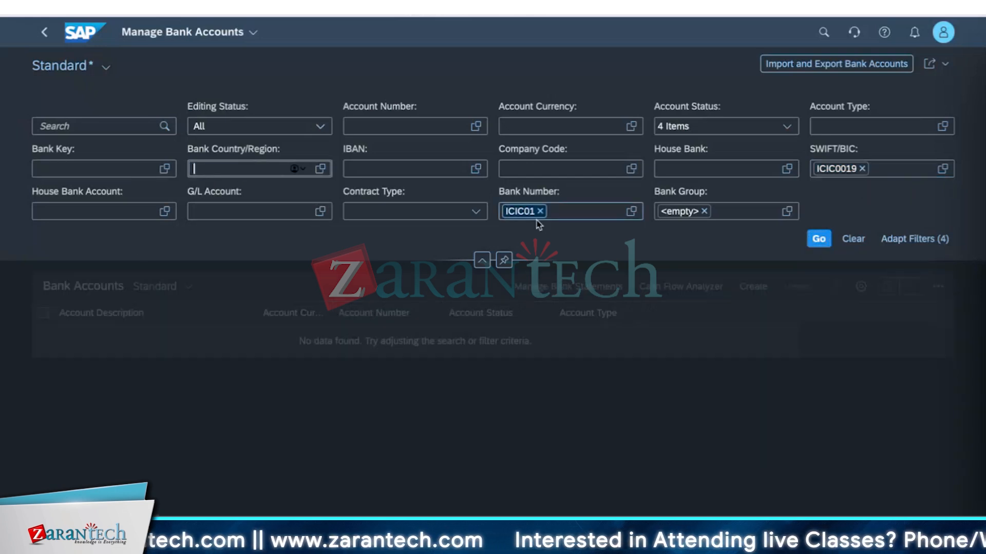
left_click(541, 212)
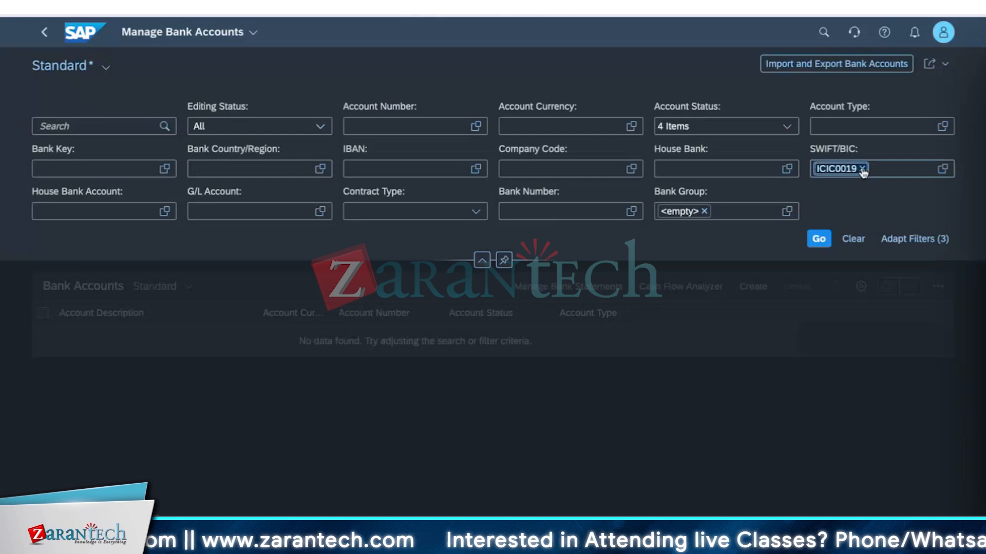
left_click(862, 169)
left_click(704, 211)
left_click(815, 241)
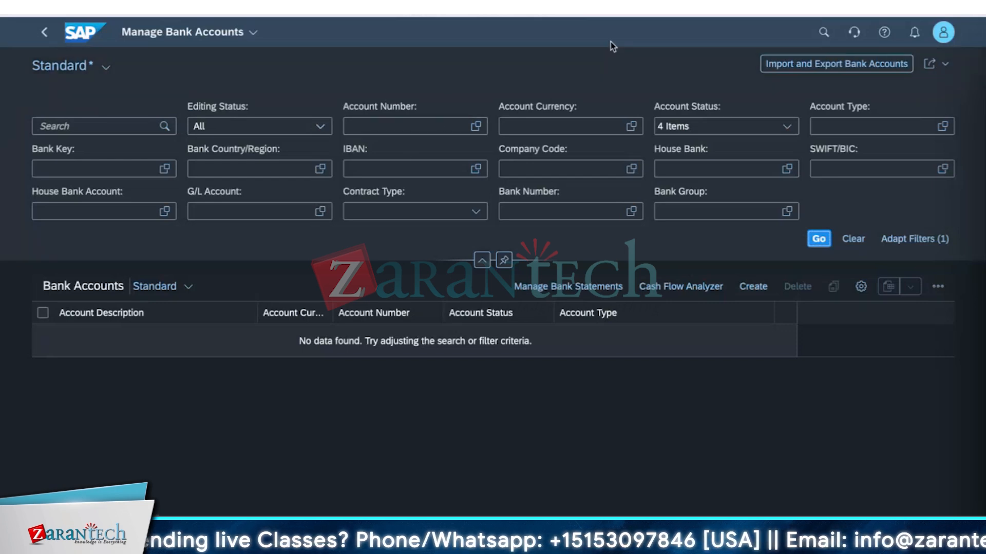
- Reopen Manage Bank Accounts, list all bank accounts without an account status filter, and open the draft current account in INR
left_click(822, 32)
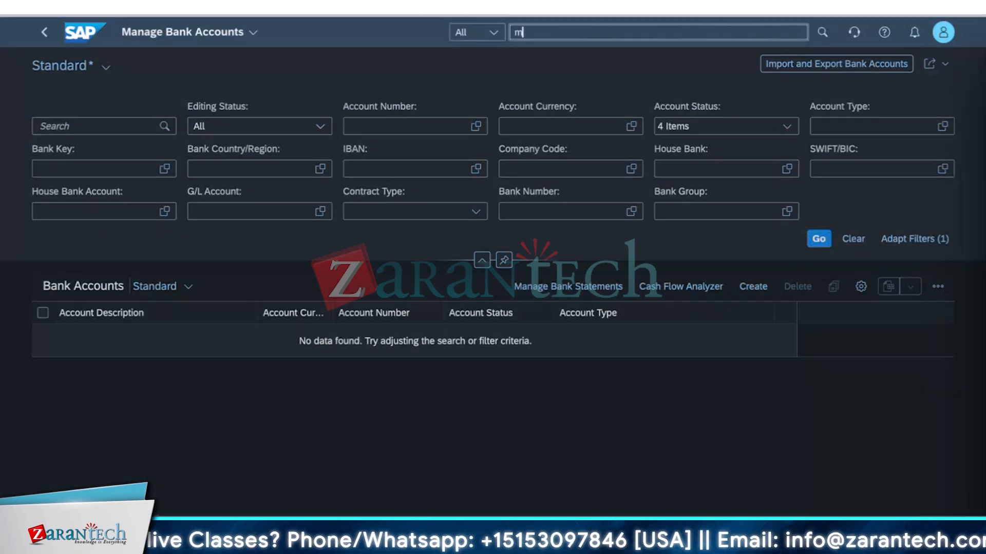
type("manage bank")
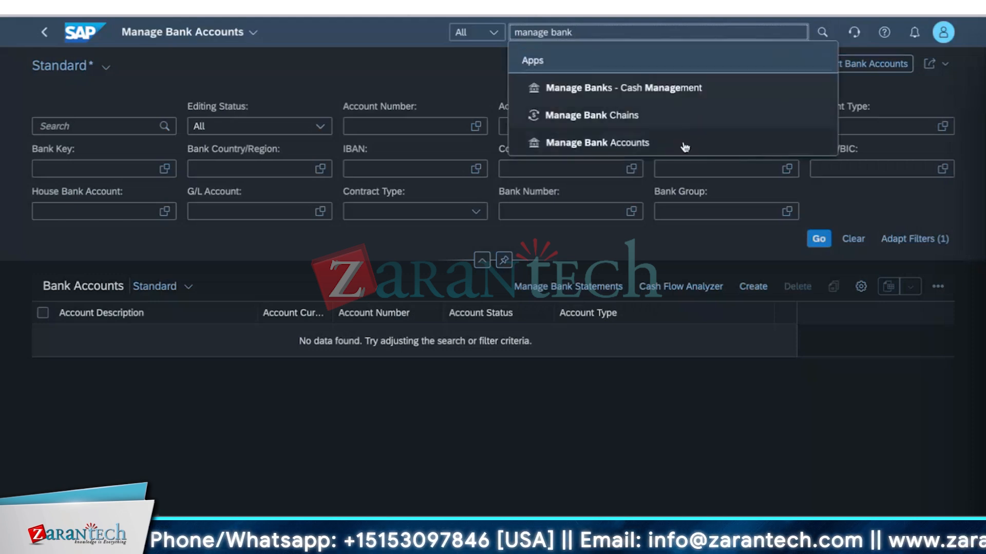
left_click(683, 143)
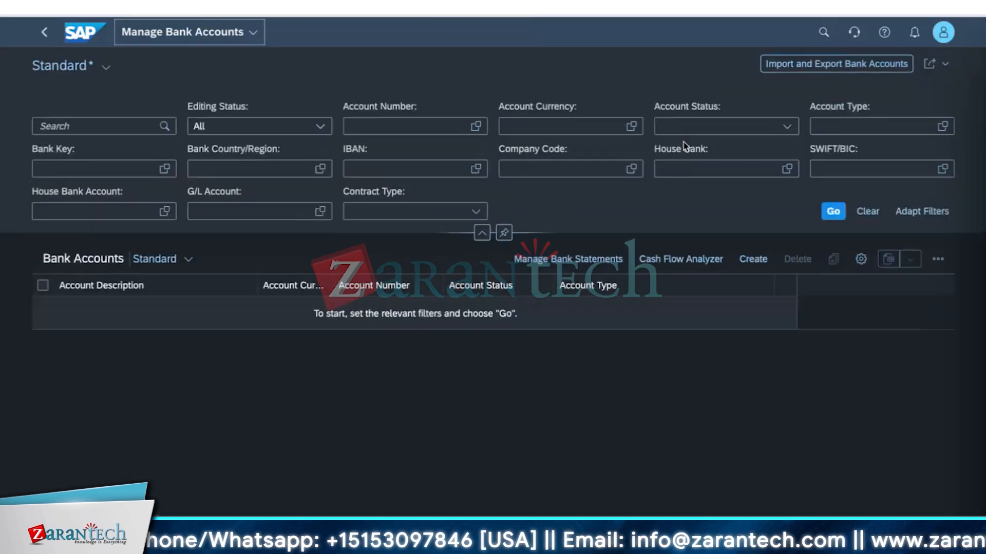
left_click(832, 211)
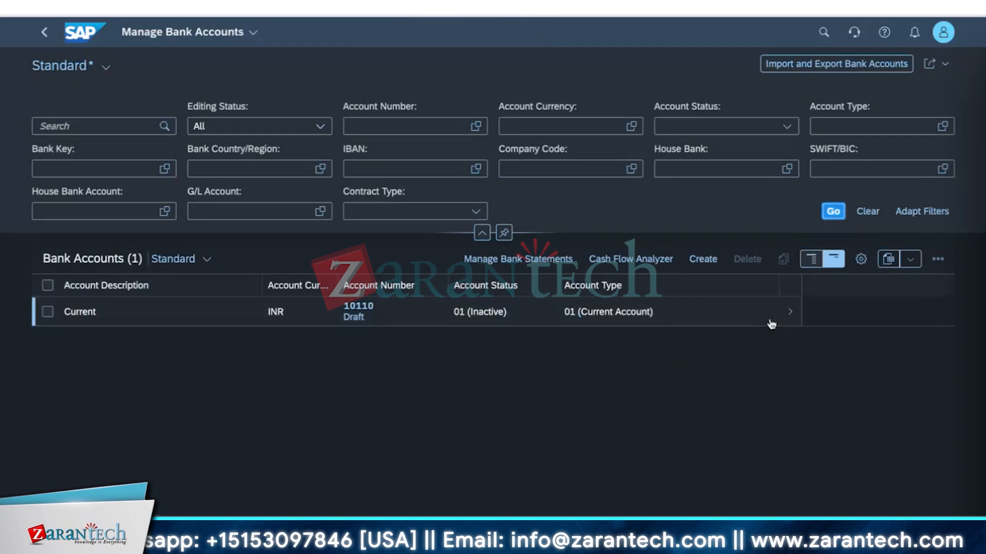
left_click(793, 319)
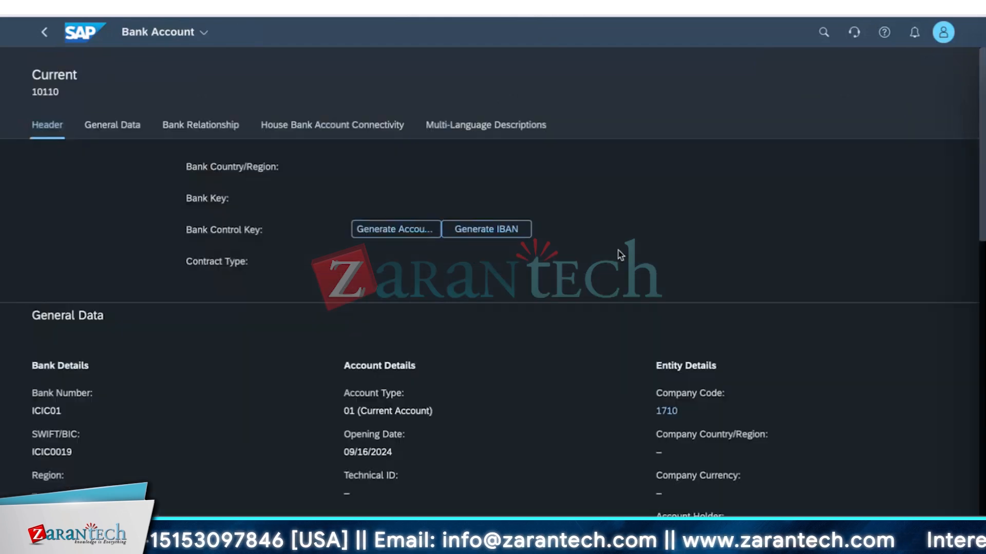
- Enter house bank HBIC9 in the existing house bank account connectivity row of company code 1710
scroll(365, 416, "down", 2)
scroll(366, 417, "down", 10)
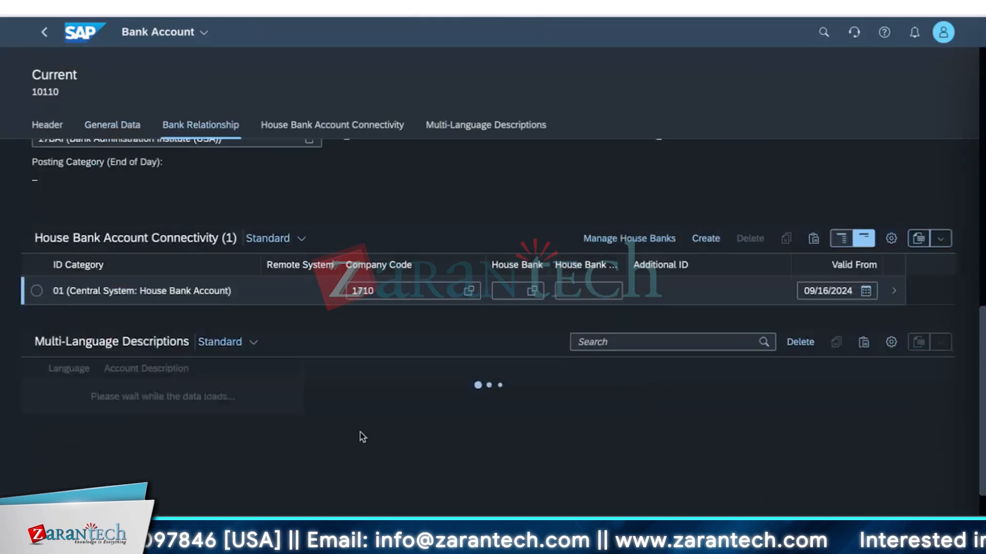
left_click(532, 291)
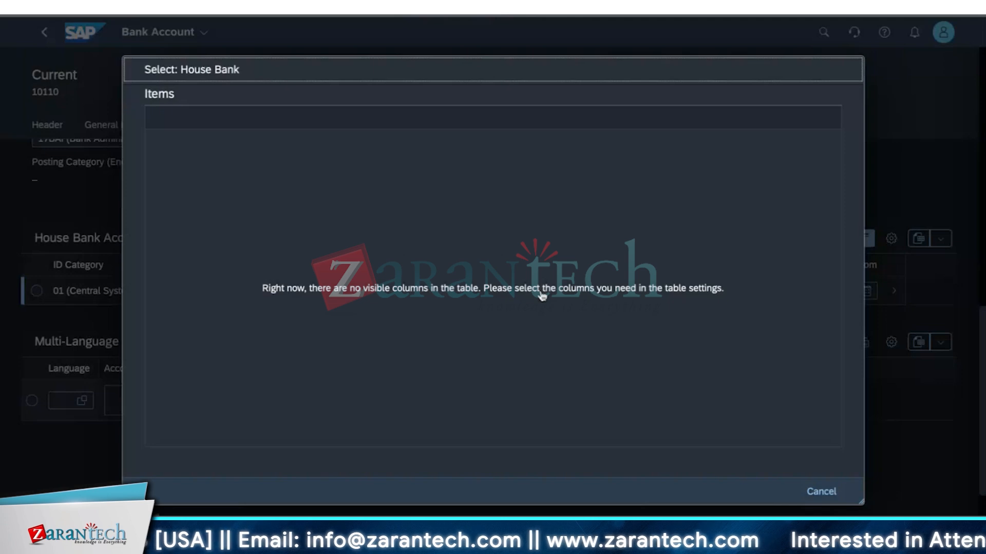
left_click(820, 491)
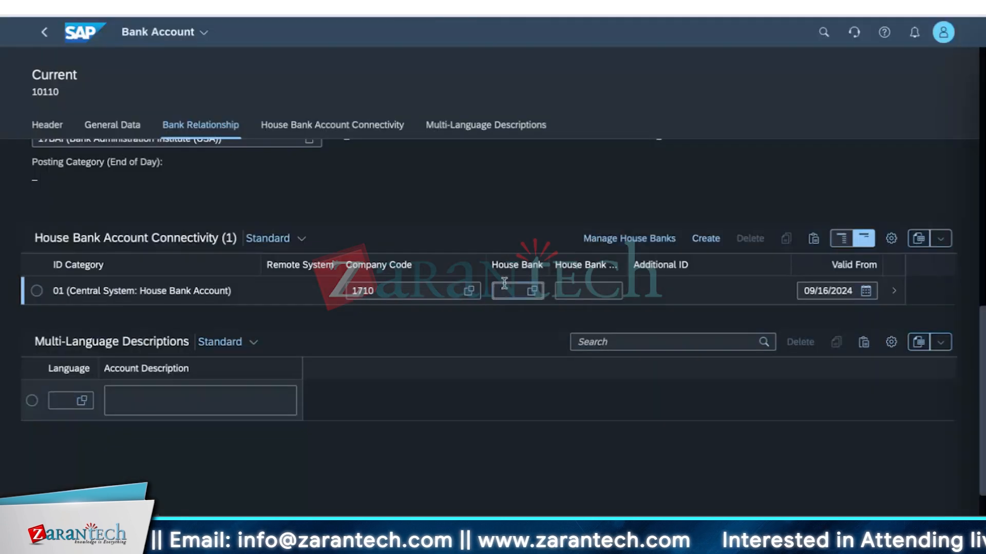
left_click(504, 283)
type("HBIC")
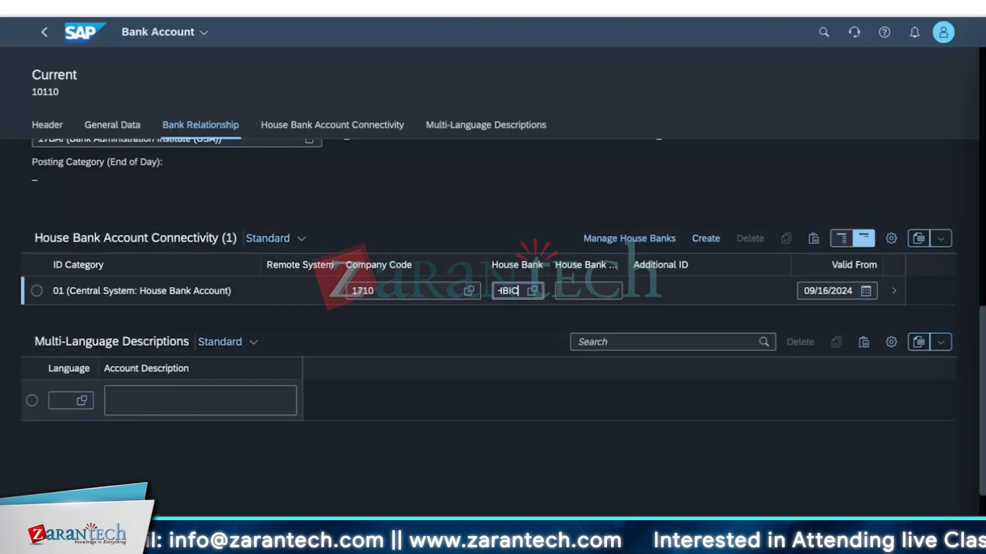
type("9")
key("Return")
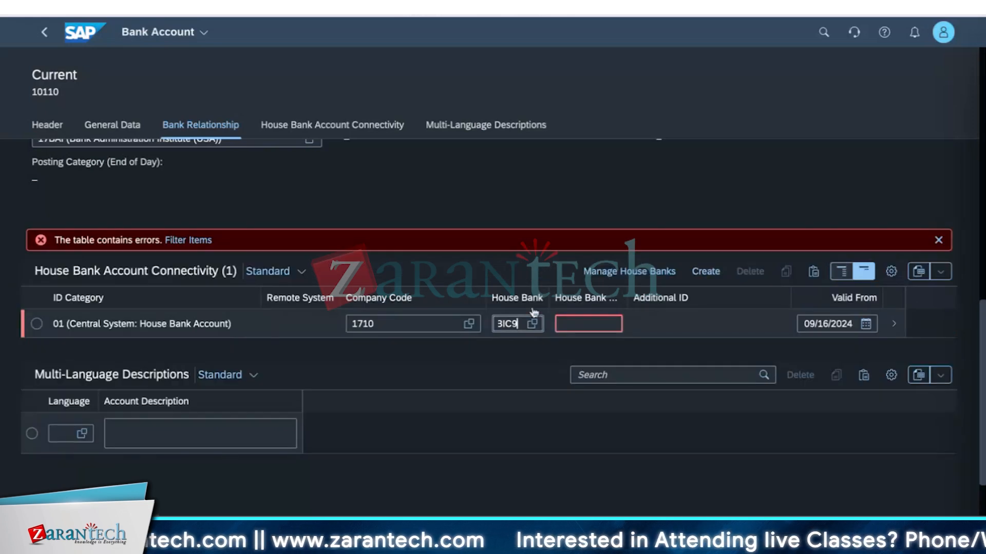
- Delete the existing house bank account connectivity and create a new one for company code 1710 with house bank HBIC9
left_click(92, 325)
left_click(747, 271)
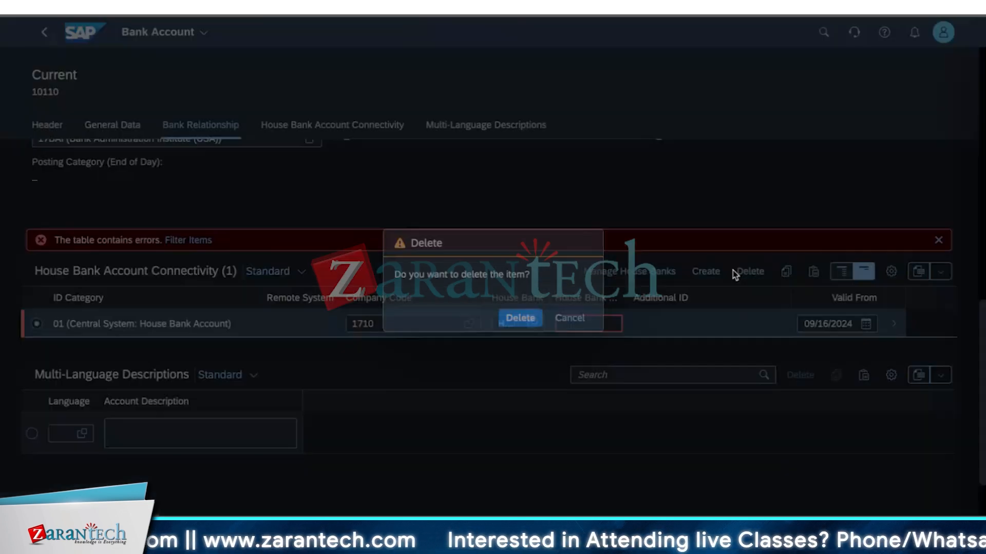
left_click(537, 321)
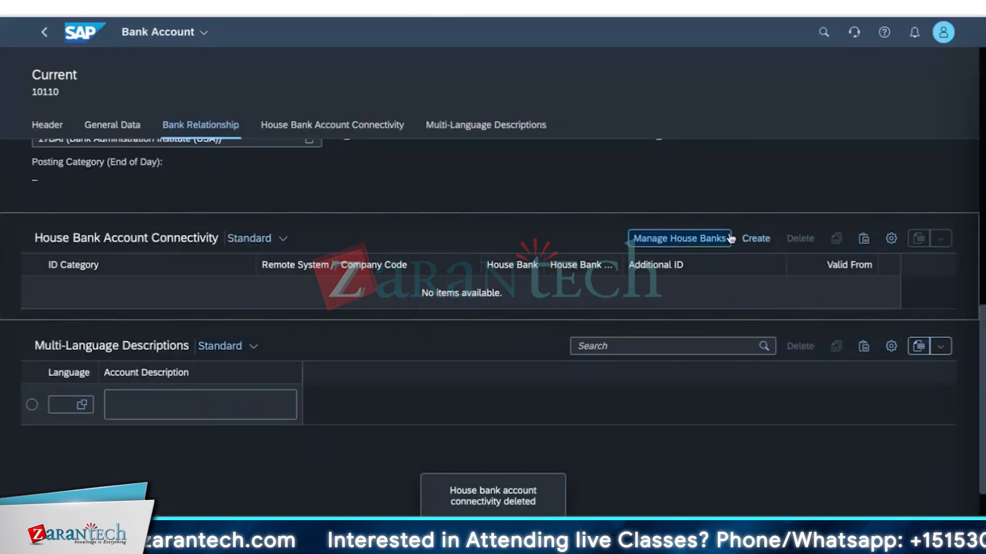
left_click(752, 238)
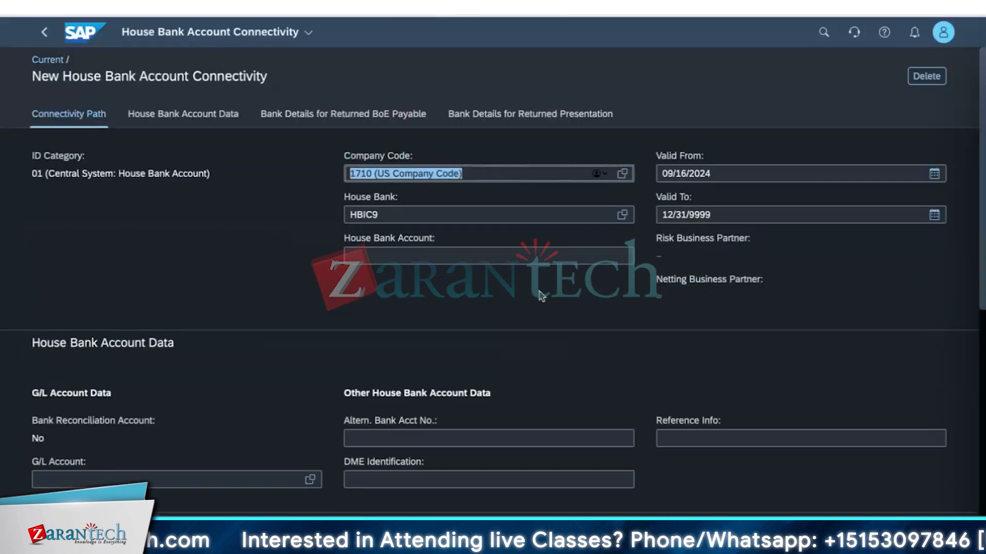
left_click(494, 190)
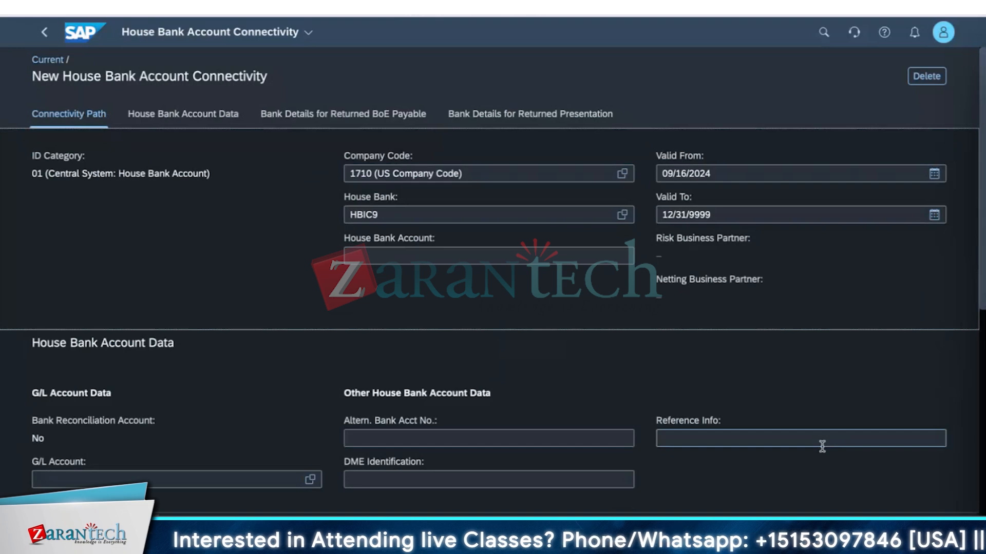
left_click(925, 532)
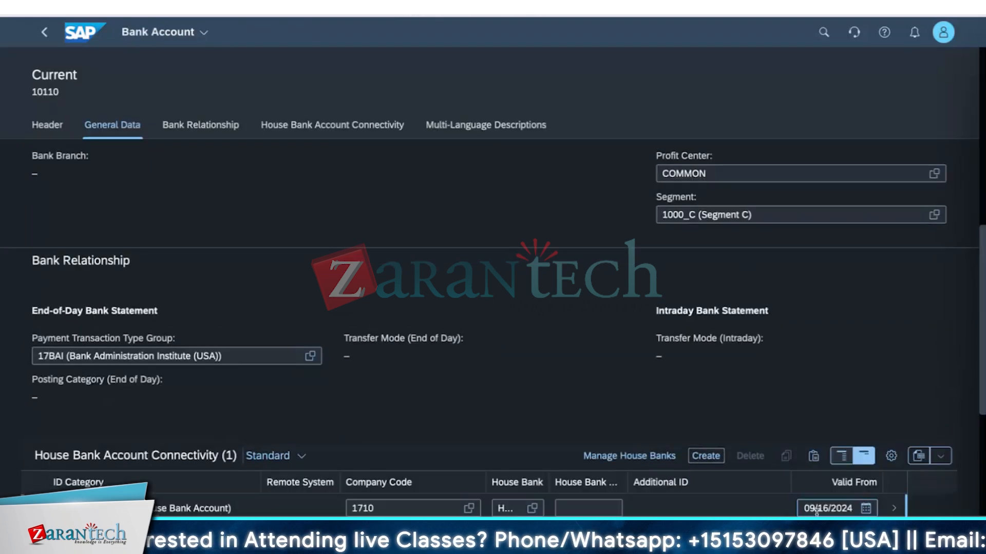
- Set the house bank account ID to HB101 in the connectivity row and save the bank account
scroll(516, 410, "down", 3)
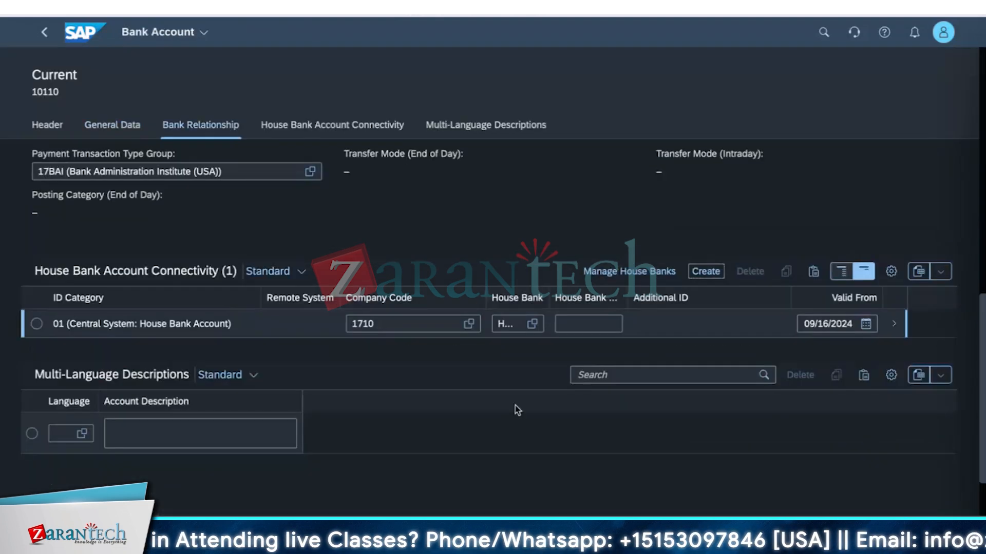
scroll(517, 410, "down", 2)
left_click(867, 531)
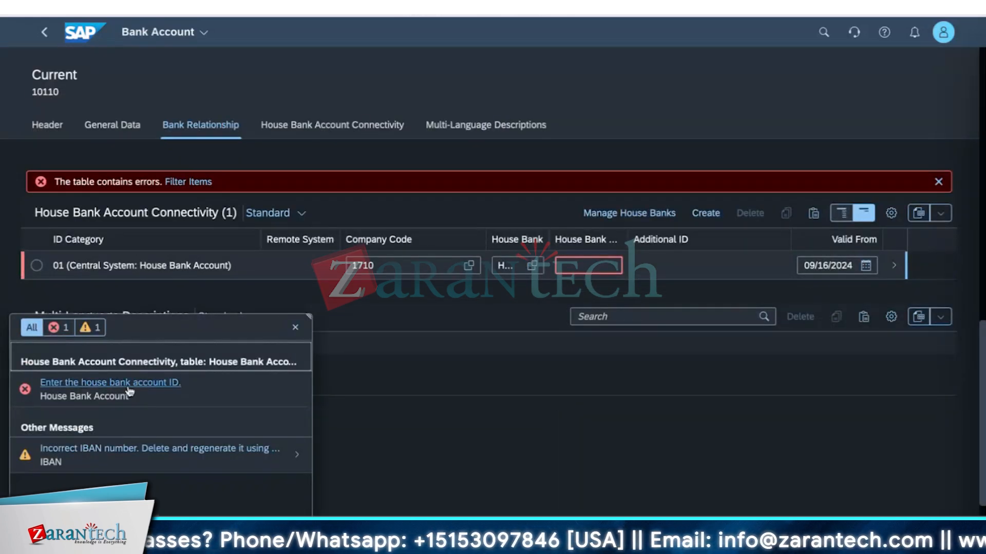
left_click(583, 265)
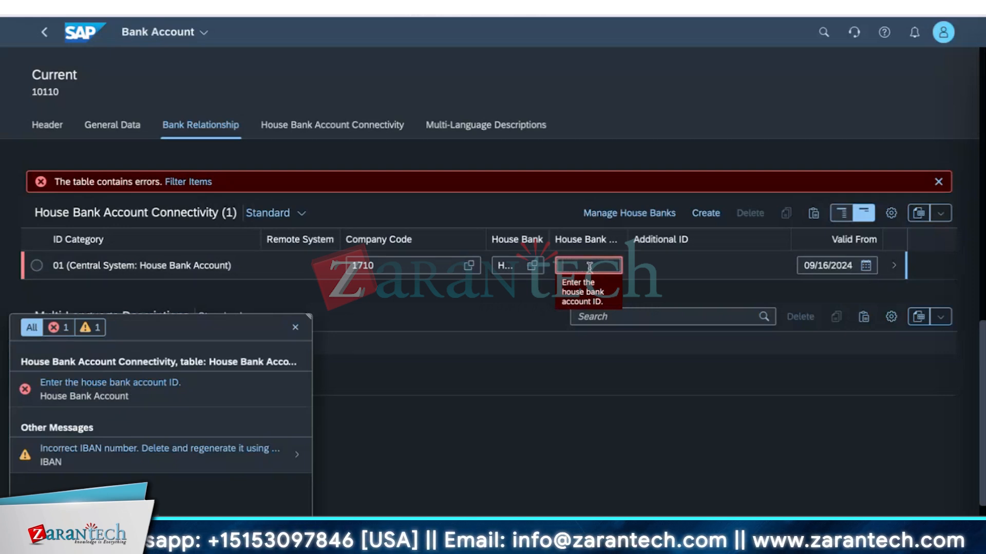
type("HB101")
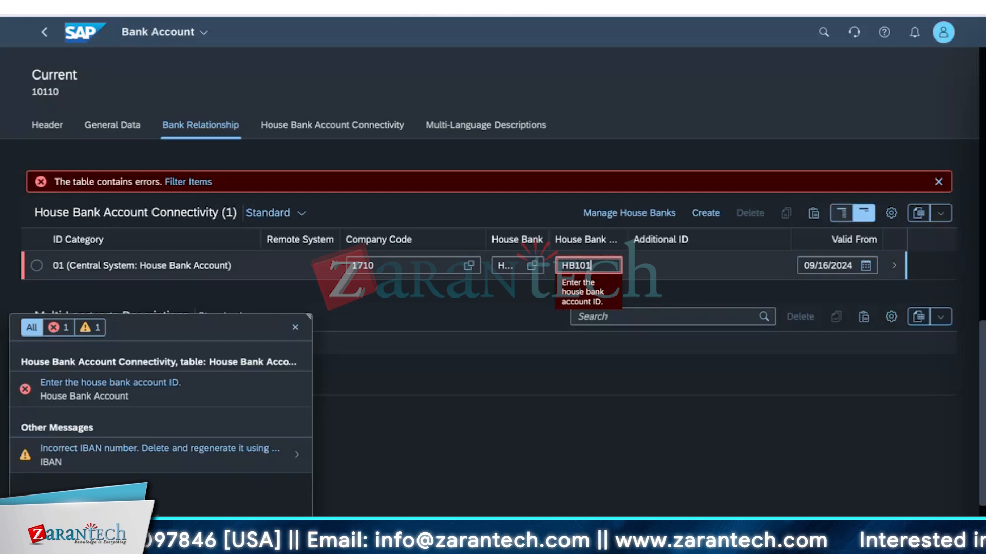
left_click(321, 350)
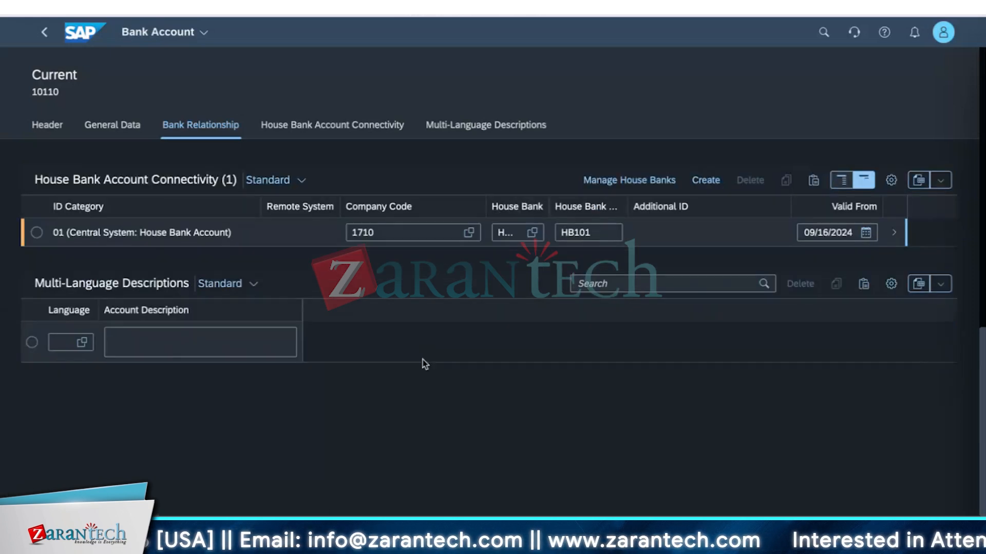
left_click(868, 539)
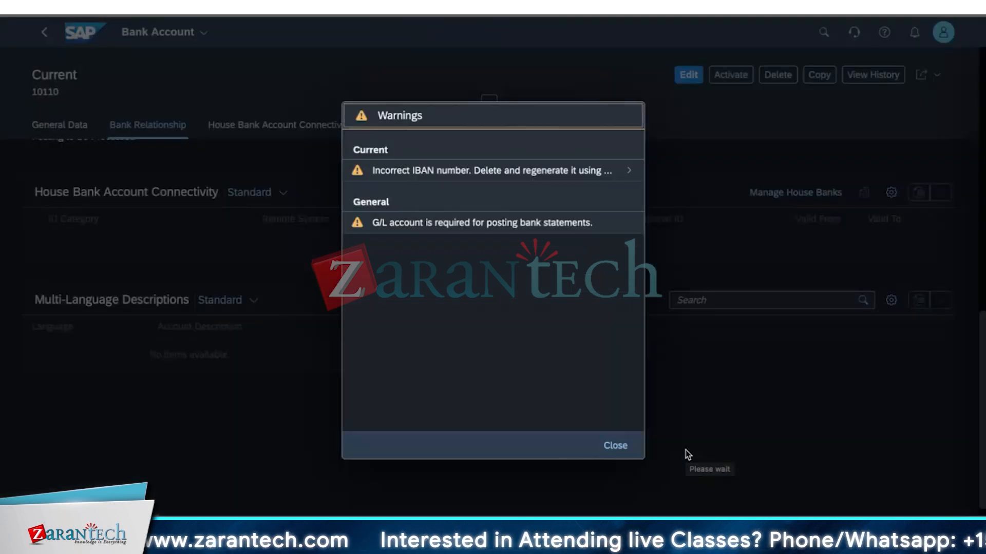
left_click(616, 445)
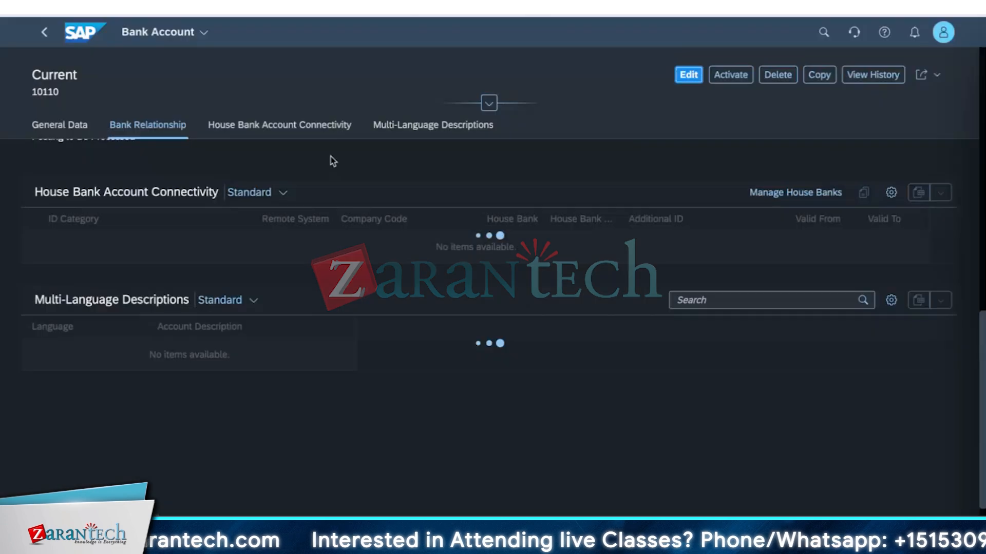
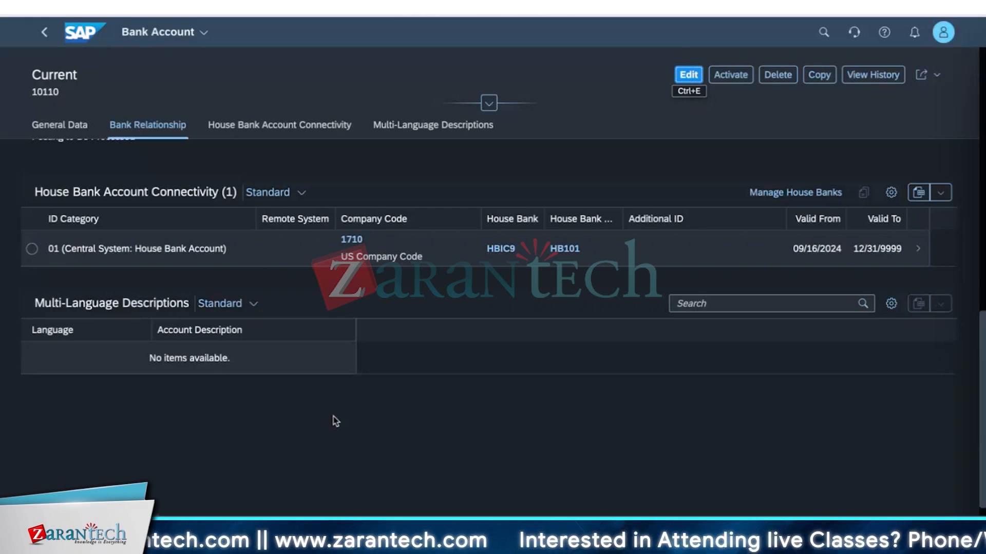
- Activate the saved current account and dismiss the resulting messages
scroll(333, 417, "up", 1)
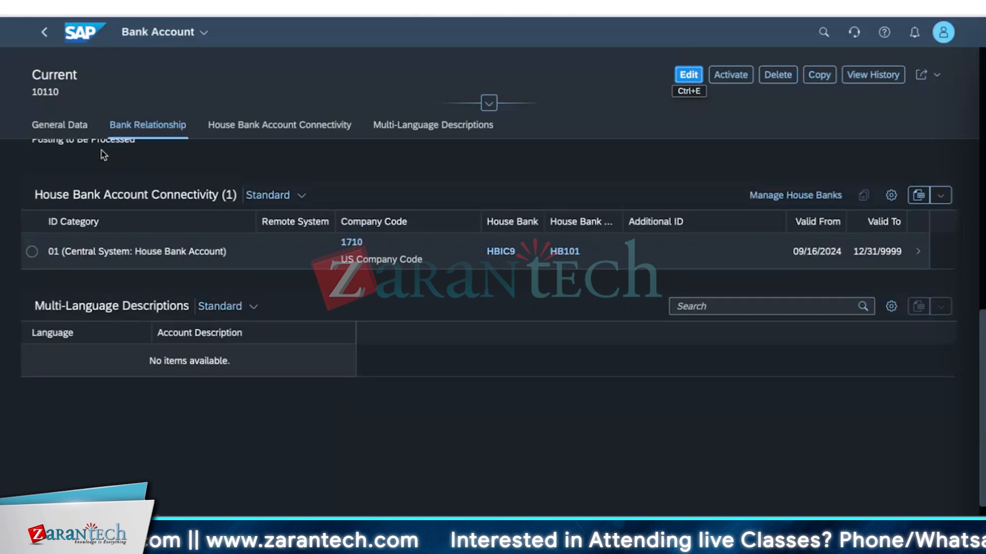
left_click(730, 74)
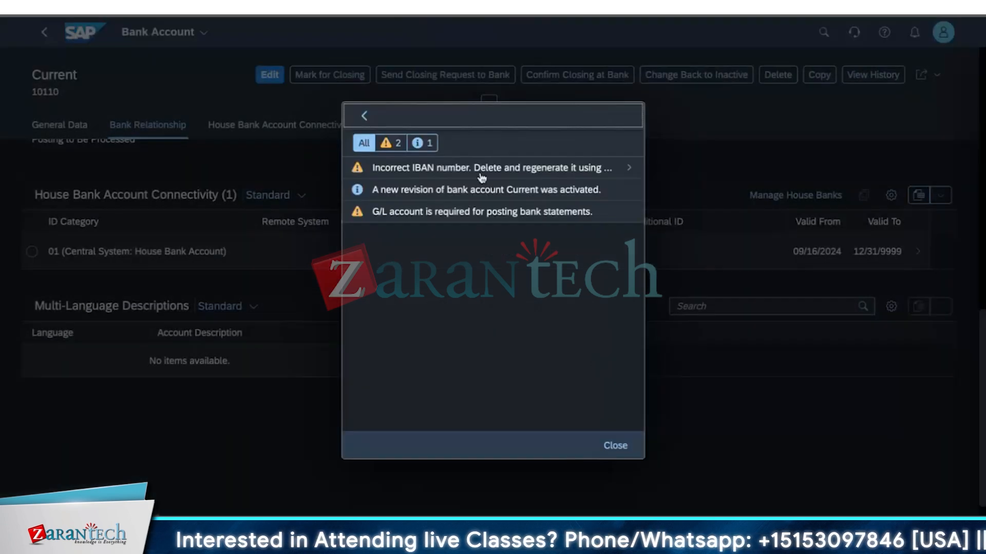
left_click(615, 447)
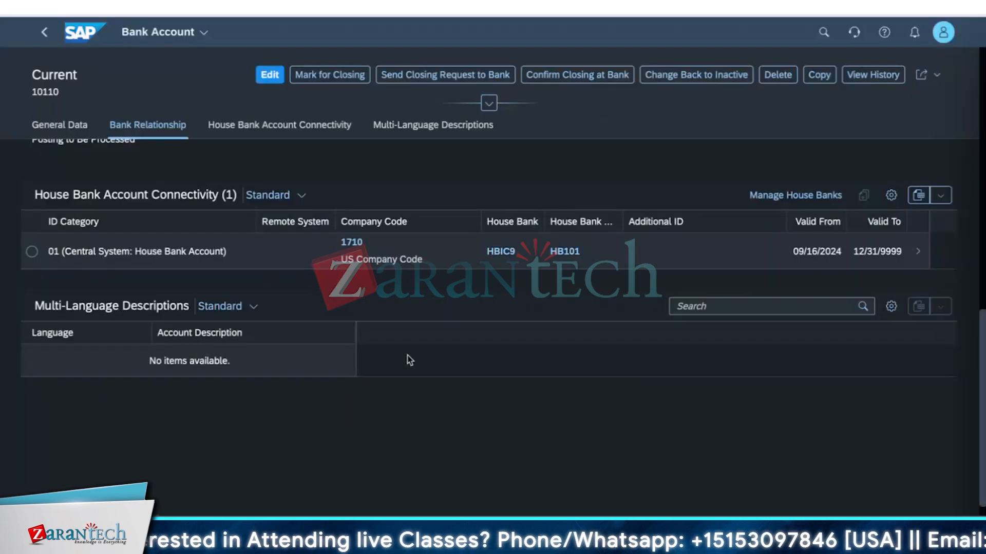
scroll(446, 494, "up", 2)
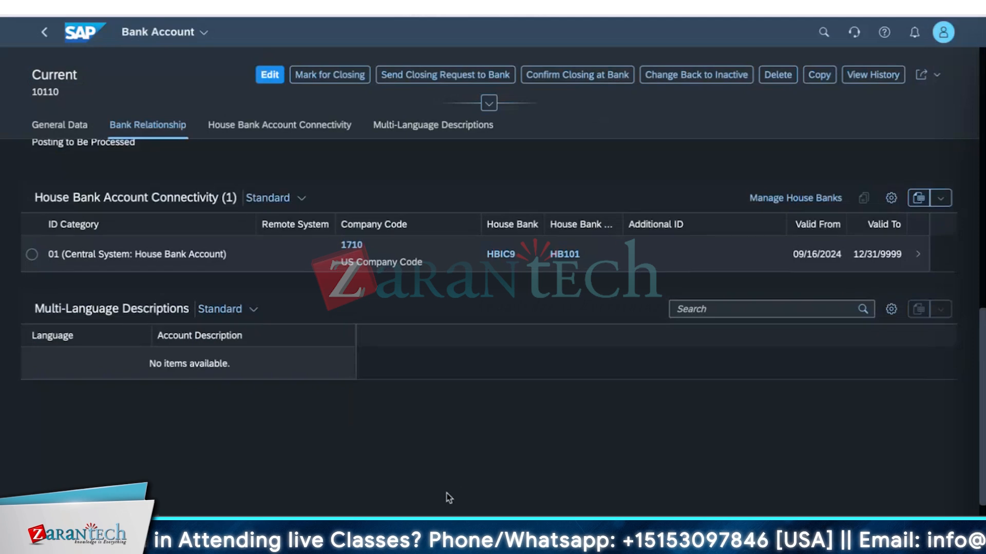
scroll(446, 494, "up", 6)
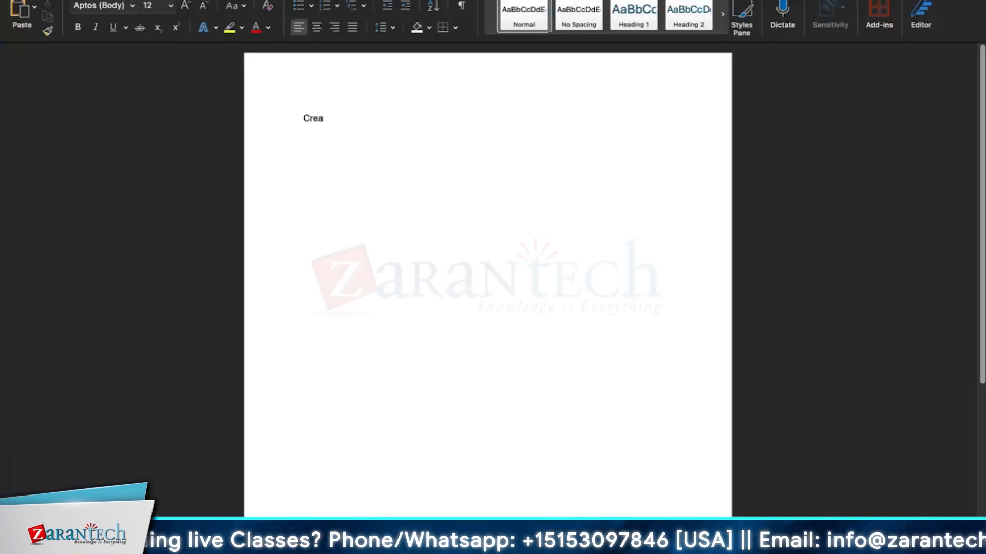
type("te b")
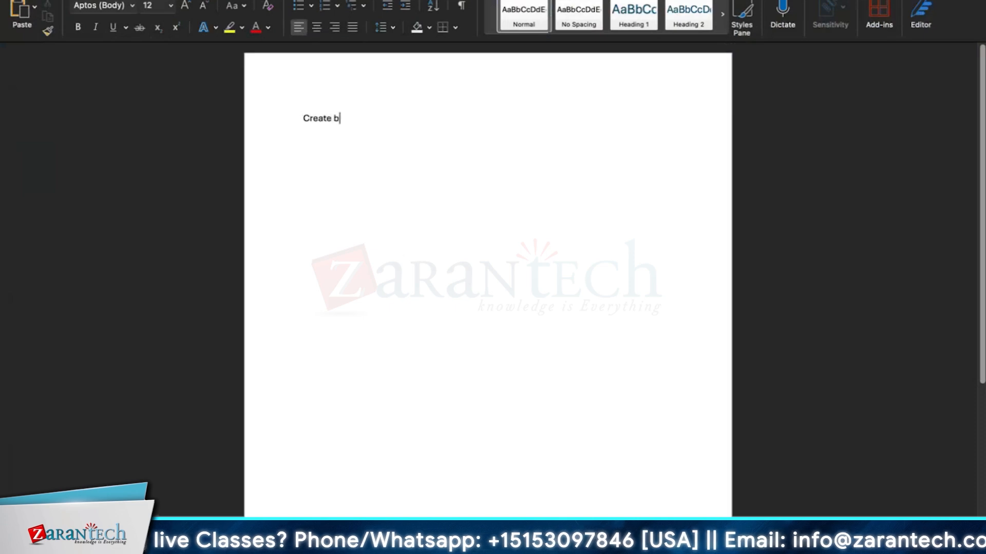
type("ank")
key("BackSpace")
key("BackSpace")
key("BackSpace")
key("BackSpace")
key("BackSpace")
key("BackSpace")
key("BackSpace")
key("BackSpace")
key("BackSpace")
key("BackSpace")
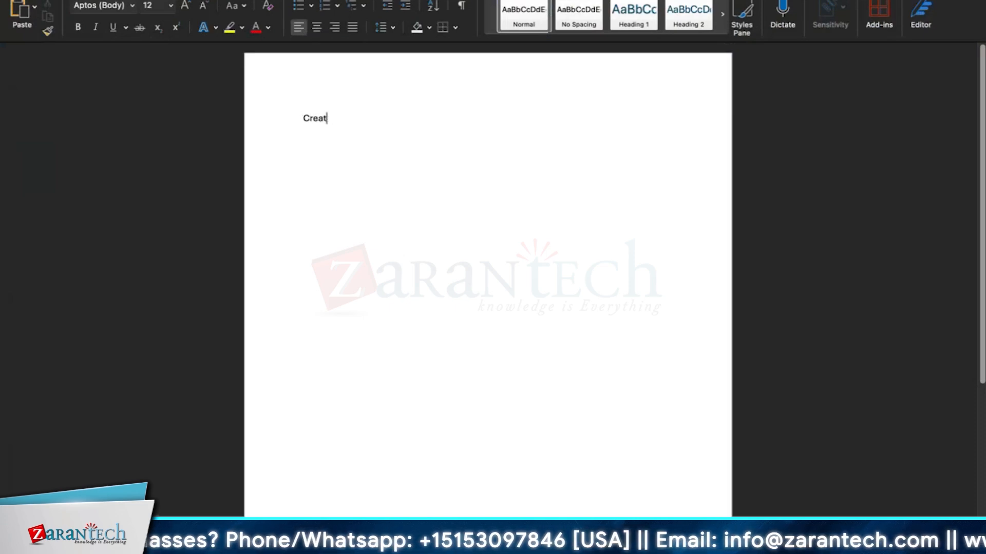
key("BackSpace")
- Replace the started word in the document with "Manage Banks APP --> Creating Bank Master data ->" as the beginning of the process summary
type("Manage ")
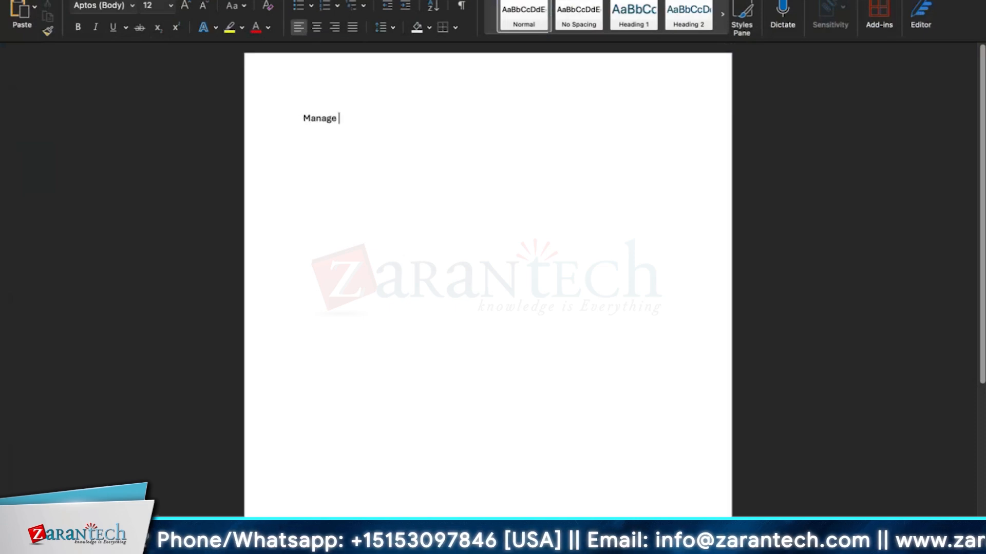
type("Banks APP ")
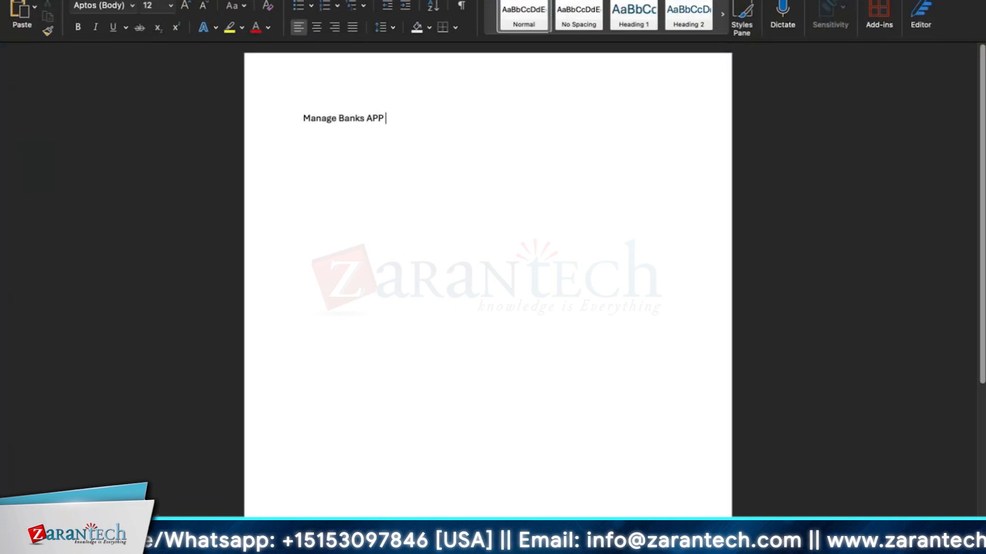
type("--> ")
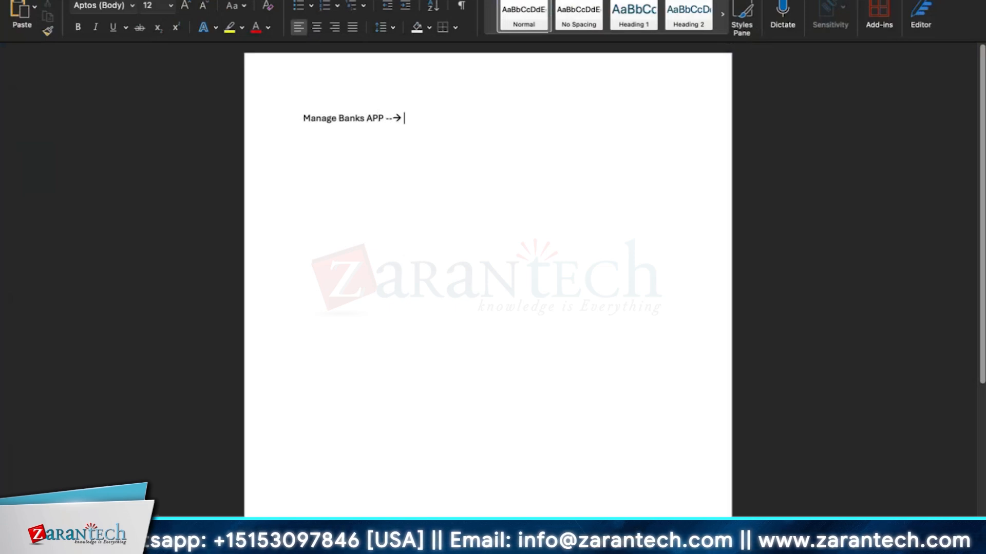
type("Creating ")
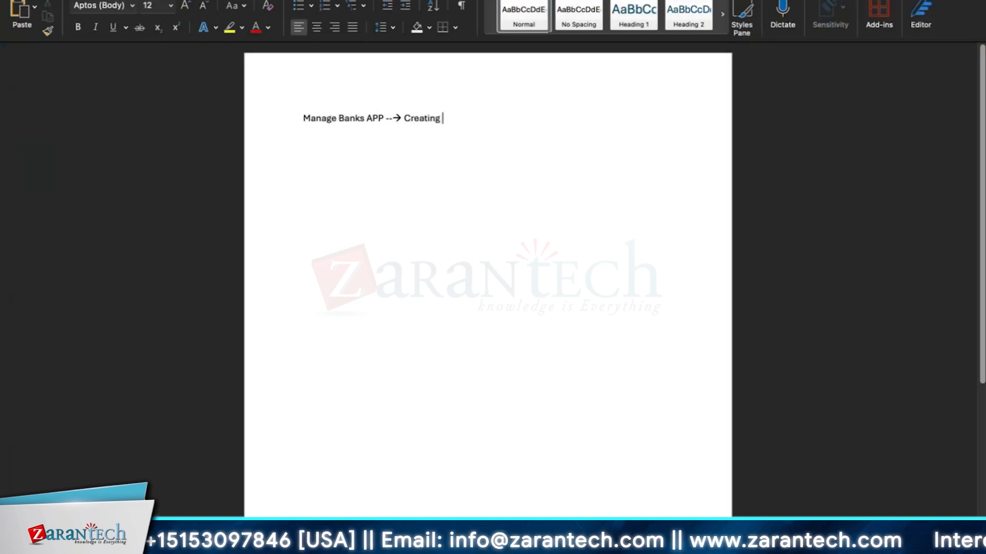
type("Bank Mast")
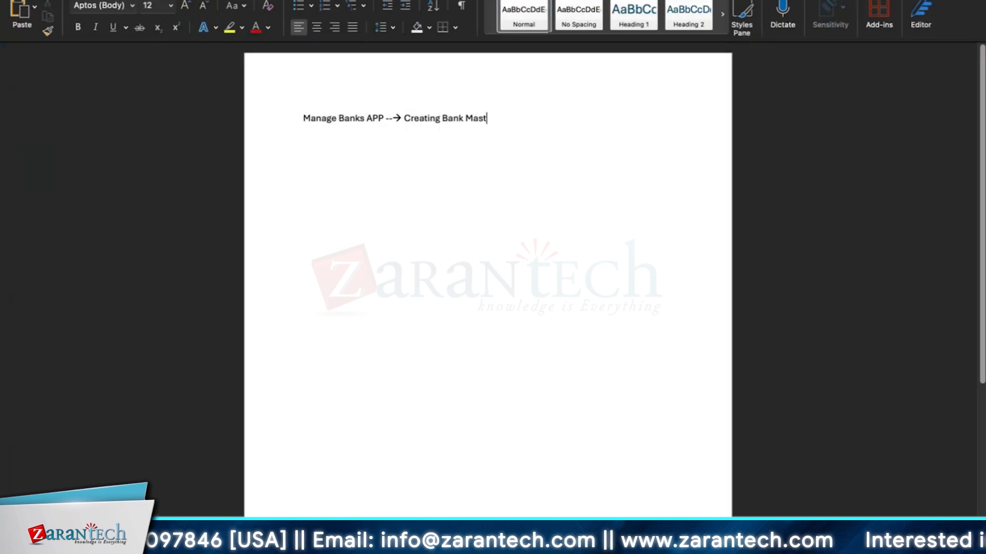
type("er data -")
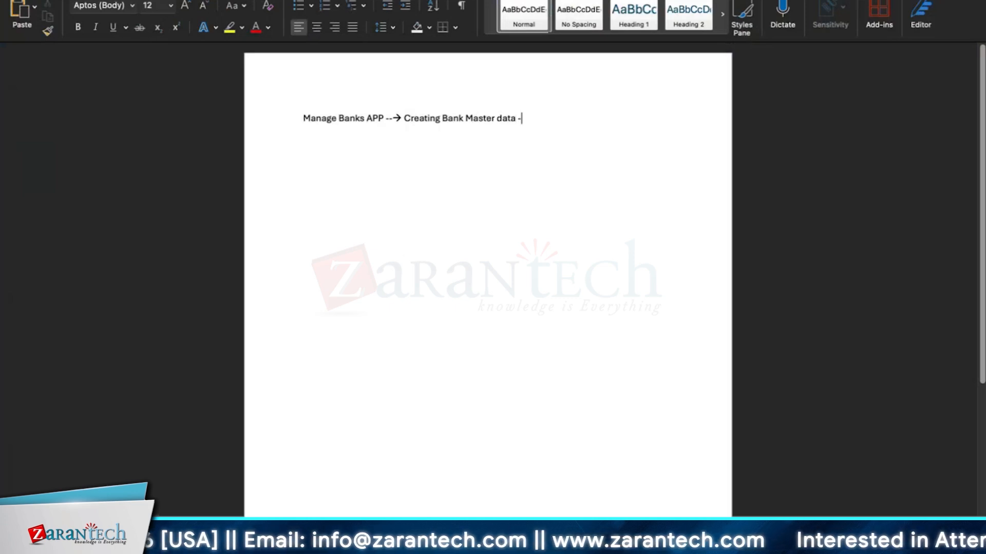
type(">")
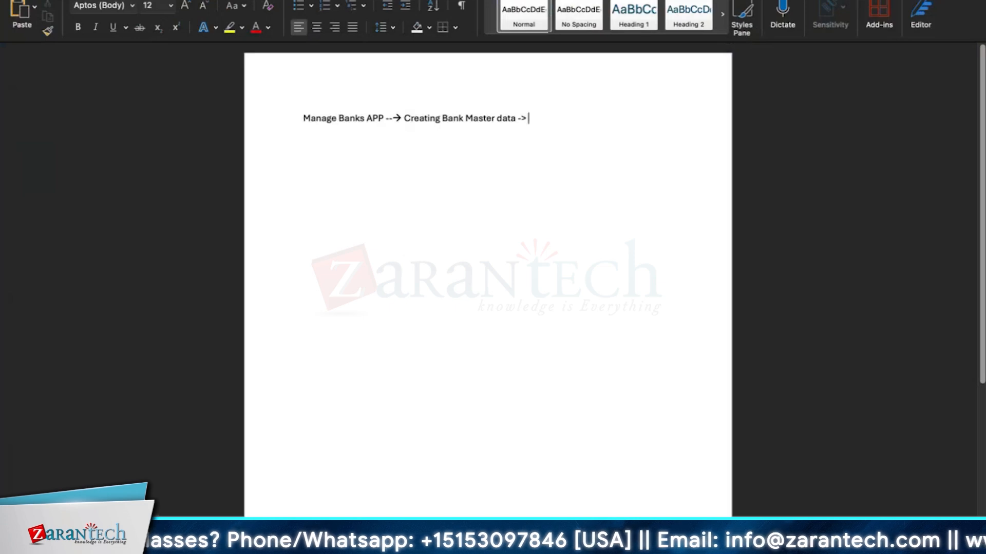
- Continue the process summary with "Save ->Goto Manage Bank accounts"
type("B")
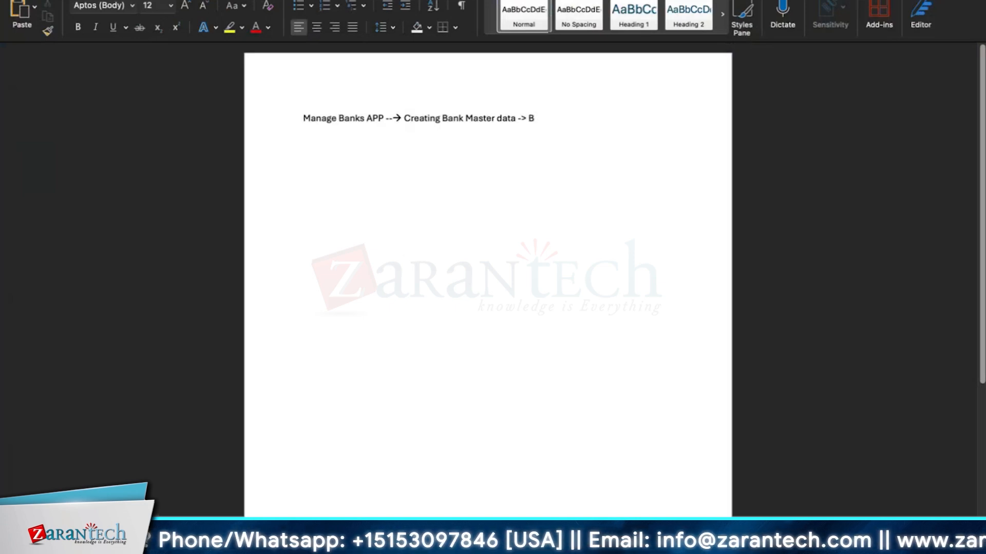
key("BackSpace")
type("Sa")
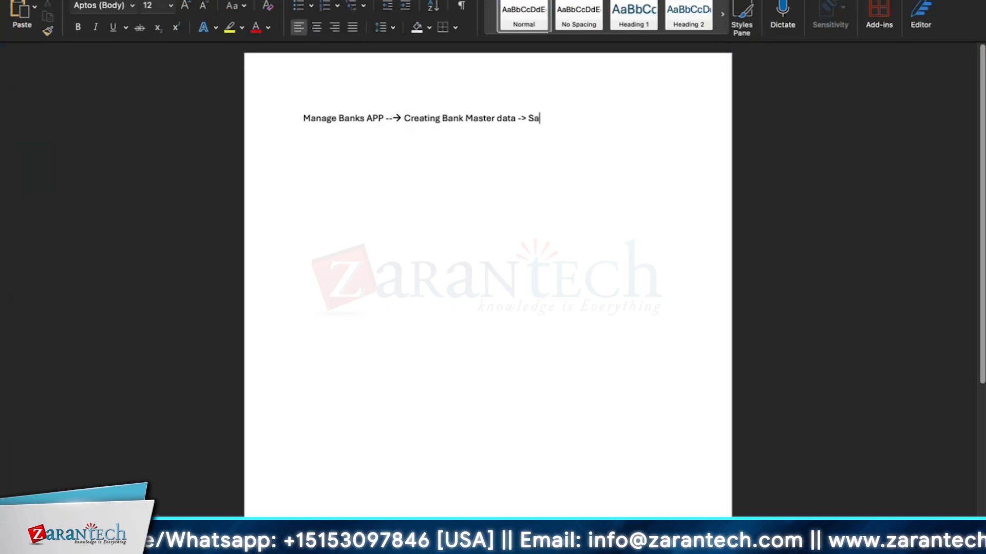
type("ve ->")
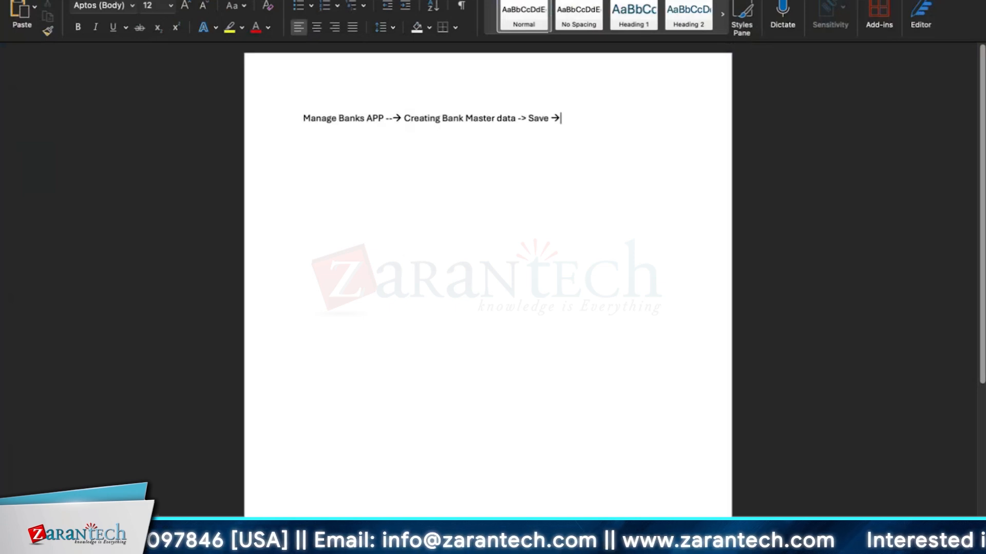
type("Goto")
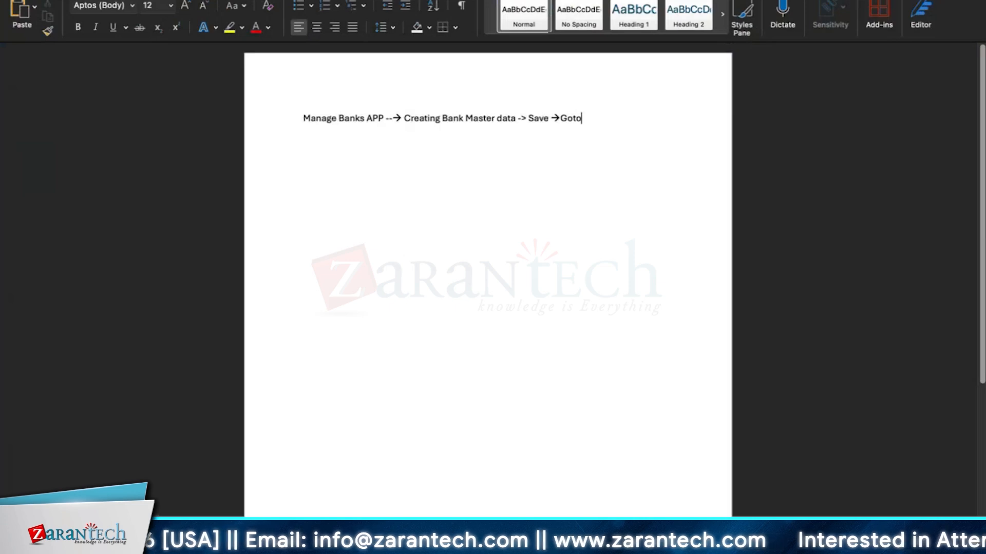
type(" Manage ")
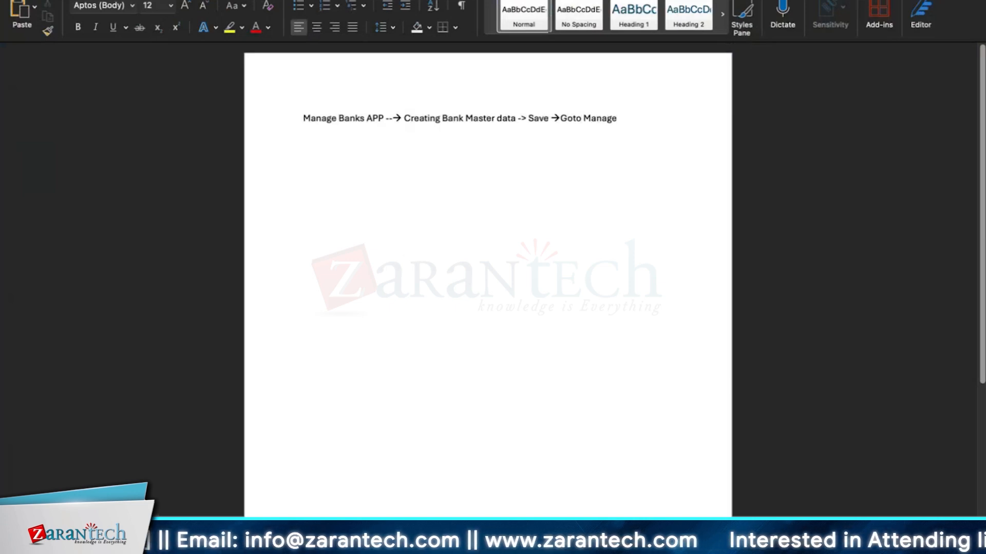
type("Bank accounts")
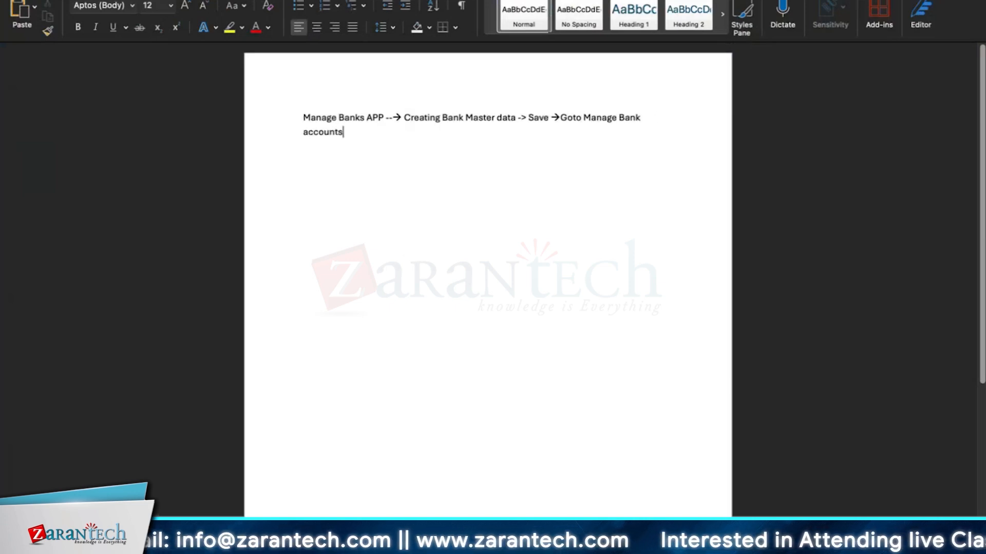
- Add the stage "-> Provide details for Bank accounts ->" to the process summary
type(" -> P")
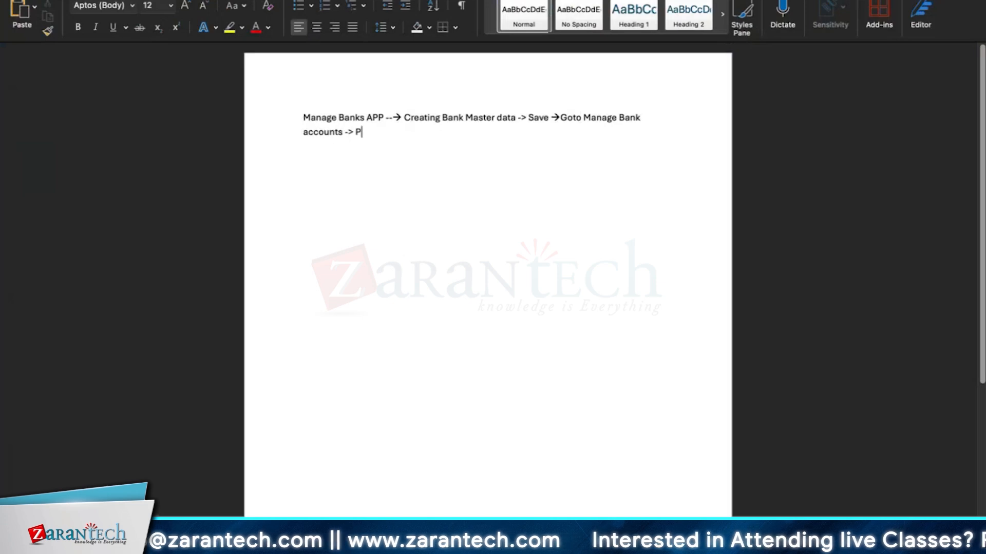
type("rovide details f")
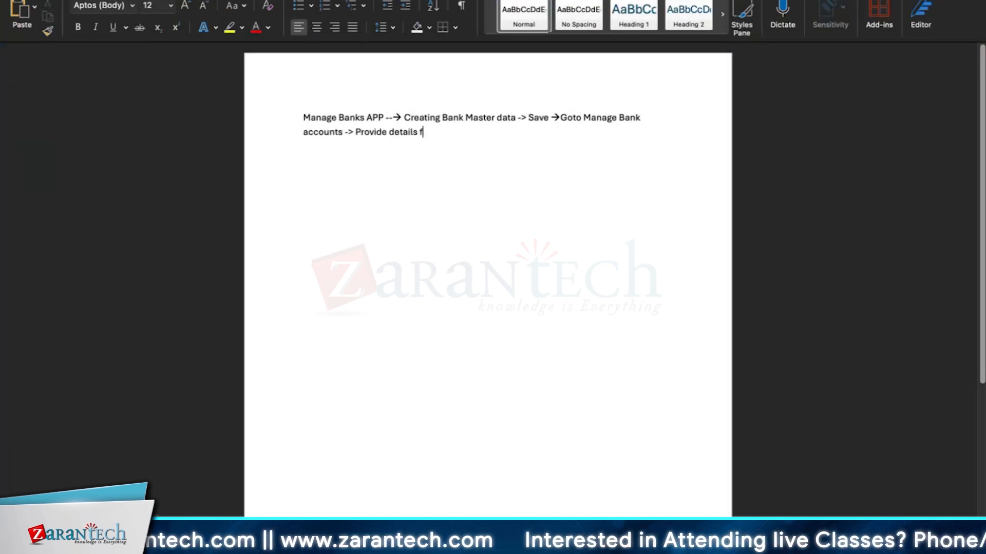
type("or Bank acco")
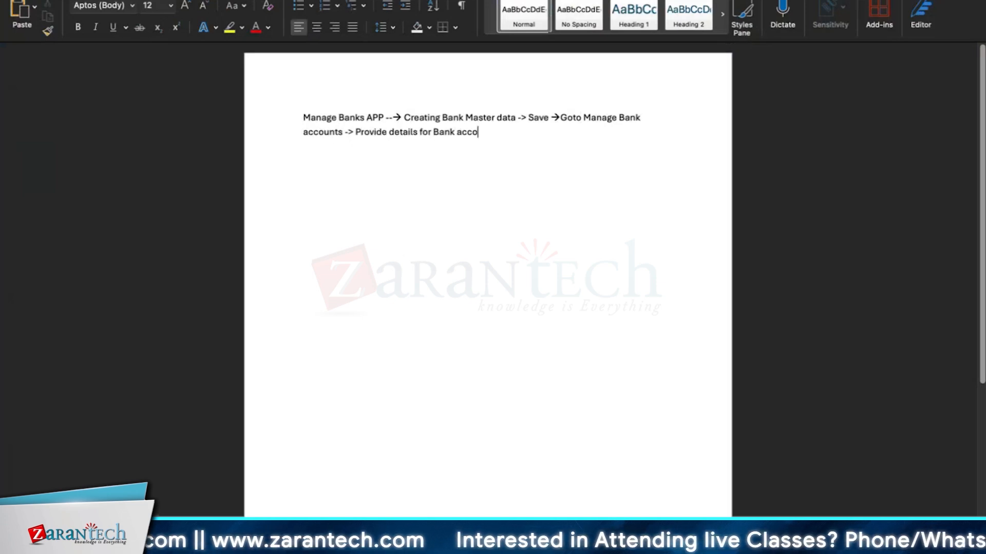
type("unts -> ")
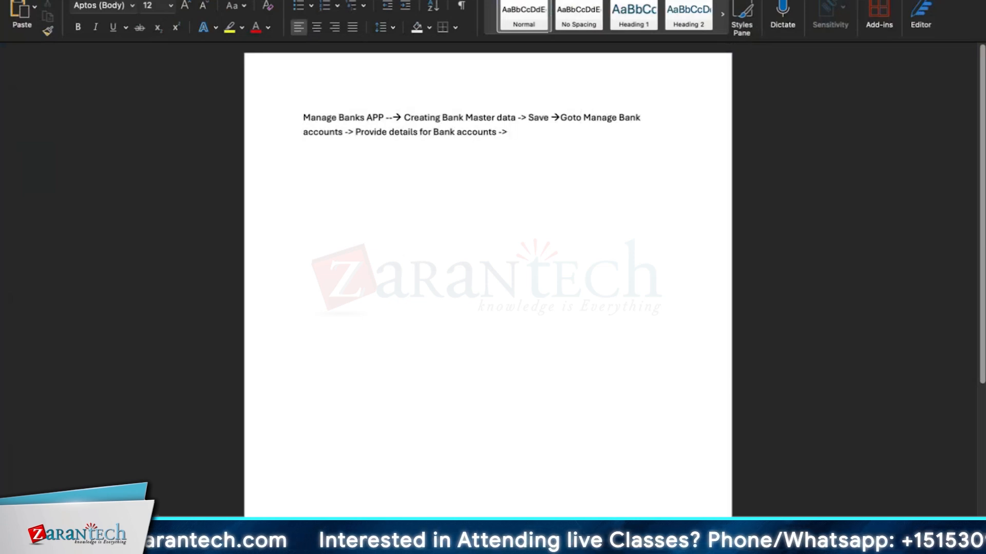
- Add the house bank stage "Manage House bank : Create house bank , Activate ->" to the process summary
type("Manage")
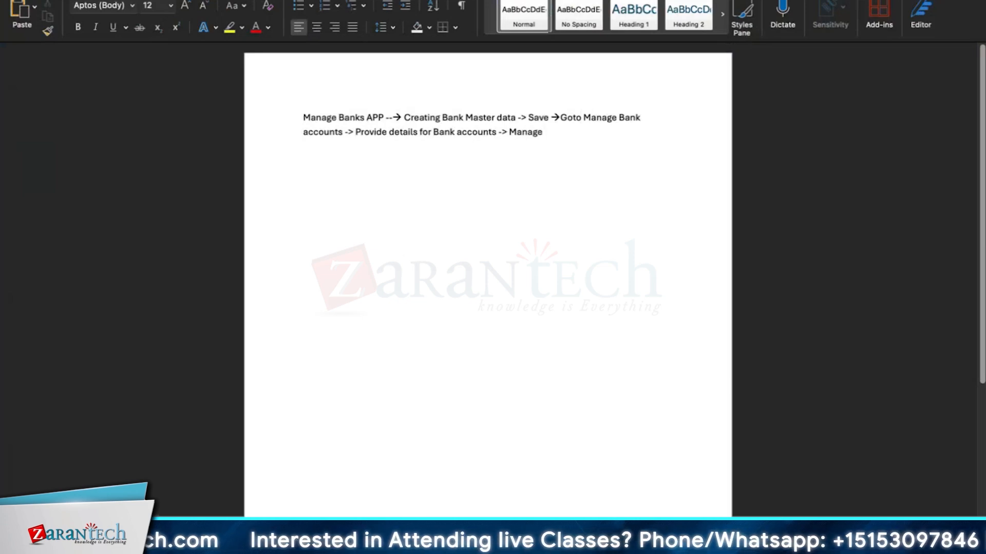
type(" House e")
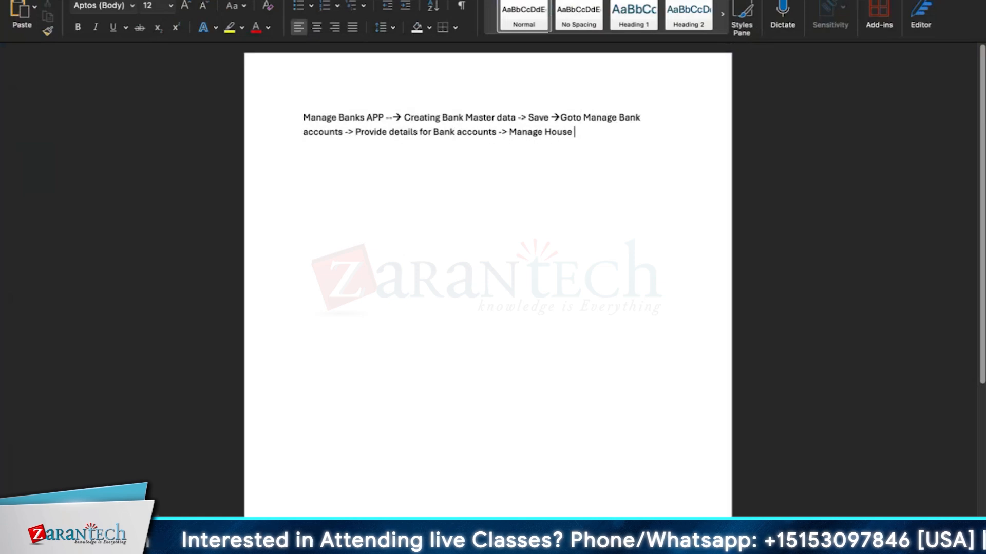
key("BackSpace")
type("bank ")
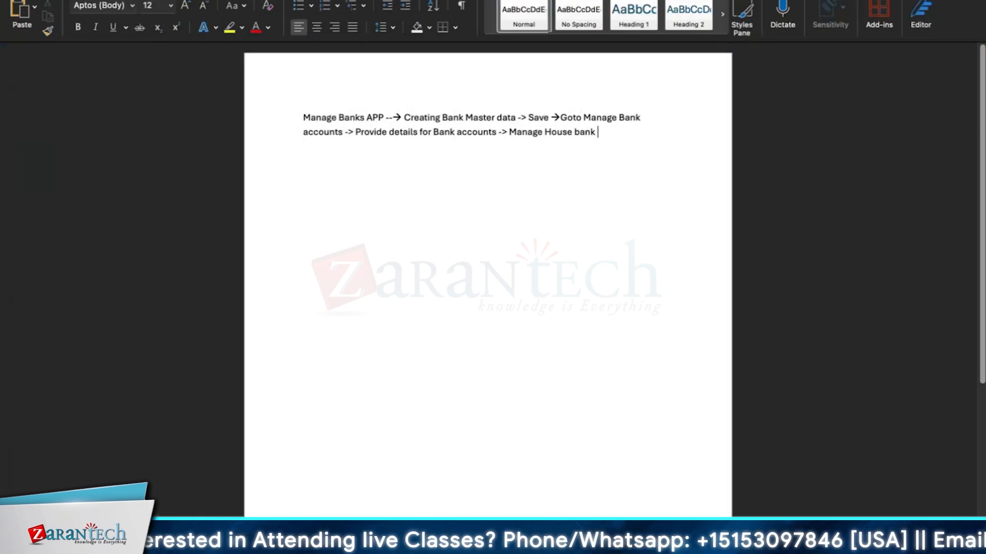
type(": Create house bank ")
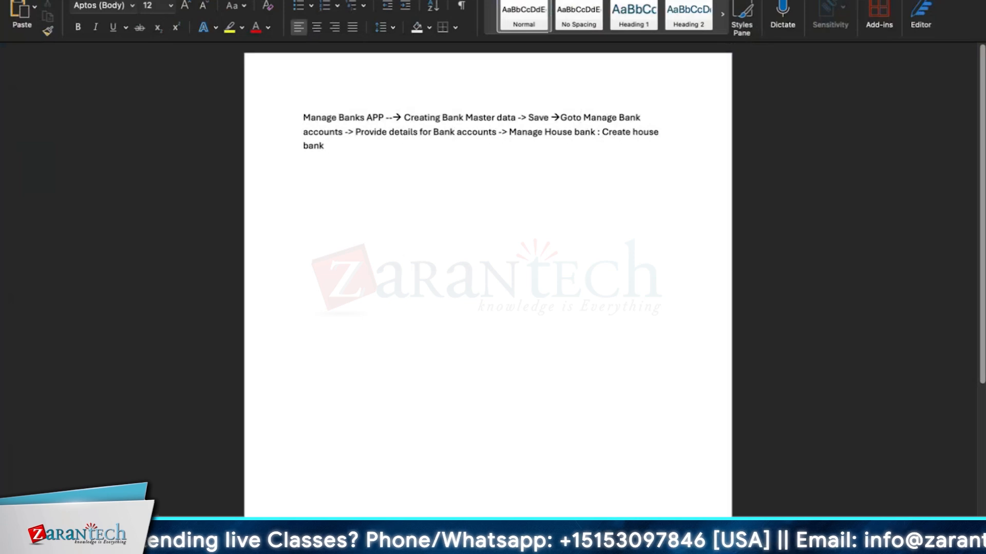
type(", Acti")
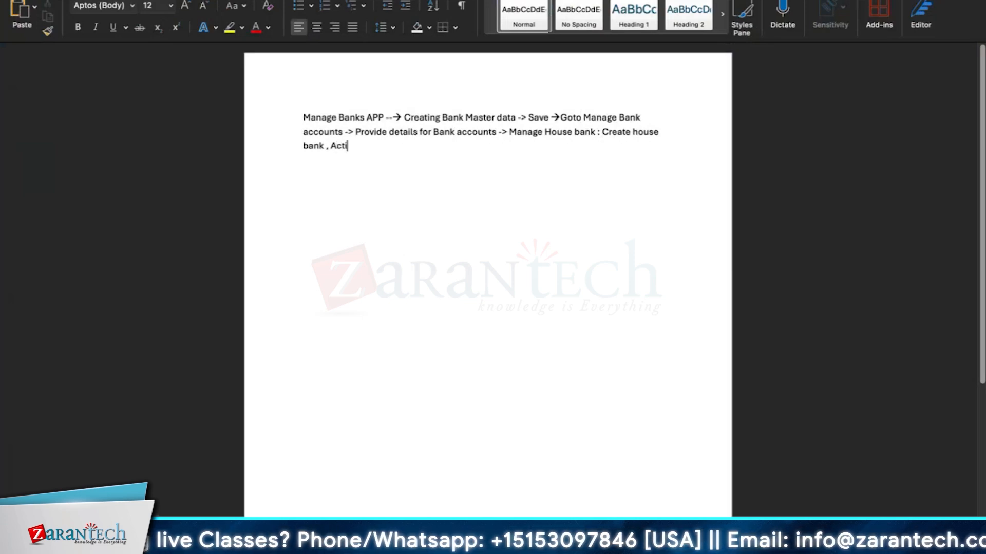
type("vate ->")
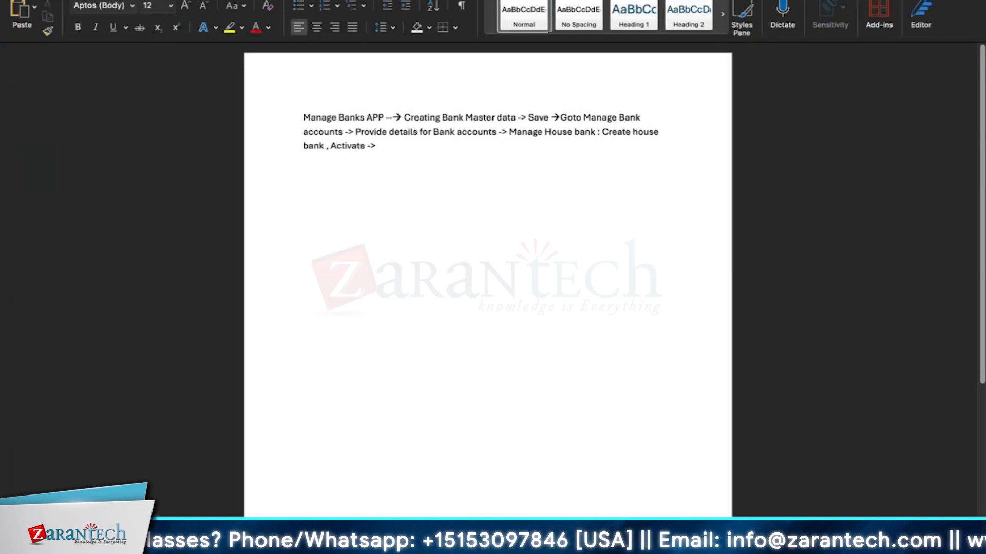
- Continue the process summary with "Go back to App : Manage Bank accounts :"
type("Go bac")
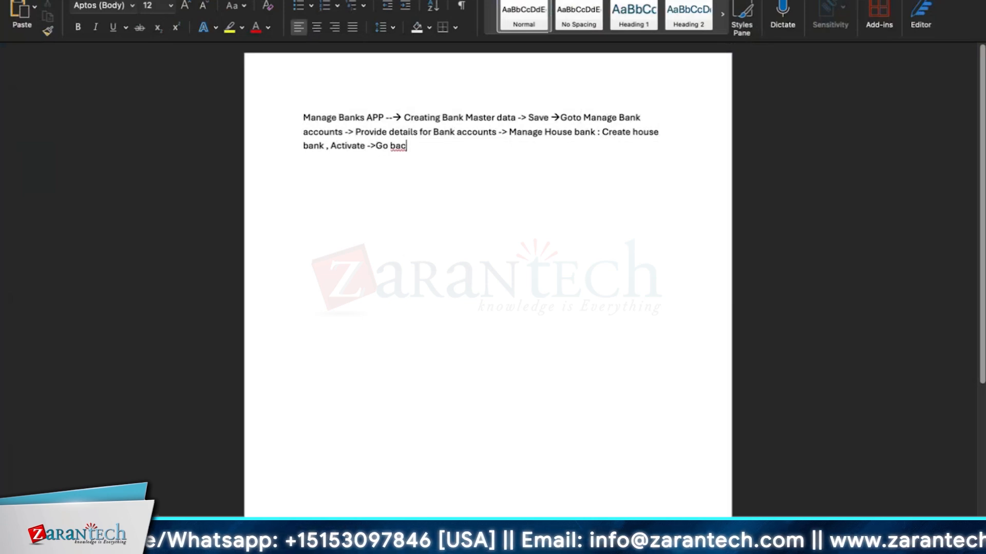
key("BackSpace")
type("ck to App")
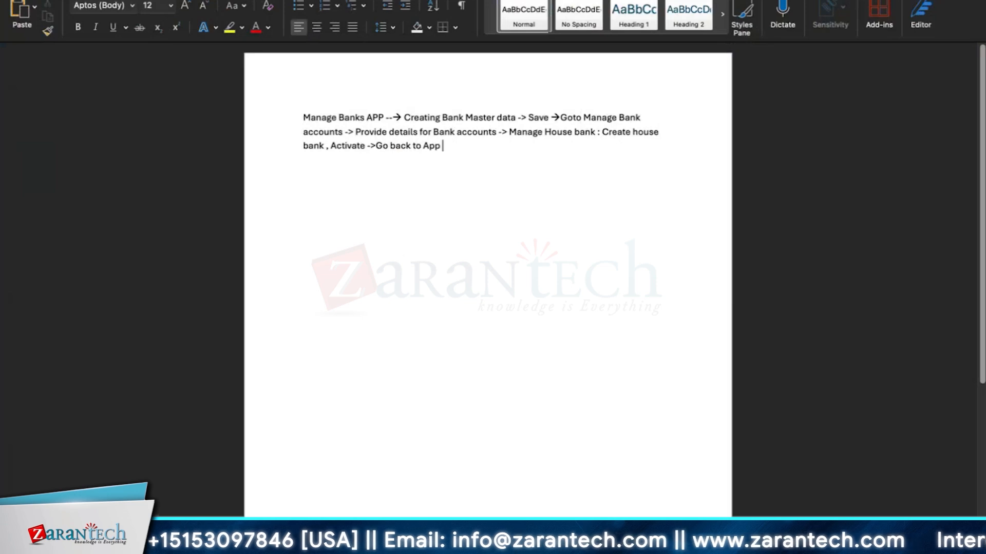
type(" : Manage Bank")
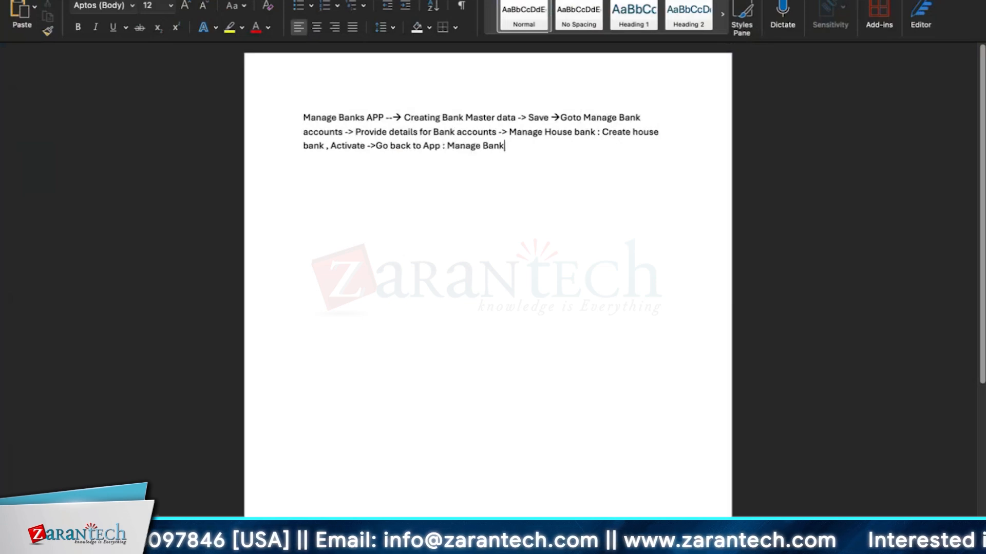
type(" accounts : C")
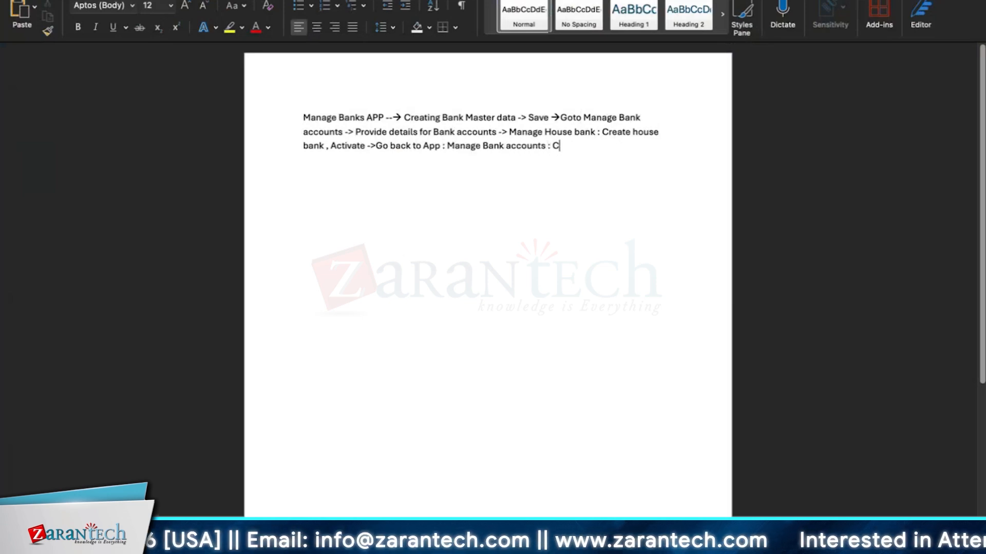
type("reate you")
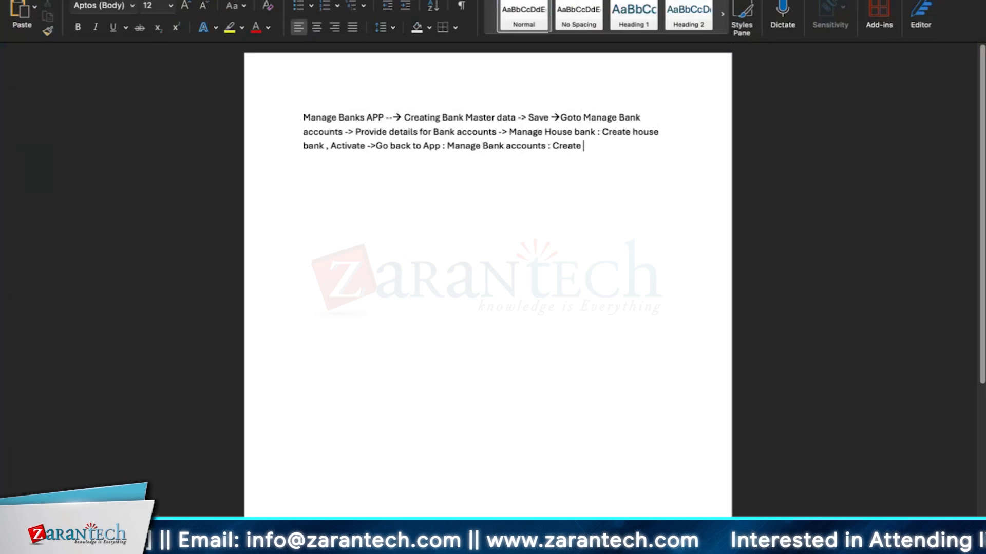
key("BackSpace")
key("BackSpace")
key("BackSpace")
key("BackSpace")
key("BackSpace")
key("BackSpace")
key("BackSpace")
key("BackSpace")
key("BackSpace")
key("BackSpace")
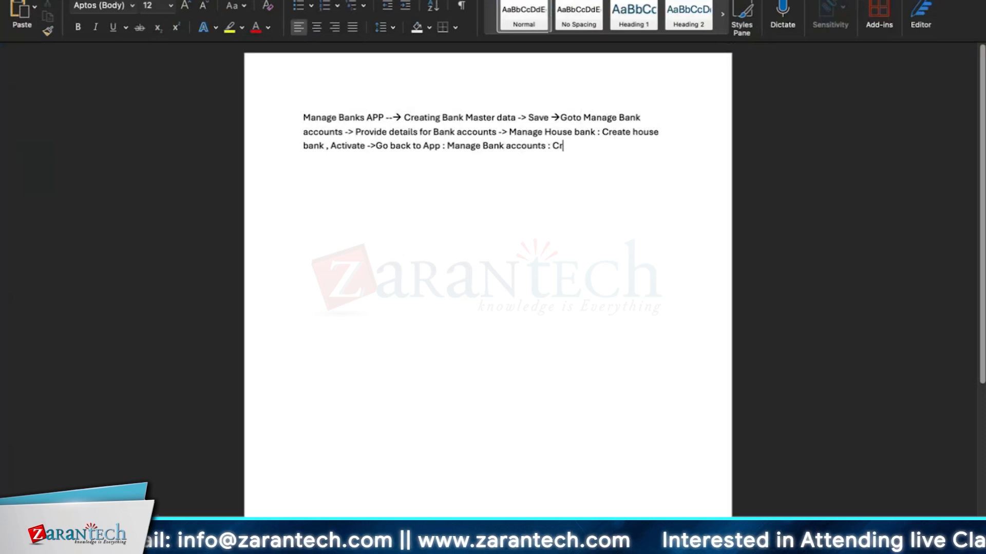
- Finish the process summary with "activate your linked bank account ." and switch back to the SAP bank account in Google Chrome
type("actiav")
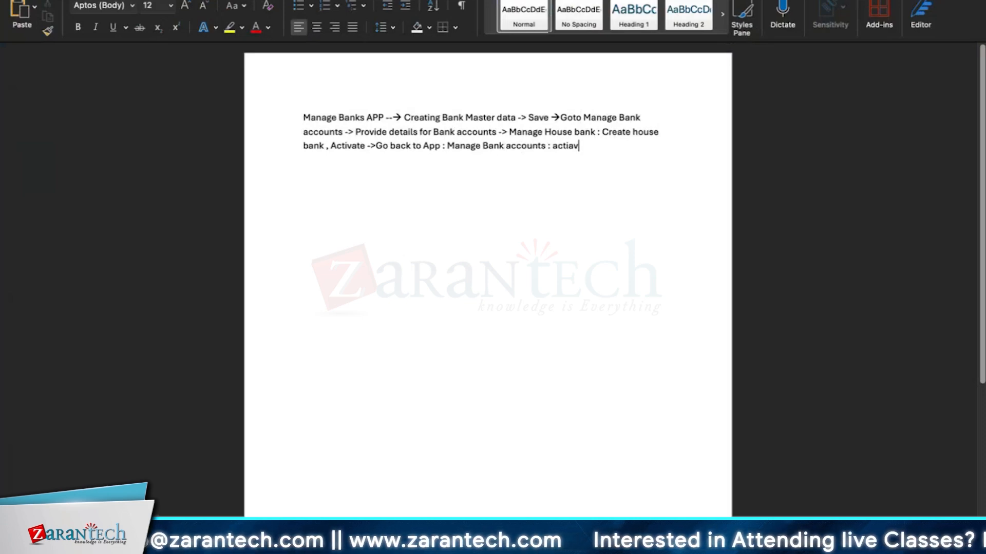
key("BackSpace")
key("BackSpace")
type("vate your linked")
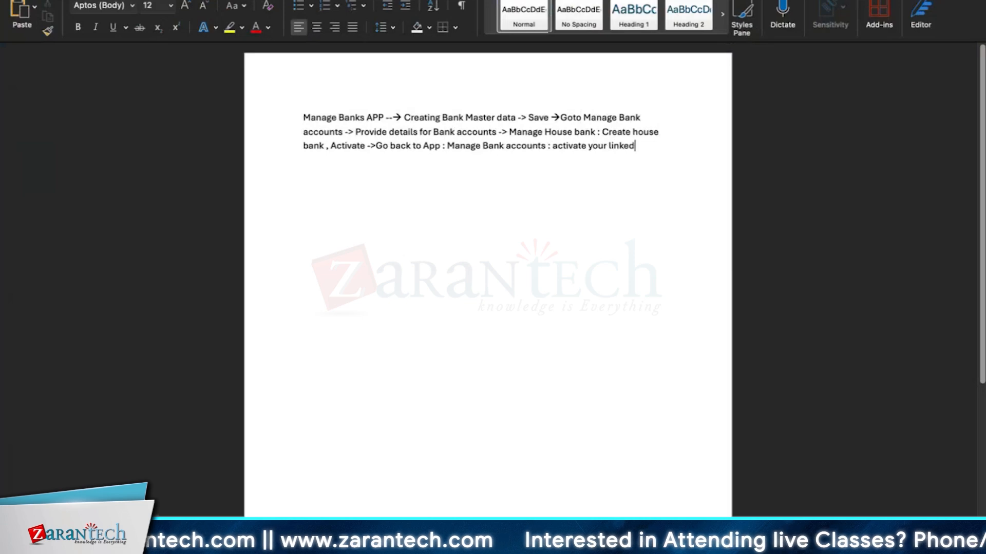
type(" bank account ")
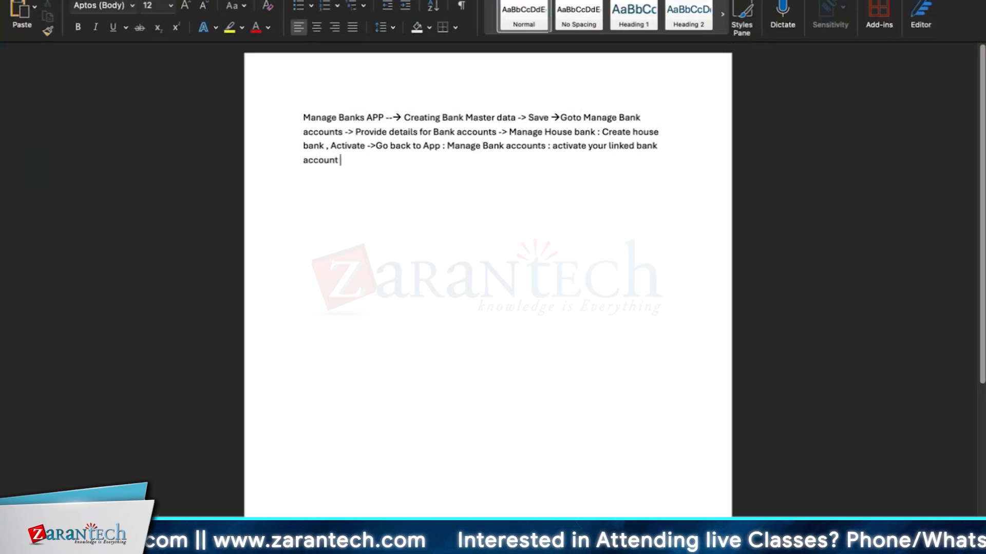
type(".")
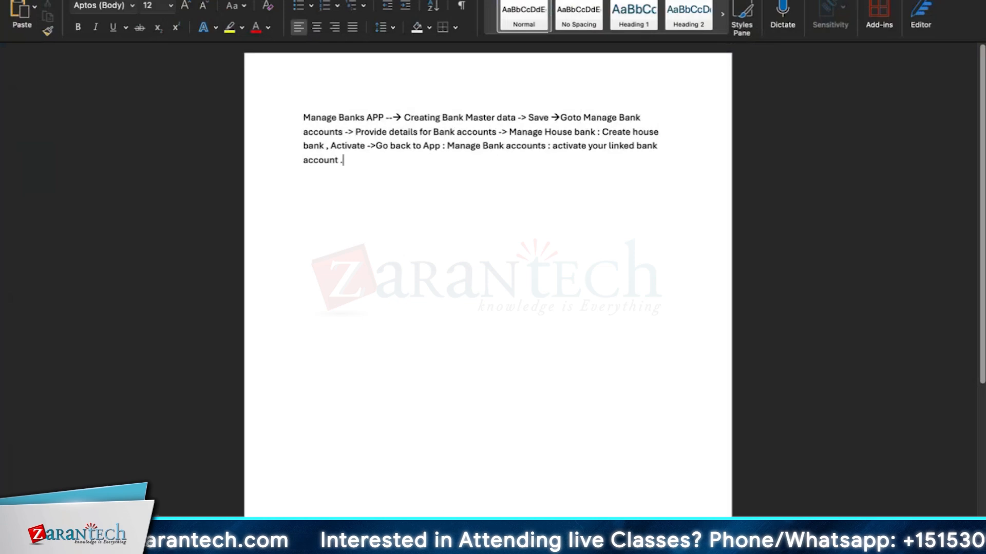
mouse_move(365, 536)
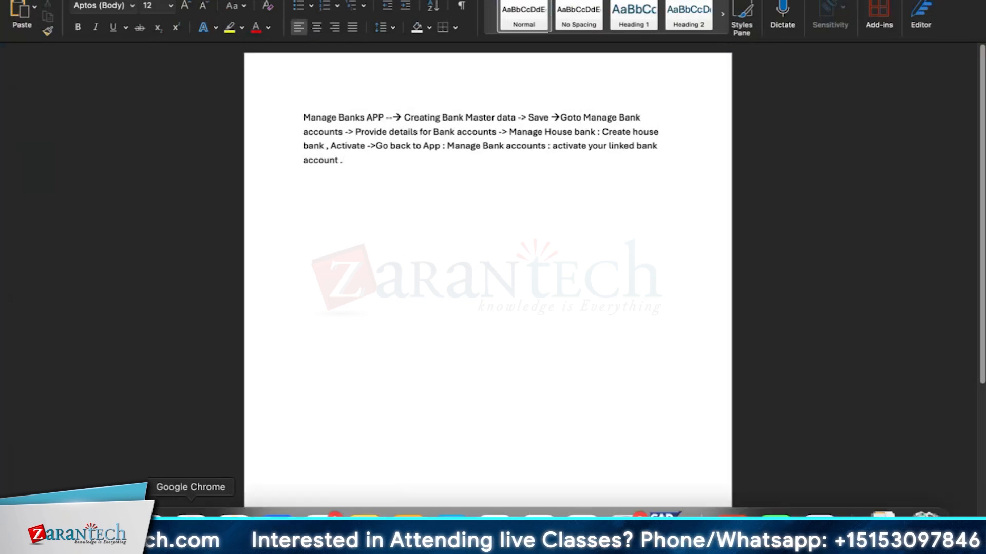
left_click(191, 534)
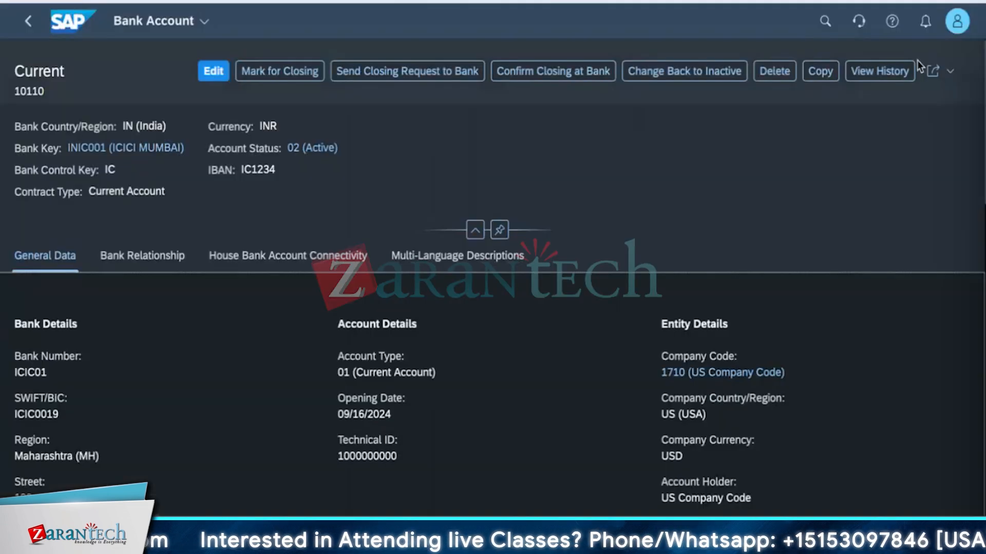
- Search for "manage banks master" and open the Manage Banks - Master Data app
left_click(819, 23)
type("manage ")
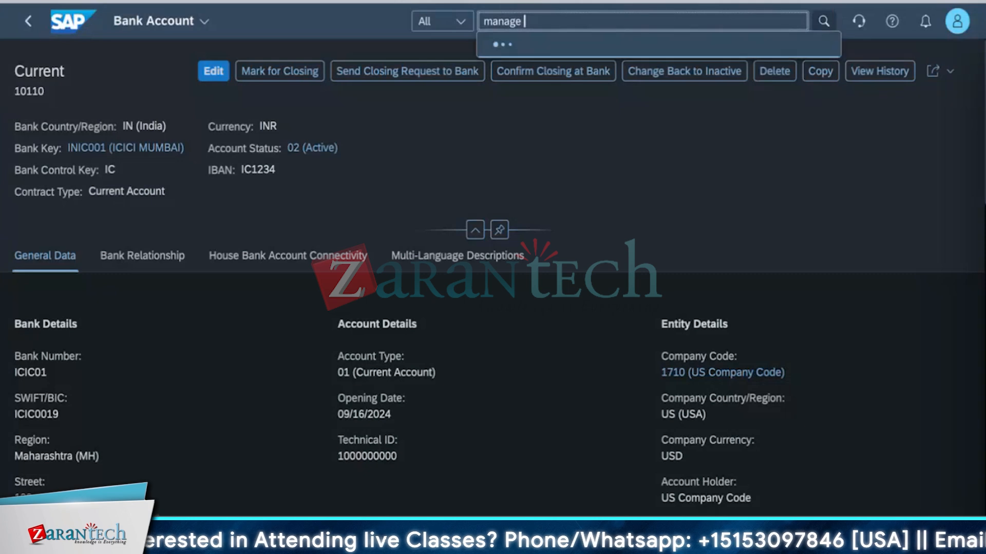
type("banks master")
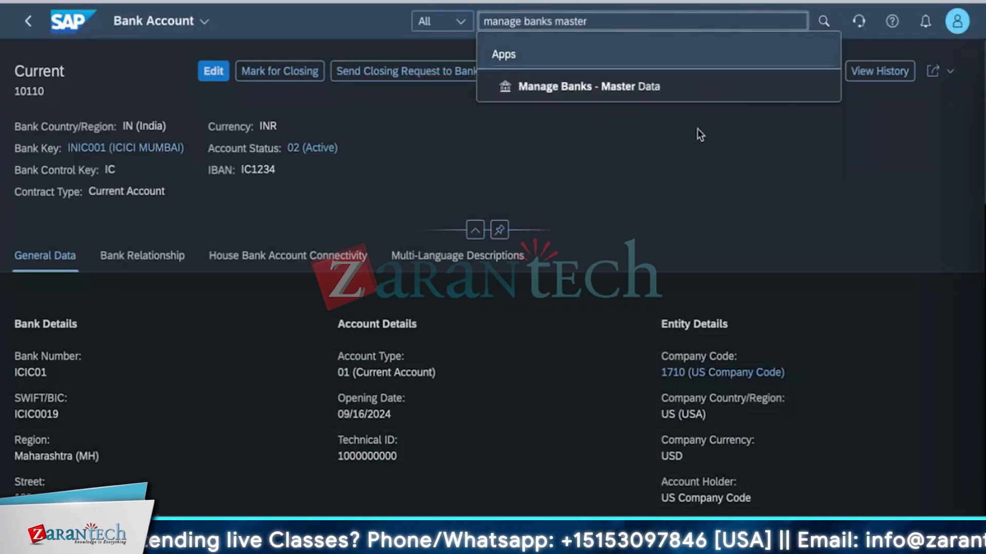
left_click(590, 87)
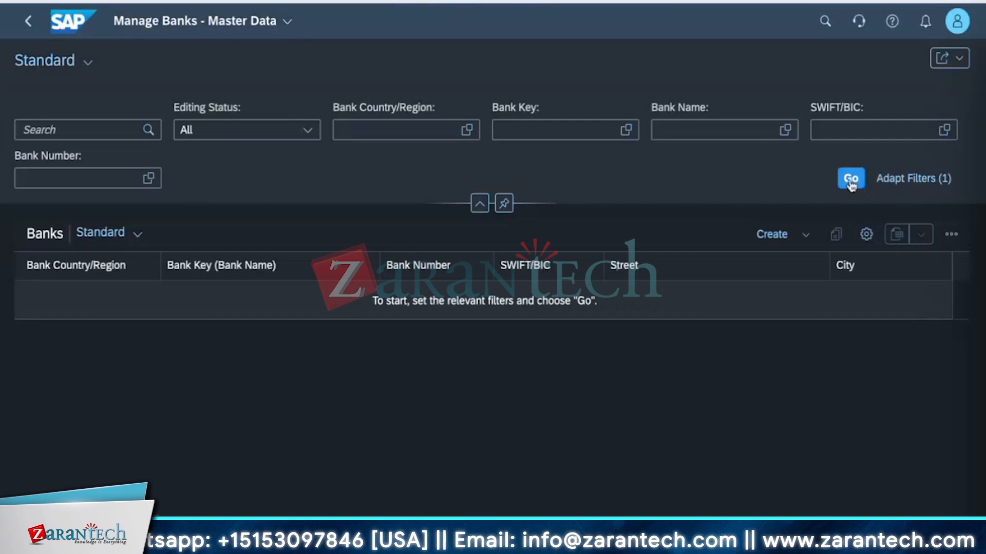
- Create a new bank with country/region IN (India) and bank key SBI10
left_click(768, 234)
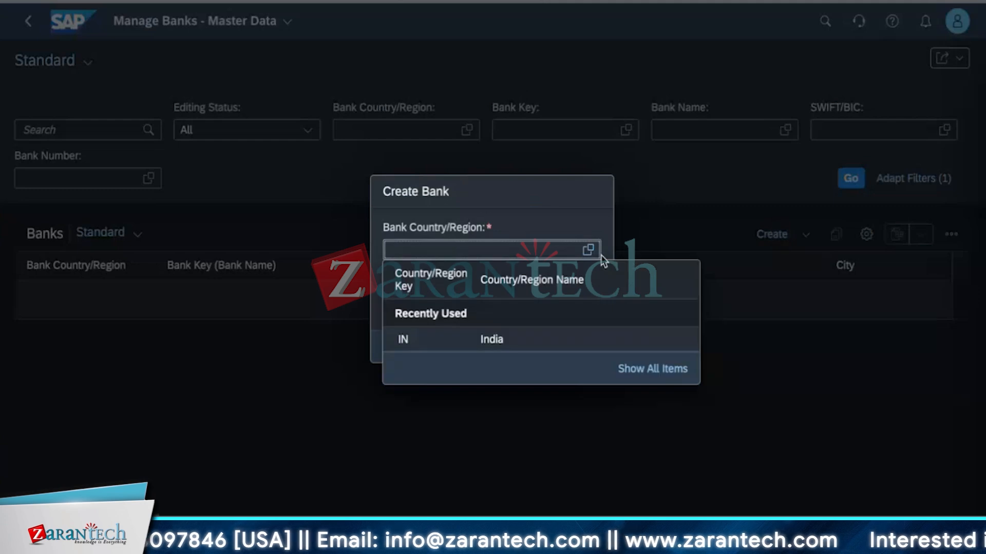
left_click(463, 322)
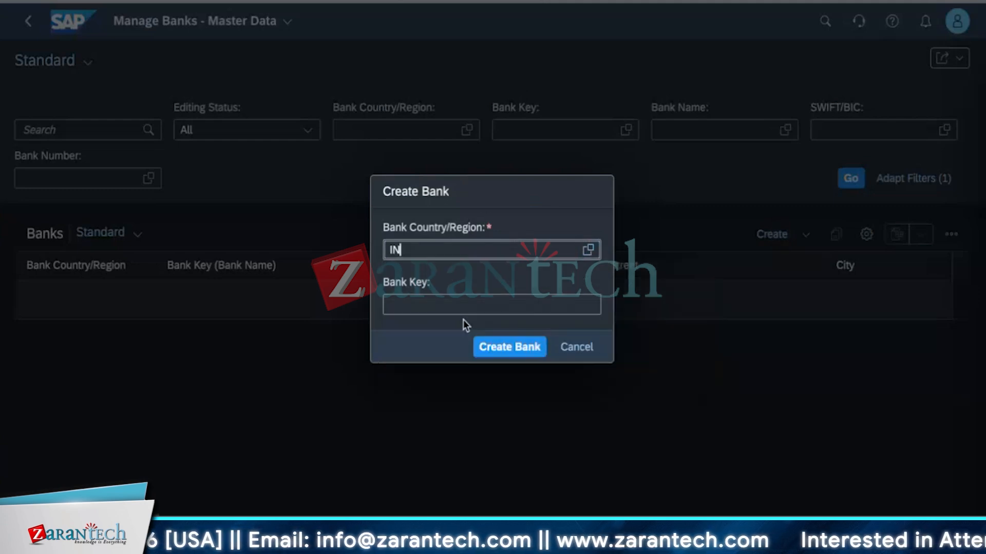
left_click(461, 305)
type("SBI1")
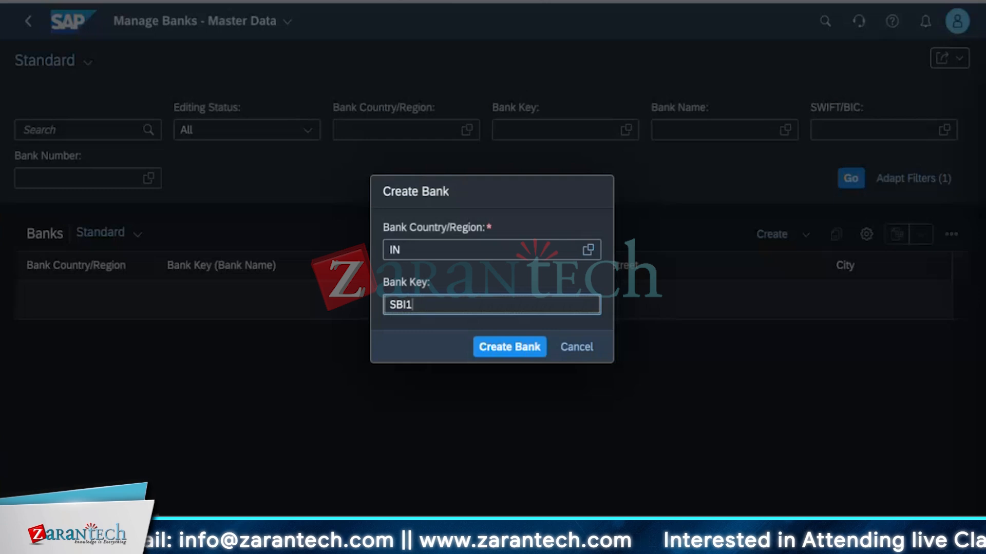
type("0")
left_click(499, 359)
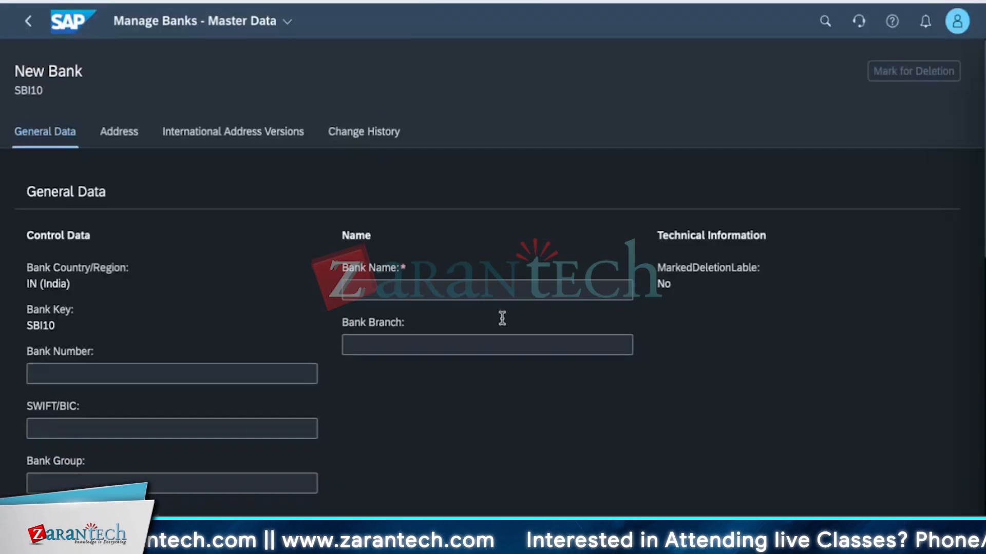
- Set the new bank's number to SBI10 and its SWIFT/BIC to SBI1010, leaving the bank group empty
scroll(261, 255, "down", 1)
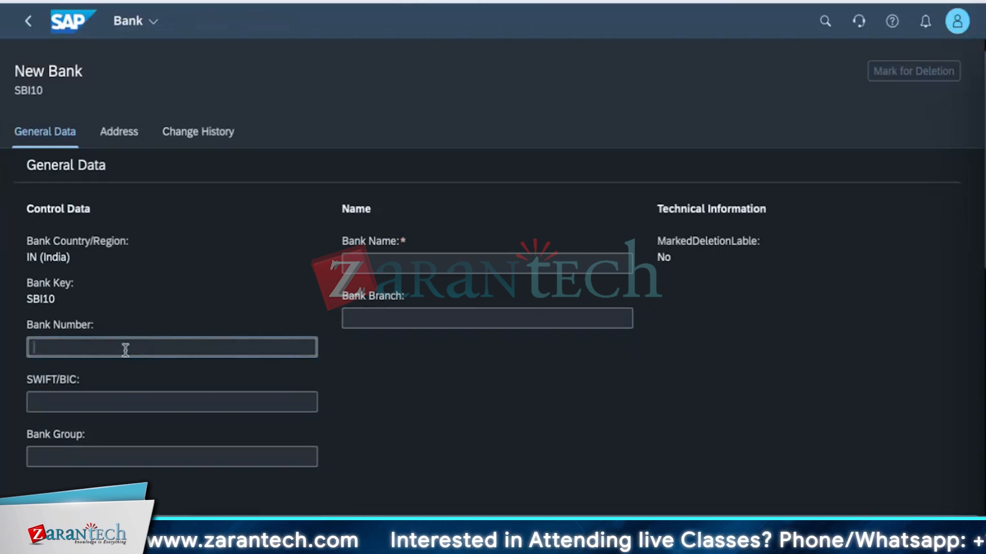
type("SBI1")
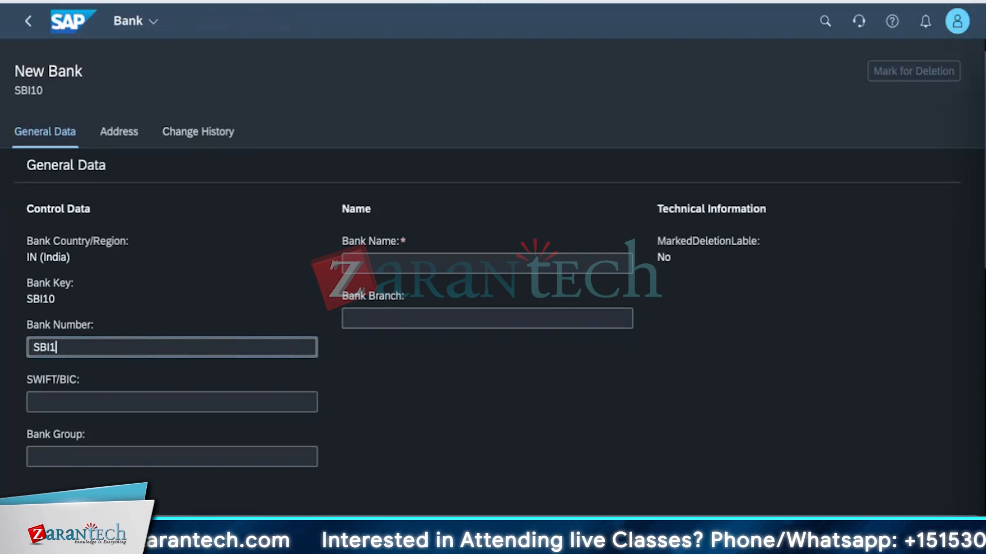
type("0")
left_click(108, 399)
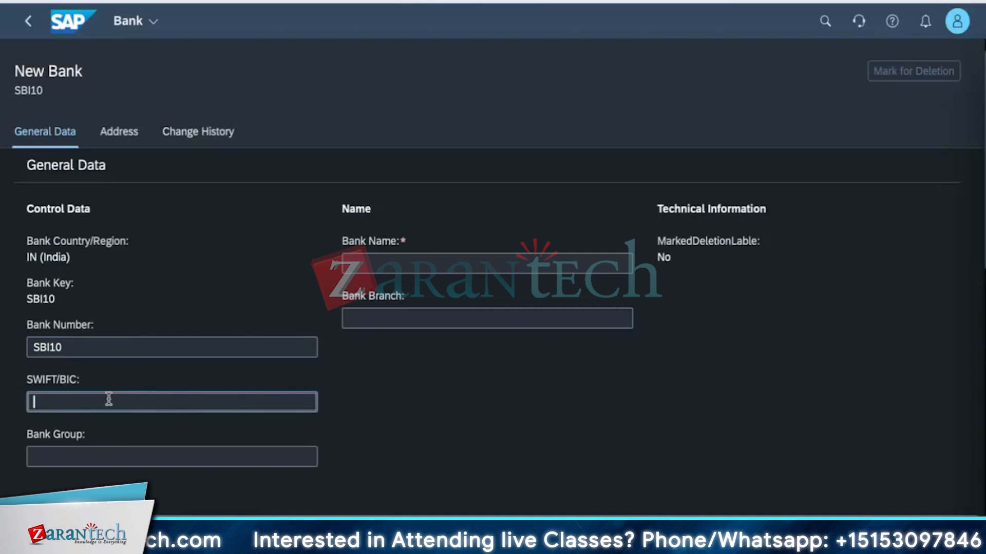
type("SBI1")
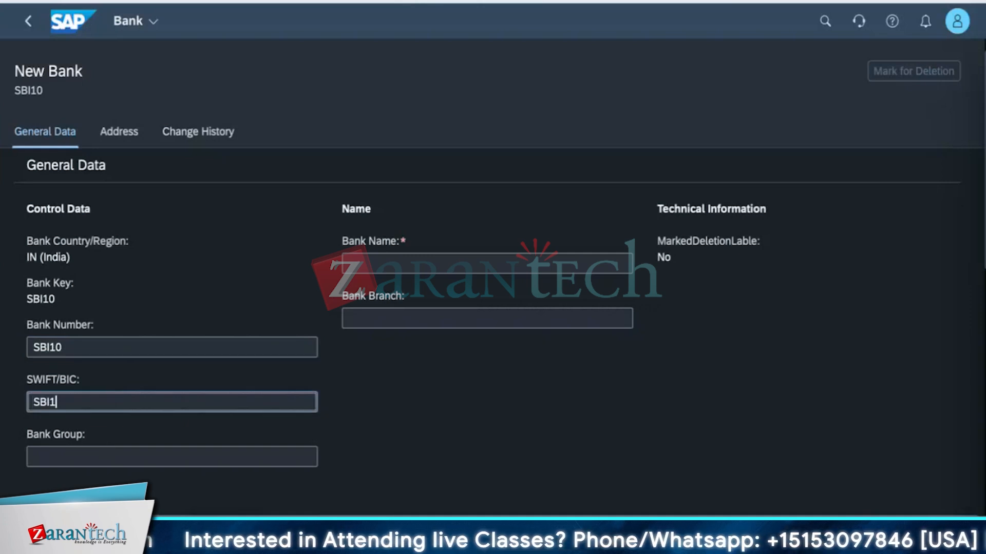
type("010")
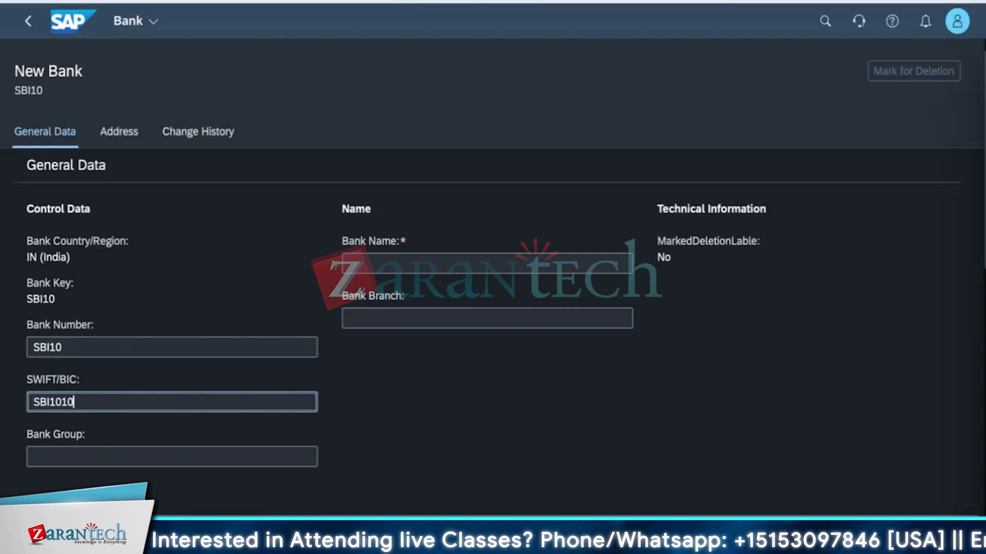
left_click(85, 451)
- Name the bank State Bank of India and enter Chennai as its branch
left_click(396, 264)
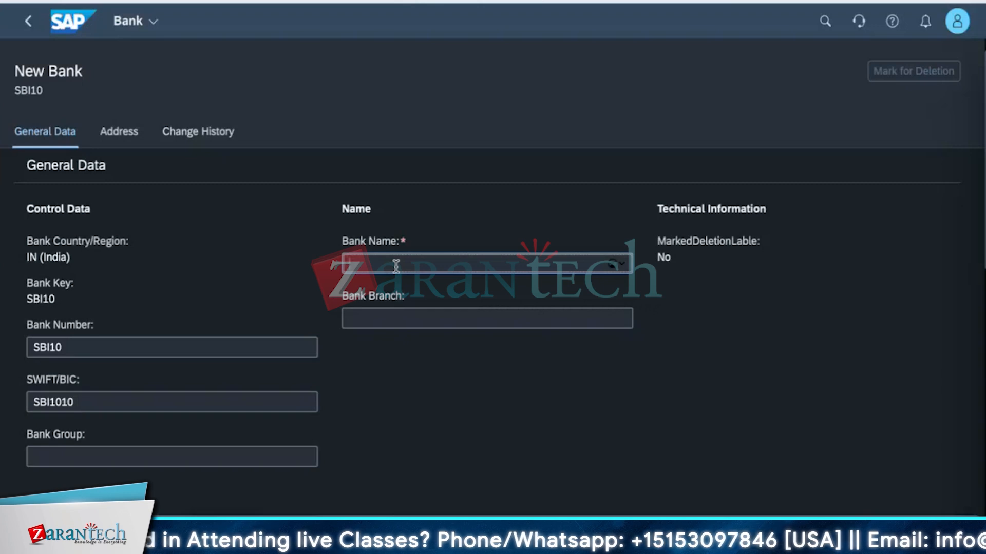
type("SBI")
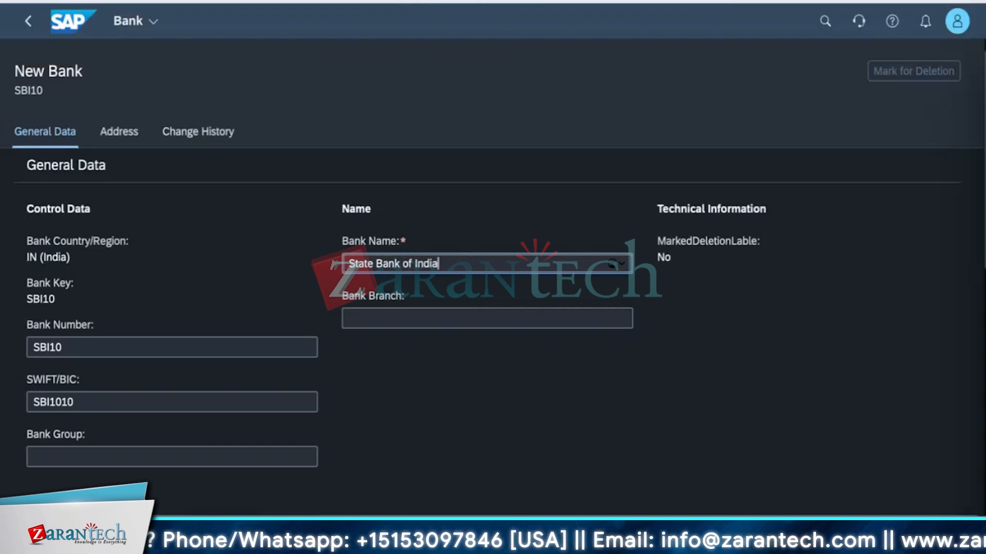
left_click(399, 319)
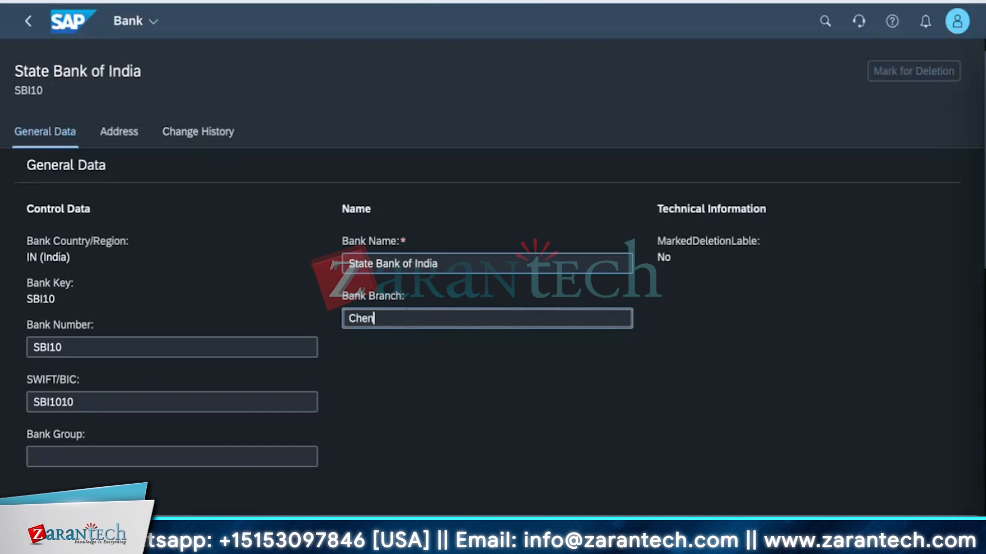
- Fill in the street and postal code of the bank's standard address and set the region to Tamil Nadu (TN)
scroll(532, 346, "down", 6)
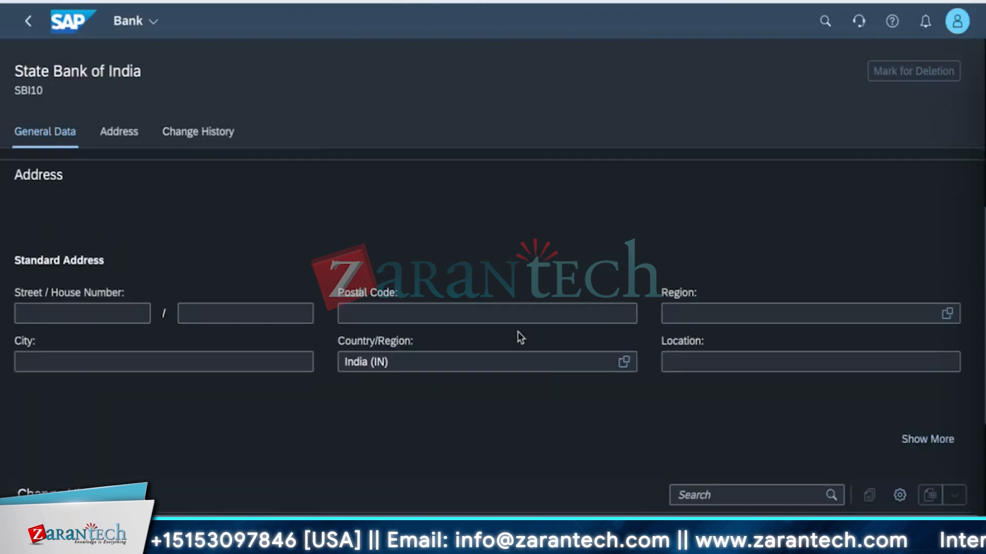
left_click(93, 312)
type("102")
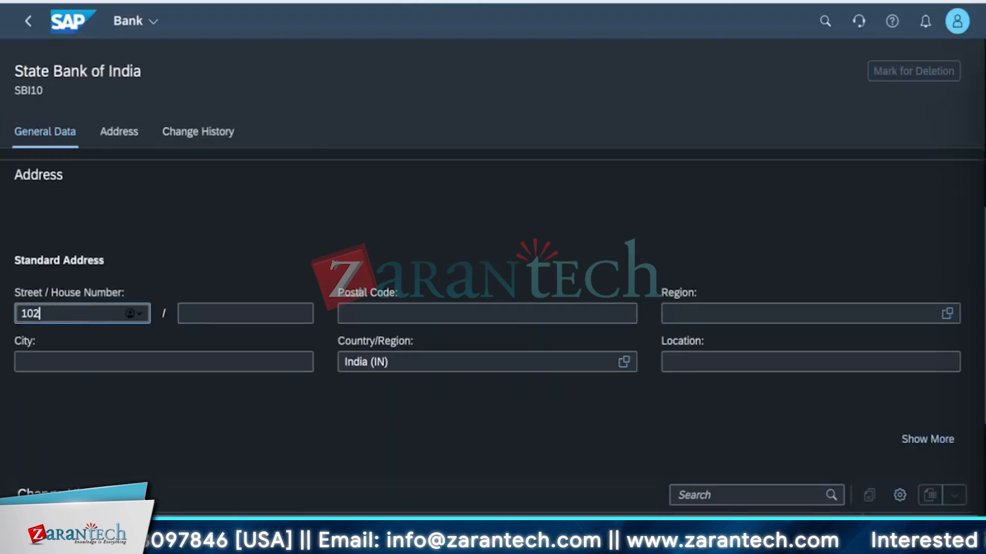
left_click(125, 363)
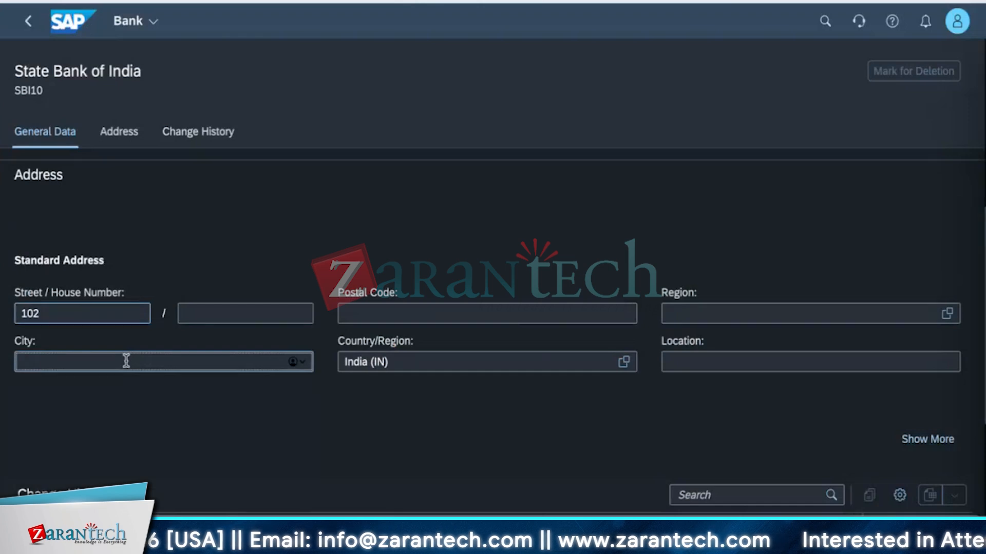
left_click(431, 316)
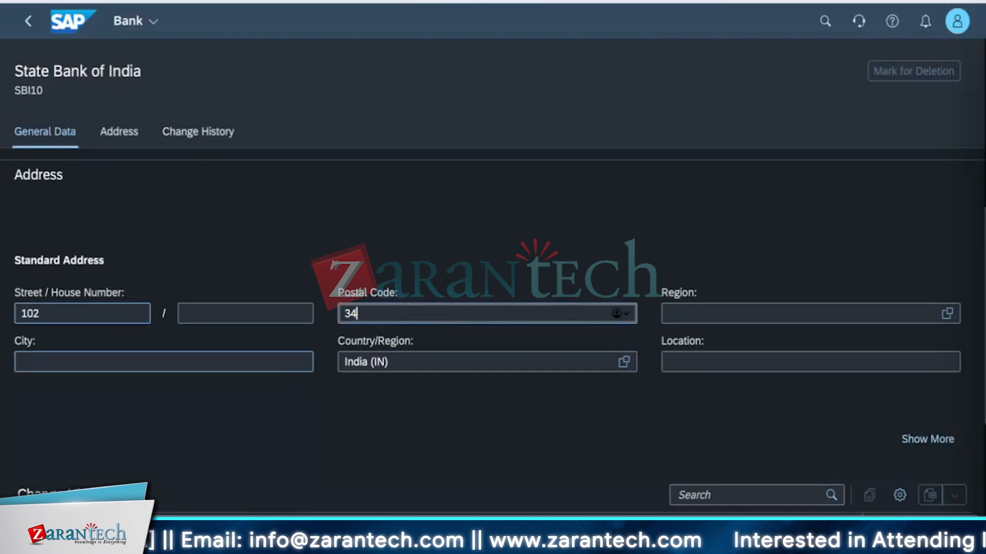
left_click(717, 310)
type("tamil")
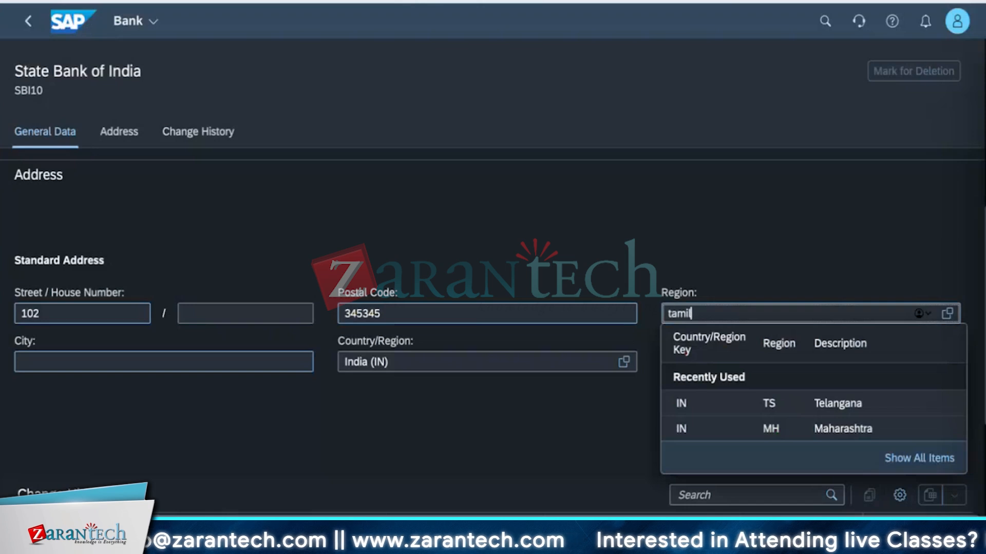
left_click(729, 380)
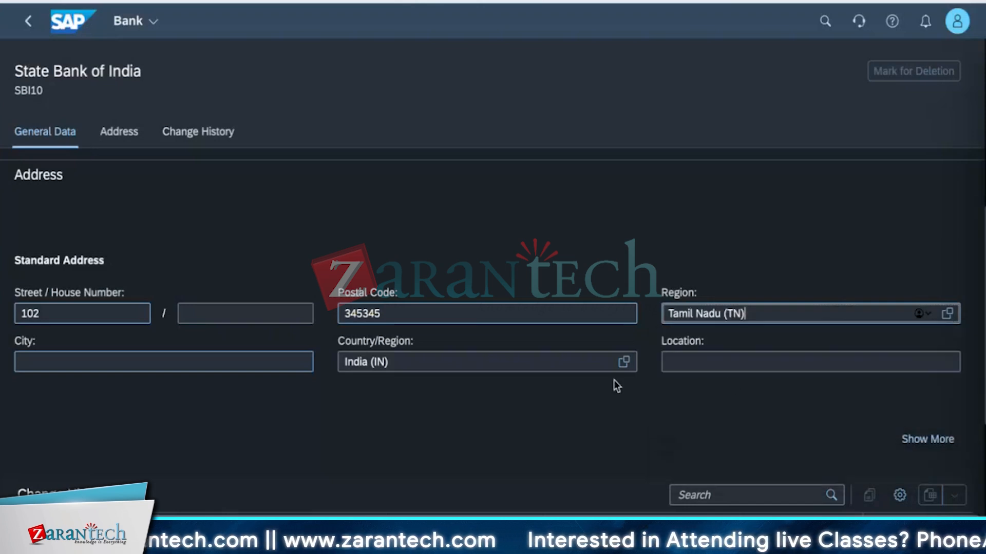
- Enter GUINDY as the location and Chennai as the city in the bank's address, and review the bank's entries
left_click(733, 363)
type("G")
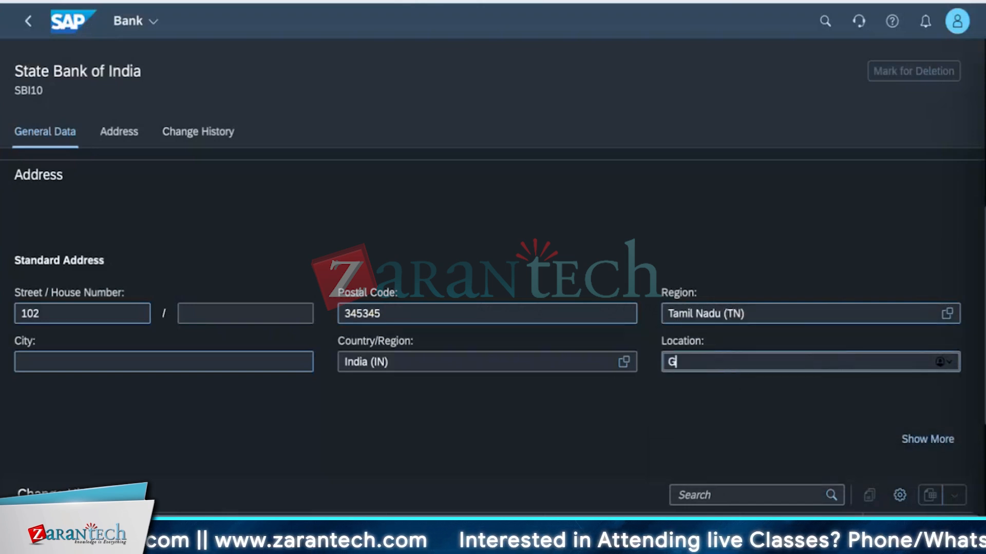
type("UINDY")
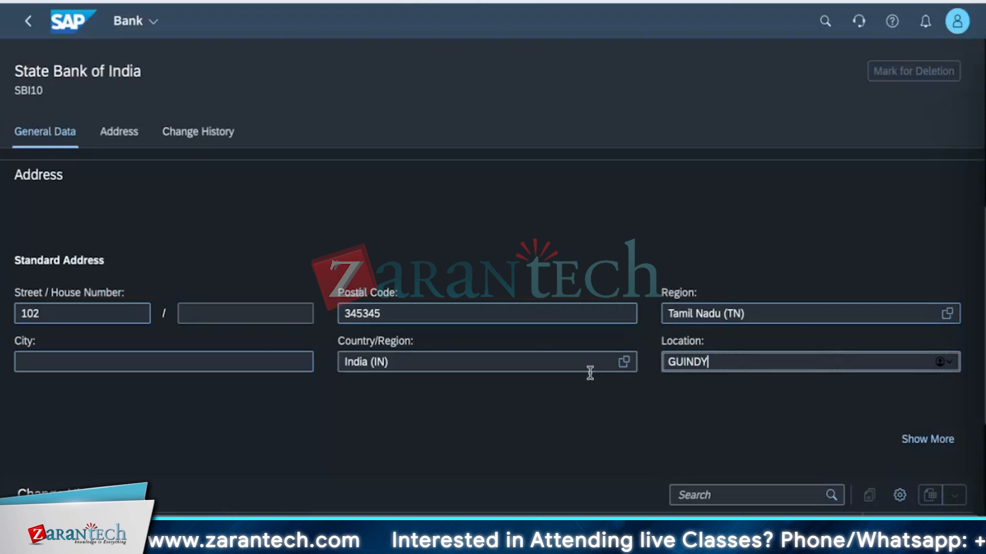
left_click(249, 354)
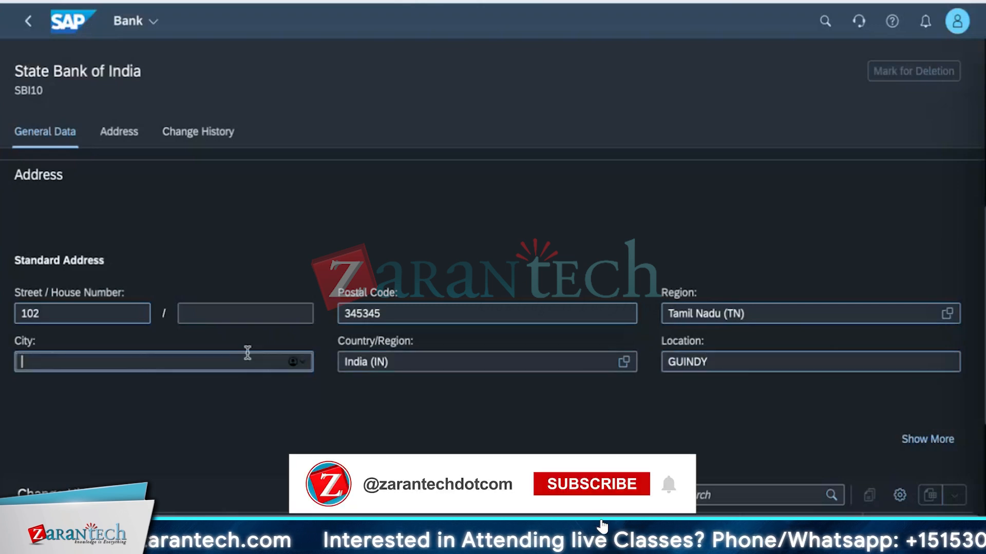
type("Chennai")
scroll(313, 408, "down", 5)
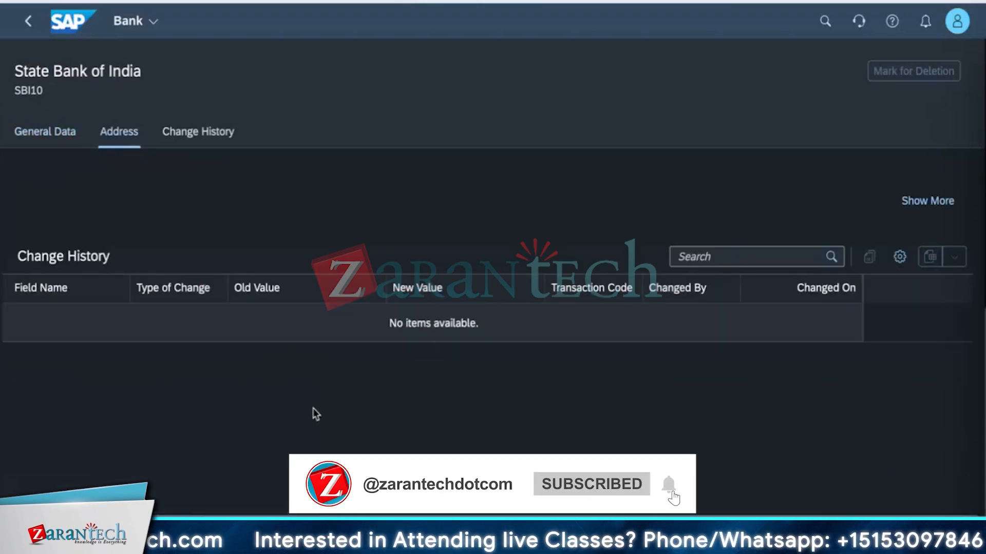
scroll(313, 408, "up", 5)
scroll(318, 414, "up", 5)
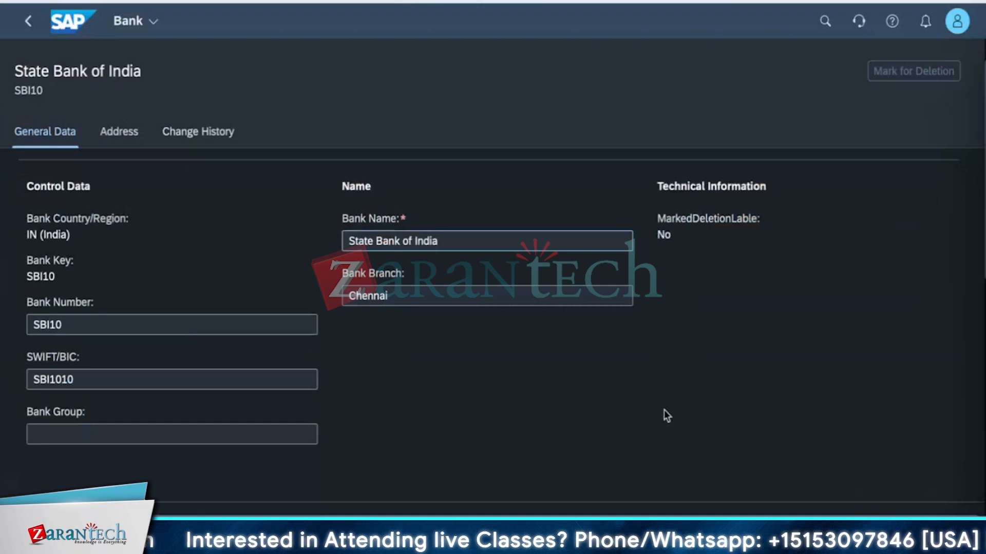
- Save the State Bank of India bank record and open the Manage Bank Accounts app
left_click(867, 528)
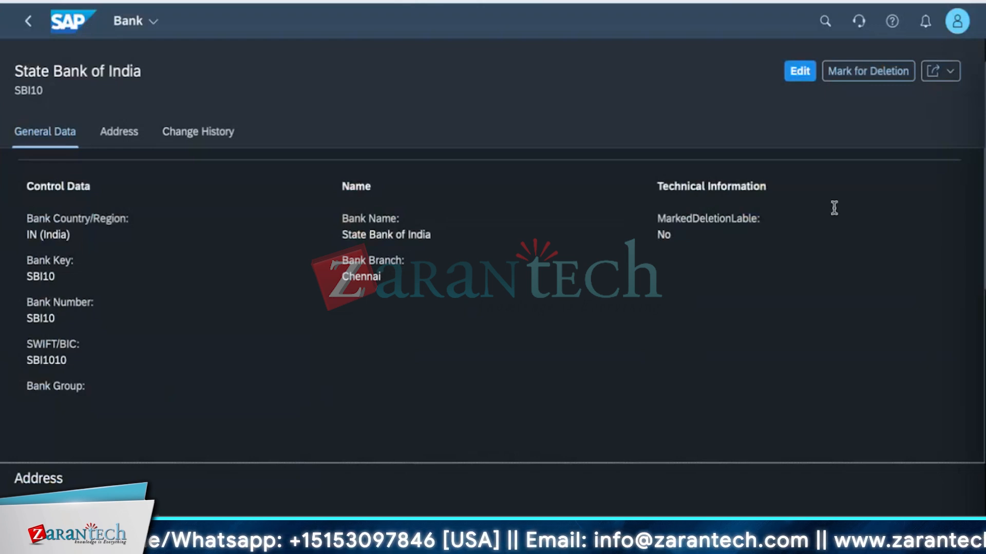
left_click(825, 21)
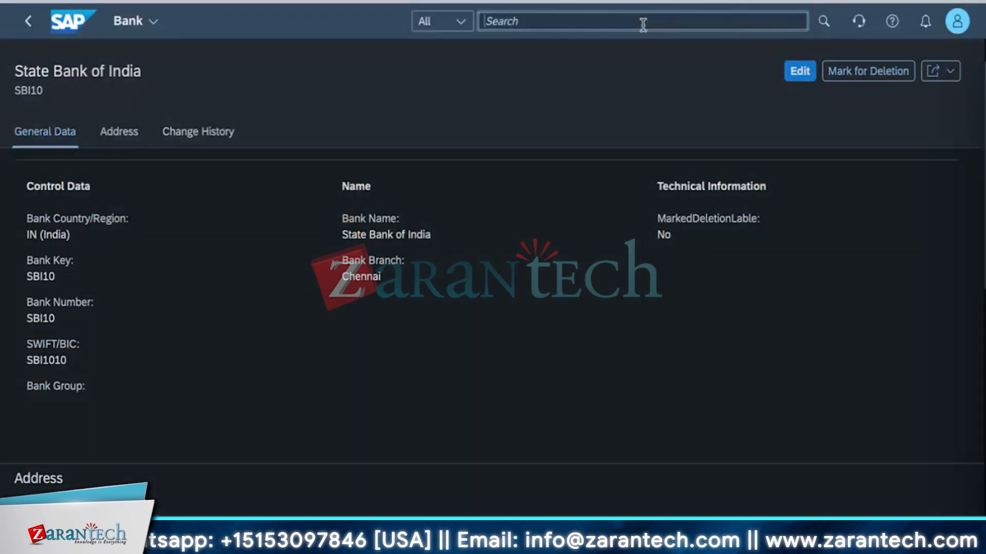
type("Manage ")
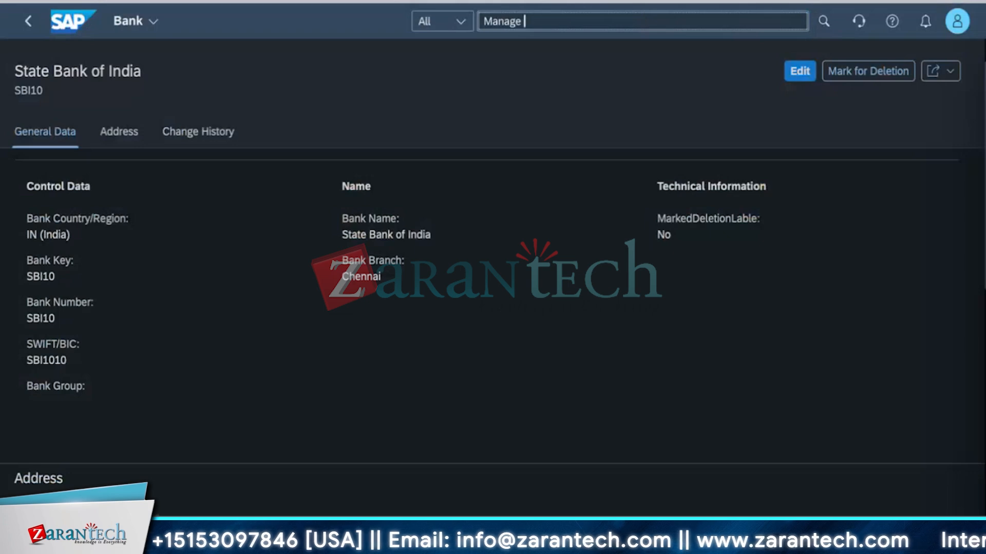
type("Bank ad")
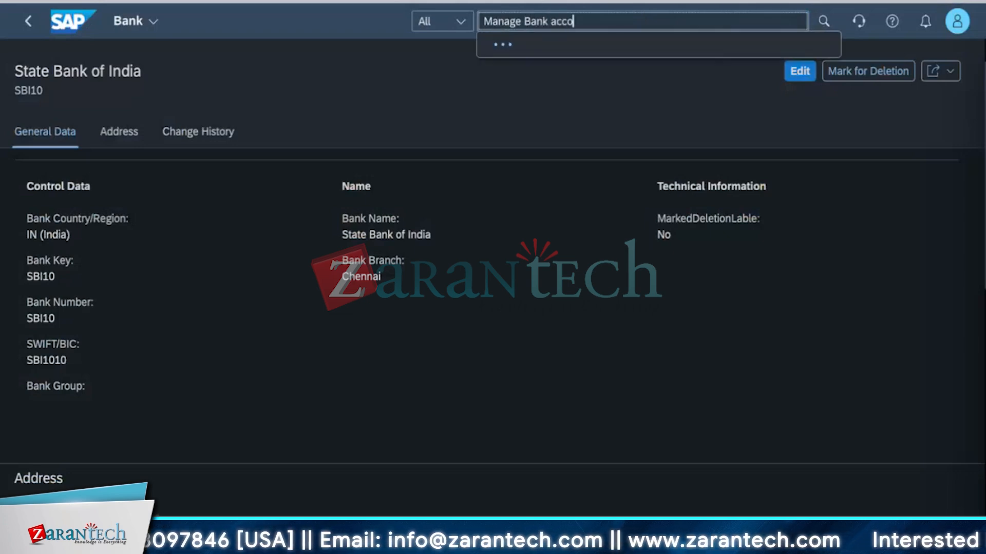
type("counts")
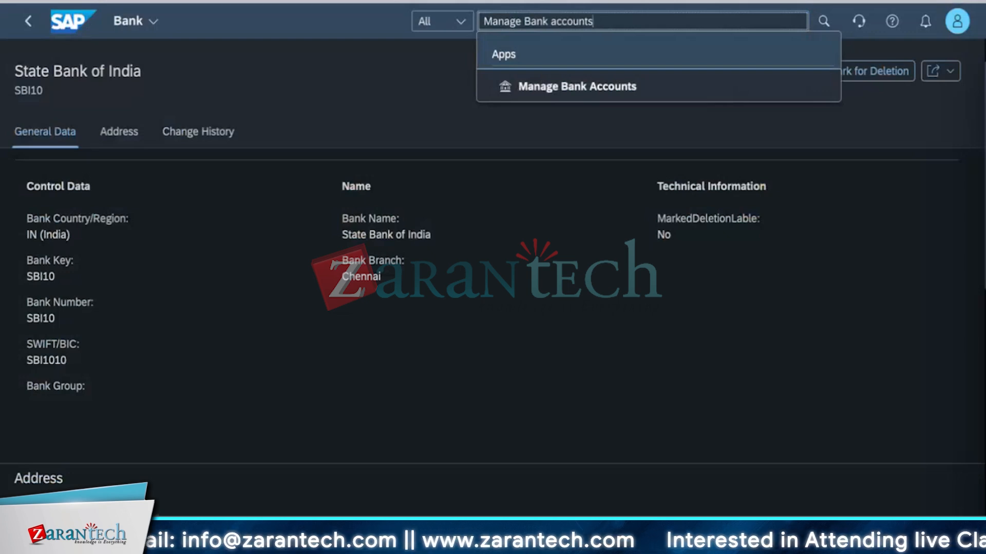
left_click(550, 88)
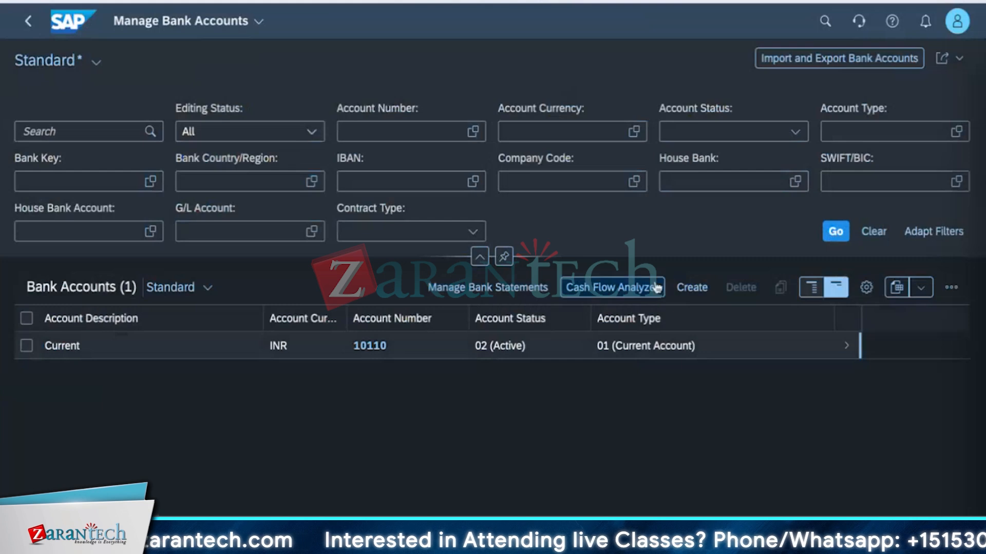
- Start a new bank account for company code 1710 with account type 08 (Salary Account)
left_click(692, 288)
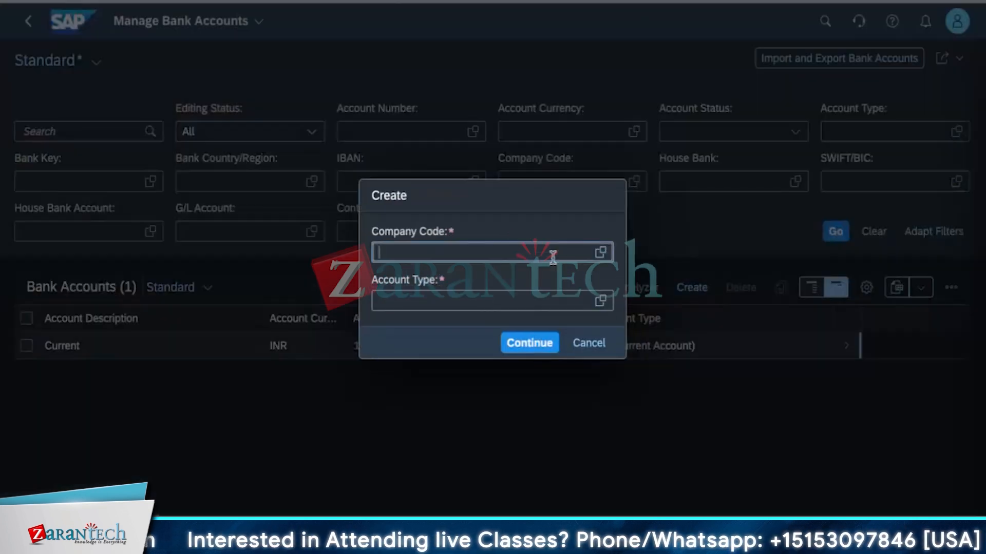
type("1")
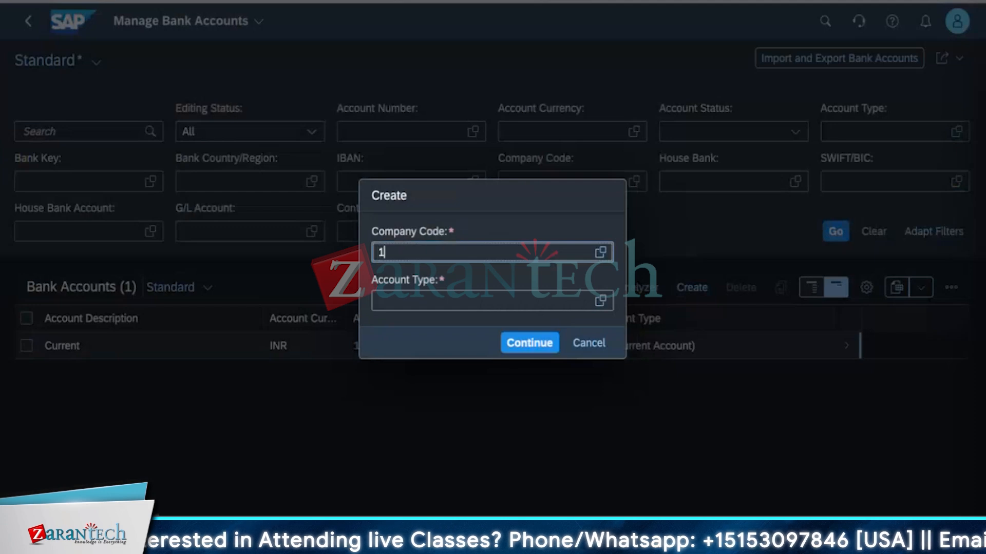
type("7100")
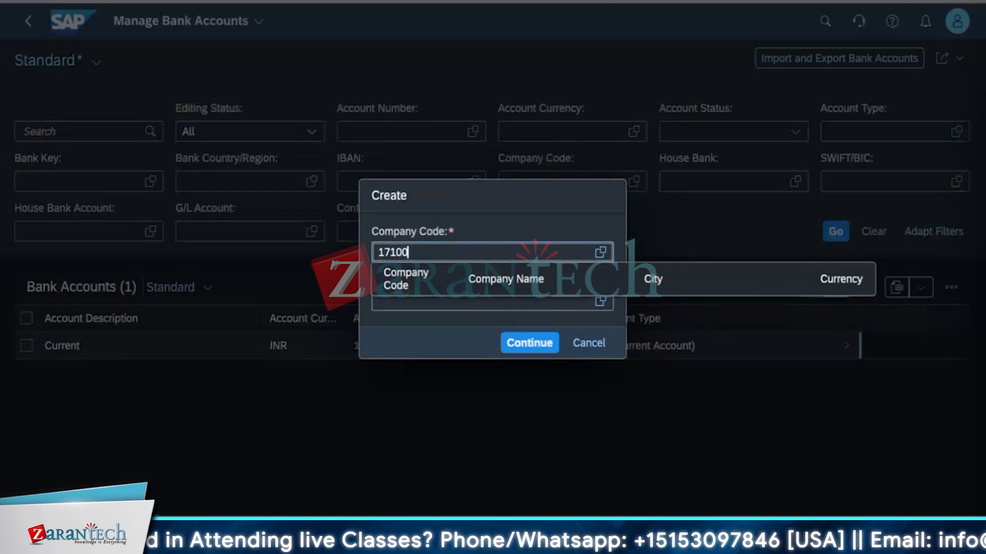
key("BackSpace")
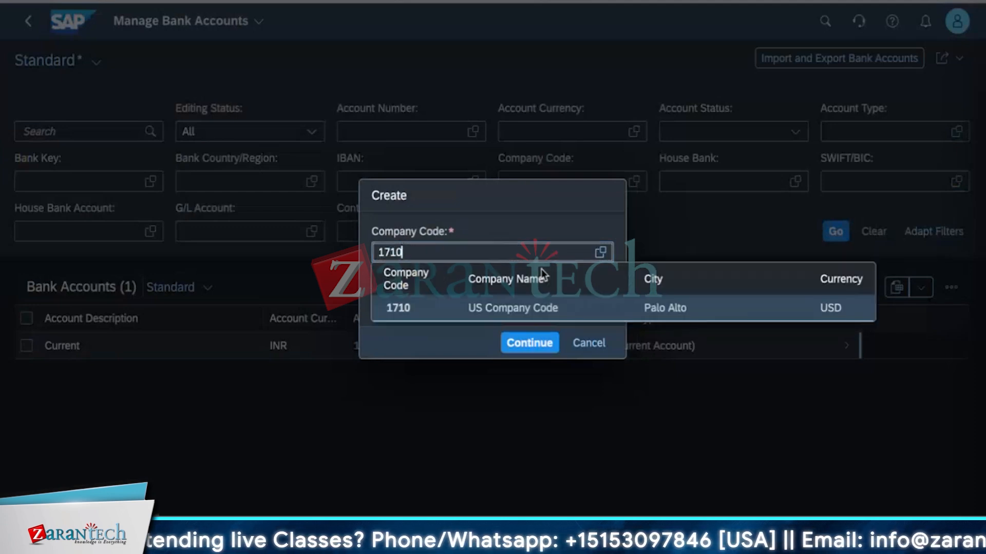
left_click(454, 315)
left_click(461, 301)
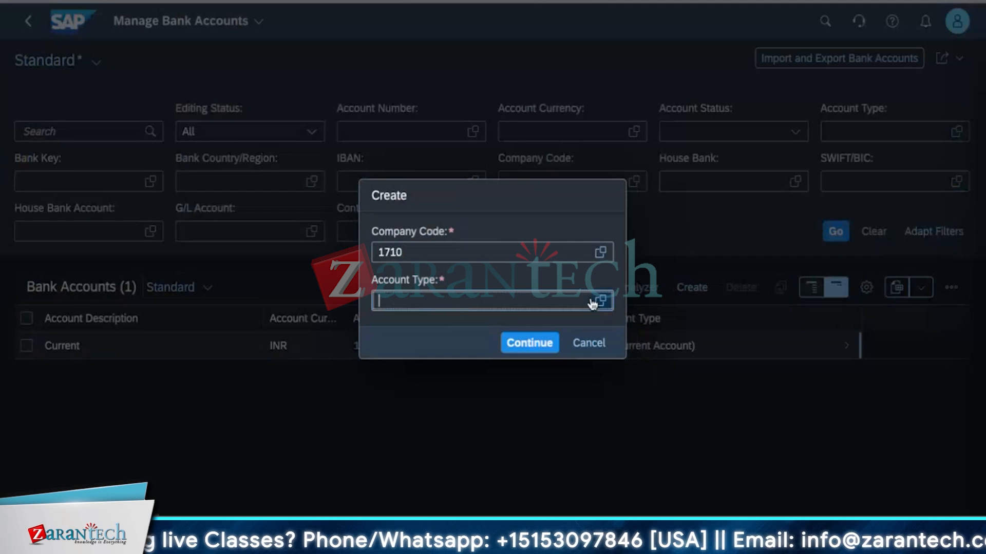
left_click(600, 302)
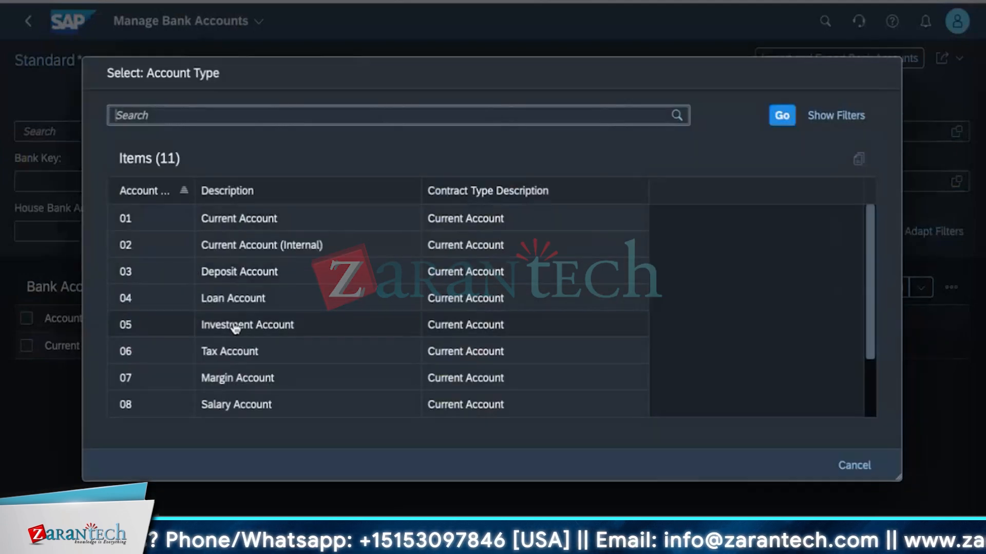
left_click(222, 406)
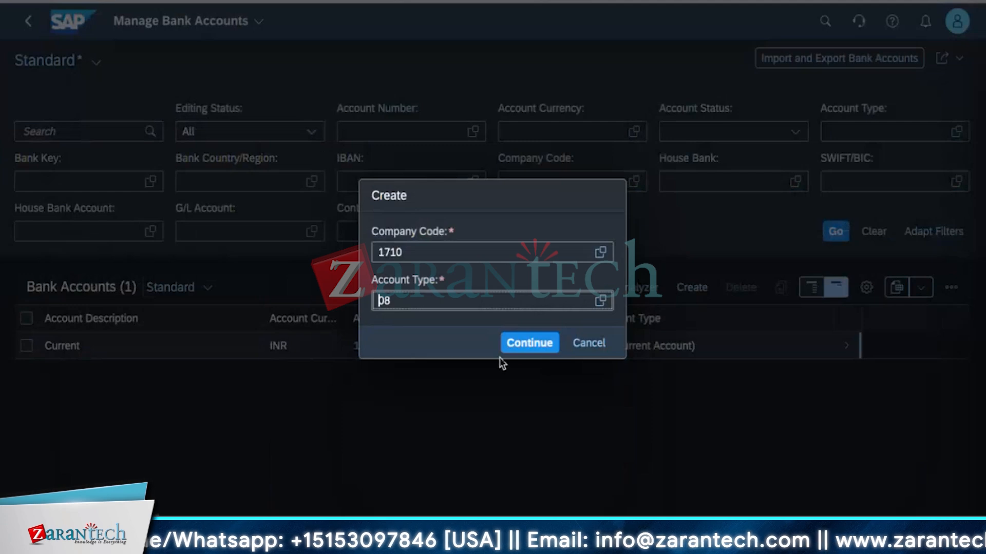
left_click(516, 344)
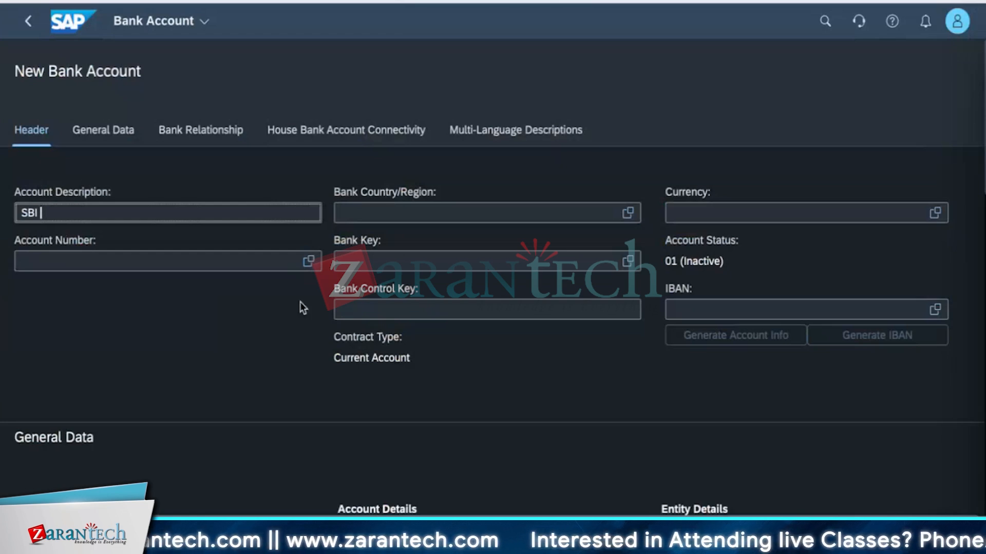
- Enter SBI as the account description, fill in the account number, and set the bank country to IN (India)
left_click(118, 252)
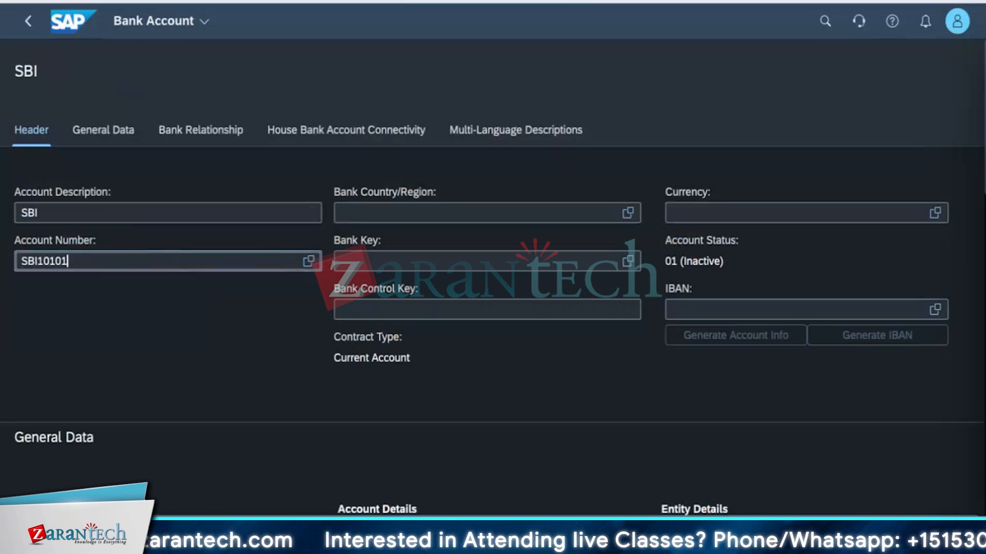
type("SBI101010")
left_click(430, 212)
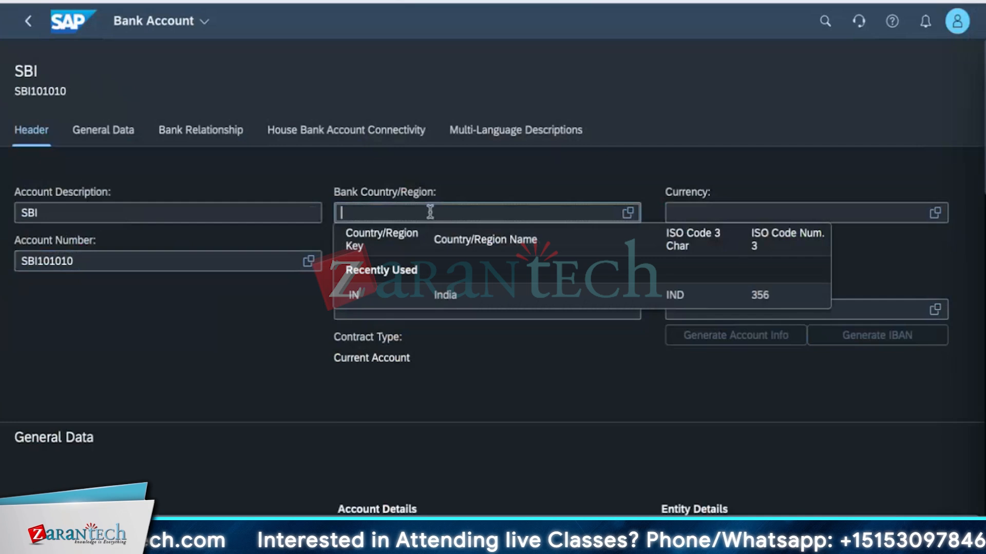
left_click(411, 294)
- Assign bank key SBI10 (State Bank of India) to the account and set its currency to INR
left_click(438, 260)
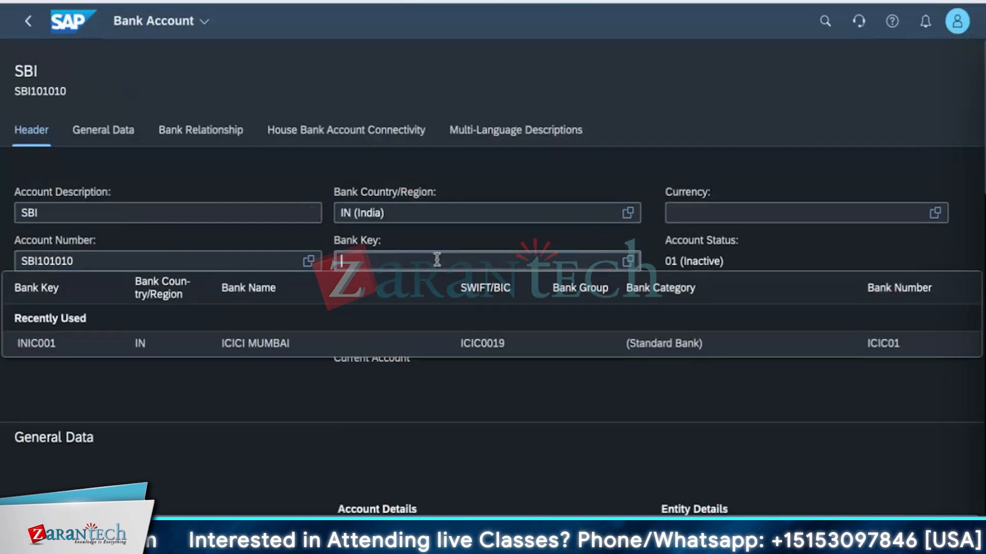
left_click(629, 262)
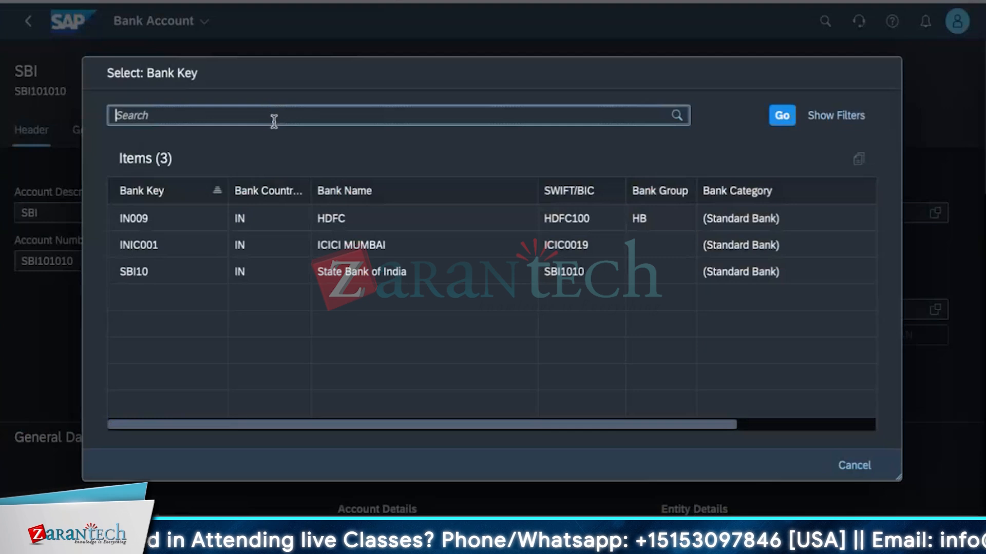
left_click(134, 277)
left_click(440, 311)
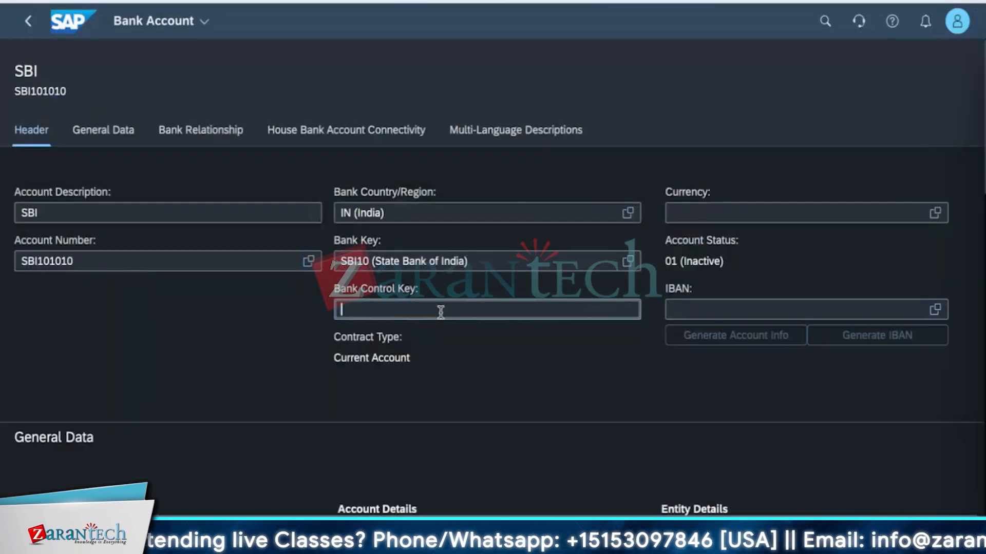
left_click(736, 213)
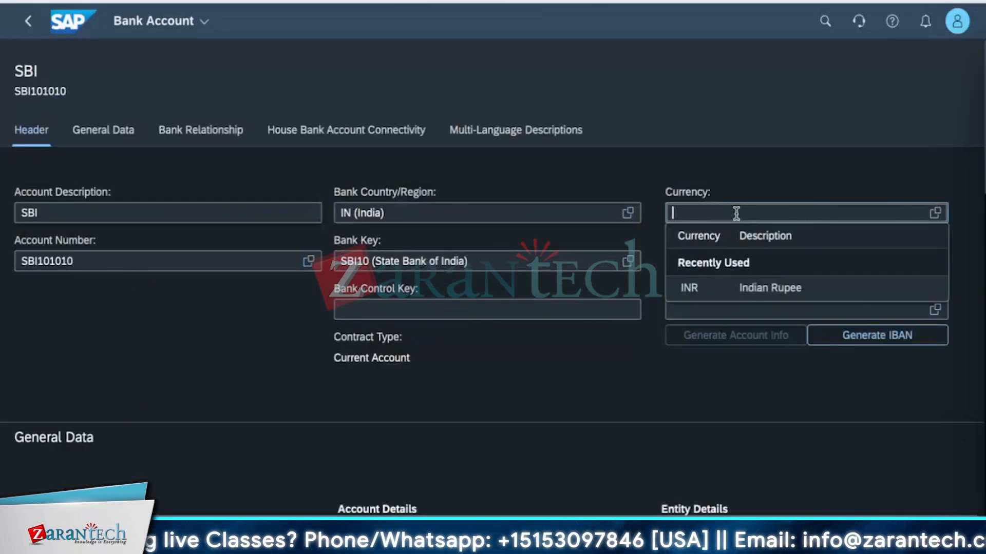
left_click(711, 288)
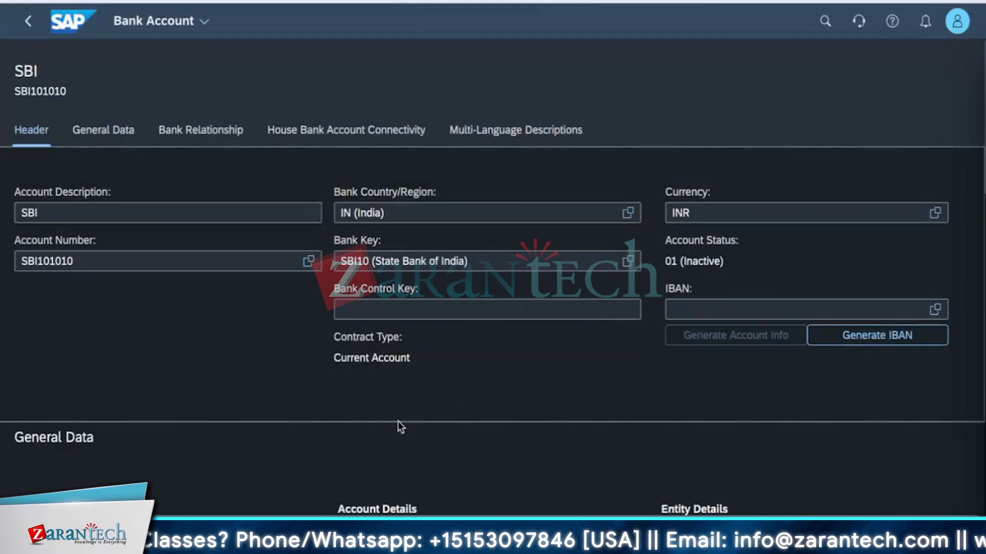
- Try to generate an IBAN for the new bank account
scroll(400, 424, "down", 3)
scroll(426, 429, "up", 3)
left_click(889, 340)
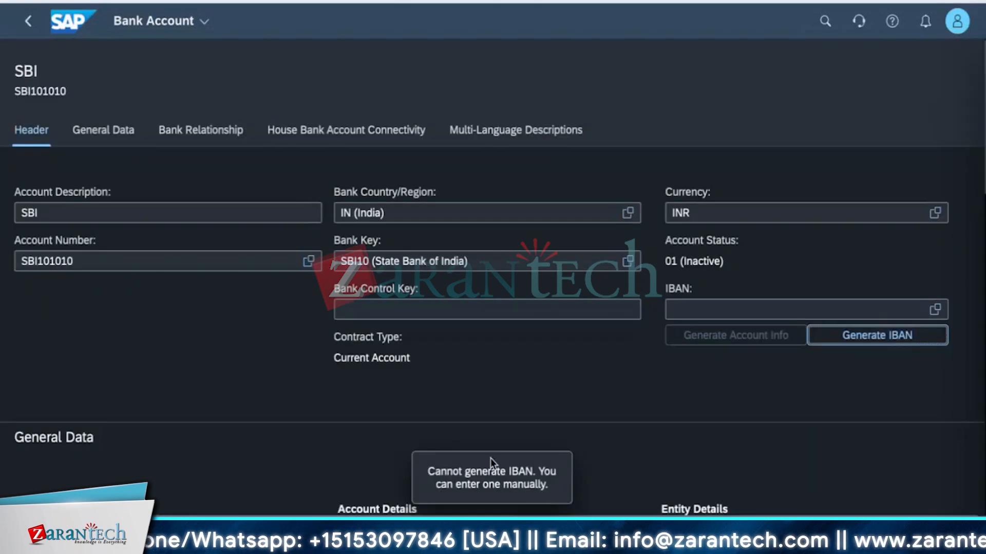
left_click(491, 459)
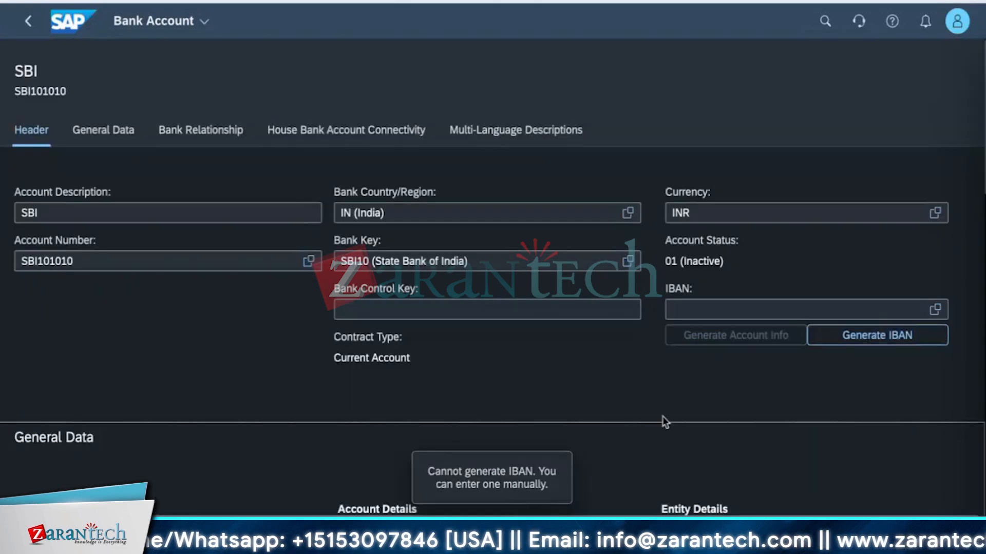
left_click(726, 310)
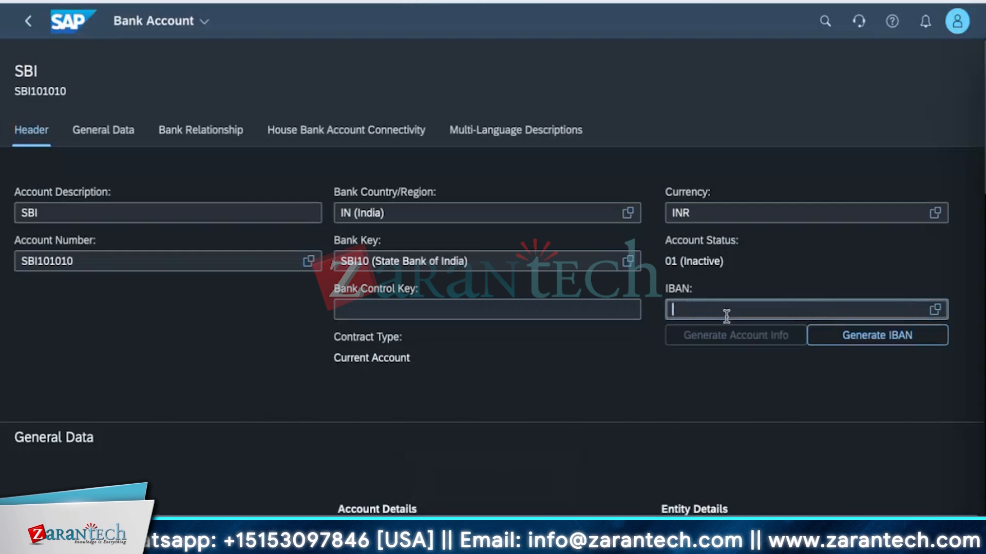
- Set the account's profit center to COMMON and its segment to 1000_C (Segment C)
scroll(317, 391, "down", 10)
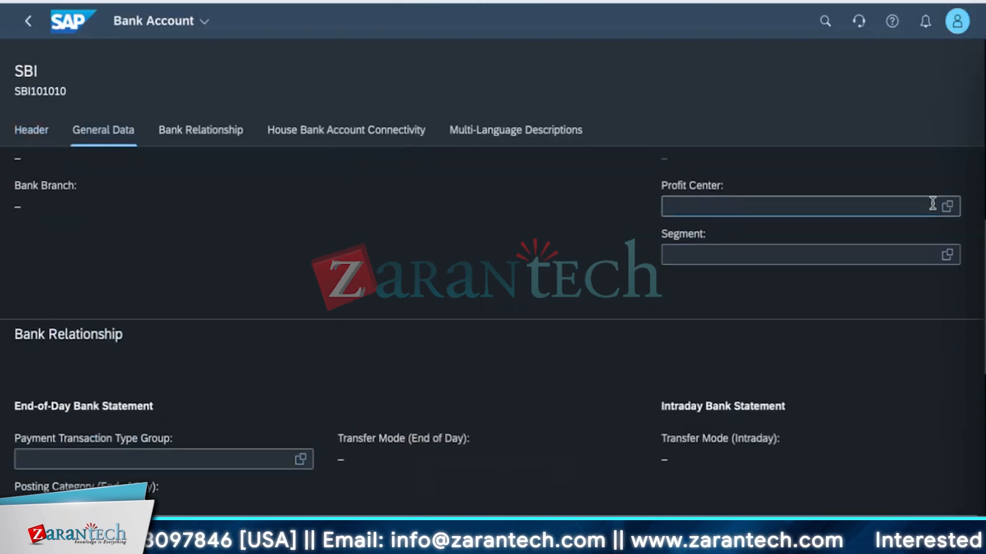
left_click(947, 206)
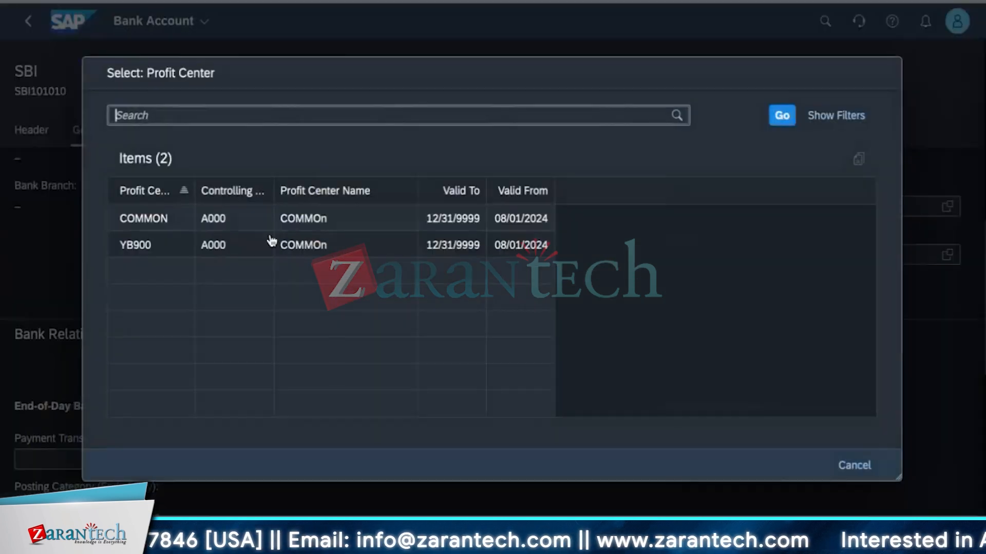
left_click(160, 228)
left_click(947, 254)
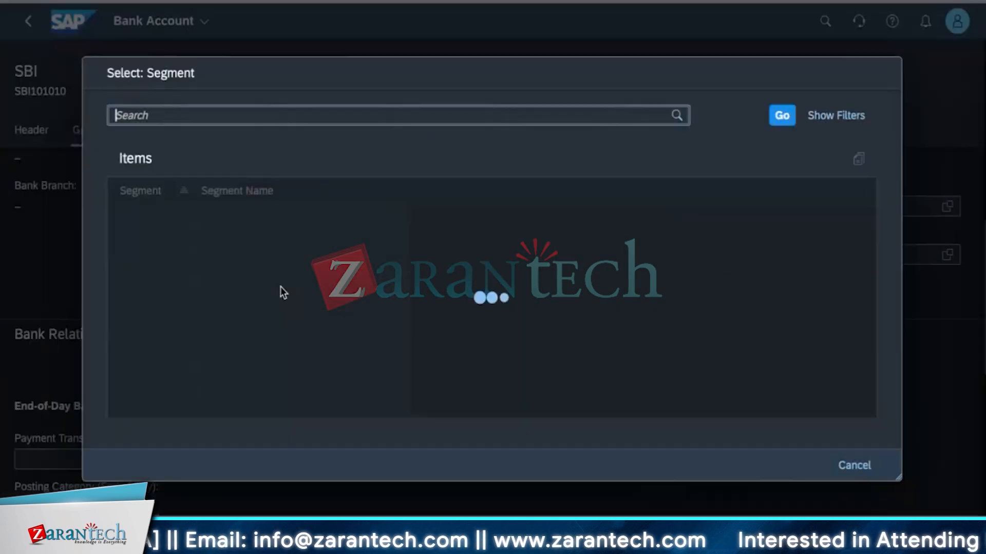
left_click(149, 271)
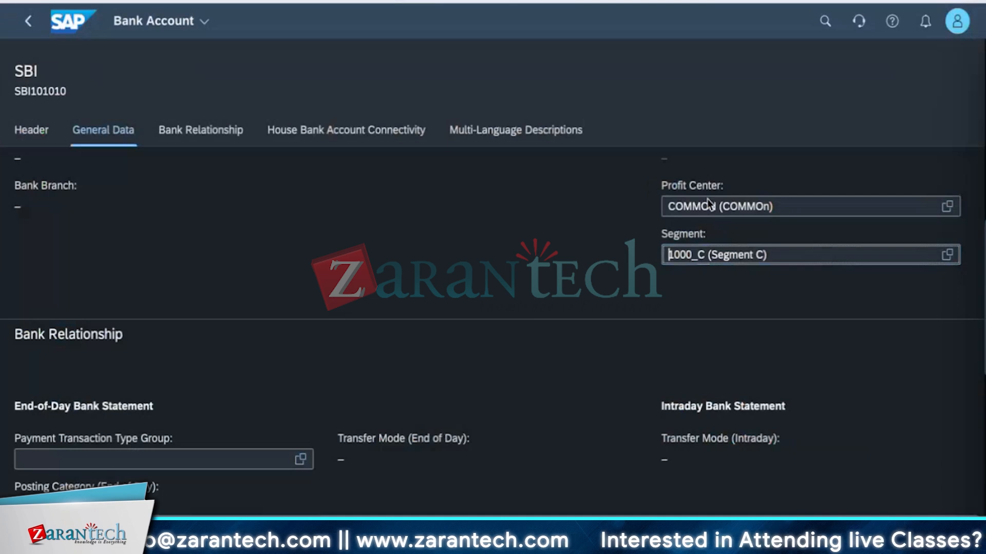
- Set the payment transaction type group for the end-of-day bank statement to 17BAI
scroll(352, 329, "up", 5)
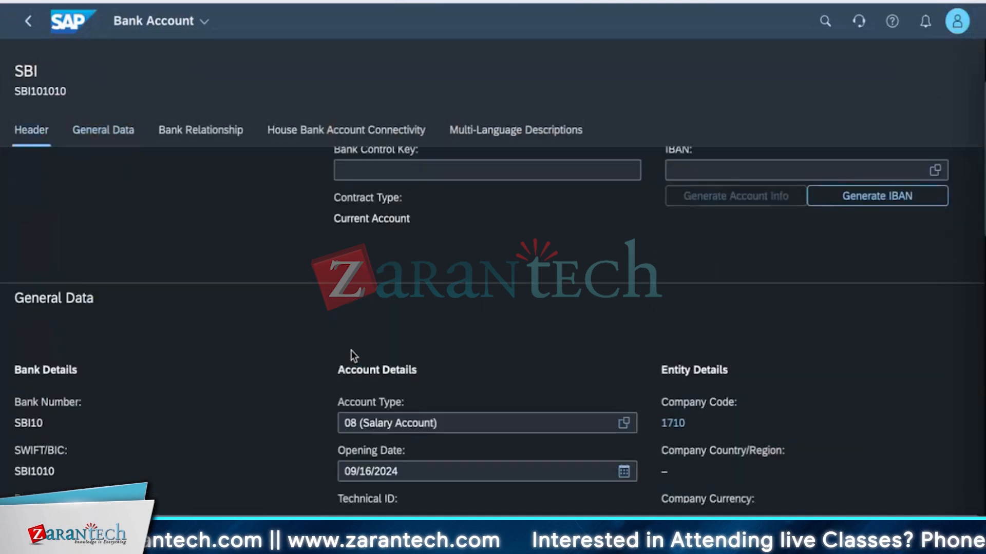
scroll(355, 359, "down", 4)
scroll(358, 367, "down", 5)
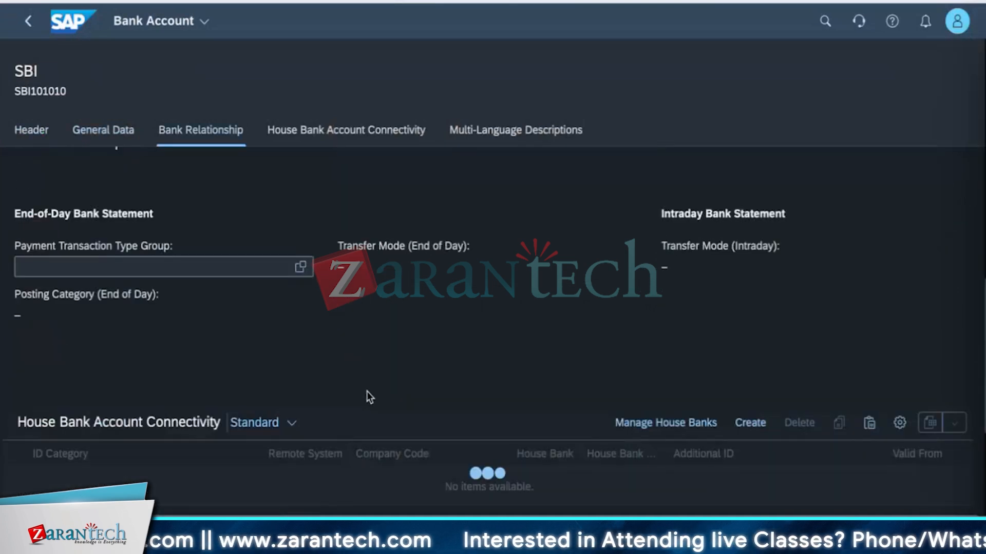
left_click(306, 265)
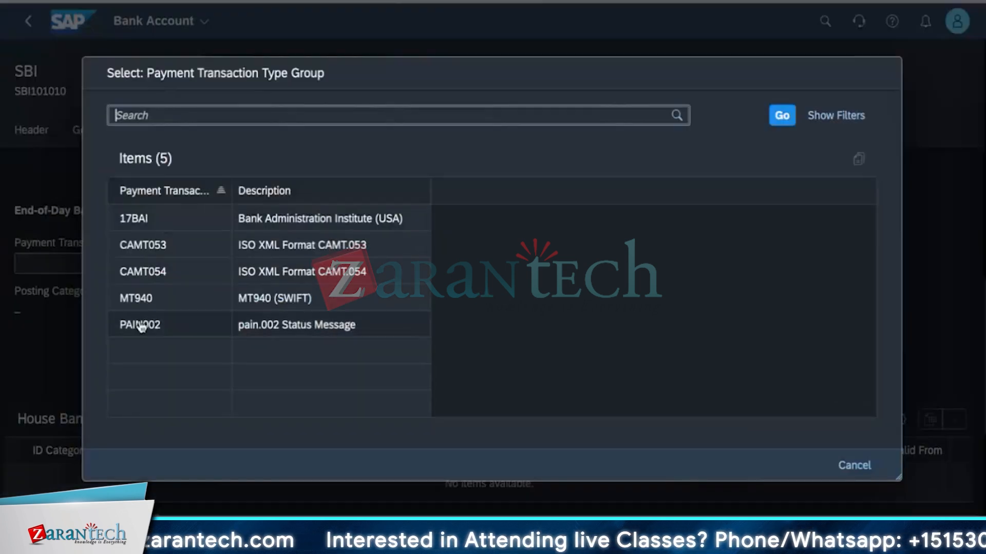
left_click(179, 226)
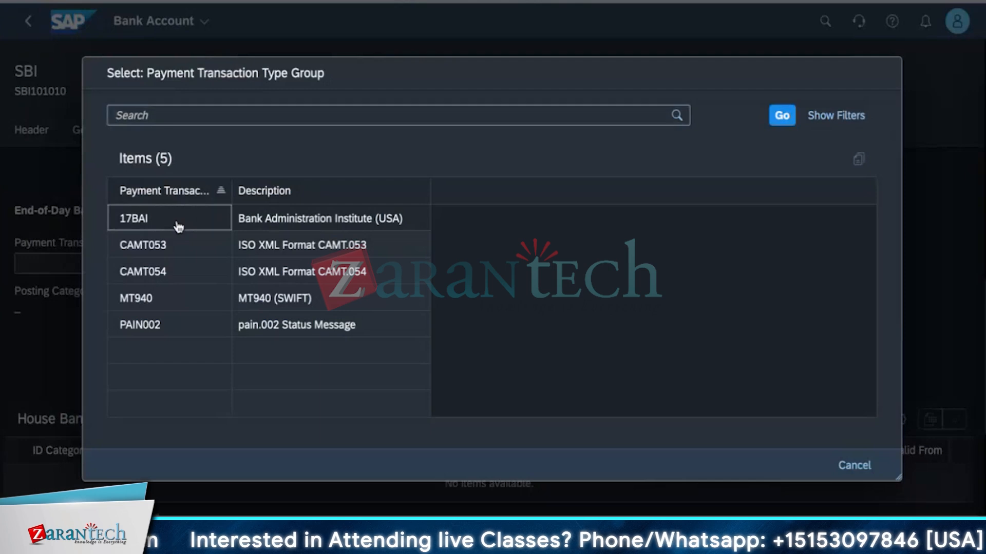
- Save the new SBI bank account without adding house bank connectivity entries
scroll(436, 315, "down", 3)
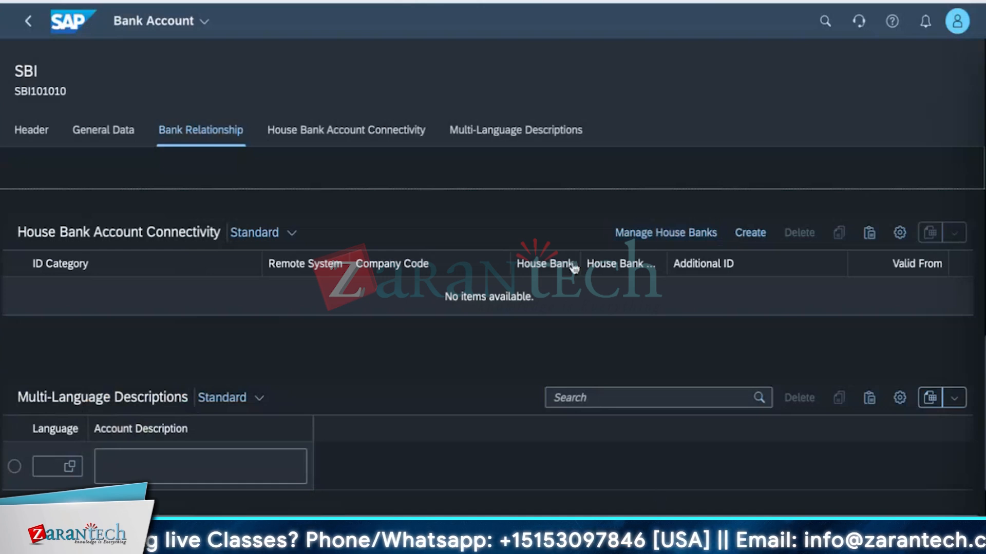
left_click(643, 234)
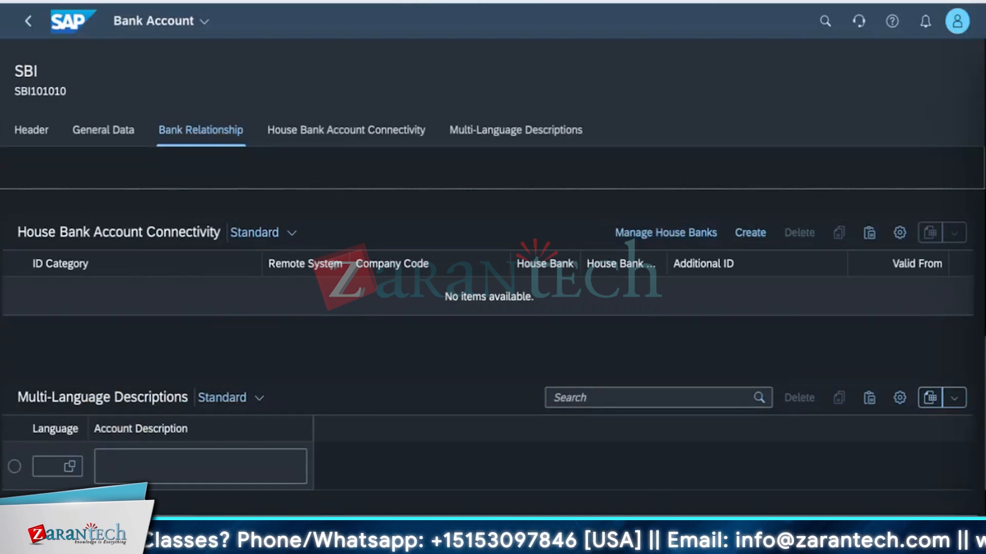
key("ctrl+s")
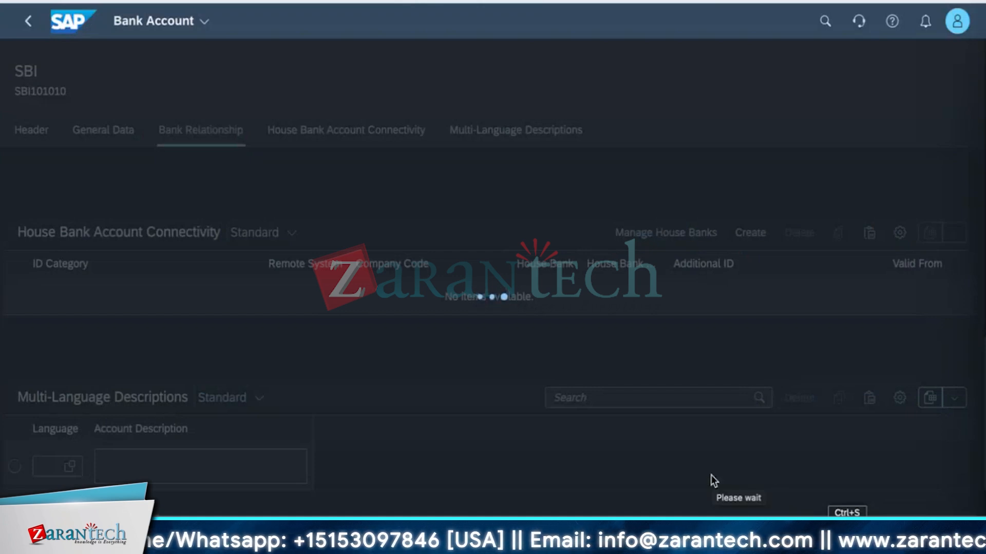
- Put the saved SBI bank account in edit mode and go to house bank management, keeping the account as a draft
scroll(452, 385, "down", 5)
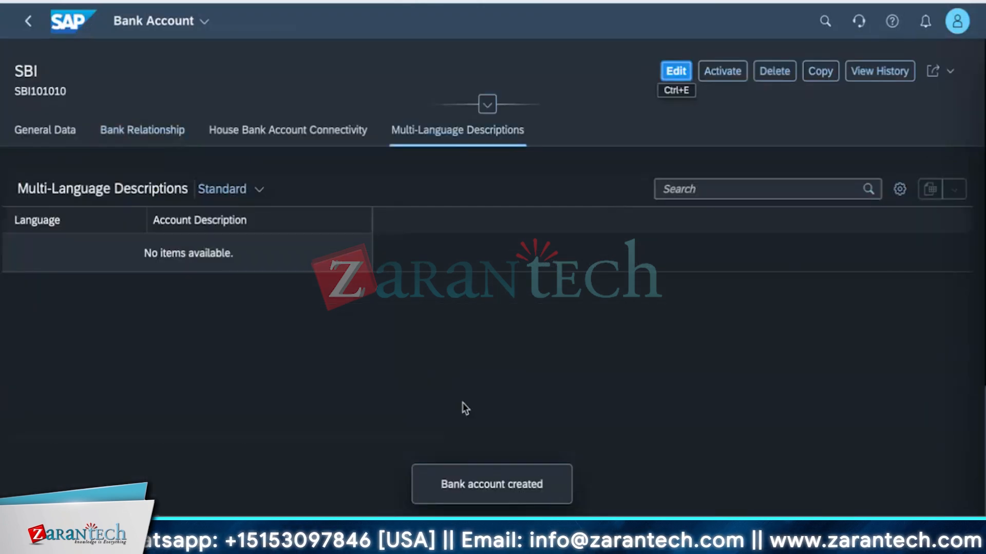
scroll(604, 236, "up", 10)
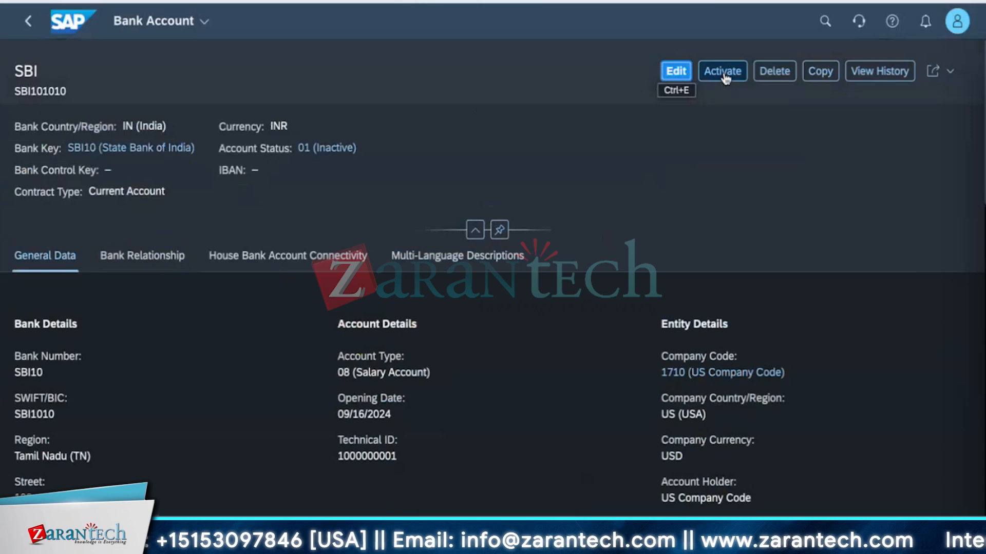
left_click(677, 72)
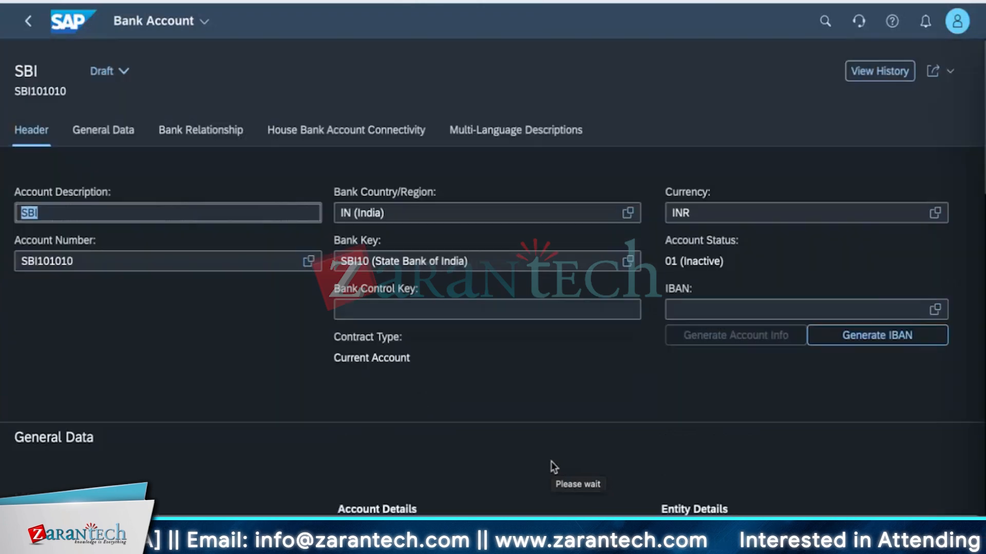
scroll(651, 433, "down", 10)
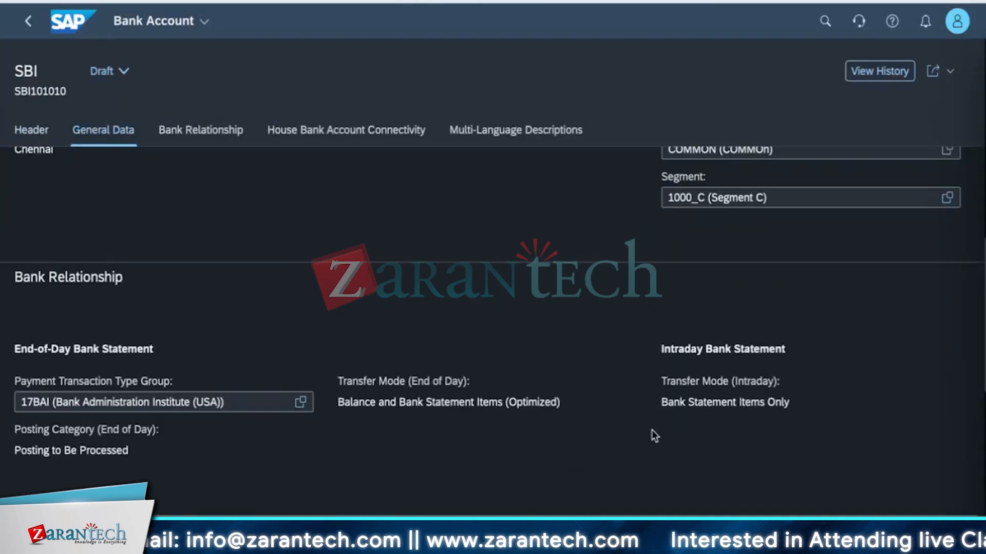
scroll(693, 292, "down", 10)
left_click(692, 165)
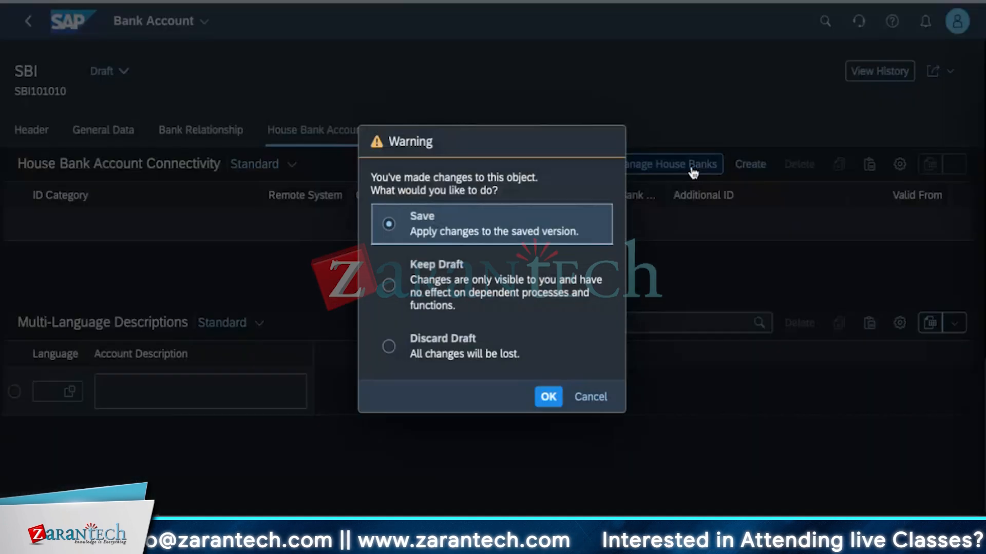
left_click(421, 286)
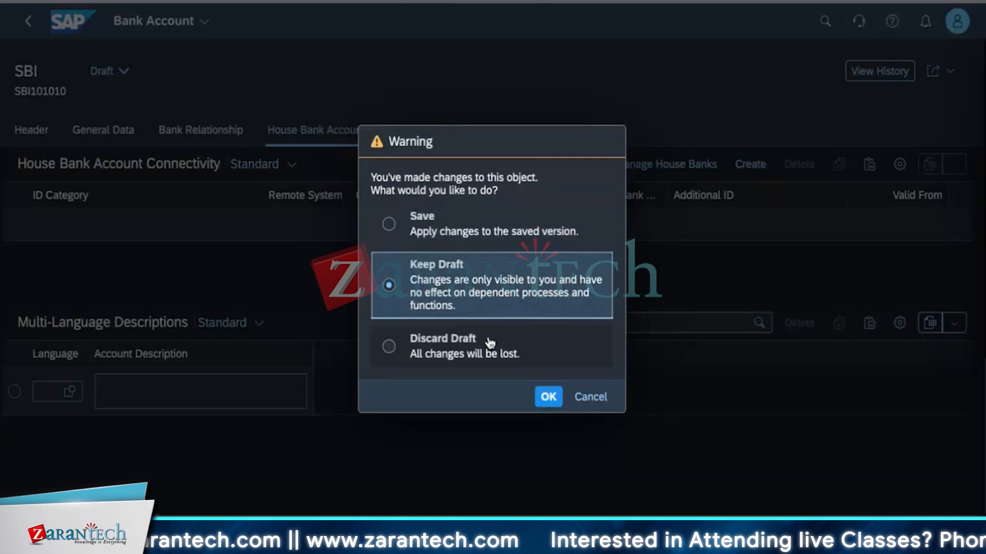
left_click(548, 397)
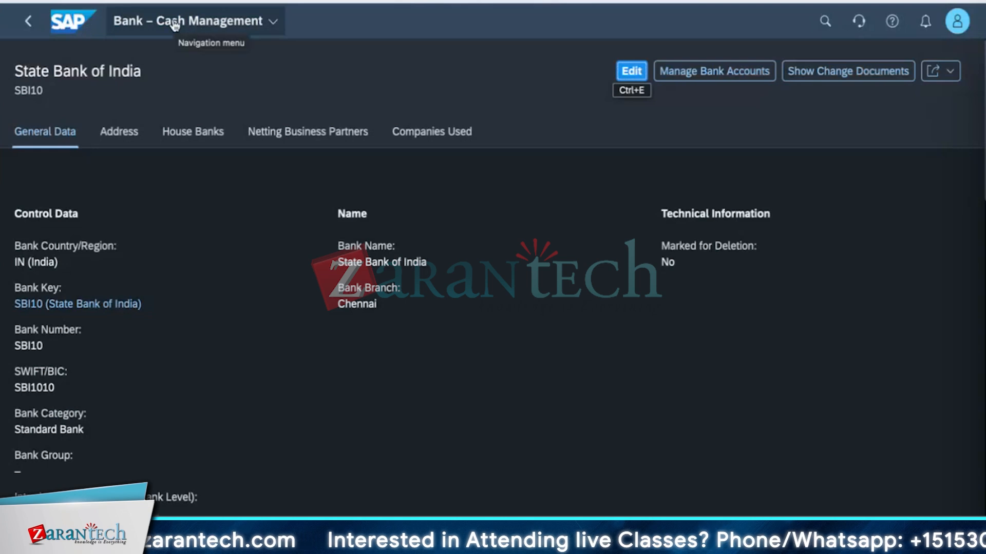
- Edit State Bank of India and create house bank HB10 for company code 1710
scroll(295, 342, "down", 4)
scroll(277, 417, "up", 4)
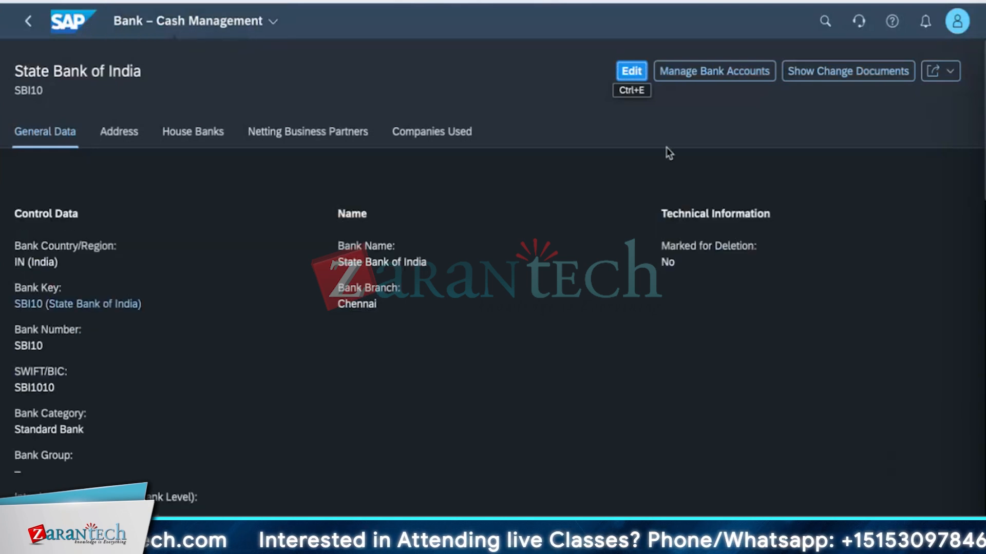
left_click(624, 72)
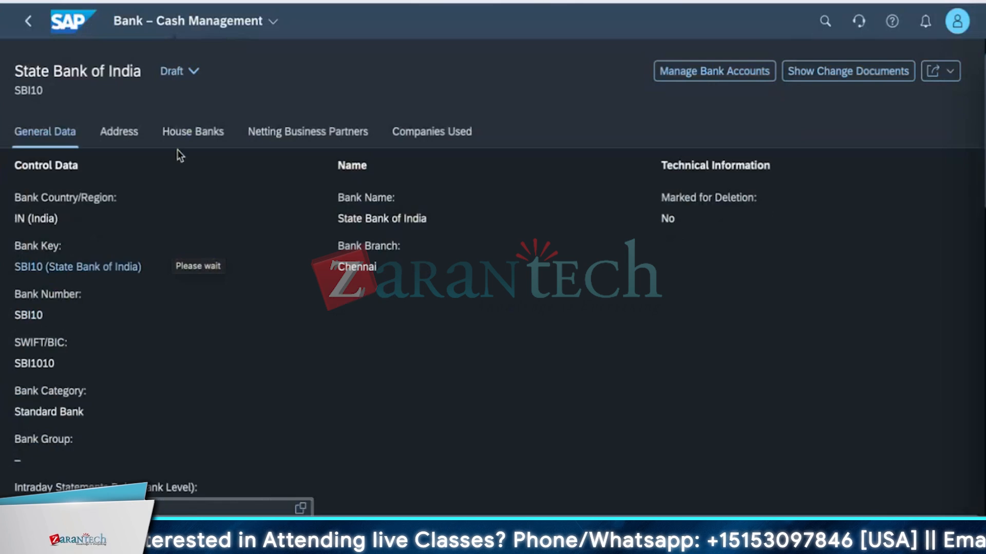
left_click(191, 135)
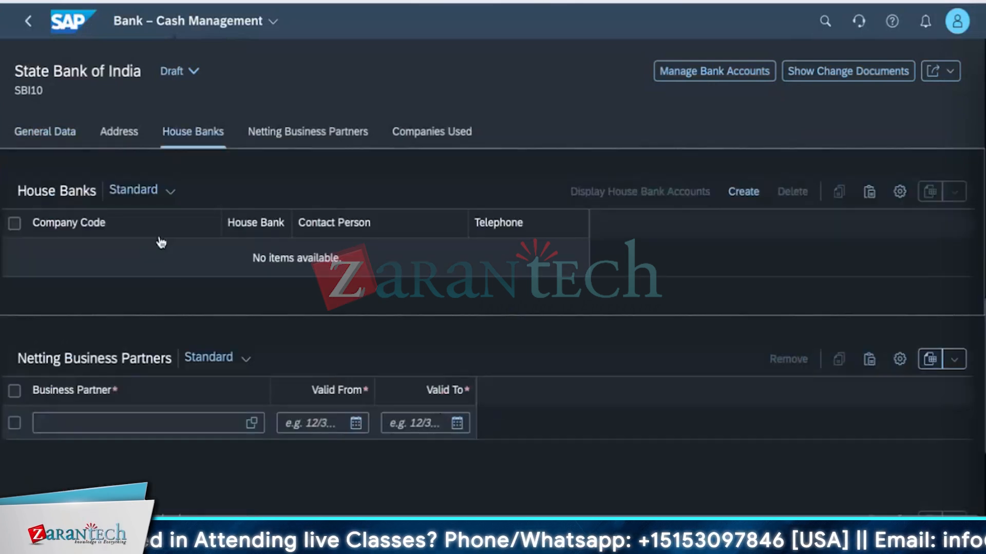
left_click(743, 198)
left_click(744, 191)
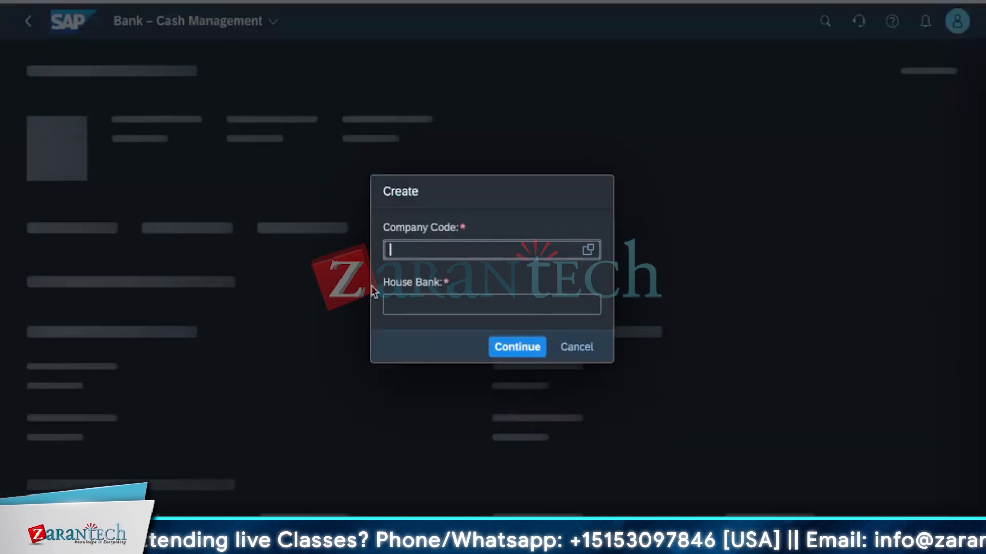
left_click(502, 252)
left_click(440, 340)
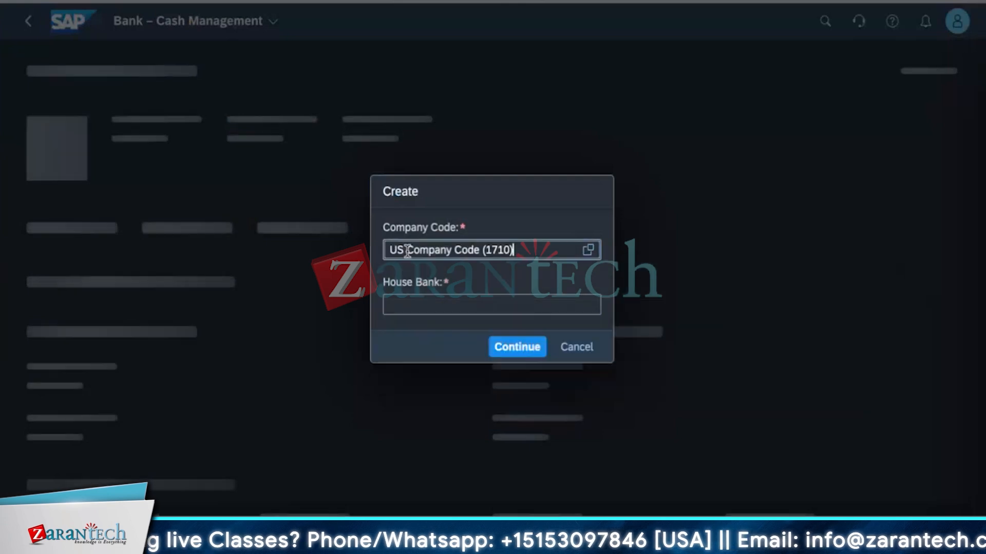
left_click(443, 307)
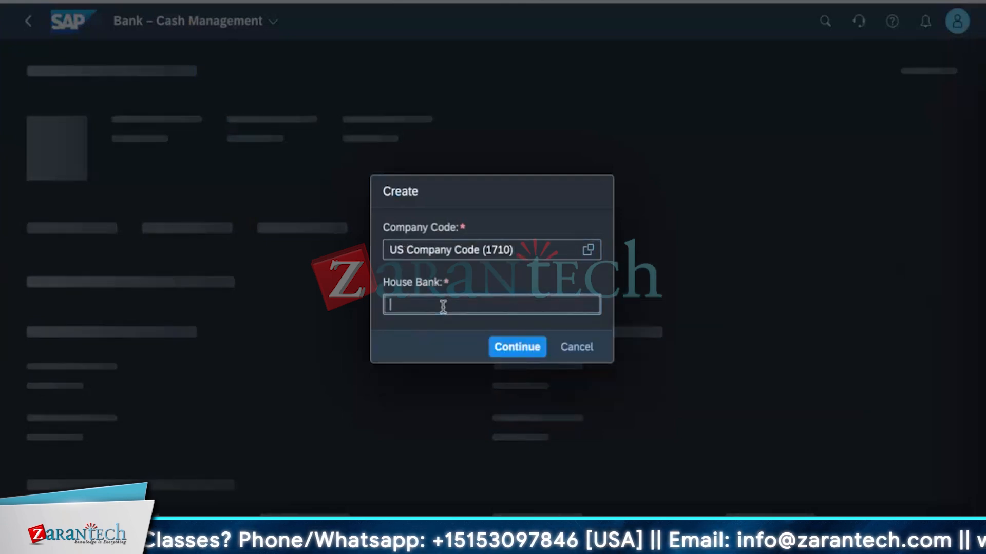
type("H")
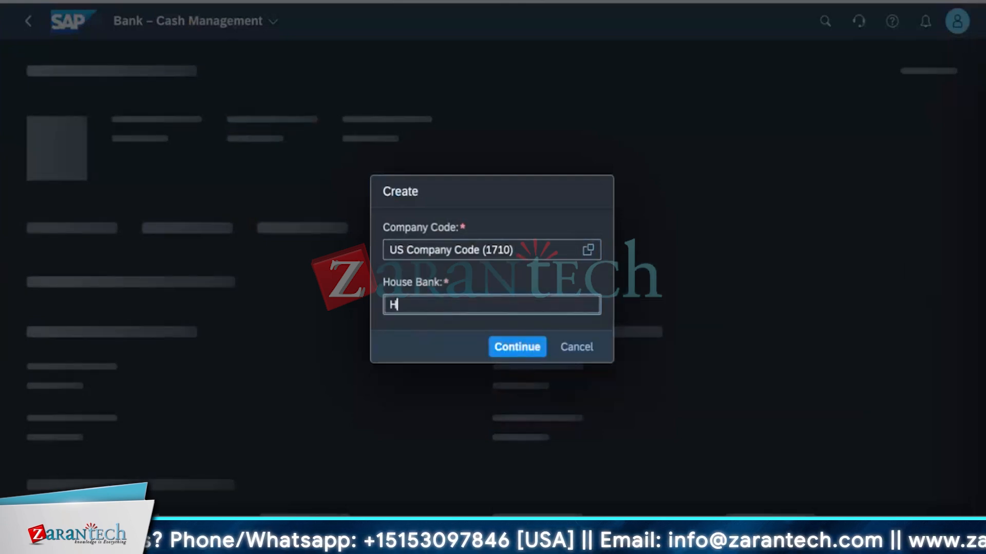
type("B9")
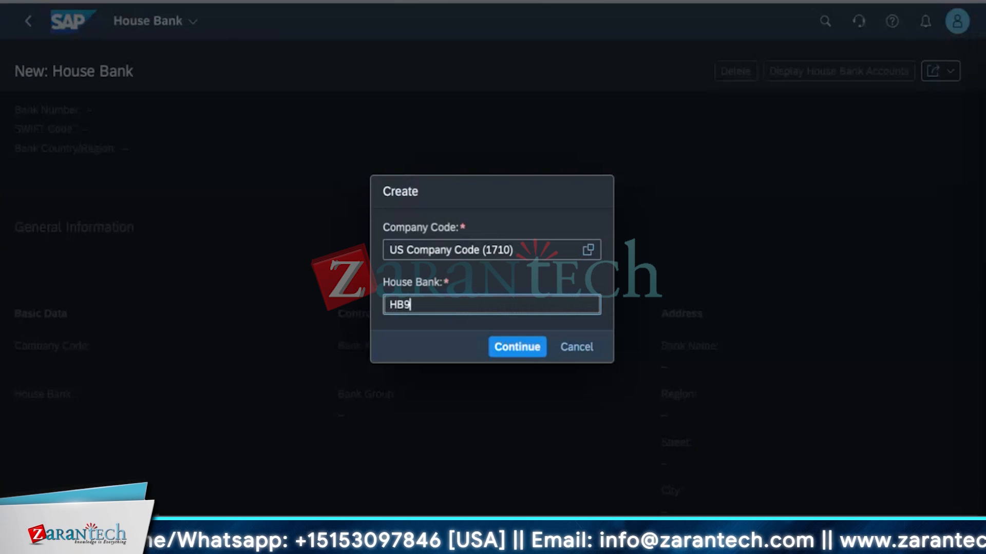
key("BackSpace")
type("10")
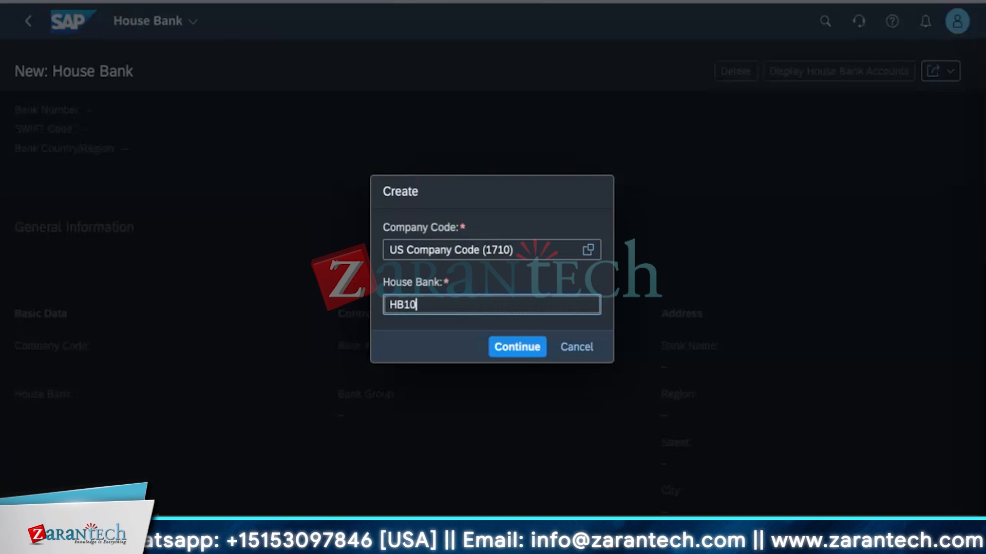
left_click(514, 356)
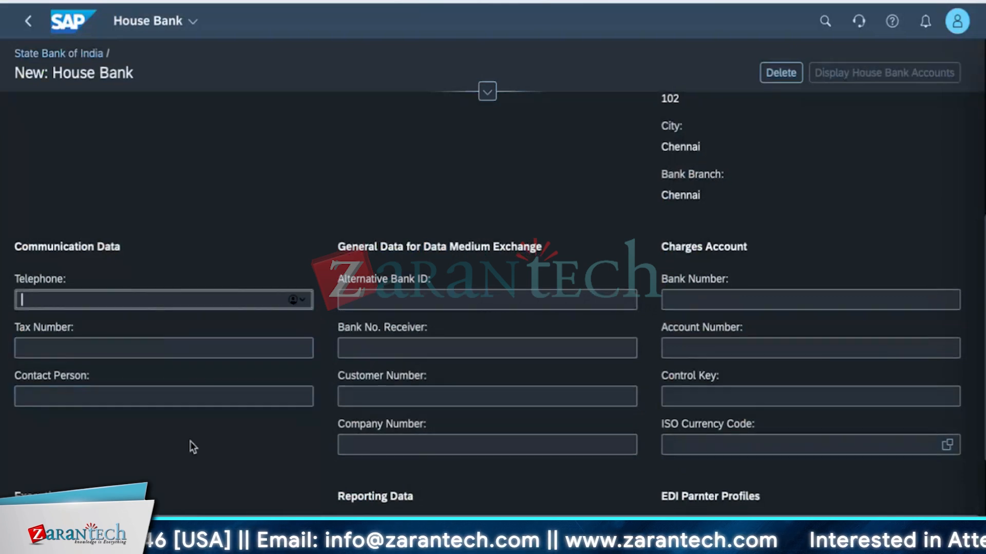
- Review the new house bank's address, communication, data medium exchange, charges account, execution, reporting and EDI sections
scroll(191, 445, "up", 3)
scroll(193, 446, "up", 3)
scroll(190, 446, "down", 3)
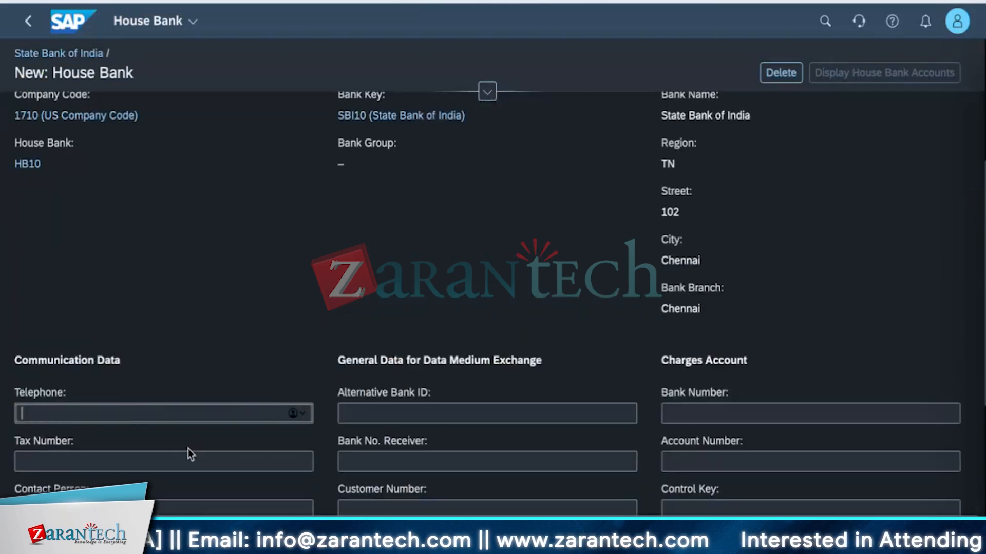
scroll(189, 450, "down", 3)
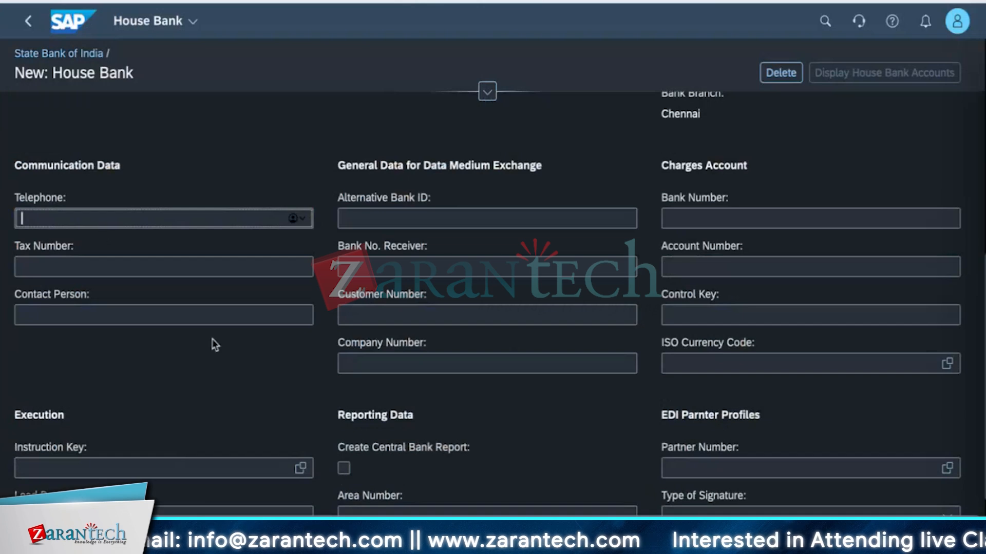
scroll(390, 374, "down", 2)
scroll(388, 391, "up", 5)
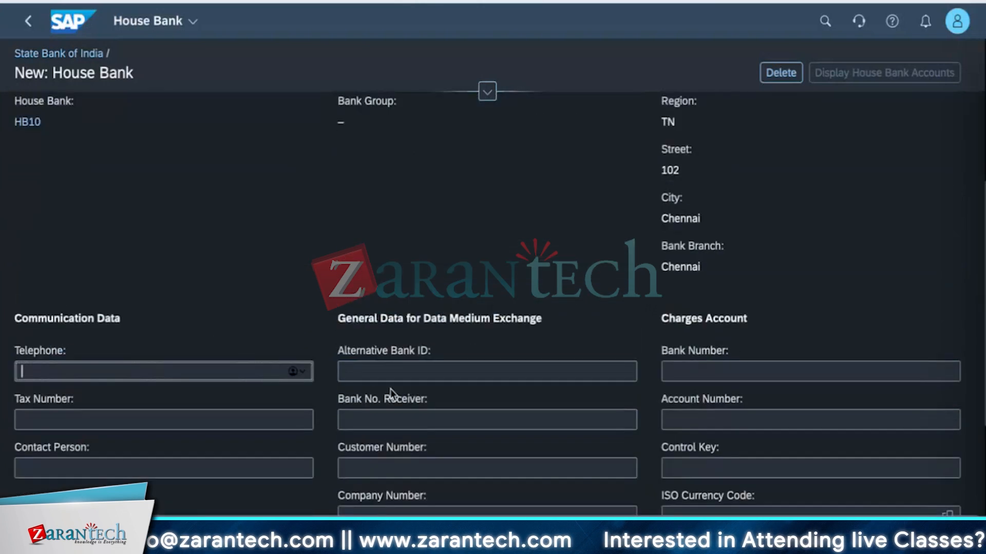
scroll(616, 436, "down", 5)
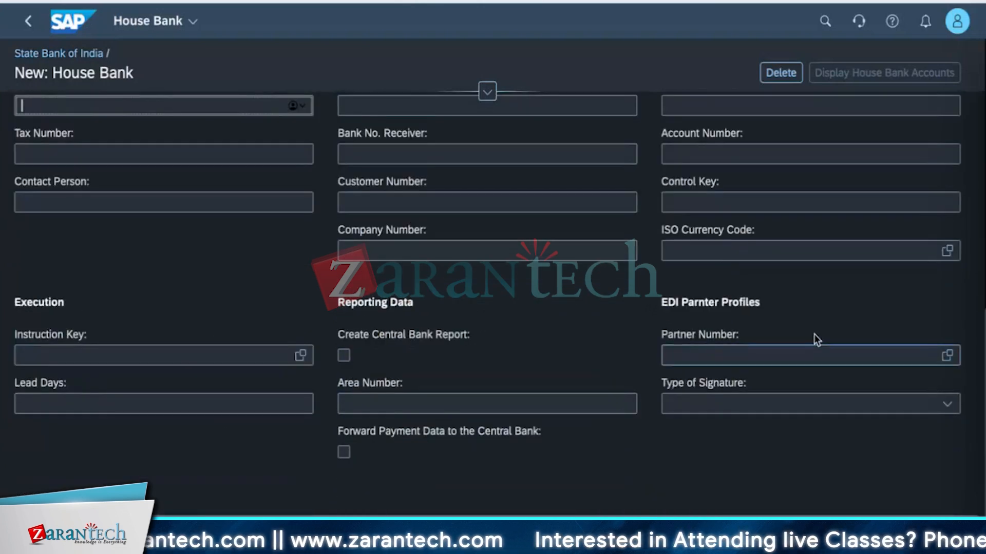
scroll(385, 277, "up", 1)
scroll(191, 284, "up", 2)
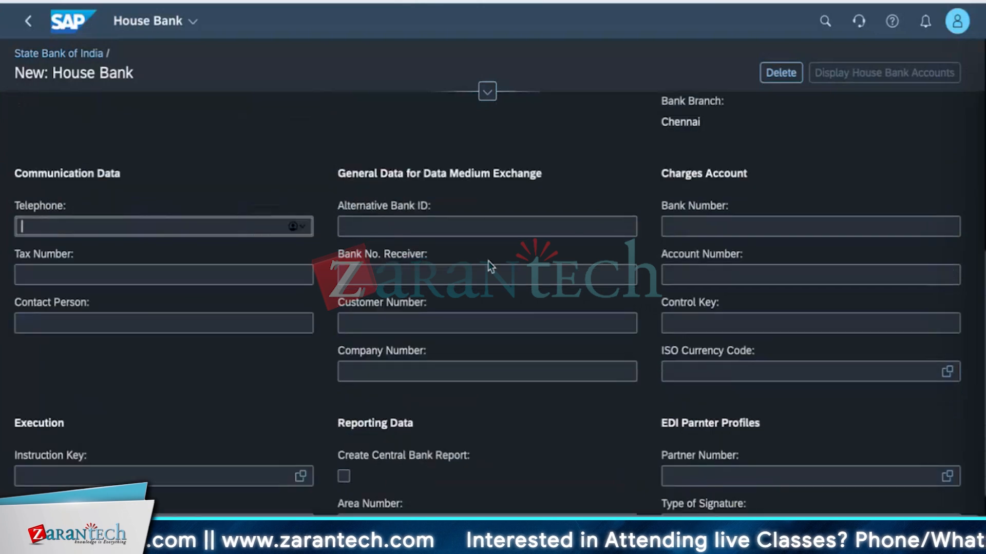
scroll(576, 365, "up", 4)
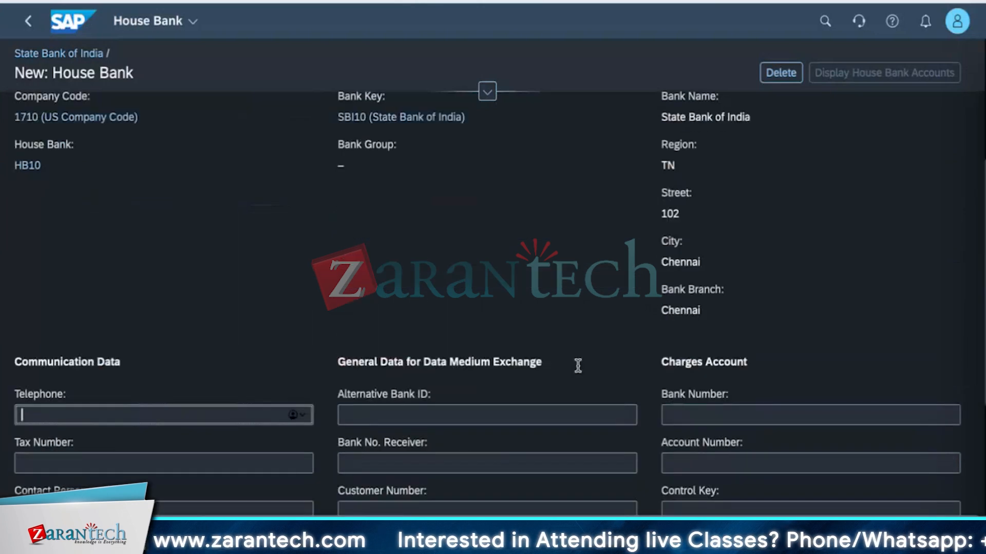
scroll(495, 378, "down", 6)
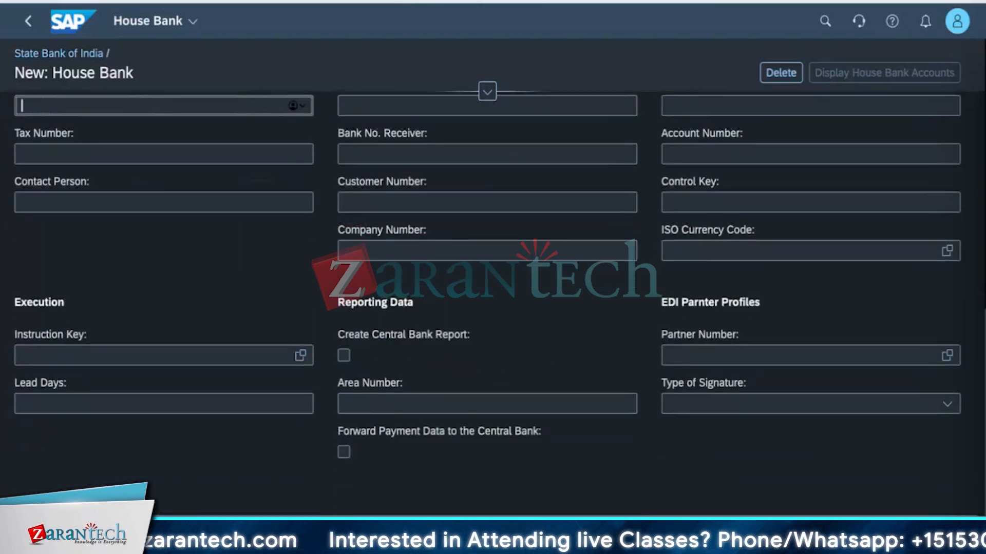
- Apply the new house bank entry without optional details and save the State Bank of India record
left_click(943, 533)
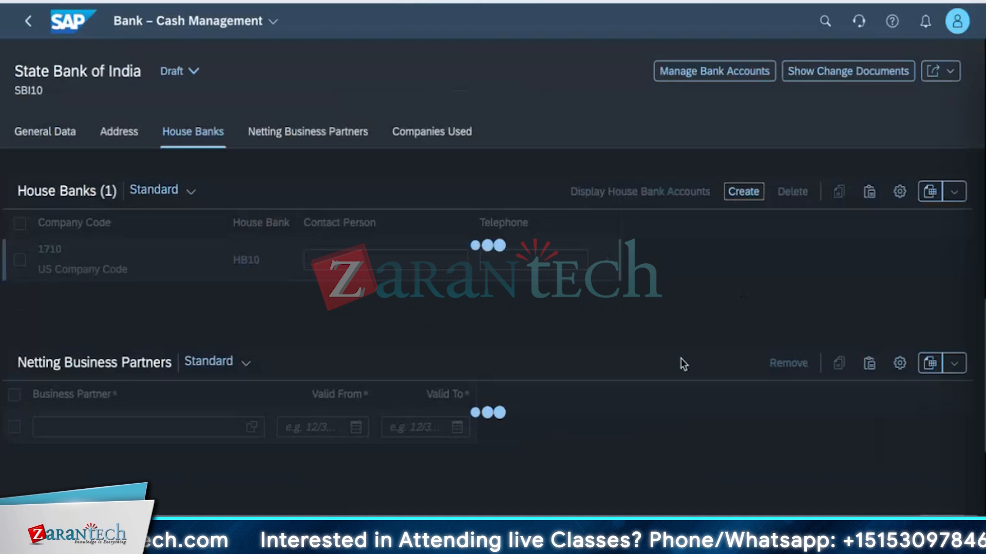
key("ctrl+s")
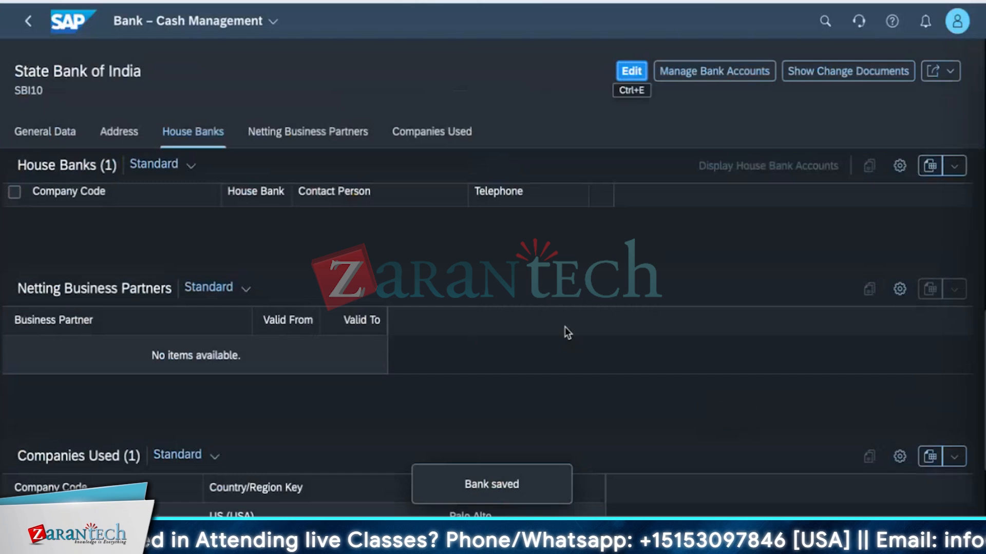
- Search for "Manage bank accounts" and open the Manage Bank Accounts app
left_click(822, 22)
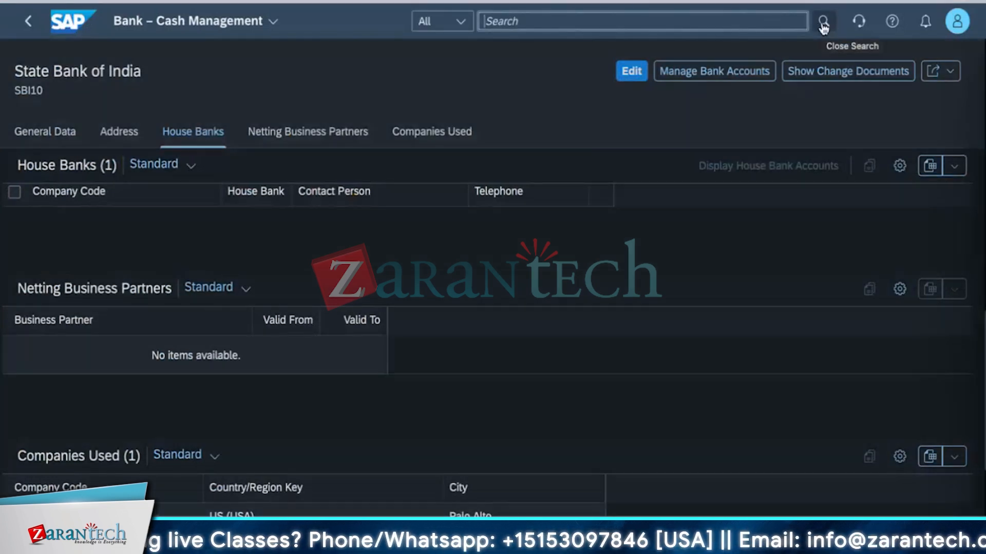
type("Maste")
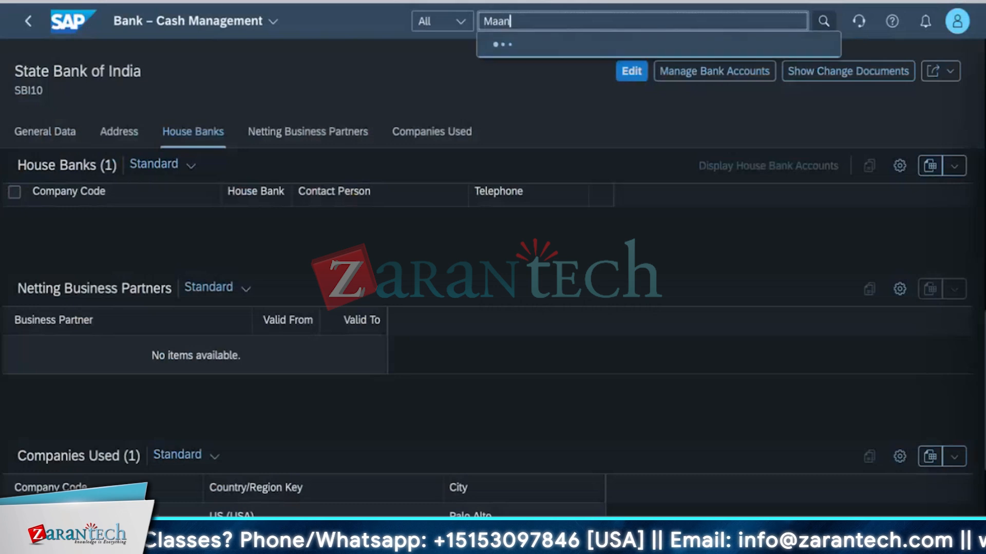
key("BackSpace")
key("BackSpace")
key("BackSpace")
type("nma")
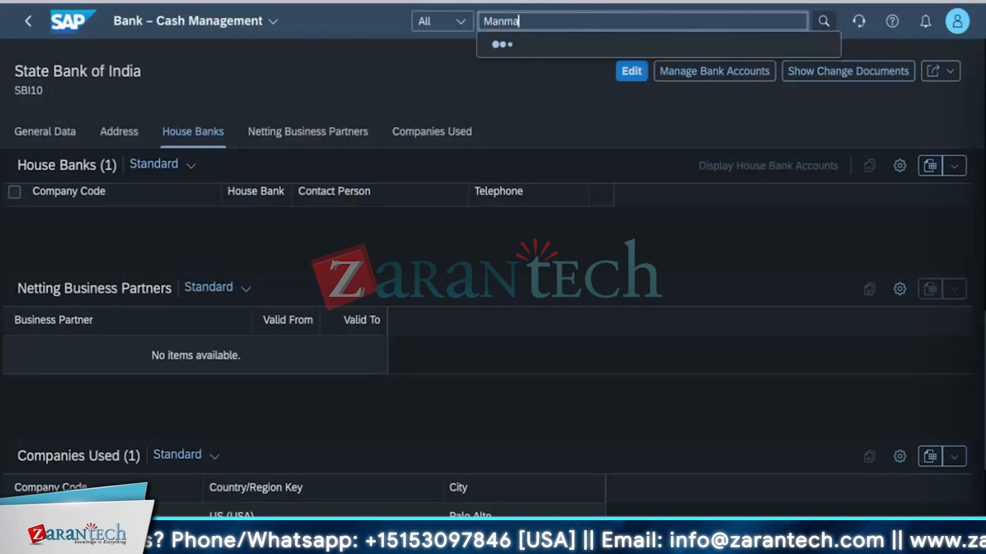
key("BackSpace")
key("BackSpace")
type("age ")
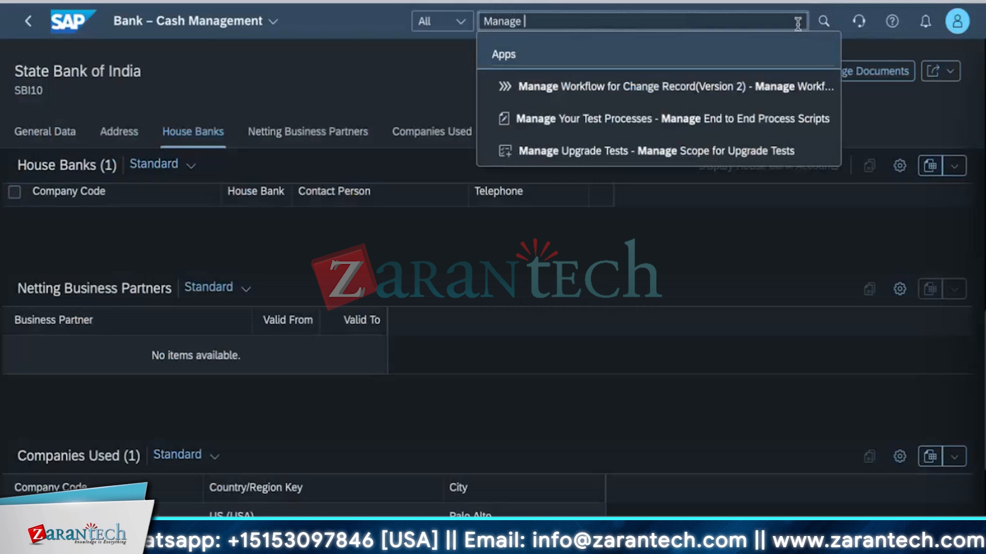
type("bank accou")
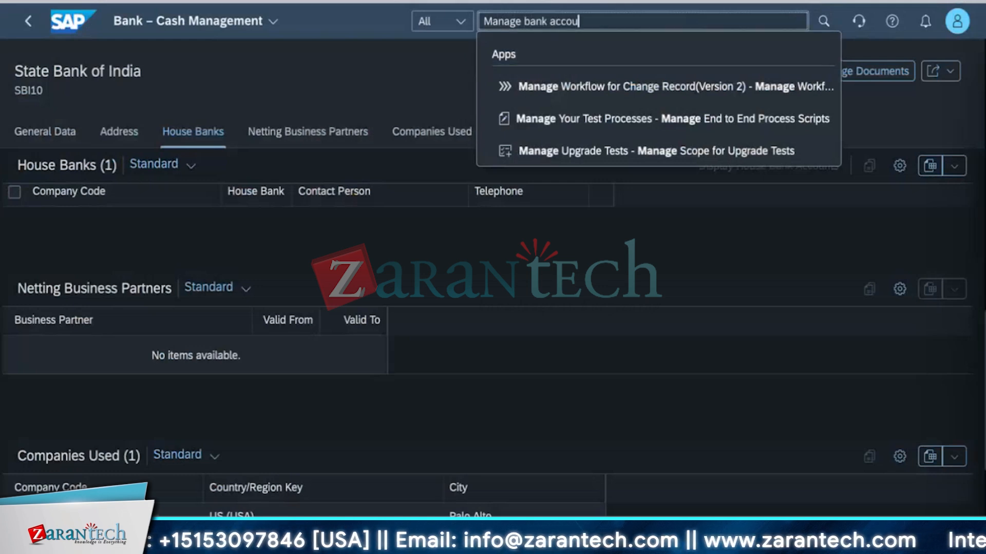
type("nts")
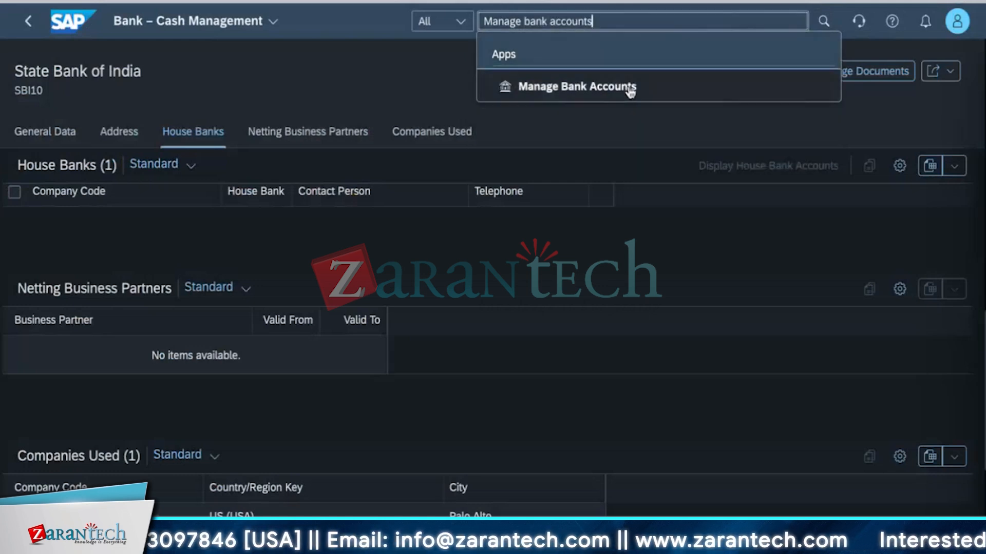
left_click(624, 85)
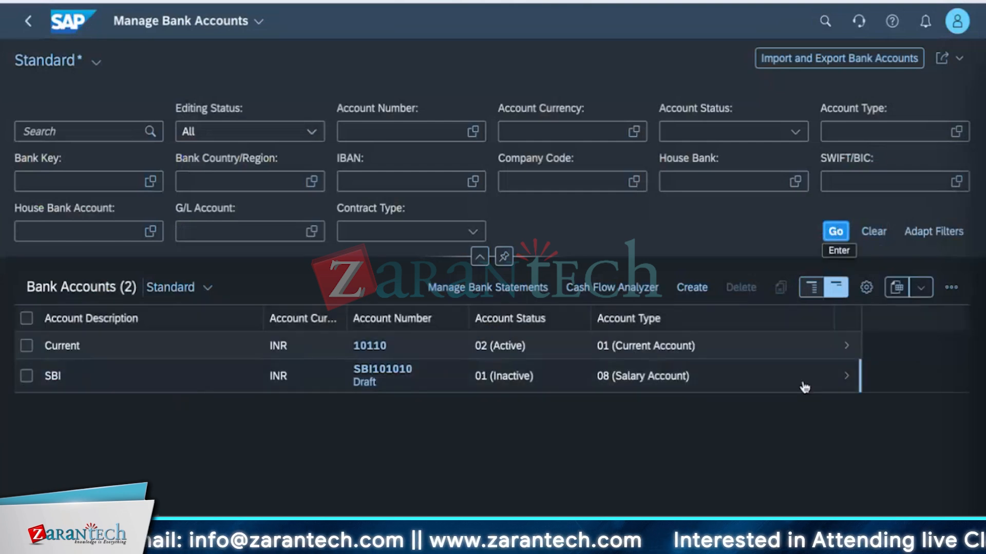
- Open the draft SBI salary account, check its general and bank relationship data, and create a new house bank account connectivity entry
left_click(845, 380)
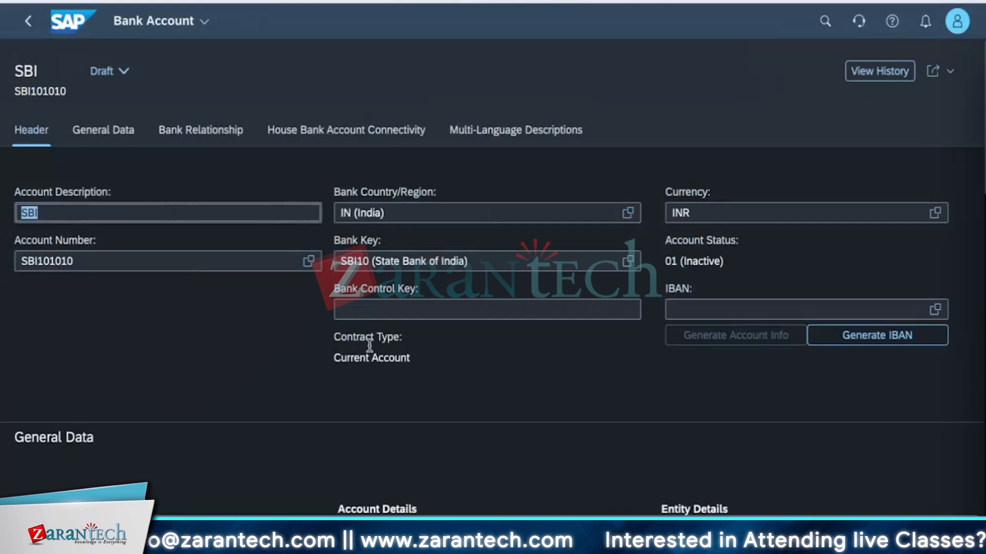
scroll(501, 384, "down", 3)
scroll(500, 387, "down", 5)
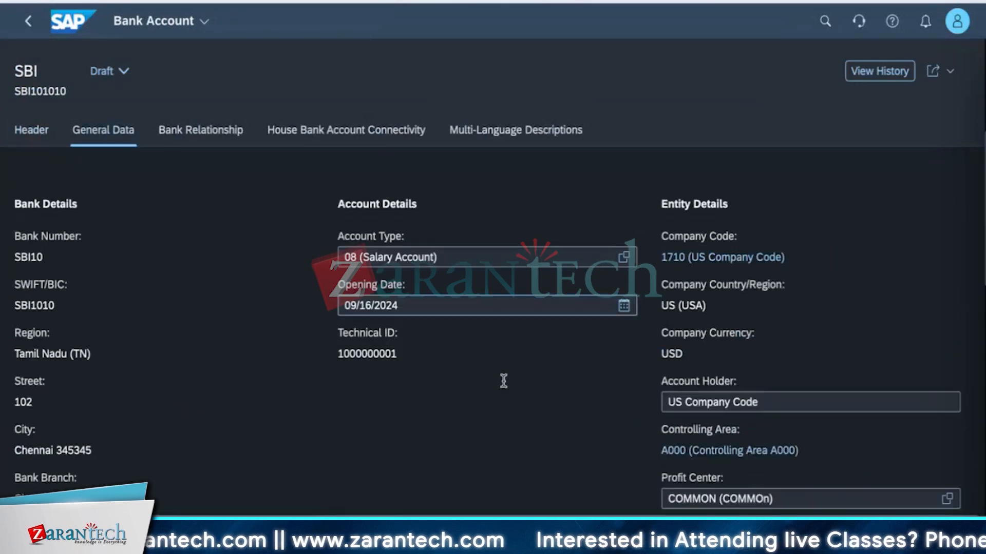
scroll(502, 390, "down", 10)
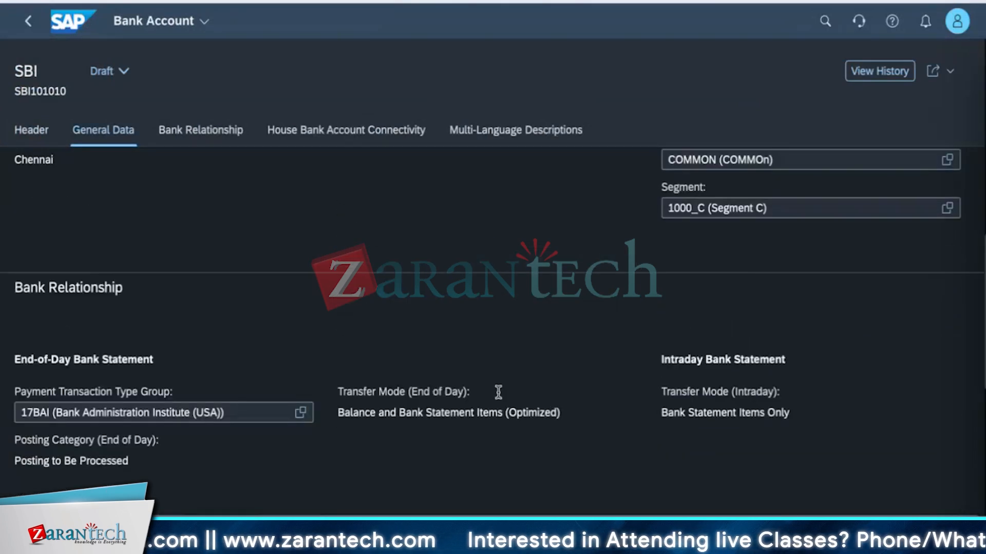
scroll(501, 398, "up", 8)
scroll(500, 396, "up", 10)
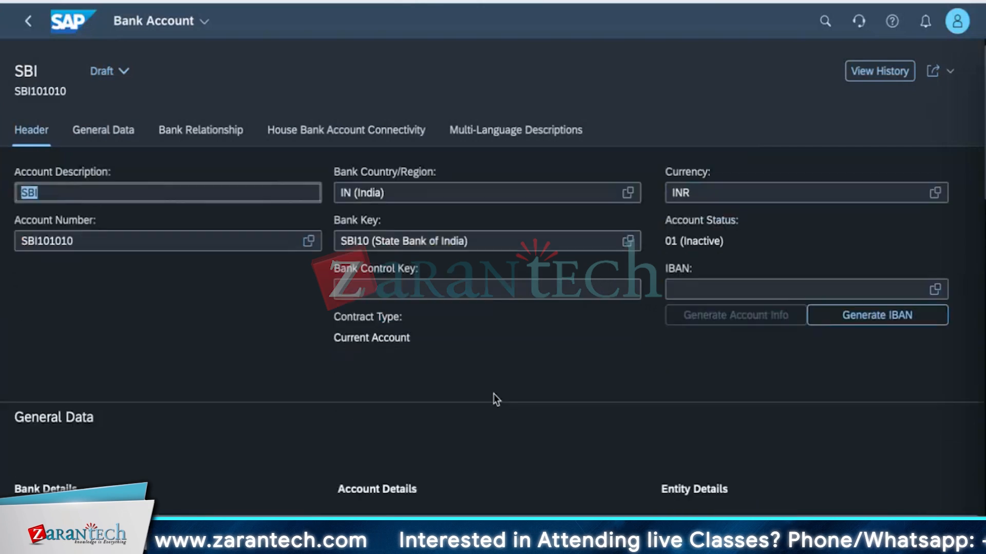
left_click(331, 134)
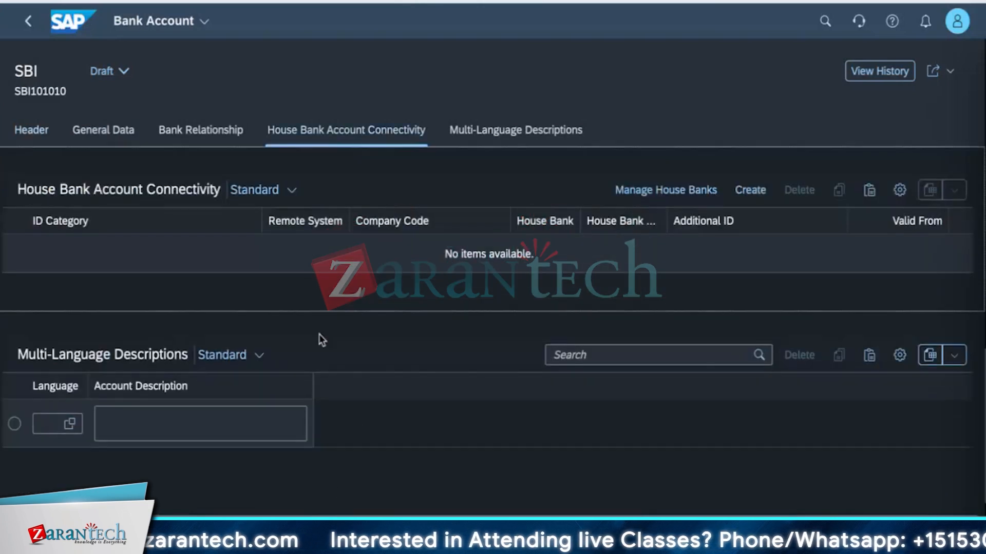
left_click(749, 190)
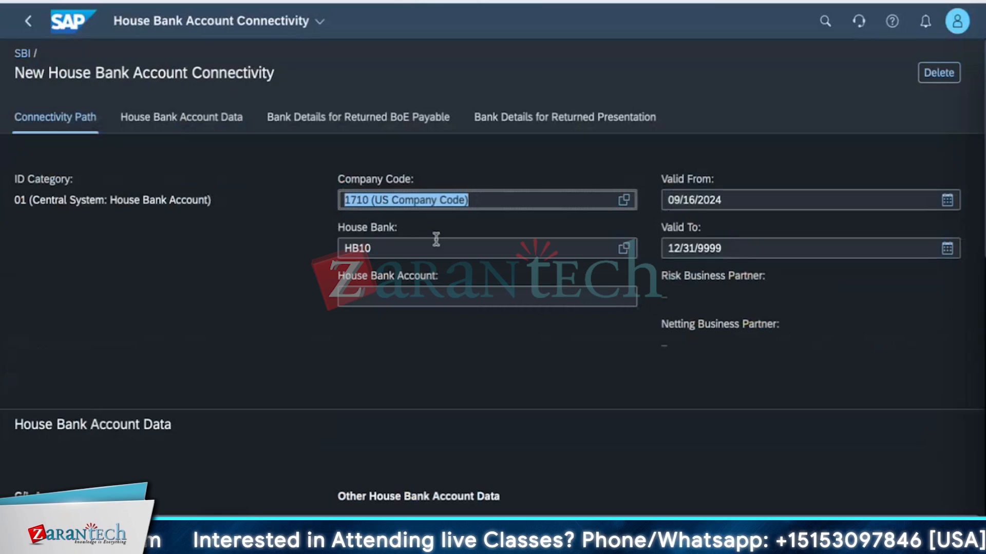
- Enter HB101 as the house bank account under house bank HB10 and apply the connectivity entry
left_click(356, 250)
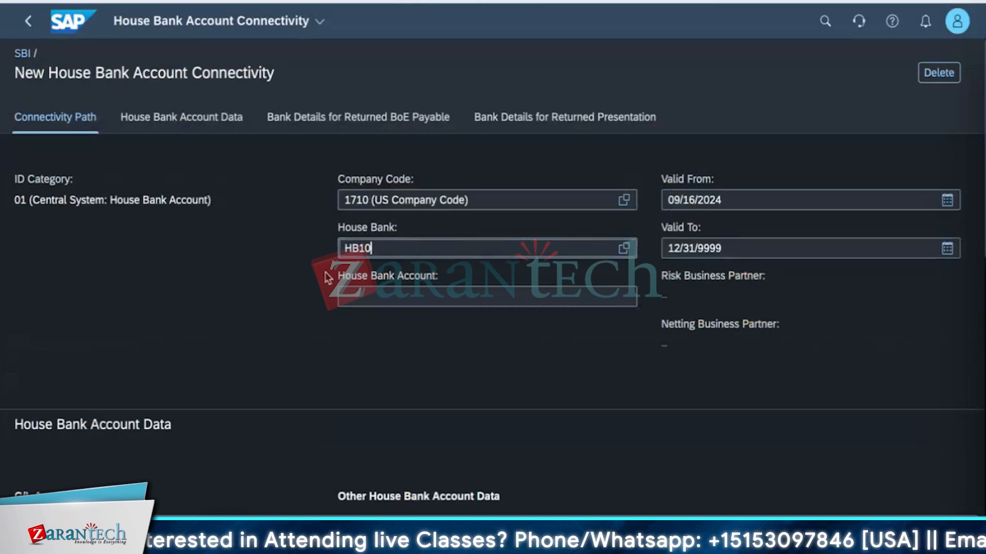
left_click(393, 290)
type("Hb101")
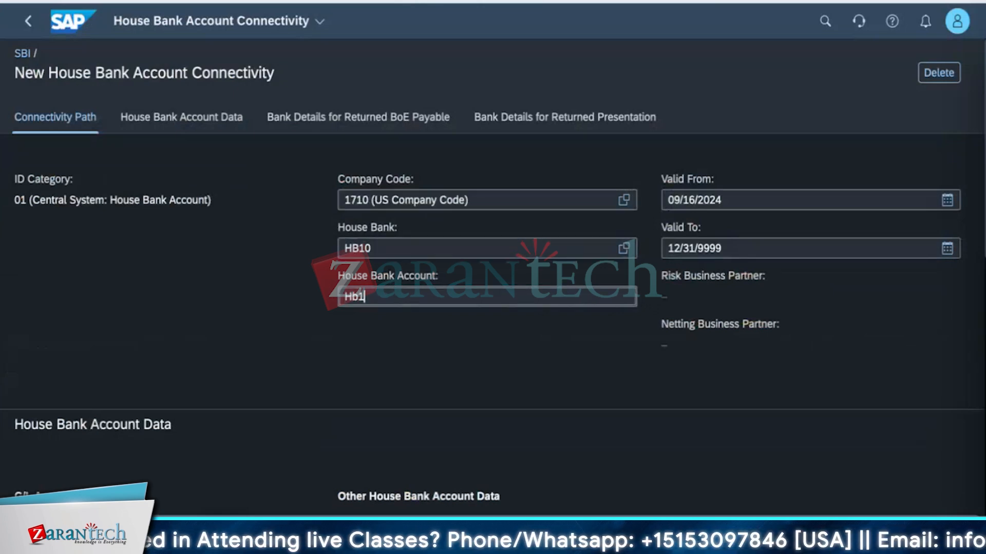
left_click(495, 360)
left_click(924, 512)
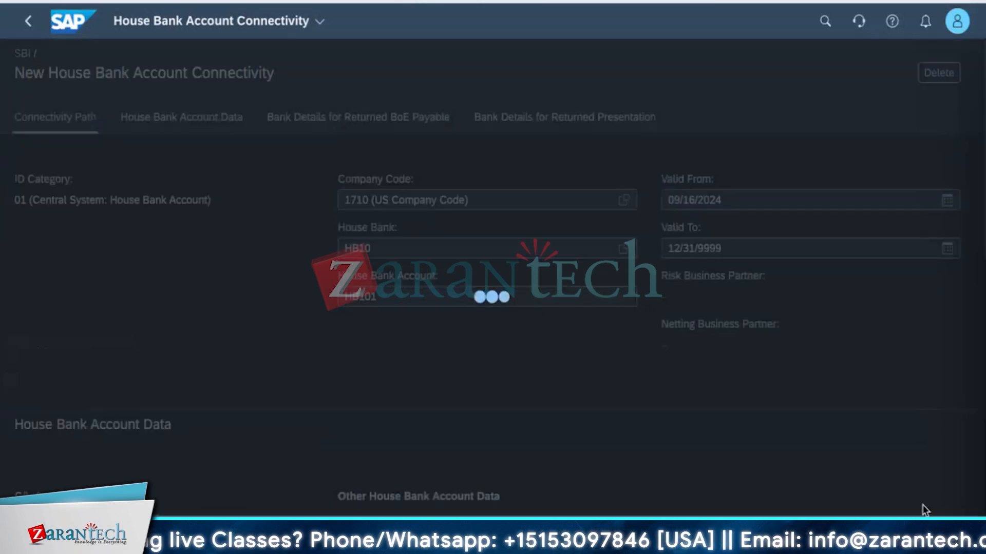
- Save the SBI bank account and activate it, dismissing the message windows
key("ctrl+s")
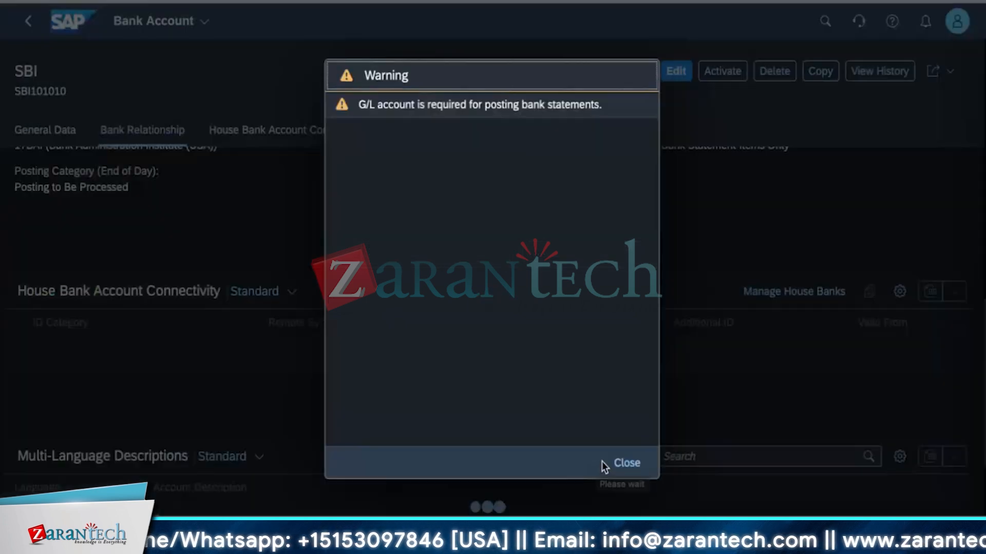
left_click(634, 471)
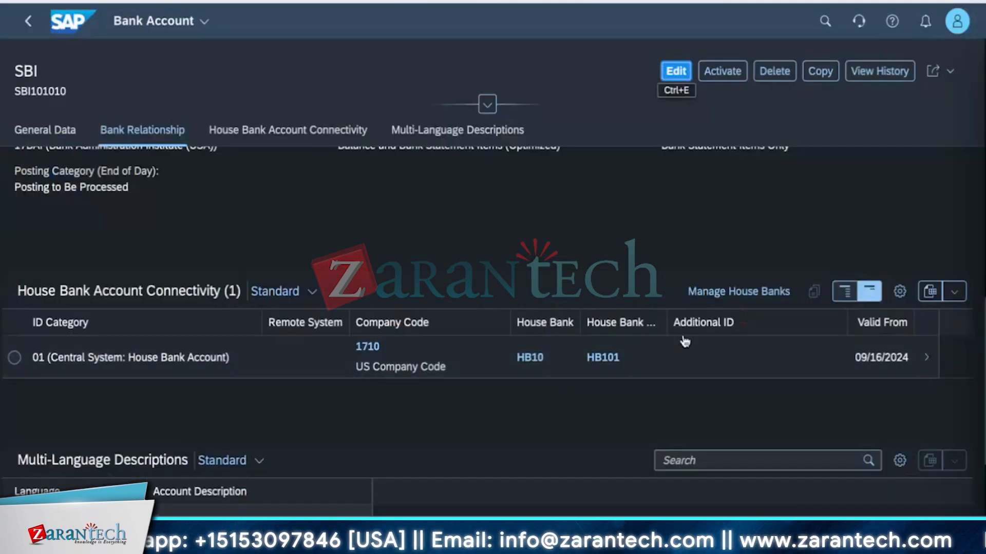
left_click(724, 73)
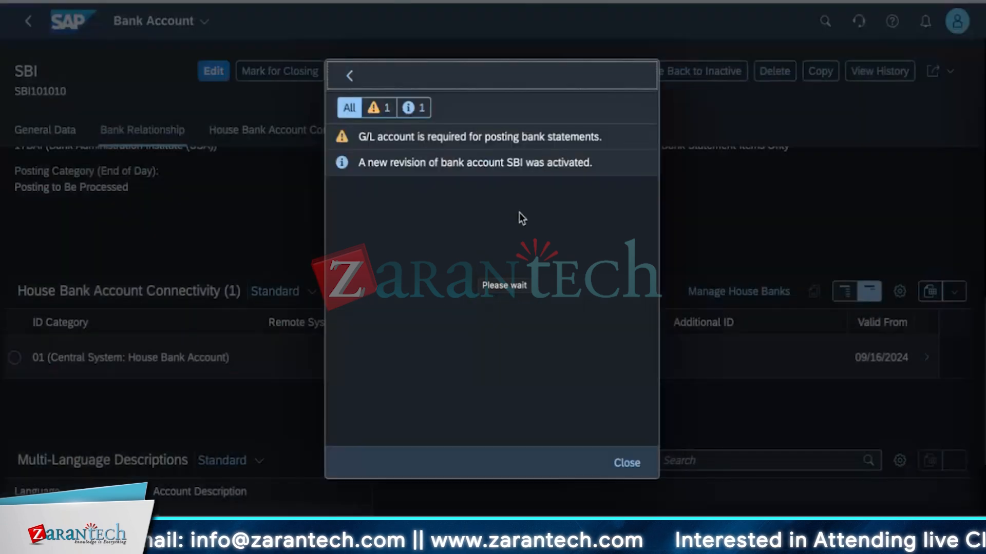
left_click(634, 469)
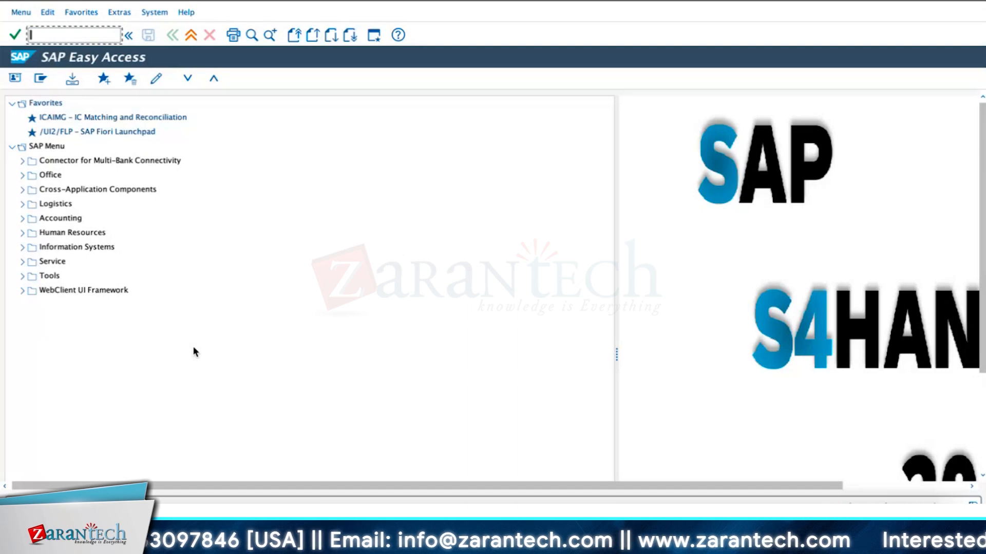
- Switch to SAP GUI and start transaction FI01 to create a bank
type("F")
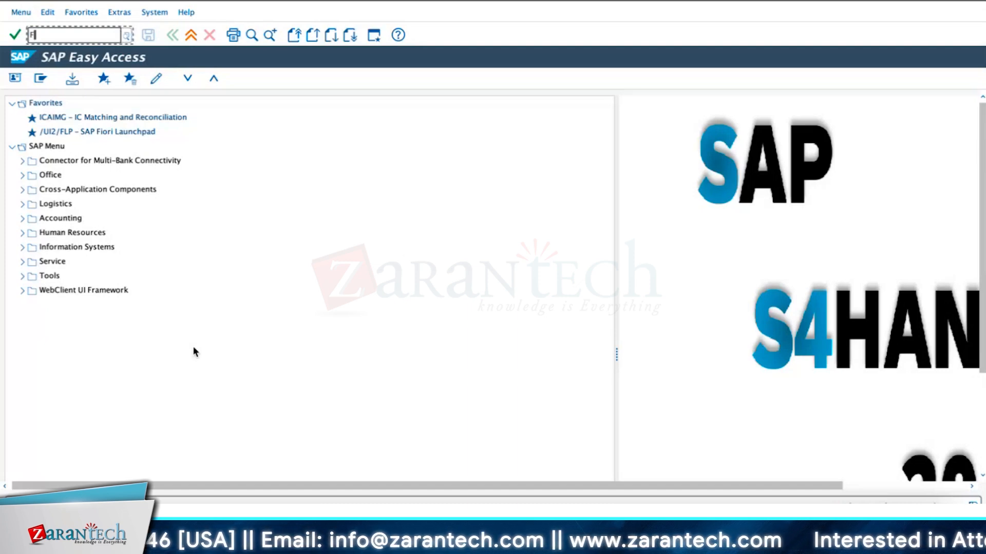
type("I01")
key("Return")
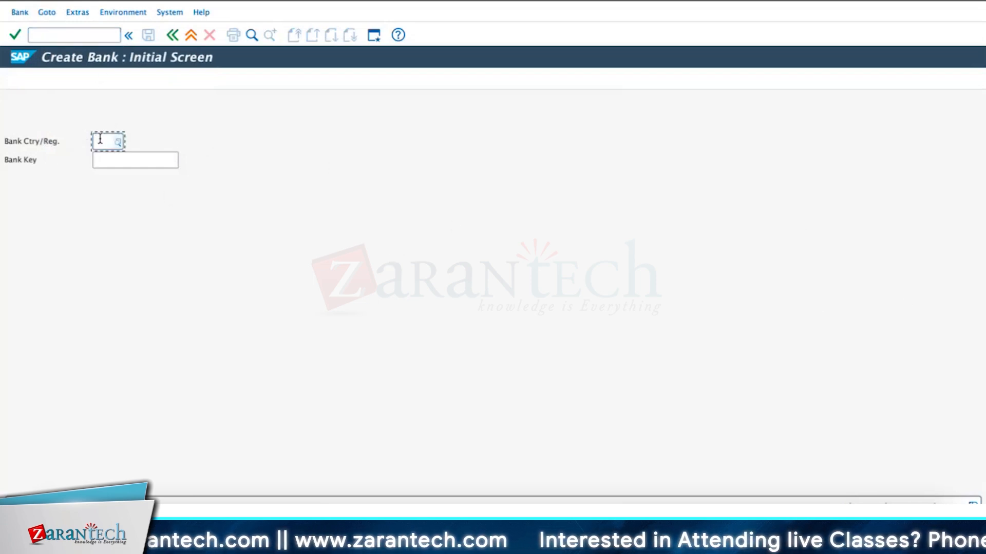
- Set the bank country to IN (India) and the bank key to IN1611, and continue to the bank details
type("IN")
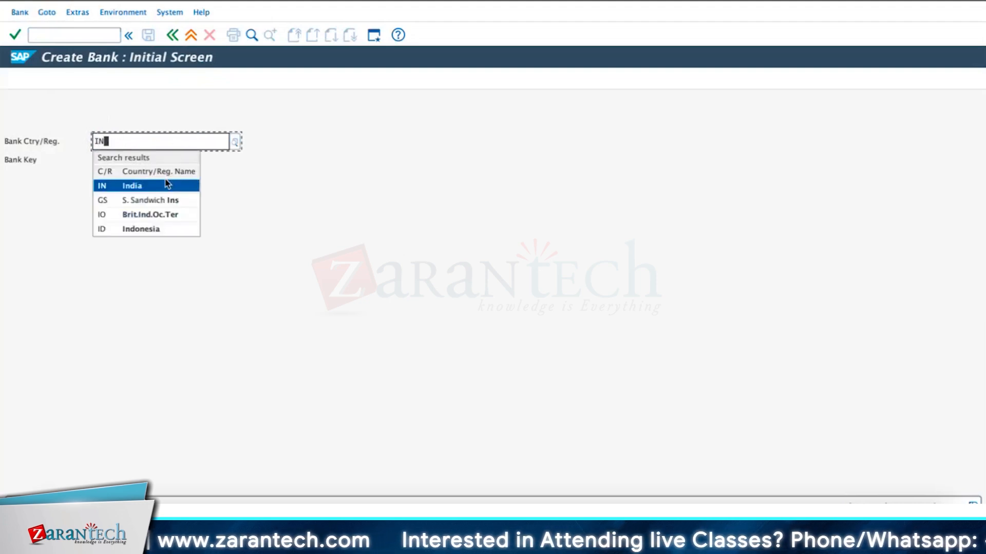
left_click(167, 185)
left_click(130, 163)
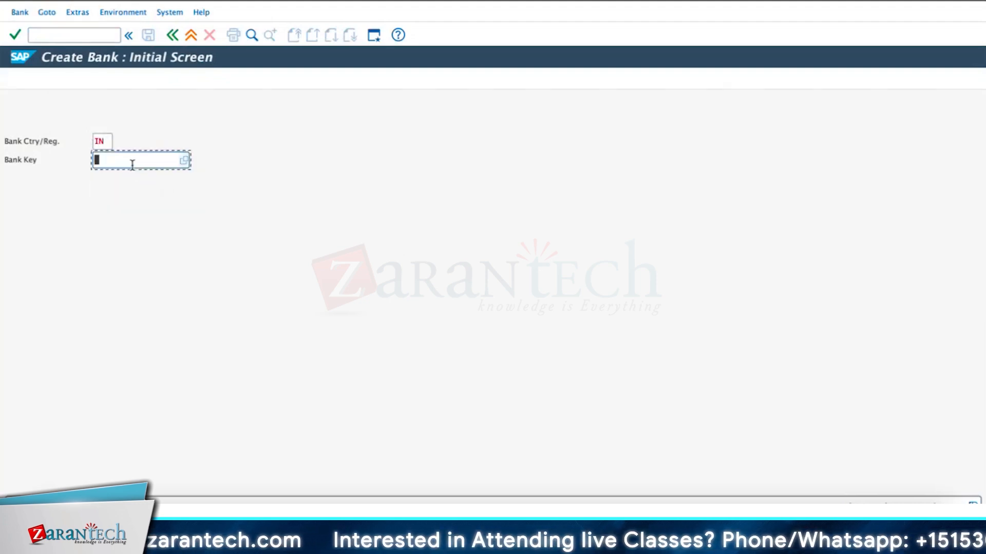
type("IN16")
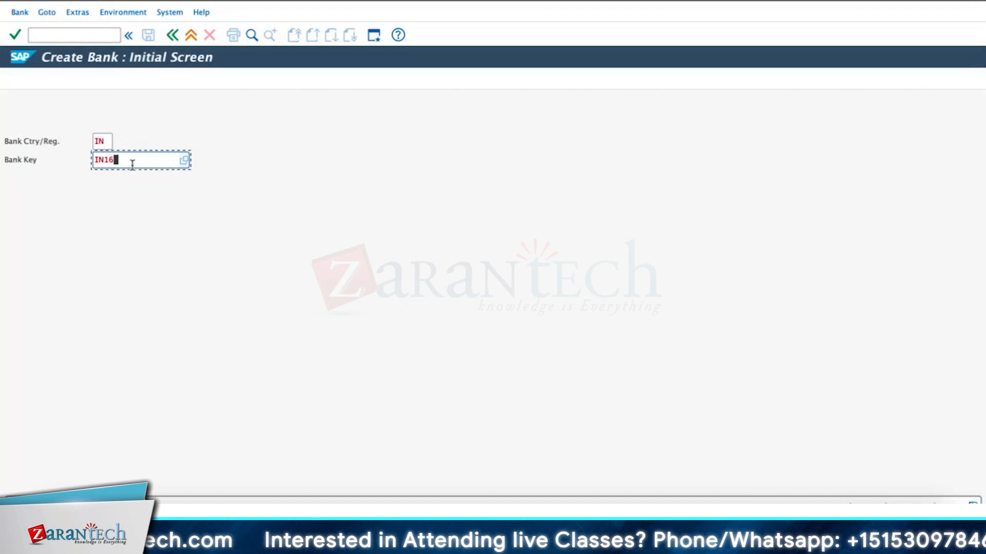
type("11")
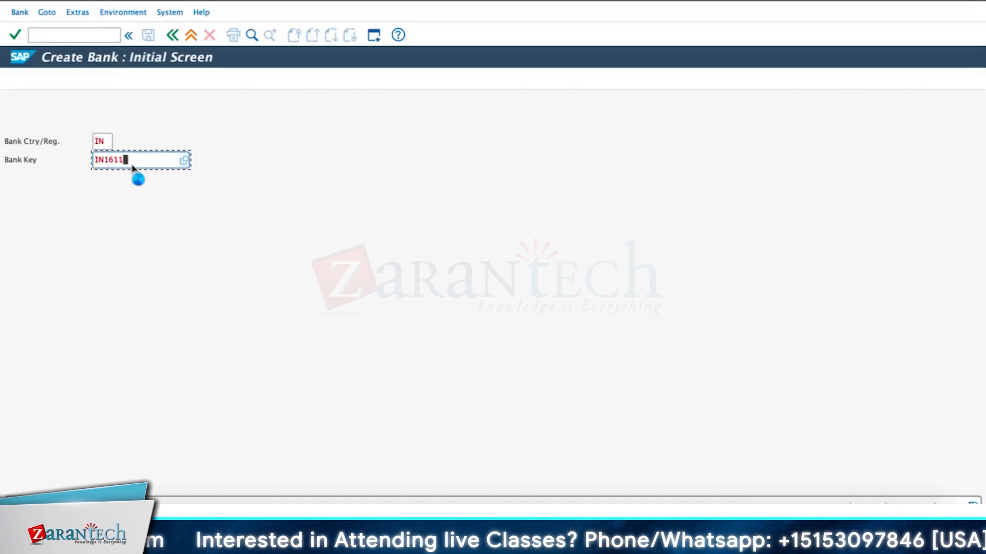
key("Return")
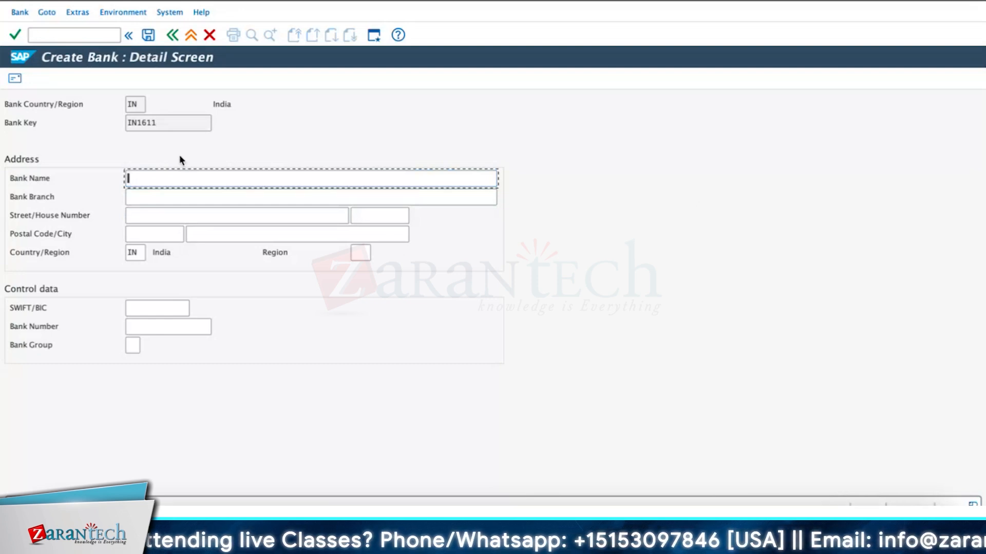
- Name the bank "Tamilnadu Merchantile bank" with branch Tambaram, and fill in its street number and postal code
type("P")
type("amiln")
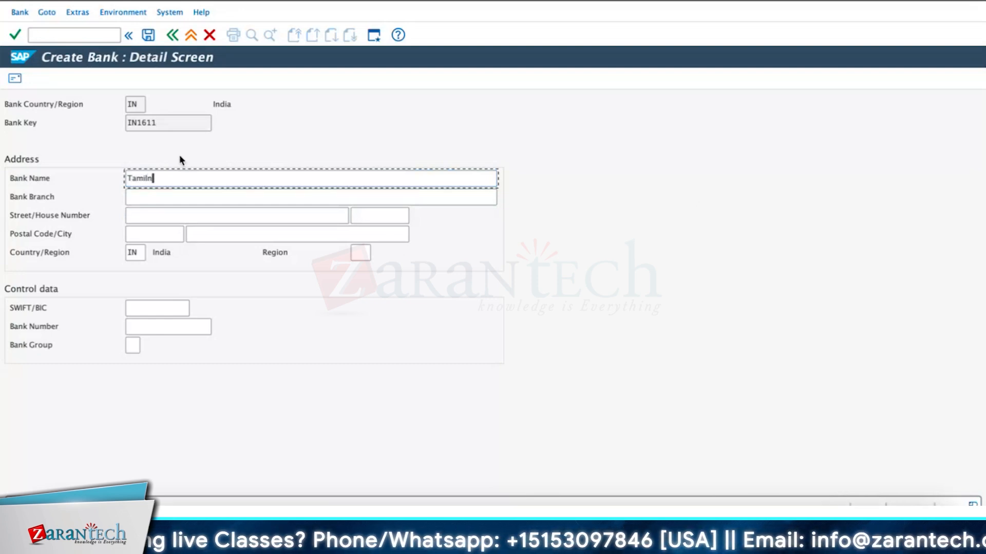
type("adu Merchantile bank")
left_click(174, 201)
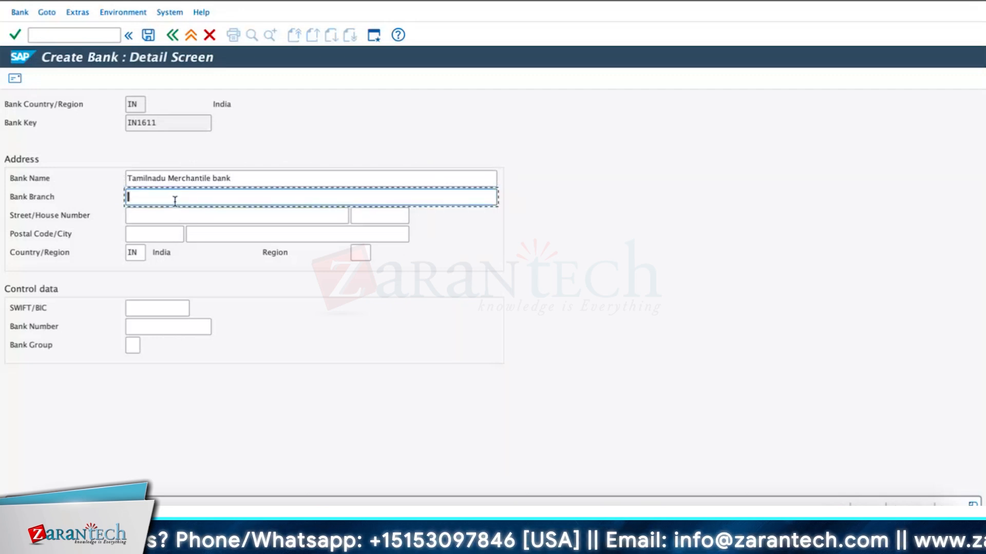
type("new")
type("Tambaram")
left_click(165, 215)
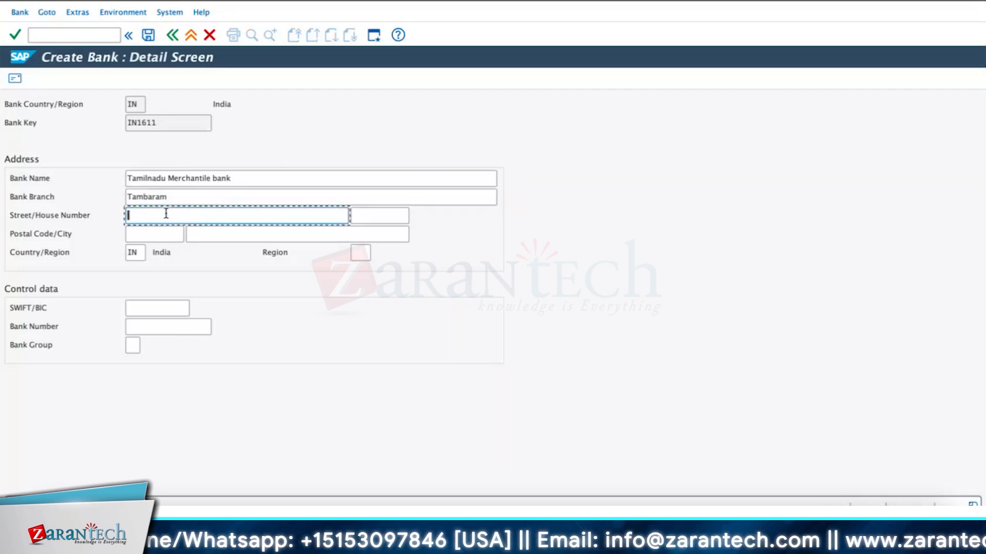
type("432")
left_click(157, 232)
type("234567")
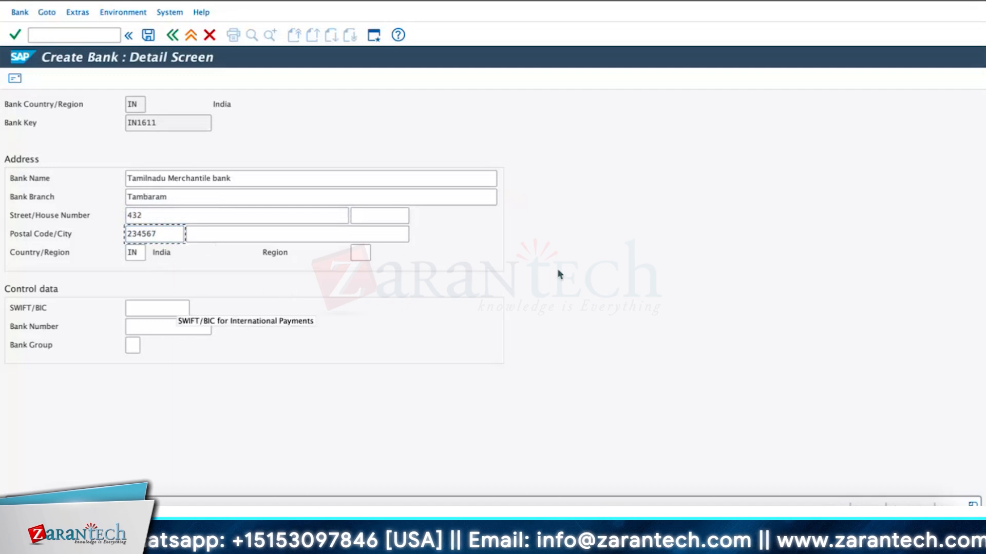
- Set the SWIFT/BIC to TM01 and the bank number to TM0101, leave the bank group empty, and save the bank
left_click(149, 305)
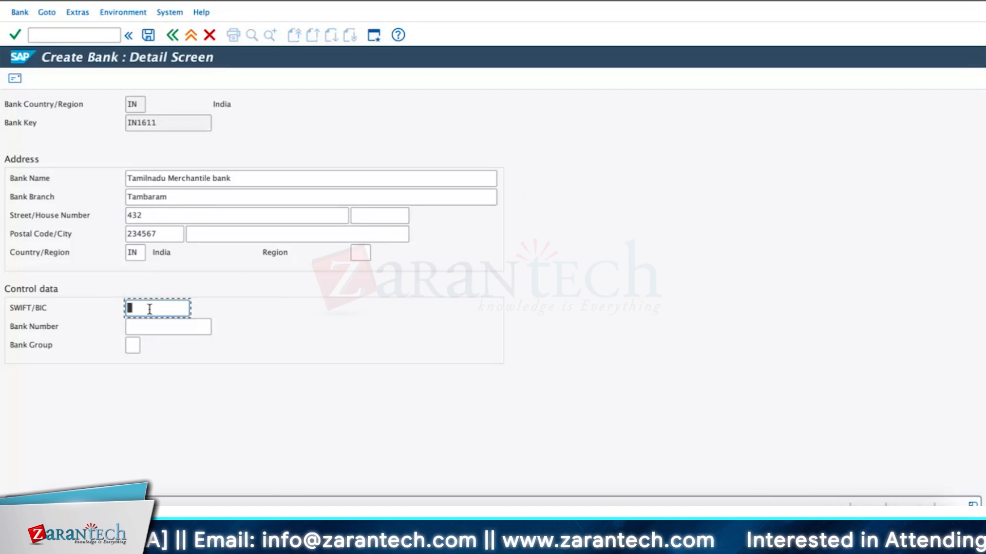
type("TN01")
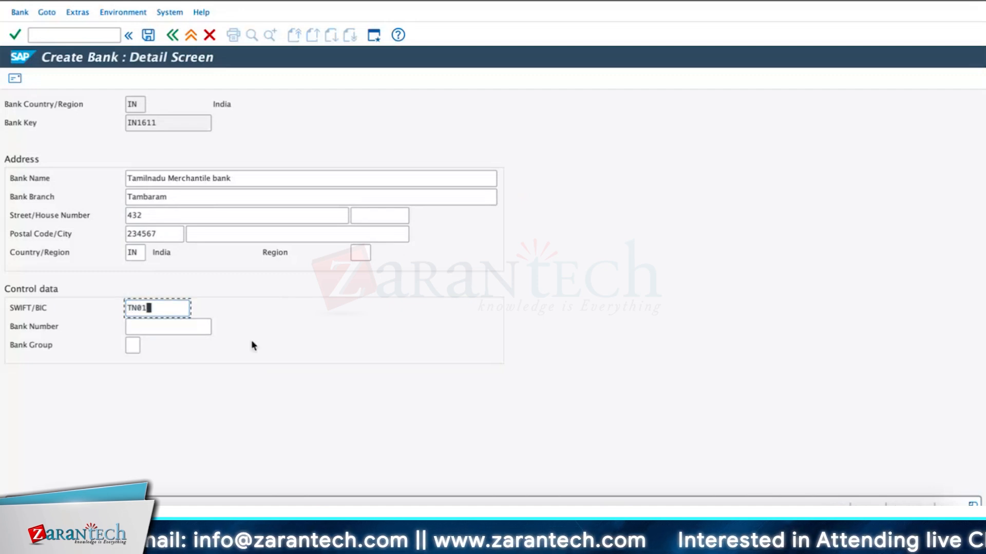
key("BackSpace")
key("BackSpace")
key("BackSpace")
type("M01")
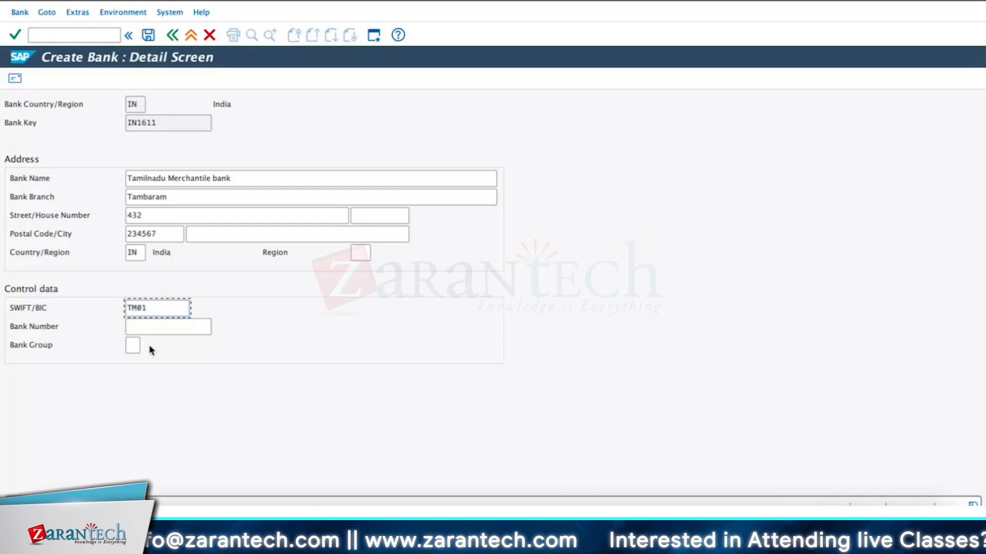
left_click(154, 327)
type("T")
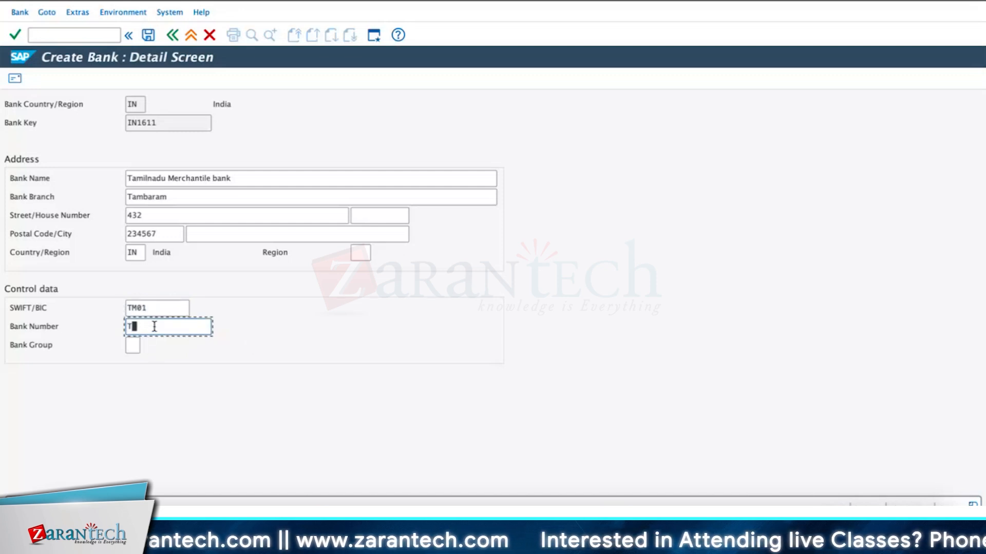
type("M0101")
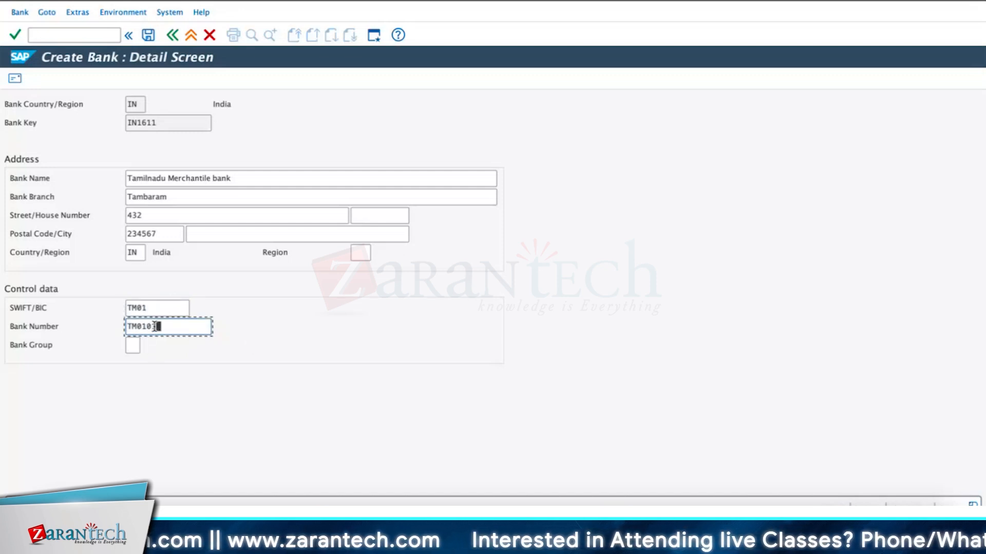
left_click(130, 348)
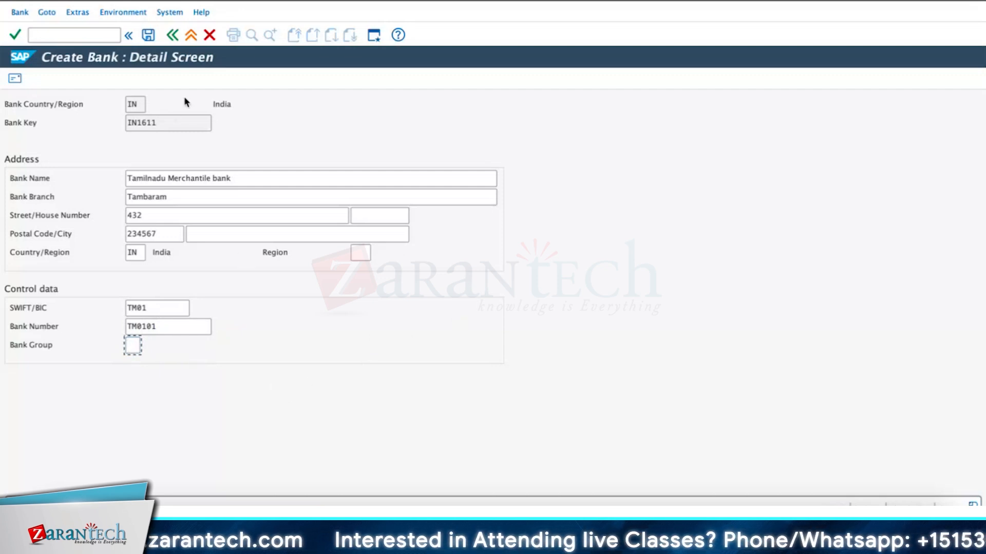
left_click(147, 35)
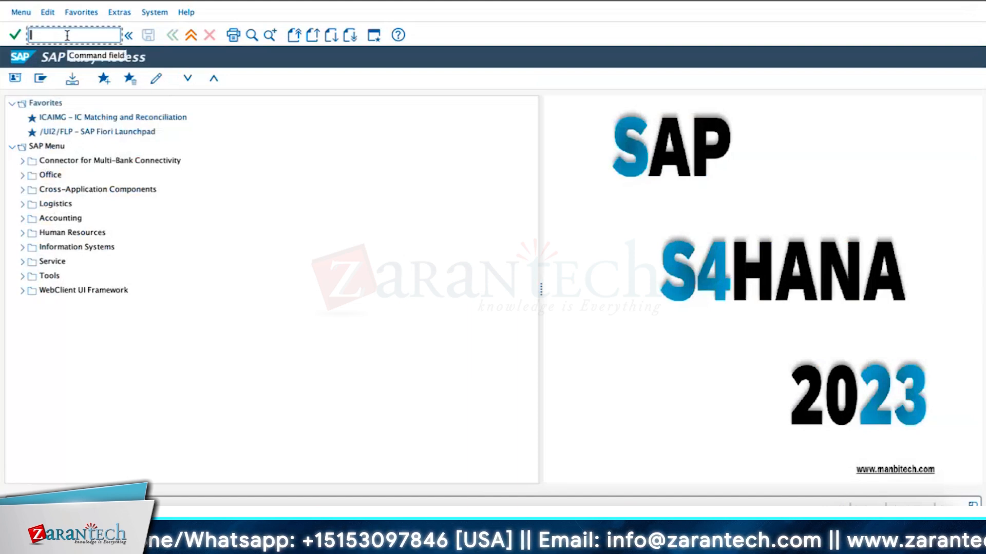
- Start transaction FI12_HBANK and open the house banks overview for company code 1710
type("FI12")
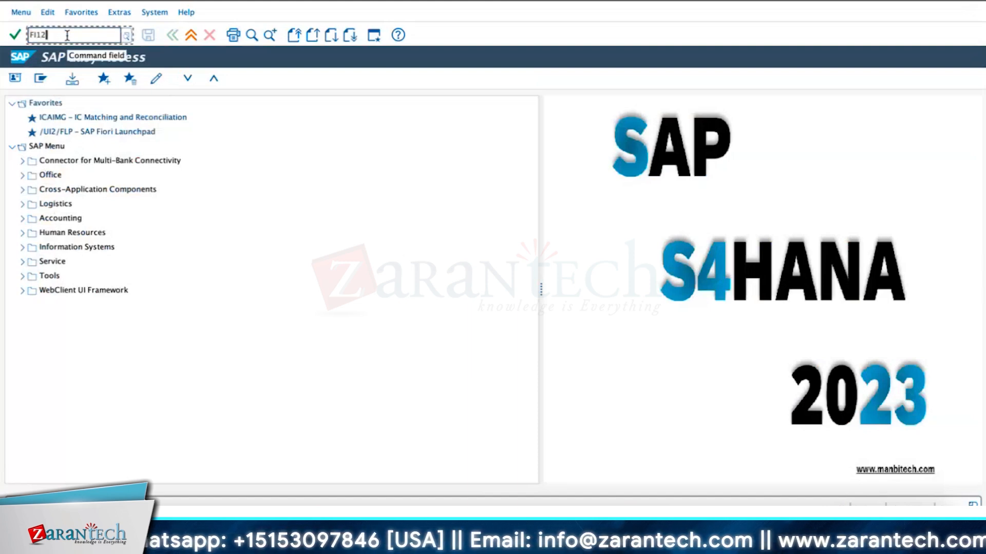
type("_HBANK")
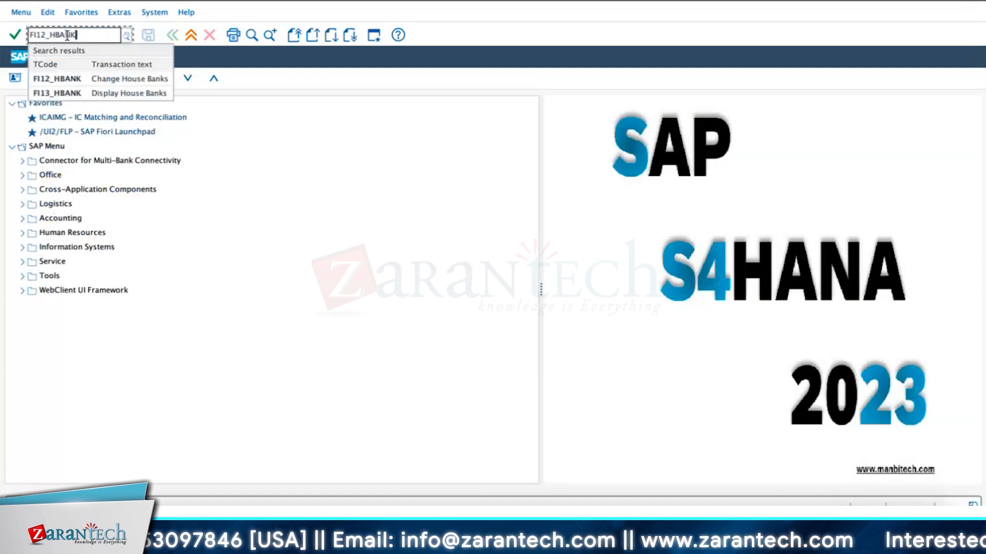
left_click(78, 80)
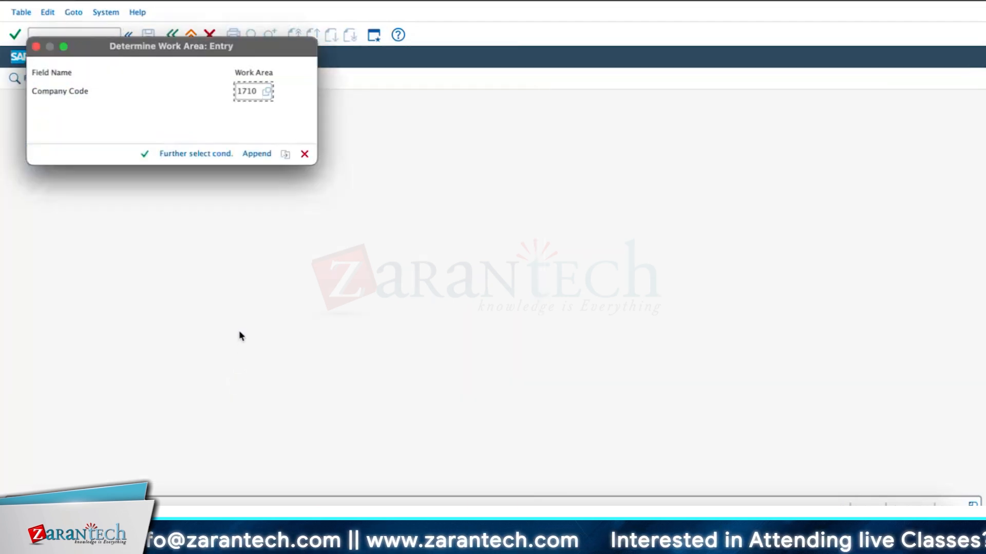
left_click(146, 156)
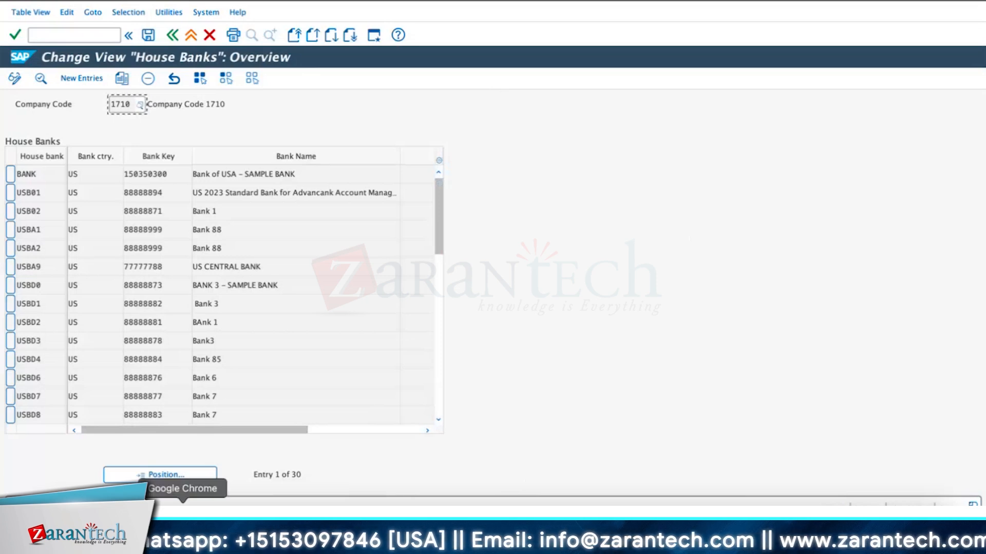
- Switch to Google Chrome, open Import and Export Bank Accounts from Manage Bank Accounts, and list all bank accounts for export without filters
left_click(183, 516)
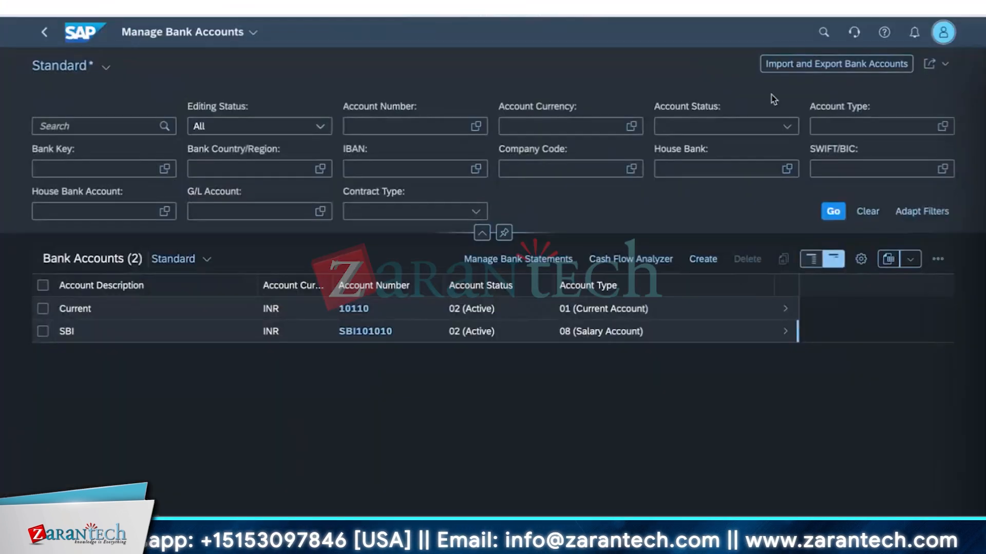
left_click(792, 66)
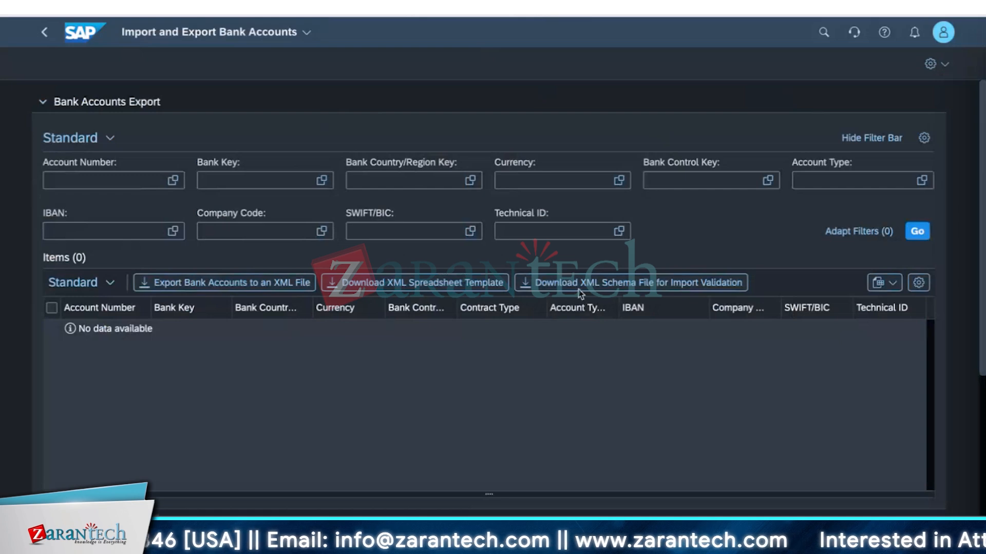
left_click(109, 282)
left_click(529, 368)
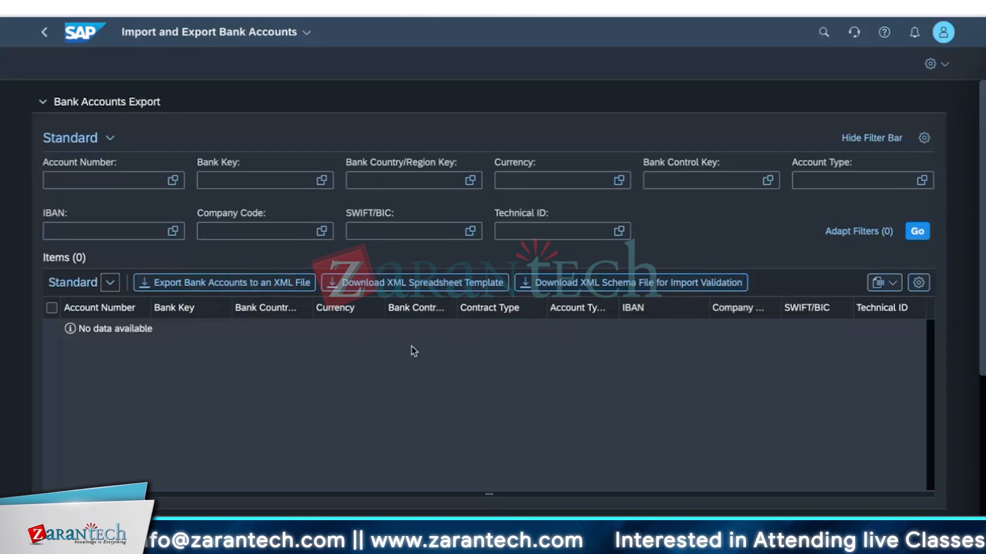
scroll(414, 351, "down", 6)
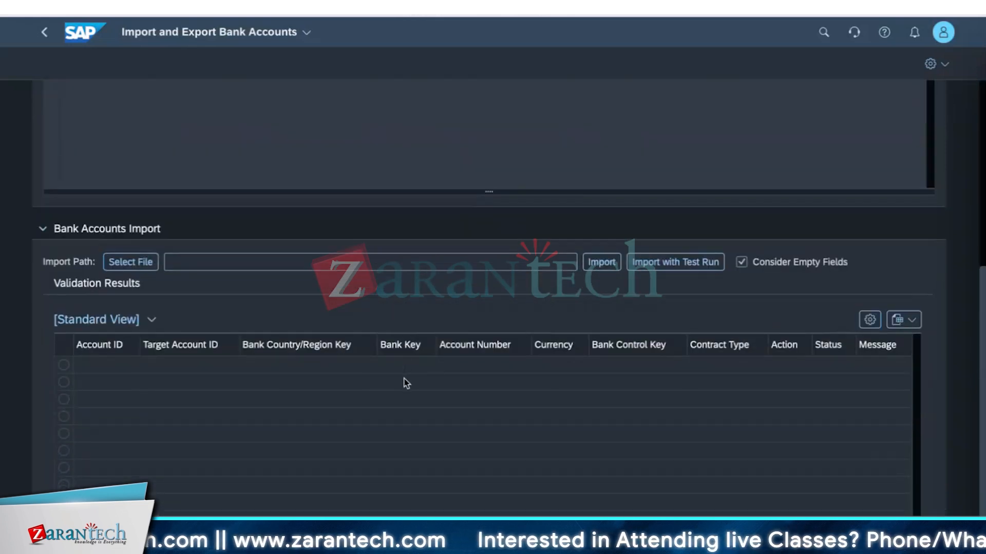
scroll(406, 383, "up", 5)
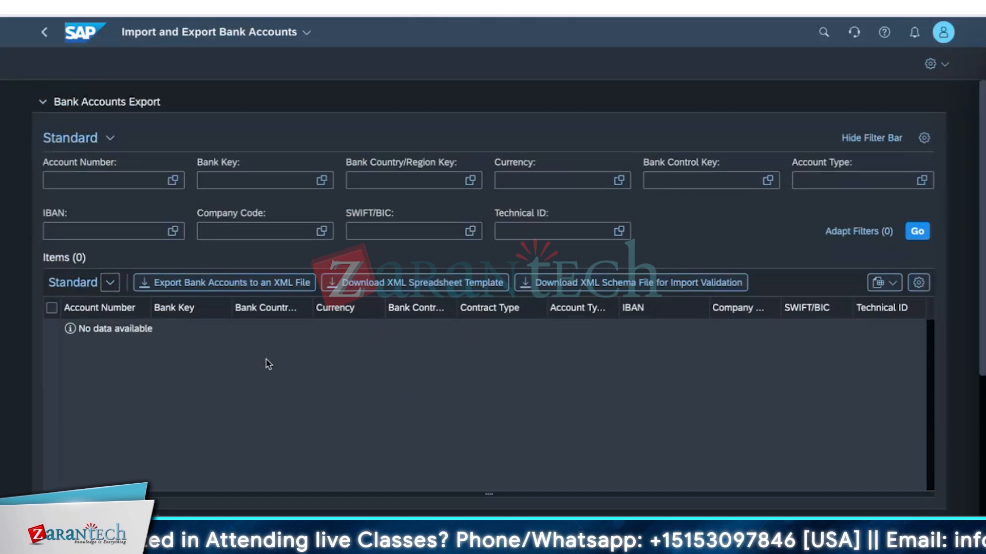
left_click(919, 235)
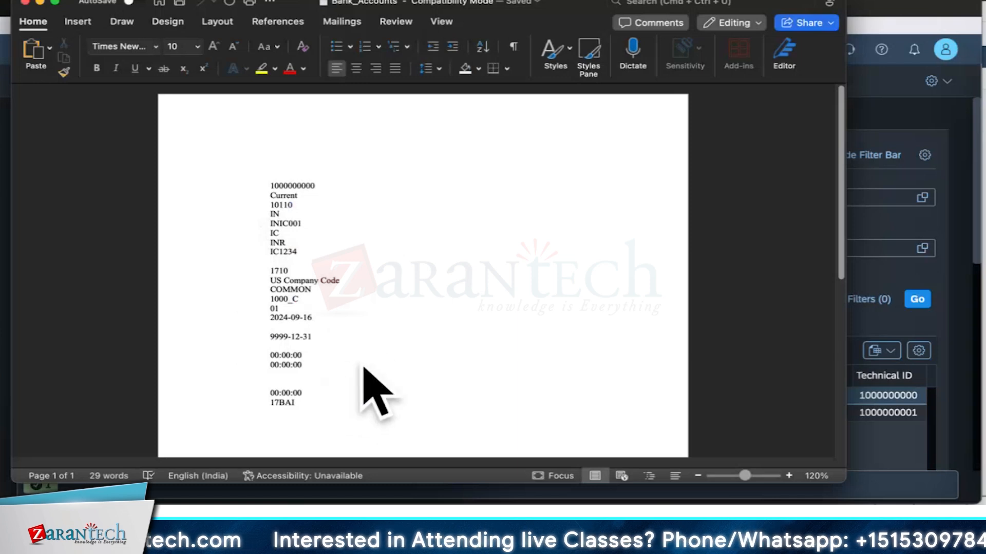
- Review the exported Bank_Accounts file in Word, put it away, and return to the export page in the browser, closing the export message
scroll(359, 359, "down", 10)
scroll(341, 339, "up", 10)
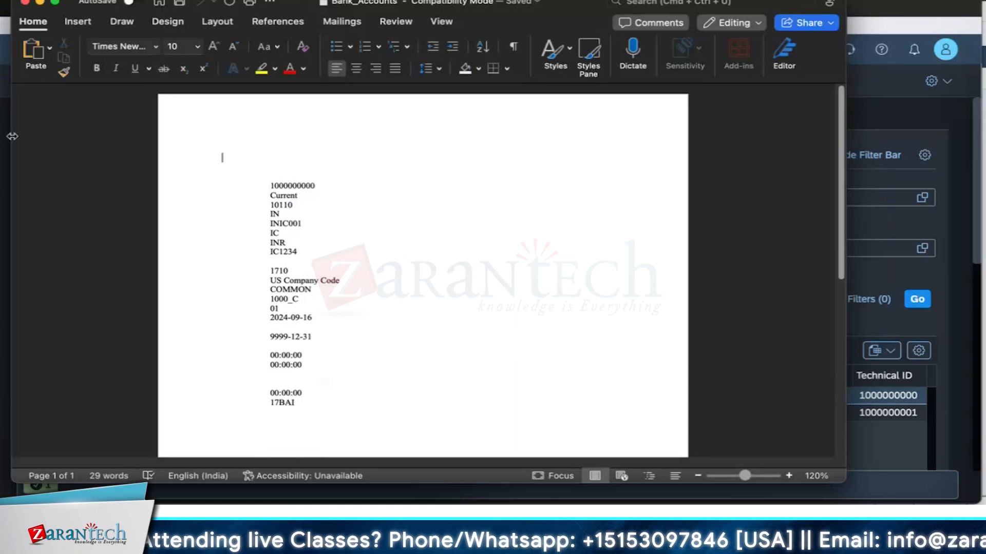
left_click(26, 4)
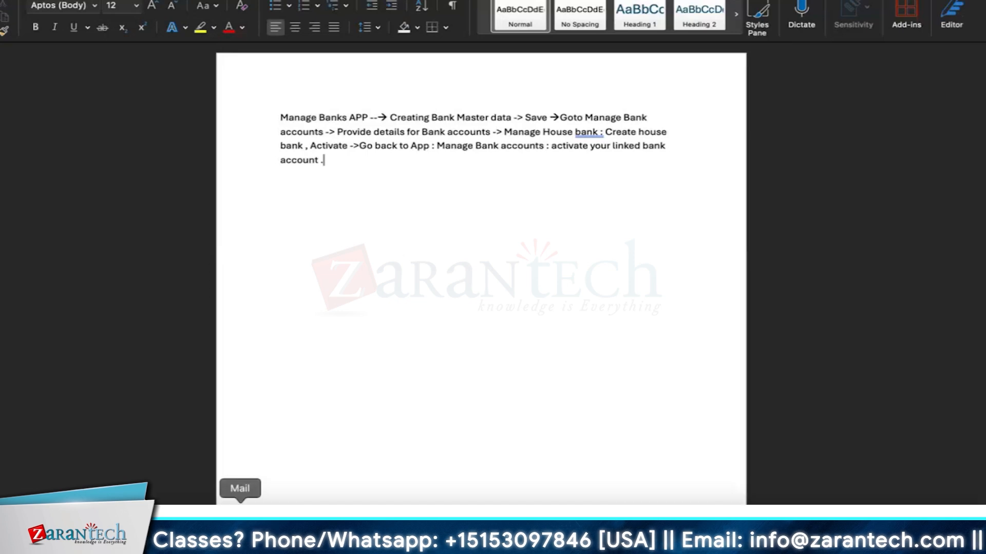
left_click(149, 524)
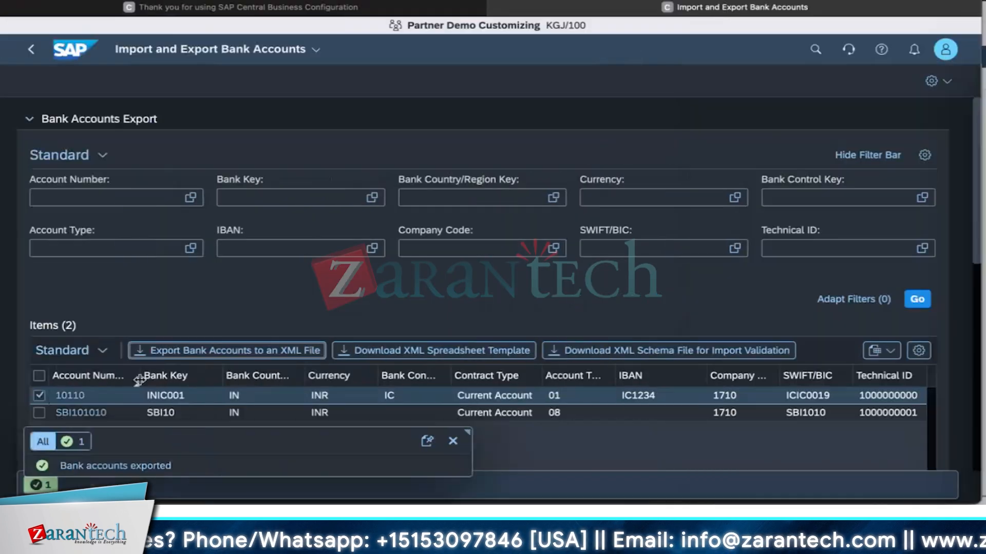
left_click(453, 441)
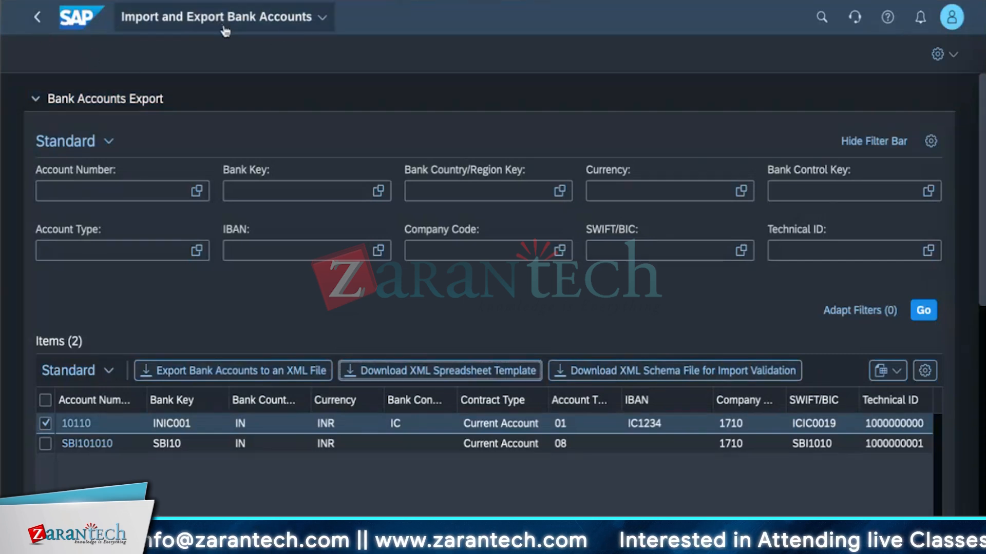
- Examine the bank account export and import sections, collapsing the export section to view the import options and validation columns alone
scroll(352, 405, "down", 3)
scroll(353, 411, "up", 3)
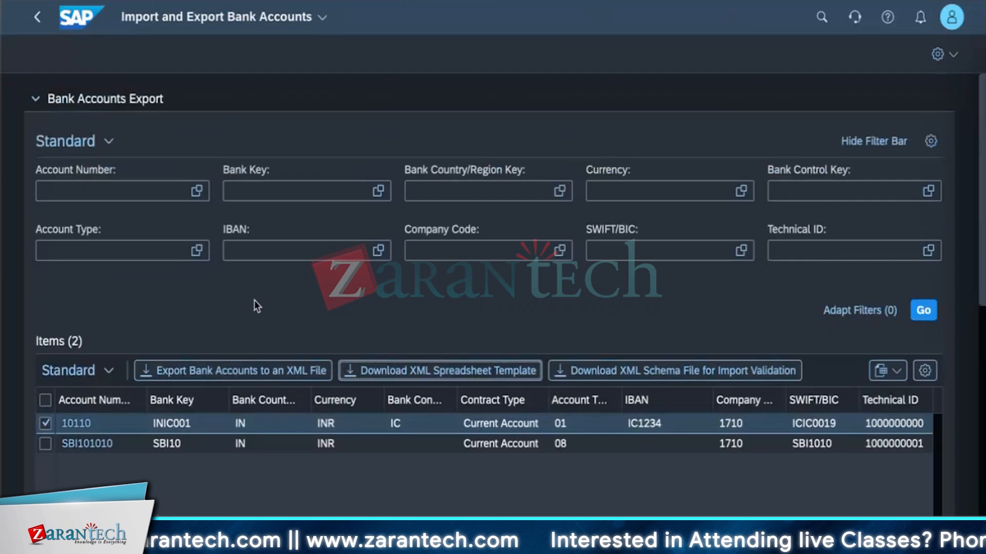
scroll(254, 307, "down", 8)
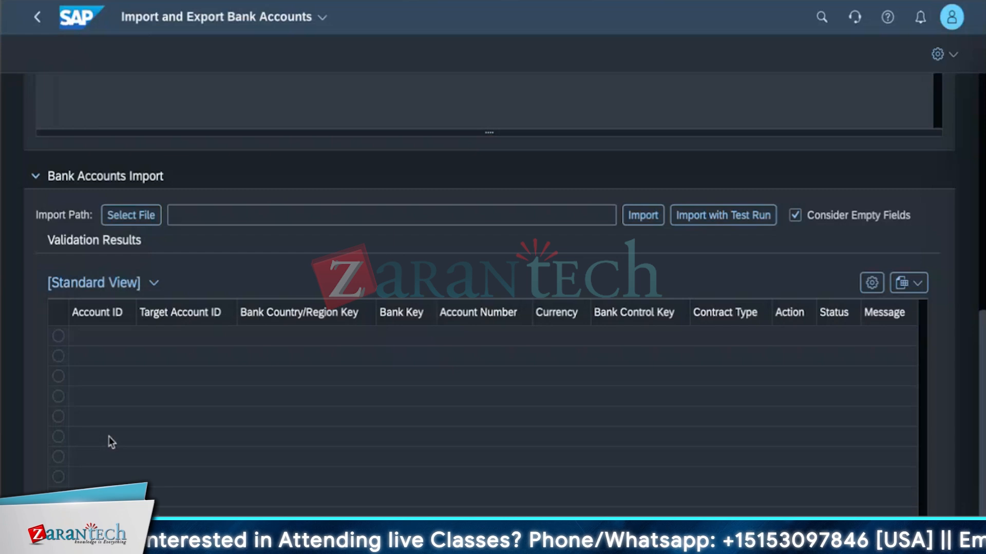
scroll(193, 431, "up", 10)
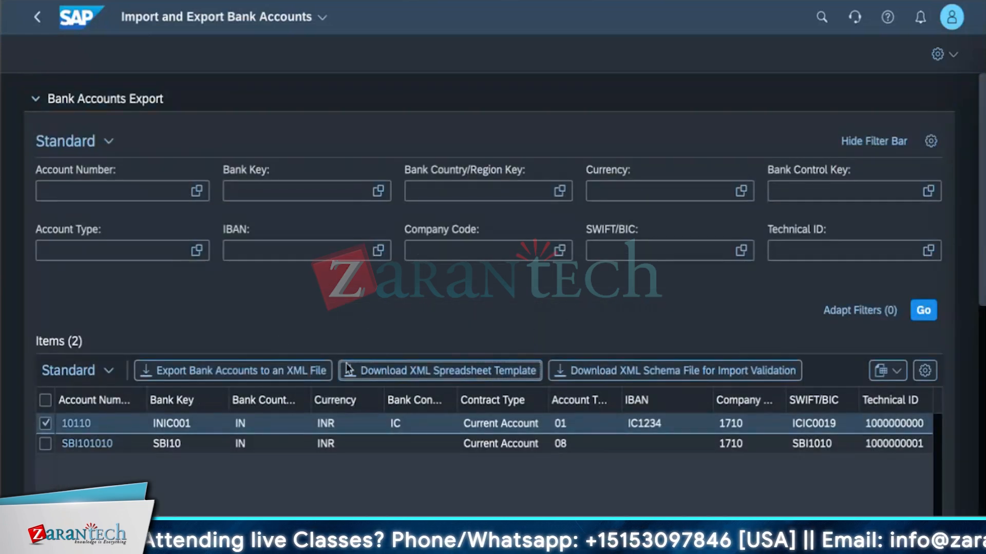
scroll(260, 402, "down", 1)
scroll(257, 400, "down", 10)
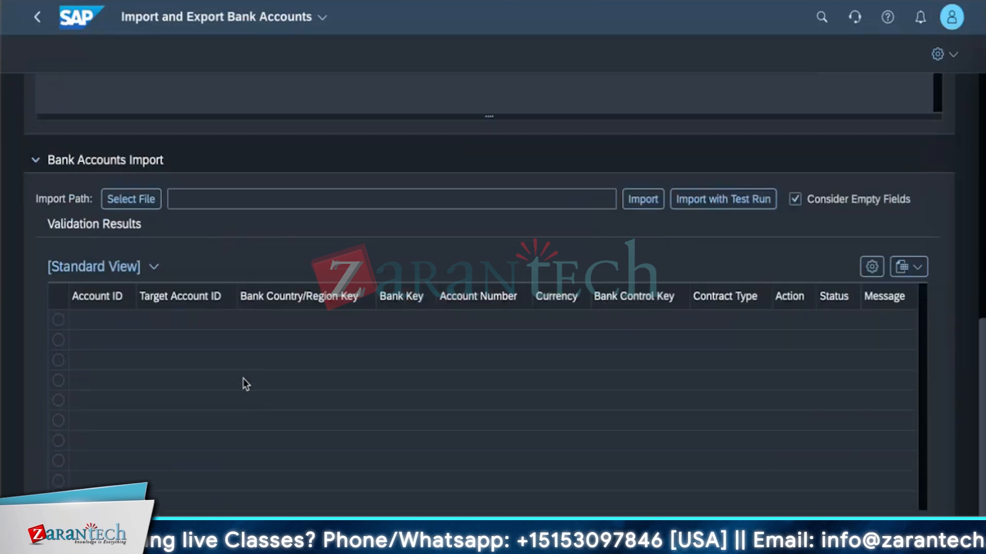
scroll(158, 405, "up", 10)
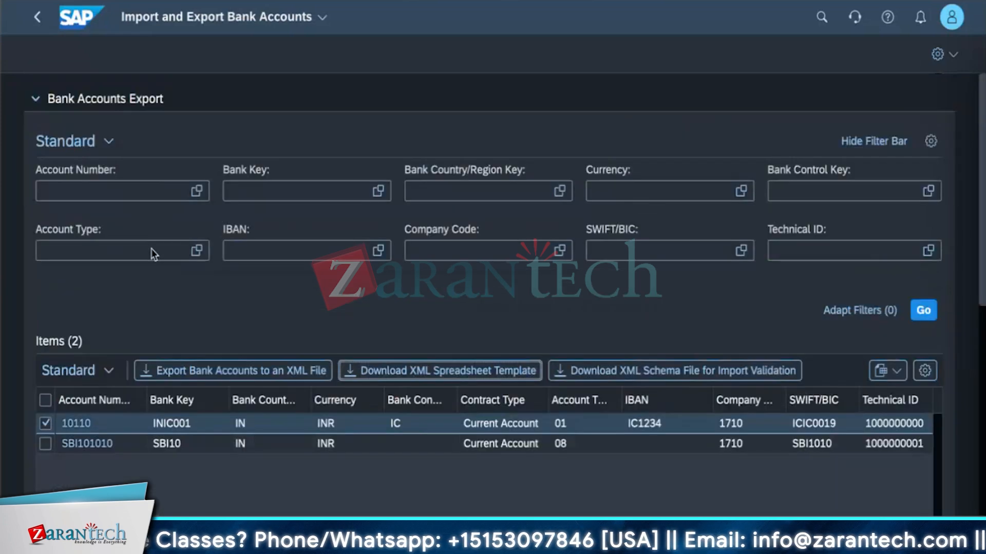
left_click(35, 99)
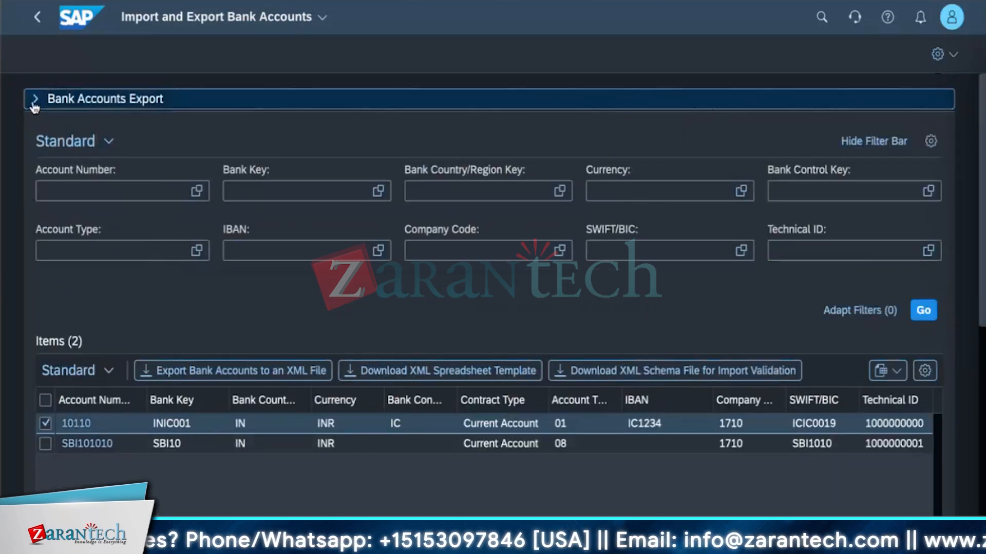
left_click(35, 137)
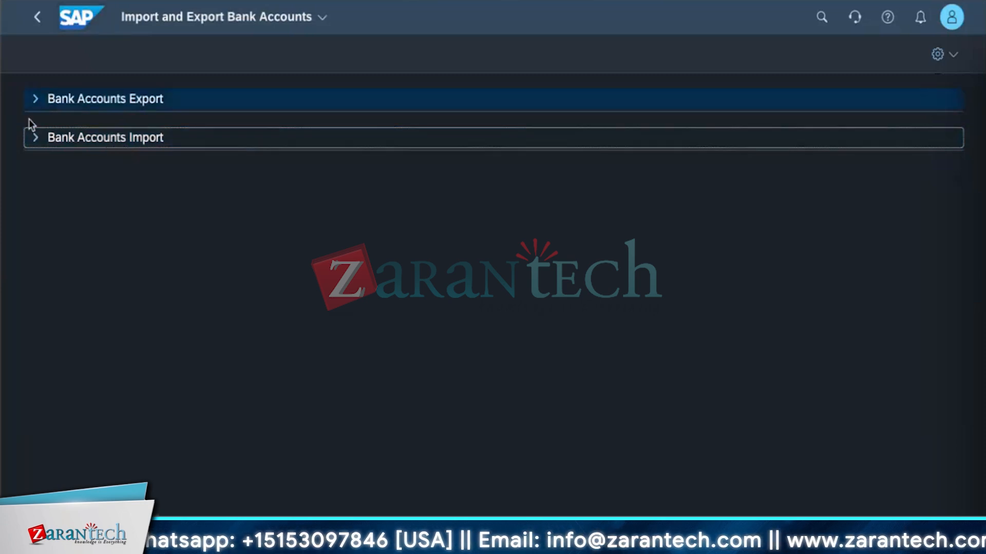
left_click(33, 138)
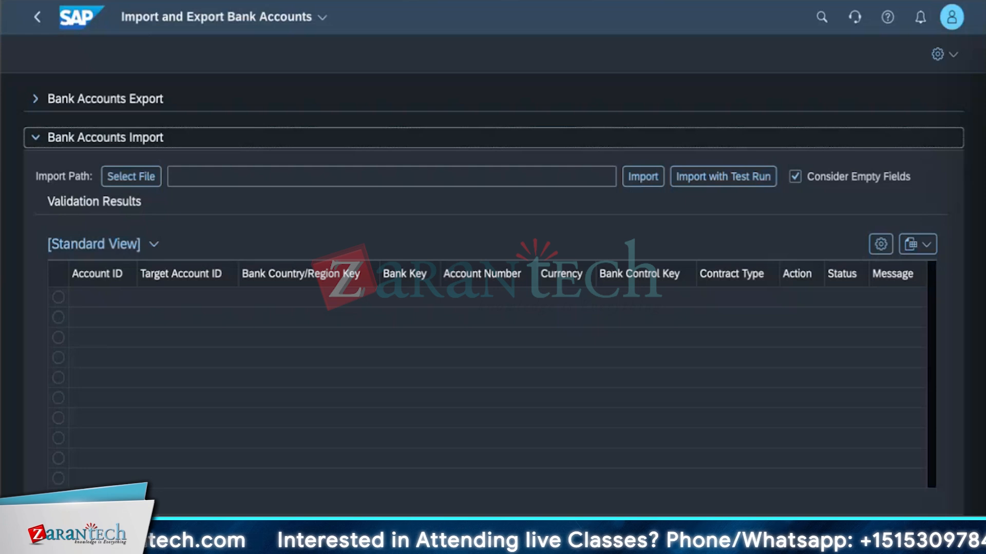
left_click(219, 352)
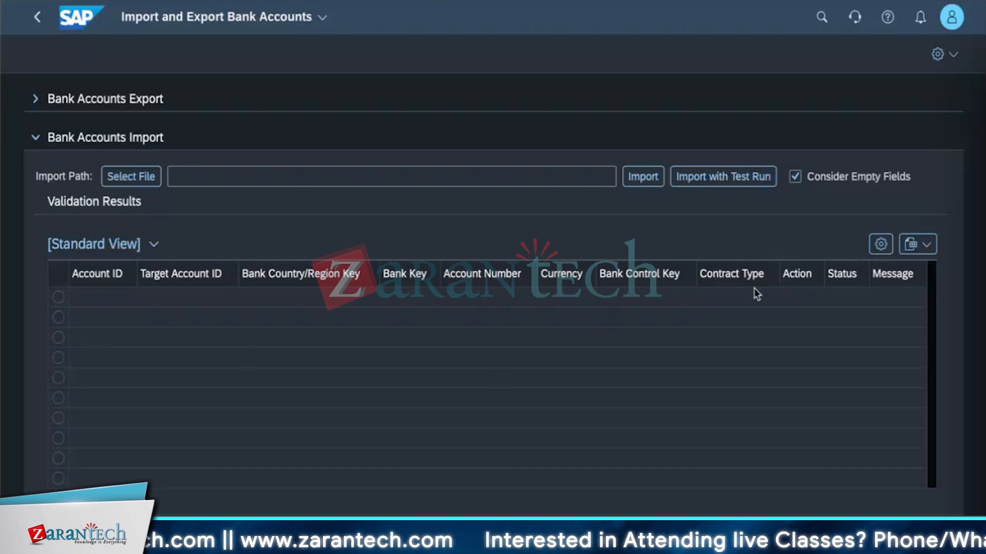
- Expand the Bank Accounts Export section and open the exported Bank_Accounts XML file in Word, dismissing the compatibility notices
left_click(35, 98)
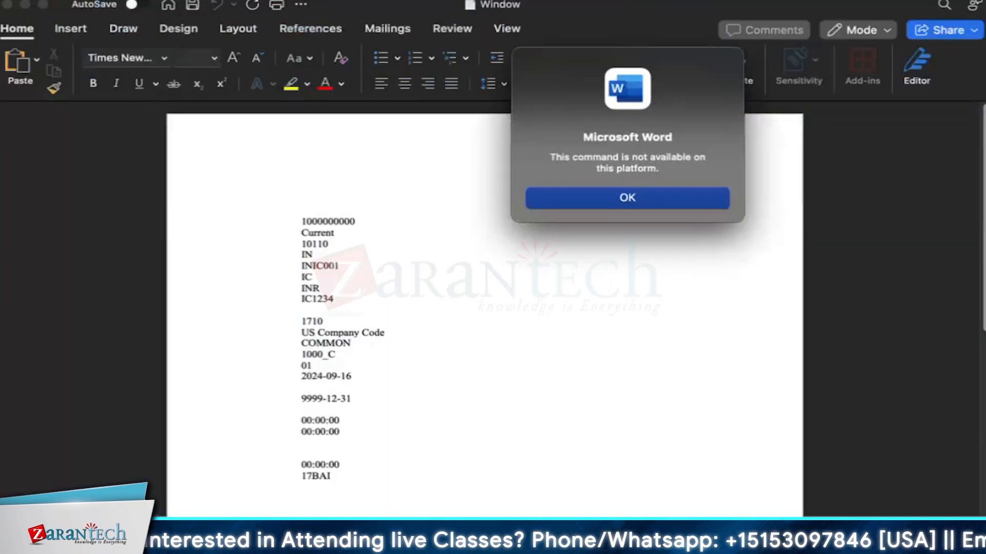
left_click(595, 196)
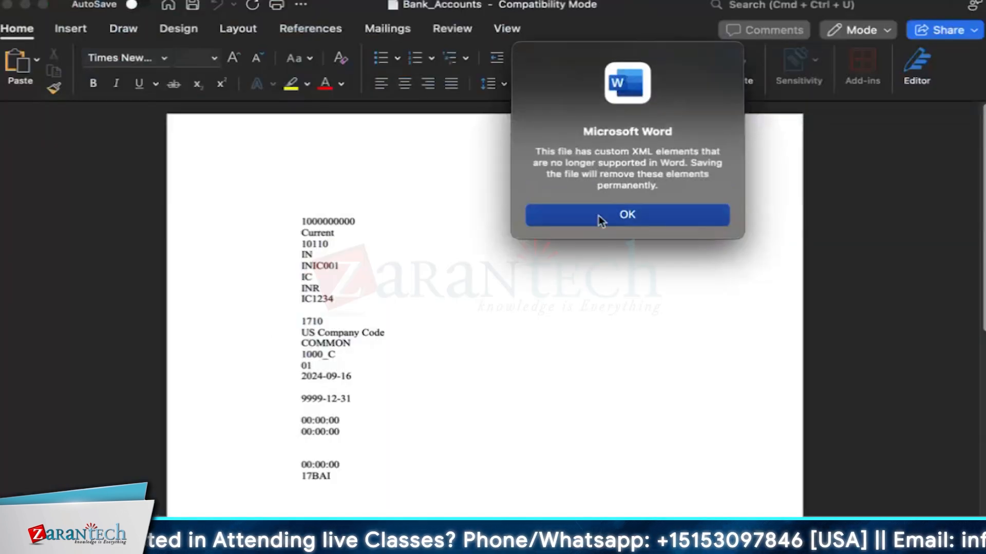
left_click(598, 216)
- Change the last digit of the first record's account number to 9 and the last digit of its IBAN to 5
left_click(330, 303)
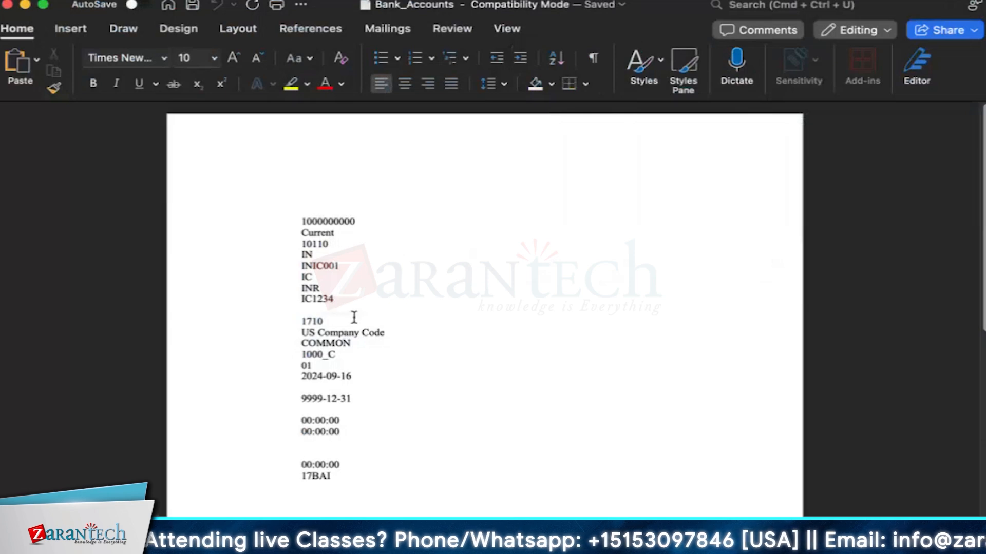
left_click(332, 247)
key("BackSpace")
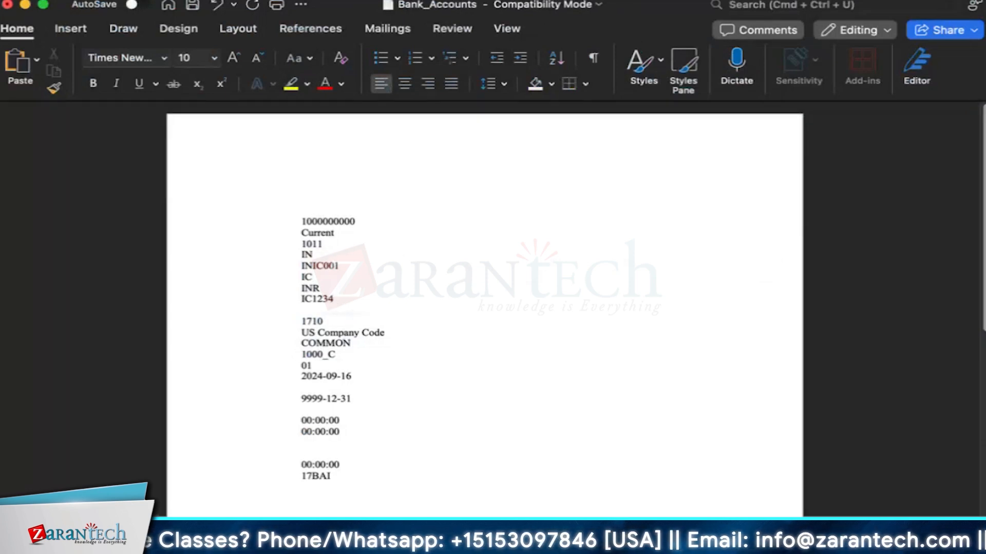
type("9")
left_click(334, 307)
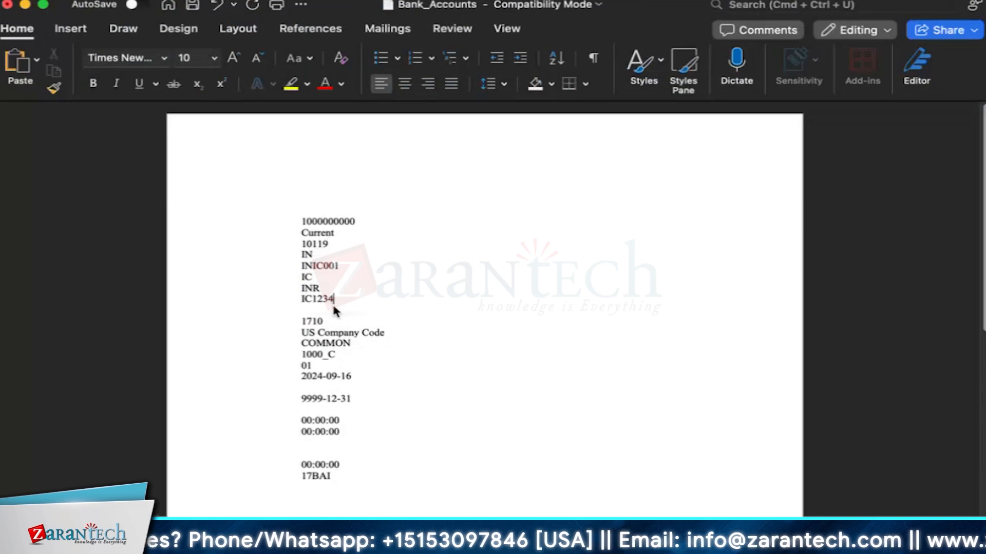
key("BackSpace")
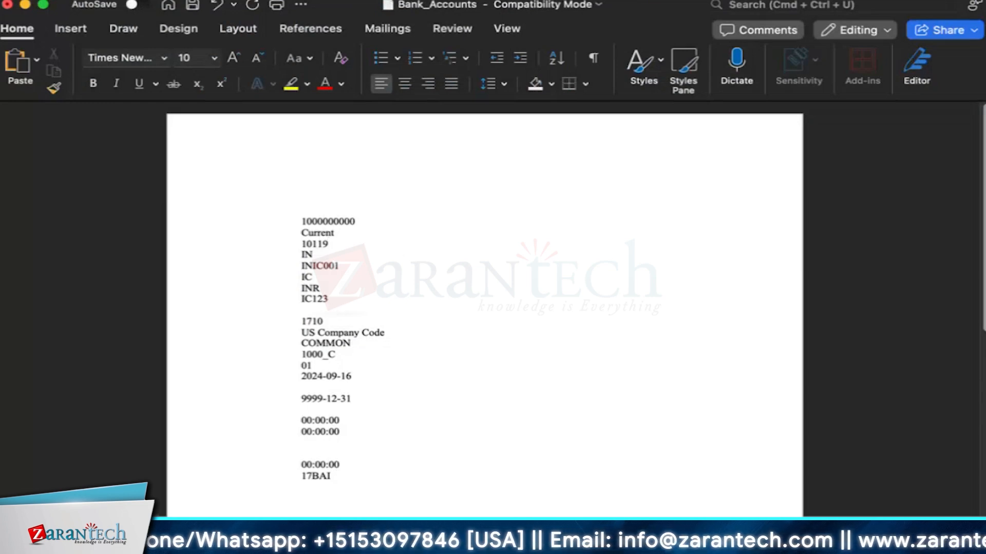
type("5")
- Set the first record's company code to 1010 and its company code name to "UK Company Code"
scroll(334, 389, "down", 2)
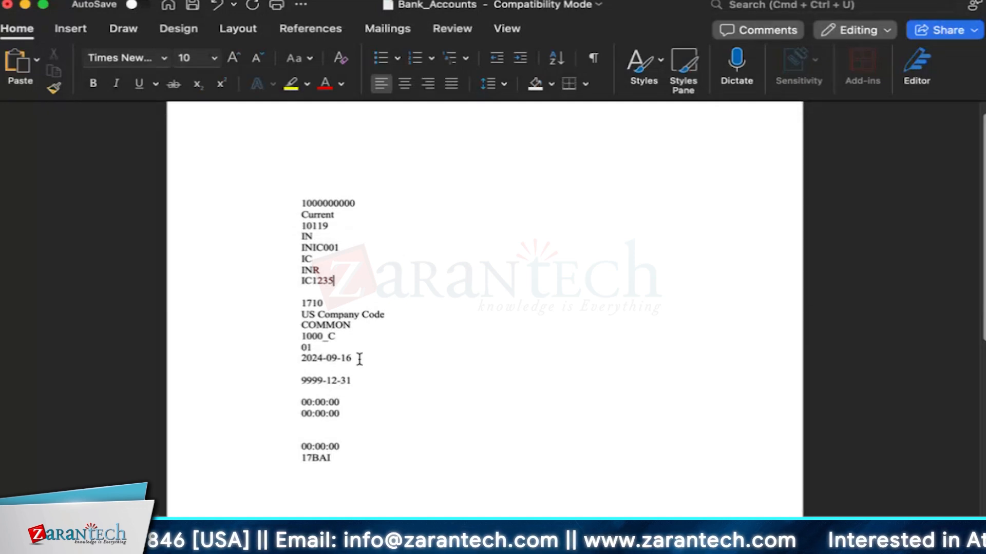
left_click(324, 303)
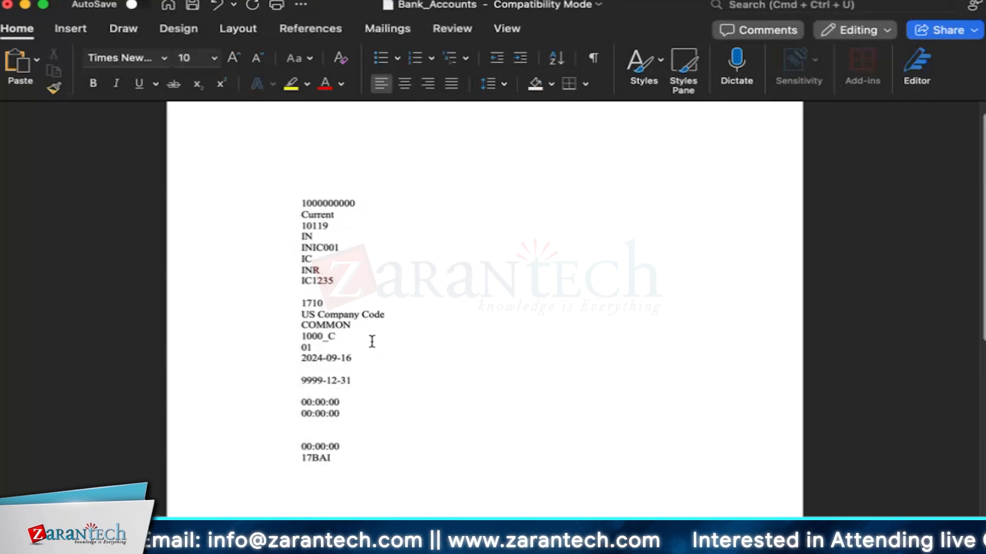
key("BackSpace")
key("BackSpace")
key("BackSpace")
type("010")
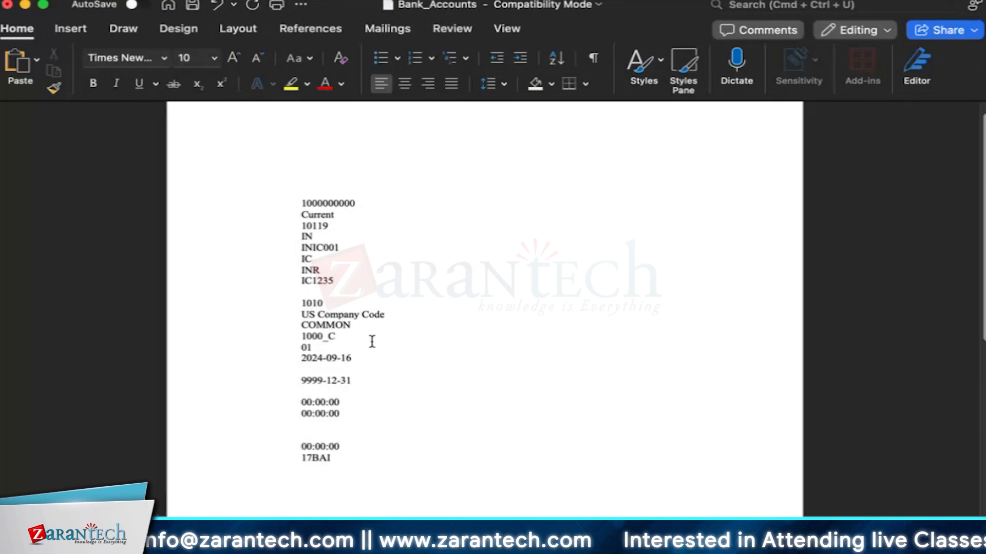
left_click(313, 318)
key("BackSpace")
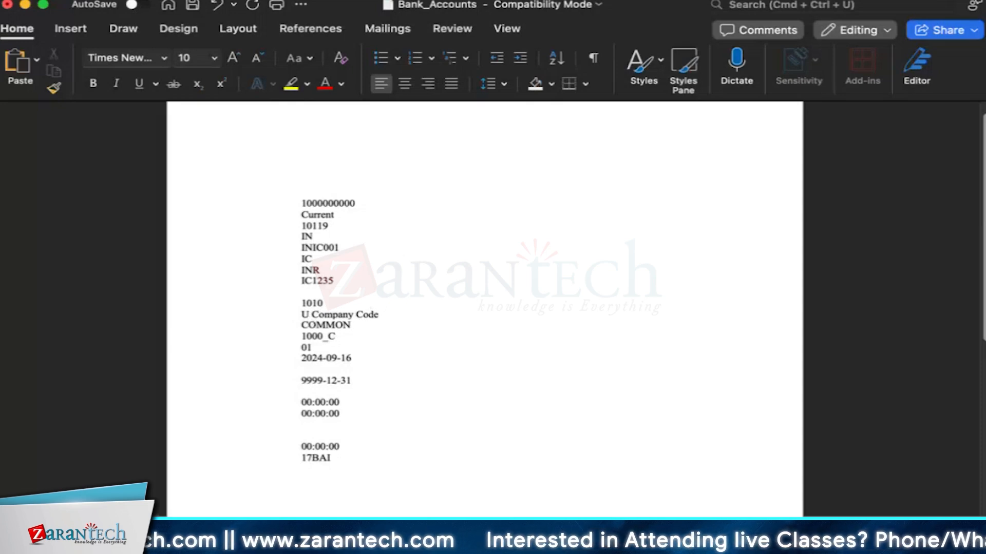
type("K")
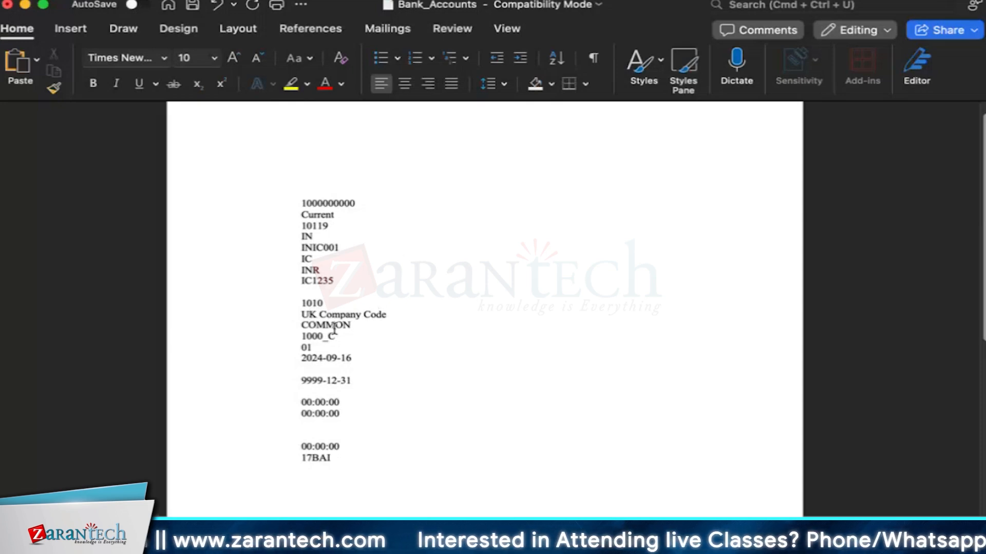
- Set the first record's start date, in the line below account type 01, to 2024-09-15
left_click(337, 335)
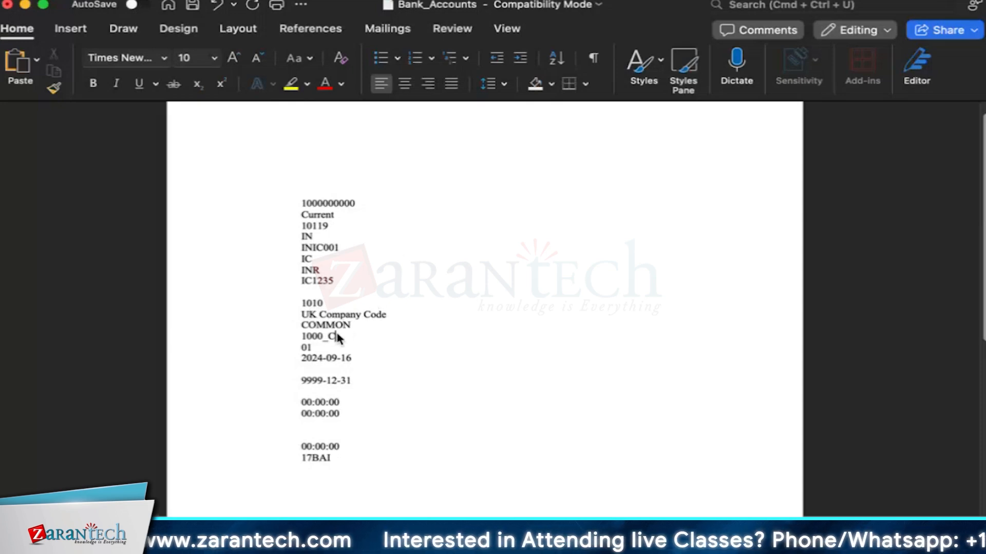
left_click(356, 366)
key("BackSpace")
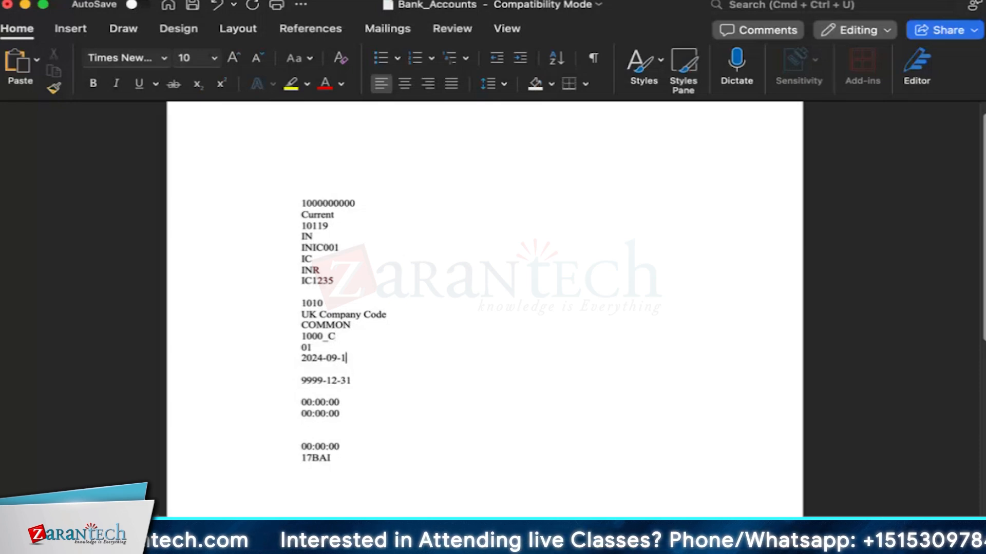
type("7")
key("BackSpace")
type("5")
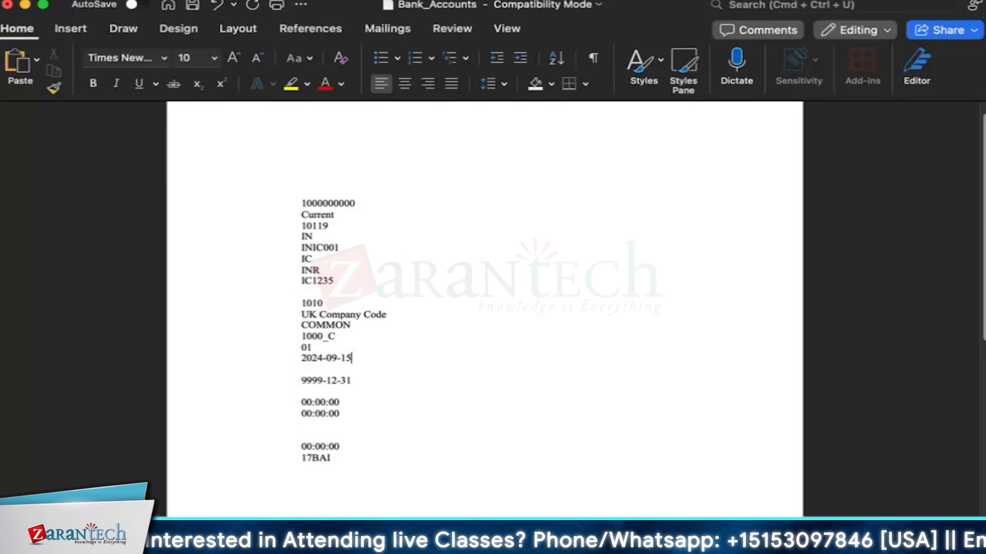
- Save the edited document as Bank_Accounts1 on the Desktop in Word 2003 XML format, continuing with the non-well-formed save option
left_click(43, 5)
left_click(77, 1)
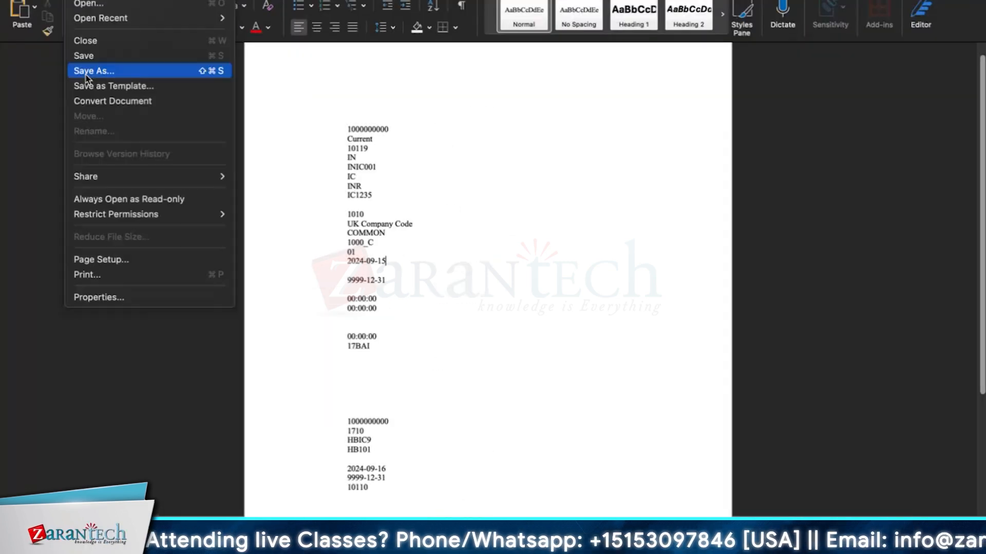
left_click(89, 73)
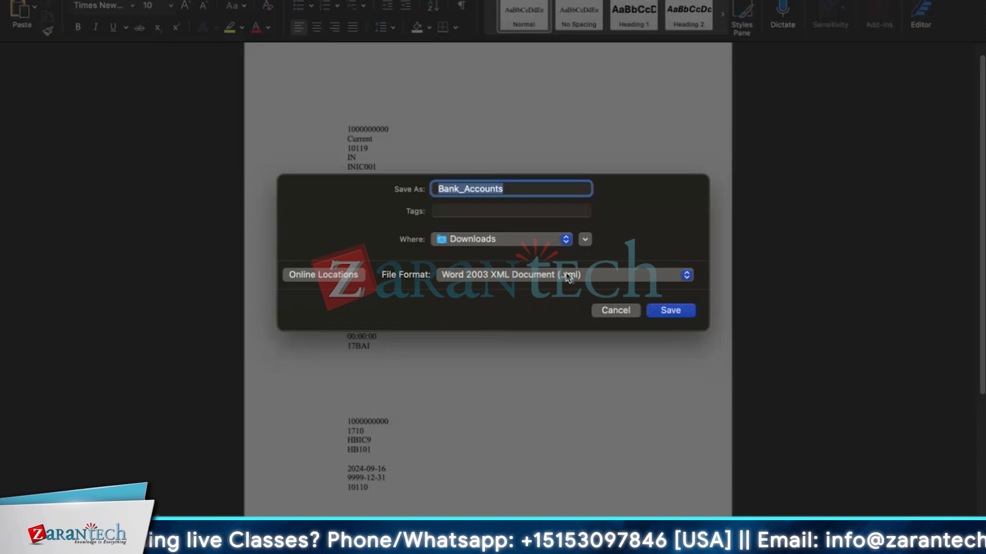
left_click(516, 196)
type("1")
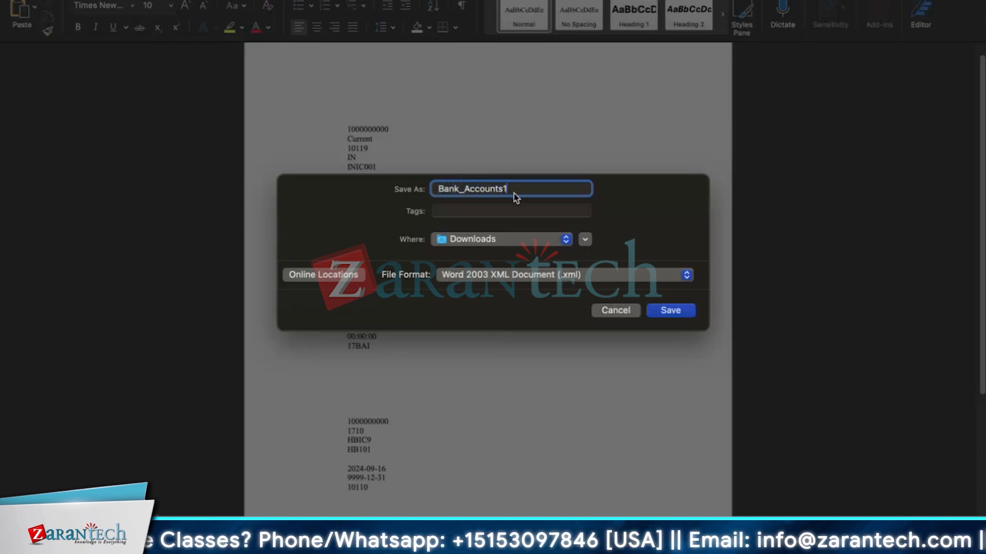
left_click(460, 243)
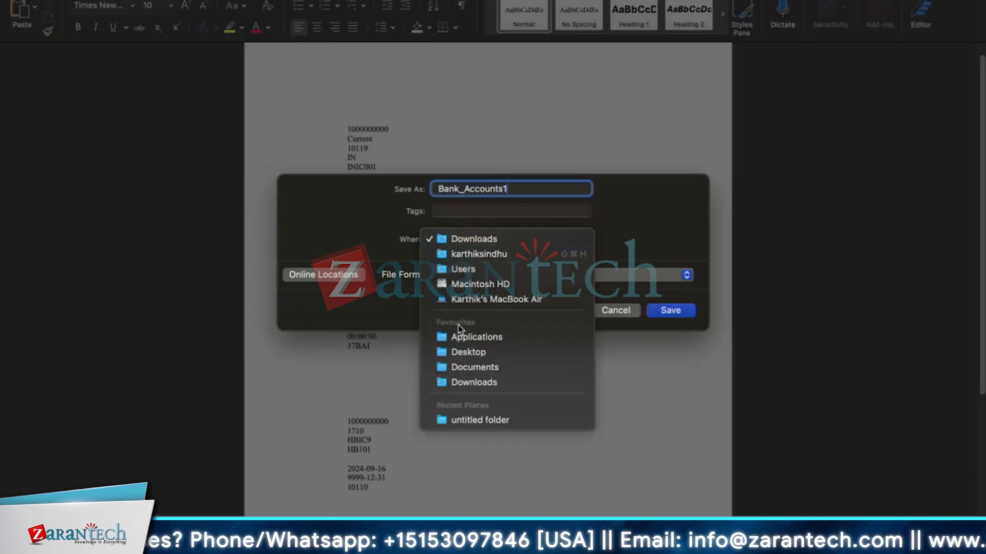
left_click(579, 353)
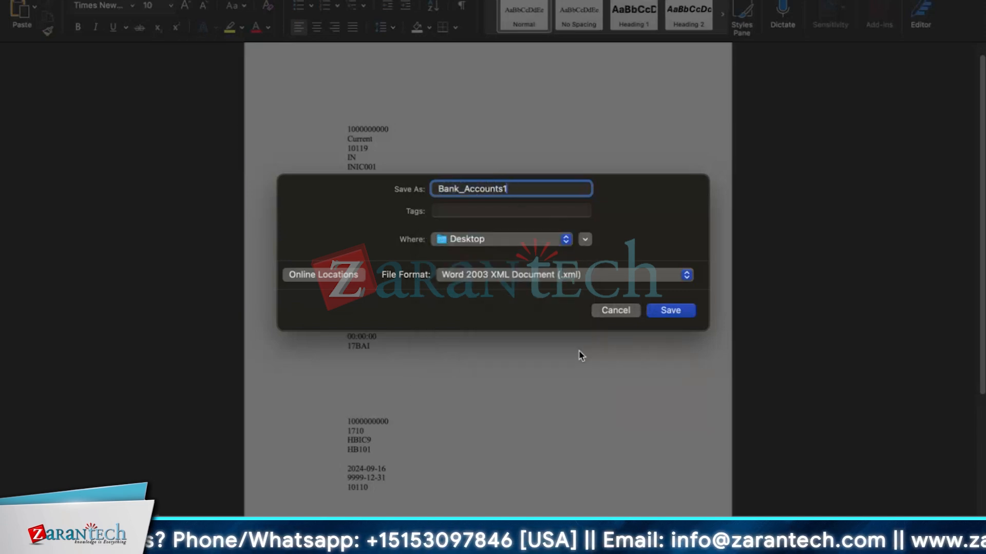
left_click(671, 311)
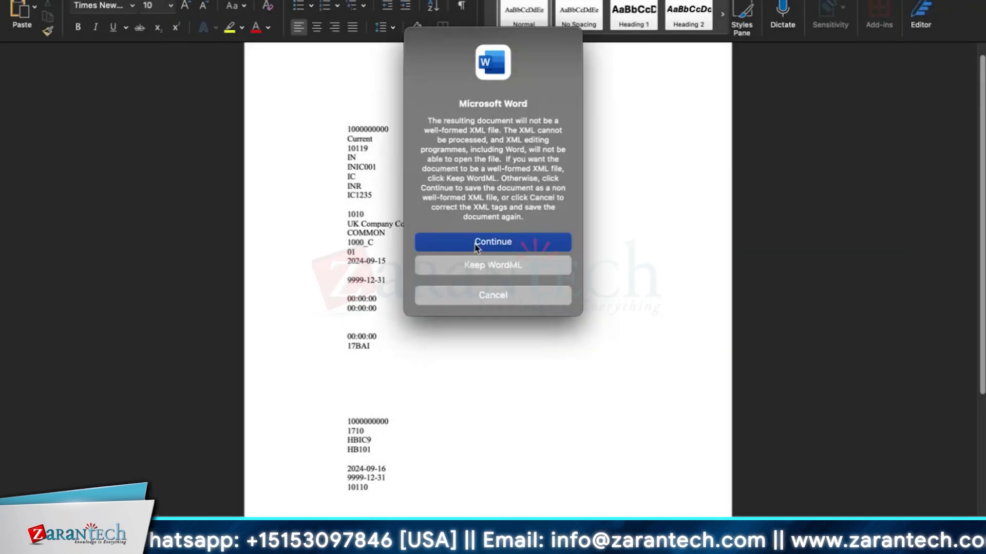
left_click(476, 246)
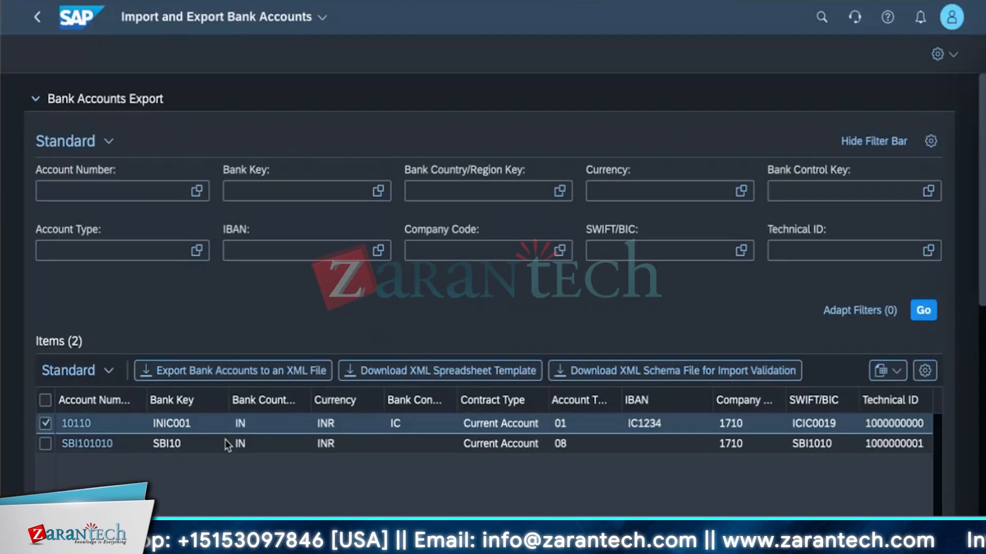
- In SAP's Bank Accounts Import section, choose Bank_Accounts1 from the Desktop as the import file
scroll(225, 440, "down", 10)
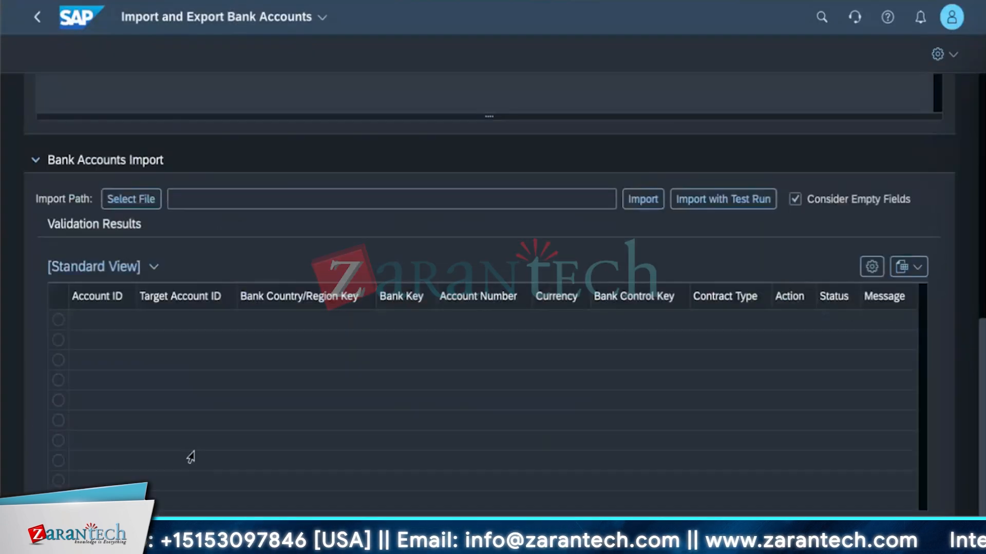
left_click(125, 200)
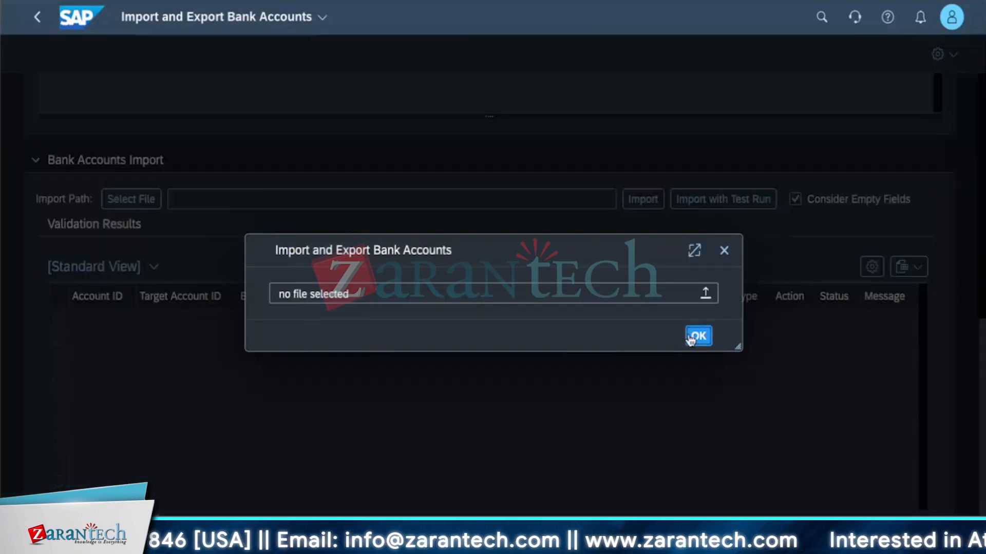
left_click(706, 296)
left_click(152, 82)
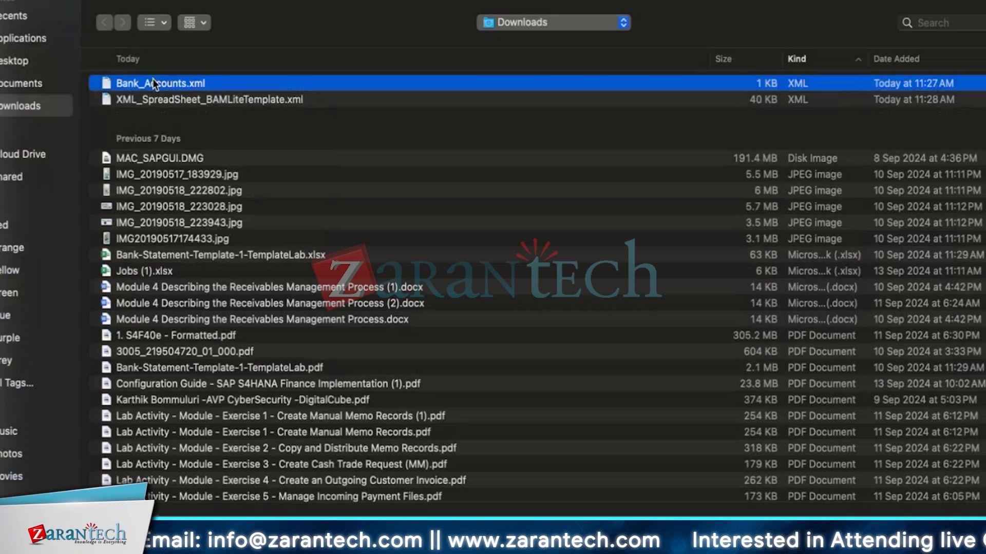
left_click(25, 62)
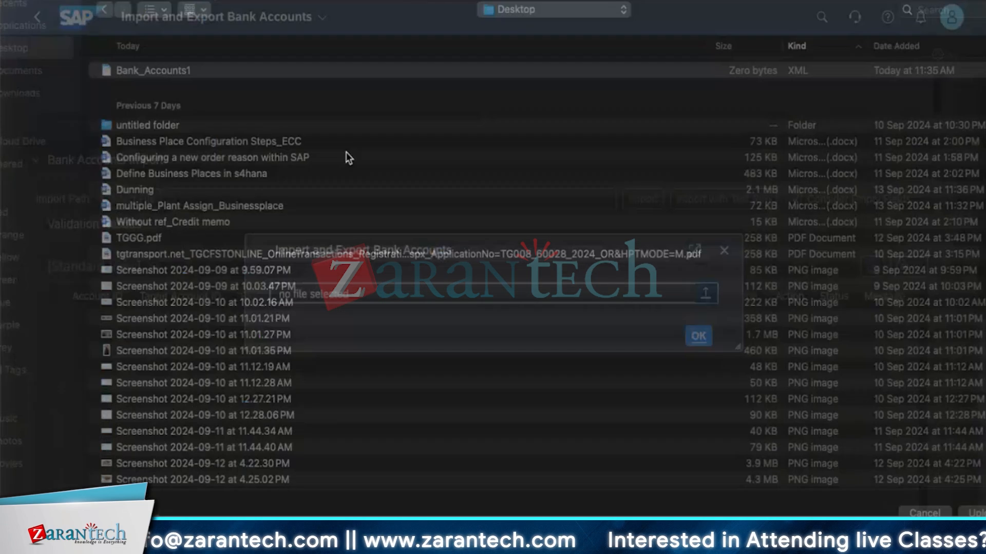
double_click(123, 85)
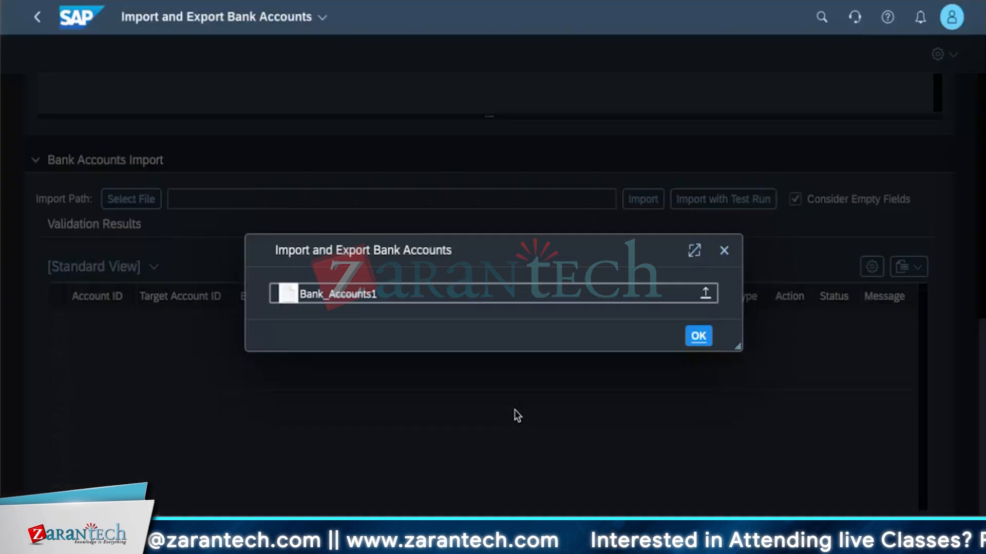
left_click(707, 342)
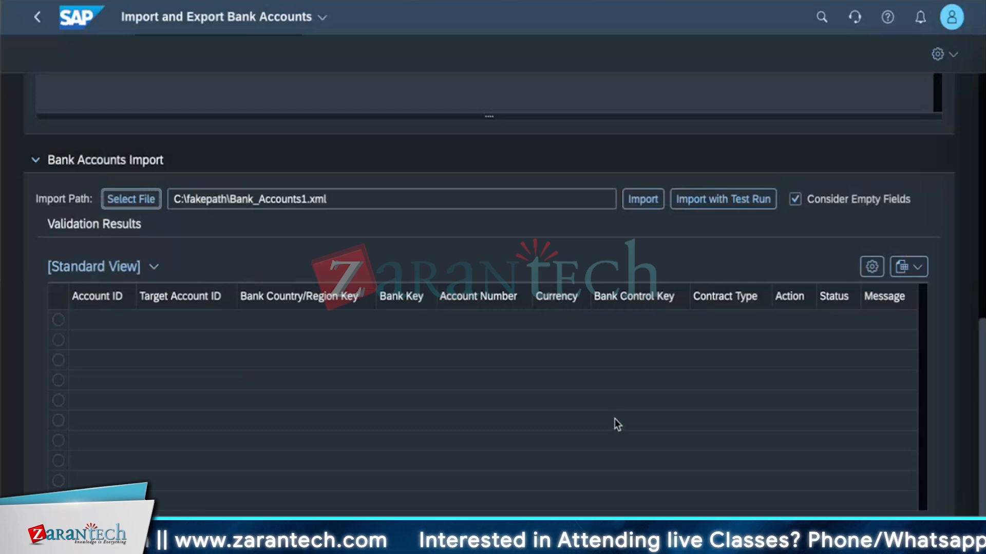
- Run a test import of Bank_Accounts1.xml with Consider Empty Fields enabled, and dismiss the message log
left_click(706, 210)
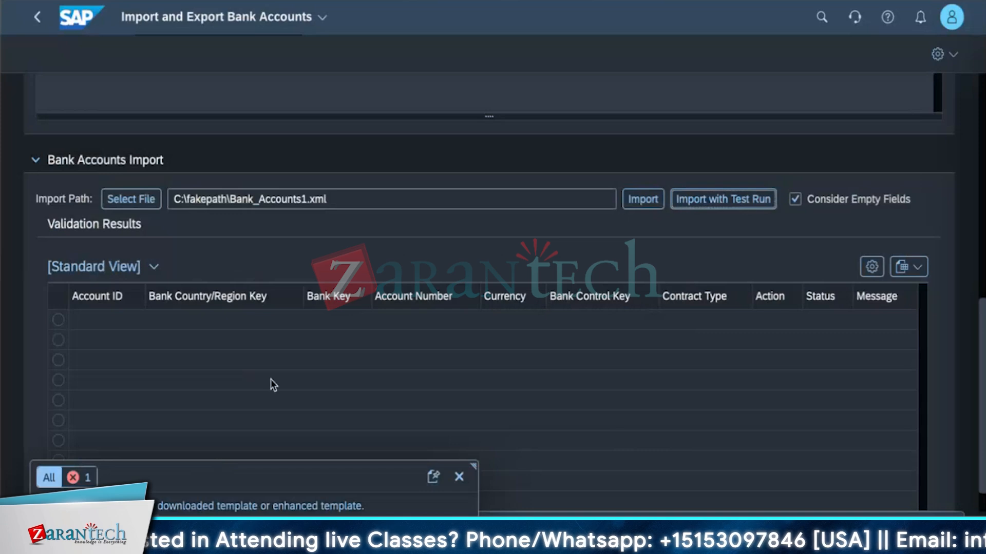
scroll(270, 380, "up", 5)
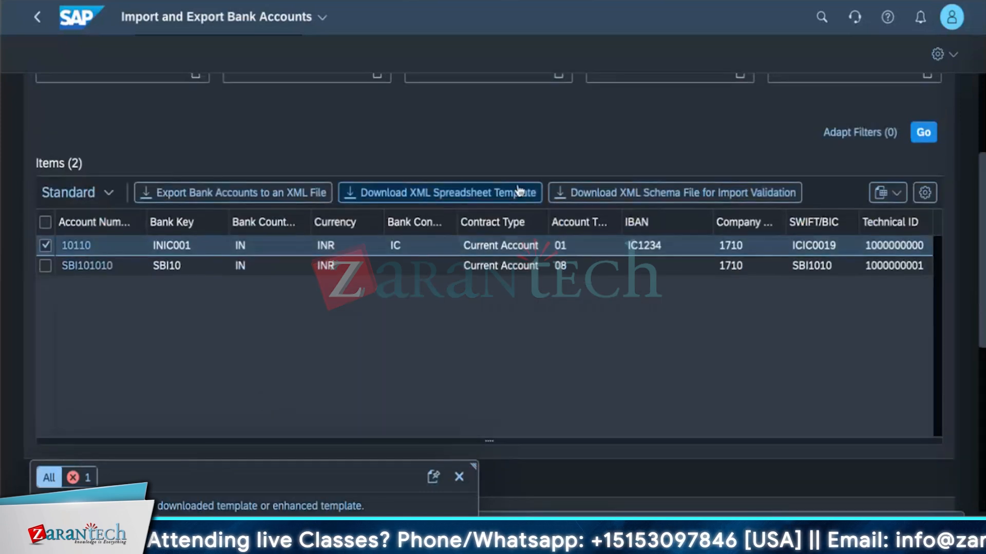
scroll(326, 407, "down", 6)
scroll(493, 353, "up", 8)
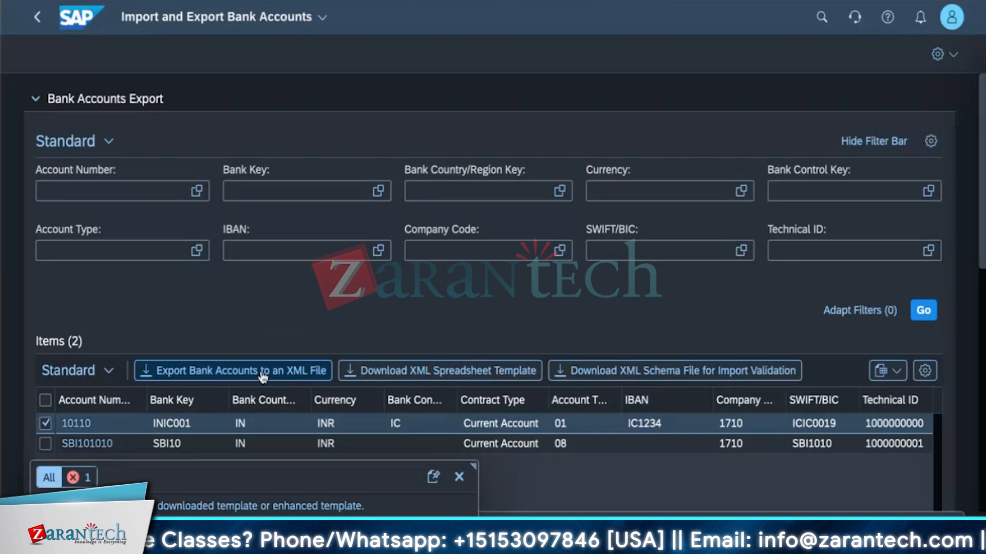
scroll(374, 410, "down", 6)
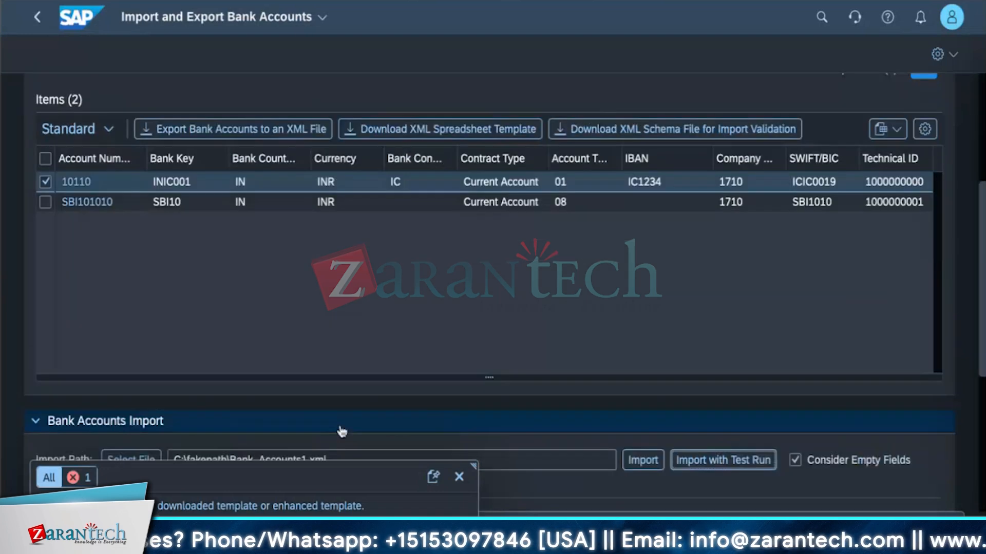
scroll(193, 358, "down", 2)
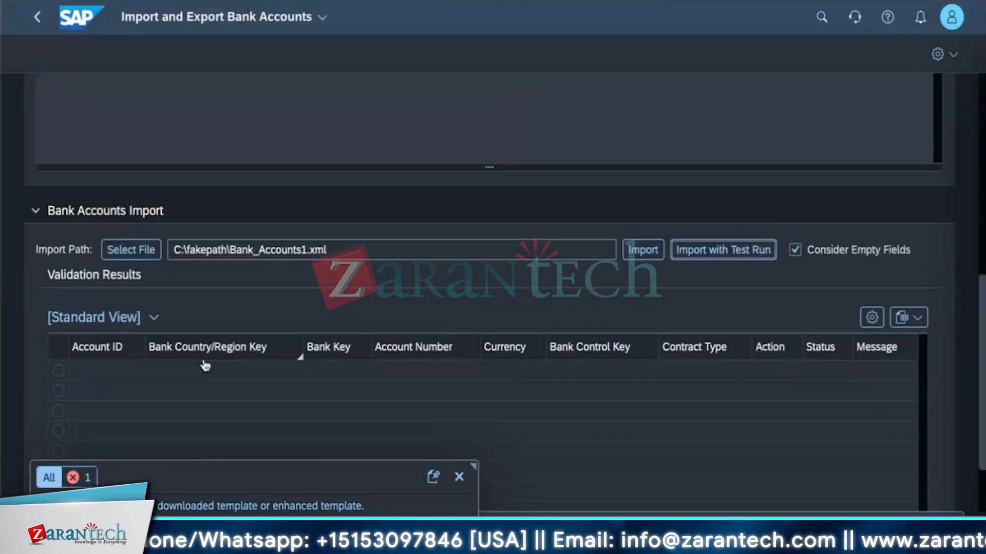
left_click(795, 251)
left_click(795, 250)
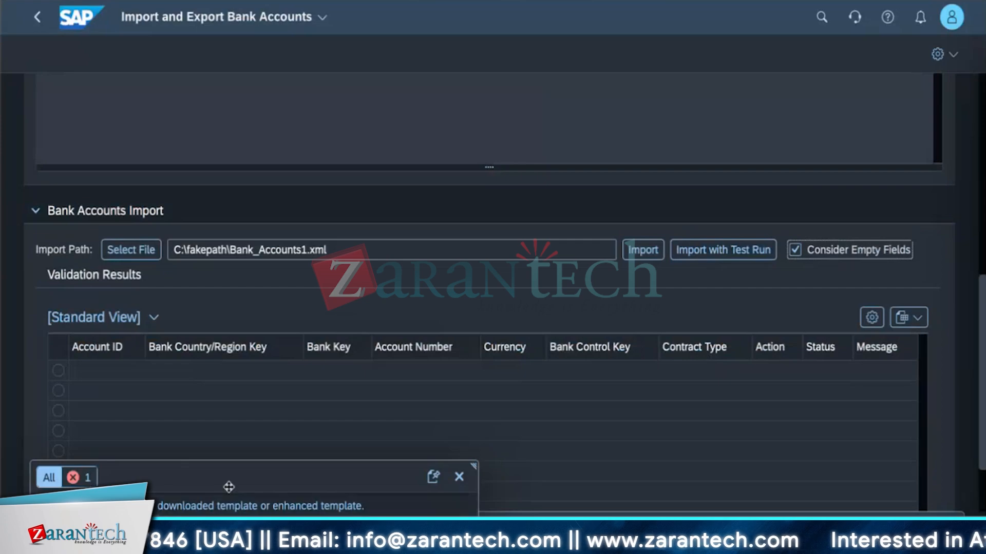
left_click(259, 507)
left_click(380, 254)
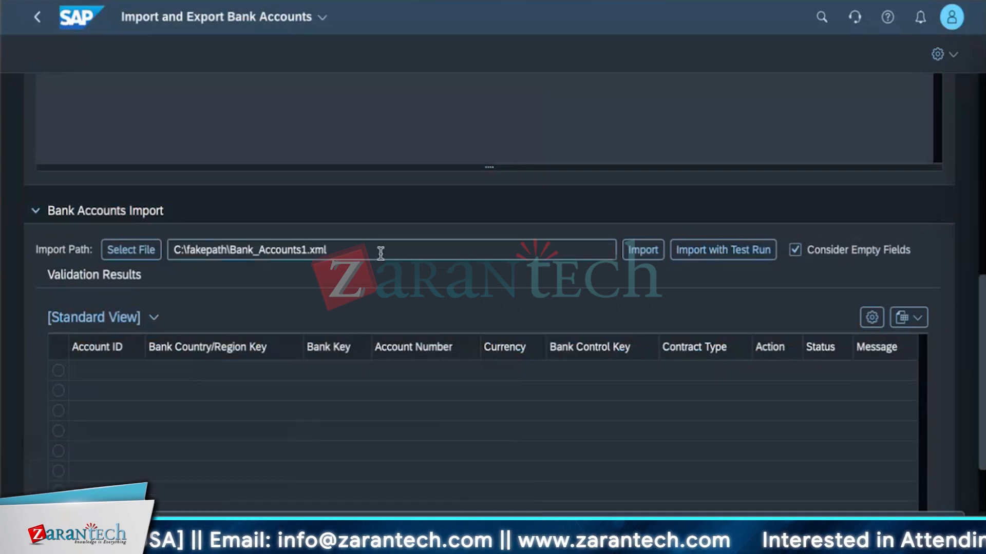
- Compare the exported bank accounts list with the import section's validation results columns, slightly widening the list's bank control key column
scroll(337, 460, "up", 8)
scroll(390, 491, "down", 7)
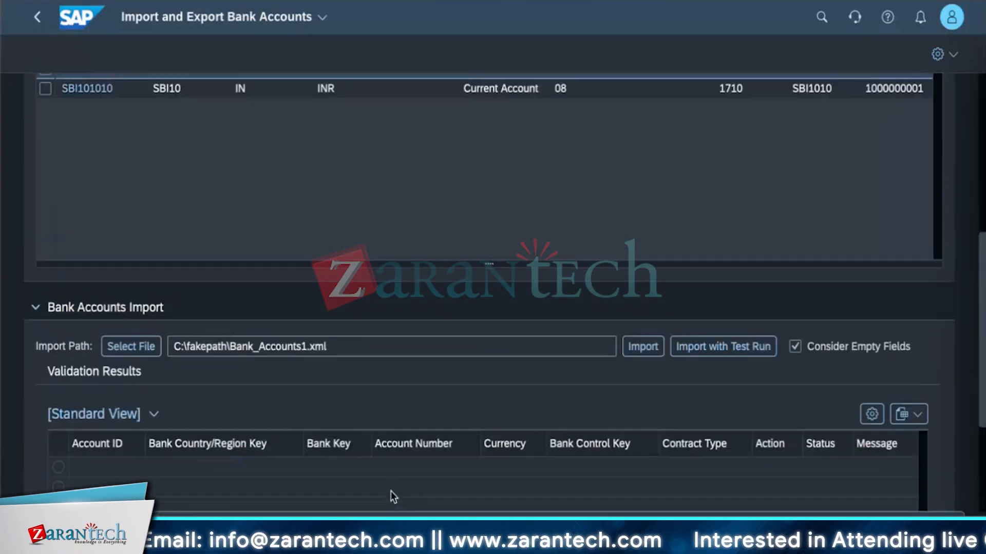
scroll(388, 491, "up", 2)
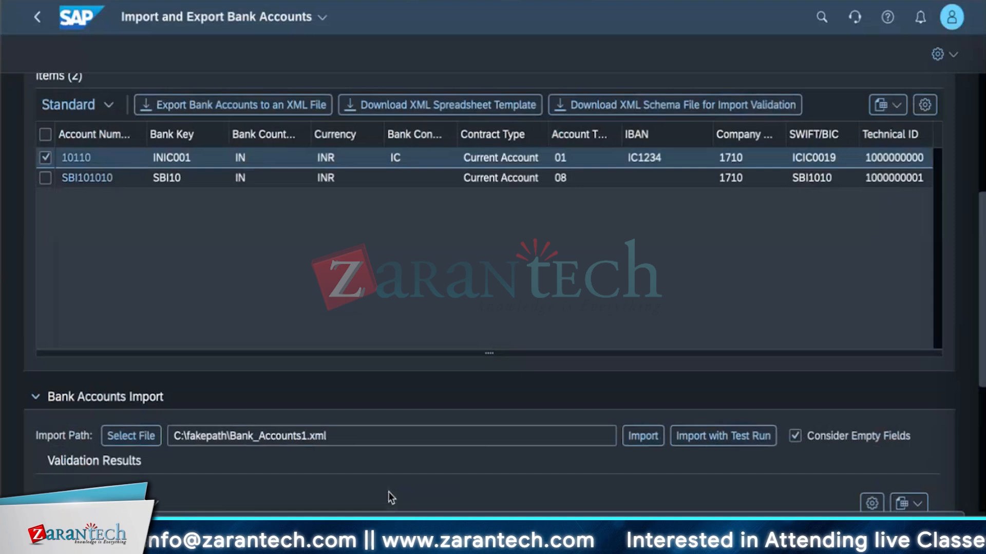
scroll(388, 492, "down", 1)
scroll(388, 492, "down", 2)
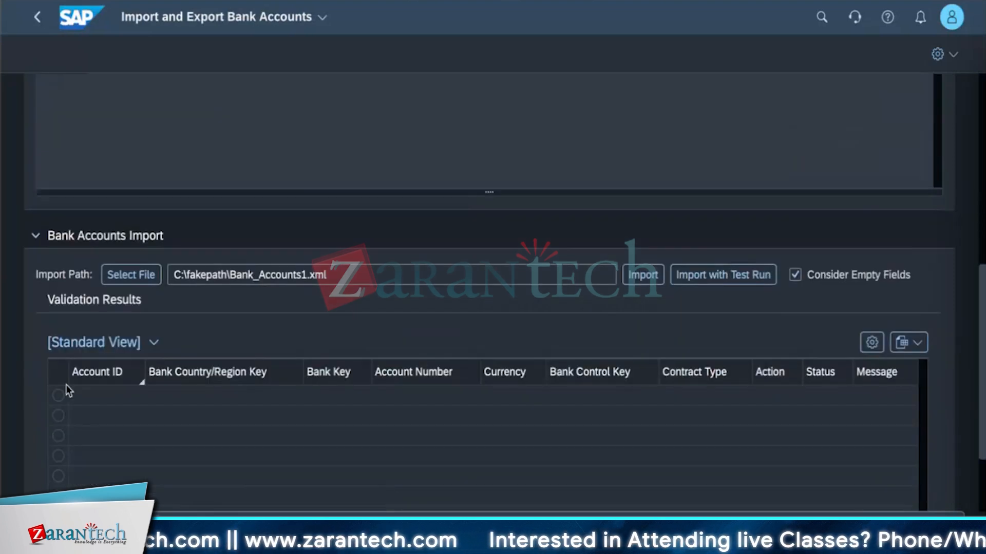
scroll(106, 419, "up", 1)
scroll(108, 420, "up", 5)
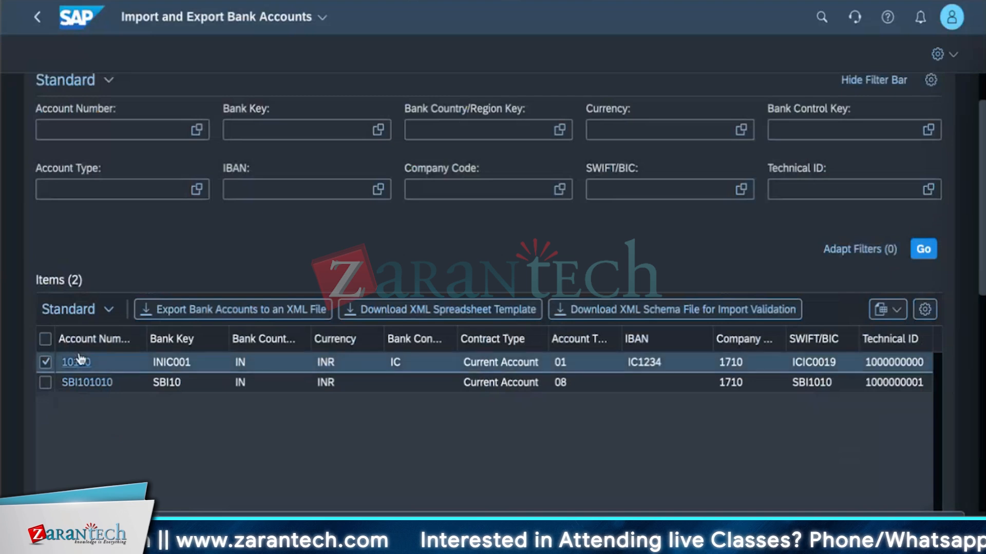
scroll(139, 429, "down", 6)
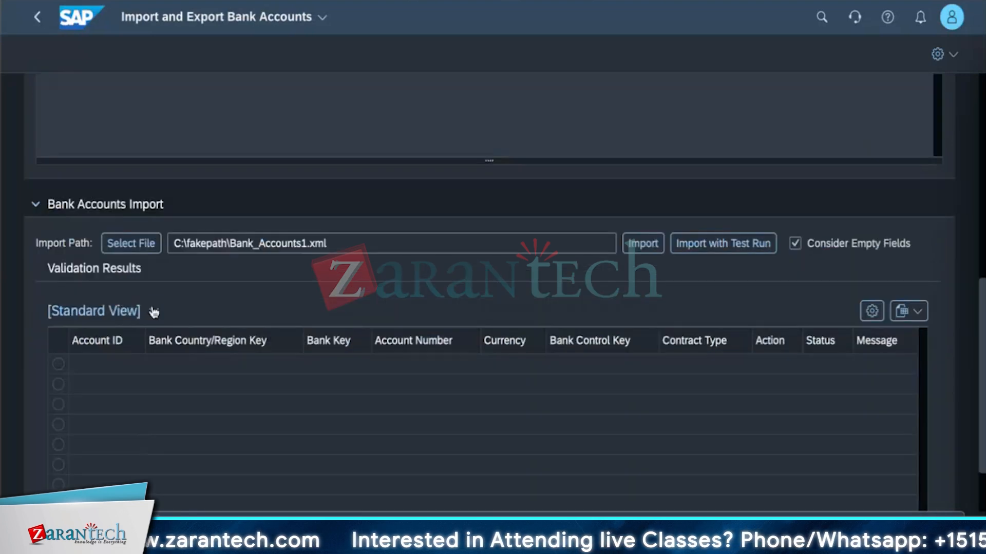
scroll(211, 359, "up", 8)
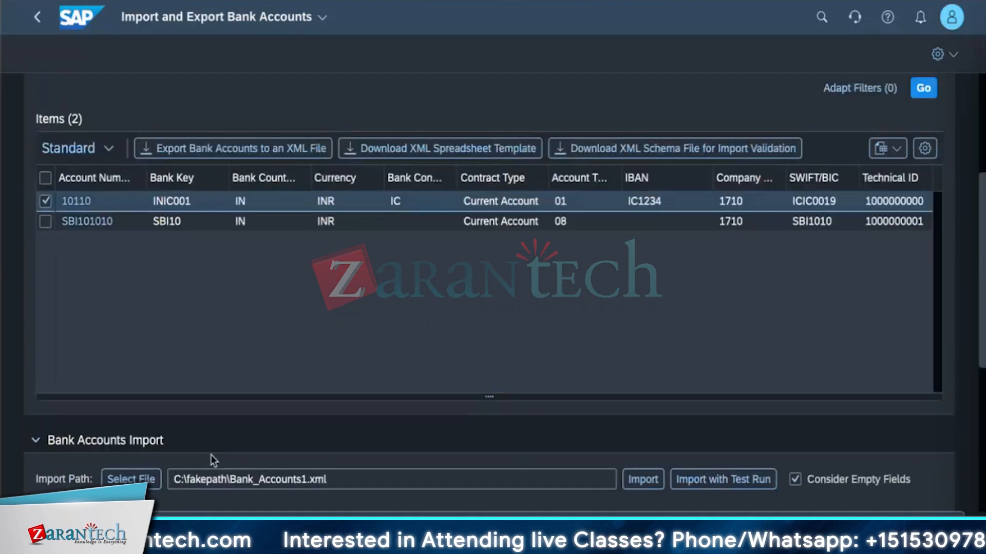
scroll(300, 390, "down", 8)
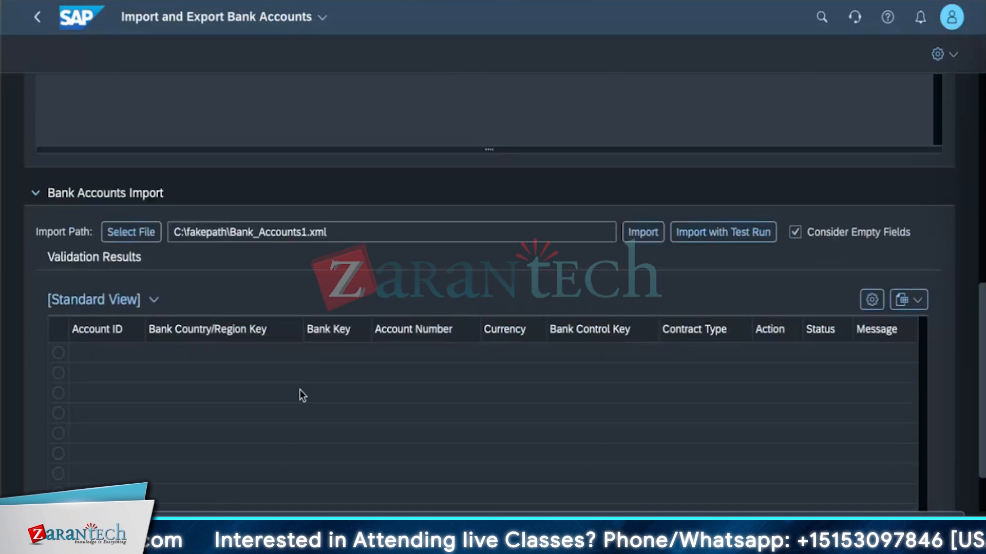
scroll(355, 420, "up", 8)
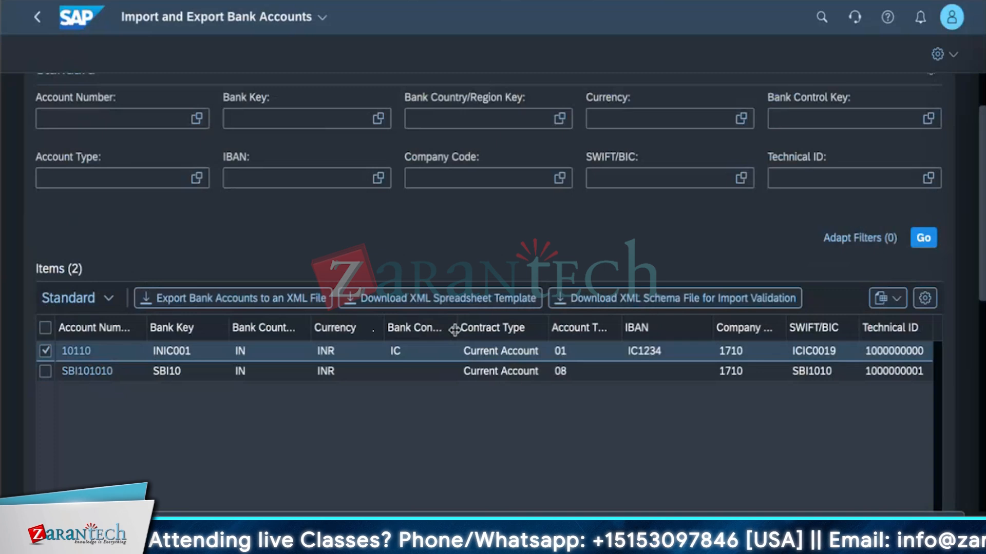
left_click_drag(444, 329, 473, 337)
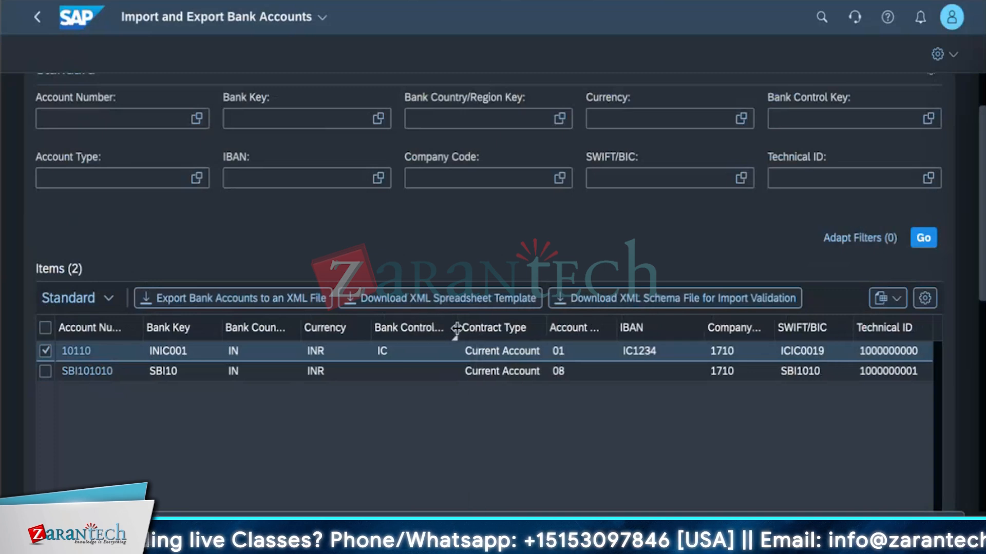
scroll(473, 449, "down", 8)
scroll(472, 462, "down", 2)
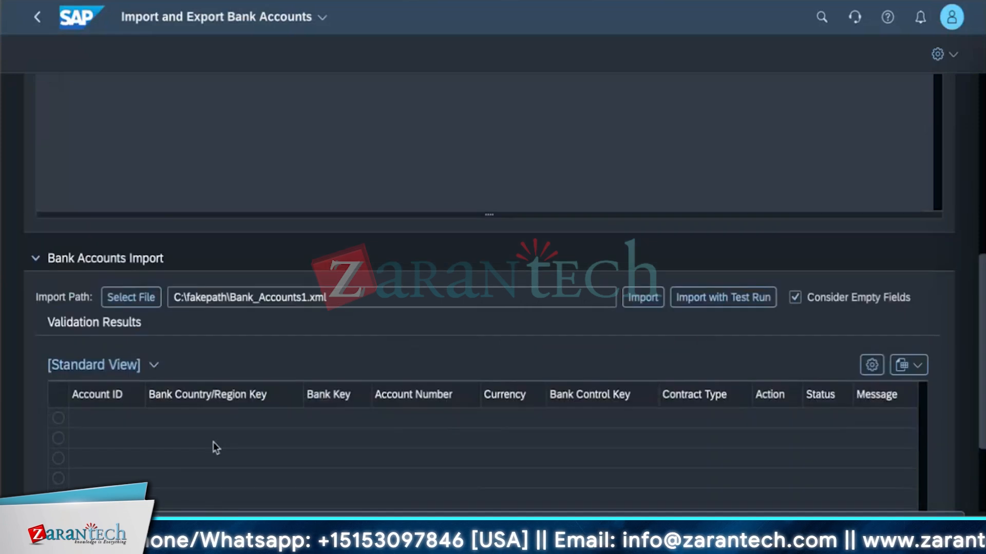
scroll(214, 444, "up", 5)
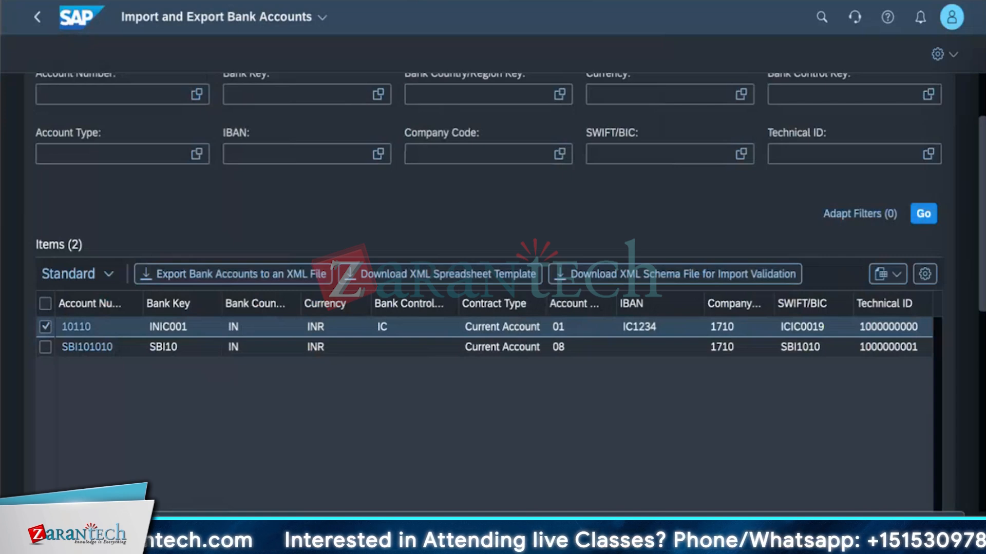
scroll(281, 375, "down", 7)
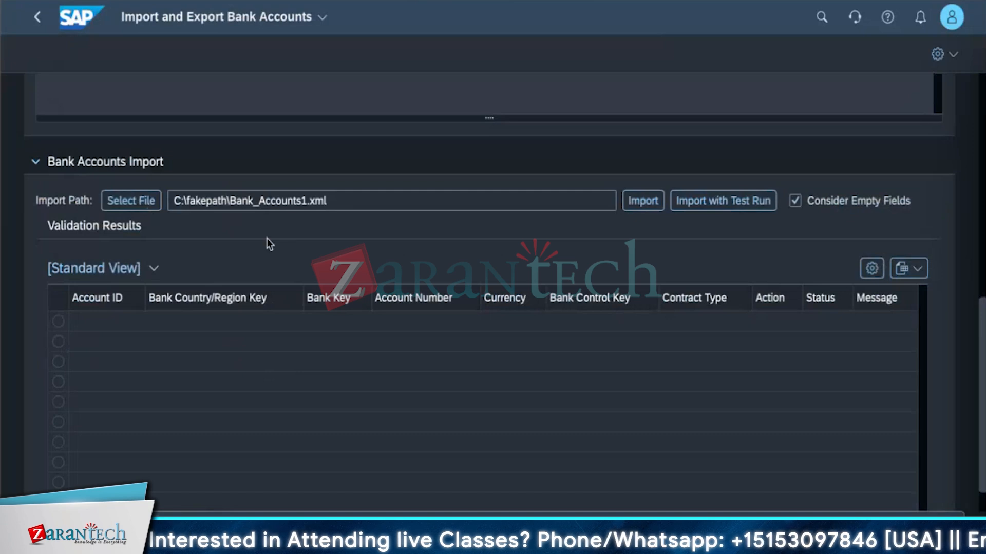
scroll(267, 238, "up", 8)
scroll(165, 421, "down", 2)
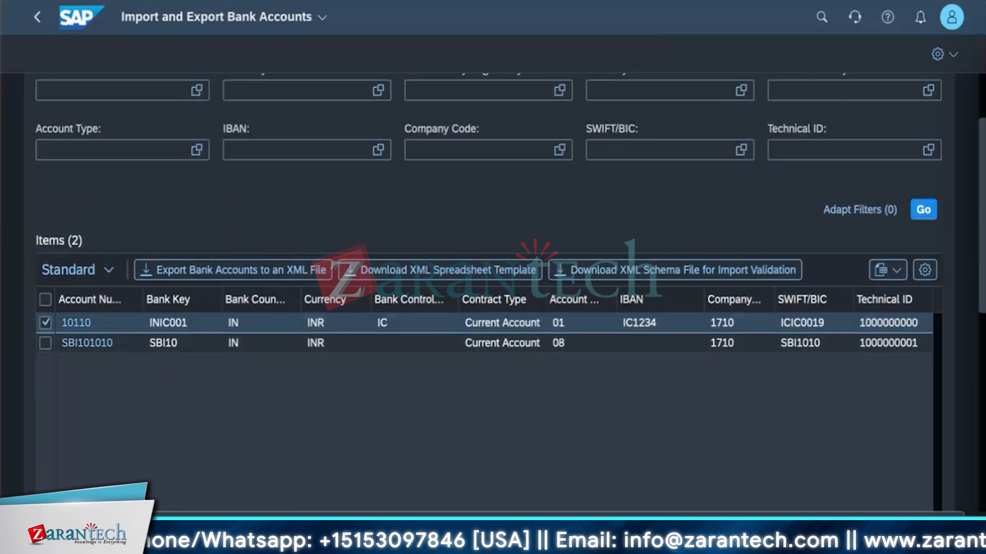
- Open Bank_Accounts.xml from the Downloads folder in Word, dismiss the platform message, and examine the exported account and house bank data
left_click(27, 533)
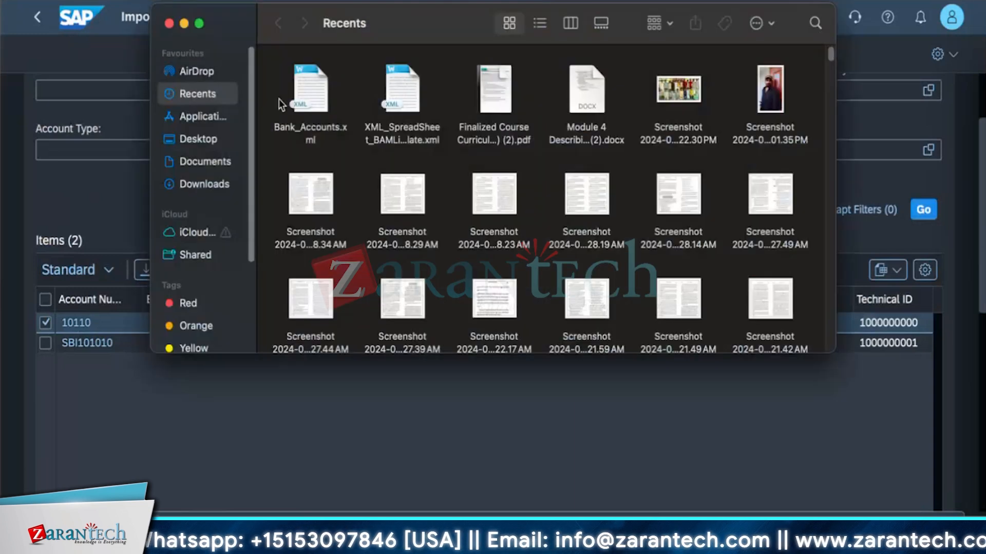
left_click(189, 145)
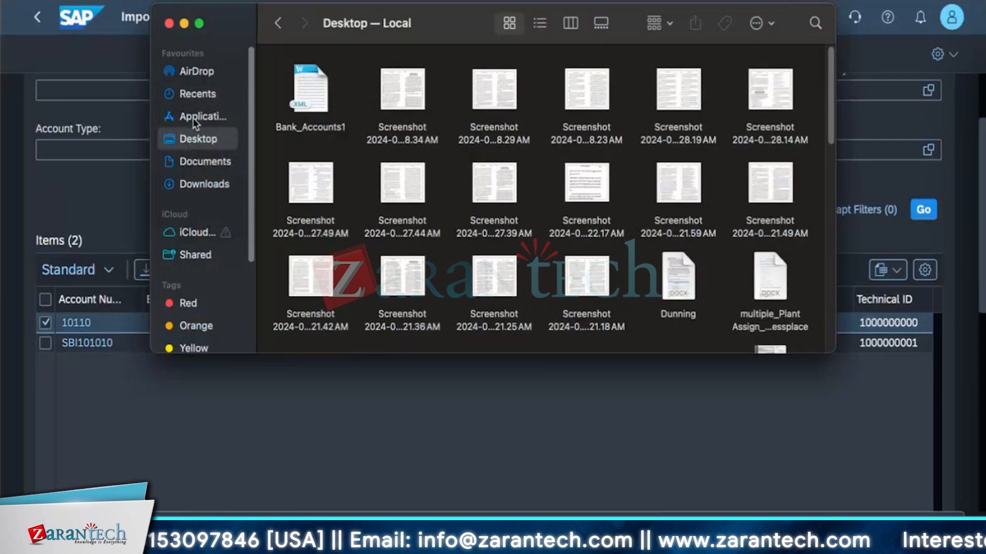
left_click(196, 183)
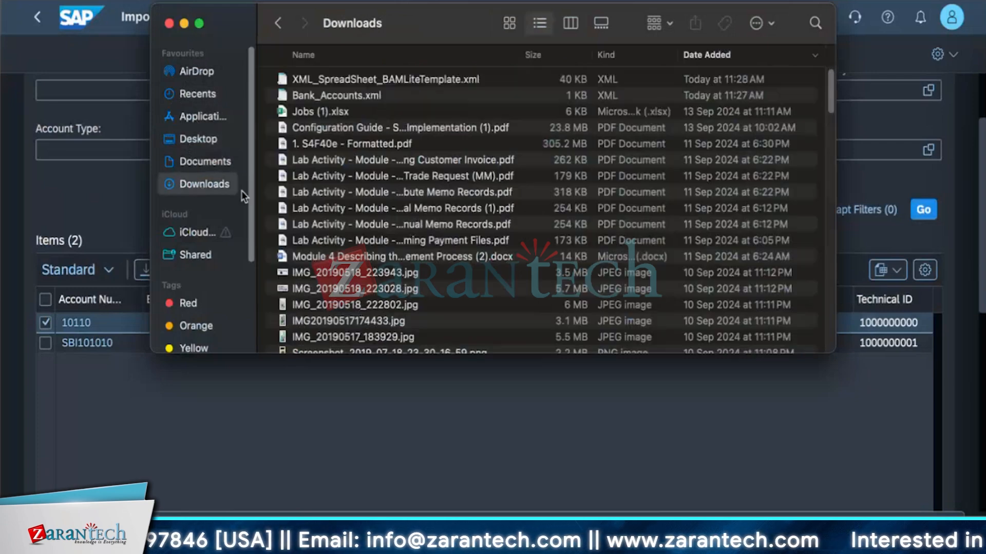
double_click(336, 96)
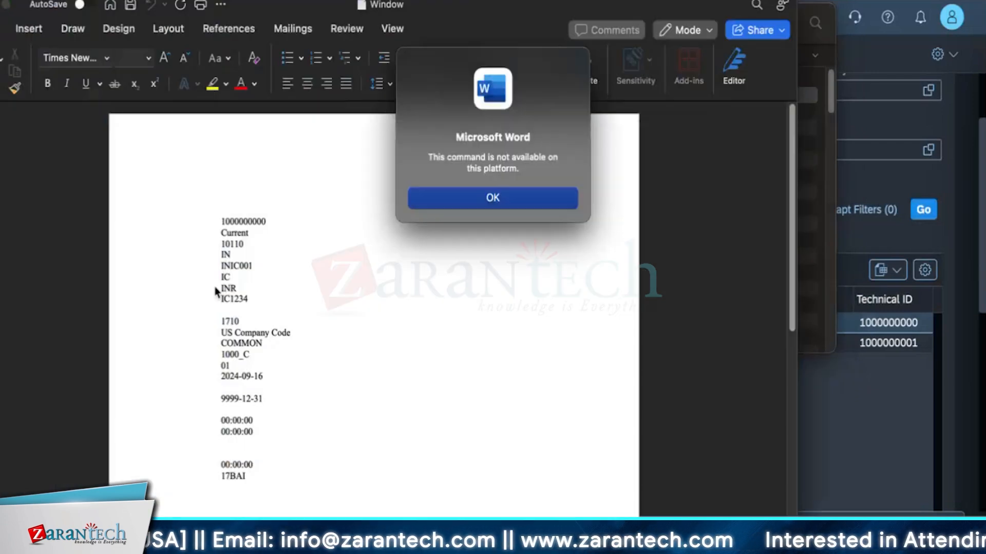
left_click(449, 196)
left_click(439, 213)
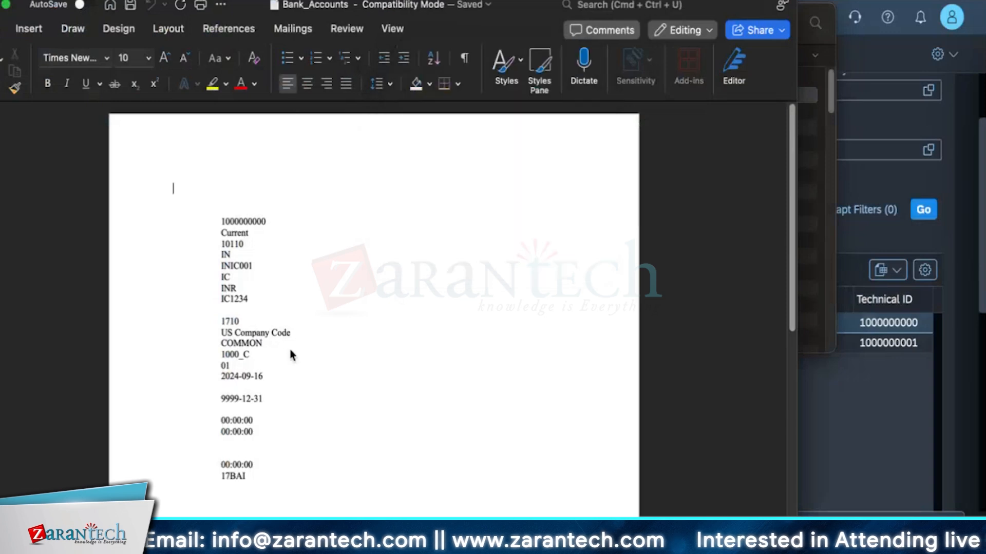
scroll(261, 452, "down", 10)
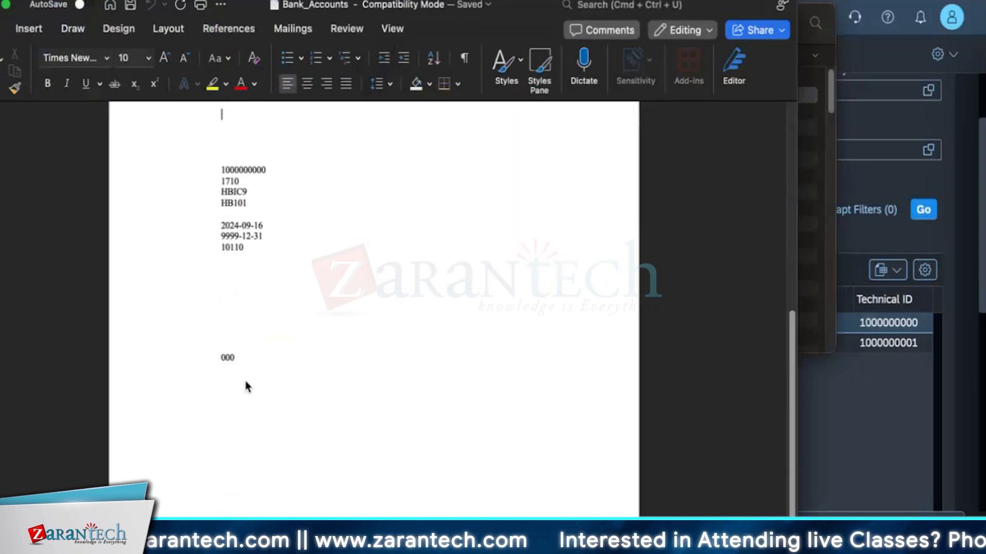
left_click_drag(248, 388, 196, 416)
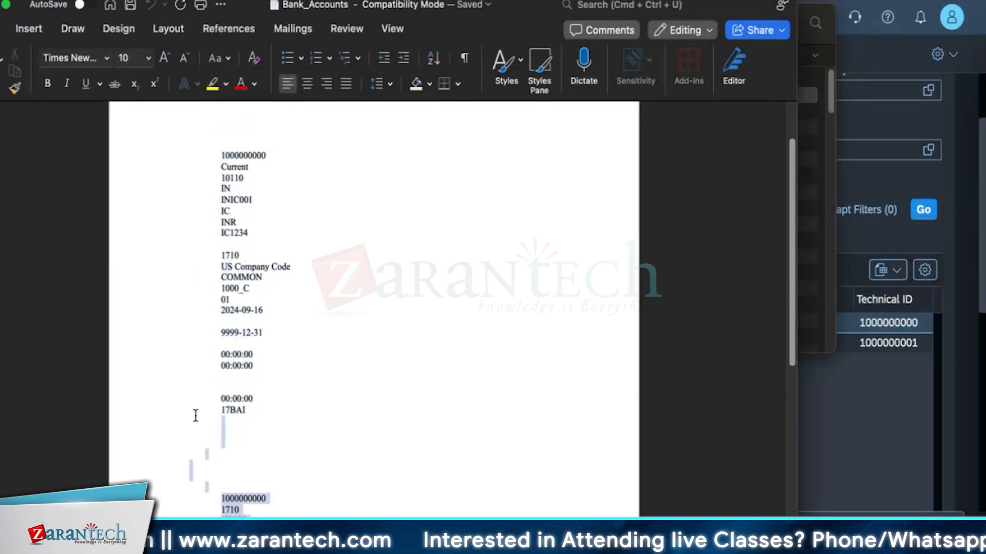
left_click(282, 398)
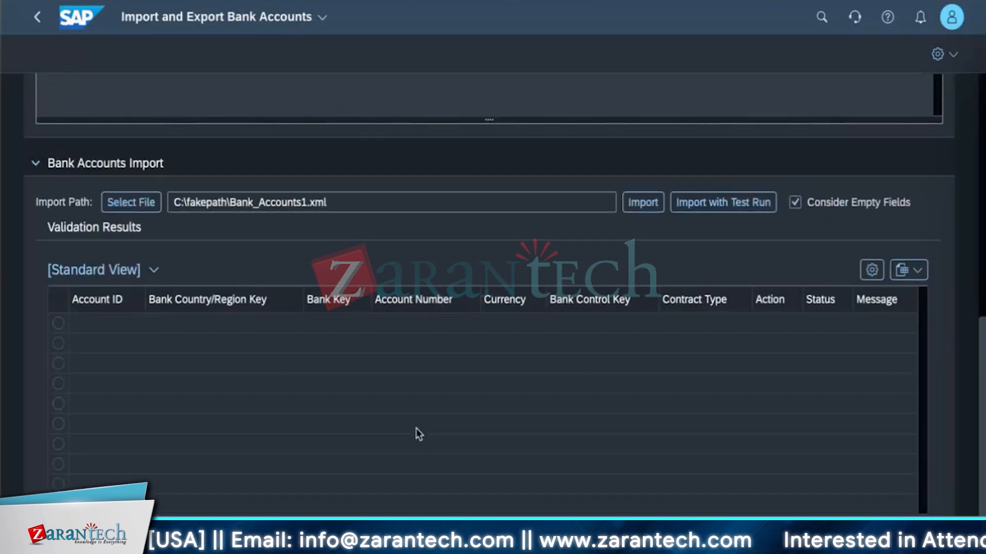
- Try to import Bank_Accounts1.xml in SAP with Consider Empty Fields enabled, closing the message log after each attempt
scroll(416, 428, "up", 3)
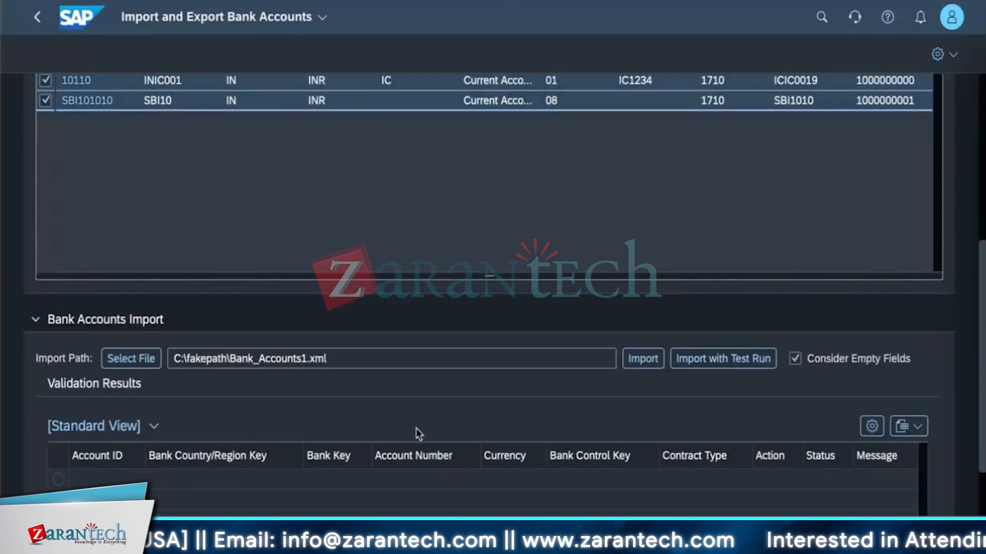
left_click(641, 358)
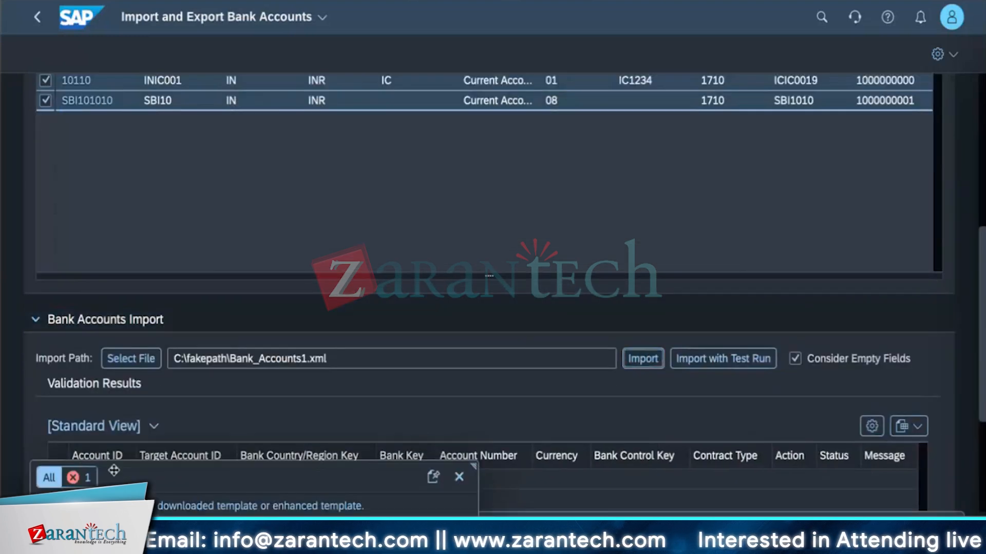
left_click(459, 477)
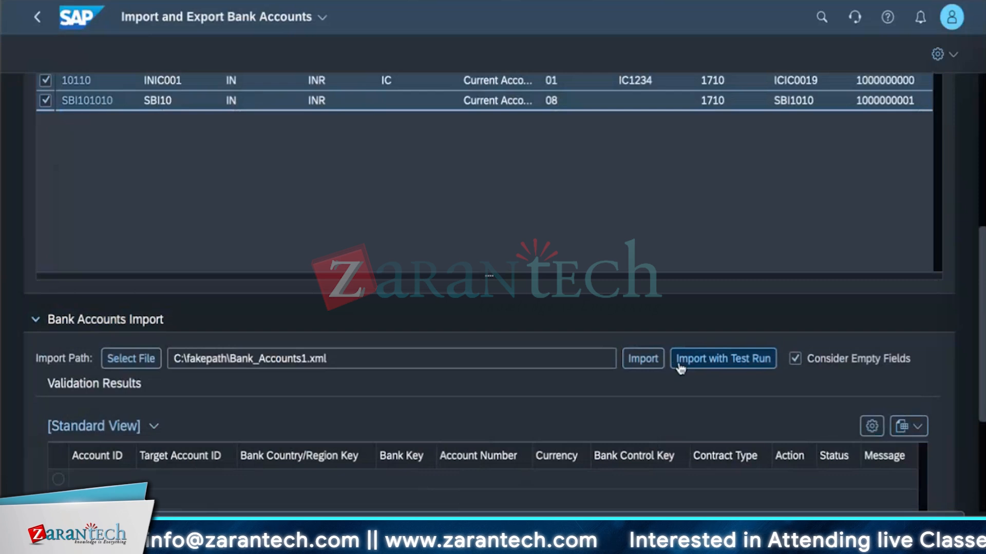
left_click(653, 366)
left_click(459, 477)
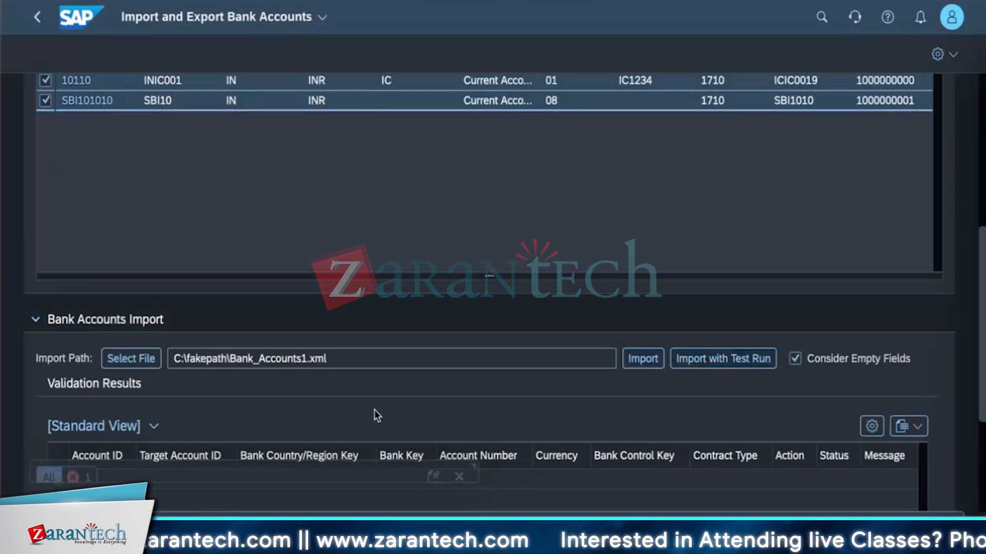
- Clear the import path and choose Bank_Accounts.xml from the Downloads folder as the import file instead
left_click(339, 361)
left_click_drag(328, 359, 110, 358)
key("BackSpace")
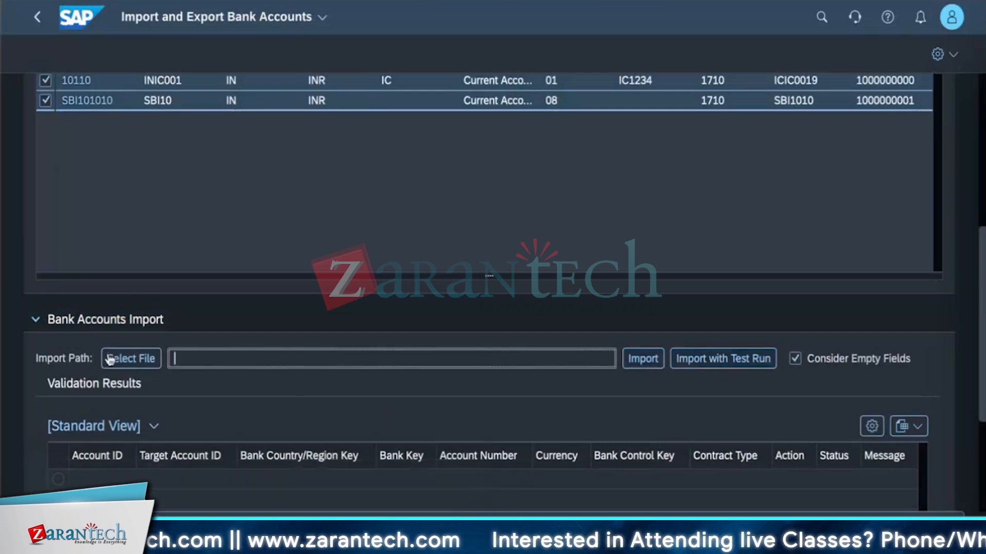
left_click(122, 363)
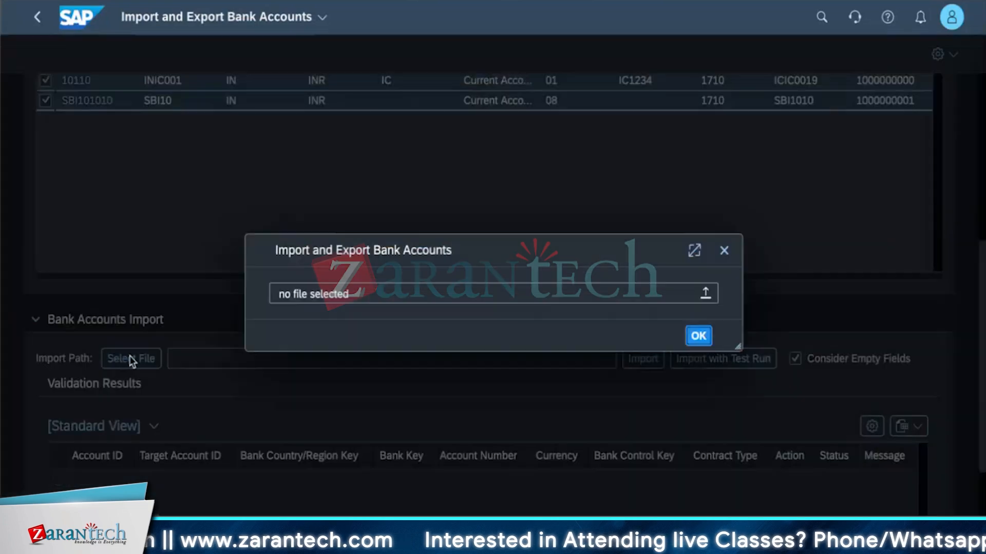
left_click(704, 294)
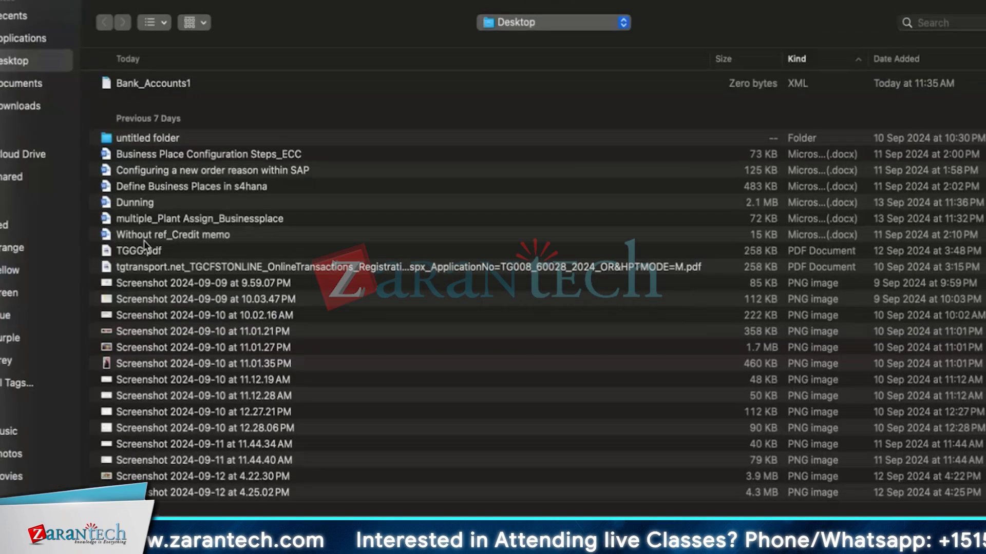
left_click(177, 87)
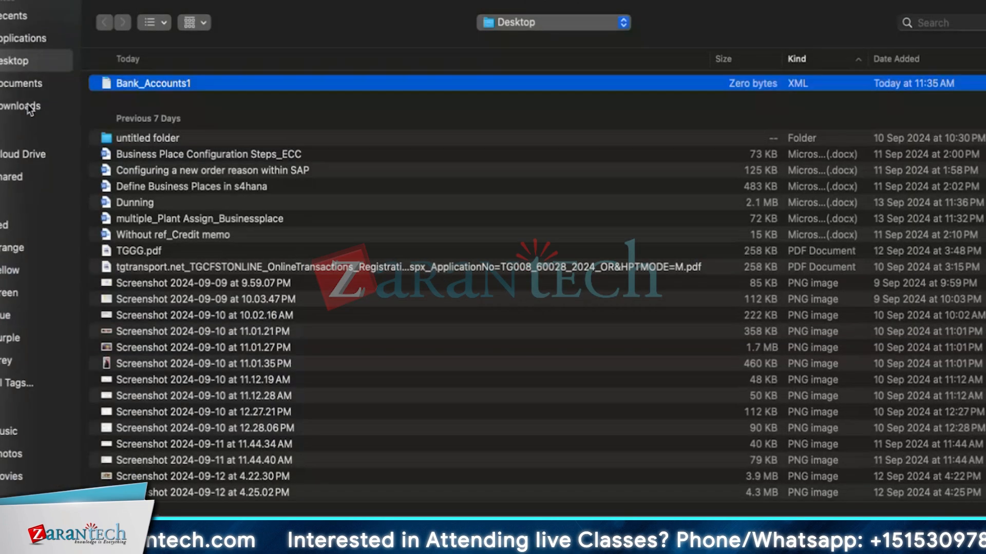
left_click(27, 105)
double_click(159, 88)
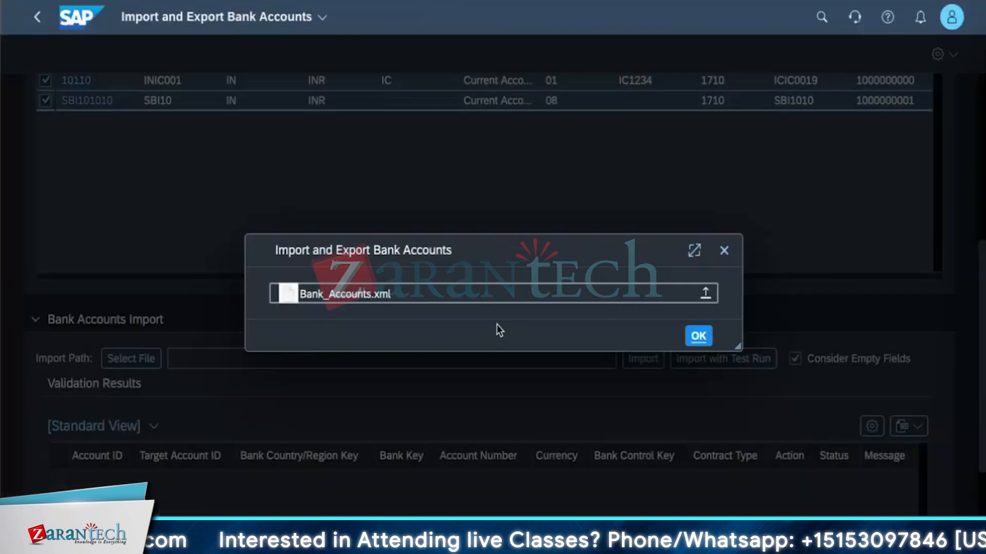
left_click(699, 336)
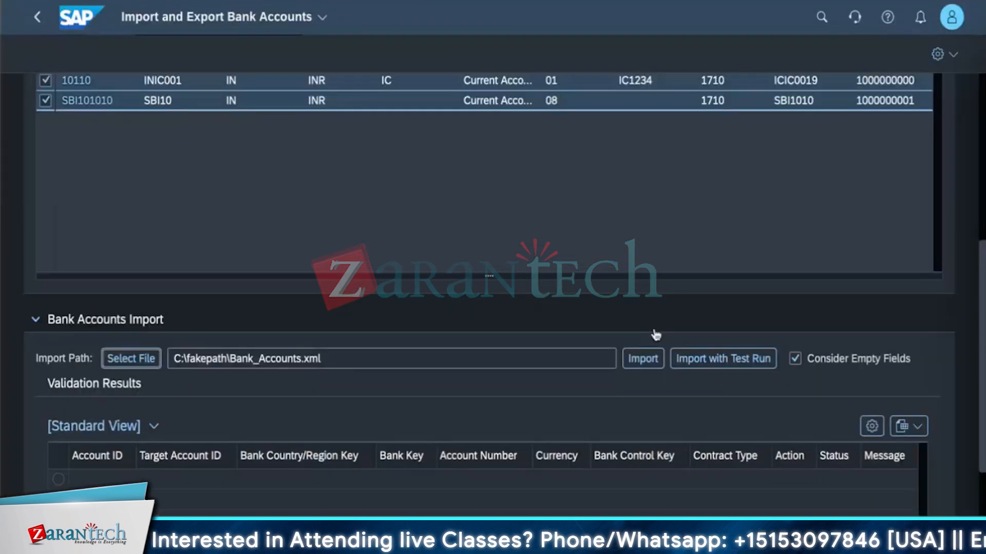
- Import Bank_Accounts.xml with Consider Empty Fields enabled, and highlight the file name in the import path
left_click(660, 361)
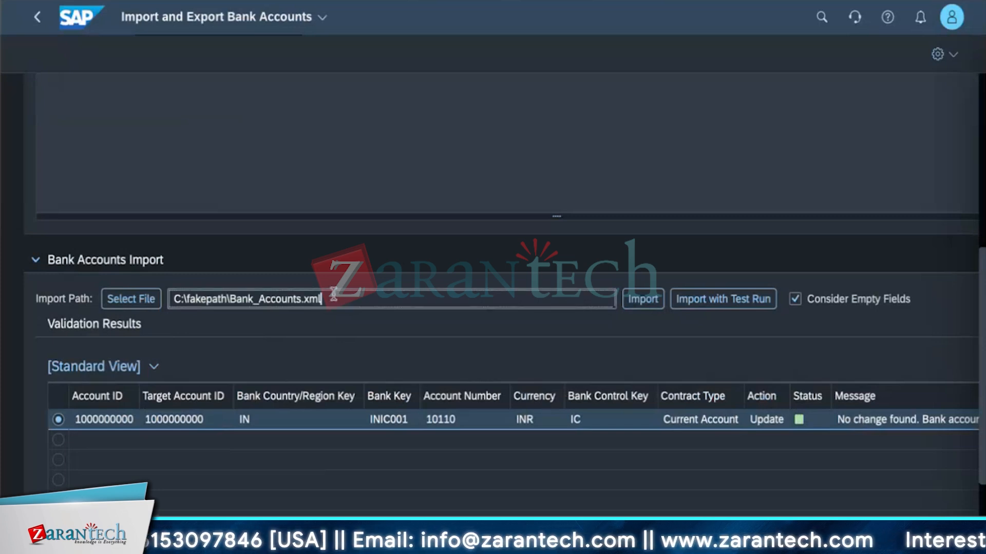
left_click_drag(336, 298, 236, 297)
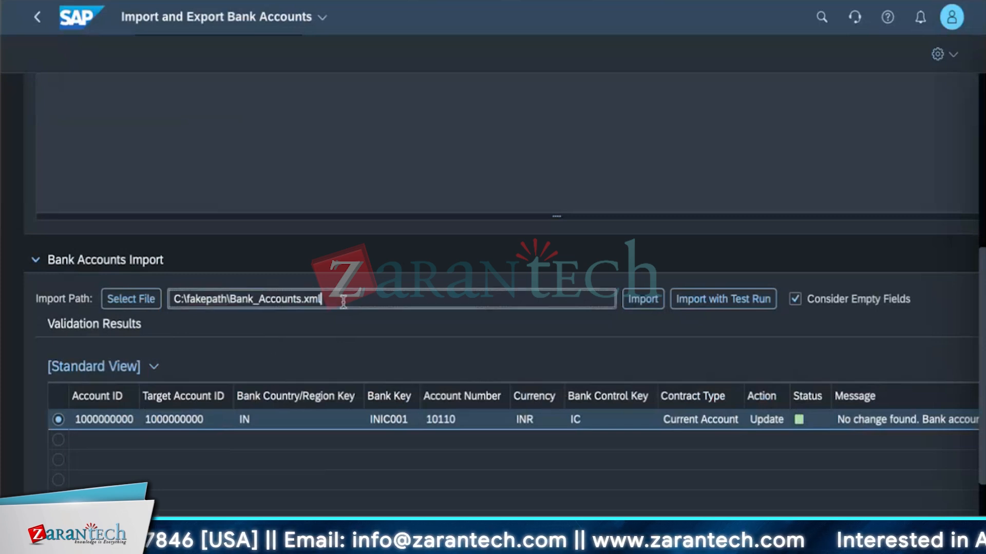
left_click_drag(336, 298, 231, 297)
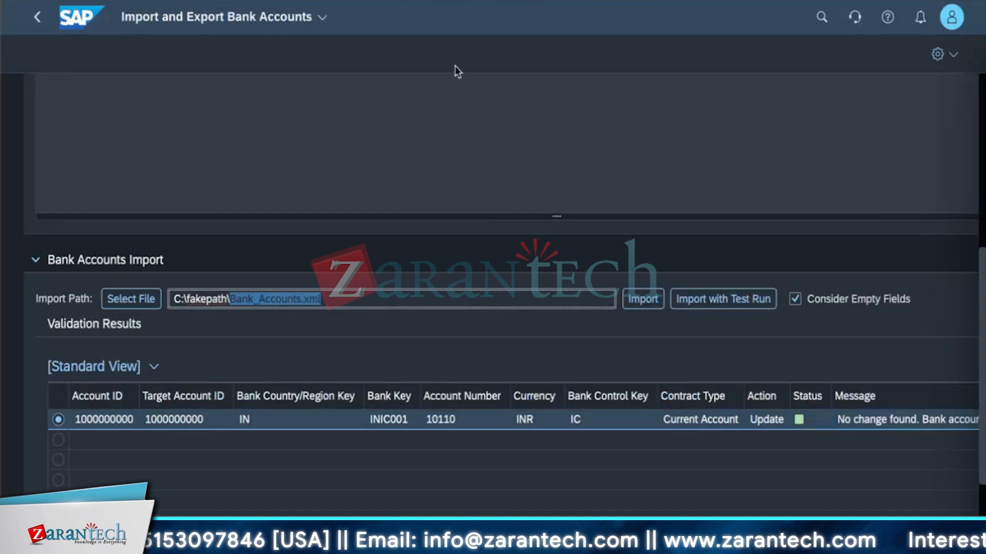
- Find the Manage Bank Accounts app and open the details of the INR bank account described as Current
left_click(41, 29)
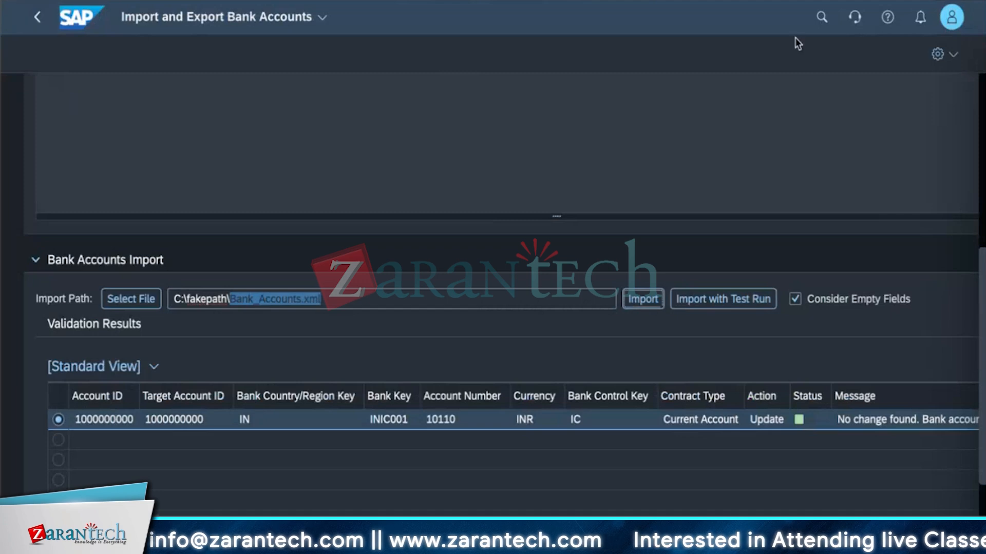
left_click(823, 21)
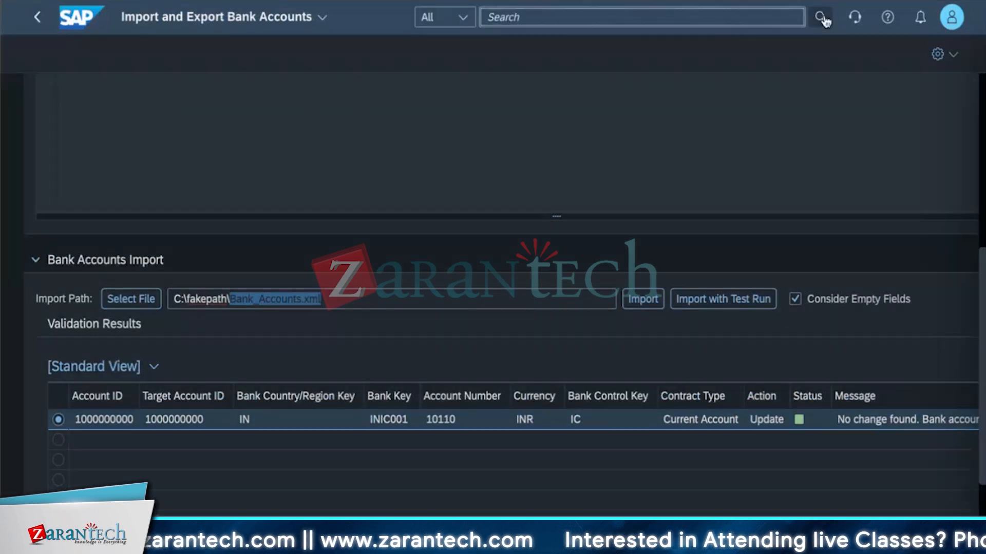
type("manage bank accounts")
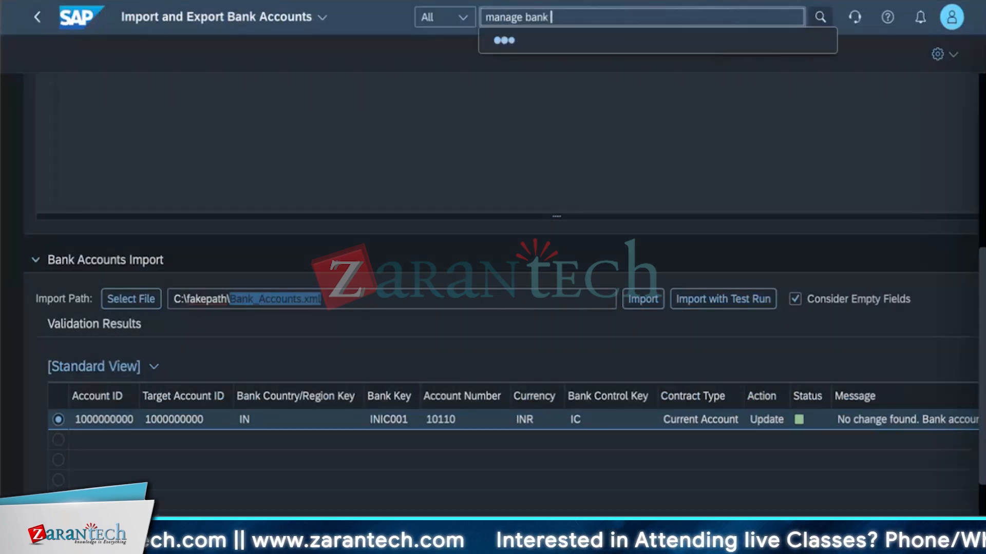
key("Return")
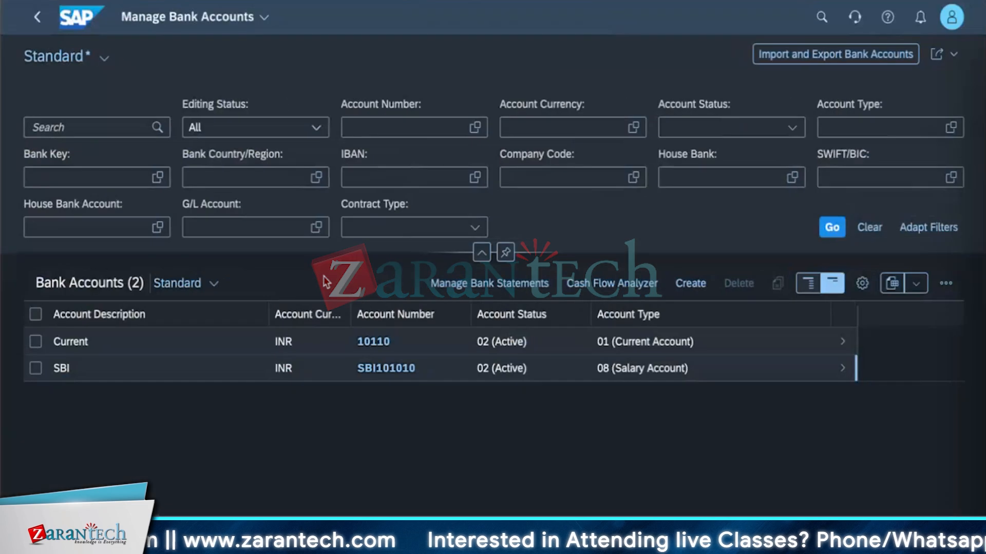
left_click(843, 343)
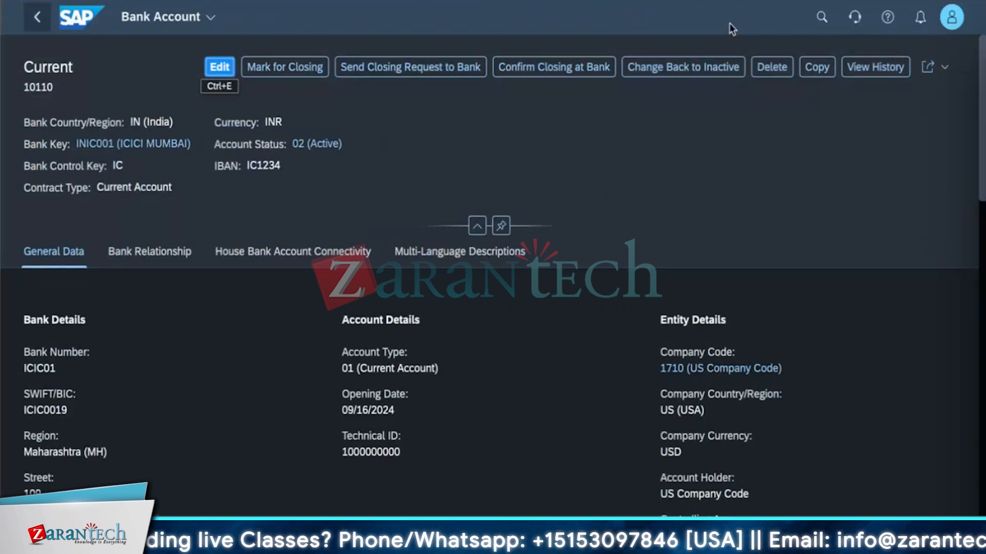
- Search for custom fields, open the Custom Fields app, and close its message dialog
left_click(821, 21)
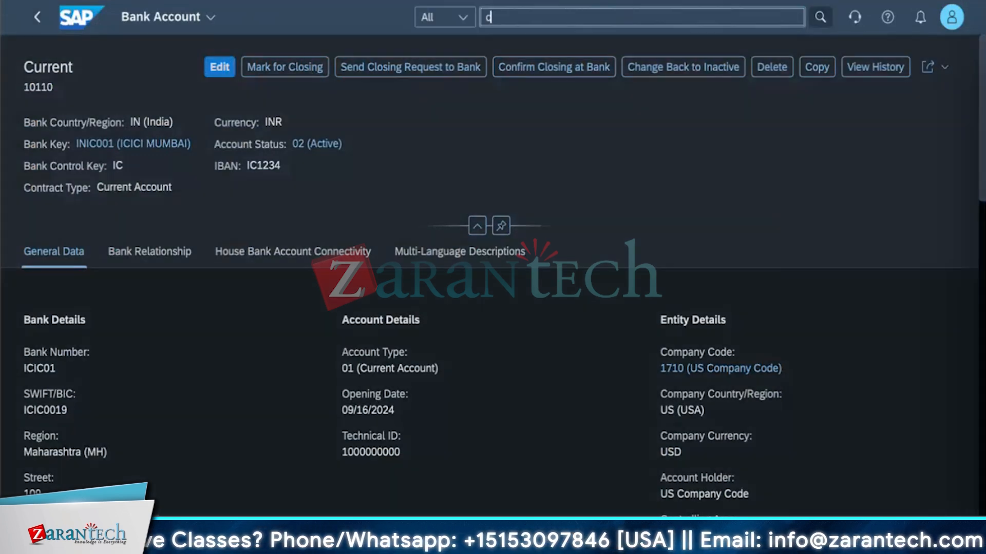
type("custom fields")
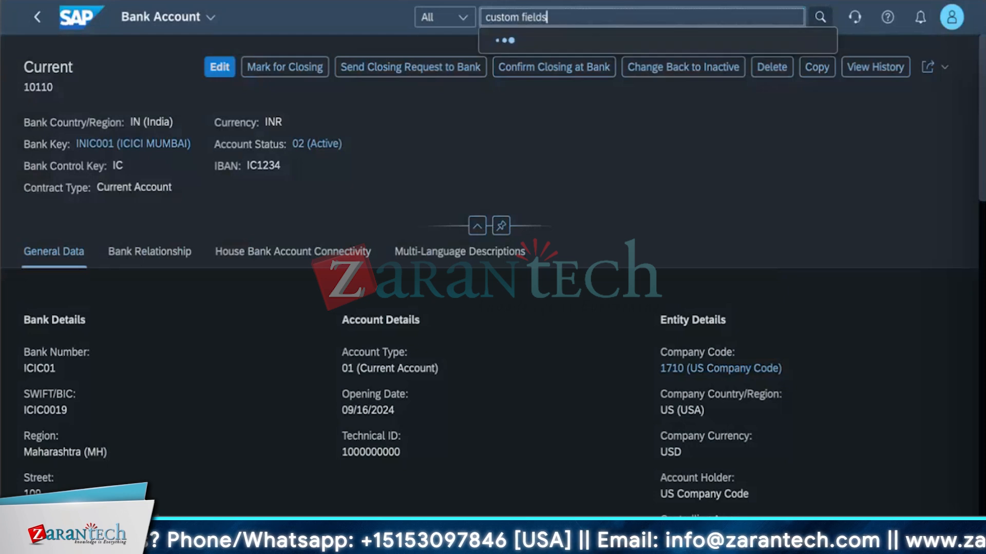
key("Return")
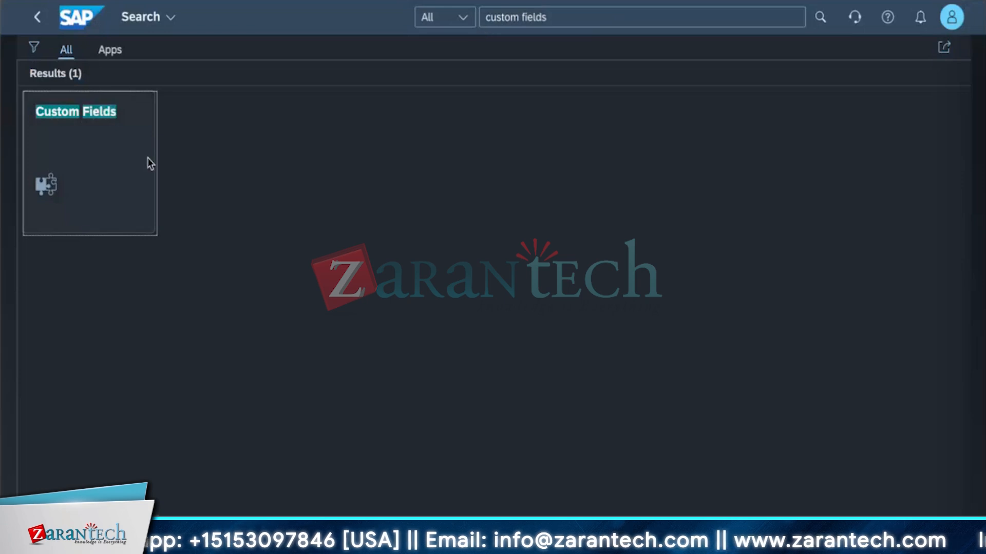
left_click(101, 160)
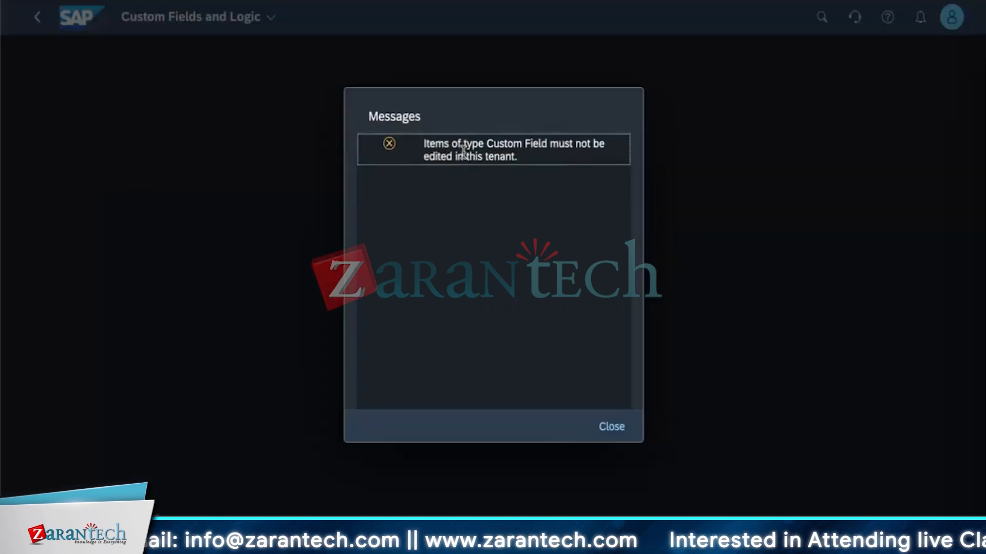
left_click(613, 430)
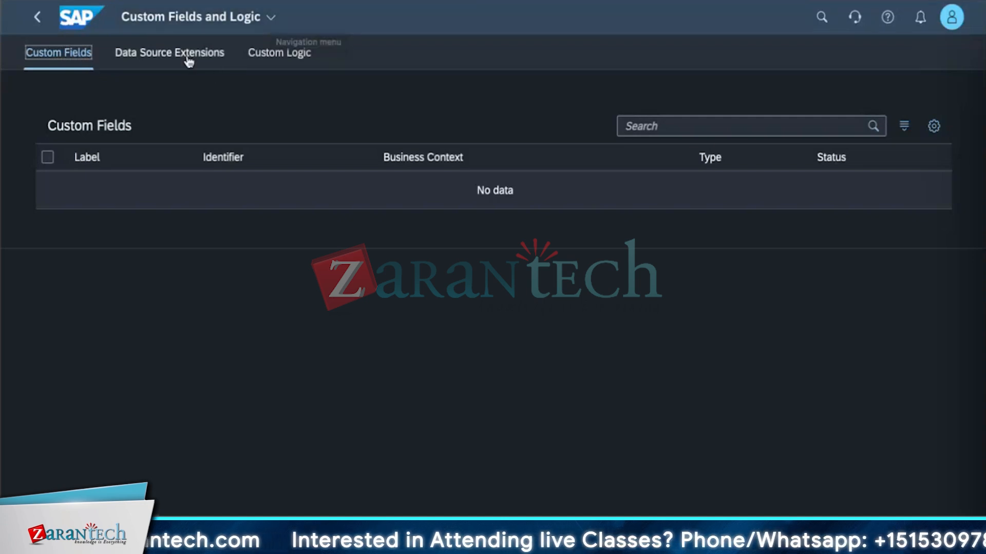
- Filter the custom fields by Is Changeable (Yes), look through Data Source Extensions and Custom Logic, and return to Custom Fields
left_click(851, 239)
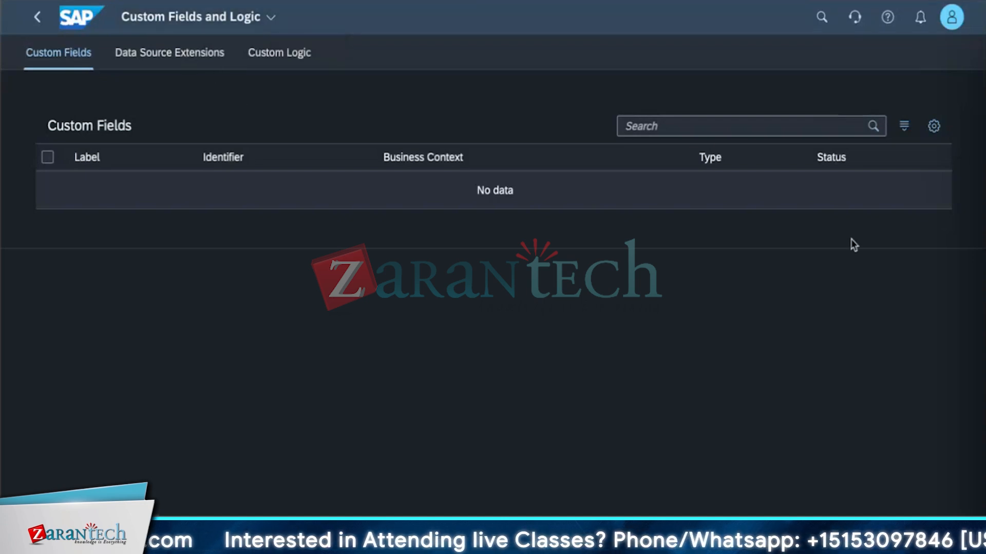
left_click(464, 204)
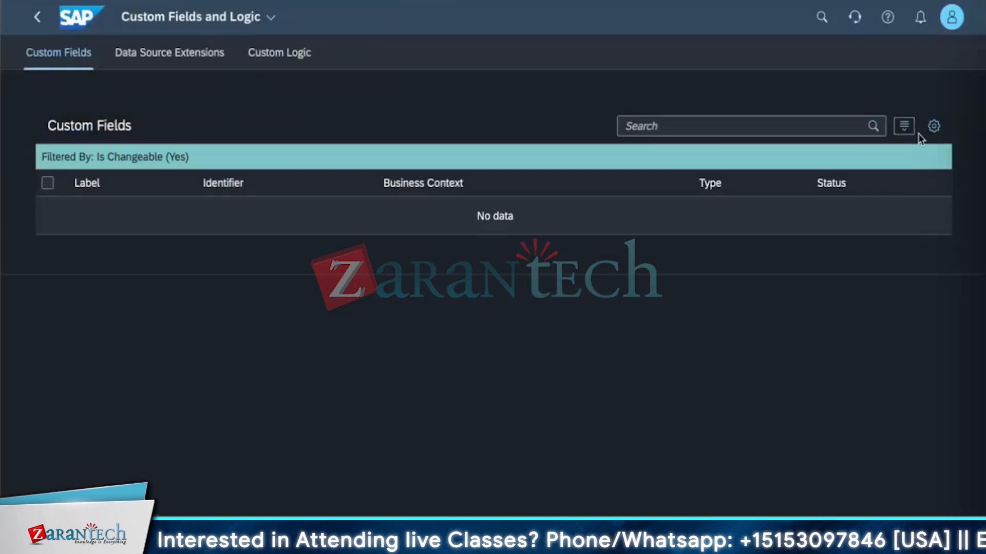
left_click(170, 53)
left_click(280, 54)
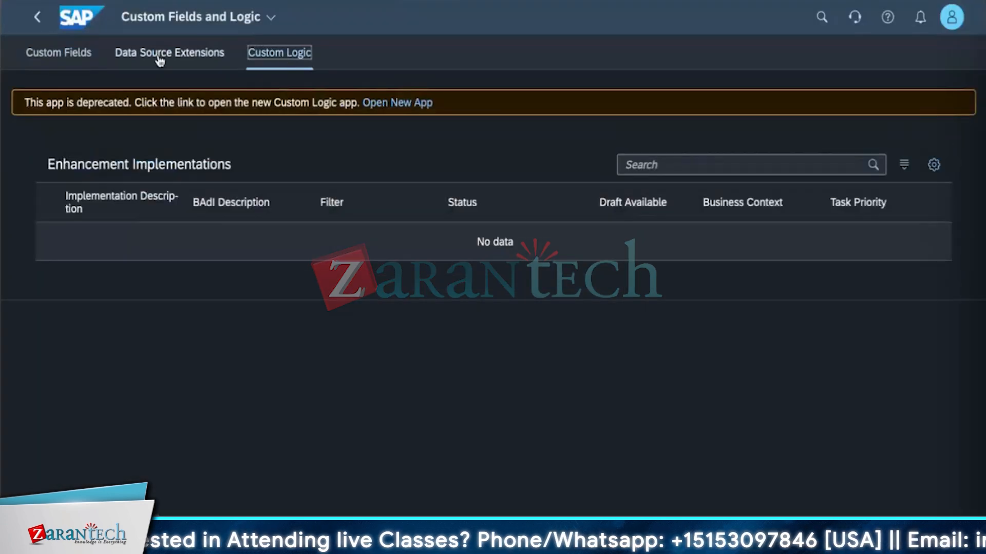
left_click(71, 55)
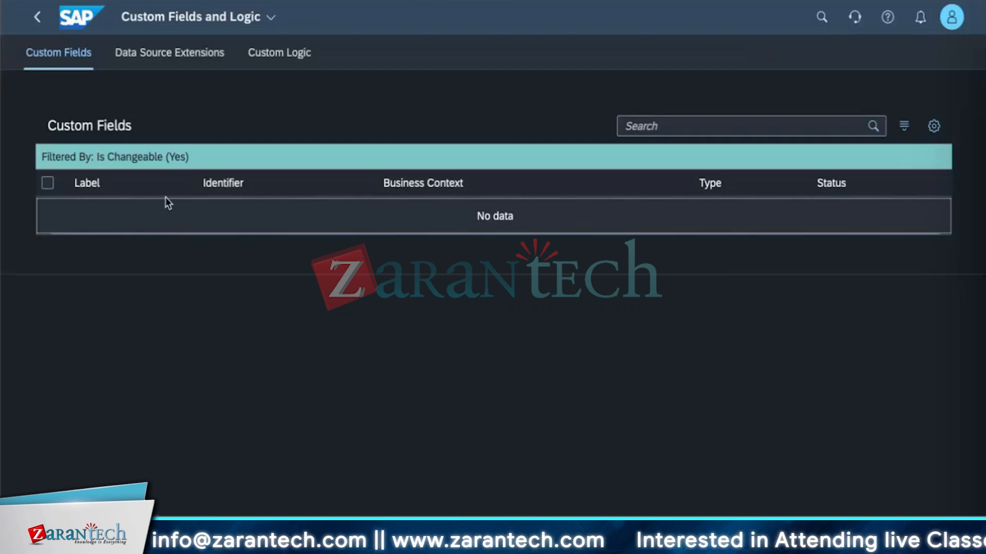
- Show all available columns in the Custom Fields table
left_click(933, 125)
left_click(356, 110)
left_click(552, 475)
- Look through Data Source Extensions and Custom Logic, open the new Custom Logic app from the deprecation notice, and close its system messages
left_click(169, 53)
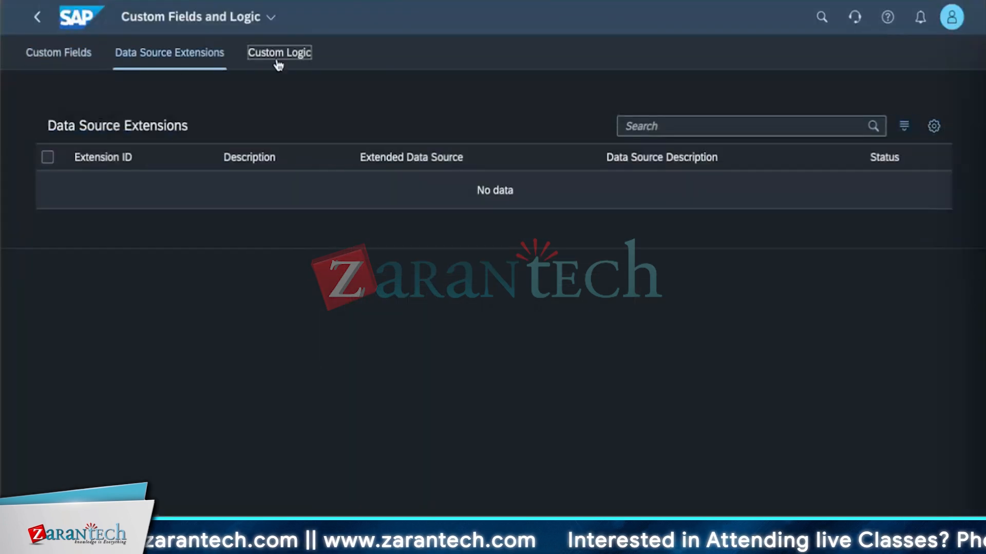
left_click(279, 52)
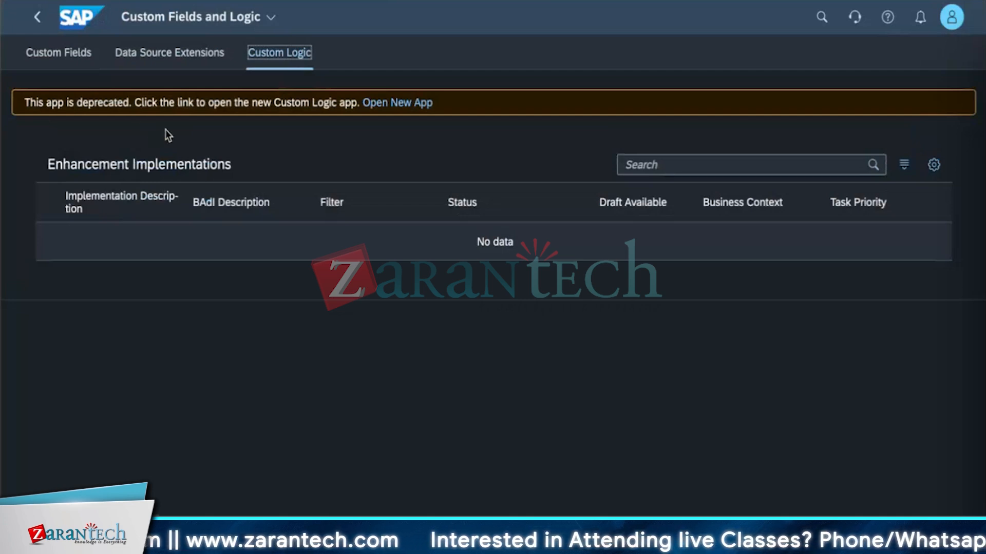
left_click(388, 104)
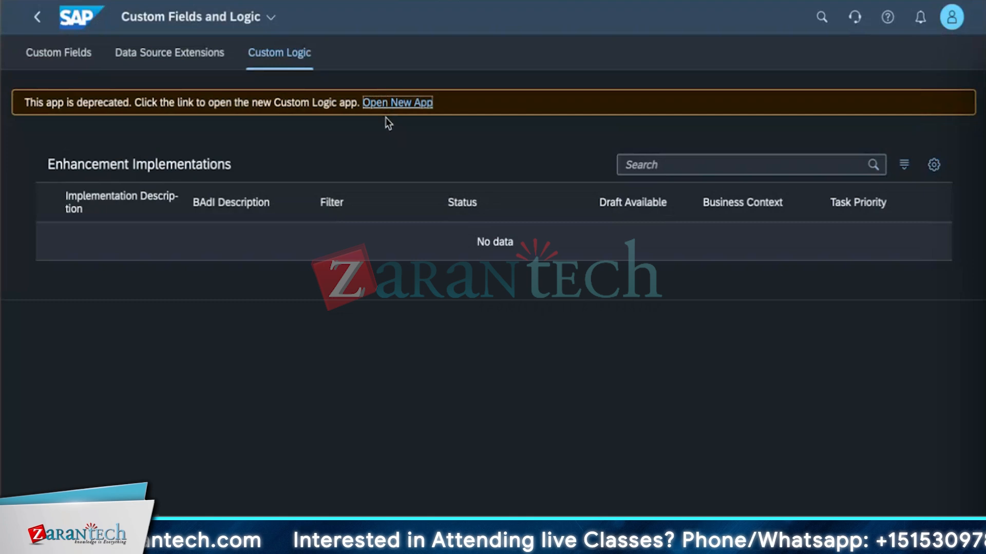
left_click(397, 102)
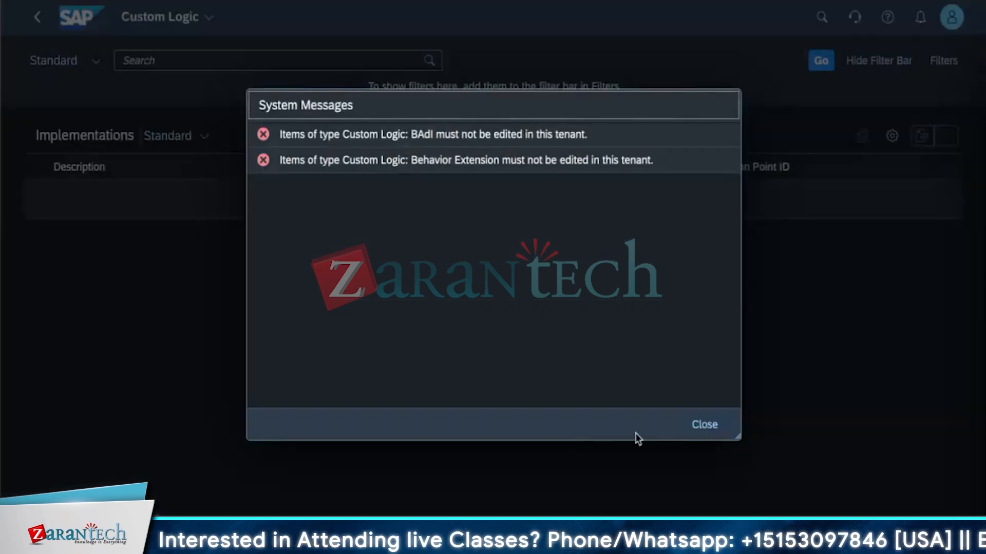
left_click(704, 424)
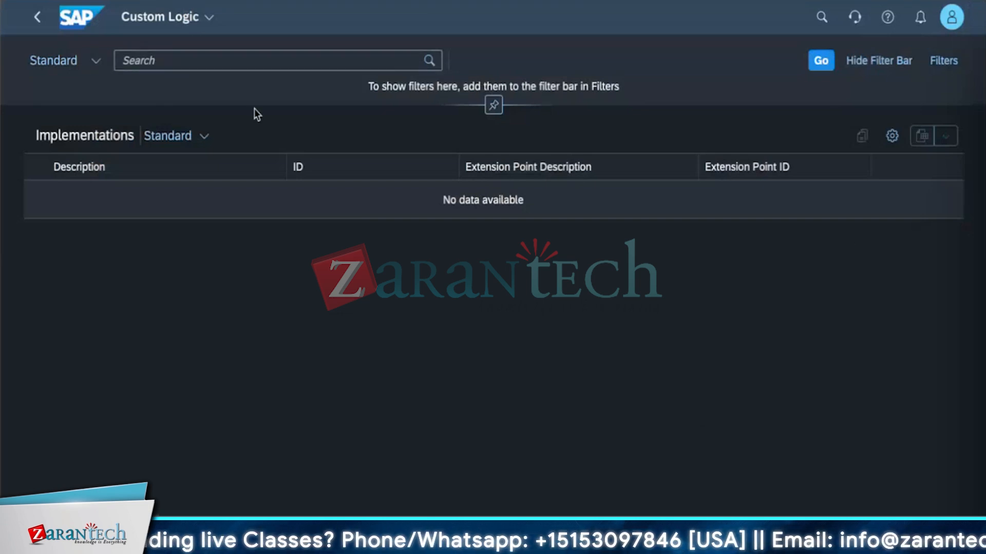
- Add the Created On, Extension Point Type and Task Category columns to the Implementations table and recheck the column settings
left_click(96, 61)
left_click(632, 353)
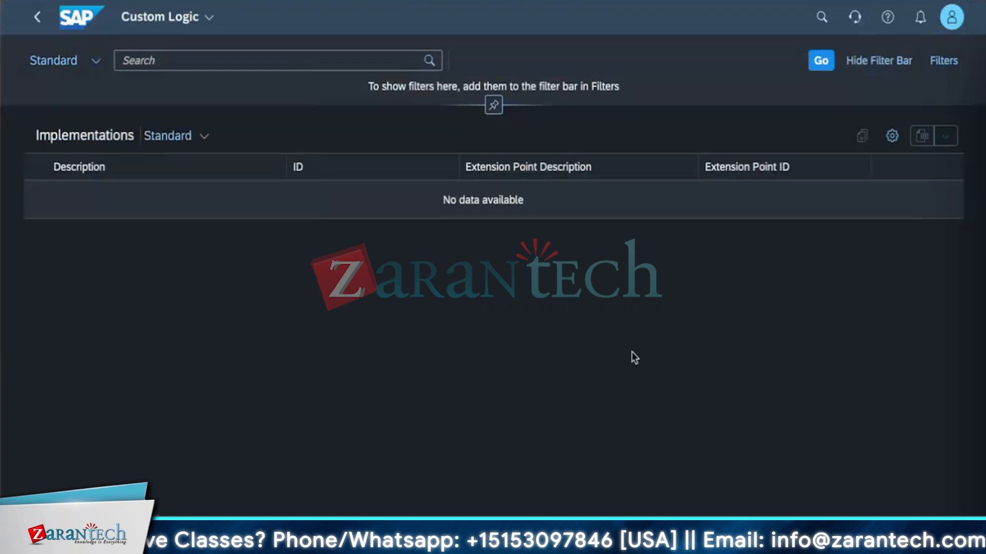
left_click(896, 144)
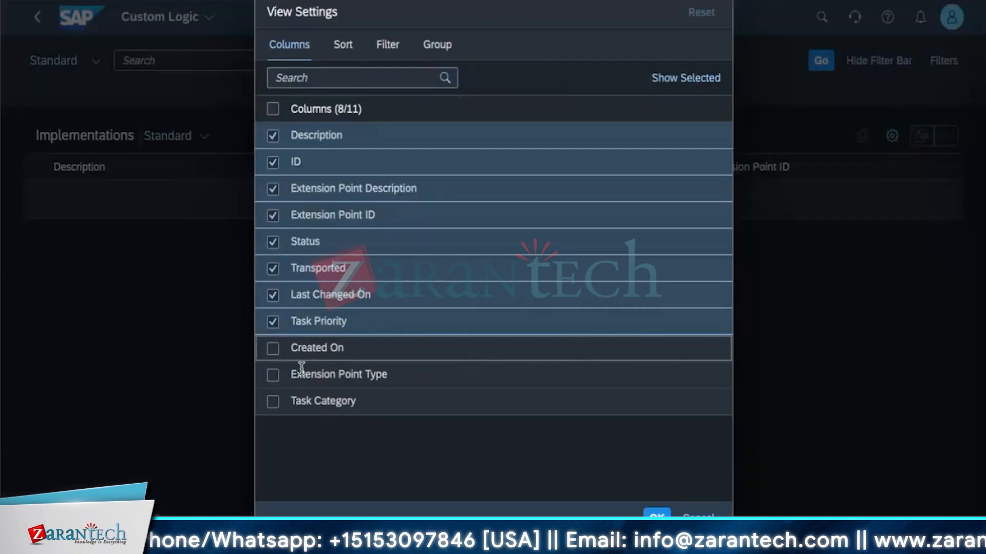
left_click(272, 349)
left_click(272, 376)
left_click(273, 402)
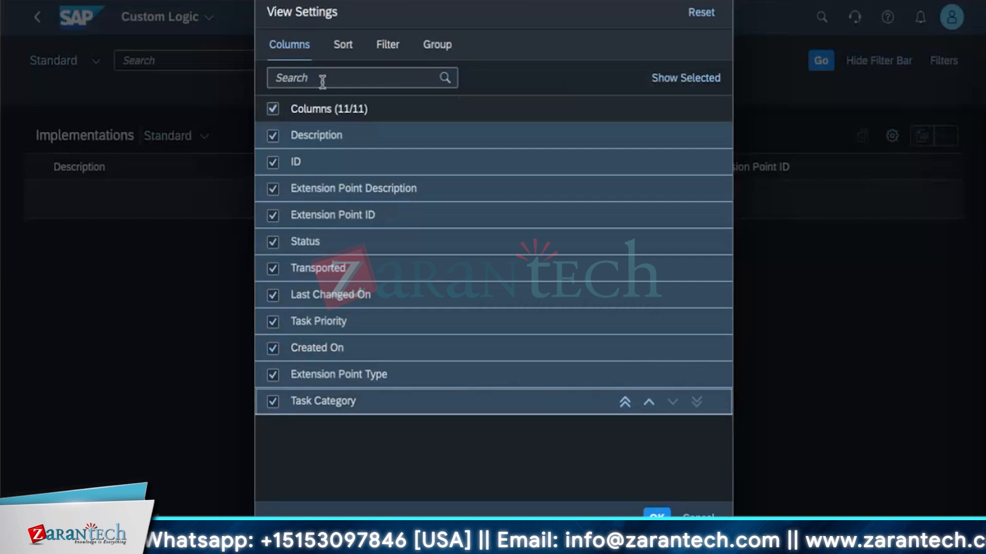
left_click(657, 513)
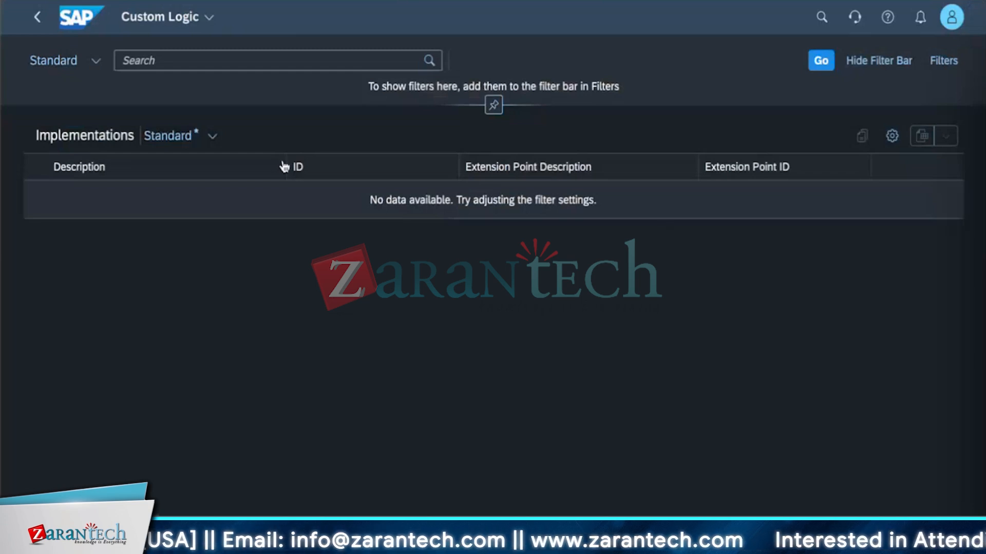
left_click(889, 137)
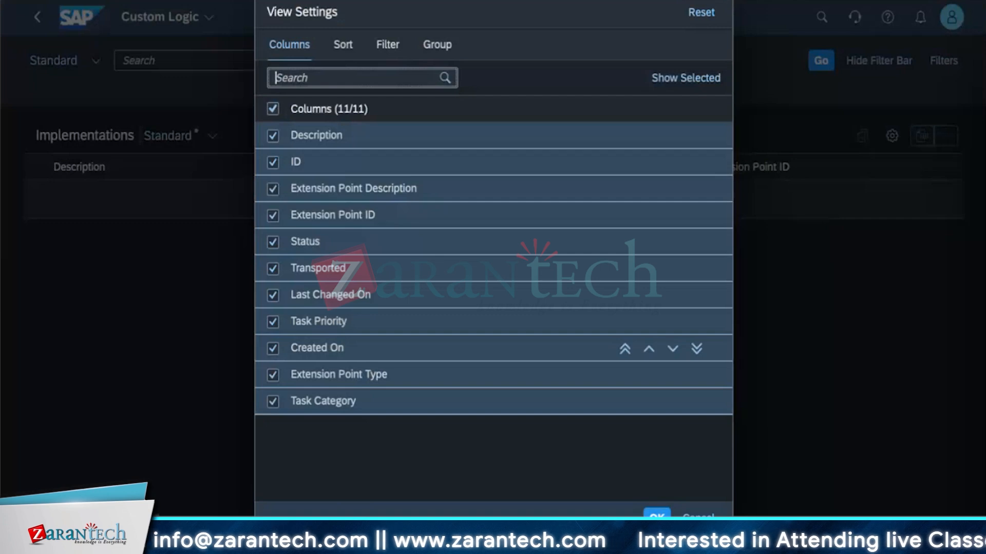
key("Escape")
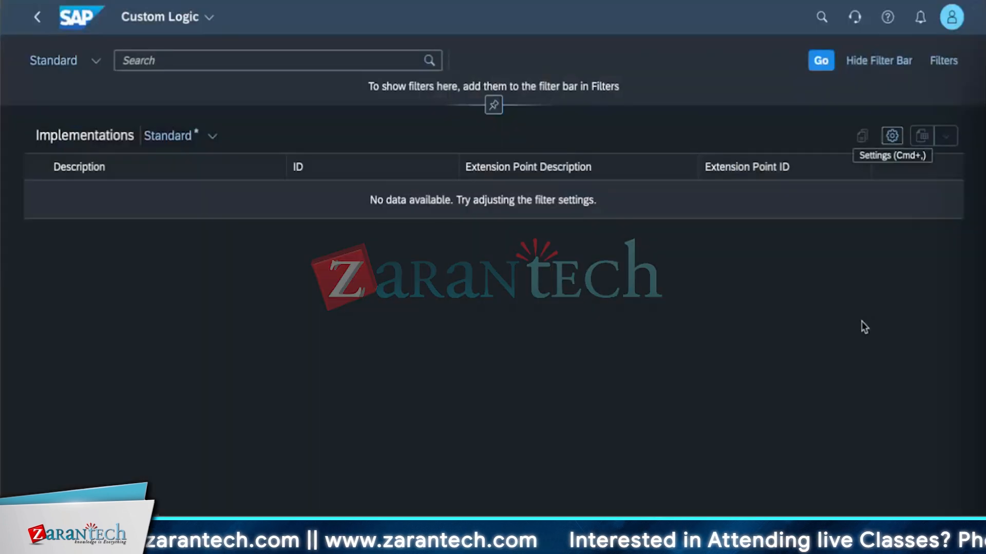
- Return to Custom Fields and Logic and look through its Custom Fields, Data Source Extensions and Custom Logic sections
left_click(48, 23)
left_click(609, 426)
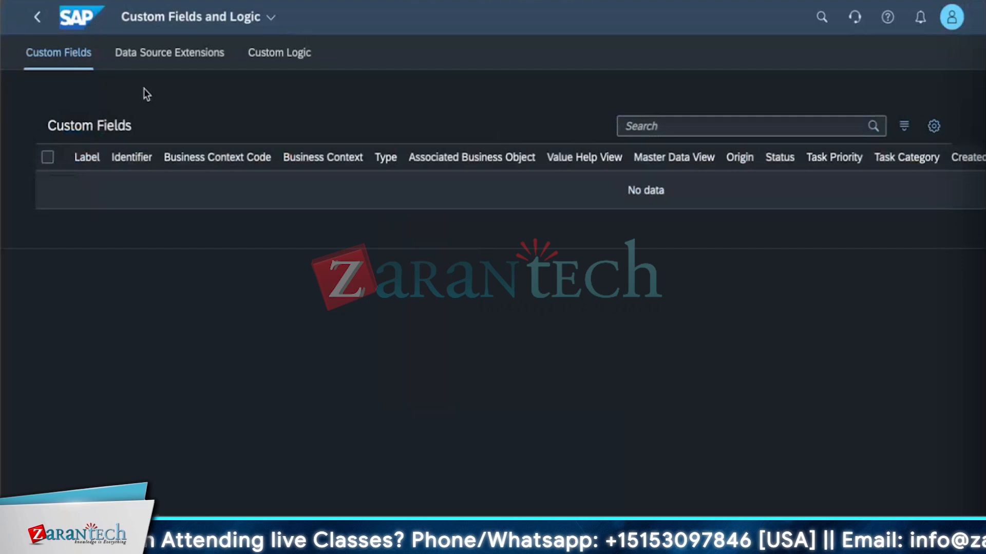
left_click(164, 62)
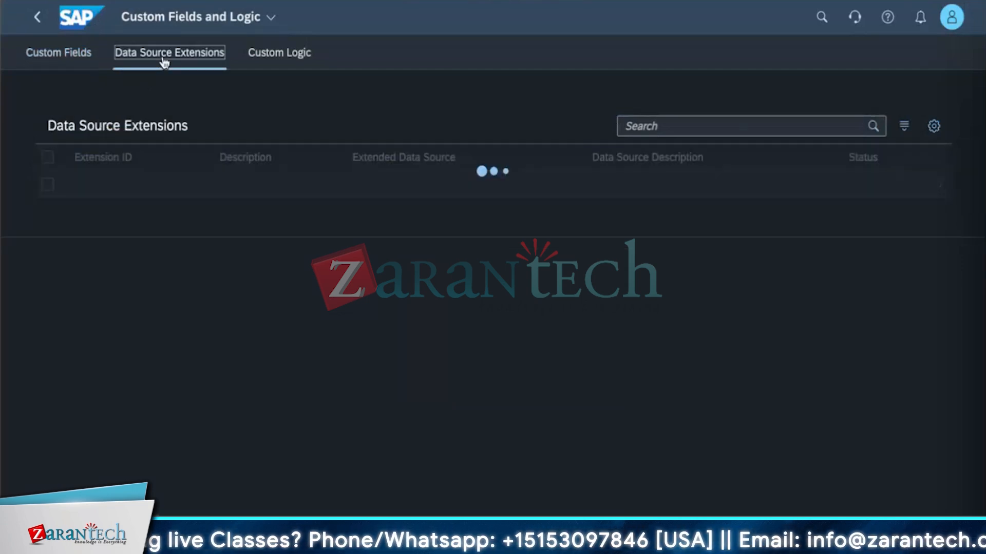
left_click(265, 58)
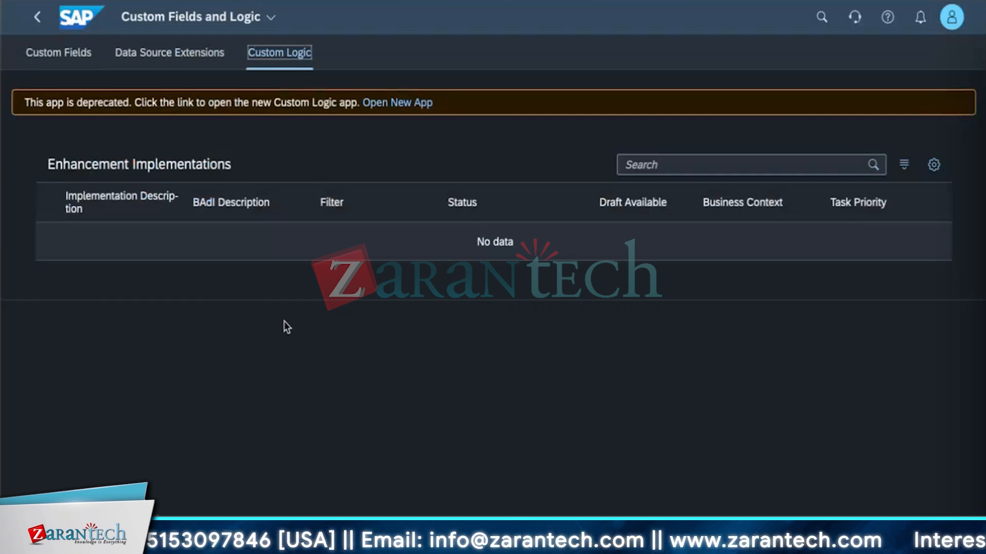
left_click(50, 58)
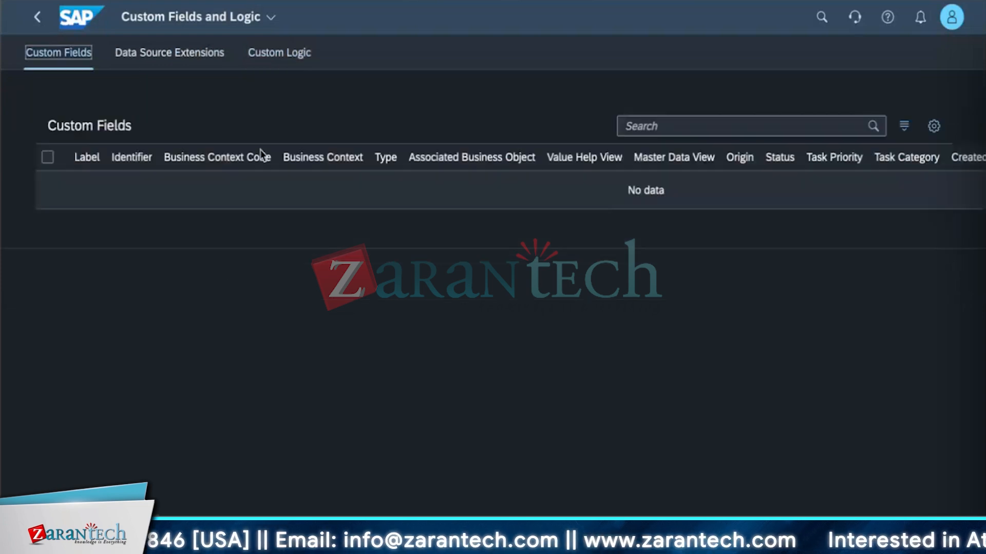
left_click(289, 56)
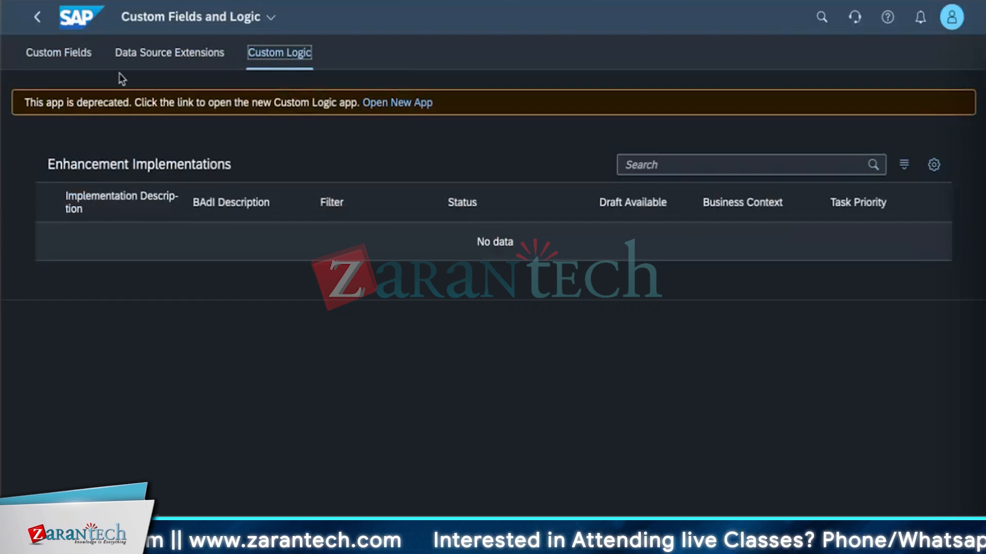
left_click(85, 60)
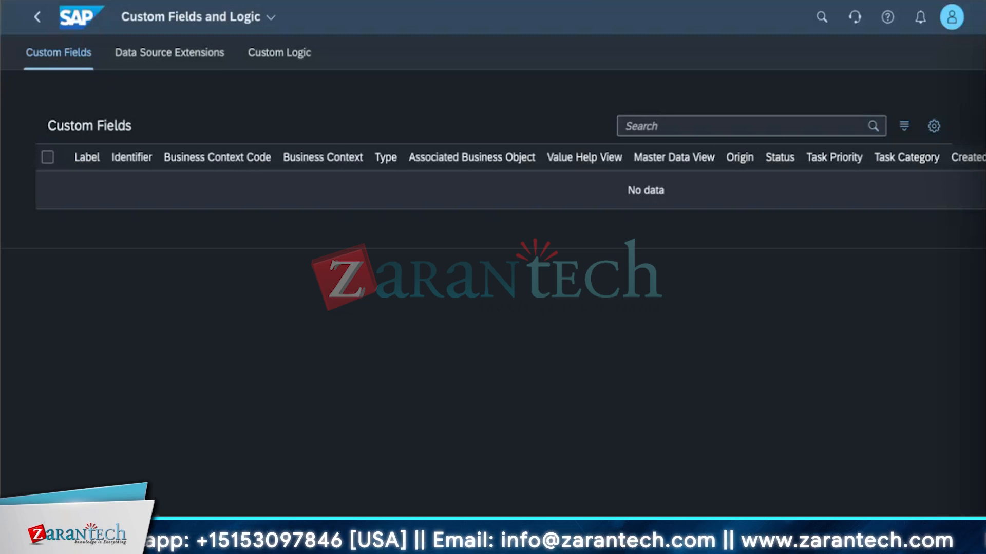
- Search for "manage bank state", open the Manage Bank Statements app, and dismiss its update notification
left_click(812, 23)
type("manag")
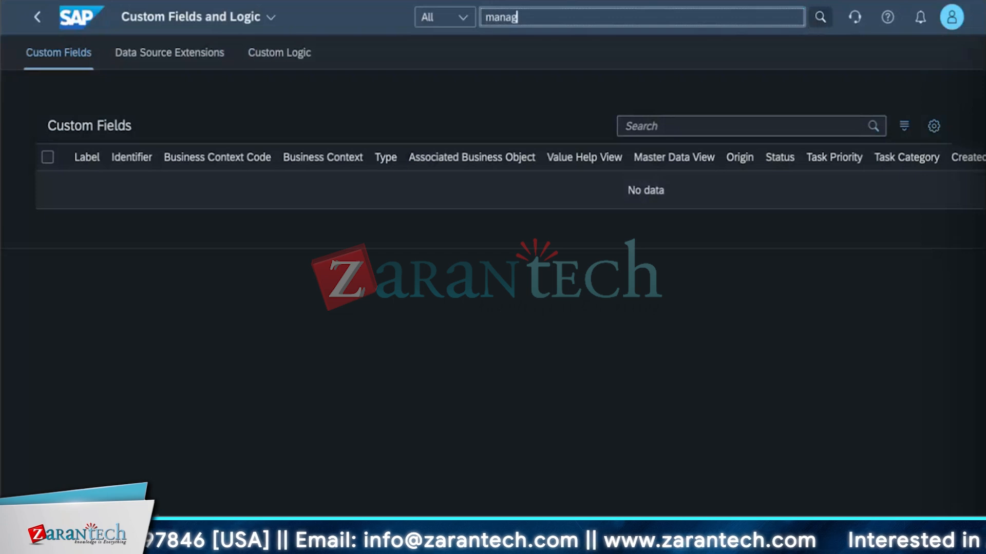
type("e bank")
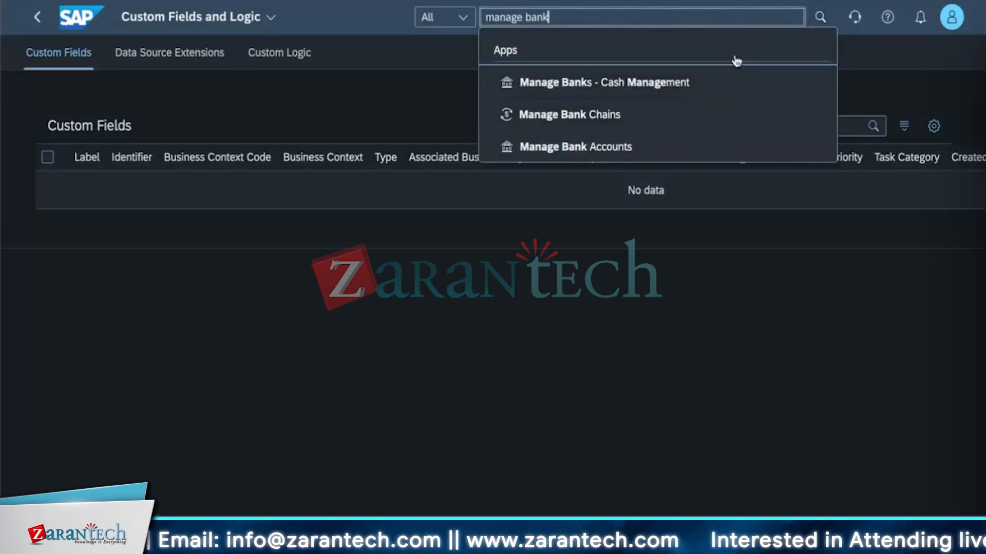
type(" state")
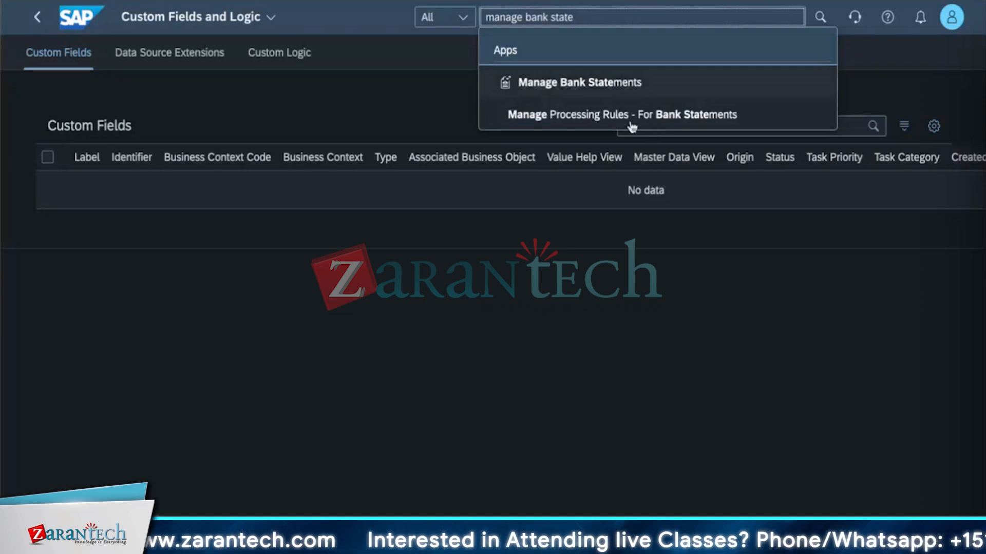
left_click(625, 91)
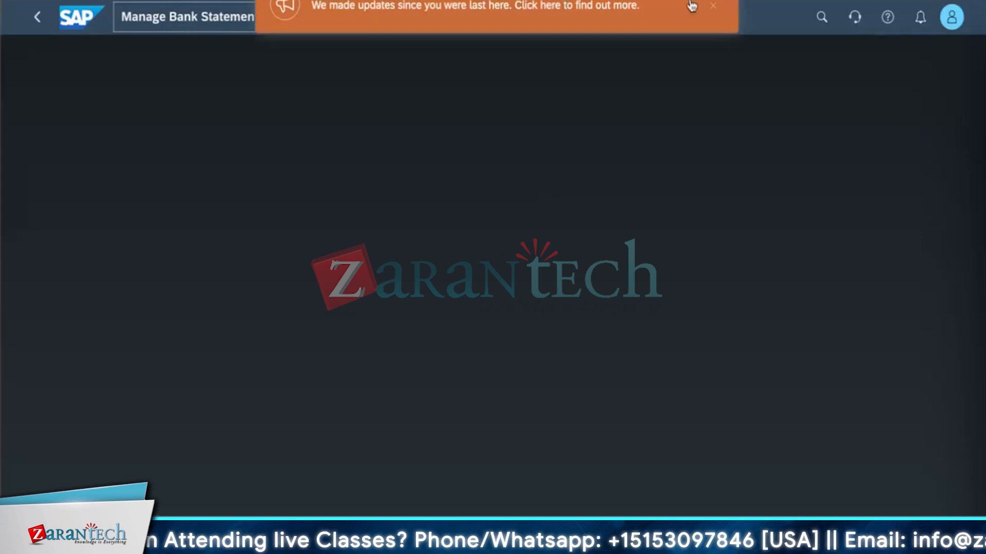
left_click(712, 6)
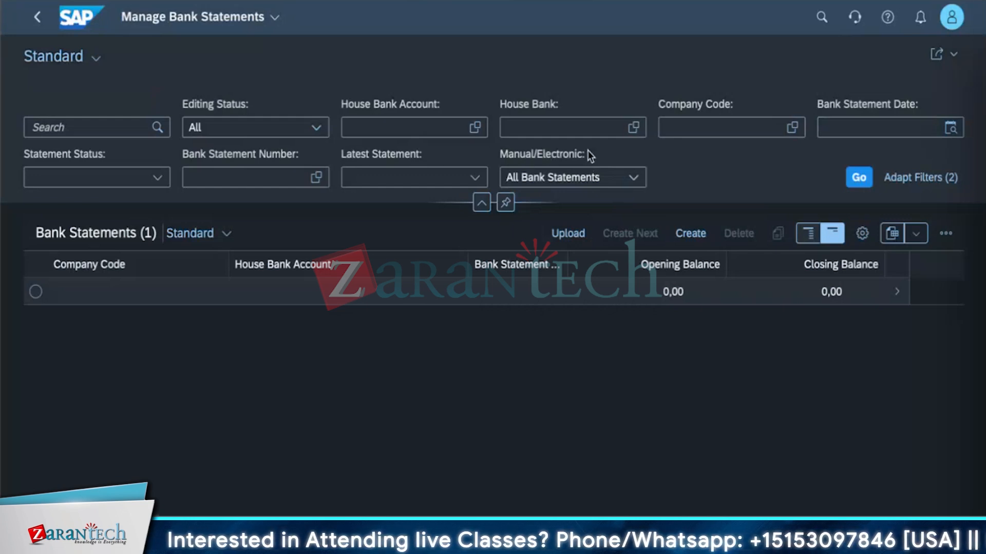
- Look at the options of the Manual/Electronic filter and the upload function for bank statements
left_click(583, 172)
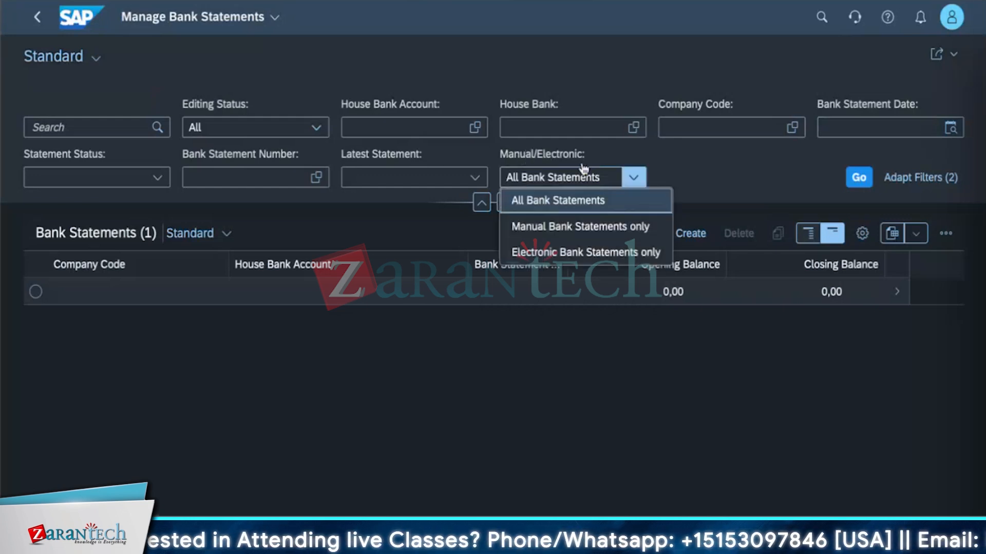
left_click(440, 416)
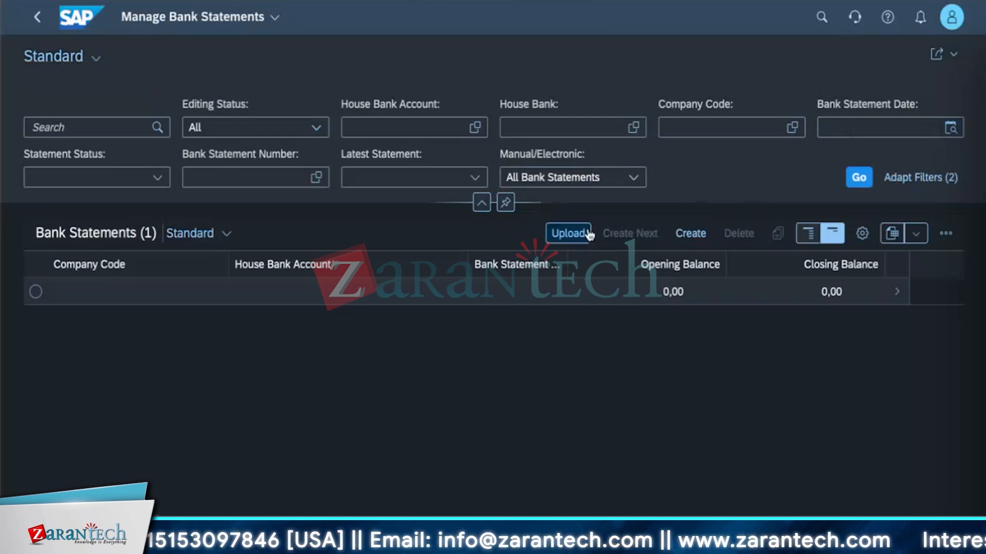
left_click(568, 237)
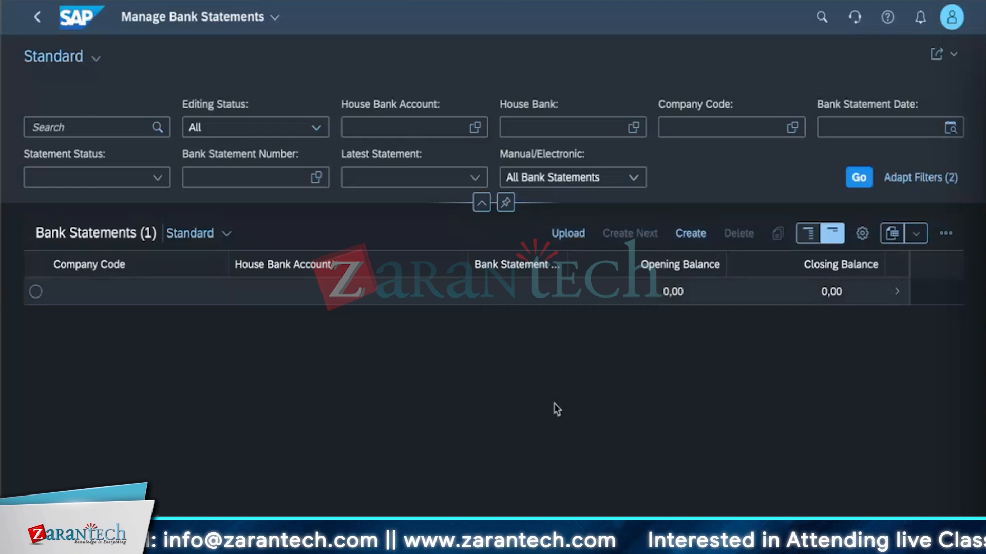
- List the bank statements with the Manual/Electronic filter set to Manual Bank Statements only
left_click(546, 173)
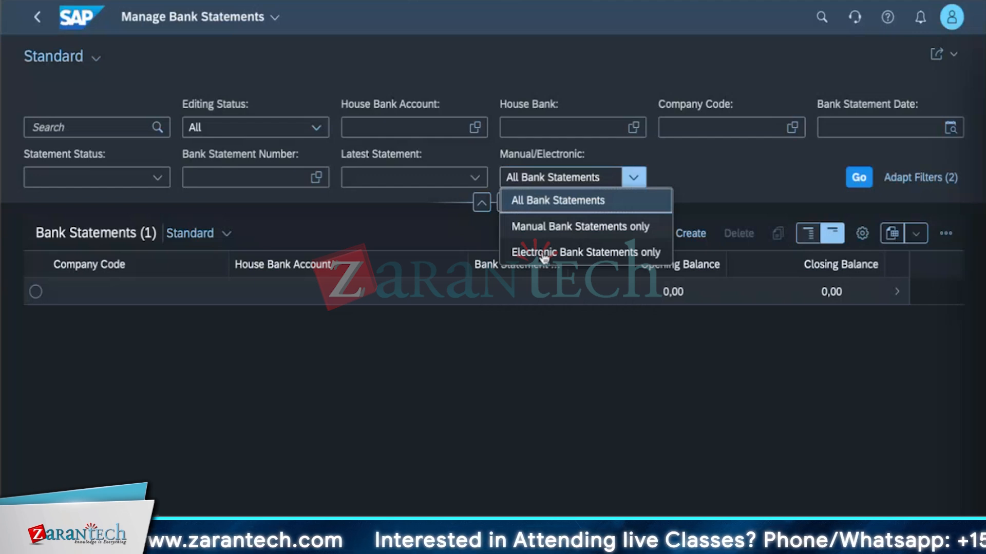
left_click(598, 228)
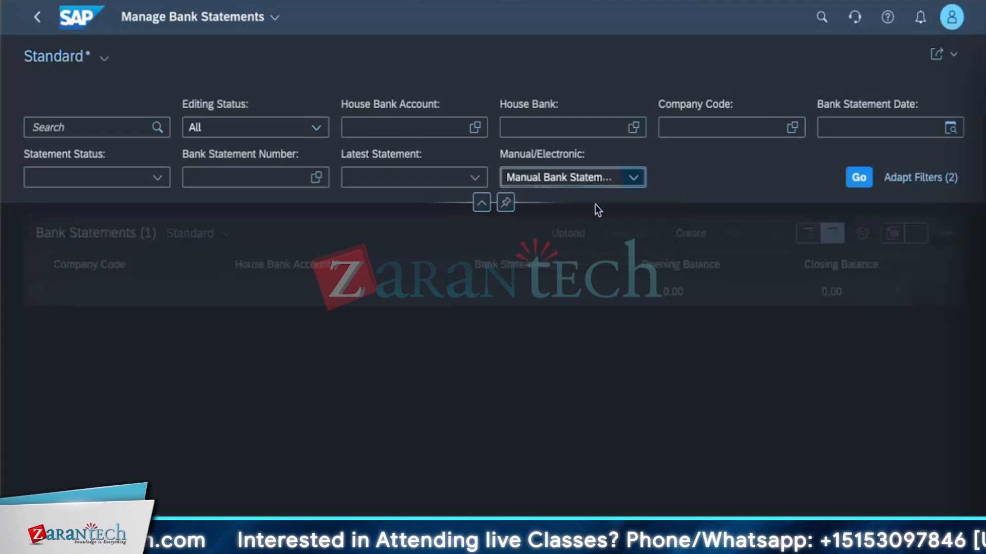
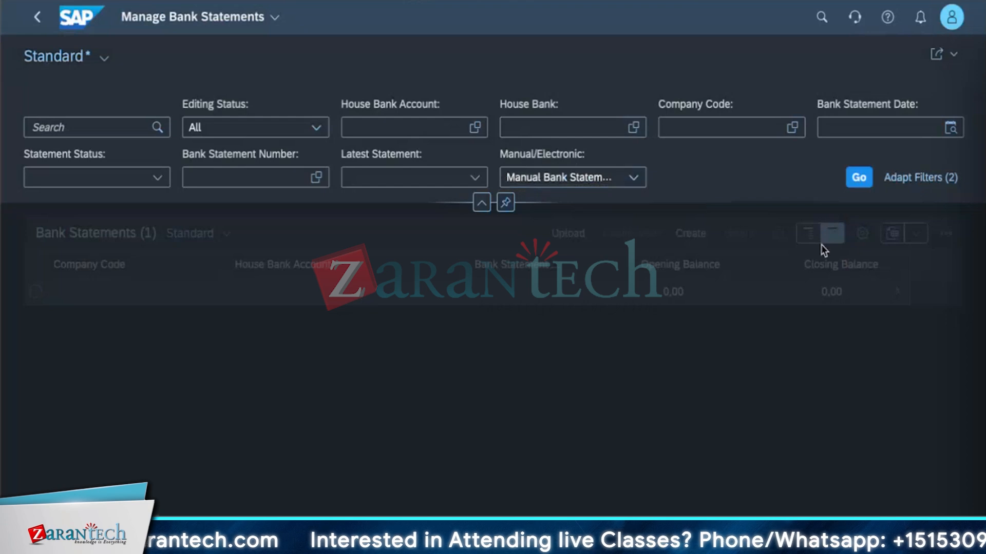
left_click(855, 182)
left_click(855, 183)
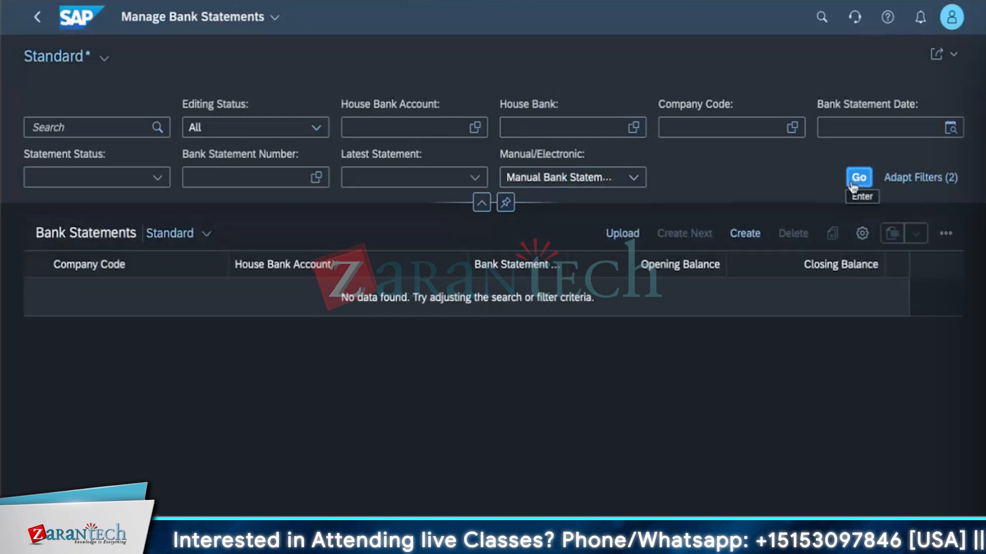
- List the bank statements filtered to Electronic Bank Statements only and select the statement with zero balances
left_click(633, 177)
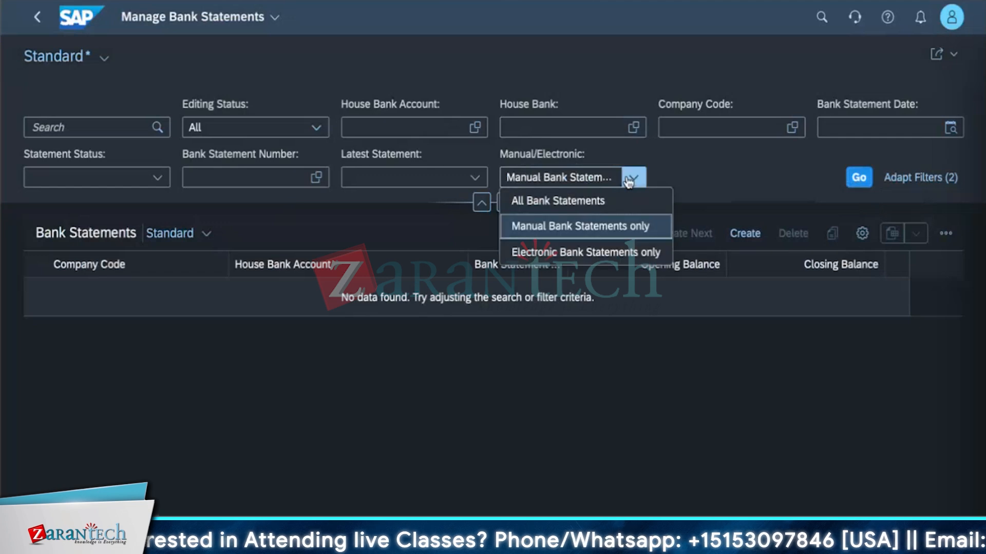
left_click(579, 250)
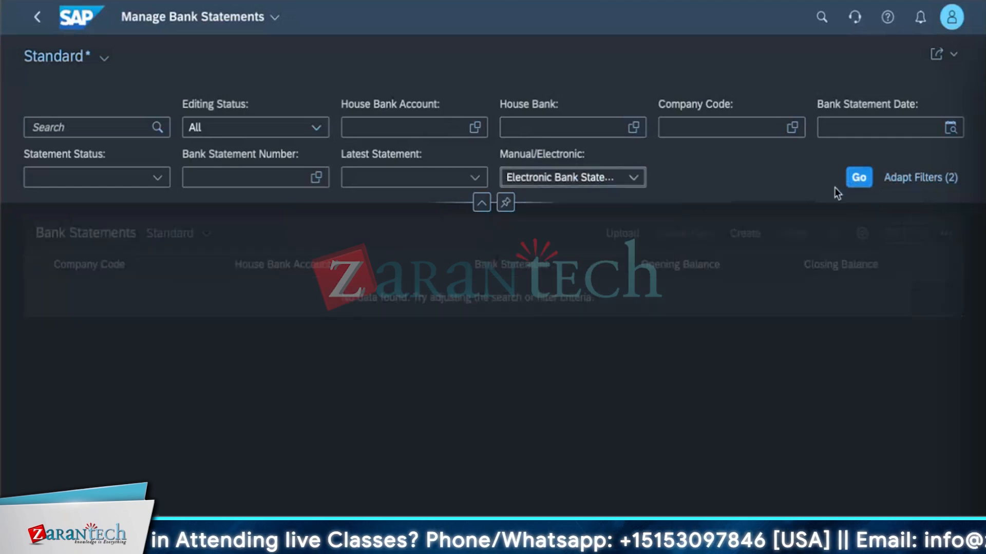
left_click(859, 180)
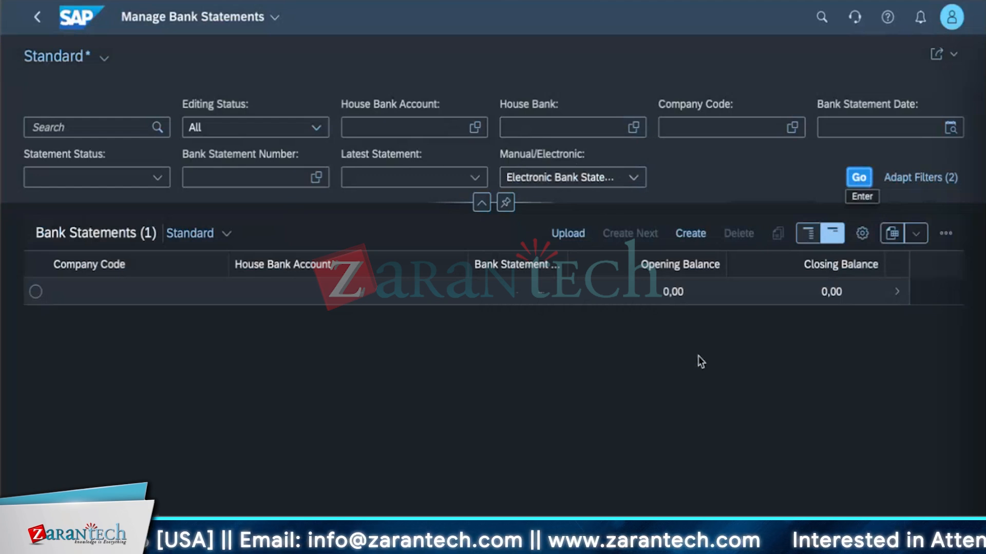
left_click(35, 292)
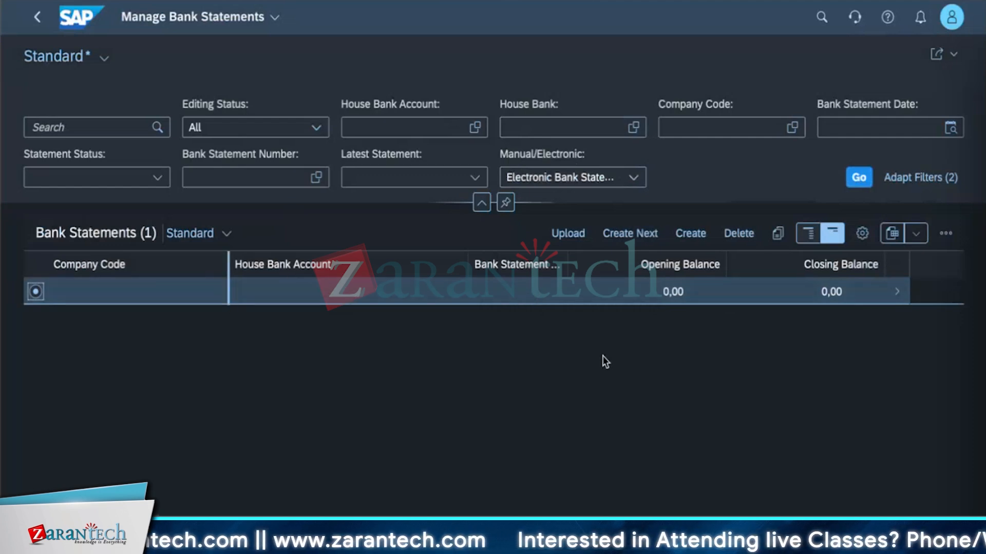
- List the bank statements filtered to Manual Bank Statements only and start creating a new bank statement
left_click(634, 179)
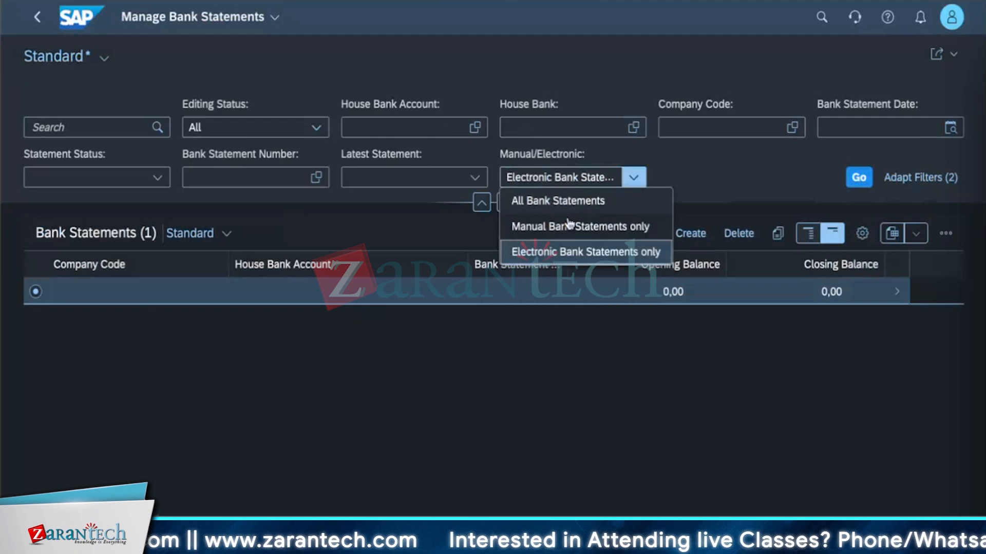
left_click(567, 223)
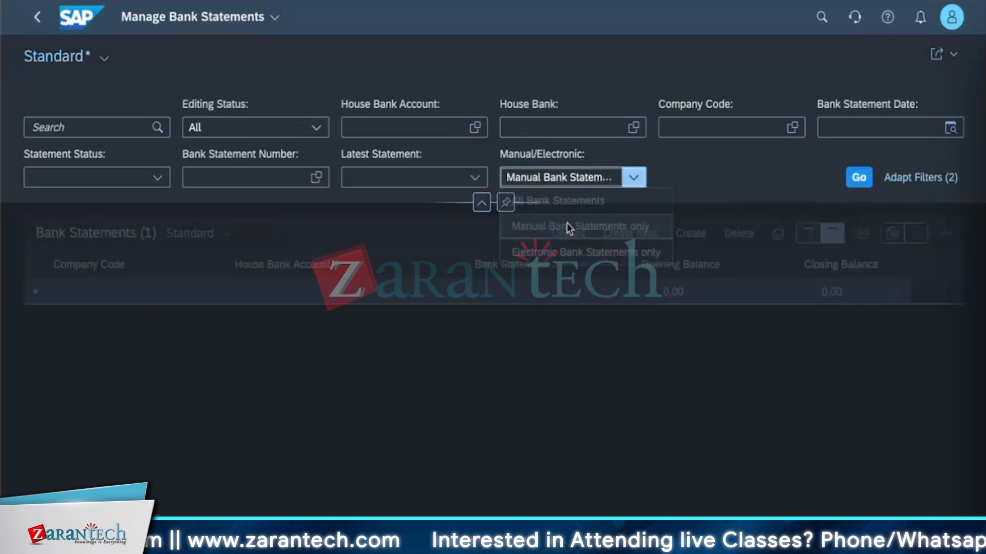
left_click(849, 180)
left_click(750, 227)
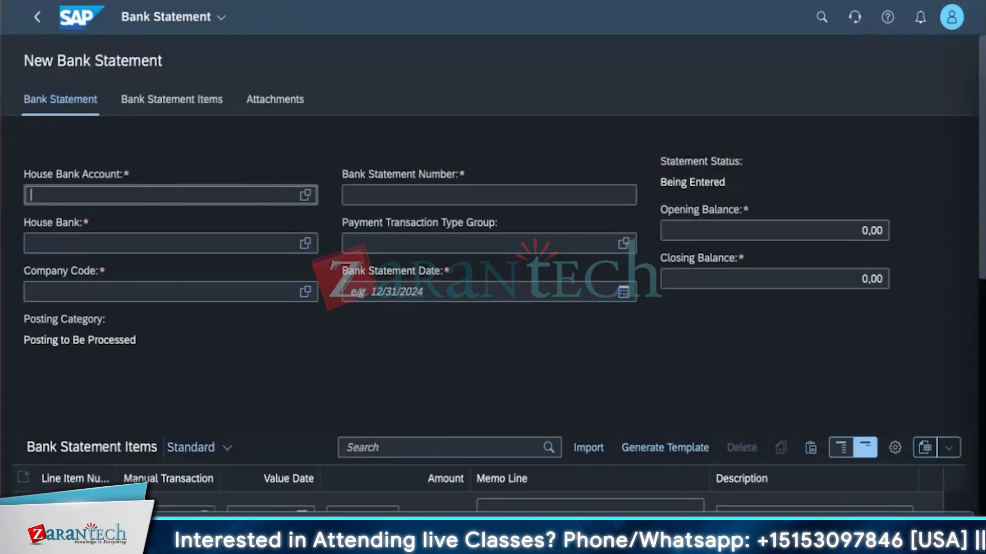
- Examine the header fields, the items table with its import and template options, and the attachments section of the new bank statement
scroll(269, 308, "down", 4)
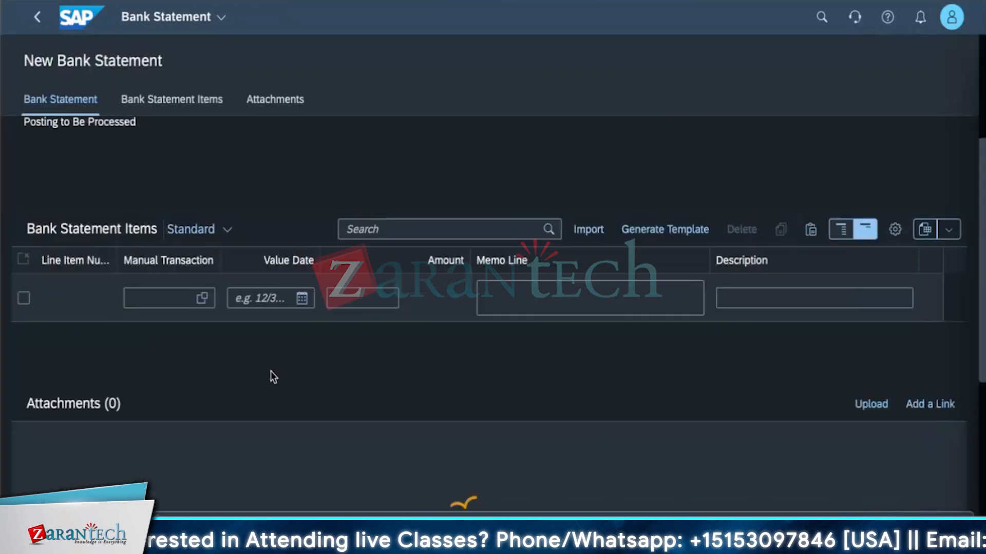
scroll(270, 371, "down", 5)
scroll(272, 379, "up", 6)
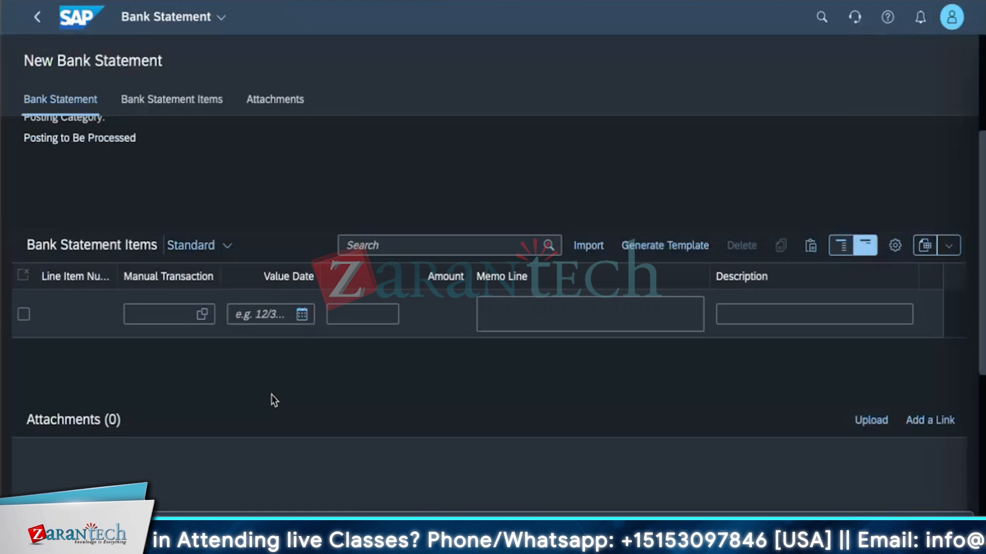
scroll(271, 395, "up", 4)
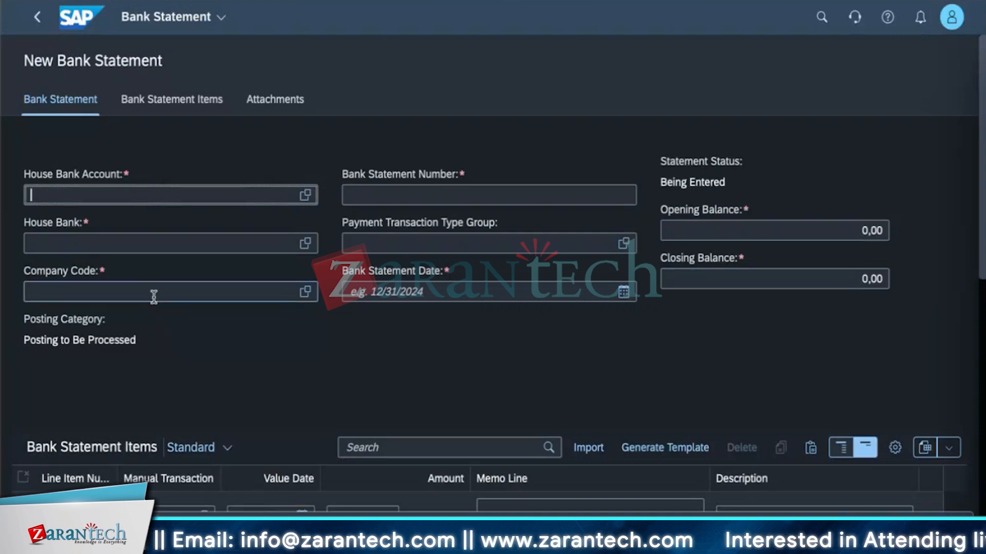
scroll(145, 366, "down", 2)
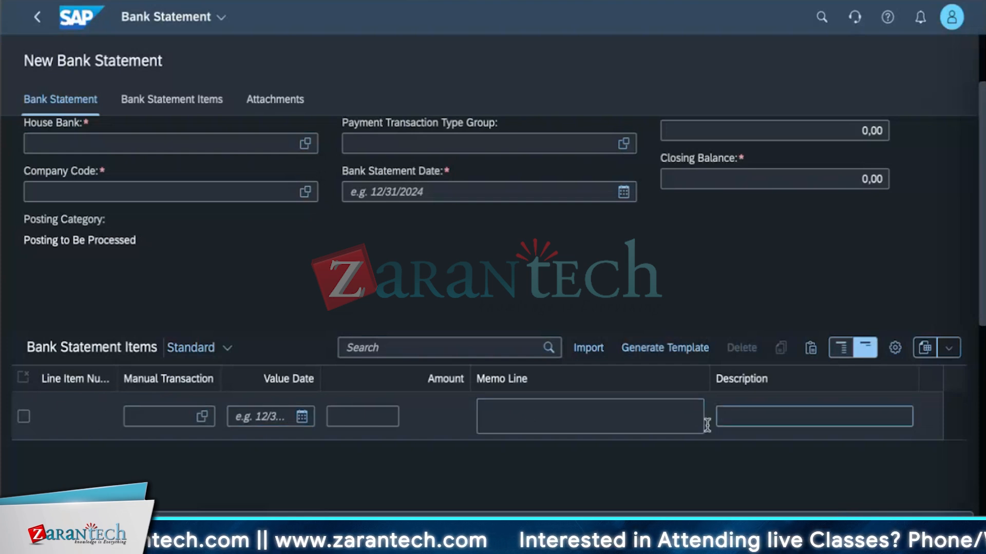
scroll(207, 390, "up", 2)
scroll(555, 461, "down", 5)
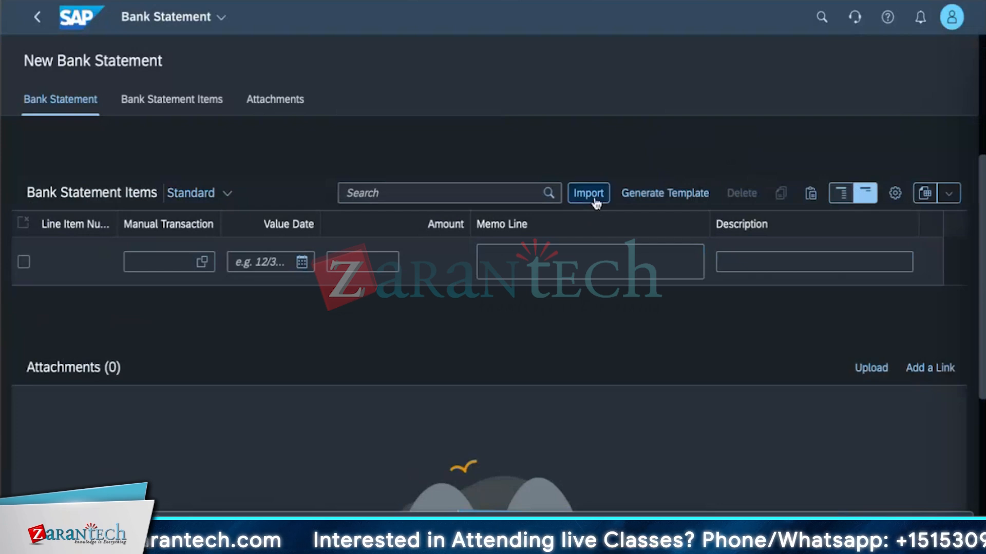
scroll(593, 204, "up", 5)
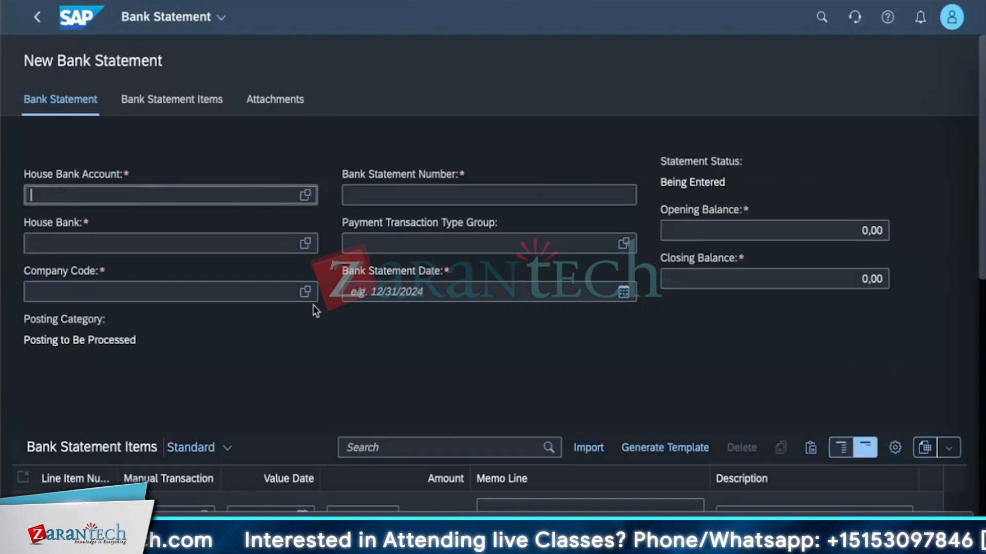
- Select the SBI house bank account of house bank HB10 and enter BSN1001 as the bank statement number
left_click(275, 190)
left_click(306, 195)
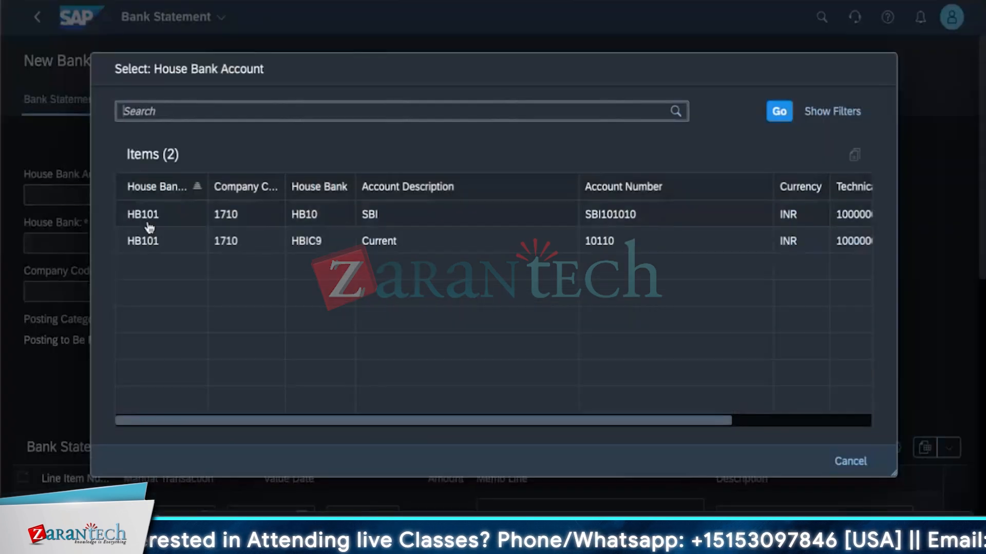
left_click(150, 224)
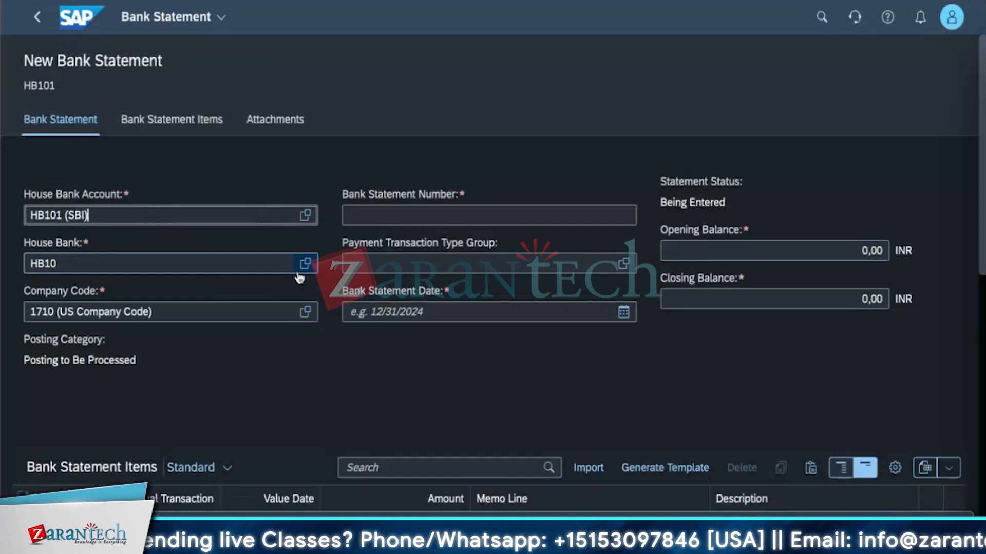
left_click(425, 231)
left_click(426, 215)
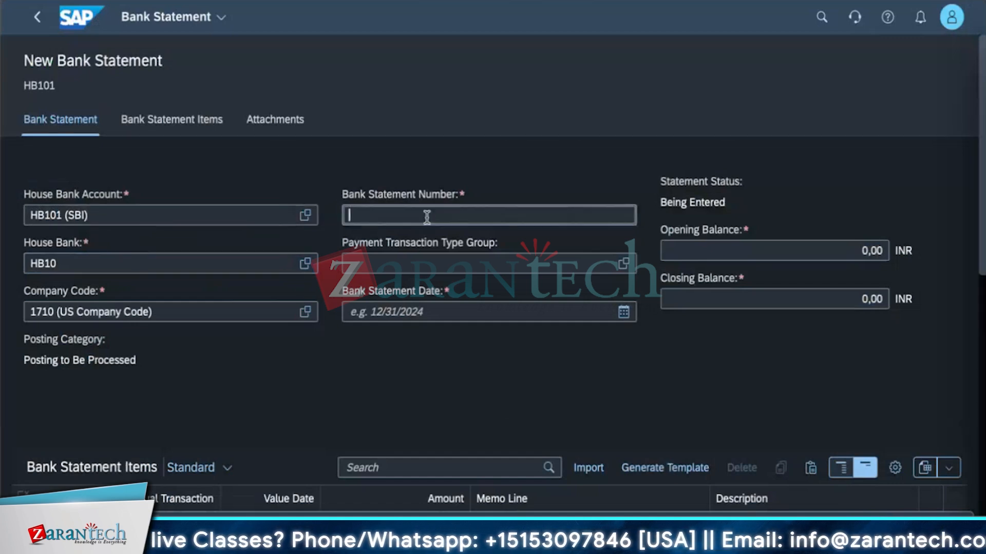
type("B")
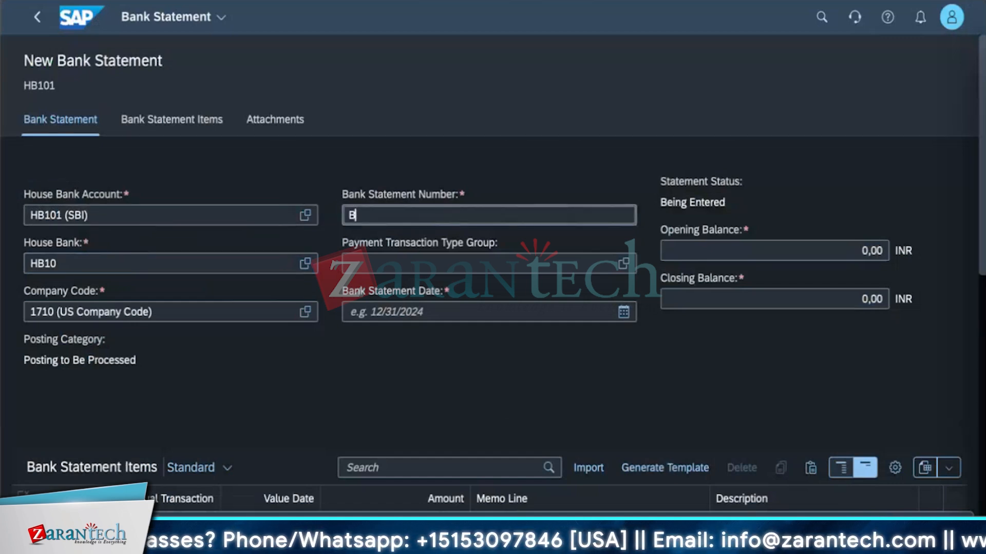
type("SN1001")
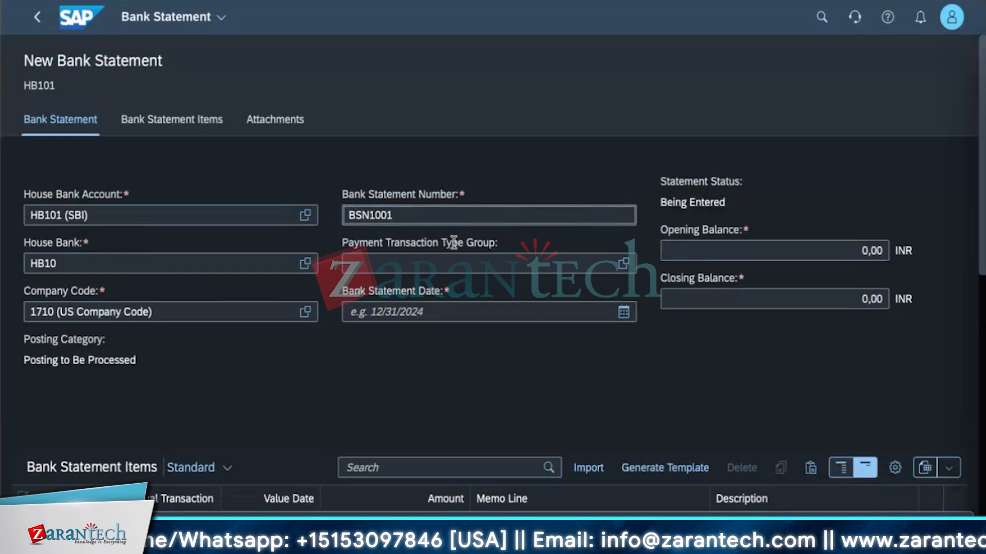
- Set the payment transaction type group to 17BAI (Bank Administration Institute (USA)) and the bank statement date to 09/16/2024
left_click(488, 264)
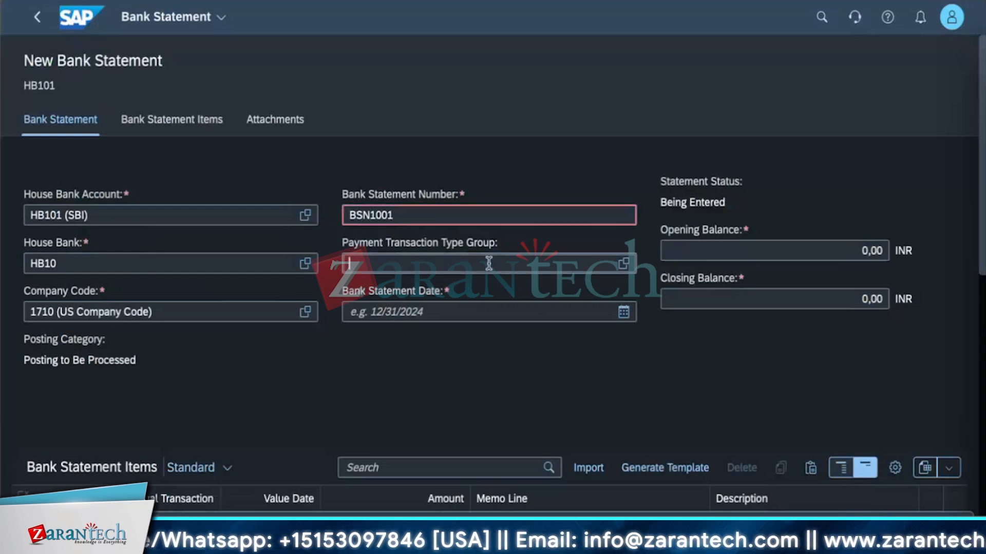
left_click(623, 264)
left_click(382, 218)
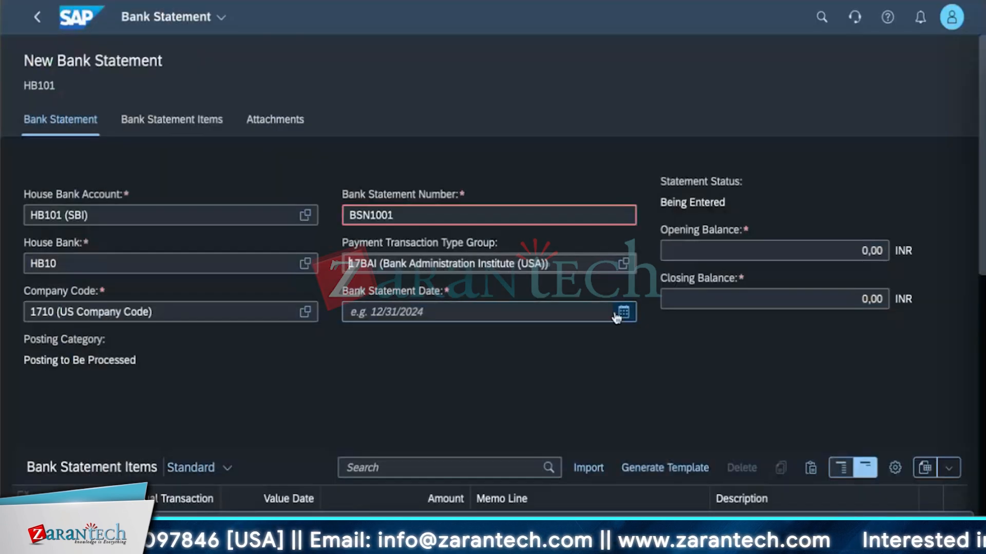
left_click(622, 312)
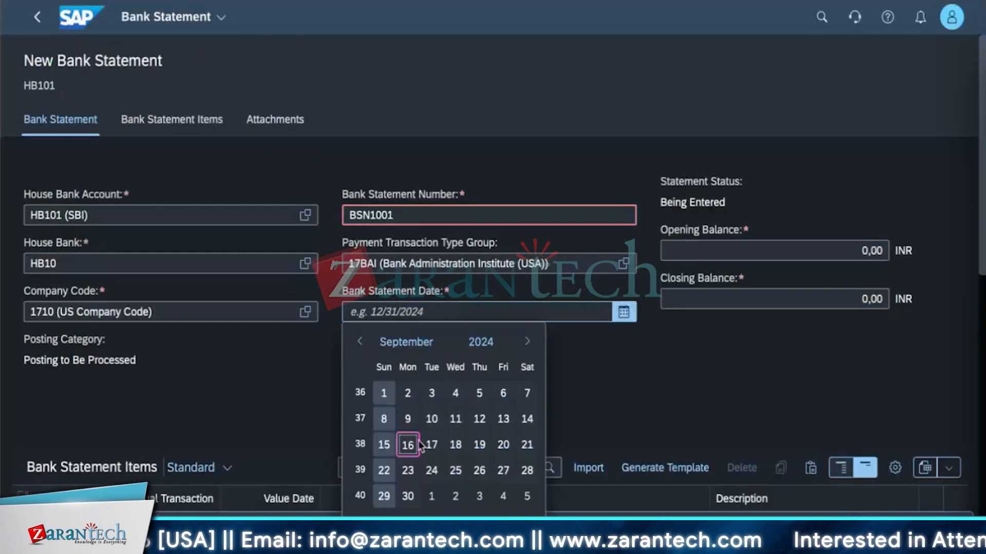
left_click(396, 445)
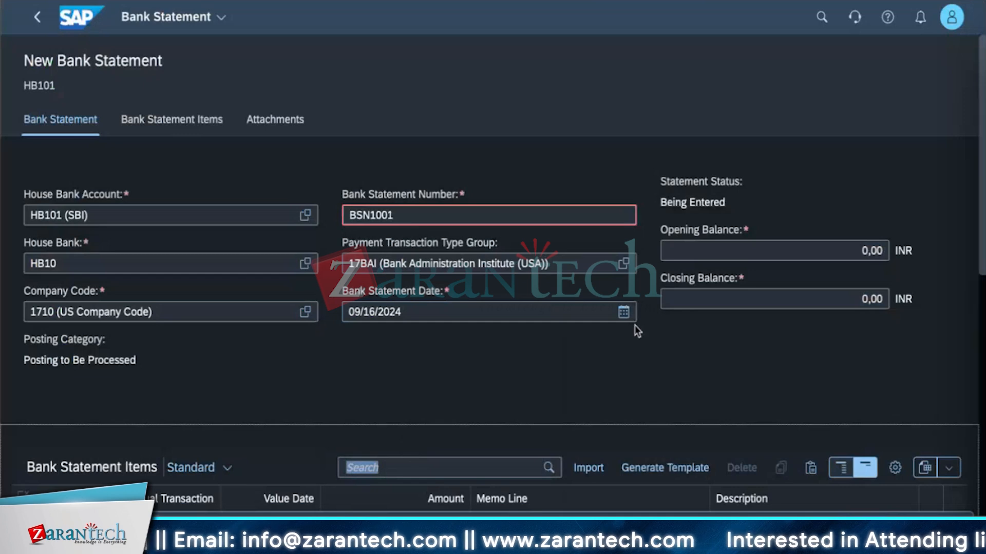
- Set the opening balance of the bank statement to 100 INR
left_click(837, 250)
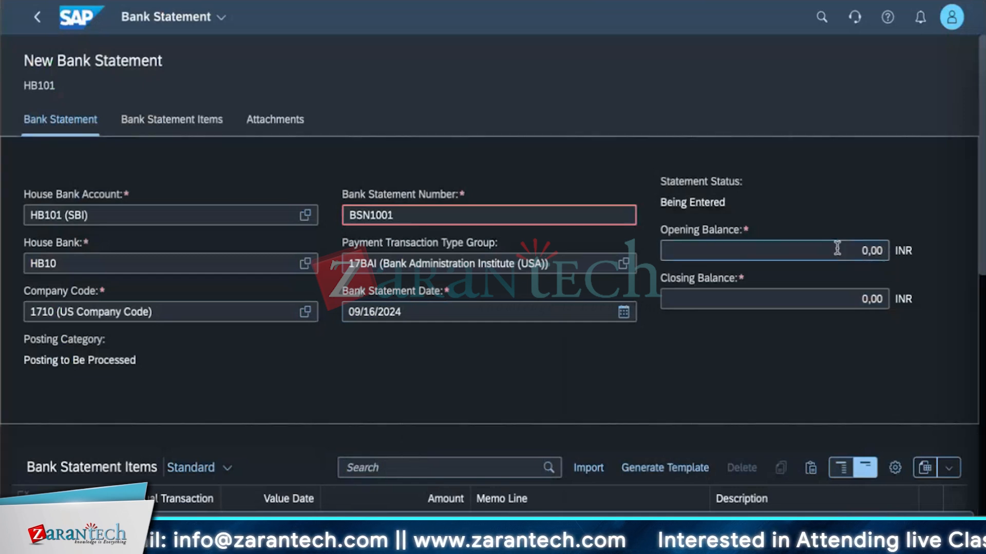
left_click(878, 250)
key("BackSpace")
key("BackSpace")
key("BackSpace")
key("BackSpace")
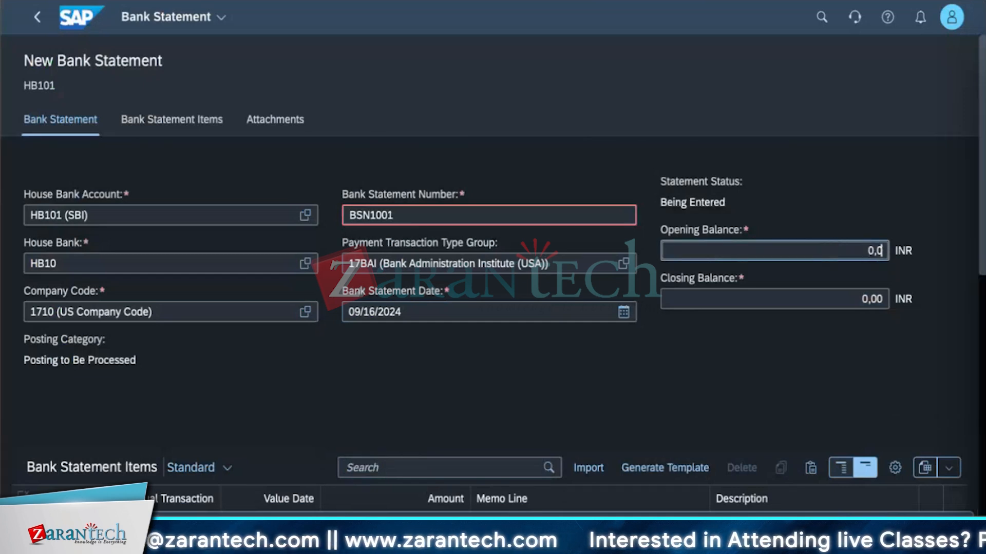
type("100")
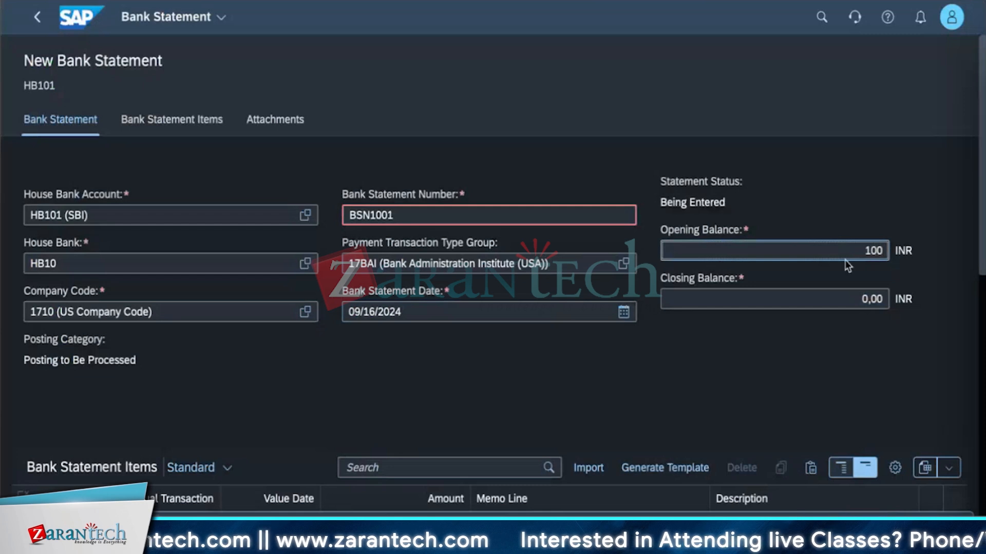
- Set the closing balance of the bank statement to 90 INR
left_click(859, 299)
key("BackSpace")
key("BackSpace")
key("BackSpace")
key("BackSpace")
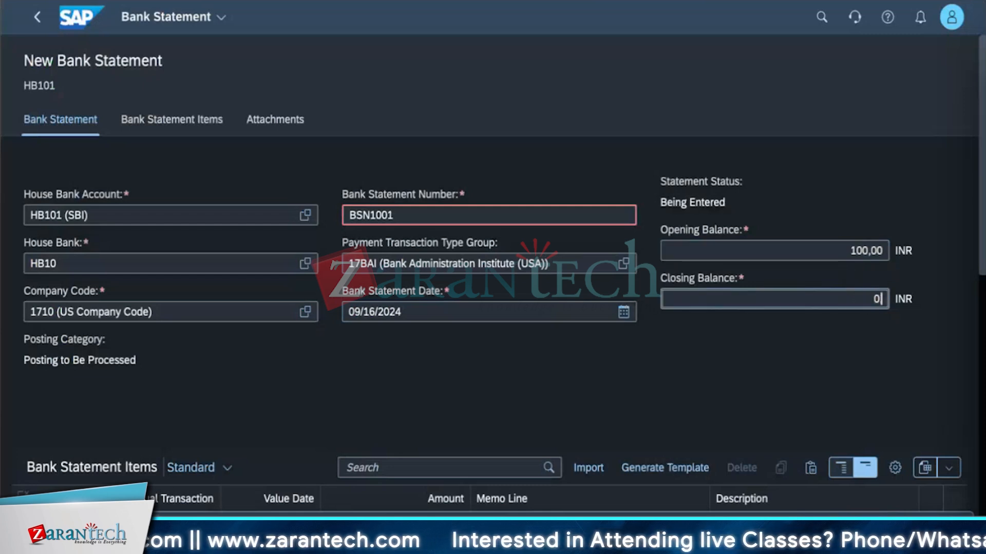
type("200")
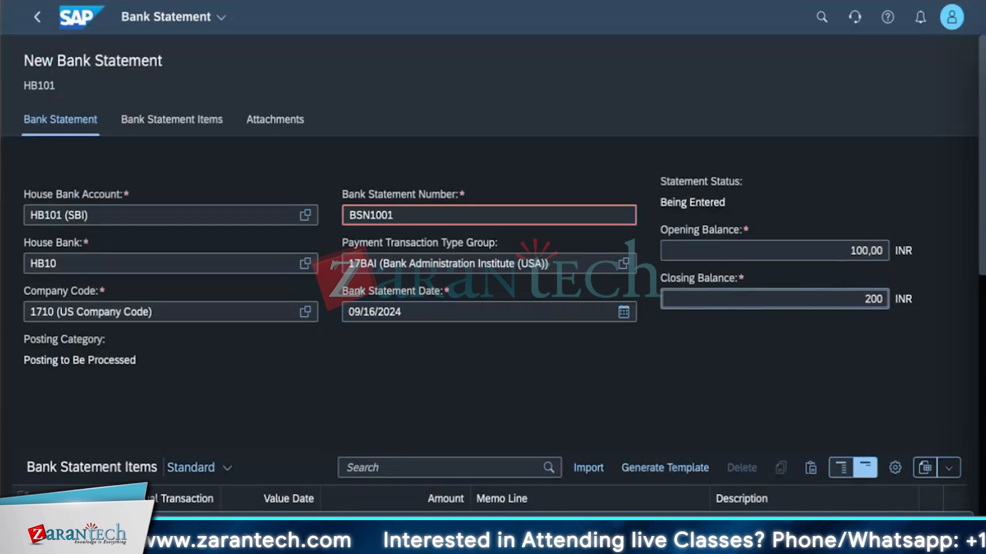
key("BackSpace")
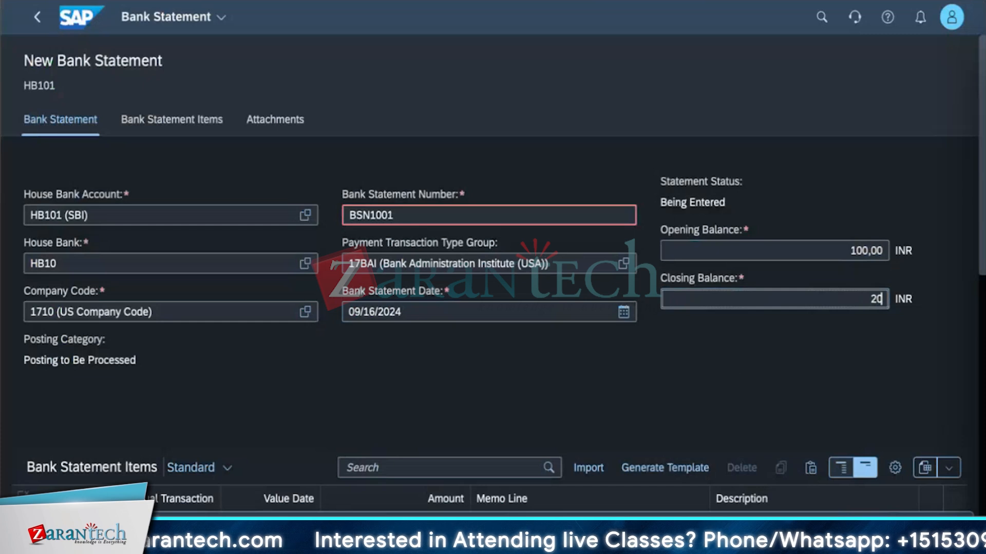
key("BackSpace")
key("BackSpace")
type("15")
key("BackSpace")
key("BackSpace")
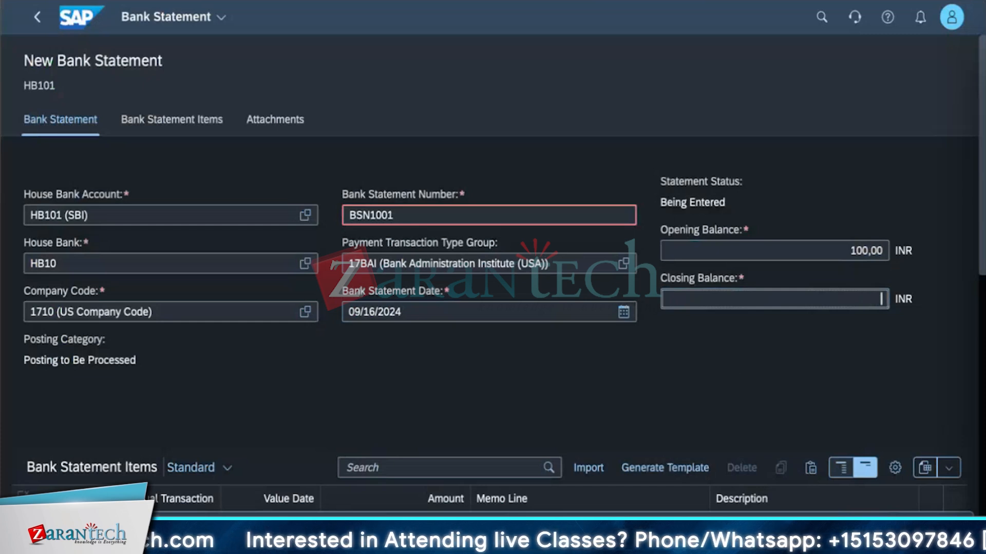
type("5")
type("0")
left_click(701, 388)
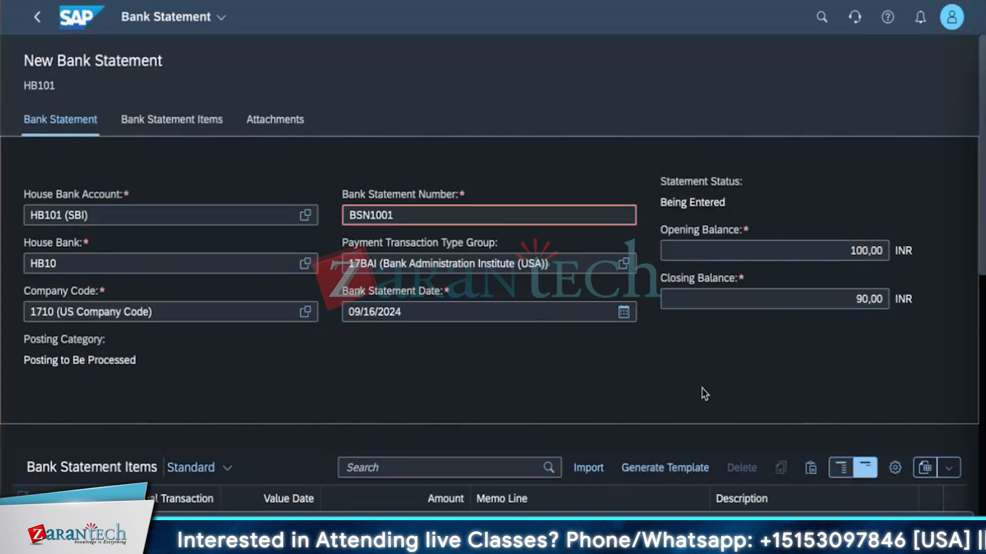
- Check the error reported for the bank statement number and change the number to 1001
scroll(701, 388, "down", 3)
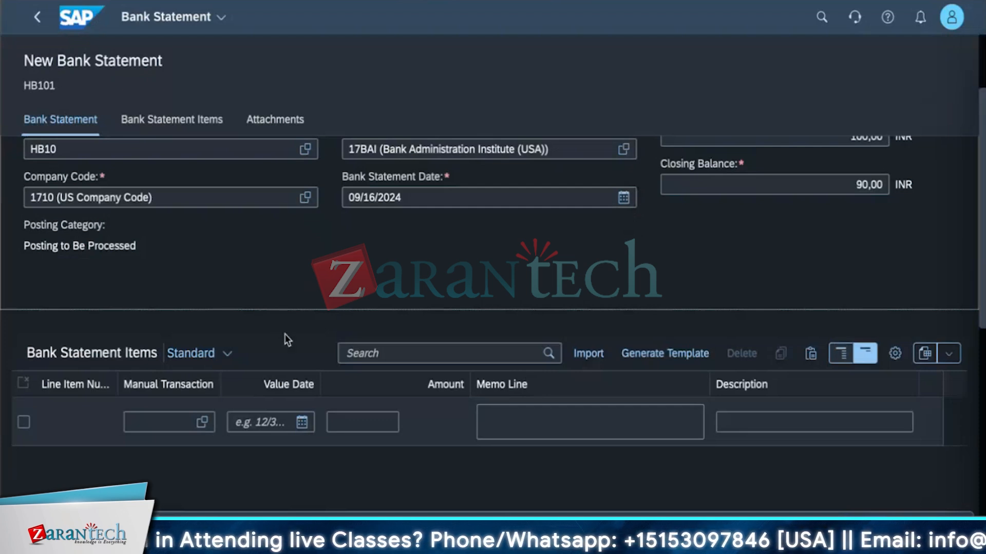
left_click(40, 533)
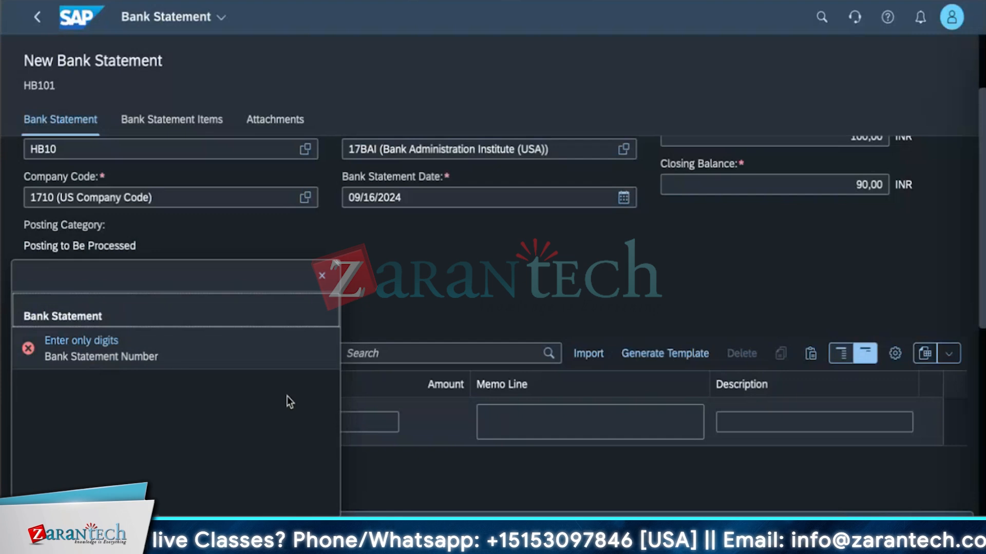
left_click(322, 276)
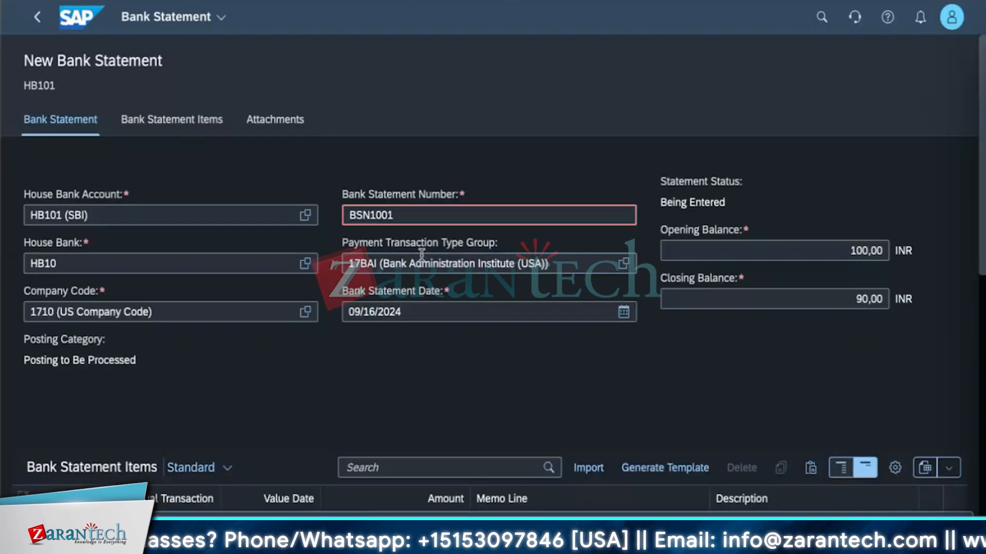
left_click(388, 215)
left_click(370, 215)
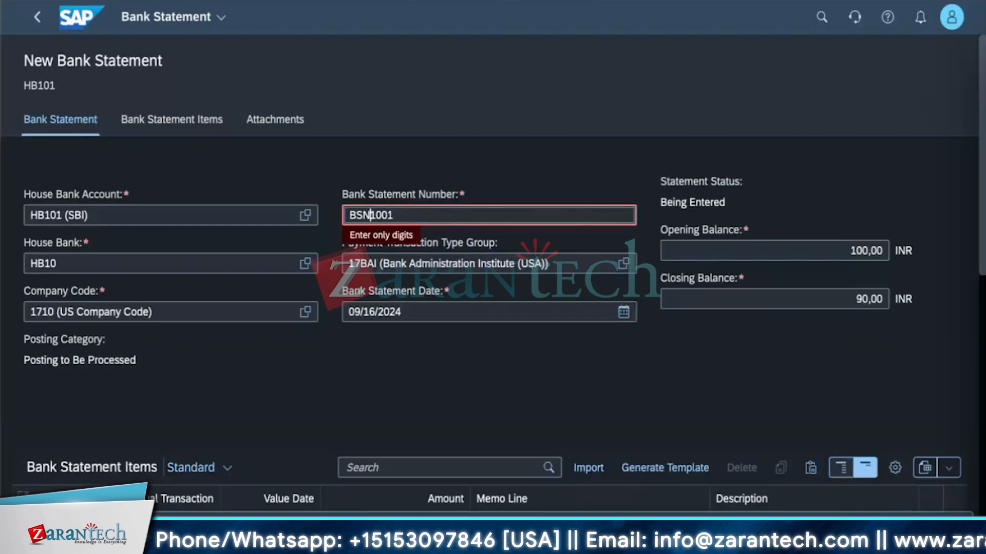
key("BackSpace")
key("BackSpace")
key("BackSpace")
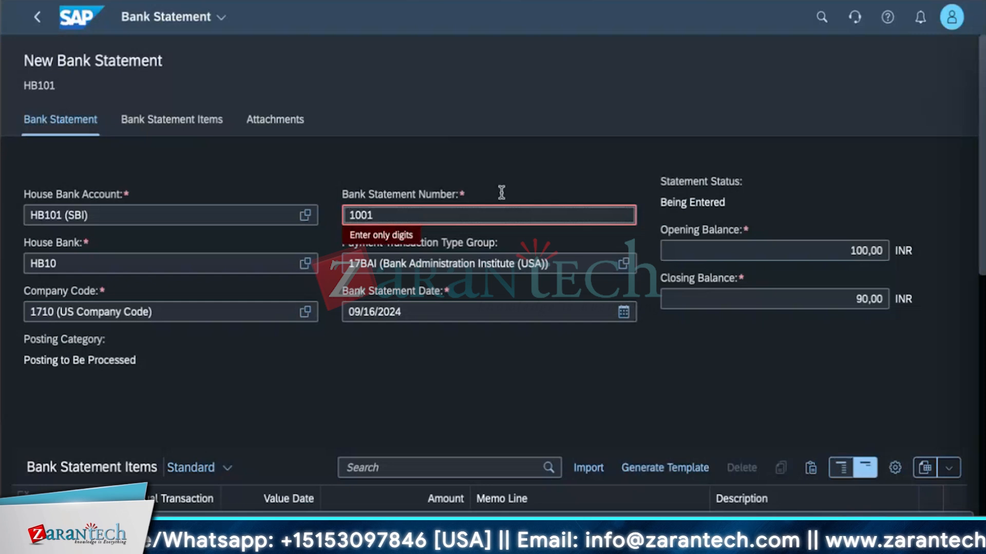
left_click(814, 388)
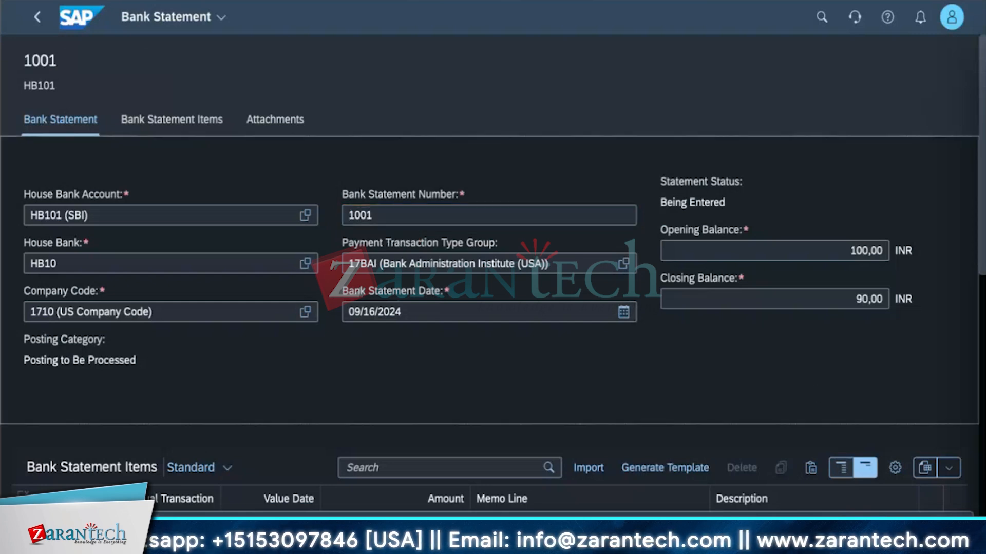
- Try to save the bank statement and review the messages, including the one on the House Bank Account field
key("ctrl+s")
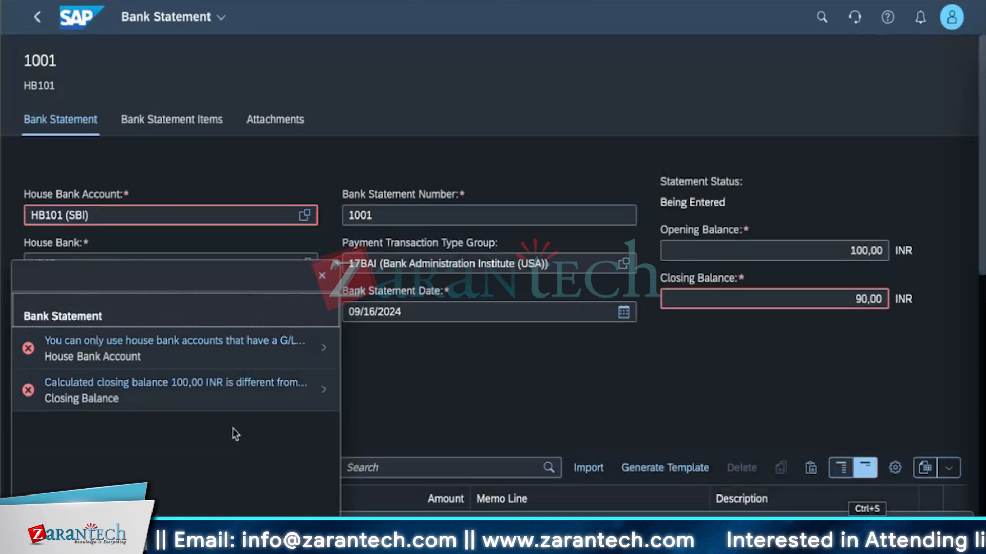
left_click(321, 277)
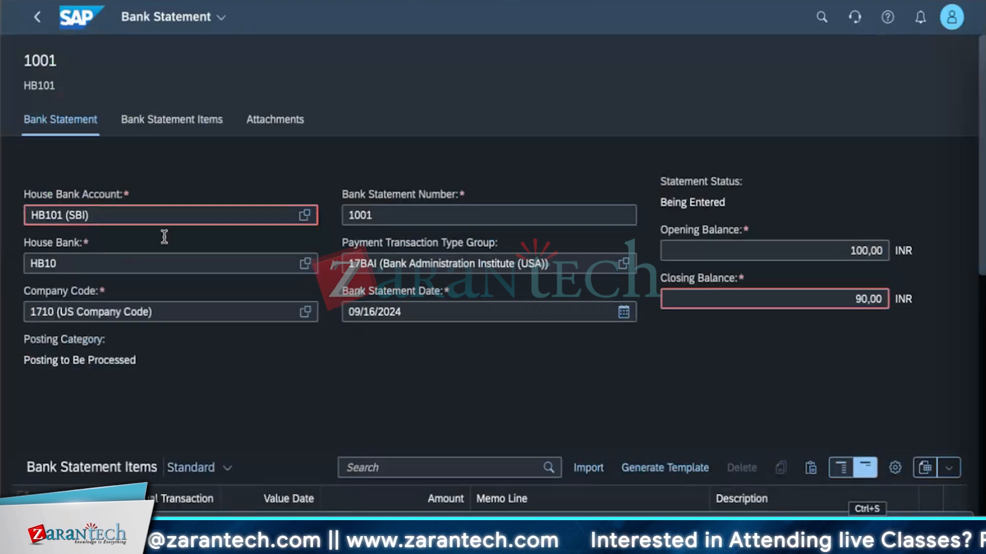
left_click(161, 216)
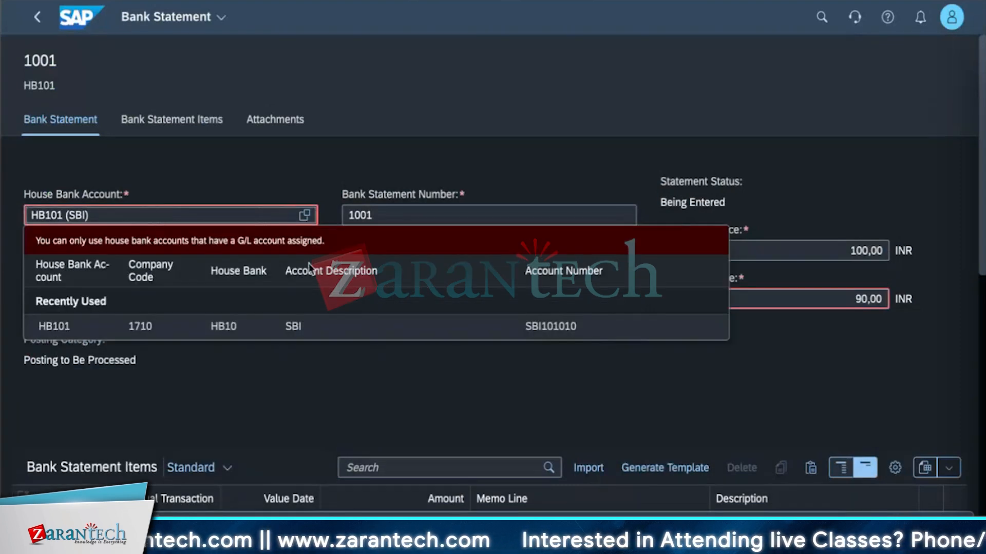
- Clear the bank statement's House Bank Account field and select the SBI account for company code 1710 again from the value list
left_click(343, 357)
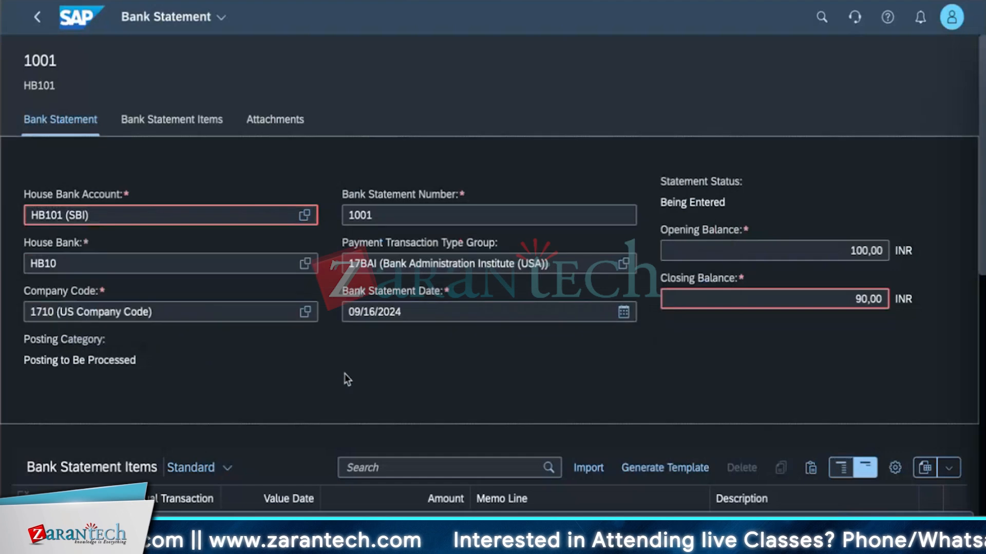
left_click(305, 215)
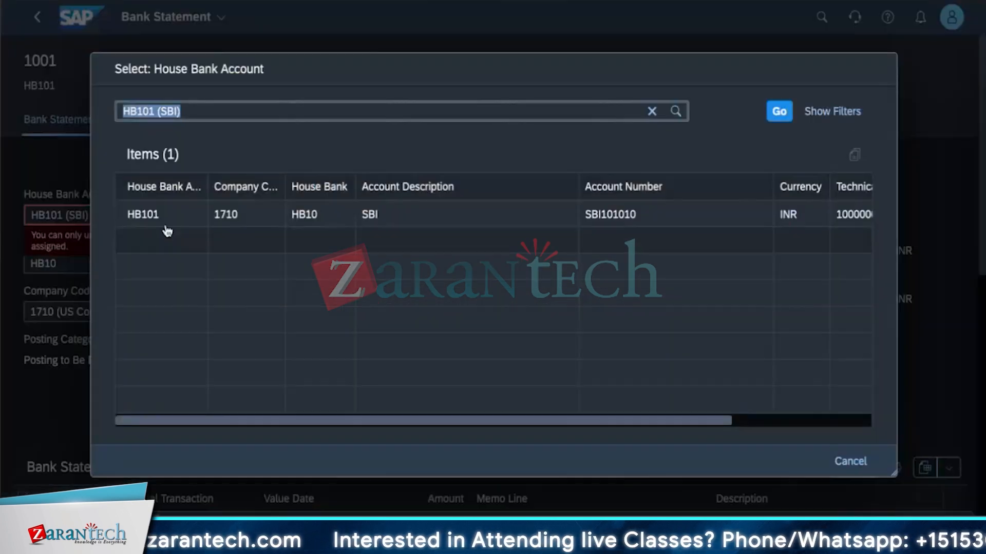
left_click(164, 215)
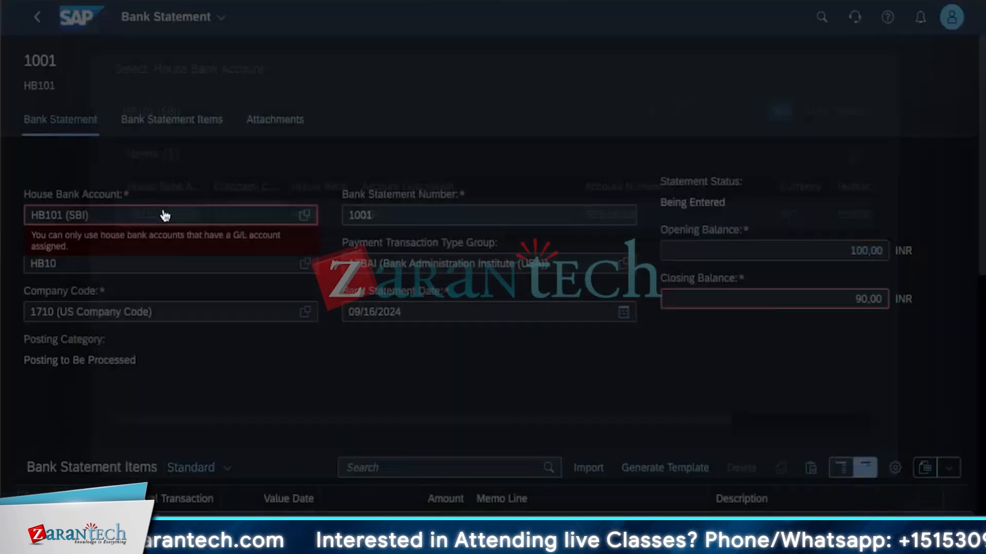
key("BackSpace")
key("BackSpace")
key("BackSpace")
key("BackSpace")
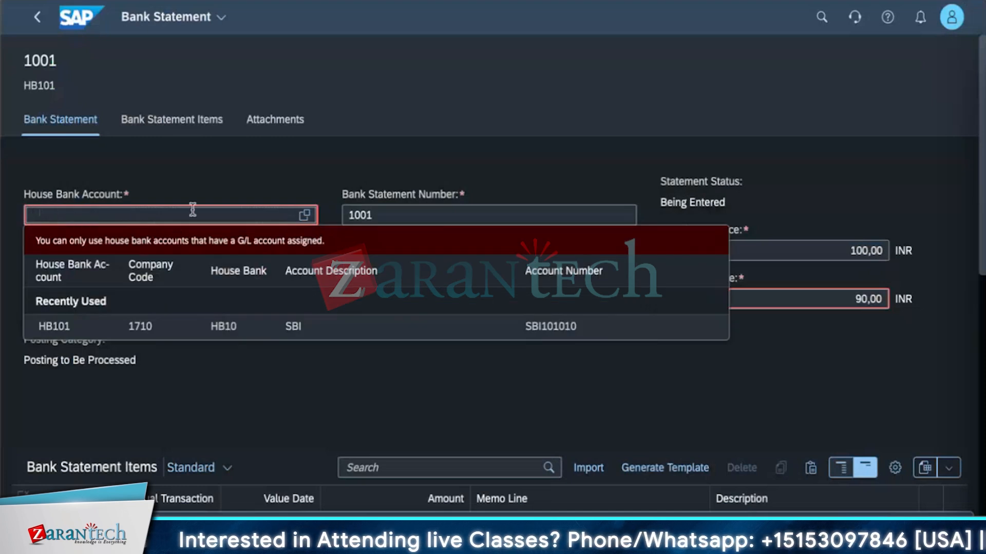
left_click(304, 214)
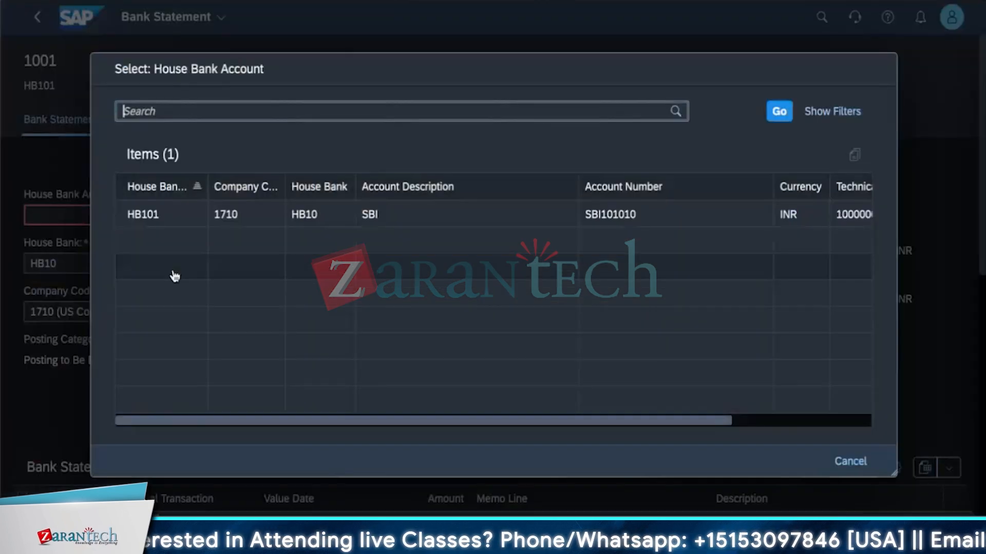
left_click(779, 112)
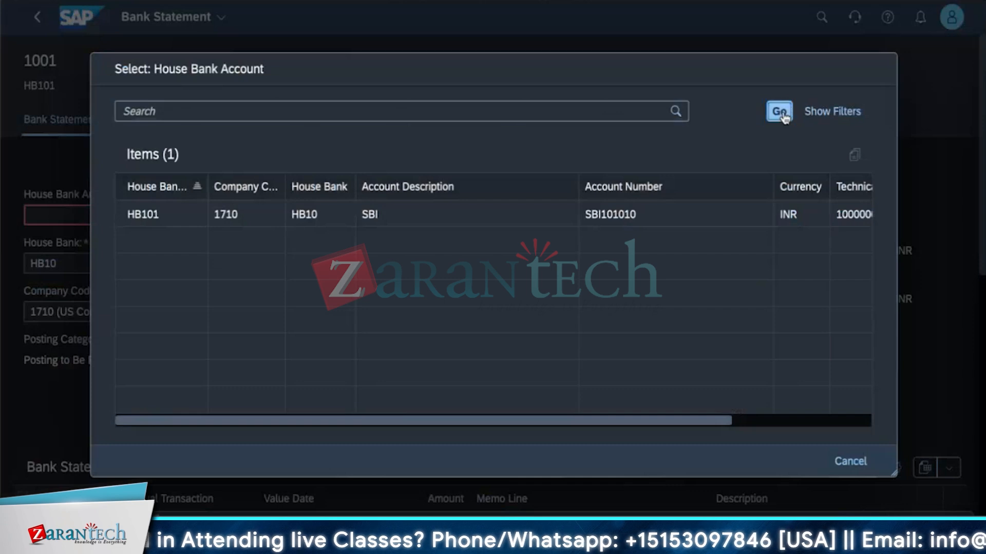
left_click(623, 221)
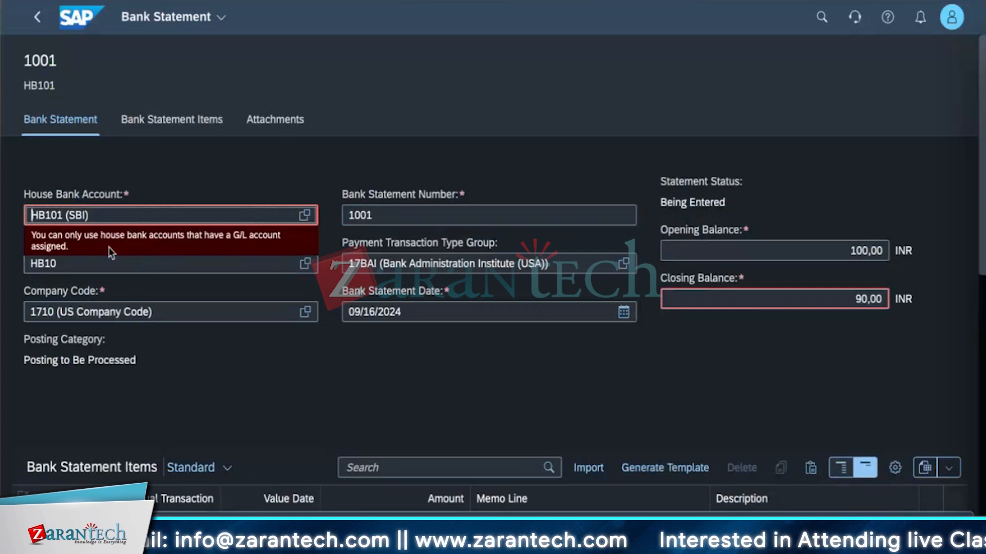
- Set the closing balance to 100 INR, try to save the bank statement, and dismiss the message
left_click(842, 300)
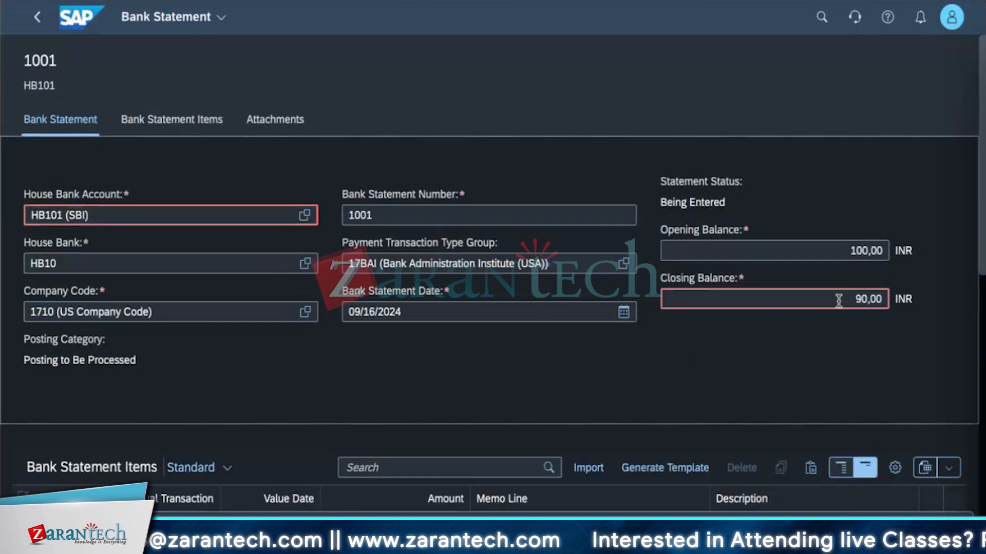
key("Right")
key("Right")
key("BackSpace")
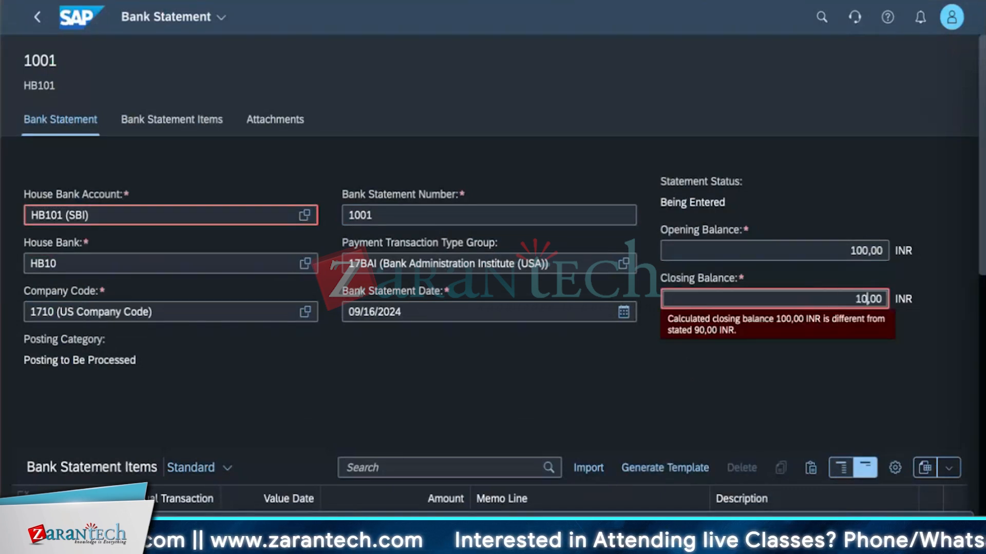
type("0")
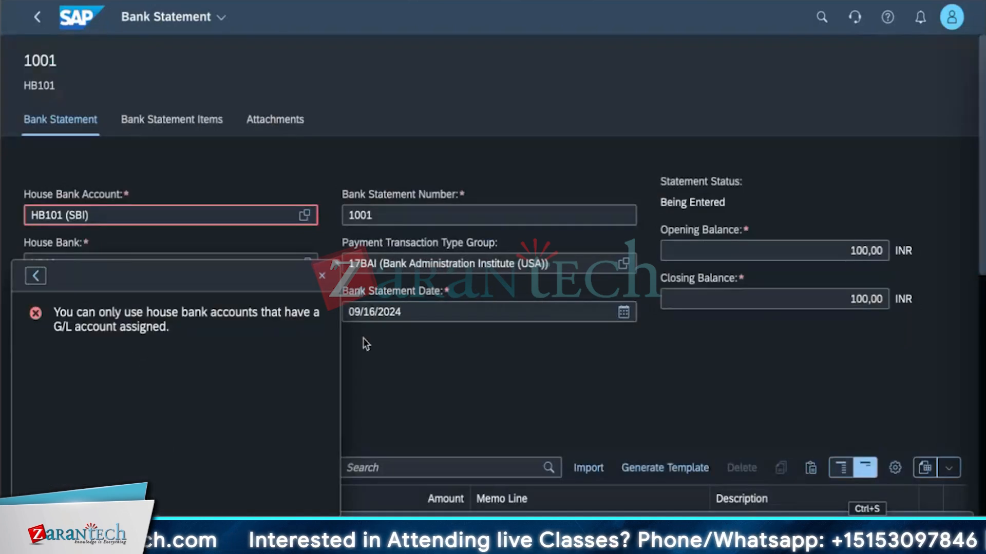
left_click(322, 276)
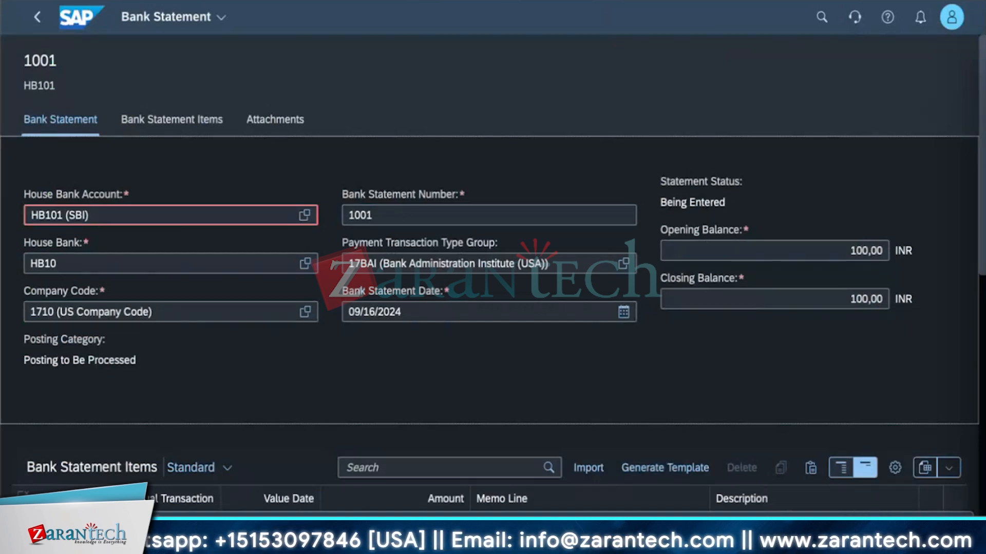
key("super+l")
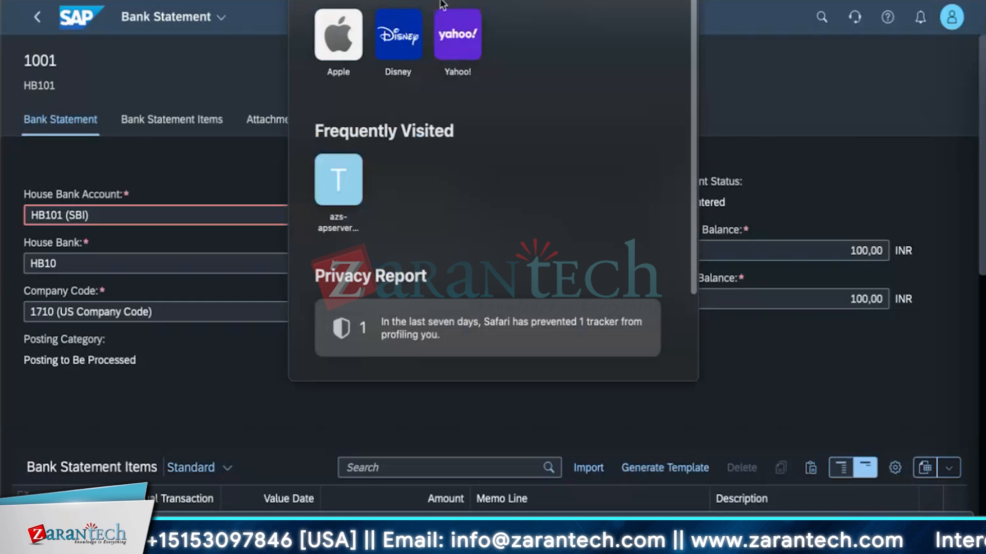
key("Escape")
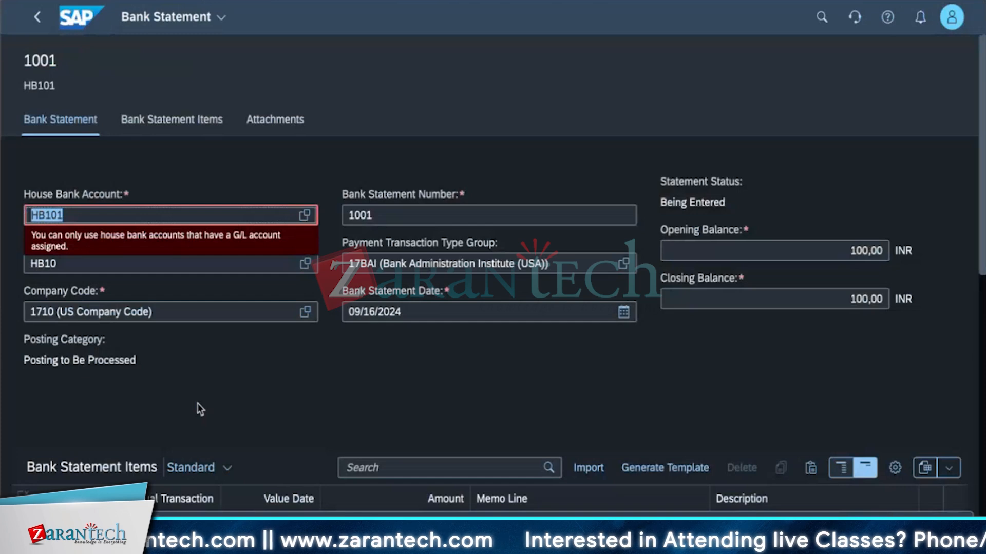
- Search for "manage bank accounts", open the Manage Bank Accounts app, and list all bank accounts
left_click(820, 21)
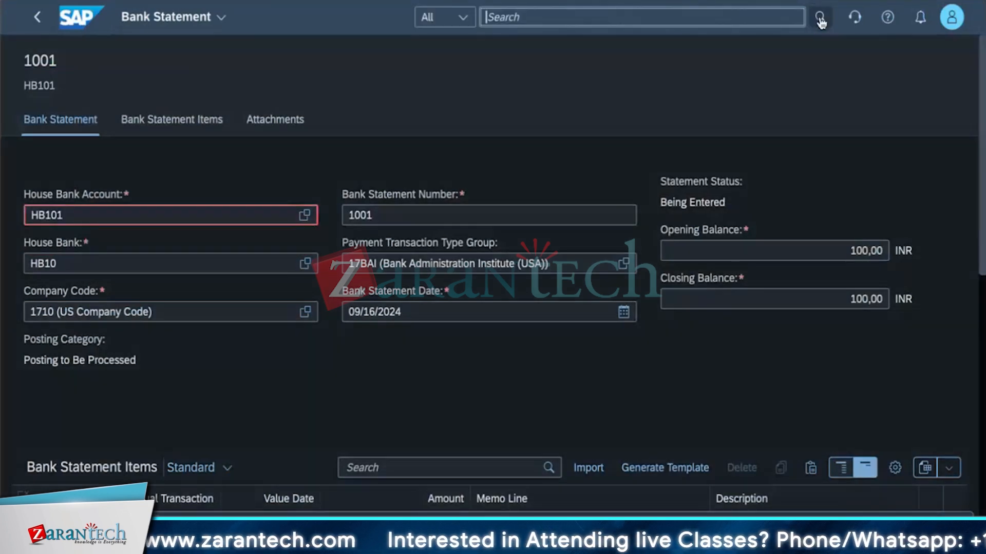
type("manage ban")
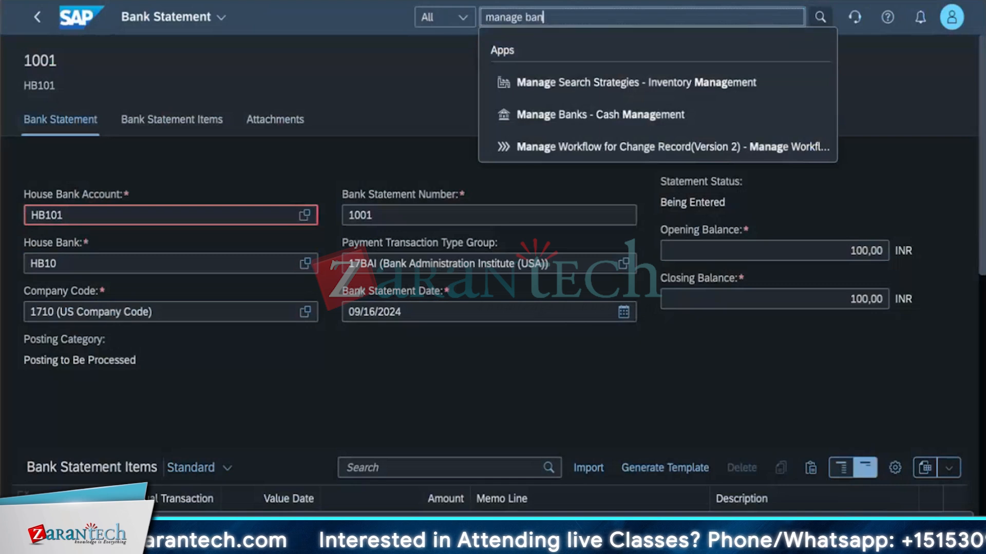
type("k accounts")
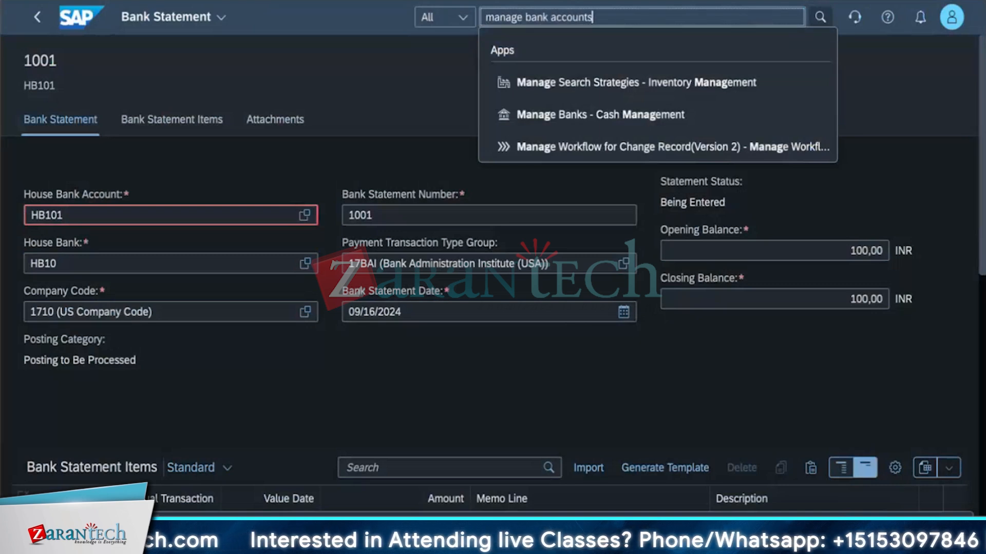
left_click(659, 93)
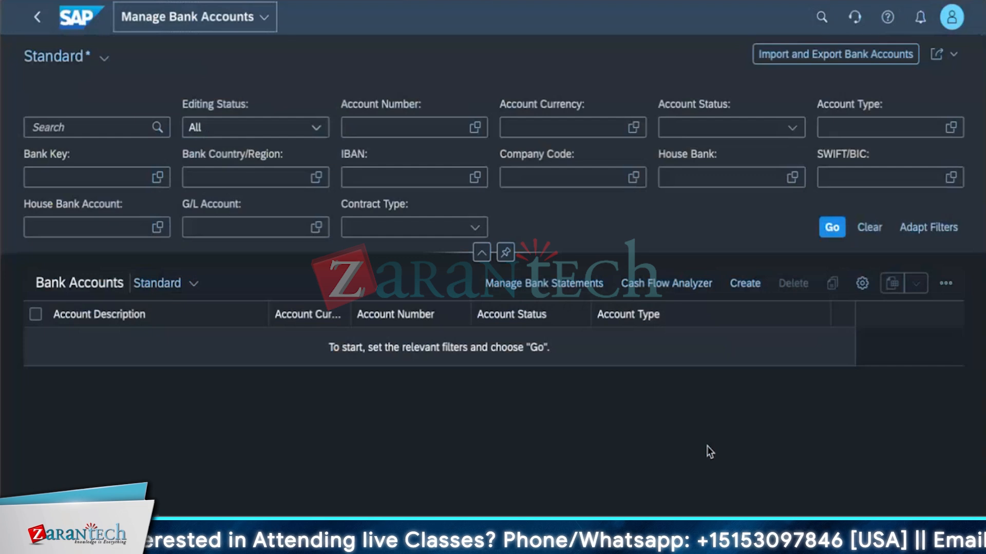
left_click(831, 234)
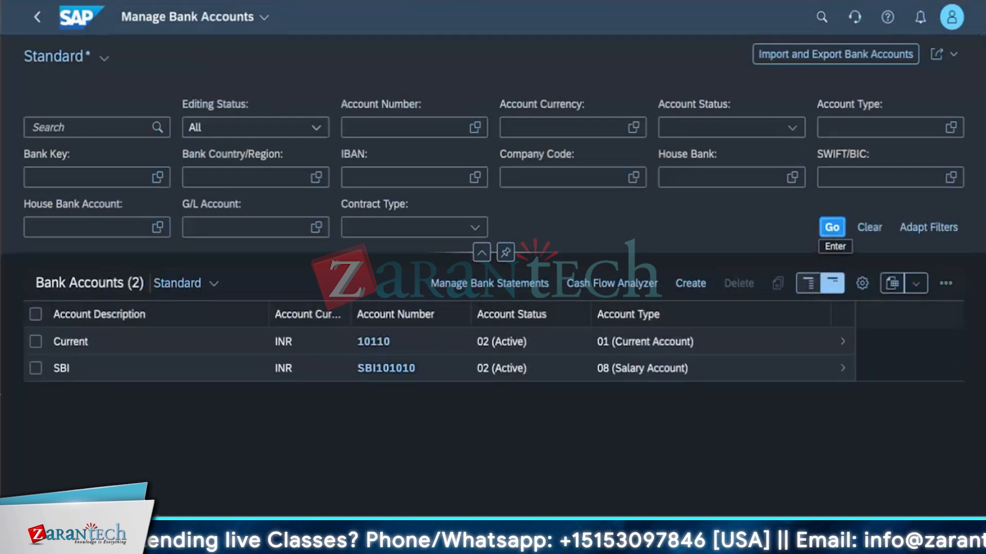
- Open the SBI bank account and display the details of its house bank account connectivity for company code 1710
left_click(841, 370)
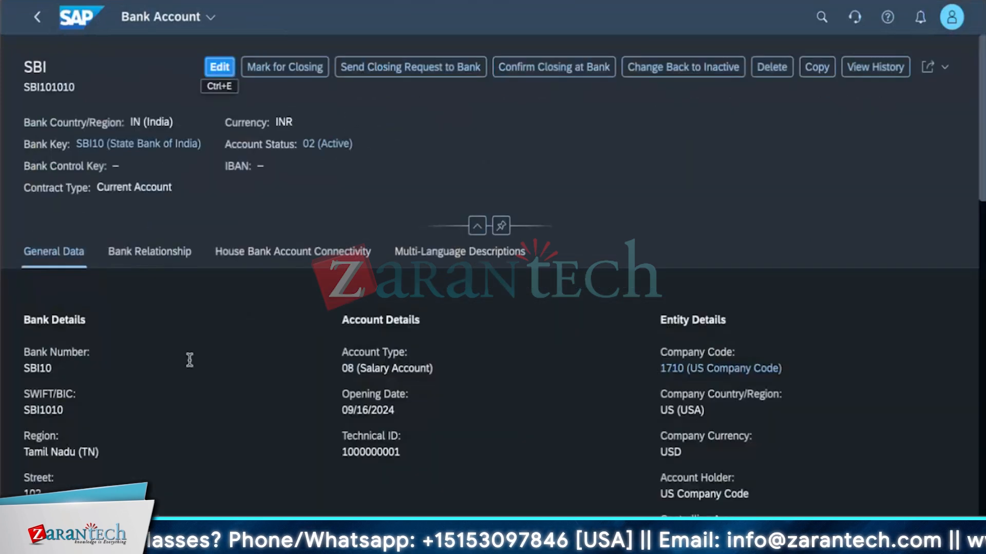
scroll(165, 294, "down", 10)
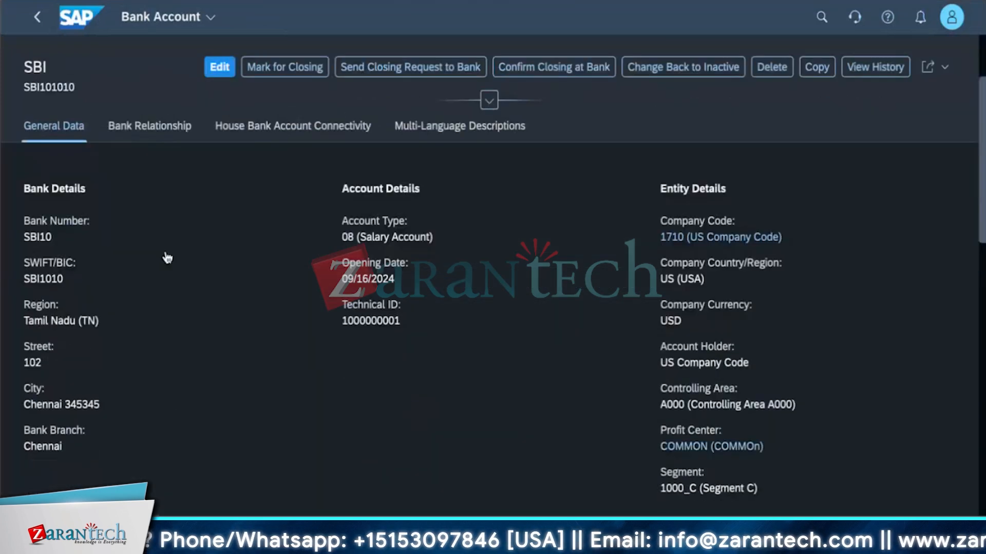
scroll(283, 477, "down", 4)
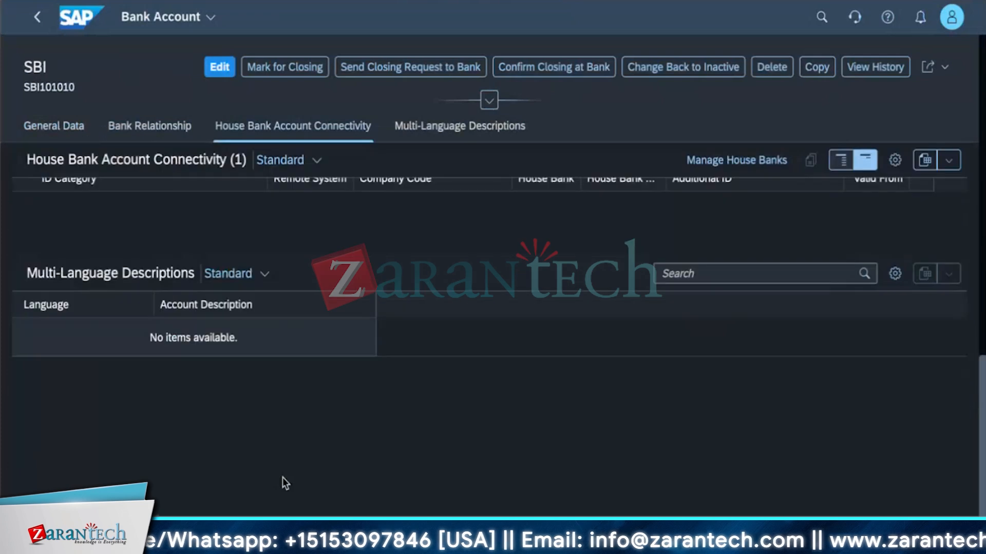
scroll(282, 478, "up", 4)
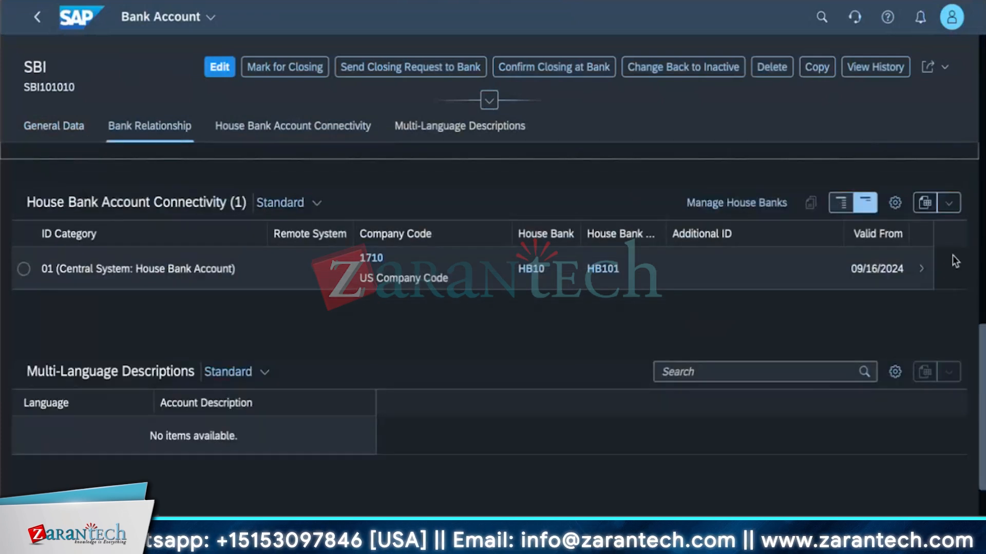
left_click(922, 269)
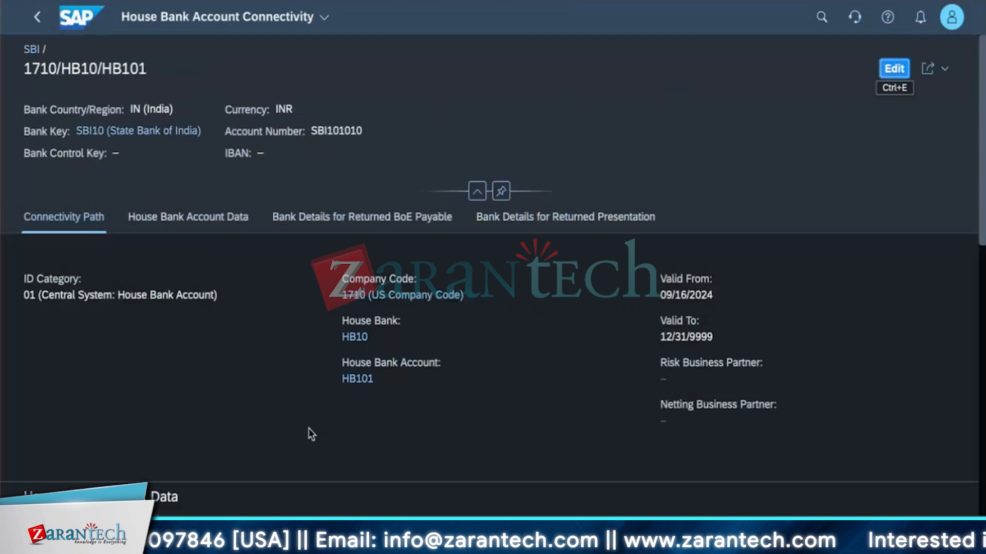
- Edit the house bank account connectivity, assign the G/L account Main Bank Account (Cash/B), and save the bank account
scroll(239, 427, "down", 5)
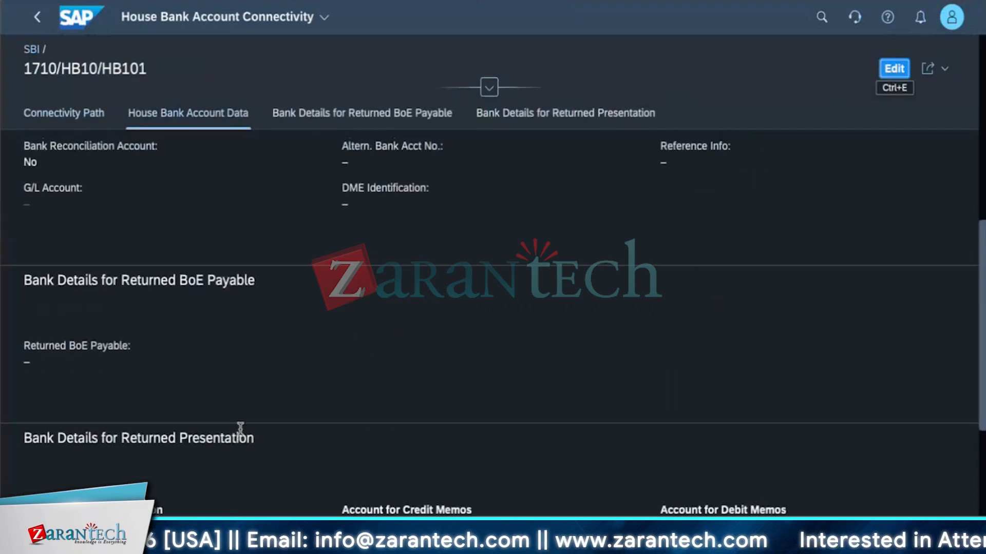
scroll(43, 332, "up", 5)
left_click(886, 72)
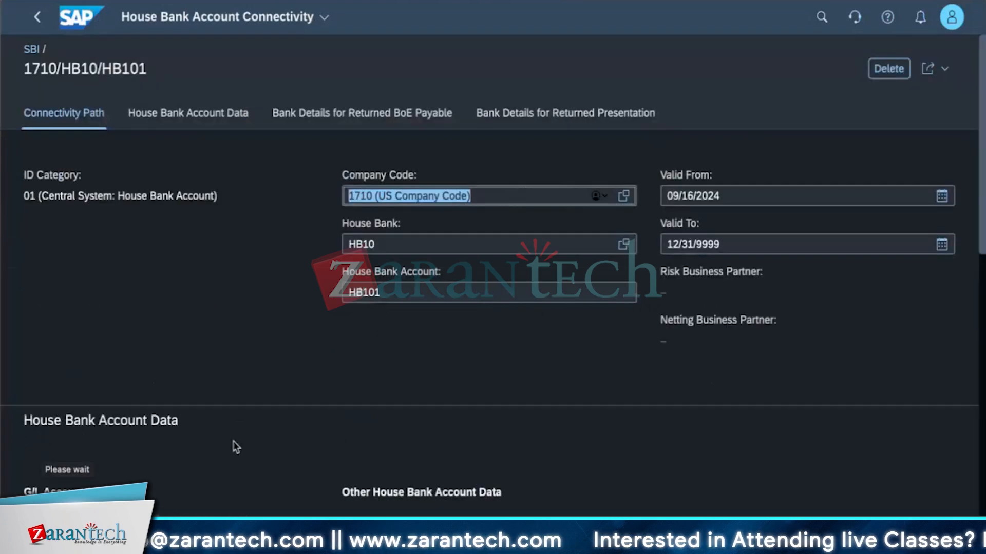
scroll(314, 385, "down", 2)
scroll(312, 389, "down", 2)
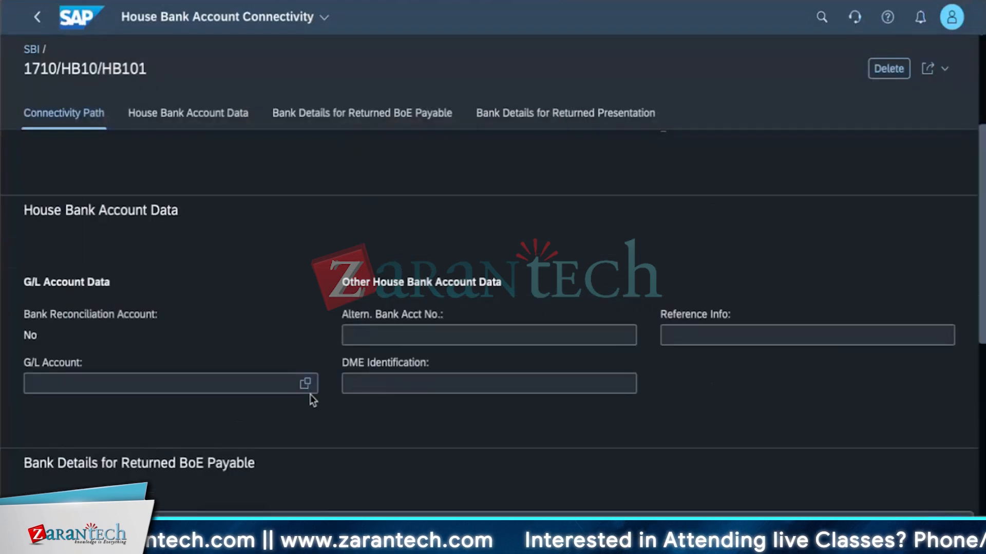
left_click(306, 360)
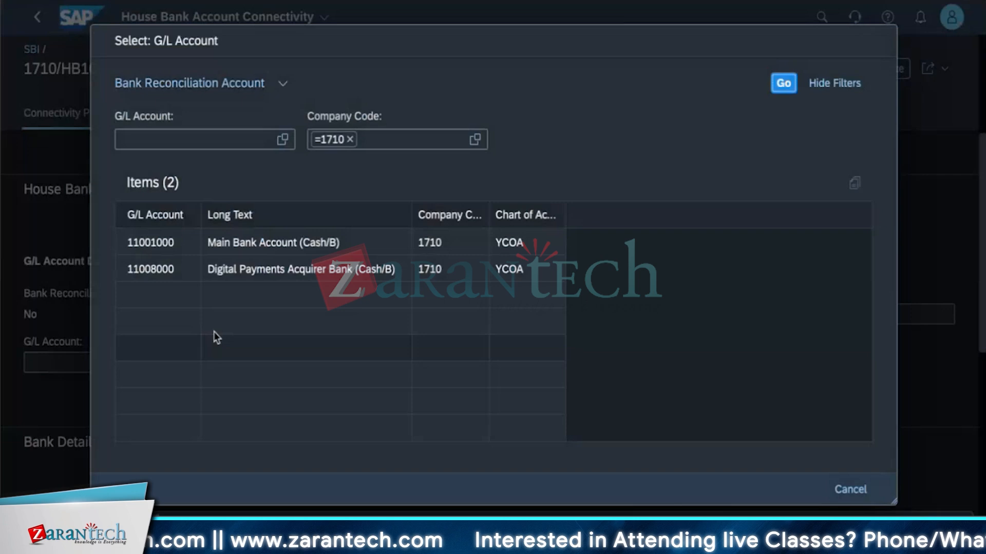
left_click(170, 248)
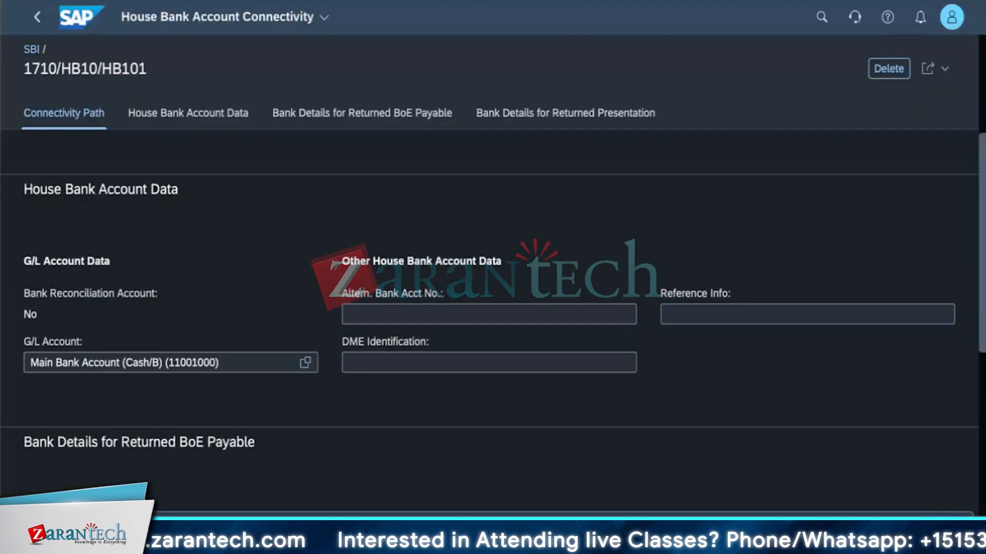
left_click(940, 530)
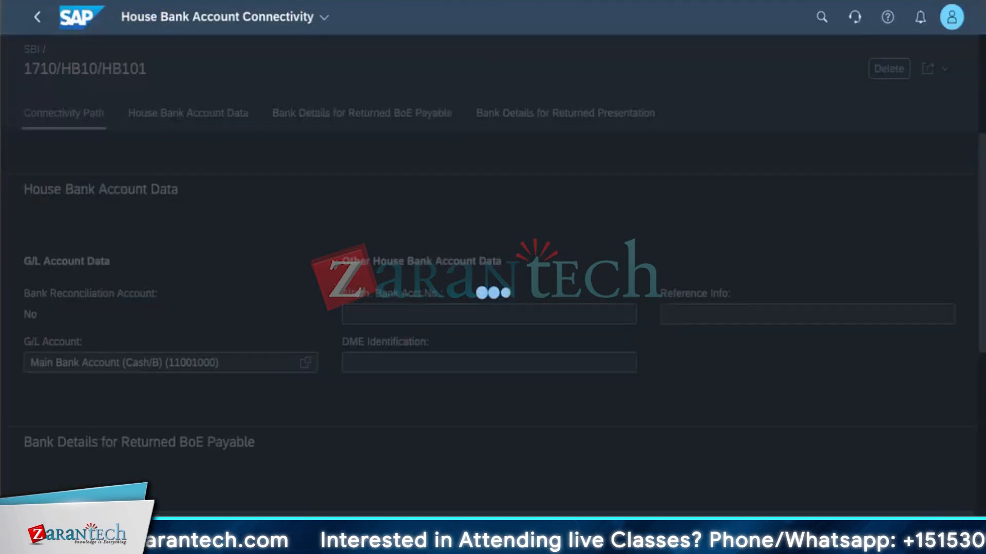
key("ctrl+s")
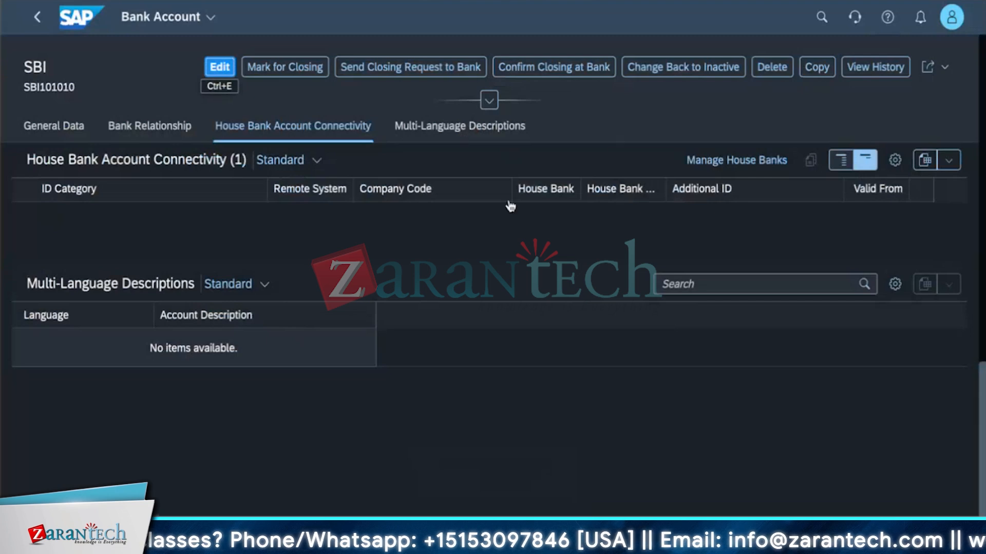
- Change the SBI bank account back to inactive status, then open it for editing and save it
scroll(490, 410, "up", 15)
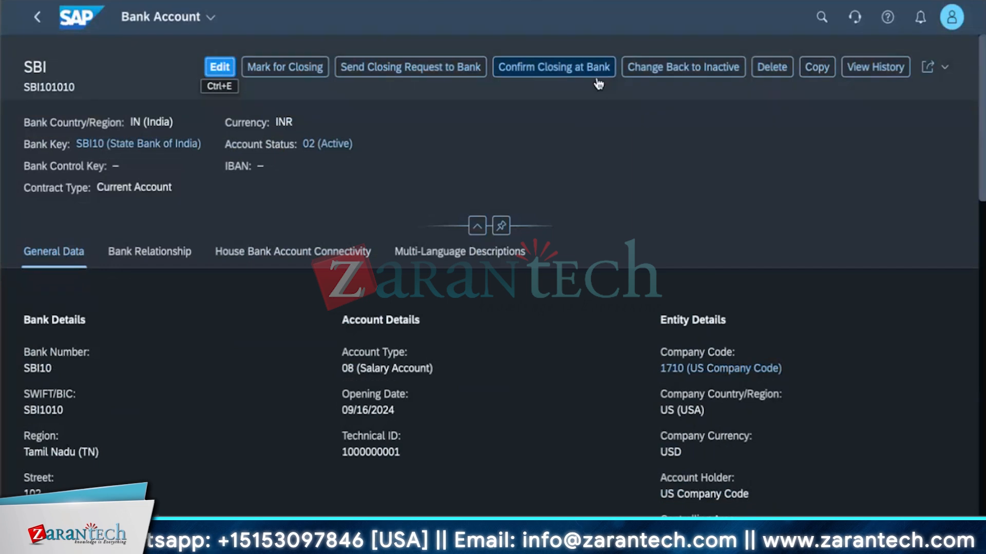
left_click(663, 73)
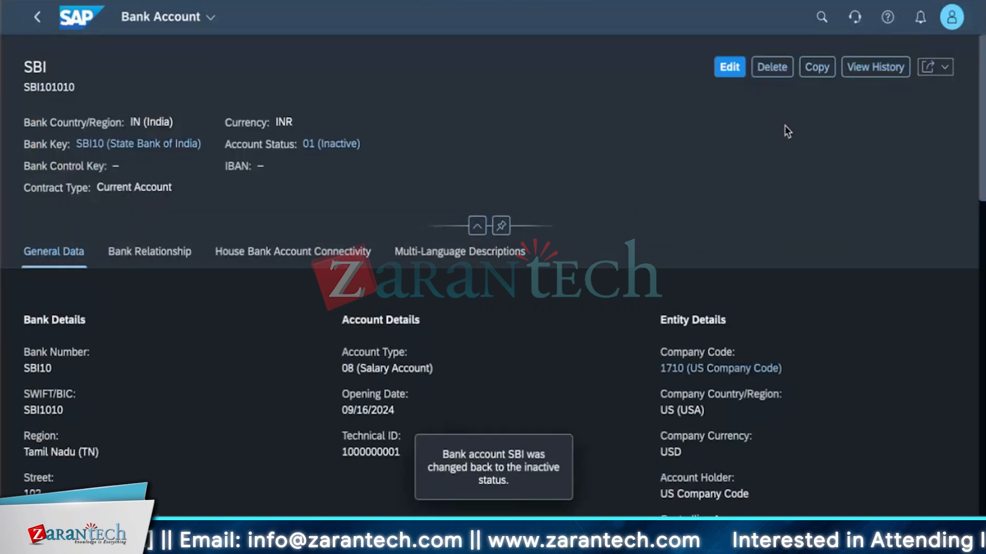
left_click(730, 68)
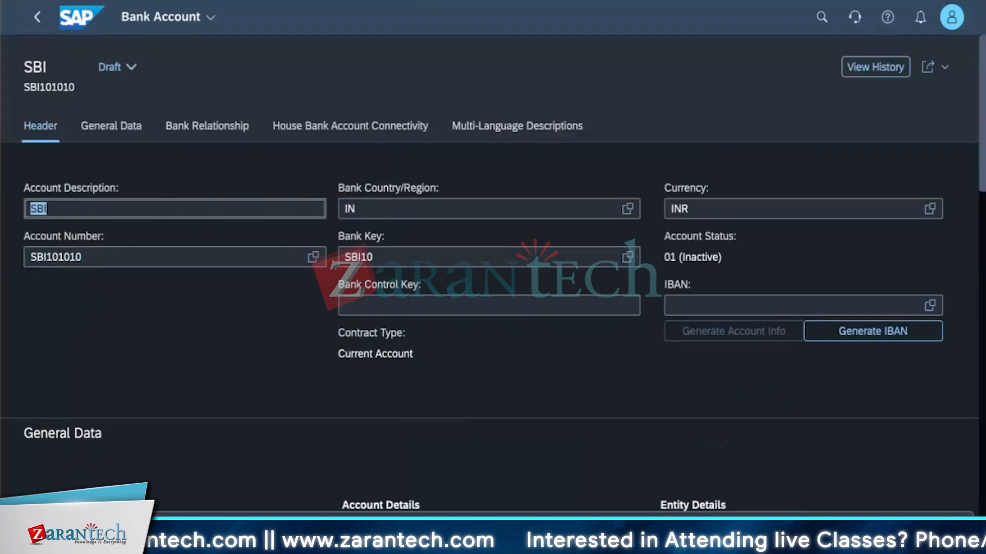
key("ctrl+s")
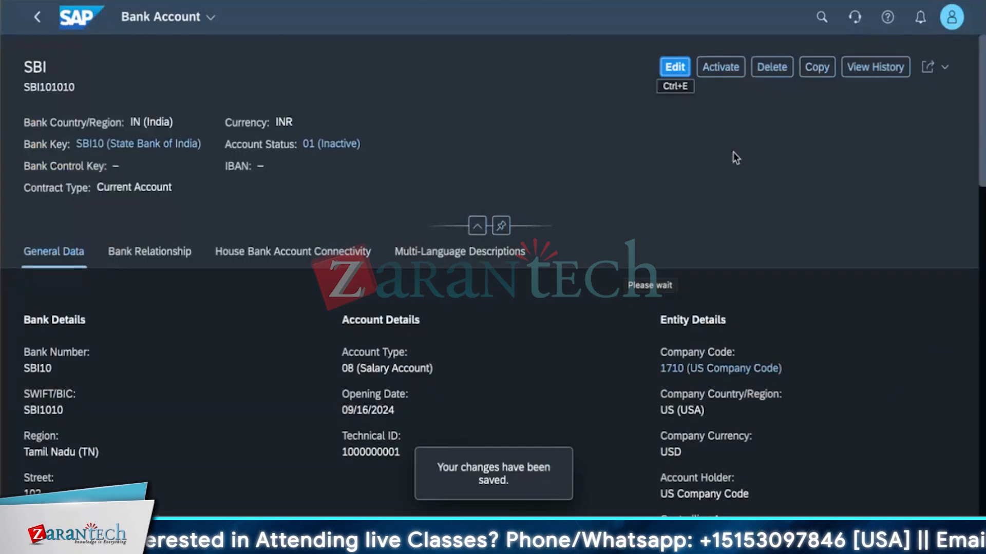
scroll(293, 457, "down", 12)
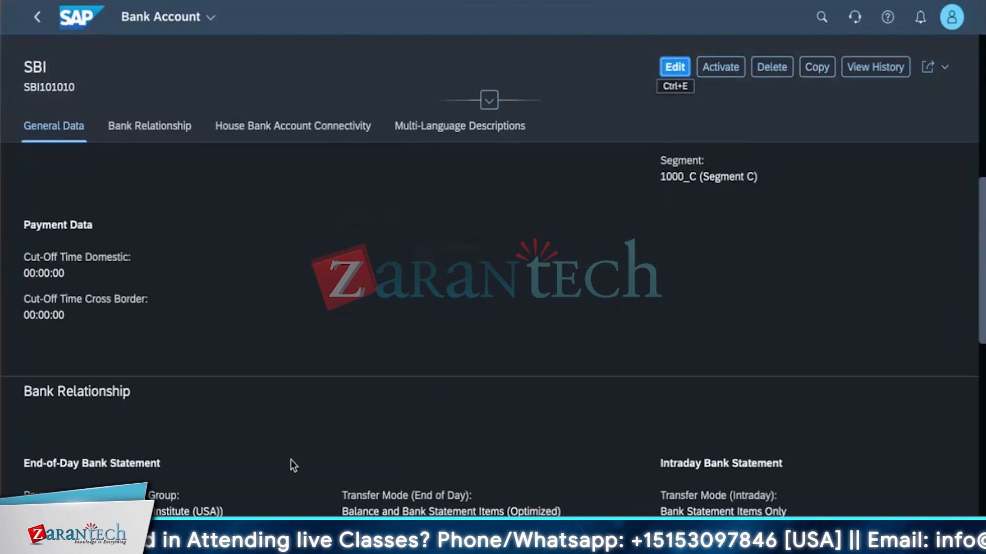
- Review the inactive SBI bank account's bank relationship and house bank connectivity data, and activate the account
scroll(290, 464, "down", 7)
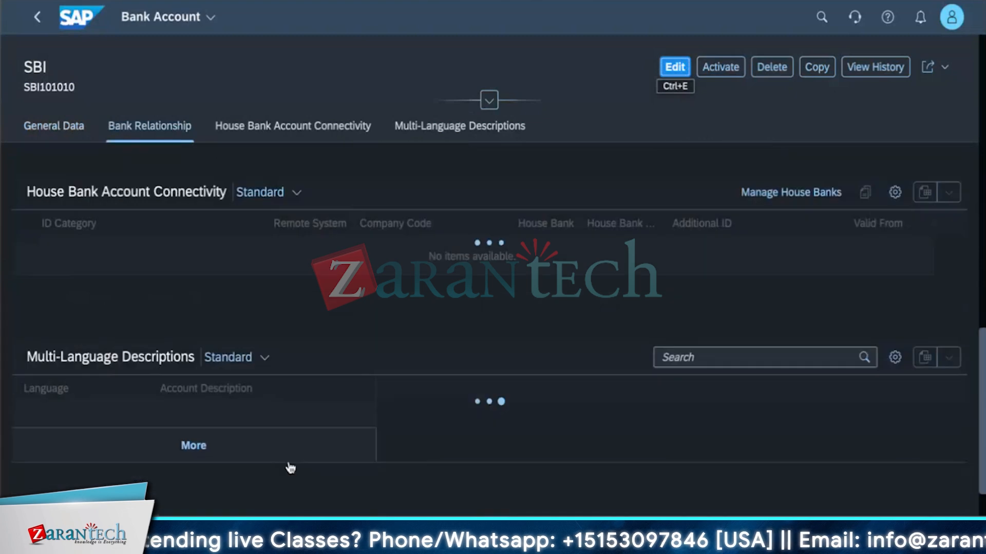
scroll(290, 468, "up", 4)
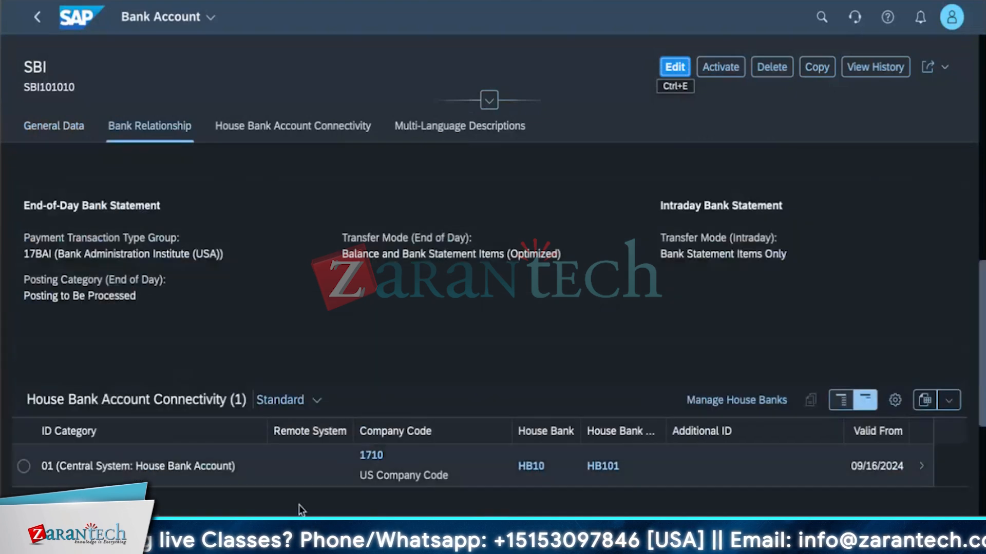
scroll(299, 504, "up", 12)
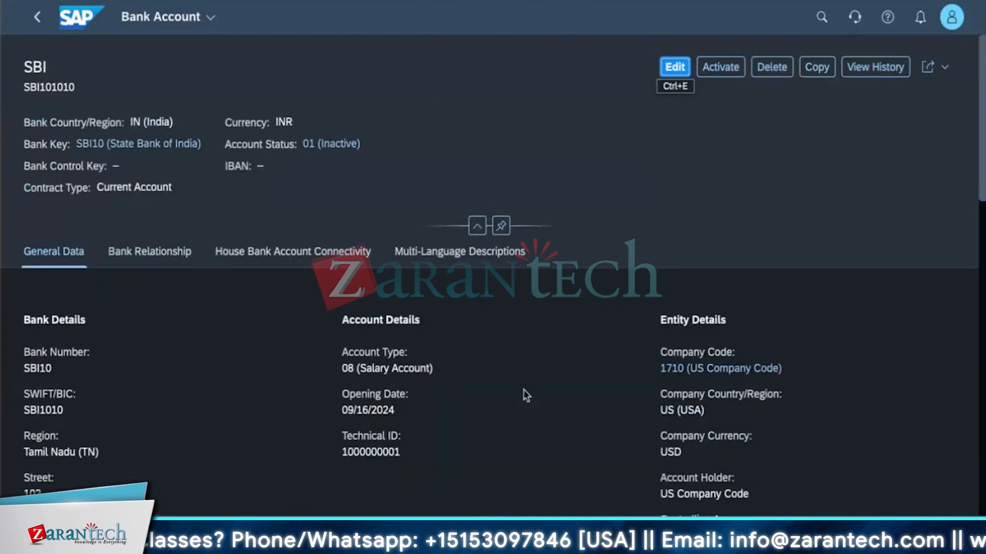
left_click(719, 70)
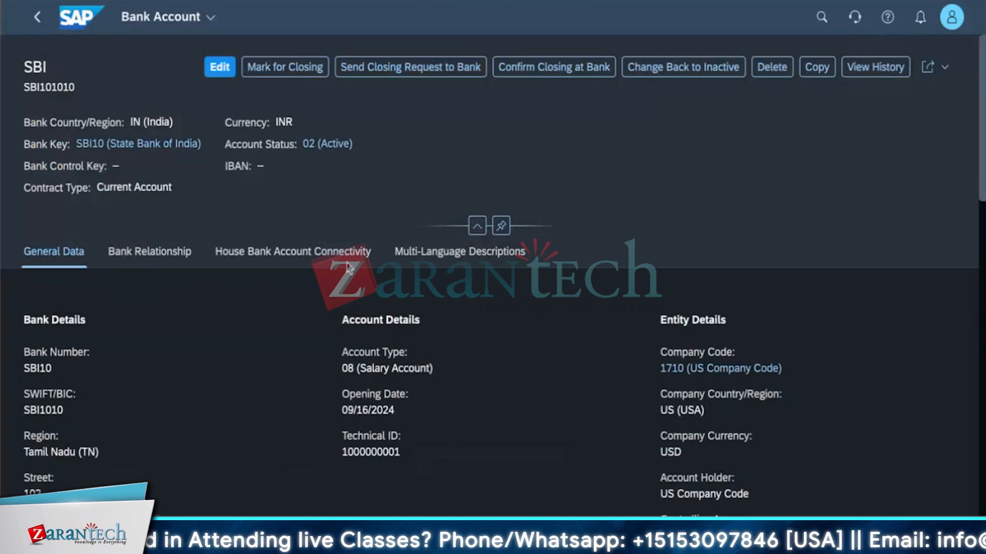
- Open the details of the SBI account's house bank account connectivity for company code 1710 and look through them
scroll(222, 385, "down", 6)
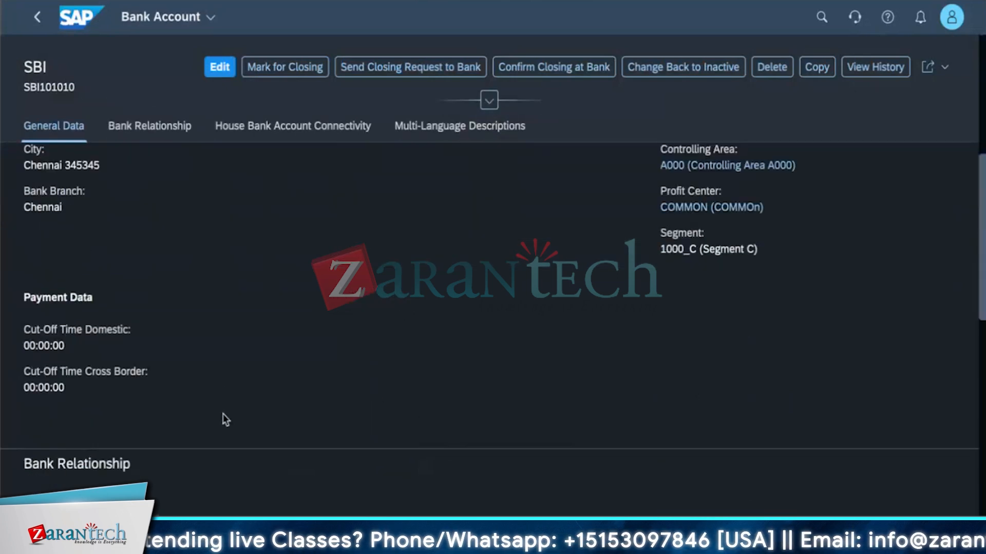
scroll(223, 414, "down", 10)
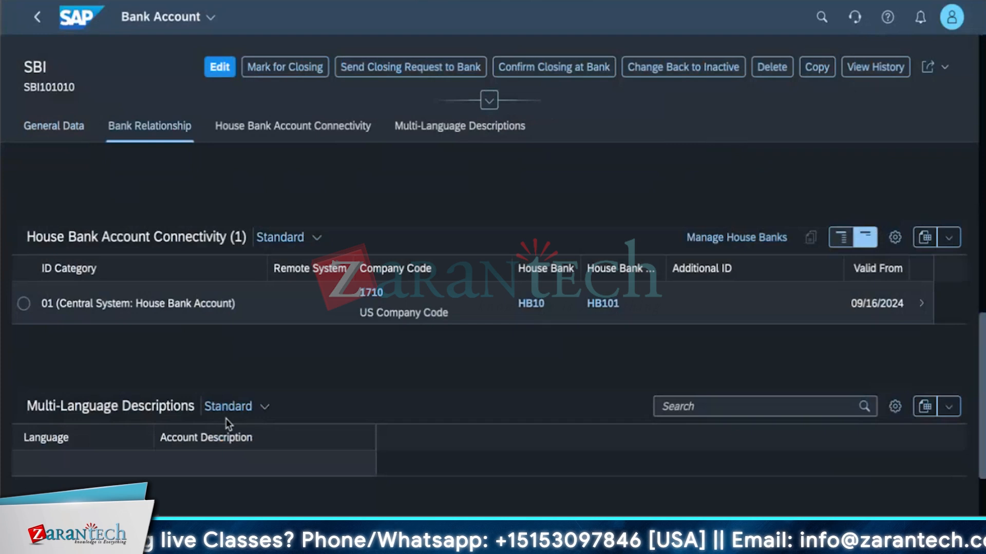
left_click(922, 305)
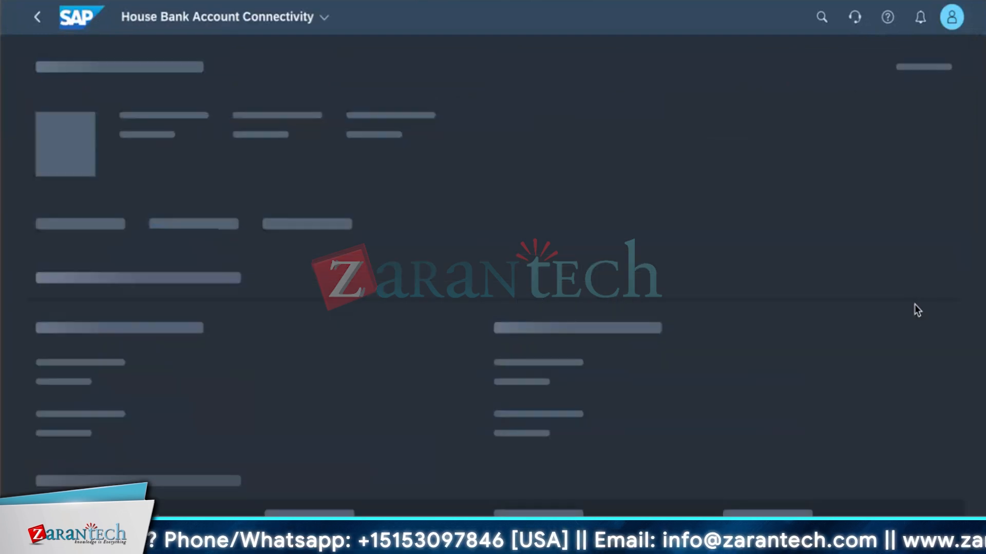
scroll(119, 409, "down", 5)
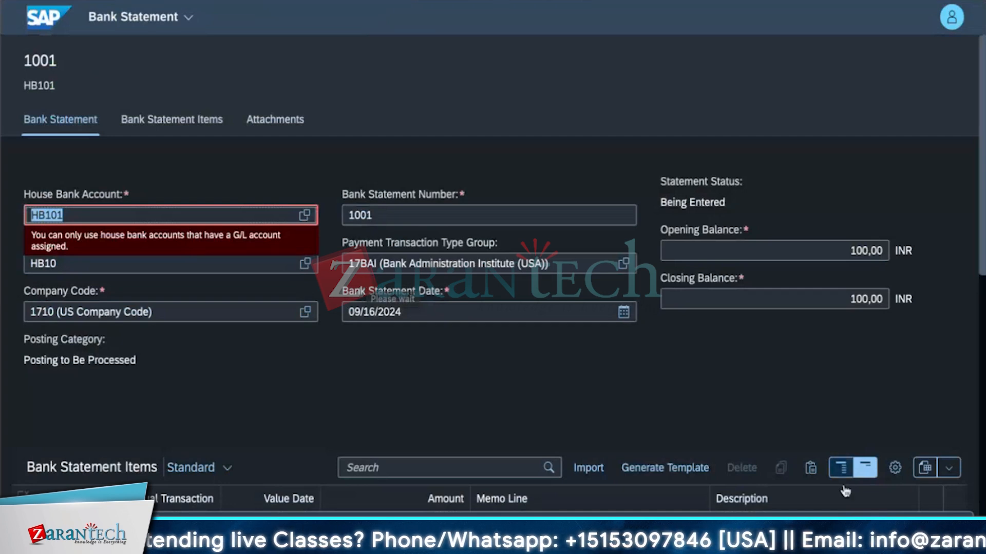
- Try to save bank statement 1001 for house bank account HB101, and dismiss the message list
key("ctrl+s")
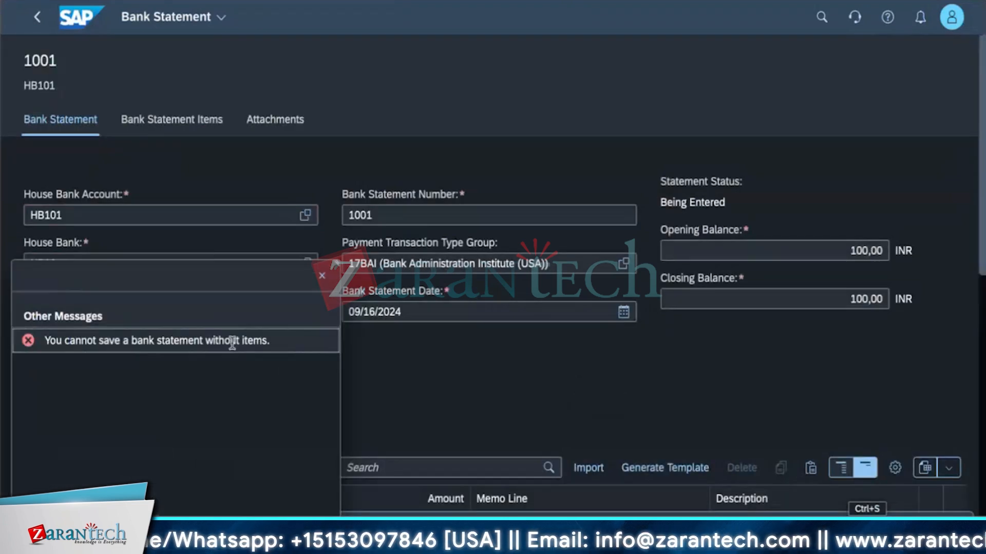
left_click(322, 276)
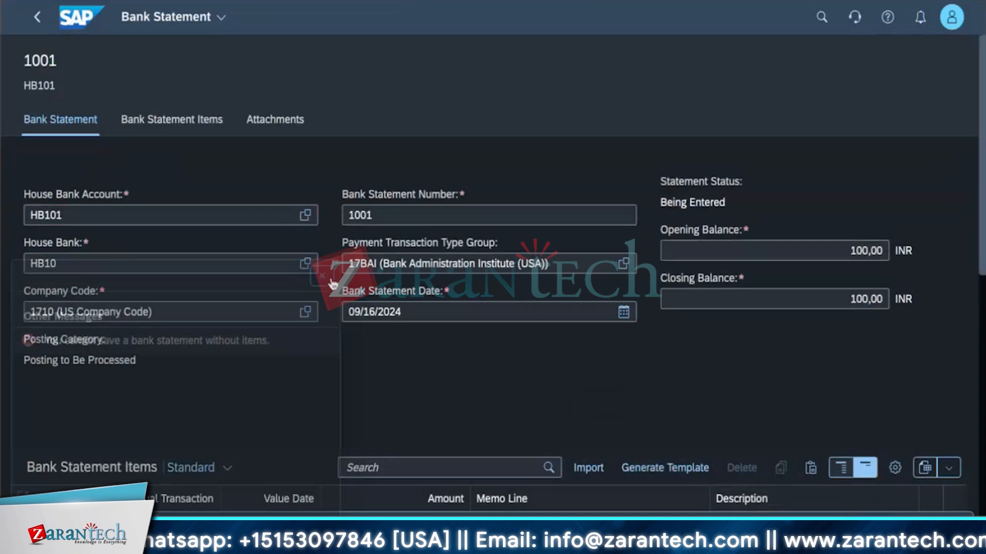
left_click(645, 468)
- Add a bank statement item with manual transaction F001 (Cash inflow via interim account) and value date 09/16/2024
scroll(286, 378, "down", 3)
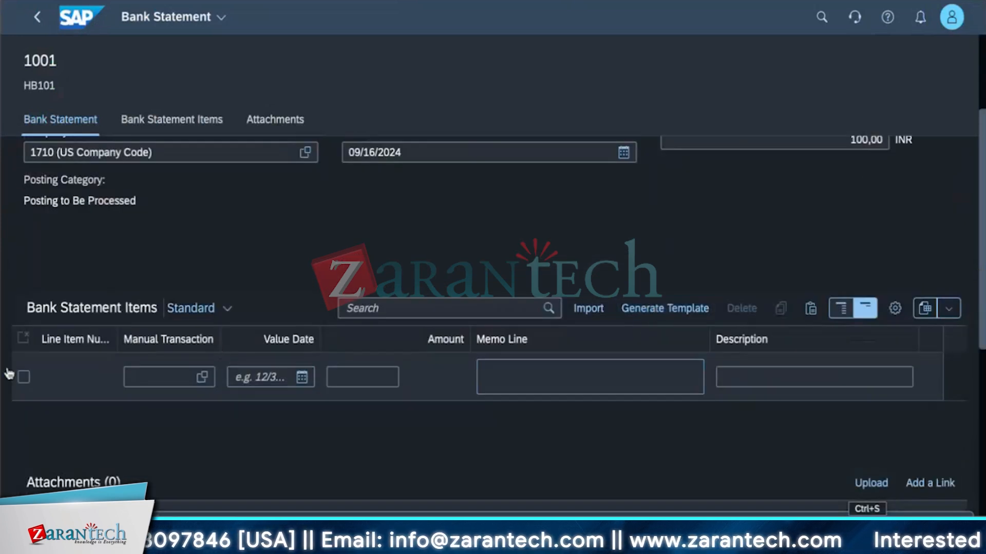
left_click(192, 375)
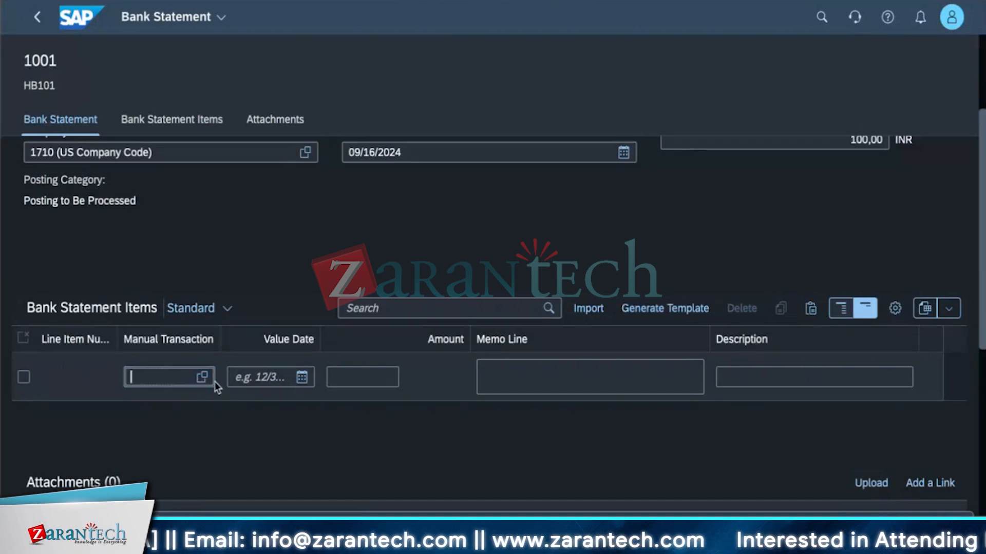
left_click(203, 378)
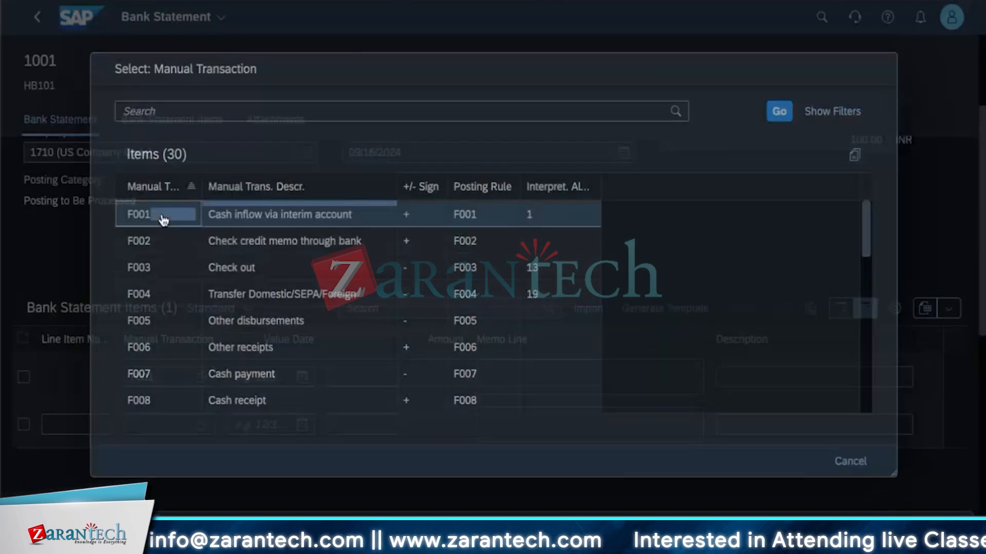
left_click(164, 221)
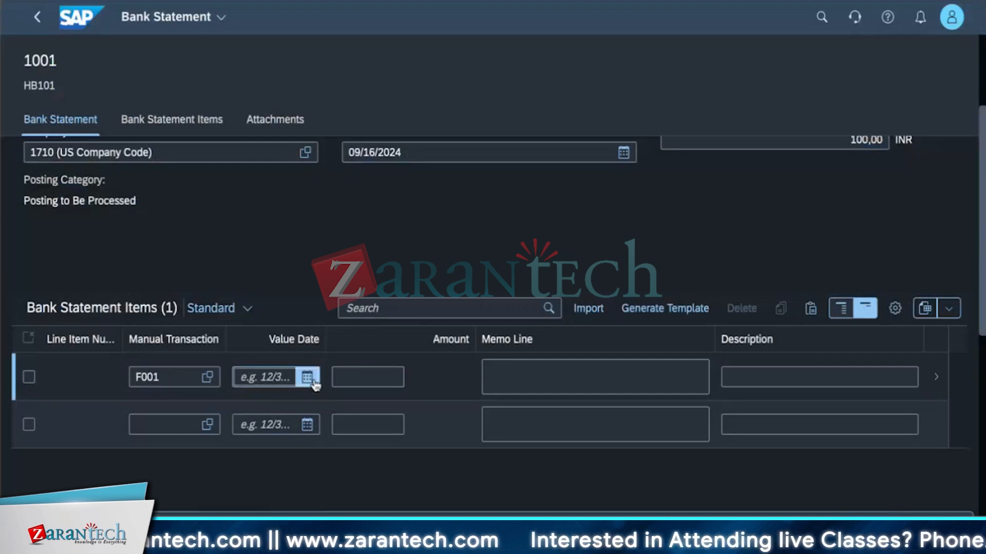
left_click(307, 377)
left_click(297, 267)
left_click(353, 378)
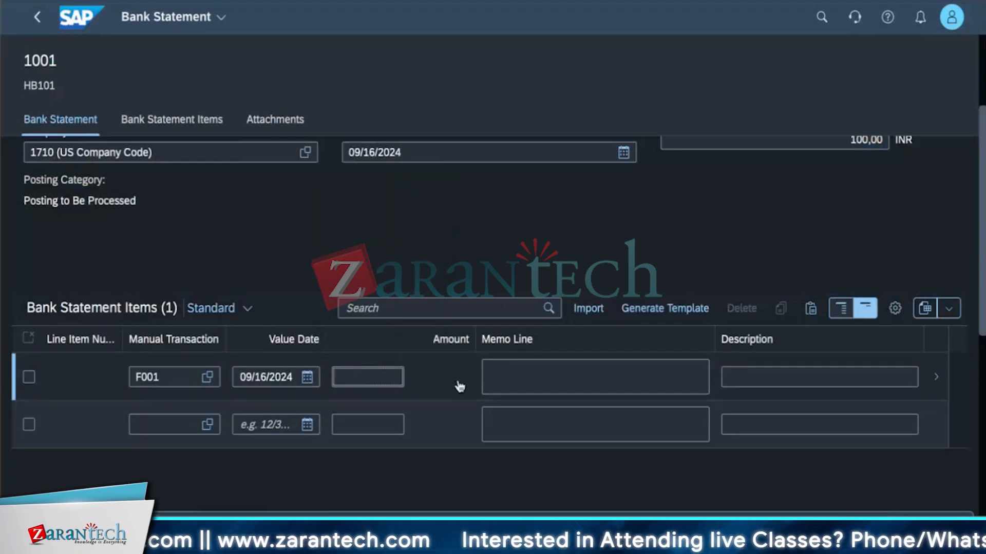
- Enter 50 as the first statement item's memo line and market1 as its description
left_click(489, 378)
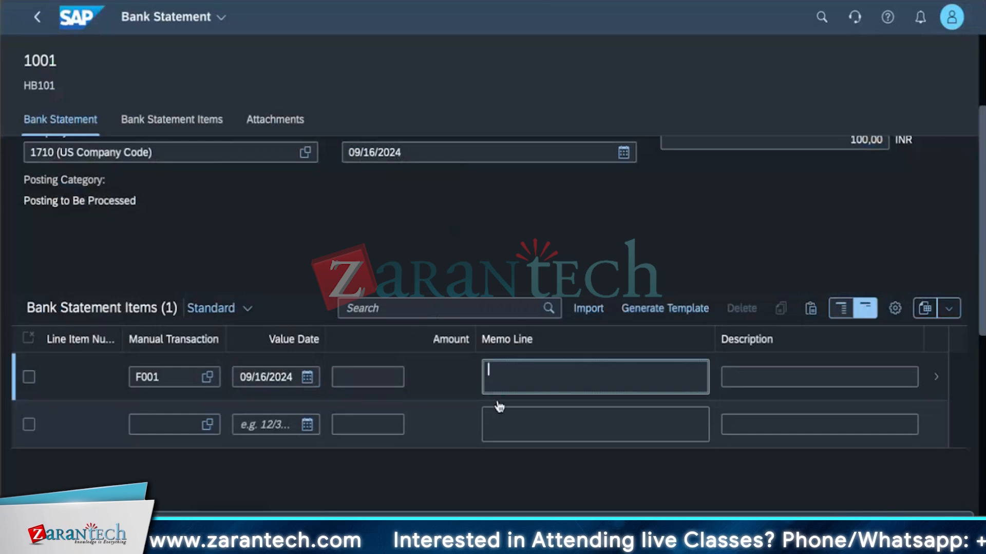
scroll(497, 399, "up", 2)
scroll(497, 399, "down", 4)
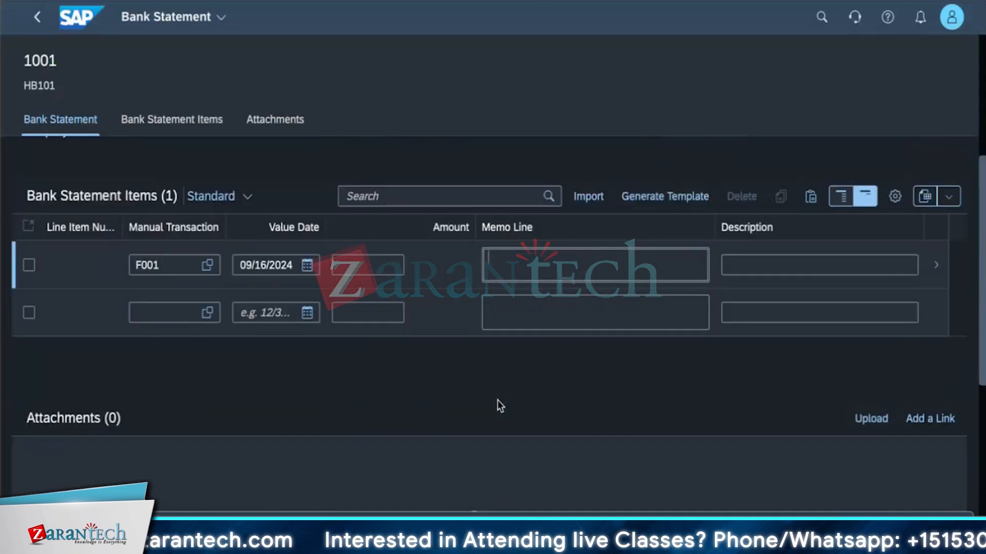
type("50")
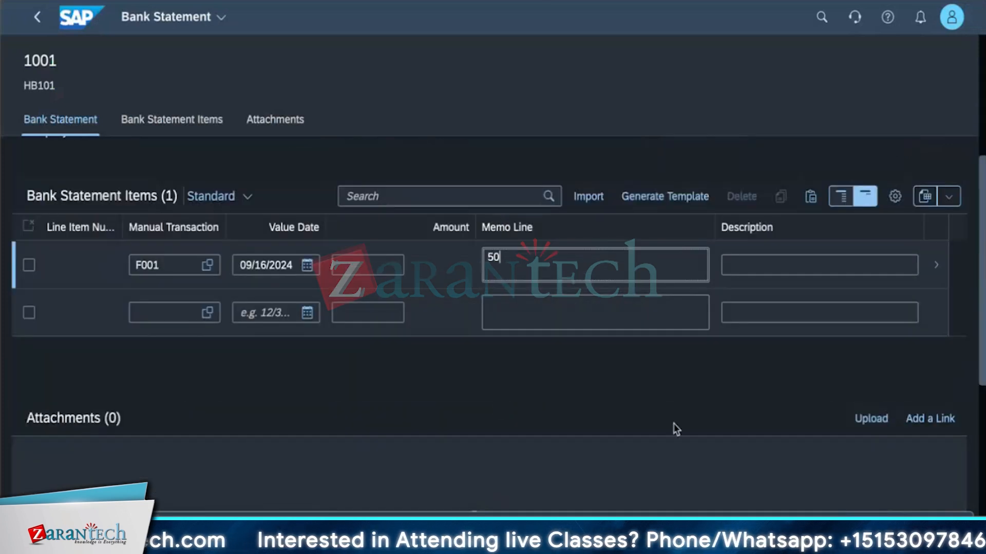
left_click(768, 264)
type("market1")
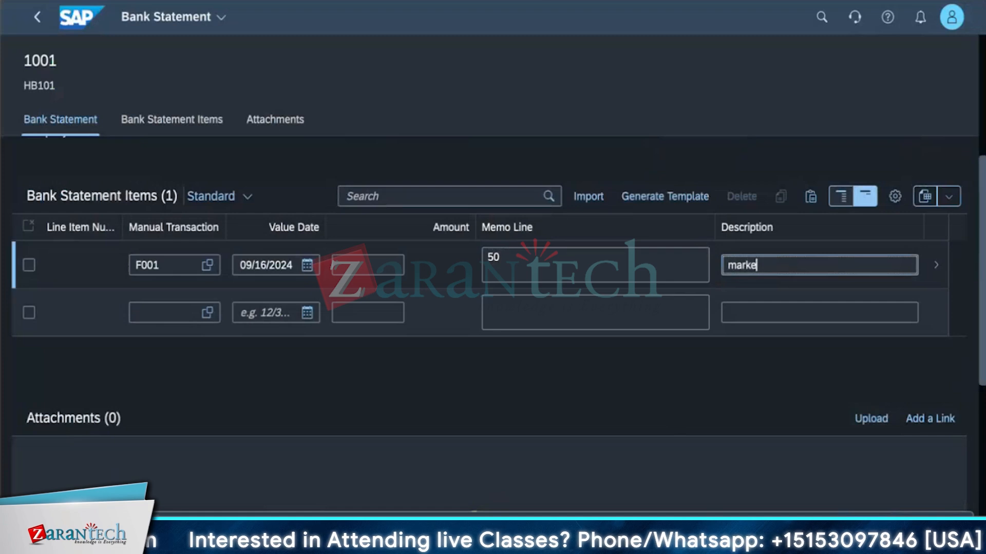
- Add a second statement item with manual transaction F001, value date 09/16/2024 and memo line 50
left_click(205, 315)
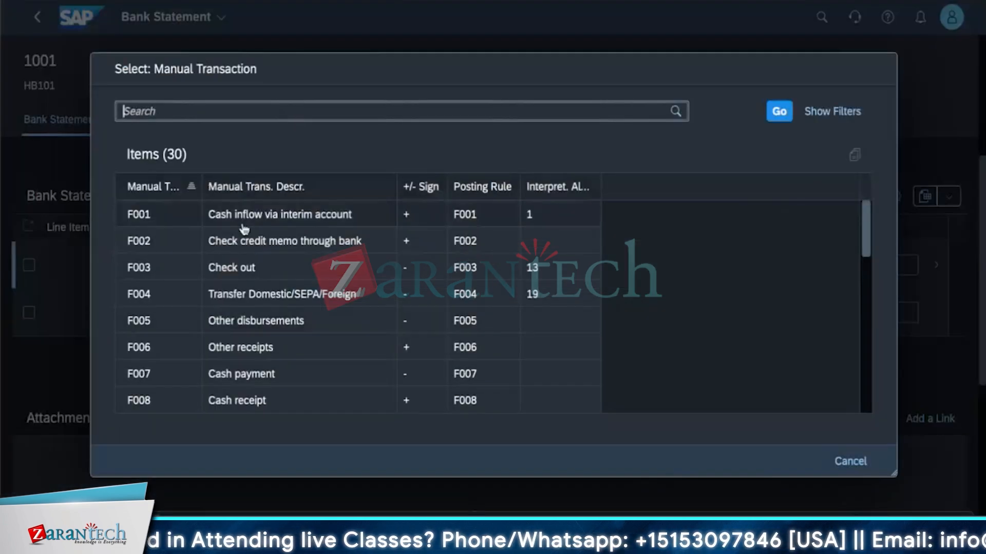
left_click(248, 219)
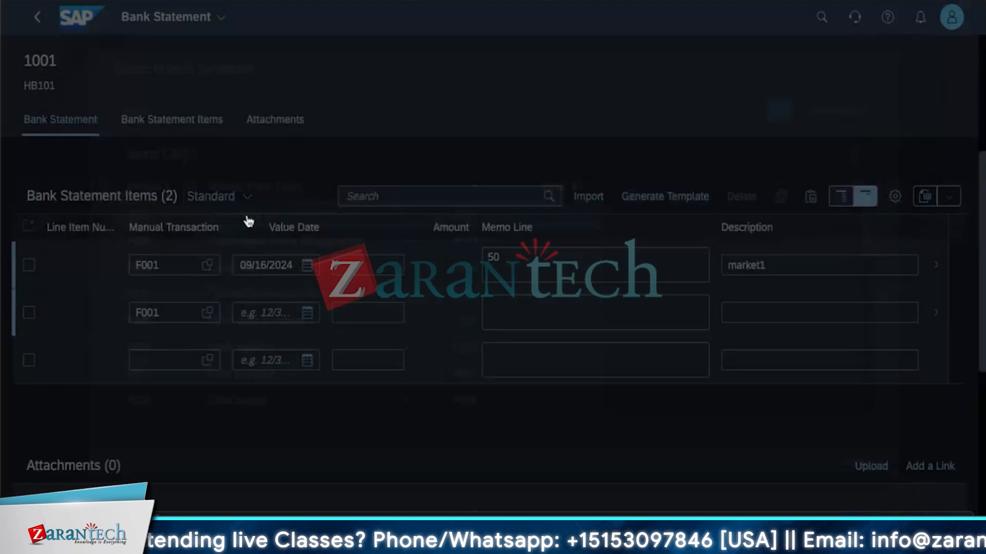
left_click(307, 312)
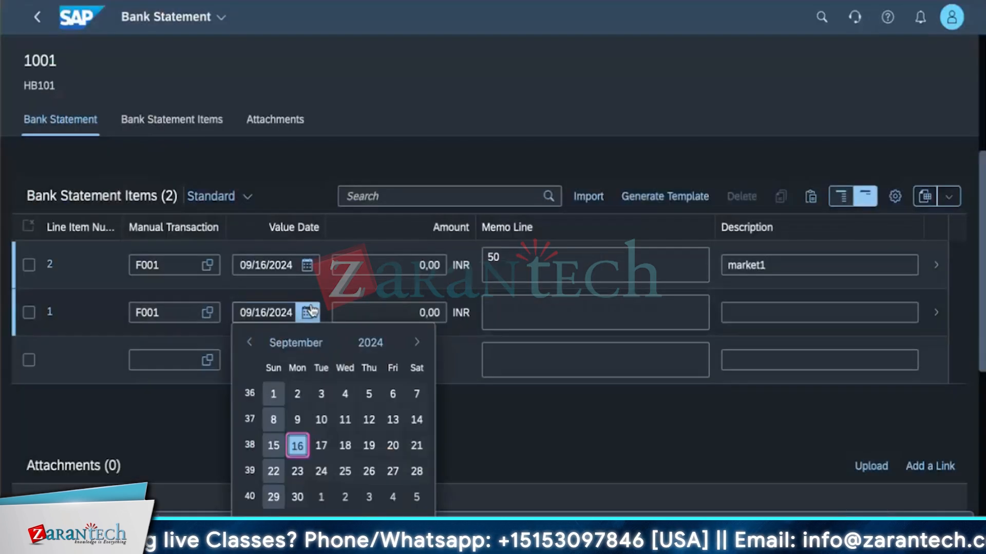
left_click(556, 429)
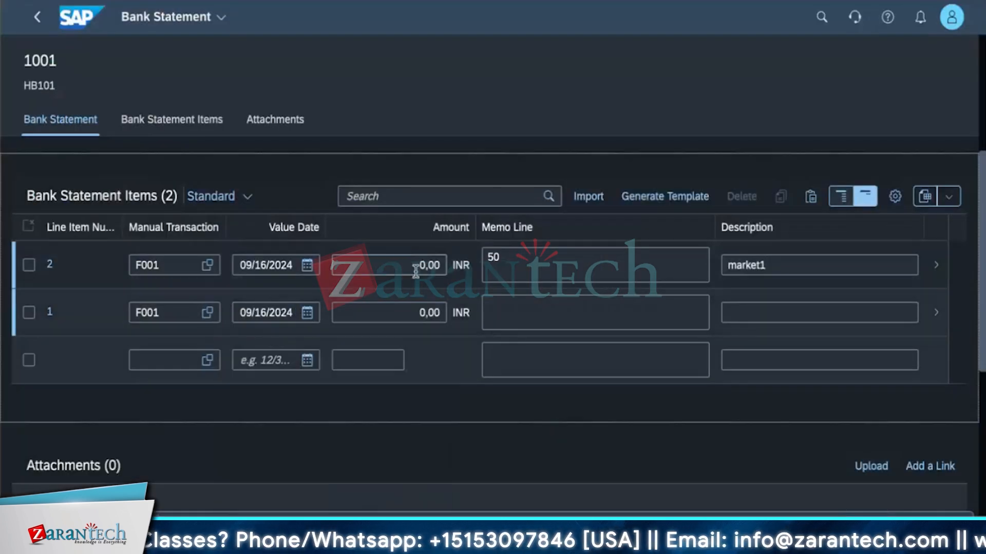
left_click(499, 307)
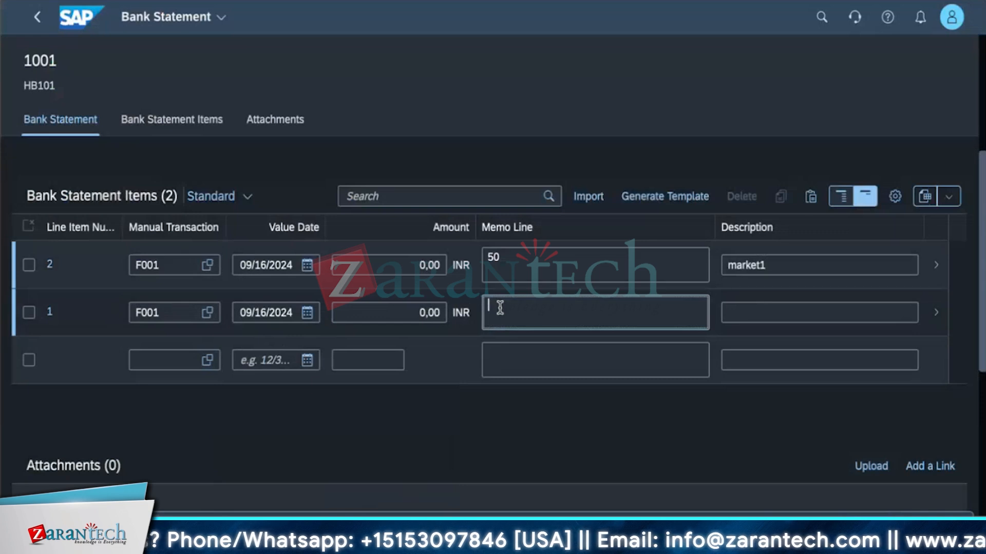
type("50")
- Set the amounts of both bank statement items to 50,00 INR
left_click(415, 266)
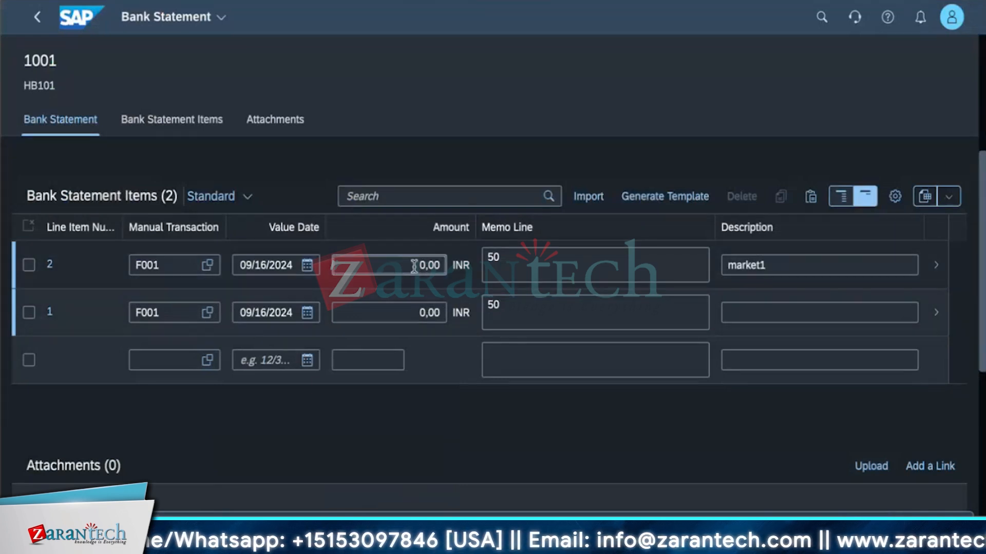
type("50")
left_click(411, 313)
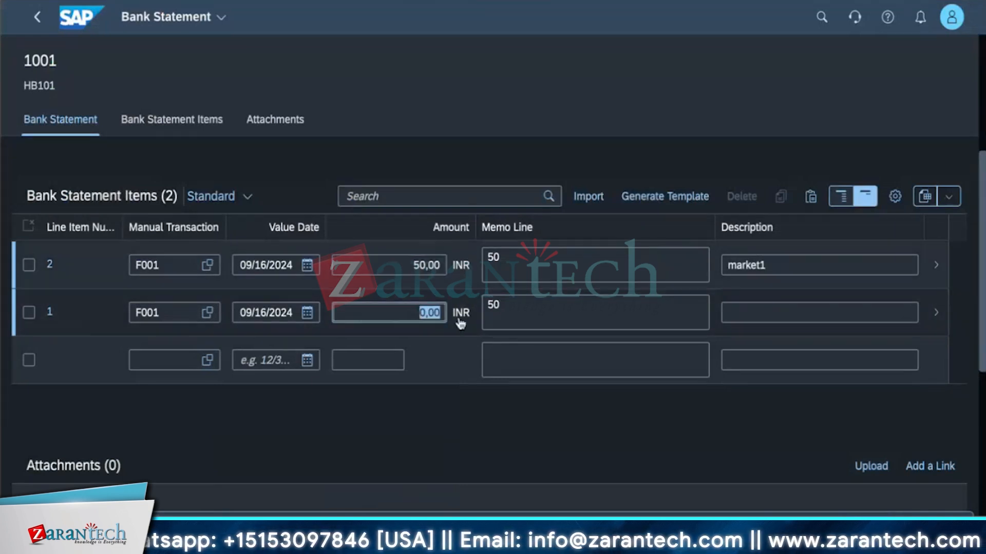
type("50")
left_click(541, 440)
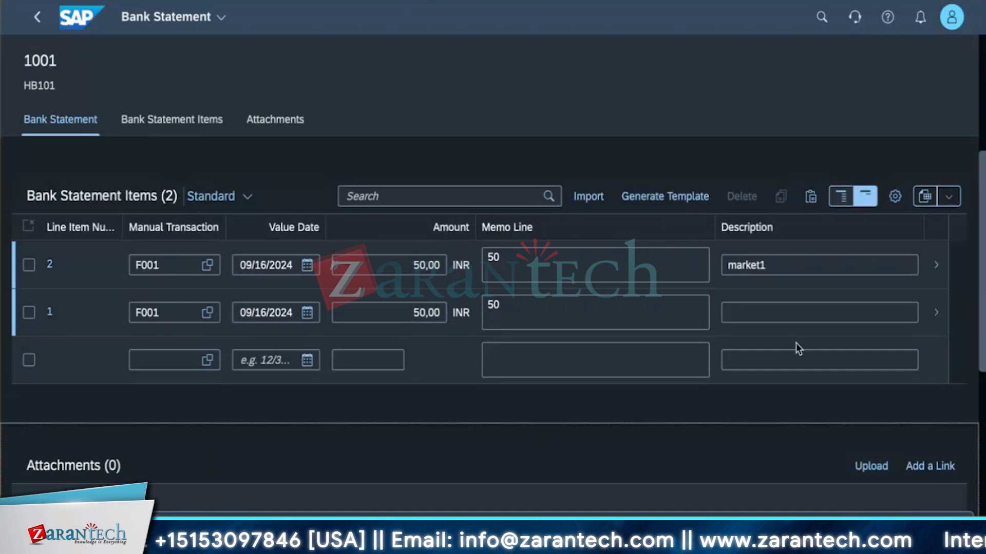
- Enter market2 as the second item's description, try to save the bank statement, and close the message list
left_click(796, 313)
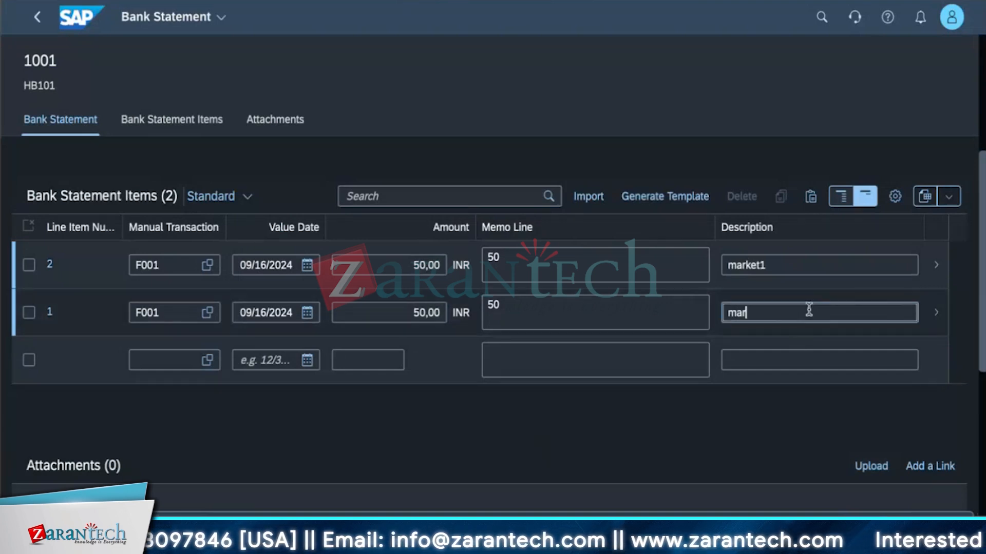
type("market2")
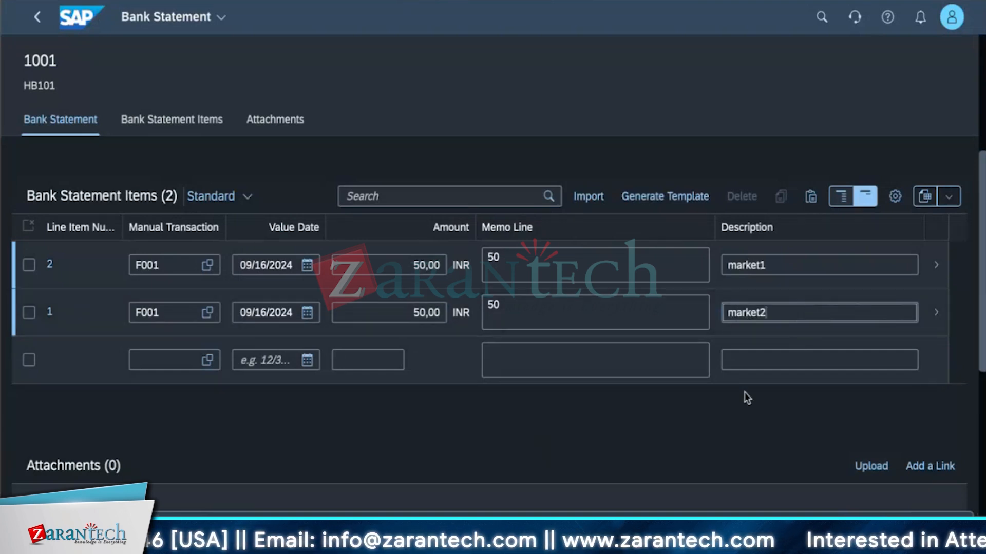
left_click(743, 398)
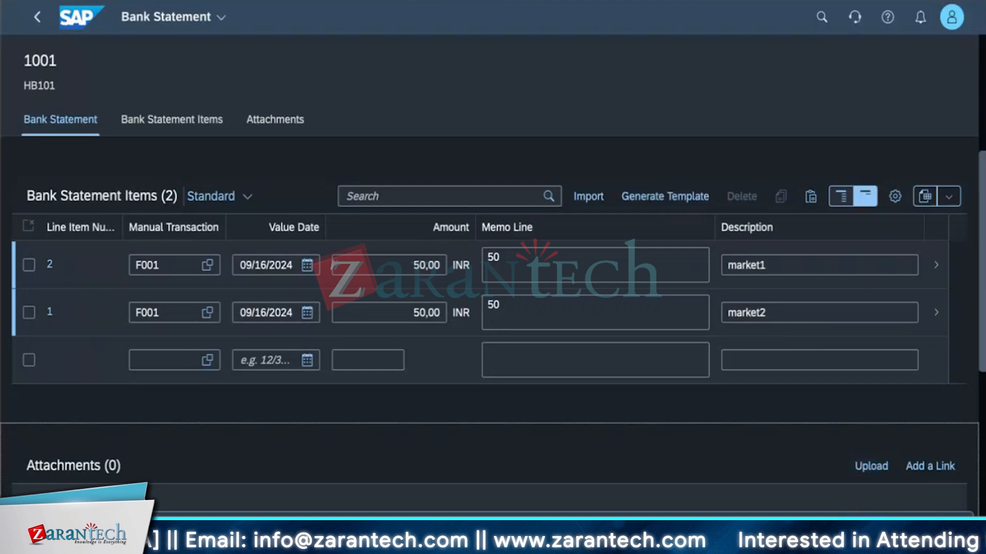
key("ctrl+s")
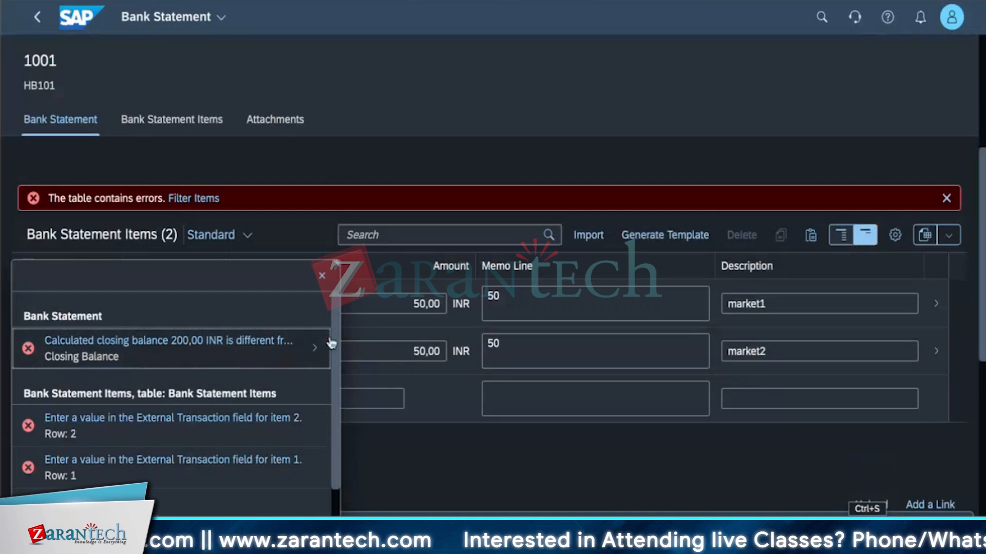
left_click(322, 277)
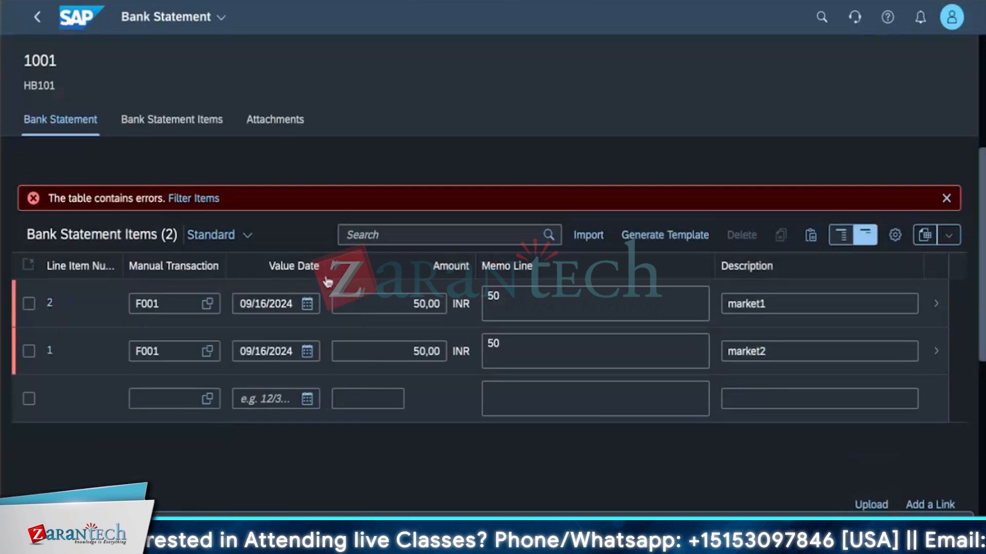
- Open the market1 statement item and set its external transaction to 115 of payment transaction type group 17BAI
left_click(935, 312)
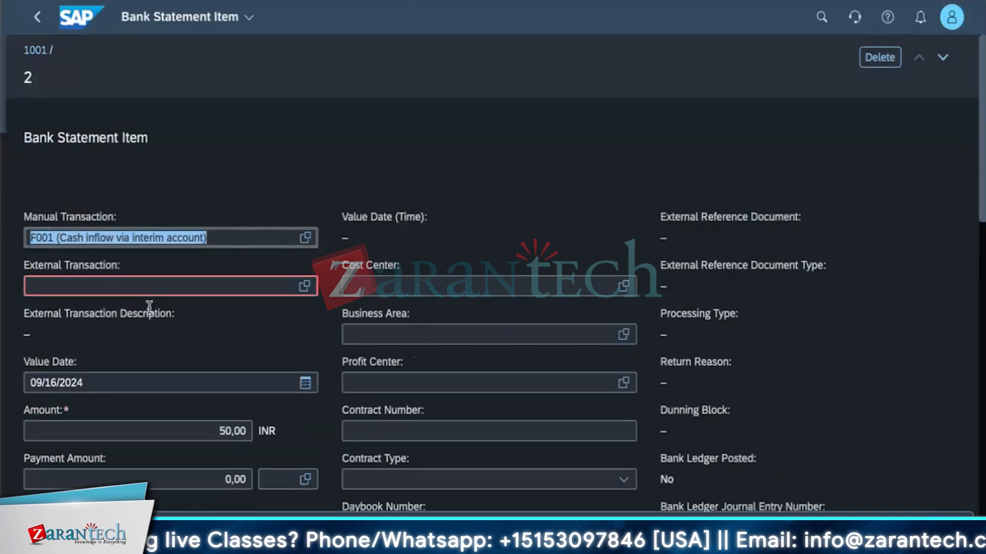
left_click(305, 286)
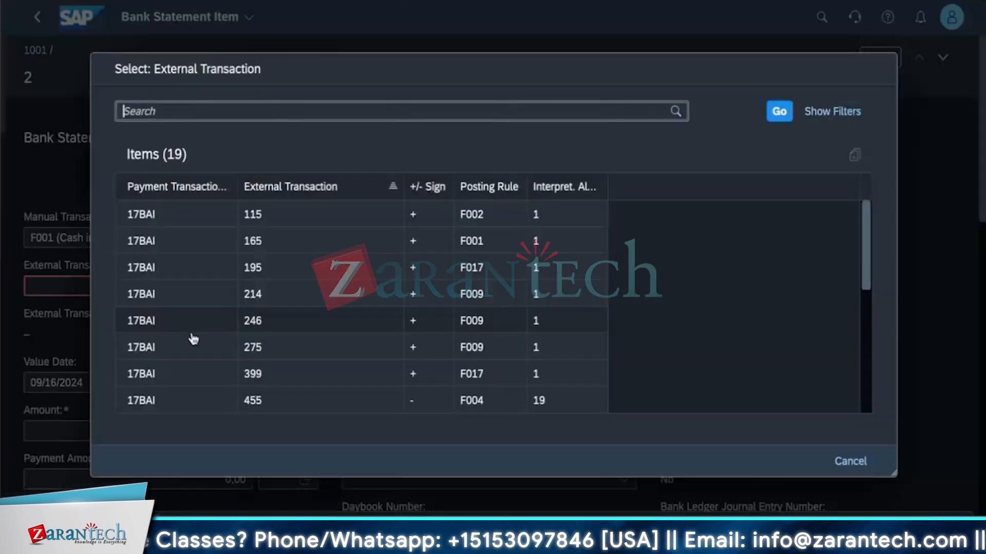
left_click(194, 221)
scroll(486, 403, "down", 10)
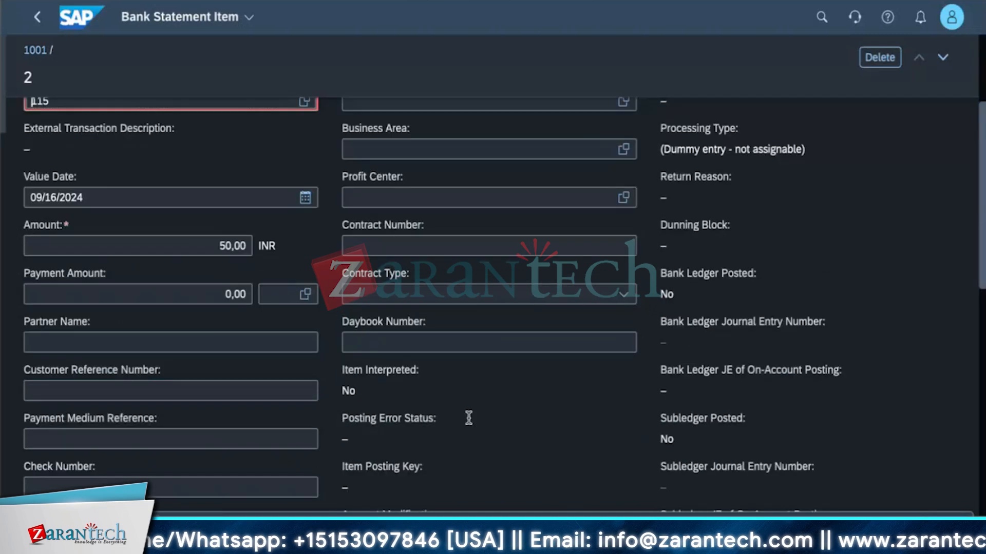
- Check the market1 item's fields and the list of available external transactions, and apply the item to return to the bank statement
scroll(466, 419, "down", 7)
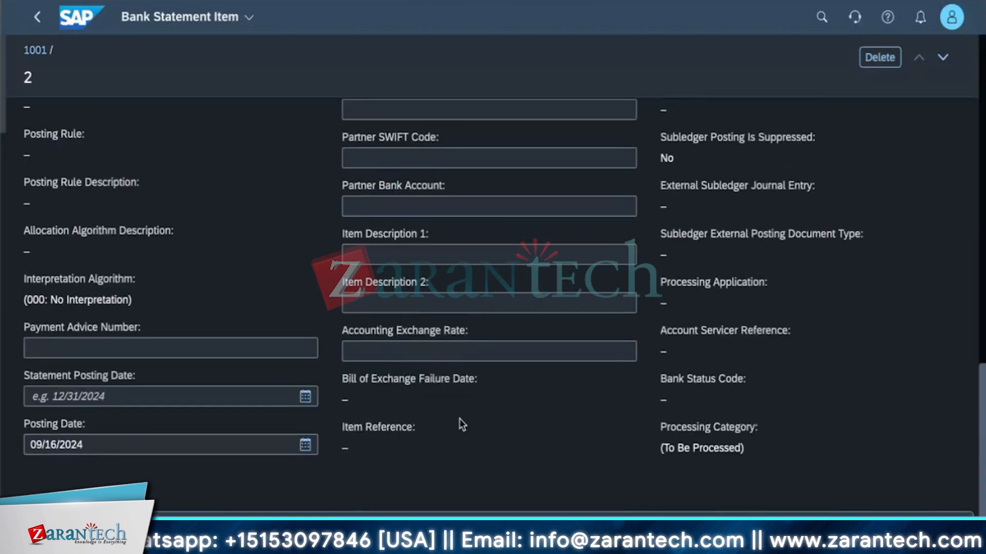
scroll(460, 426, "up", 5)
scroll(455, 424, "up", 10)
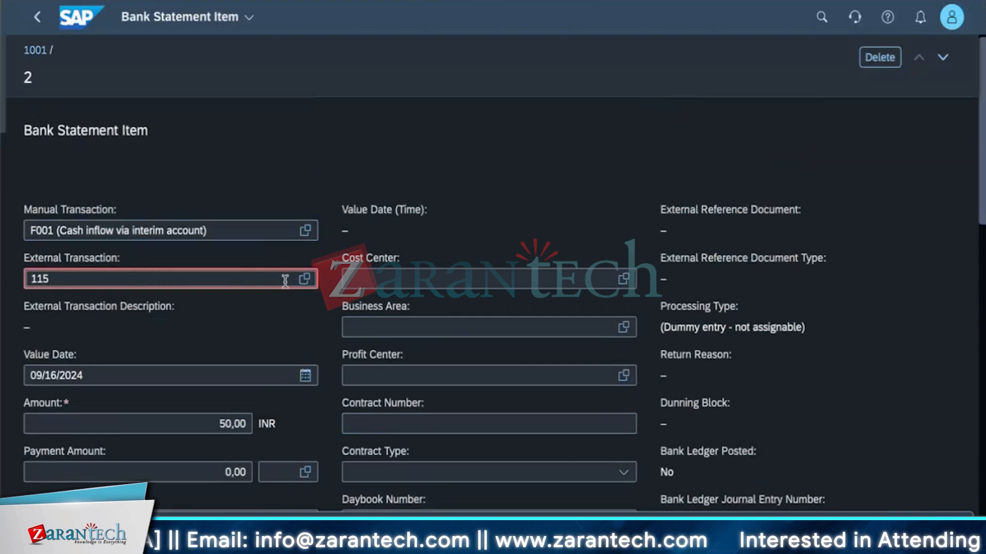
left_click(304, 279)
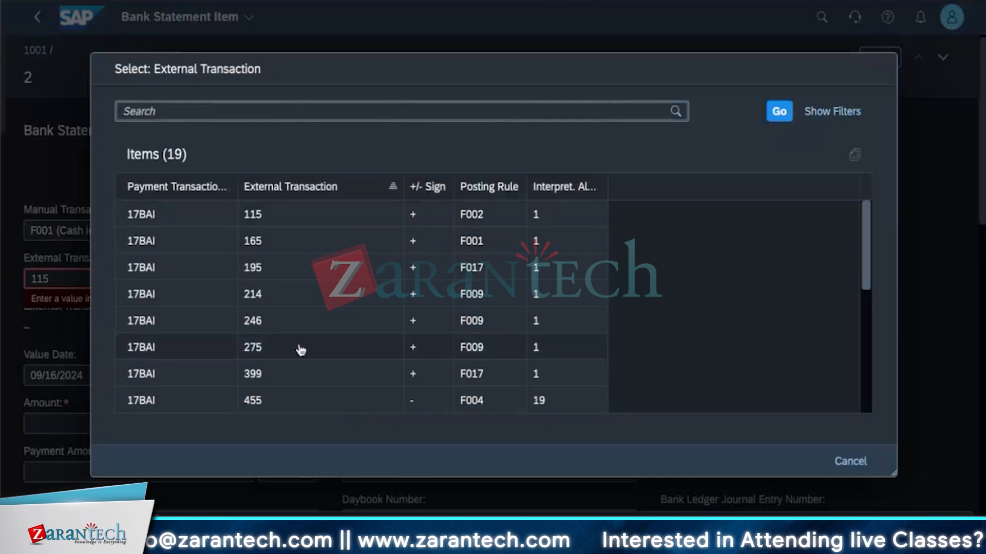
scroll(164, 377, "down", 3)
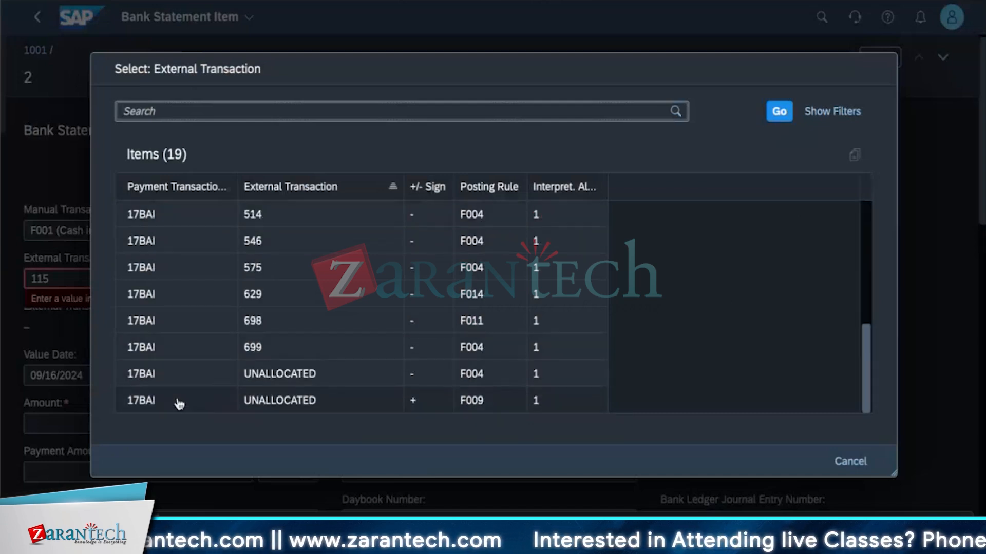
scroll(164, 370, "up", 3)
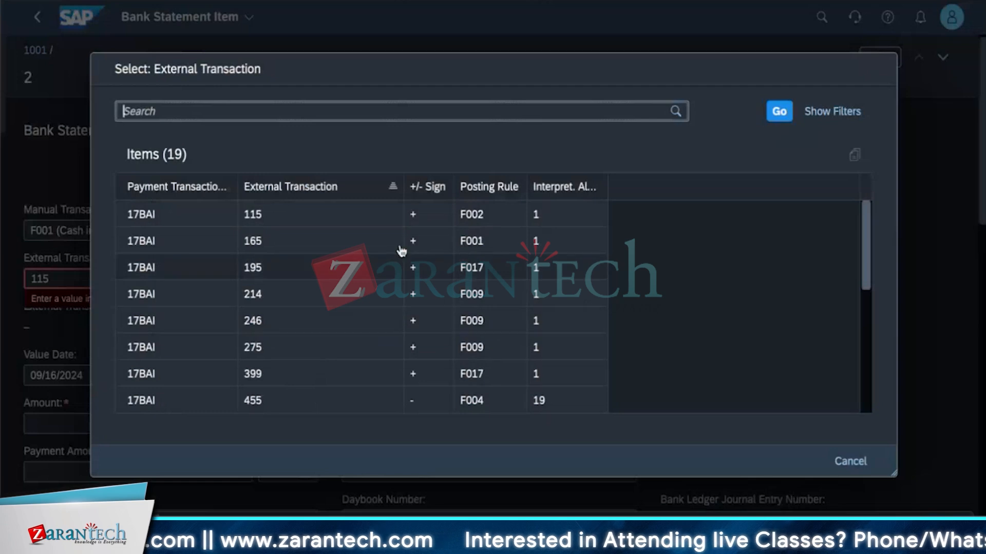
left_click(850, 460)
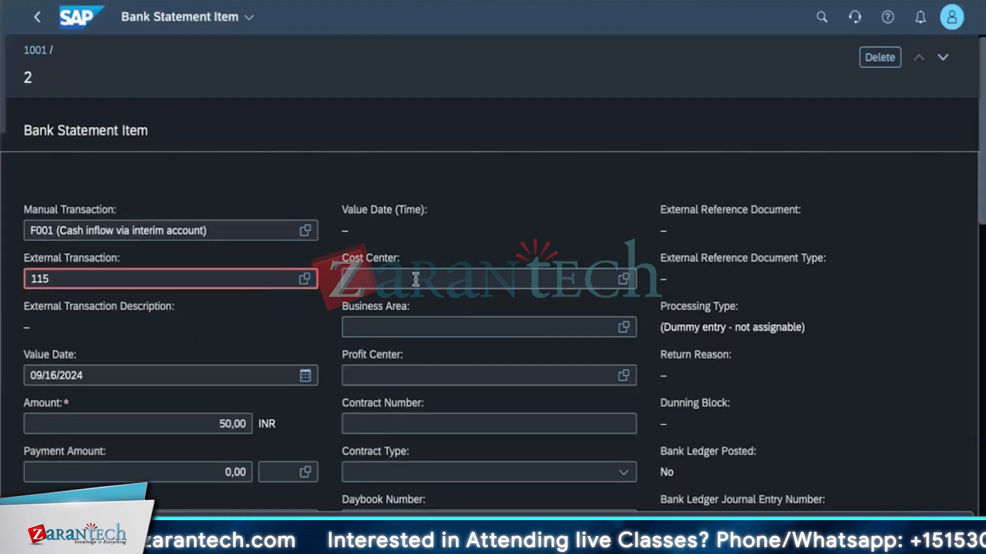
scroll(421, 456, "down", 2)
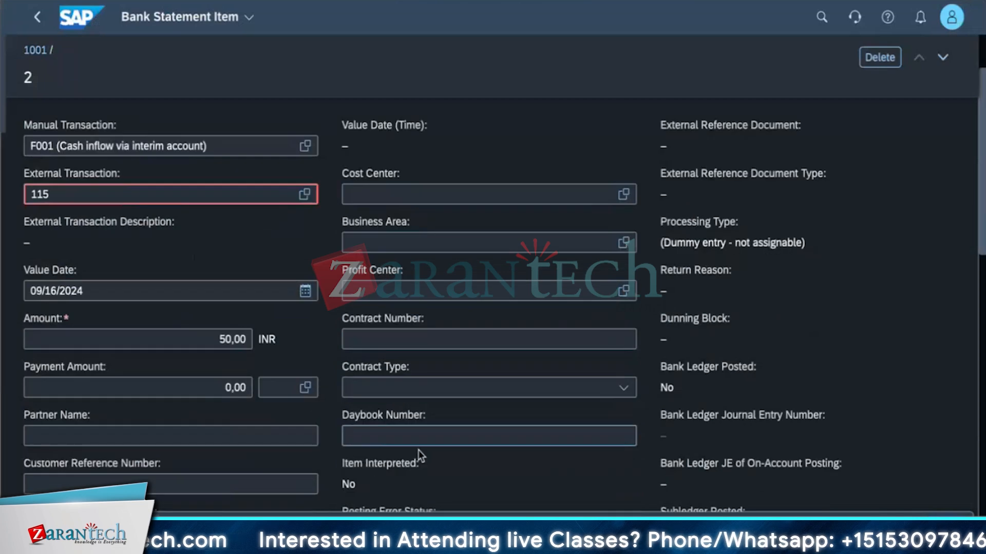
scroll(174, 459, "down", 2)
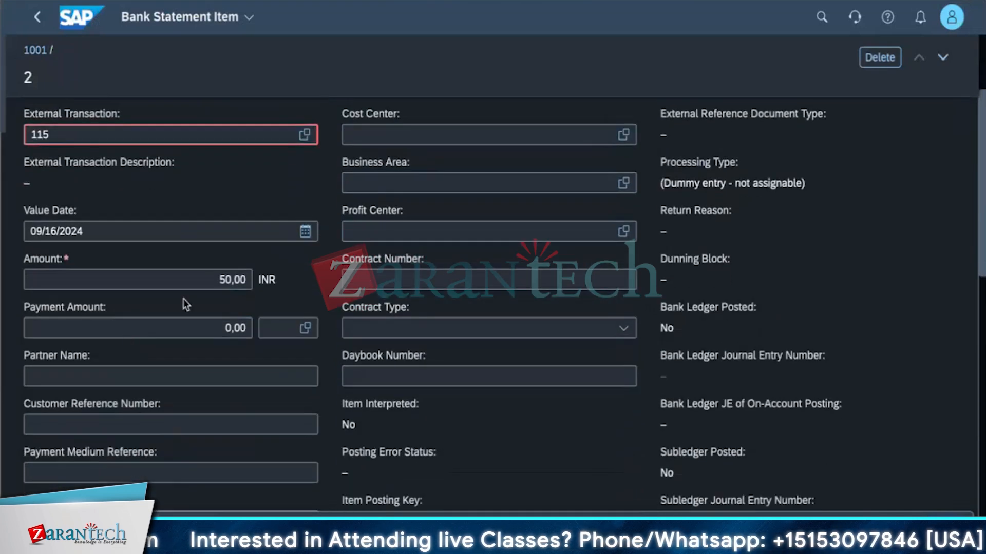
left_click(942, 530)
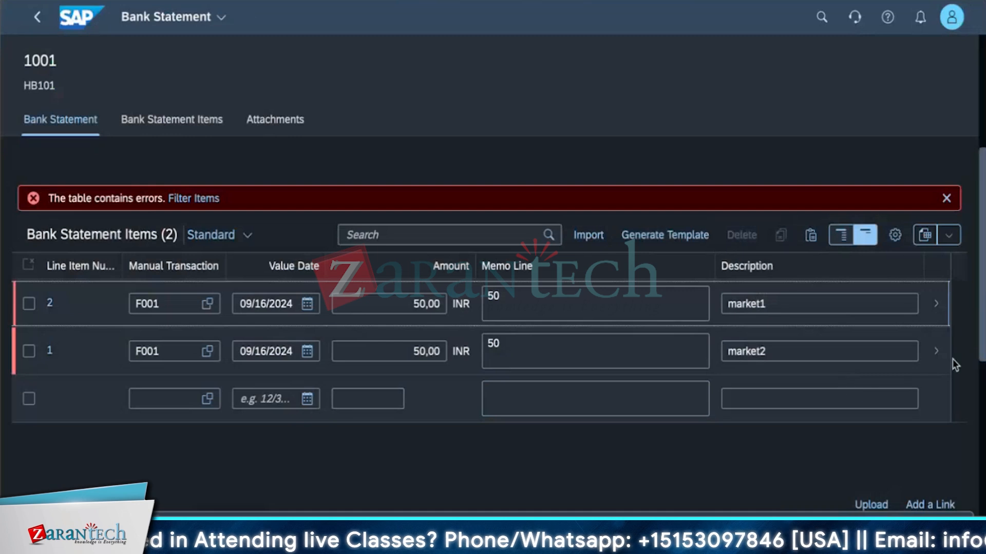
- Open the market2 statement item and set its external transaction to 115 of payment transaction type group 17BAI
left_click(937, 353)
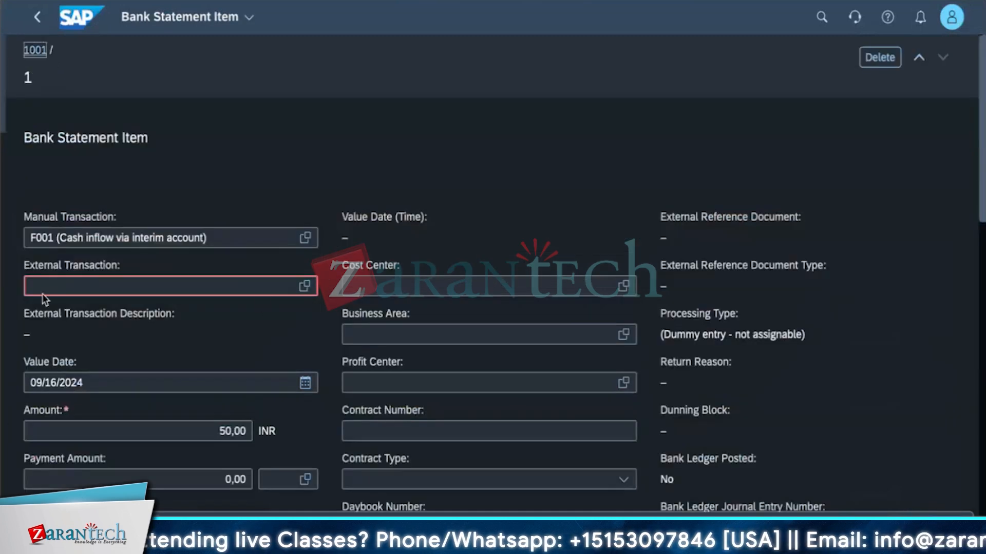
left_click(304, 285)
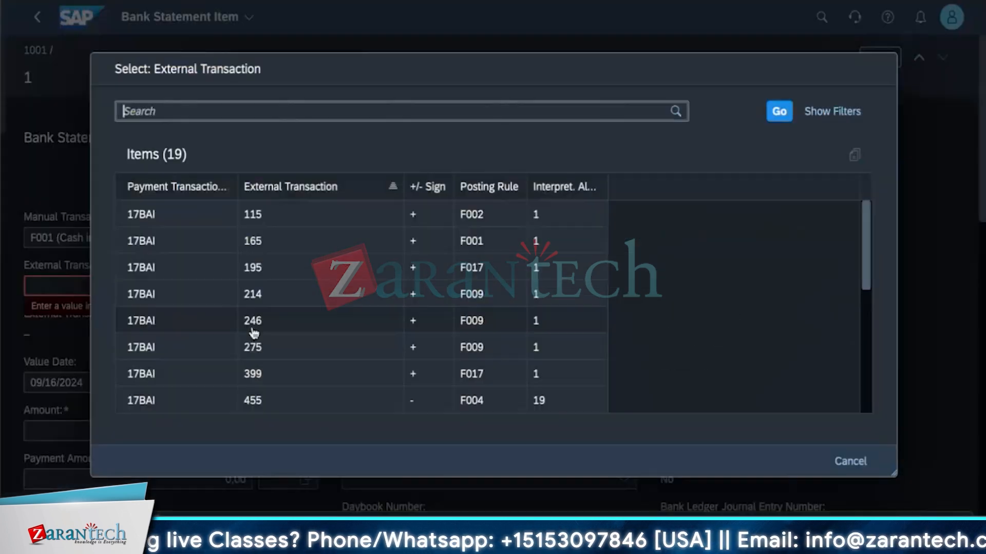
left_click(181, 222)
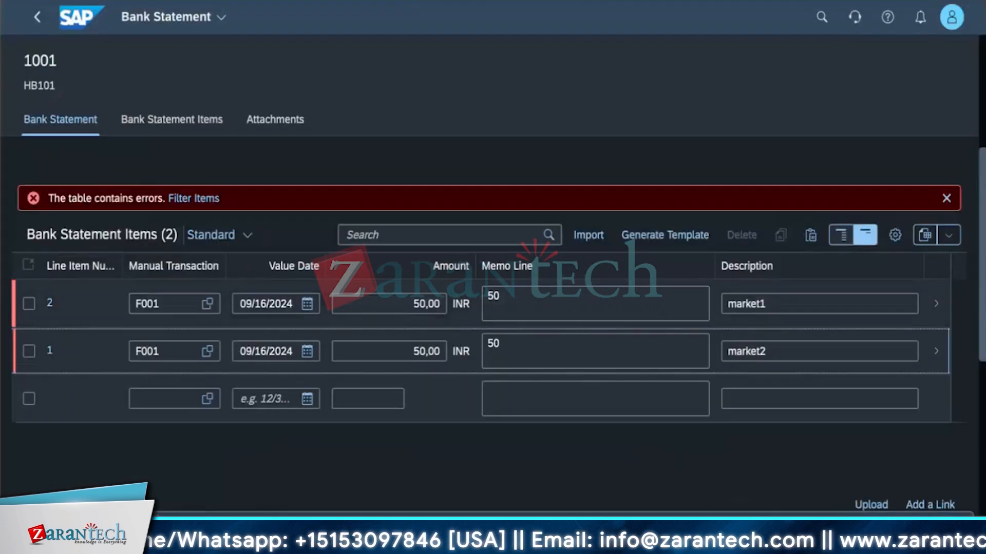
- Try to save the bank statement, read the message details for item 2, and close the message list
key("ctrl+s")
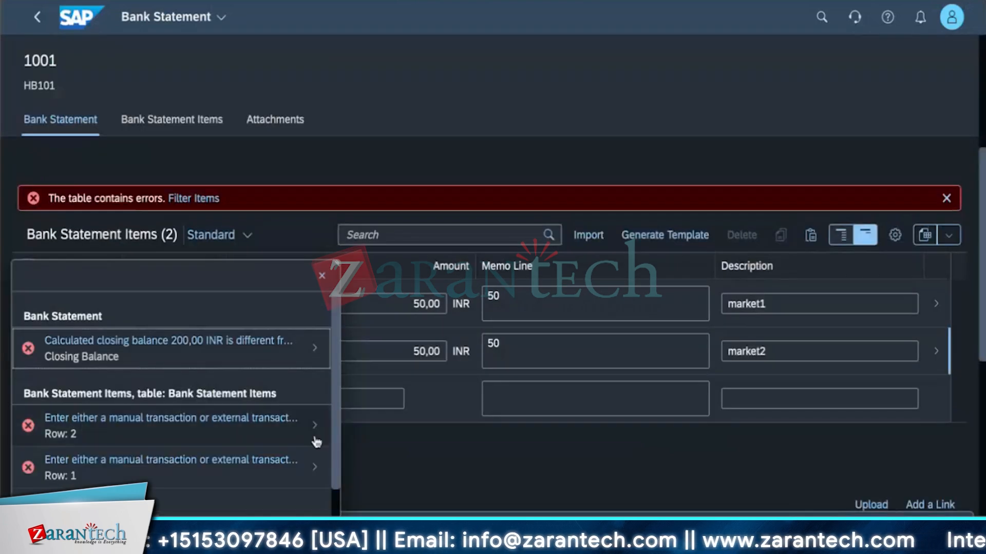
left_click(317, 425)
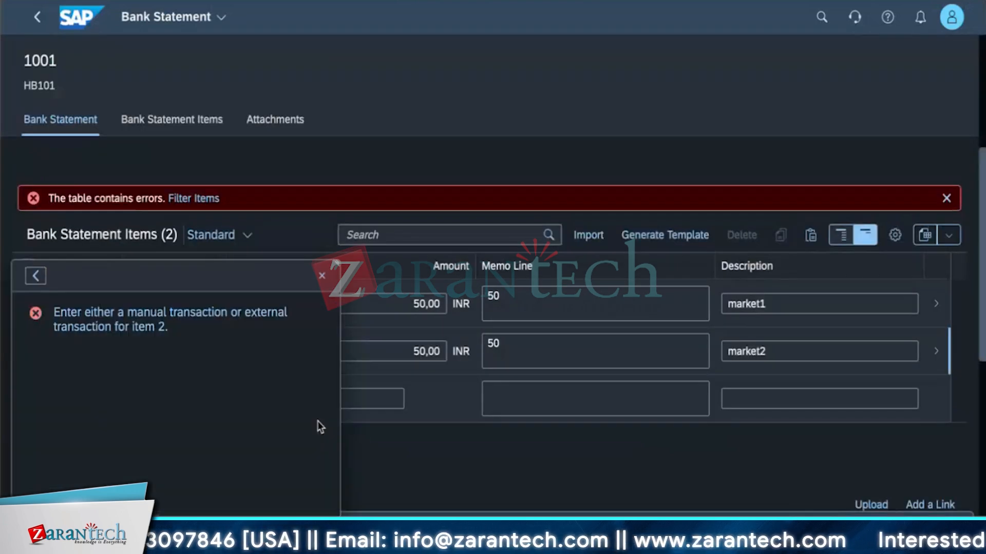
left_click(323, 277)
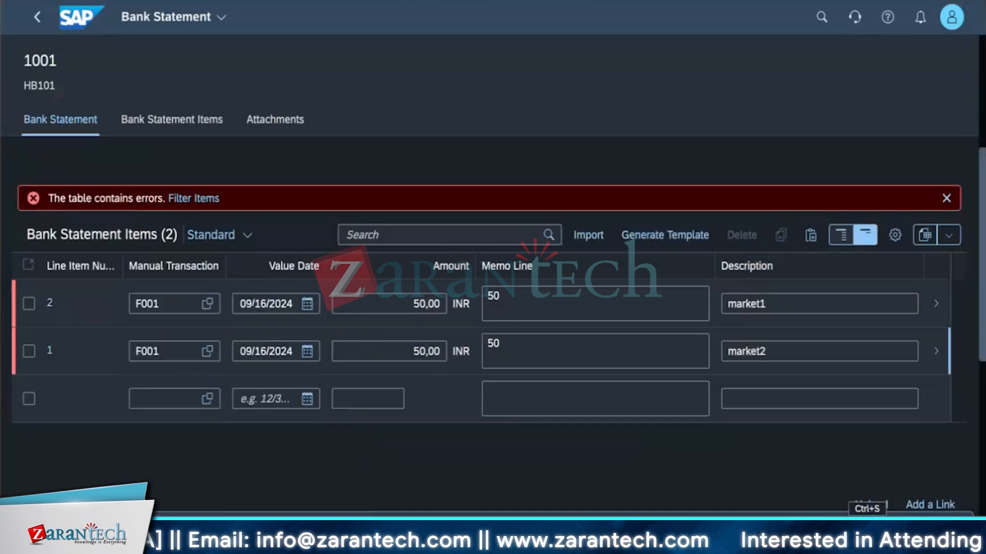
- Reopen the market1 statement item and examine the available manual transactions and all of the item's fields
left_click(932, 309)
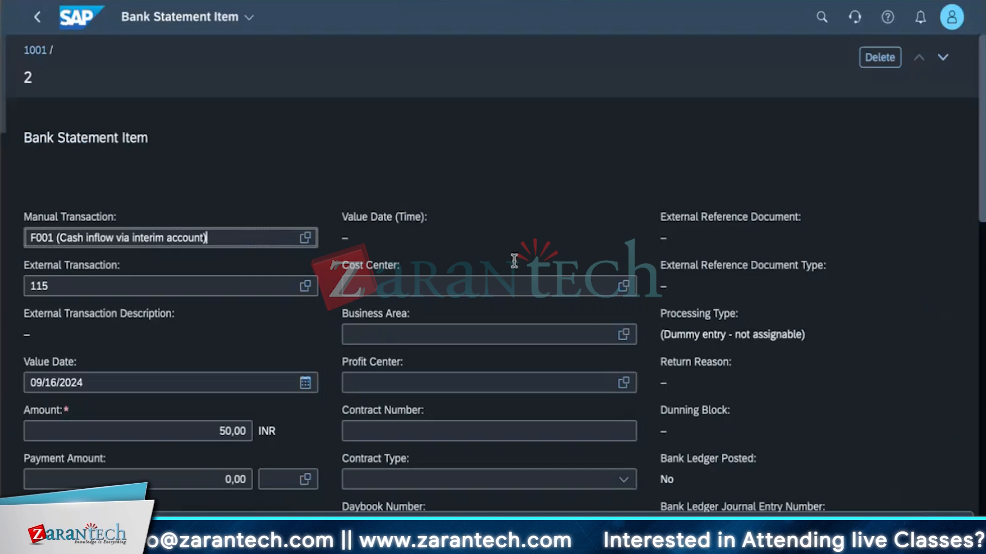
left_click(305, 238)
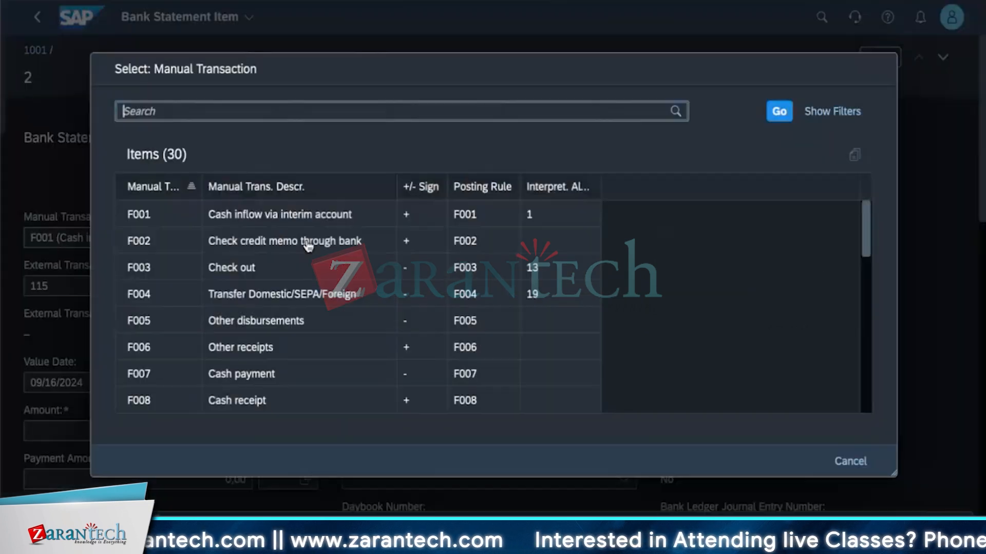
left_click(848, 460)
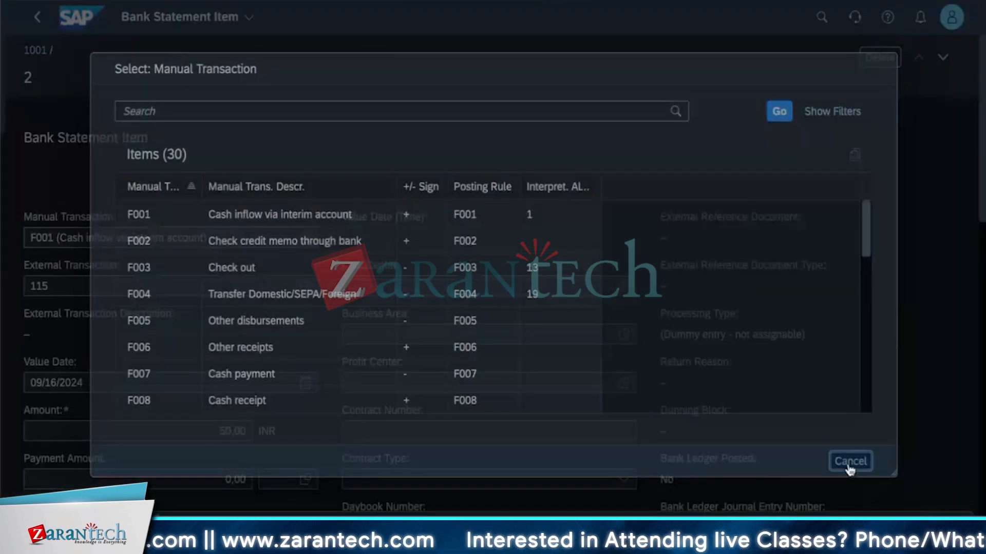
scroll(208, 452, "down", 2)
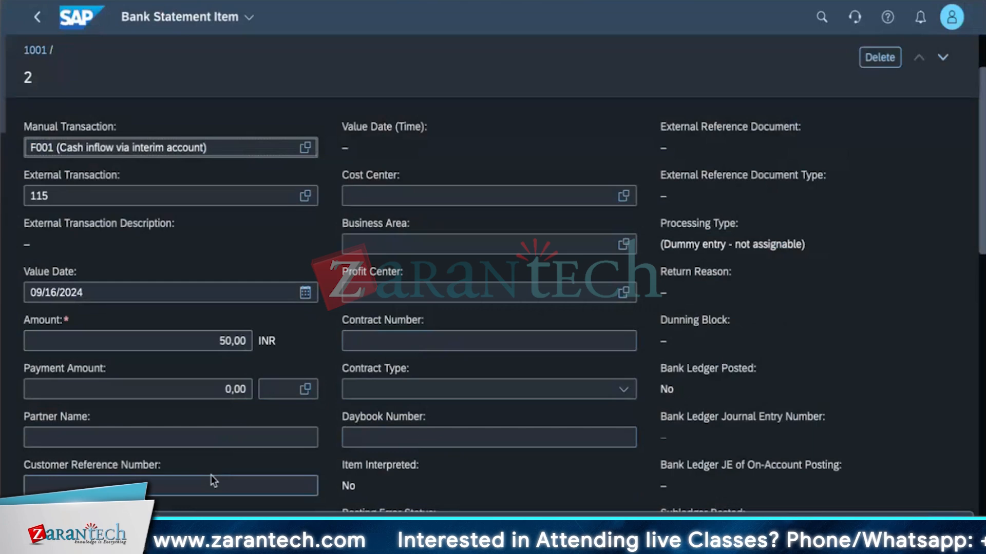
scroll(213, 481, "down", 15)
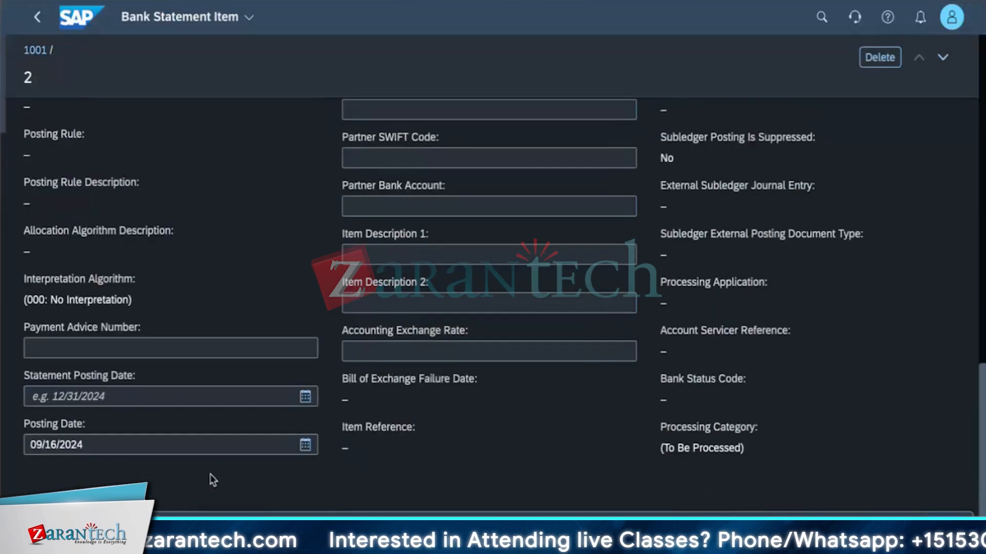
scroll(212, 477, "up", 3)
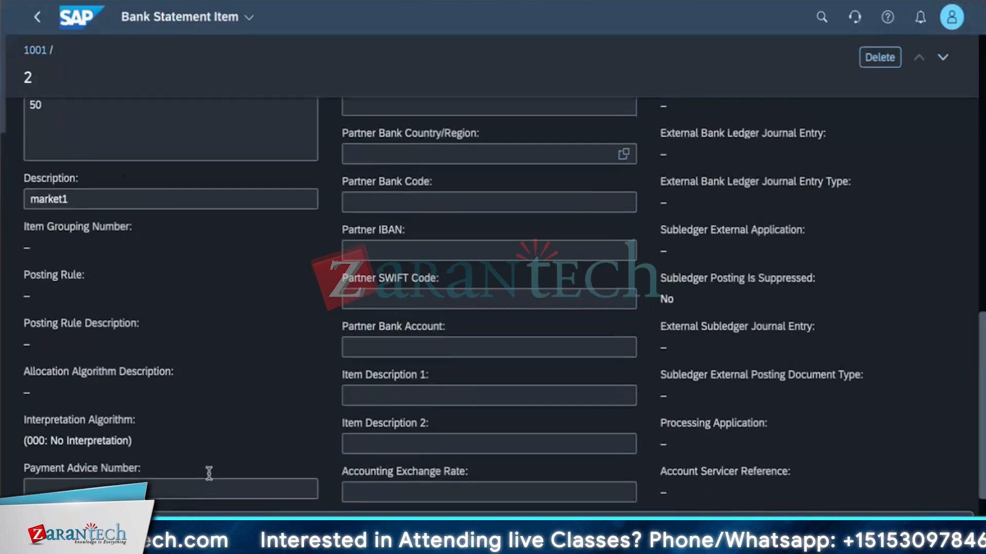
scroll(209, 473, "up", 15)
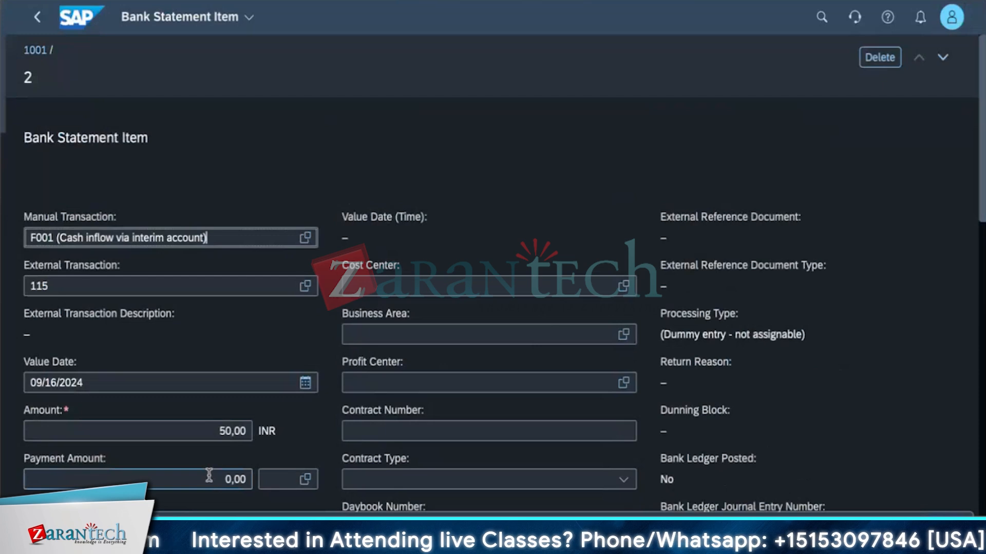
scroll(210, 475, "down", 10)
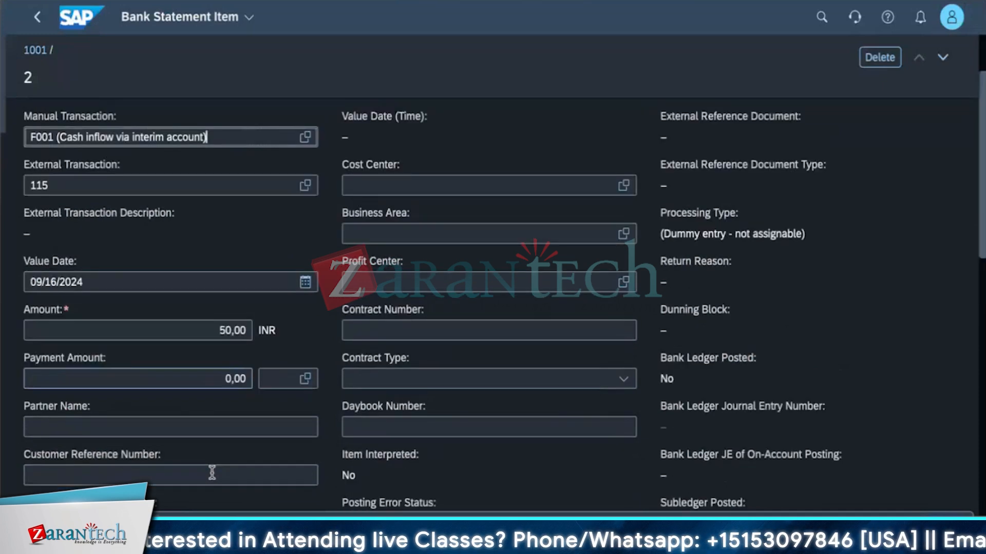
scroll(210, 474, "down", 3)
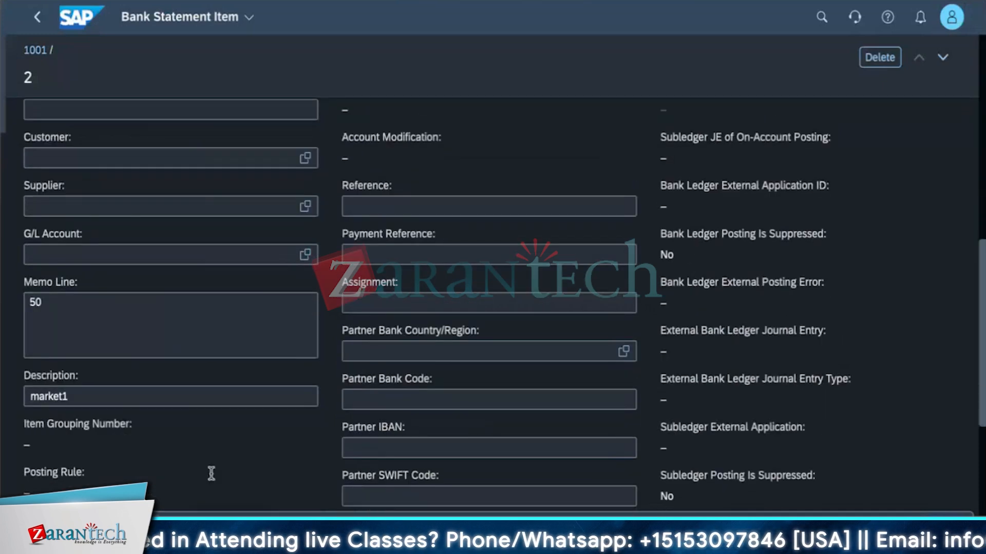
scroll(211, 474, "up", 7)
scroll(211, 473, "up", 3)
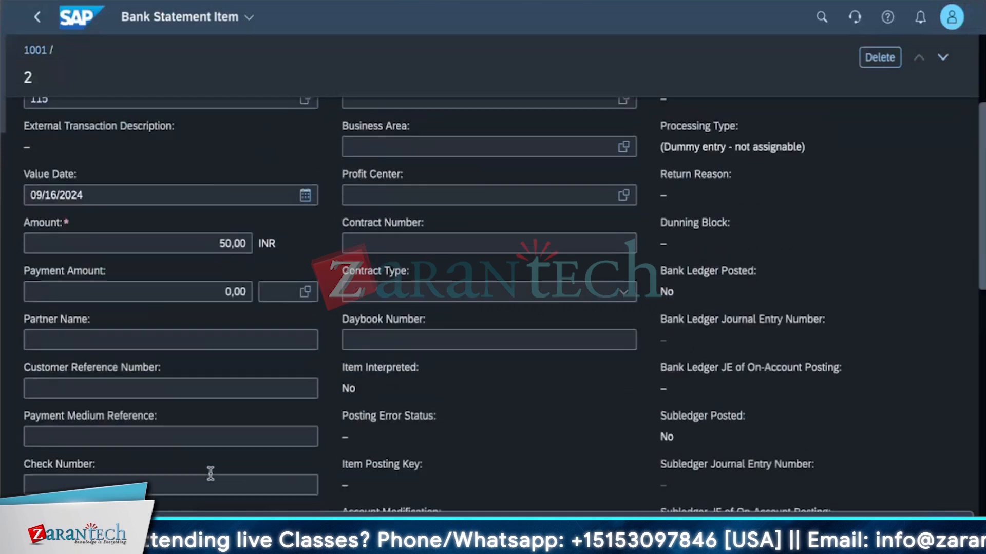
scroll(886, 455, "up", 4)
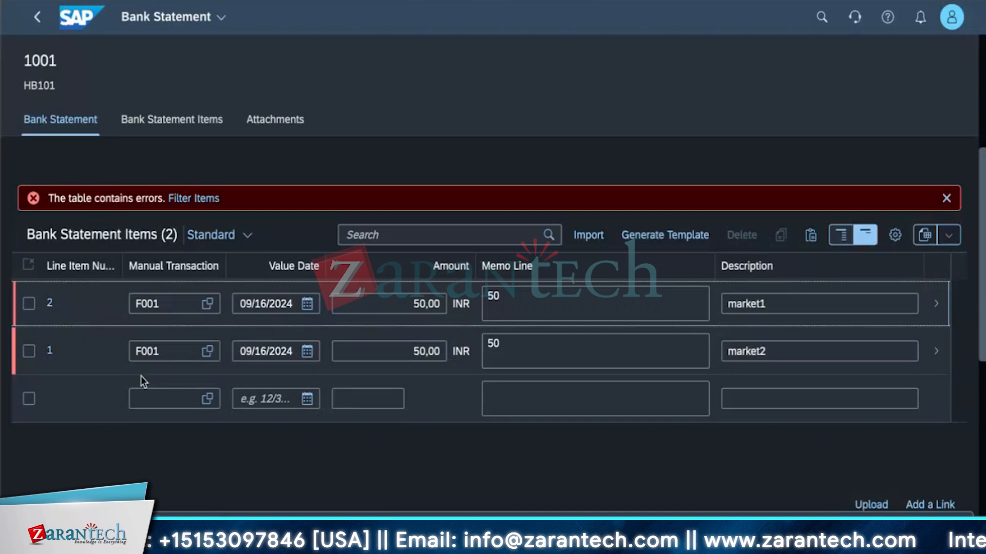
- Delete the bank statement item described as market2 from the items table
left_click(29, 352)
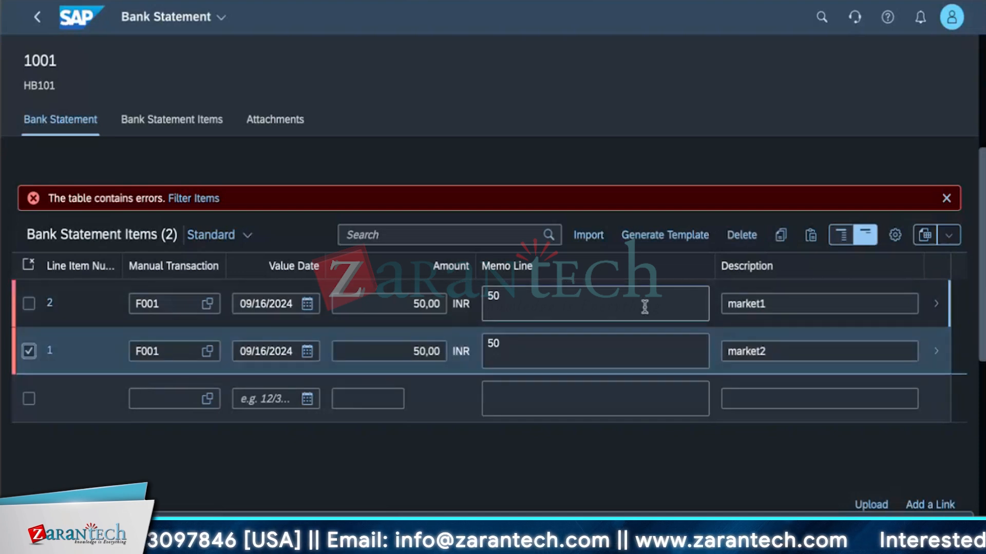
left_click(742, 235)
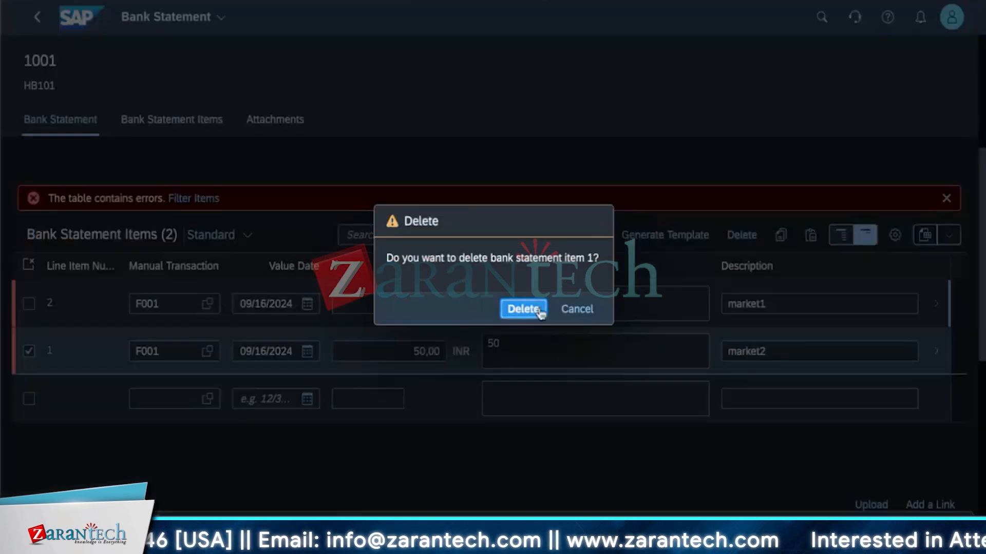
left_click(538, 310)
- Clear the market1 item's amount to zero and save the bank statement
left_click(414, 353)
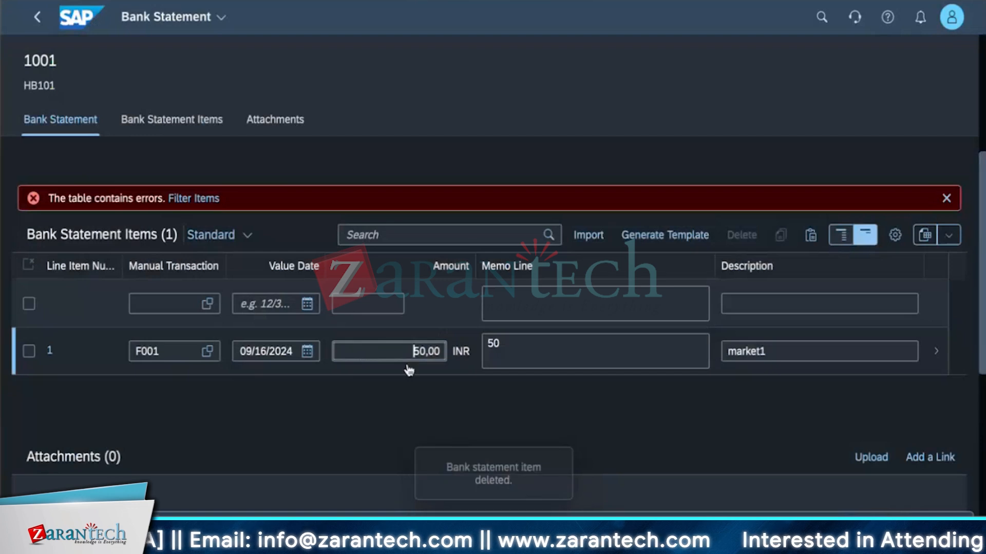
key("Right")
key("Right")
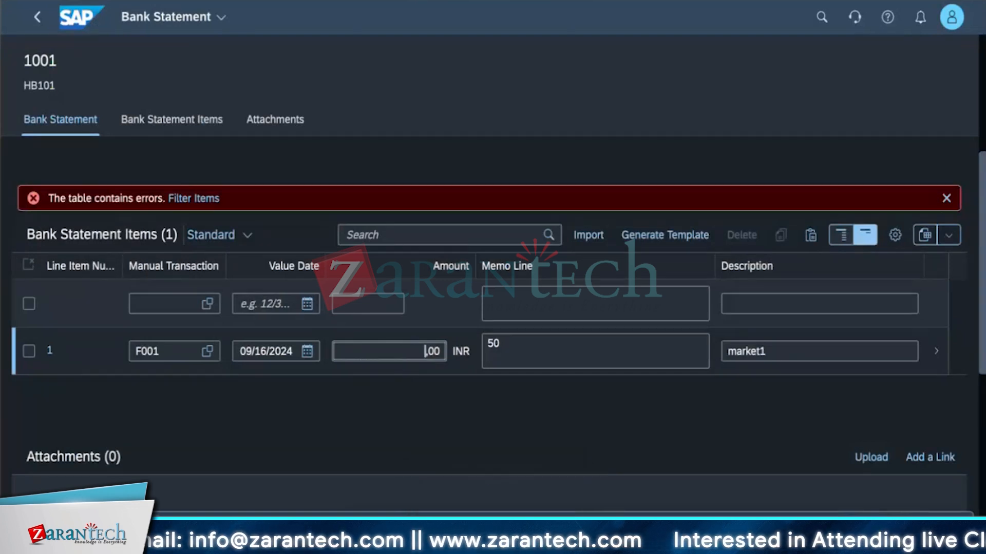
left_click(816, 377)
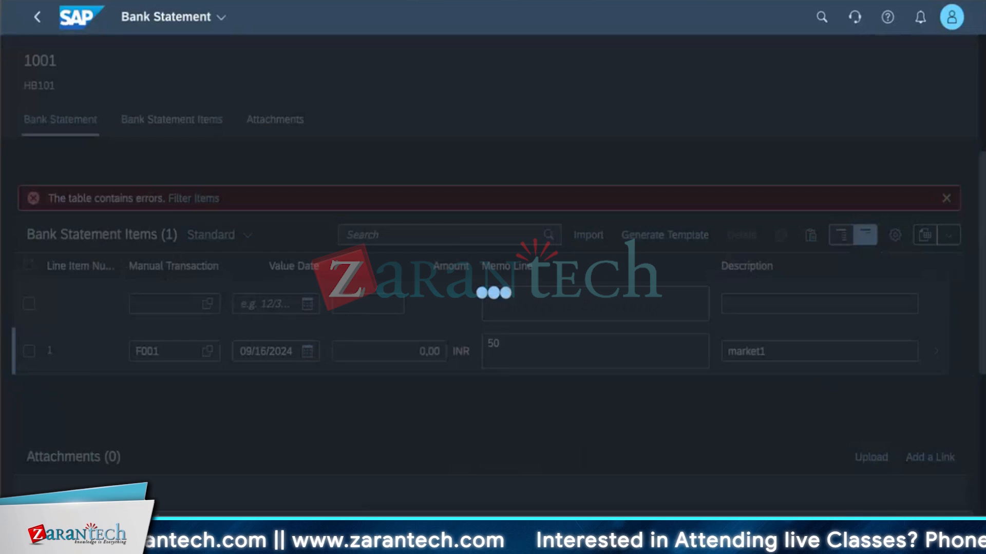
key("ctrl+s")
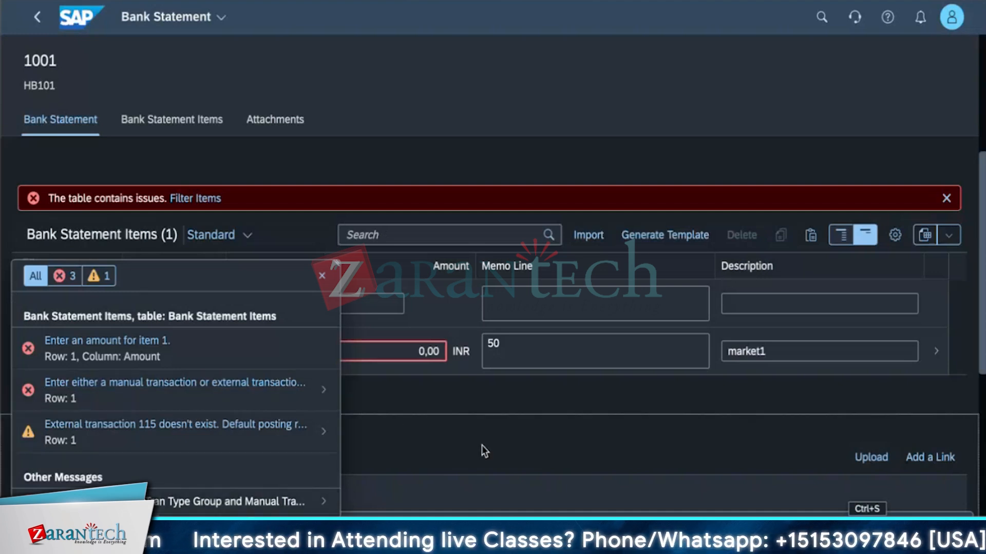
- Set the market1 item's amount to 100 INR, save the bank statement and dismiss the messages
left_click(322, 277)
left_click(403, 354)
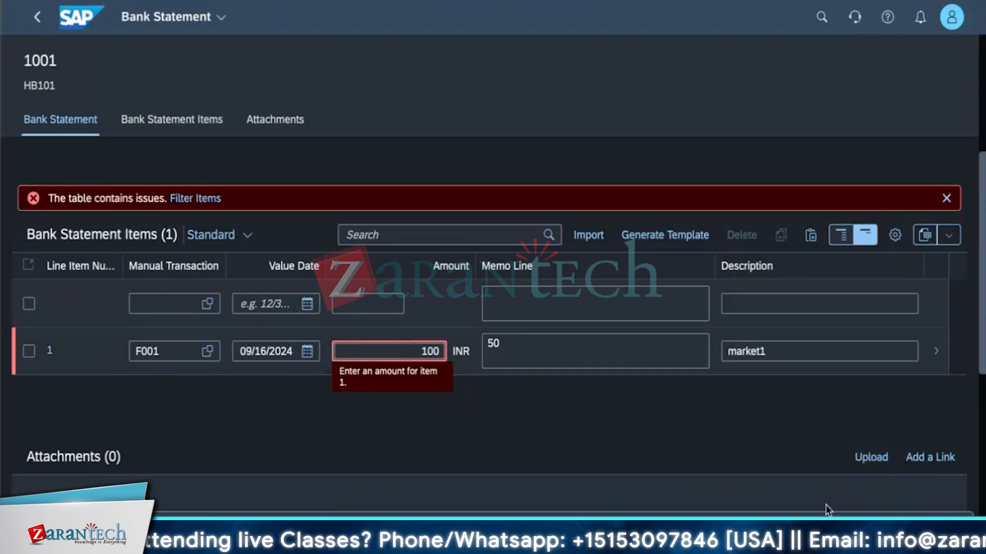
key("ctrl+s")
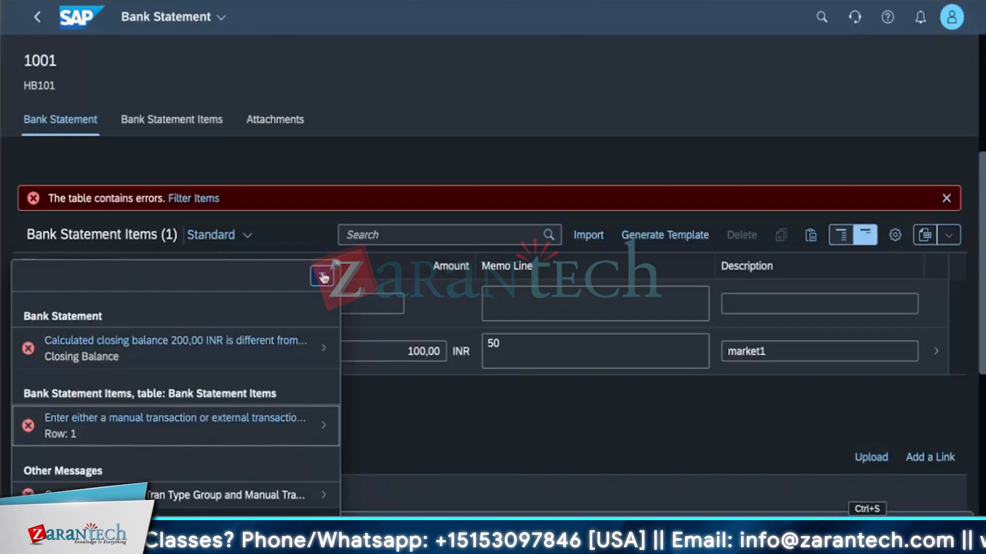
left_click(323, 278)
- Check the statement's opening and closing balances, set the market1 item's amount to 200 INR and save
scroll(766, 400, "up", 6)
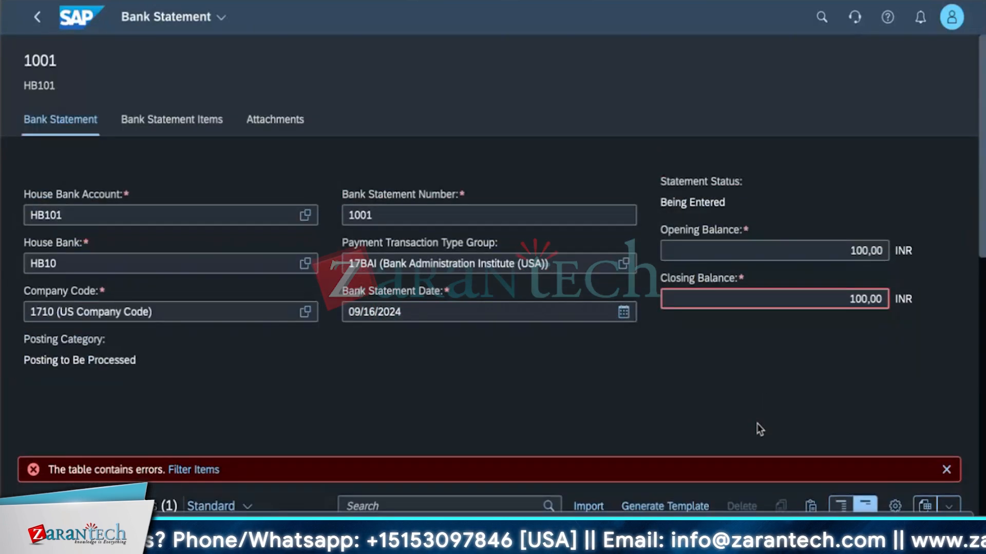
scroll(758, 429, "down", 2)
scroll(757, 430, "up", 2)
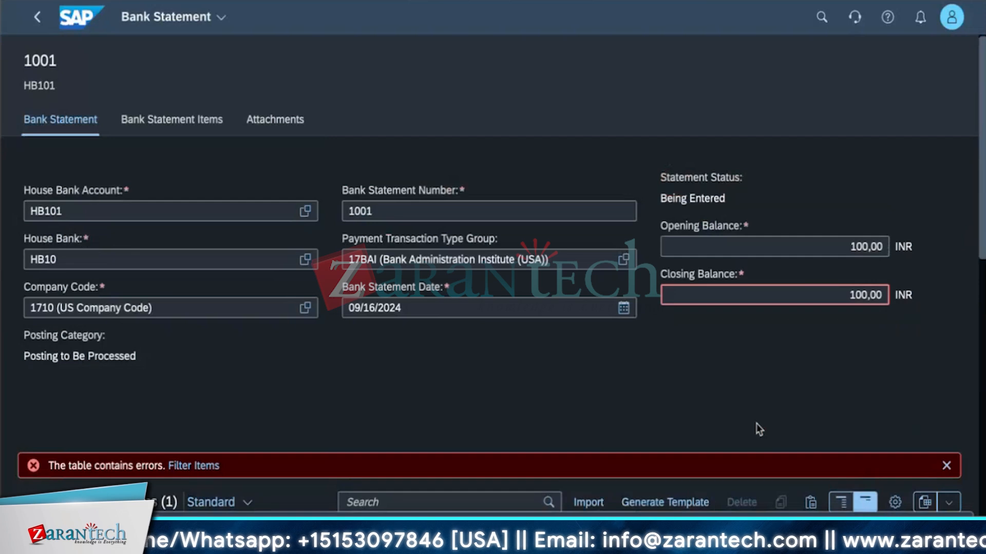
scroll(756, 423, "down", 4)
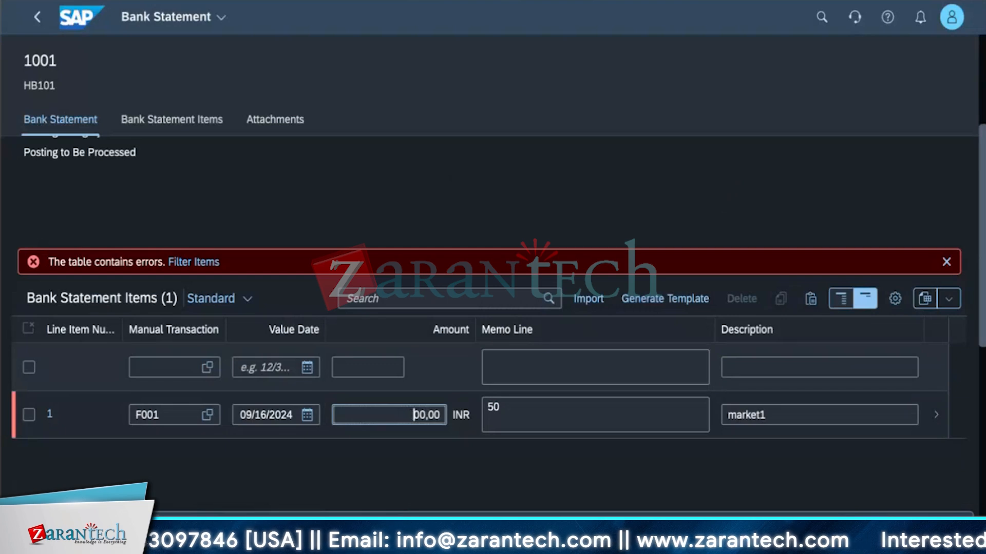
key("Right")
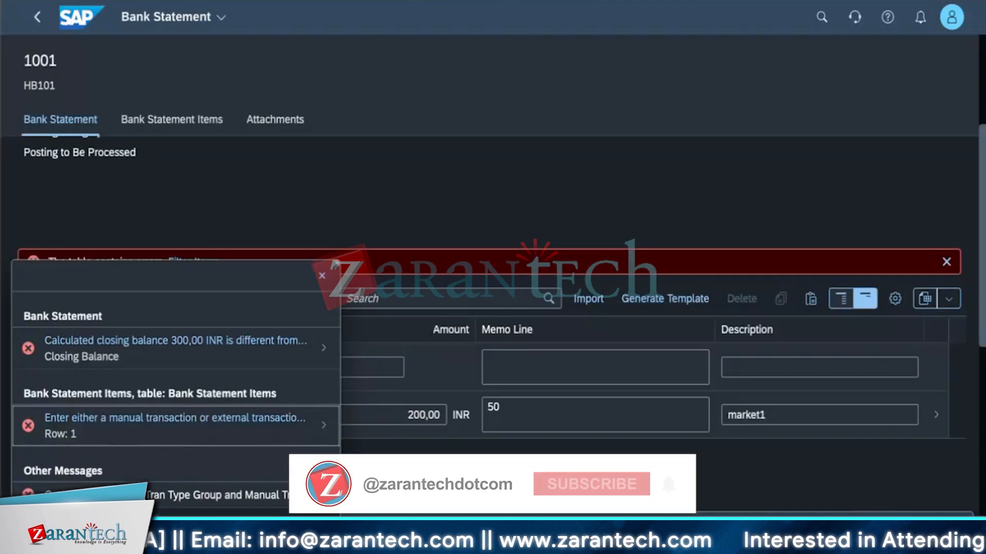
left_click(324, 277)
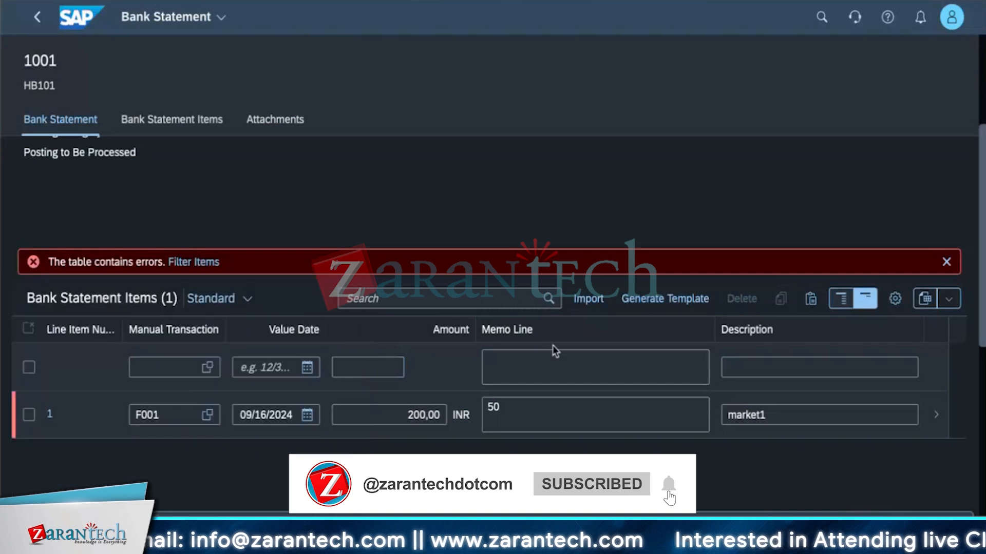
- Empty the amount of the market1 item in the bank statement items table
scroll(553, 351, "up", 4)
scroll(557, 366, "down", 5)
scroll(553, 361, "down", 3)
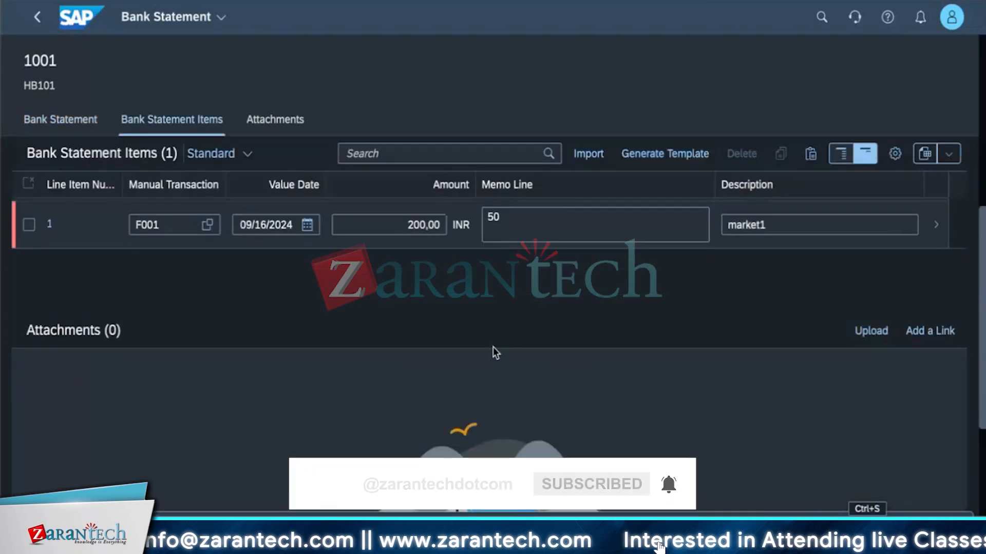
left_click(411, 224)
key("BackSpace")
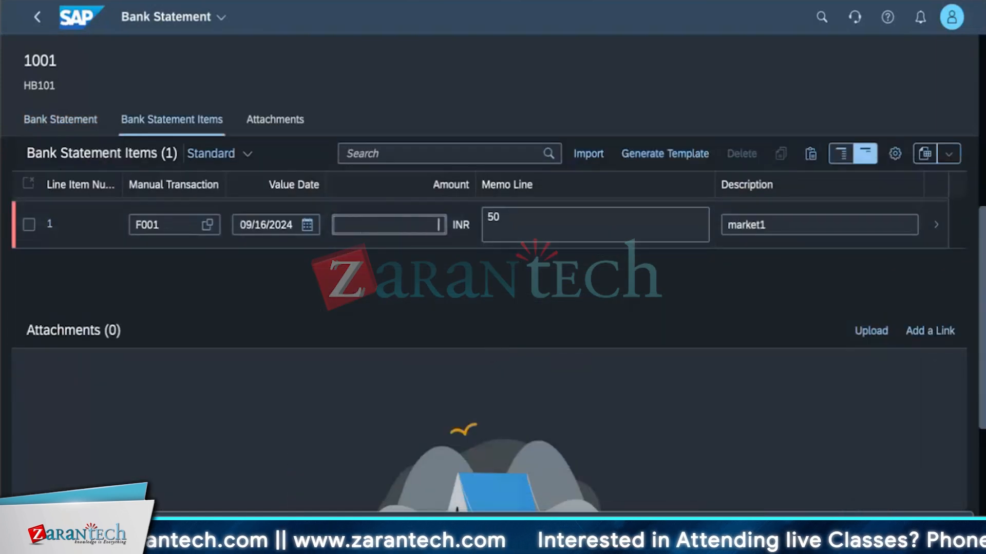
- Re-enter 100 INR as the closing balance of the bank statement
scroll(459, 333, "up", 5)
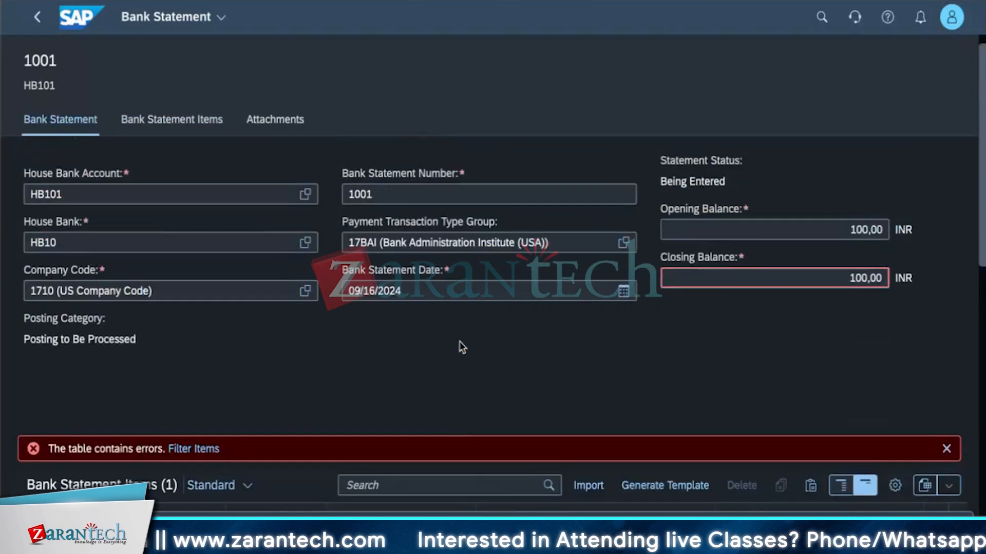
left_click(834, 277)
left_click_drag(834, 278, 904, 275)
key("BackSpace")
type("100")
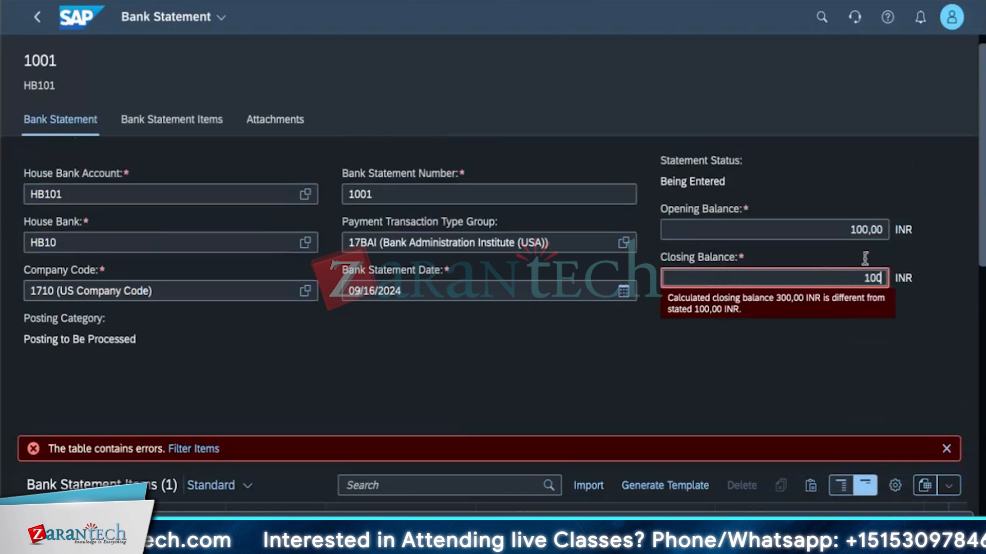
key("Return")
left_click(835, 229)
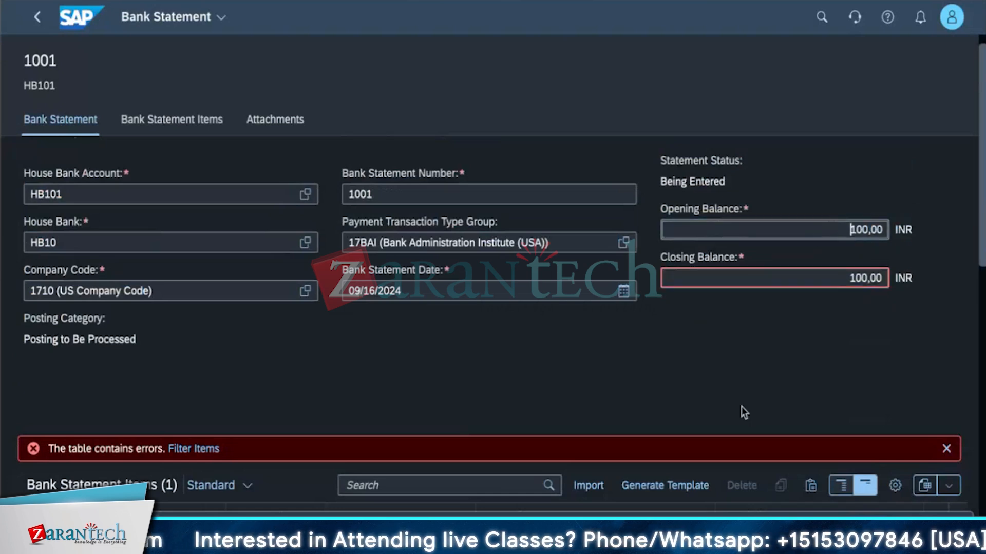
- Enter 200 INR as the market1 item's amount, save the bank statement and dismiss the messages
scroll(635, 431, "down", 5)
scroll(612, 431, "up", 1)
left_click(424, 334)
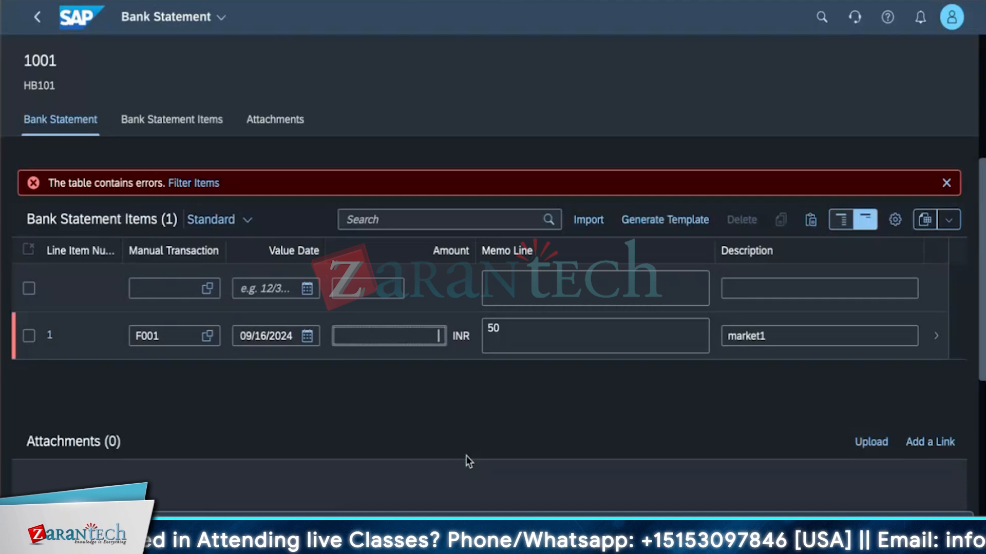
type("200")
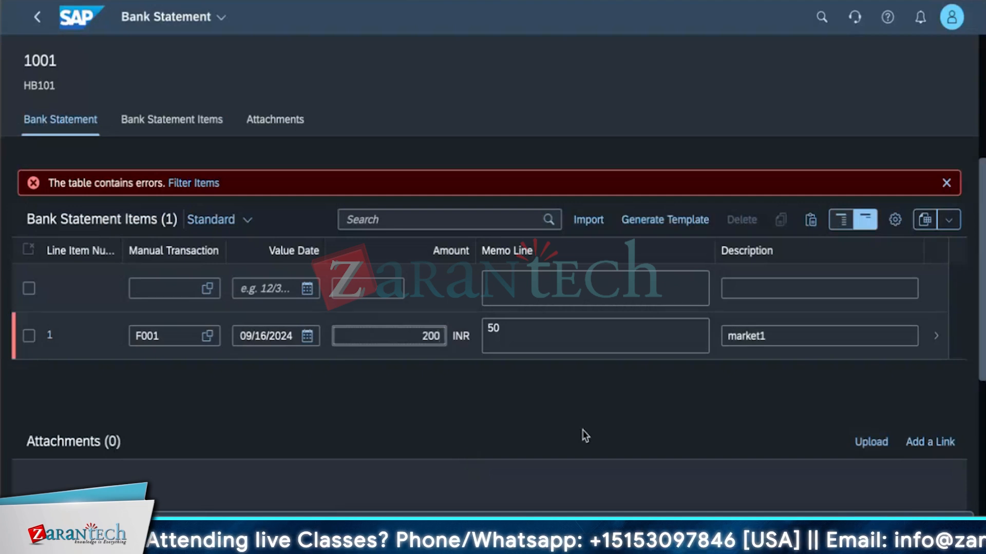
left_click(834, 501)
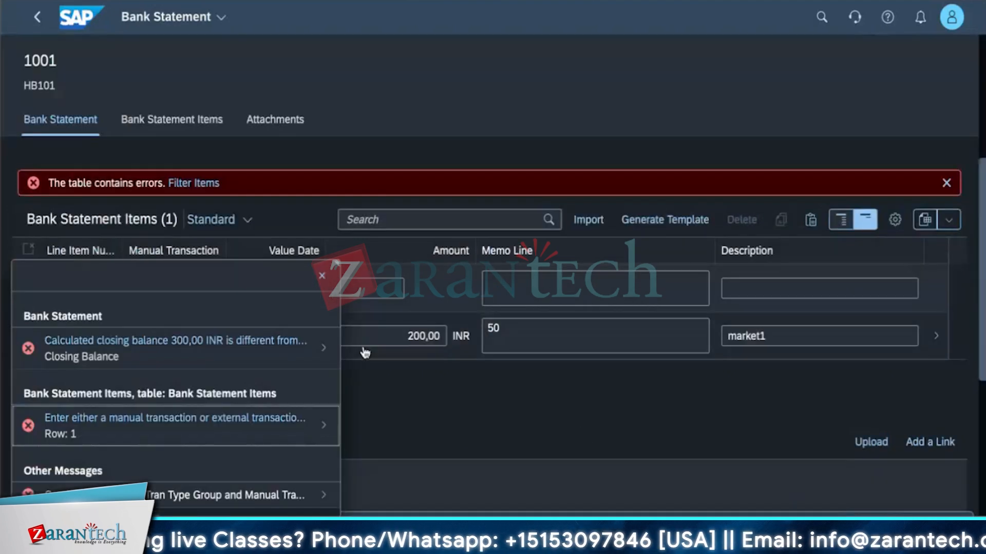
left_click(322, 275)
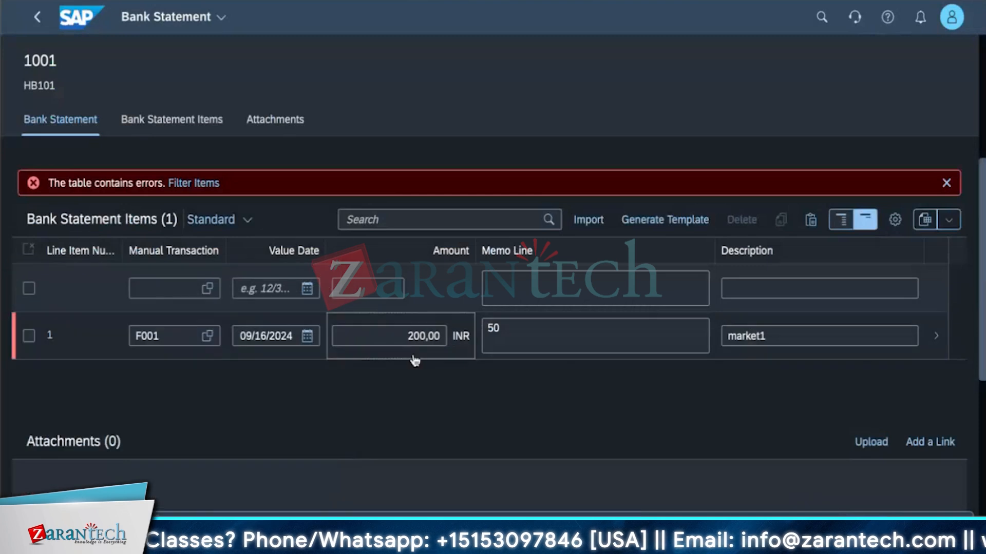
- Open the detail page of bank statement item 1, review its fields and return to the statement
left_click(417, 334)
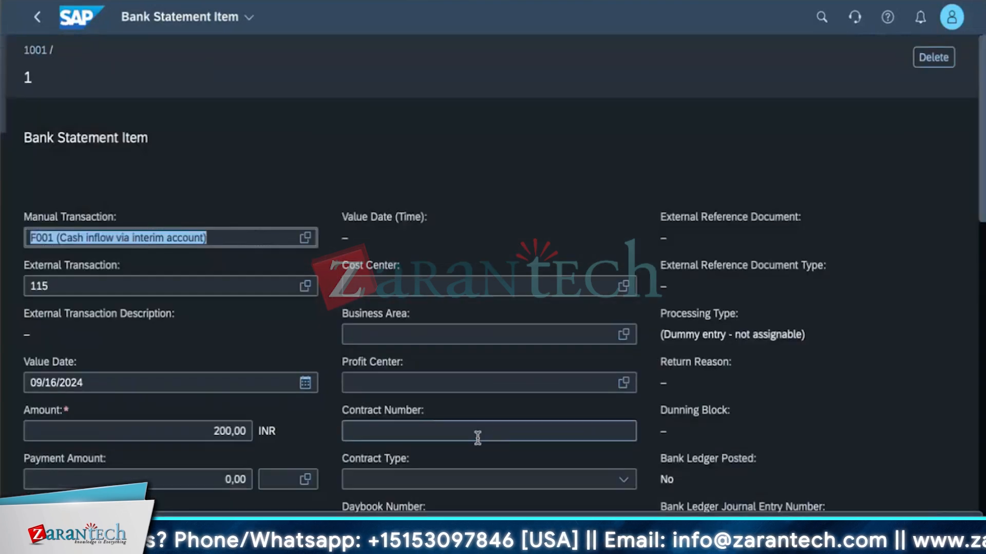
scroll(469, 457, "down", 5)
scroll(470, 455, "up", 5)
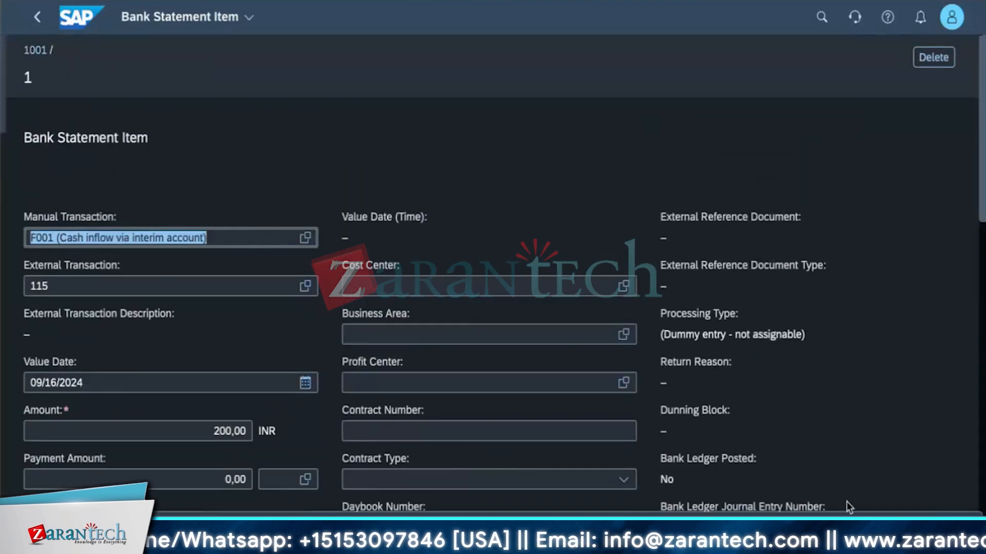
left_click(933, 531)
- Change the market1 item's amount to 100 INR, save the bank statement and dismiss the messages
left_click(414, 339)
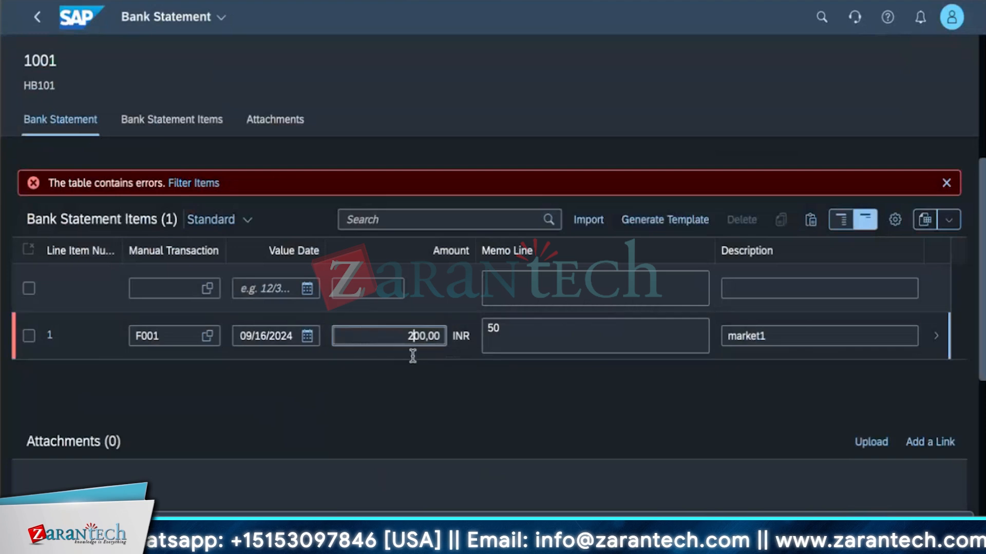
key("BackSpace")
type("1")
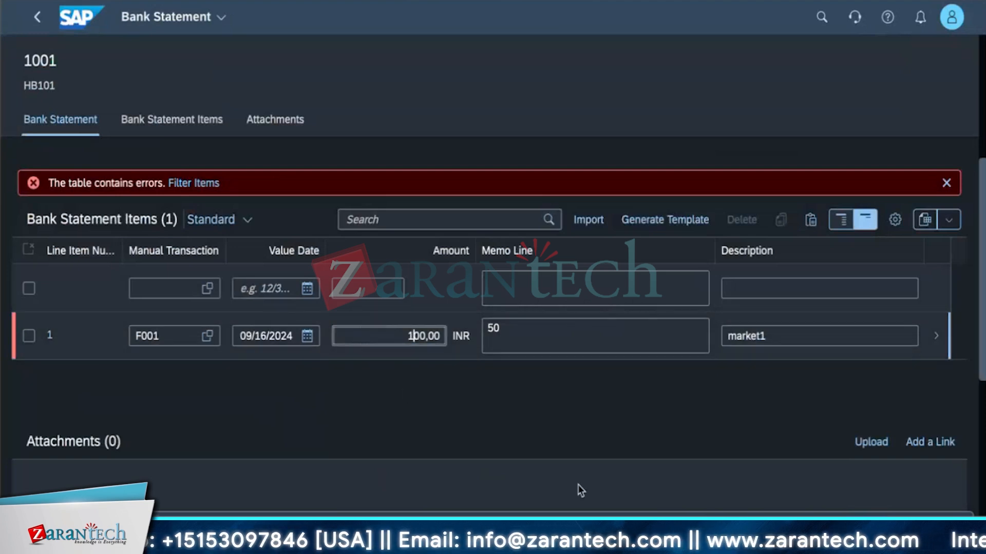
left_click(868, 532)
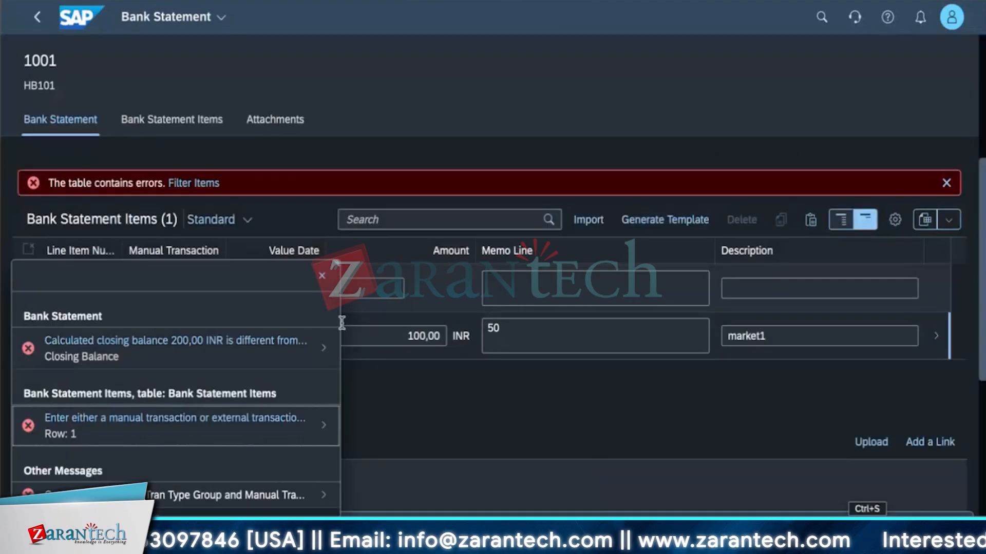
left_click(322, 275)
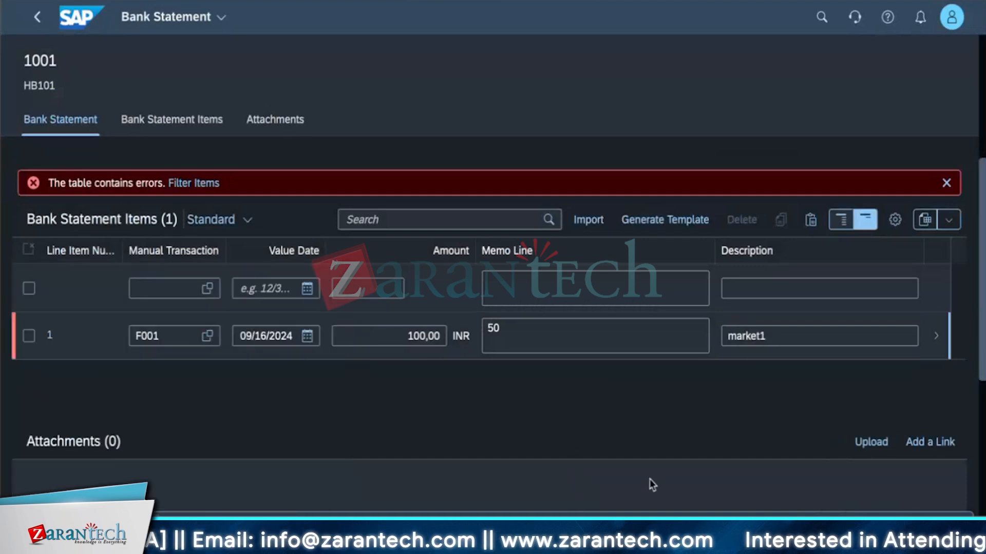
- Set the bank statement's opening balance to 200 INR and save the statement
scroll(677, 440, "up", 5)
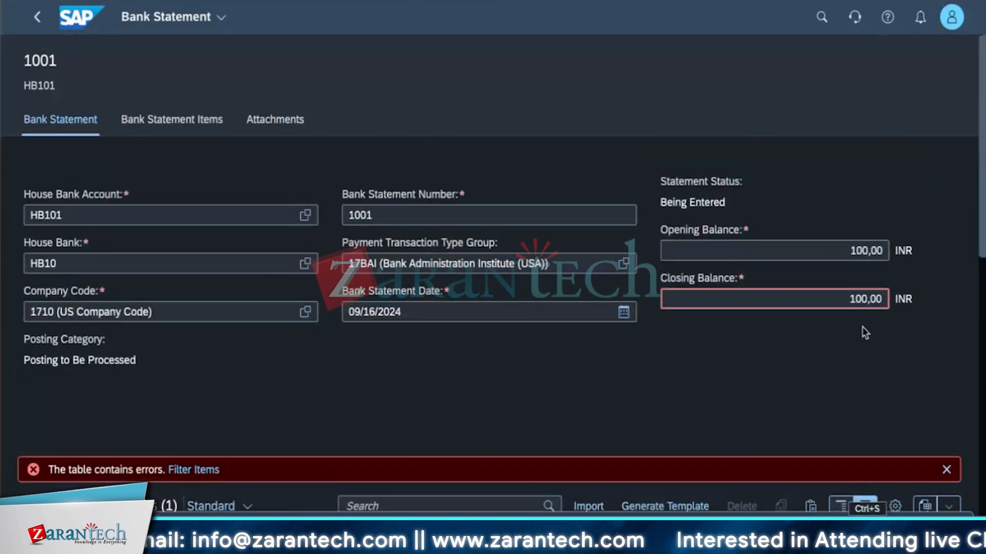
left_click(860, 298)
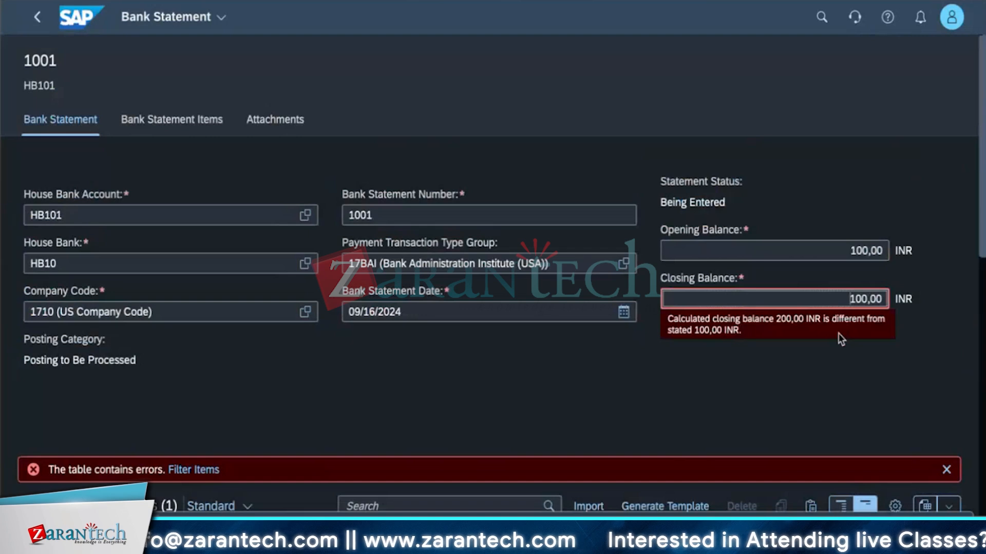
left_click(860, 251)
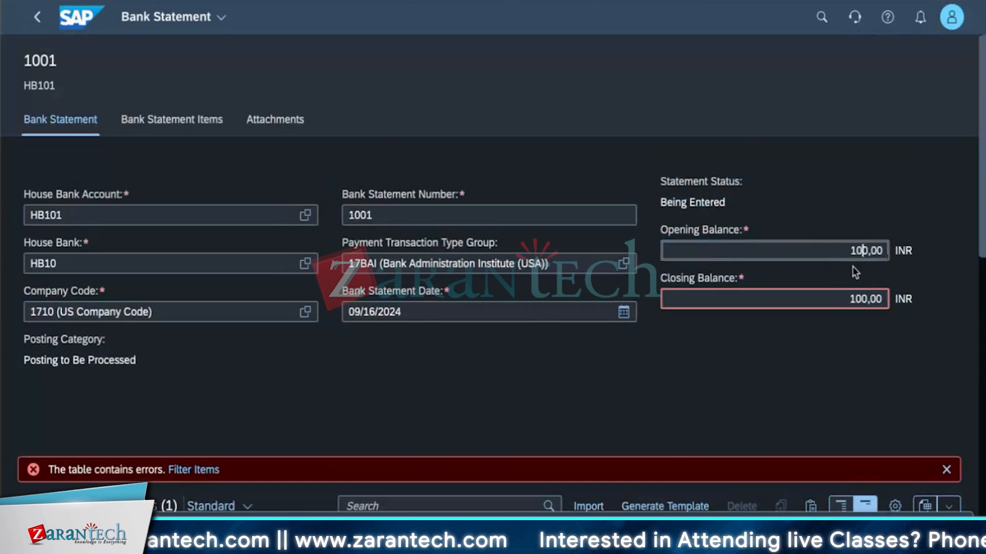
key("BackSpace")
type("2")
key("ctrl+s")
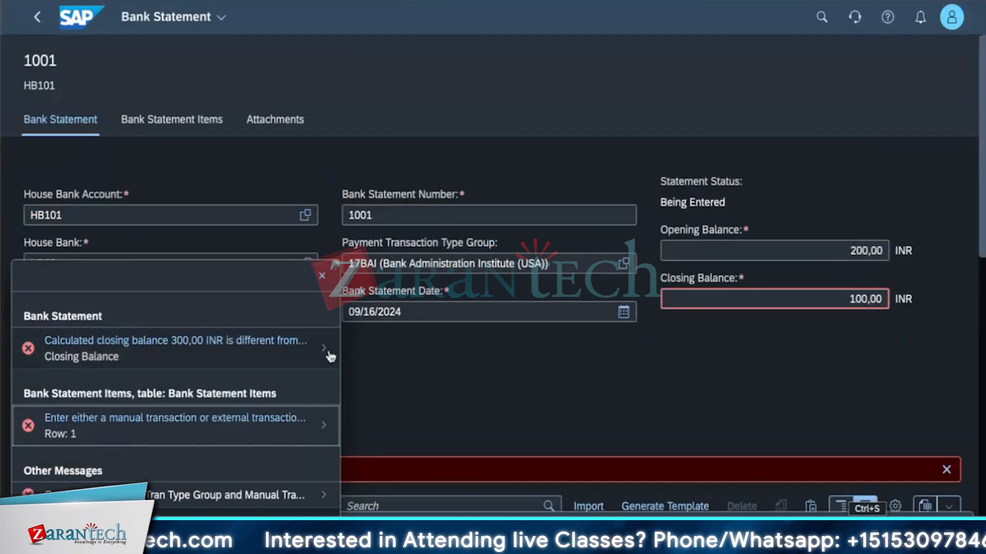
- Read the full error message for item 1, close the messages and go back to the items table
left_click(289, 413)
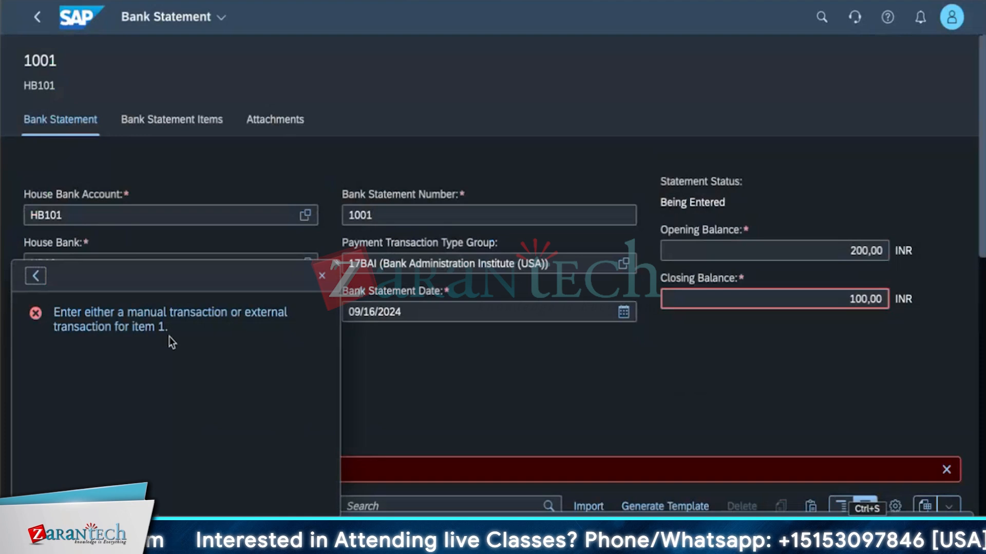
left_click(322, 277)
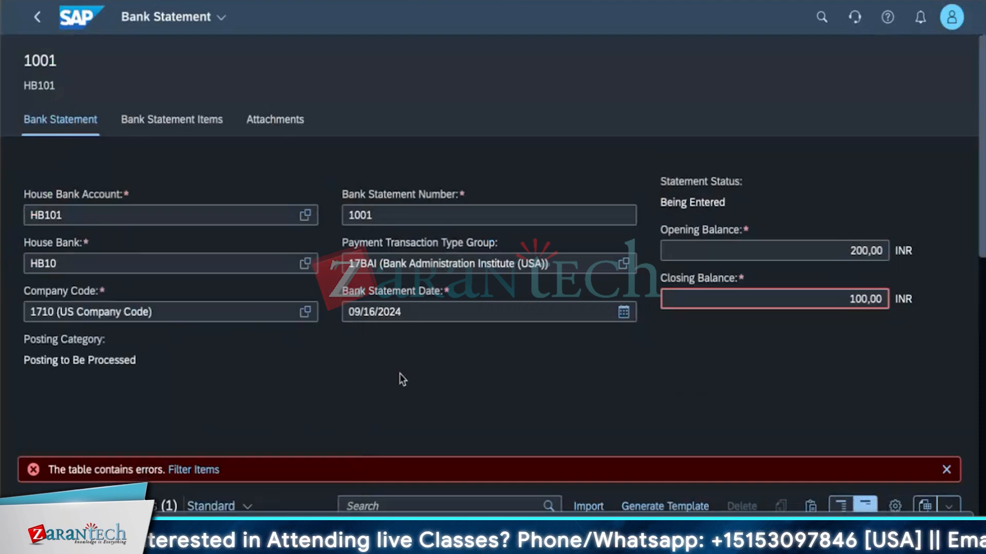
scroll(406, 373, "down", 5)
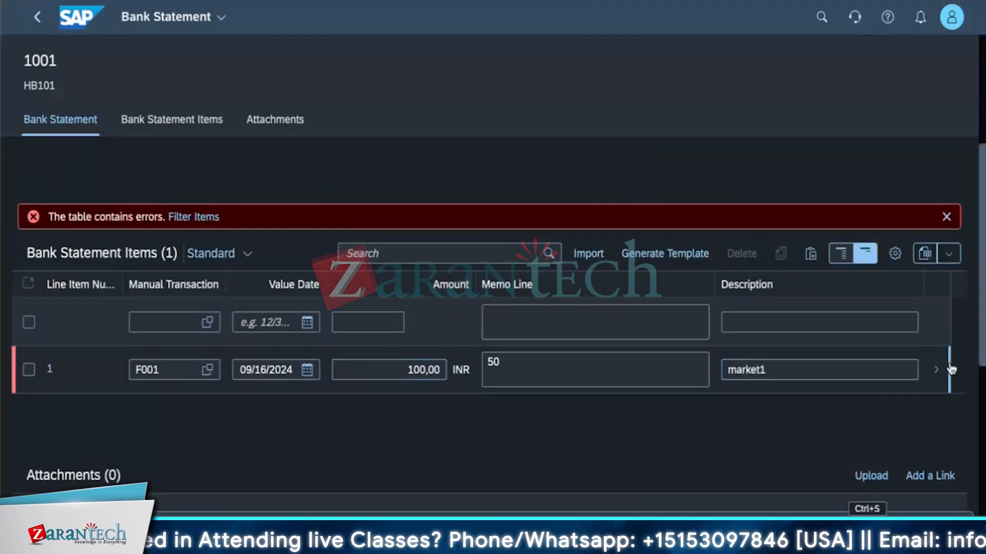
left_click(28, 323)
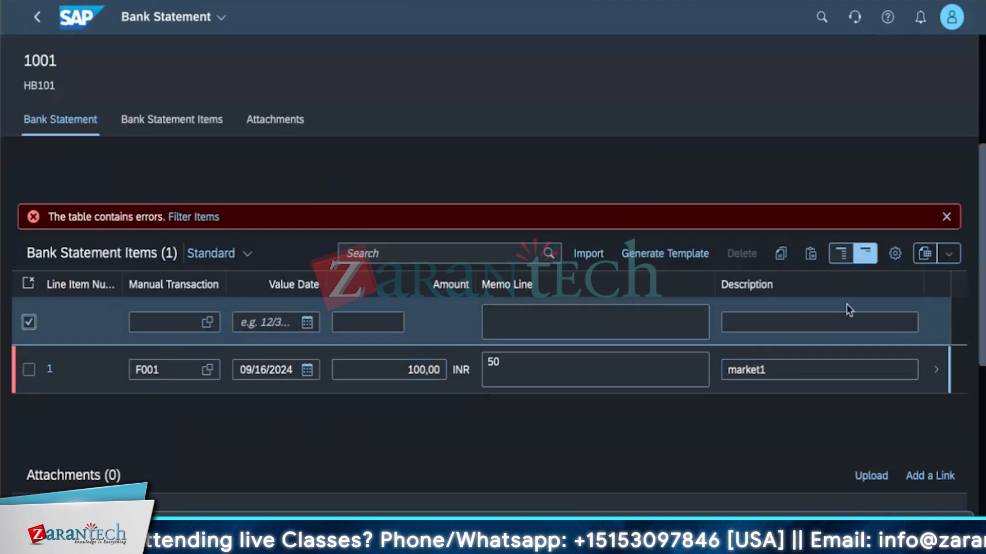
left_click(735, 264)
left_click(37, 339)
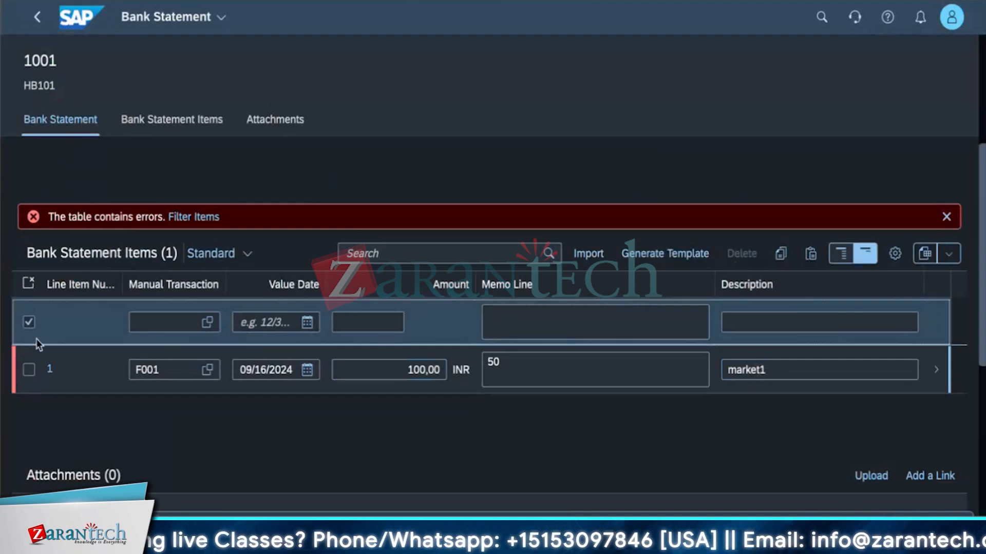
left_click(32, 327)
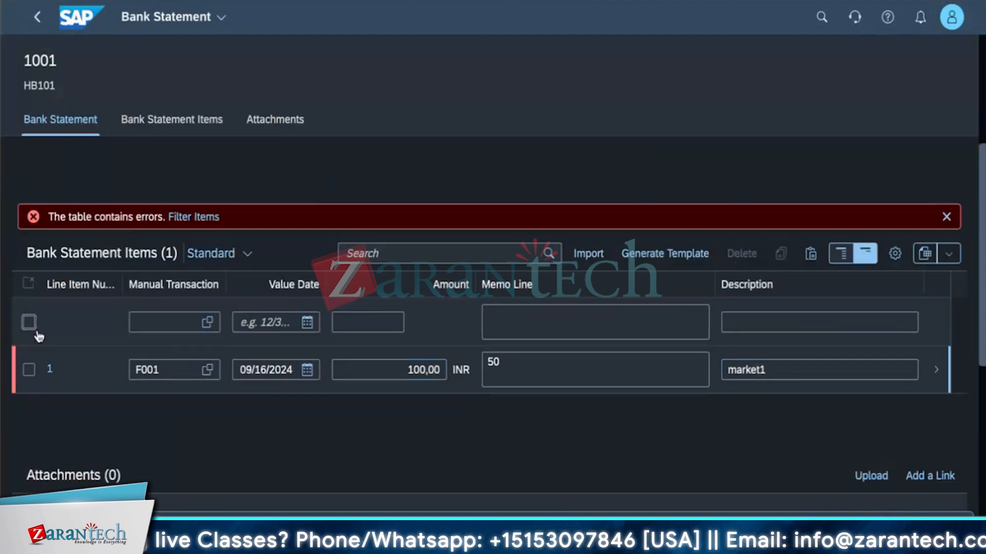
- Open the detail page of the market1 item, check its fields from start to end and return to the statement
left_click(936, 369)
scroll(409, 412, "down", 10)
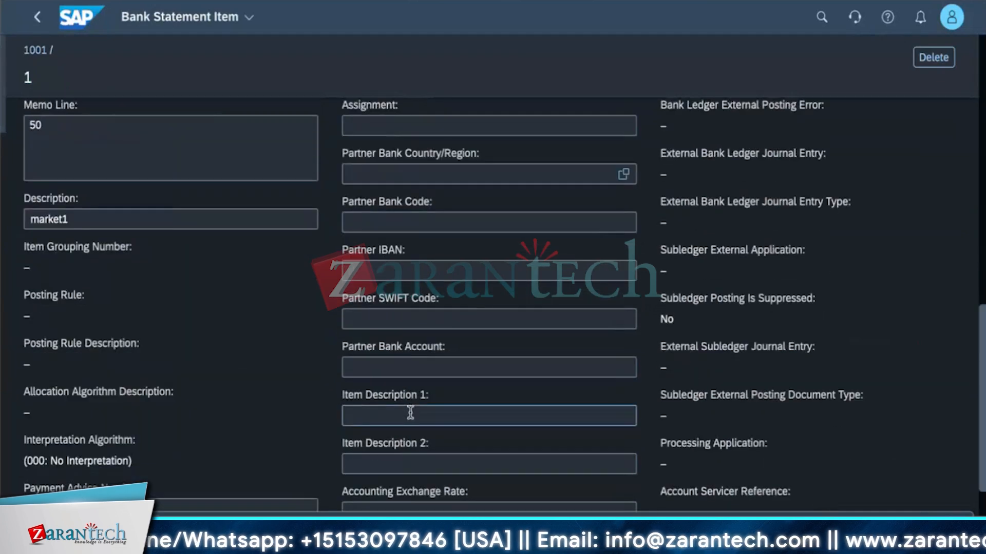
scroll(410, 412, "down", 3)
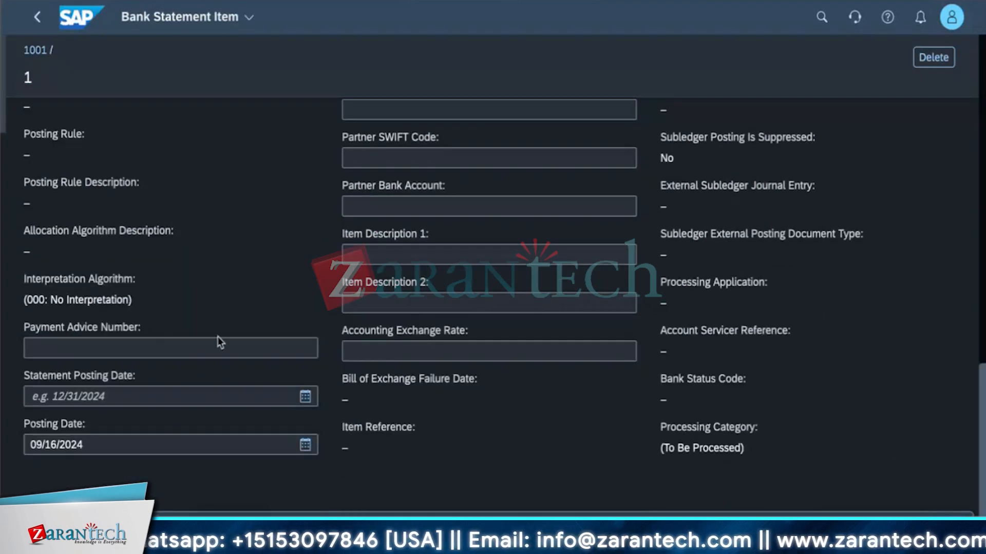
scroll(209, 396, "up", 8)
scroll(209, 395, "up", 10)
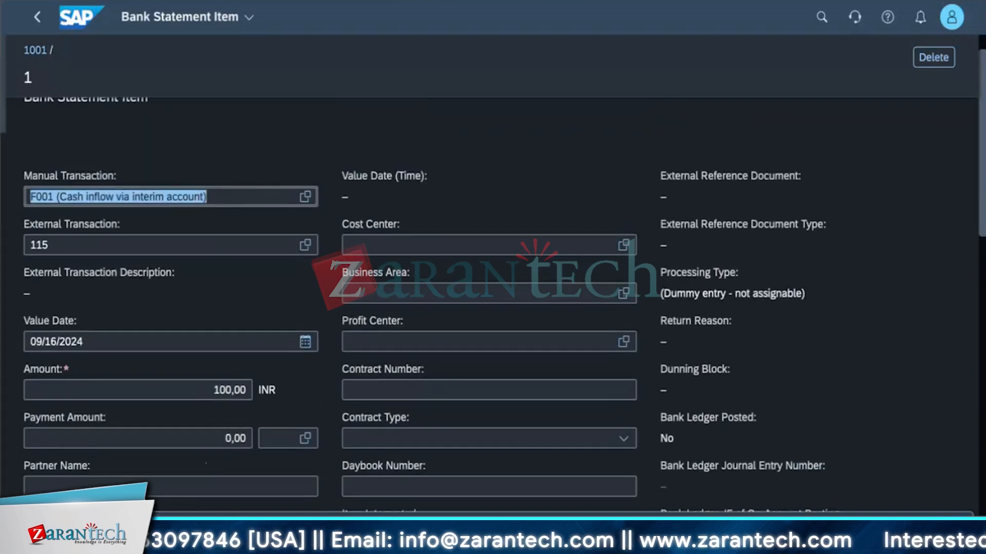
left_click(943, 529)
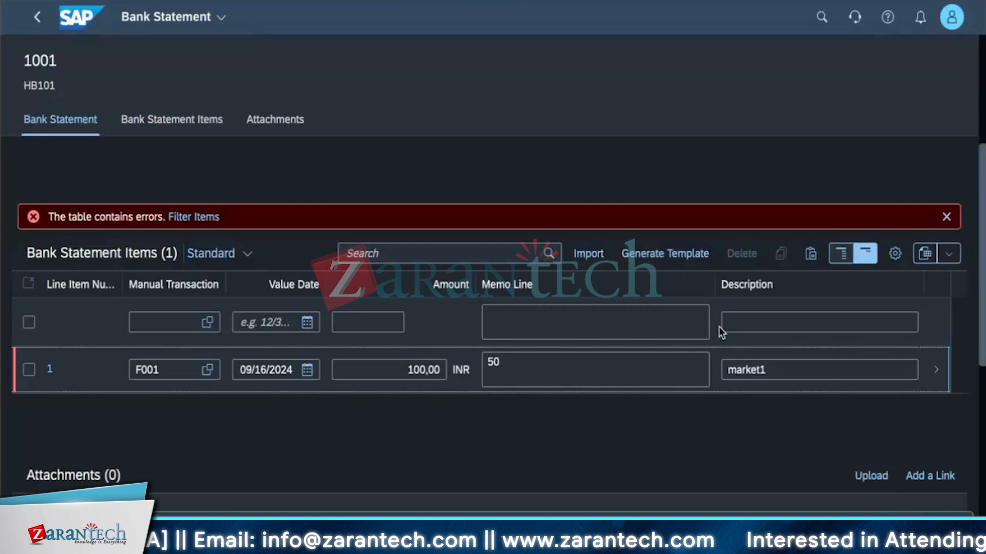
- Set the bank statement's opening balance to 0 INR, save the statement and close the messages
scroll(683, 332, "up", 5)
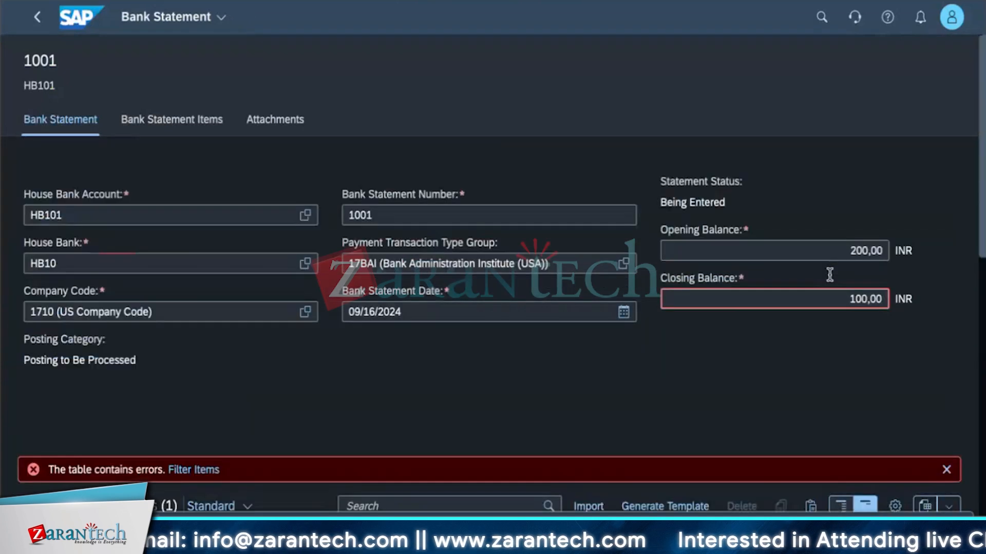
left_click(847, 252)
double_click(854, 250)
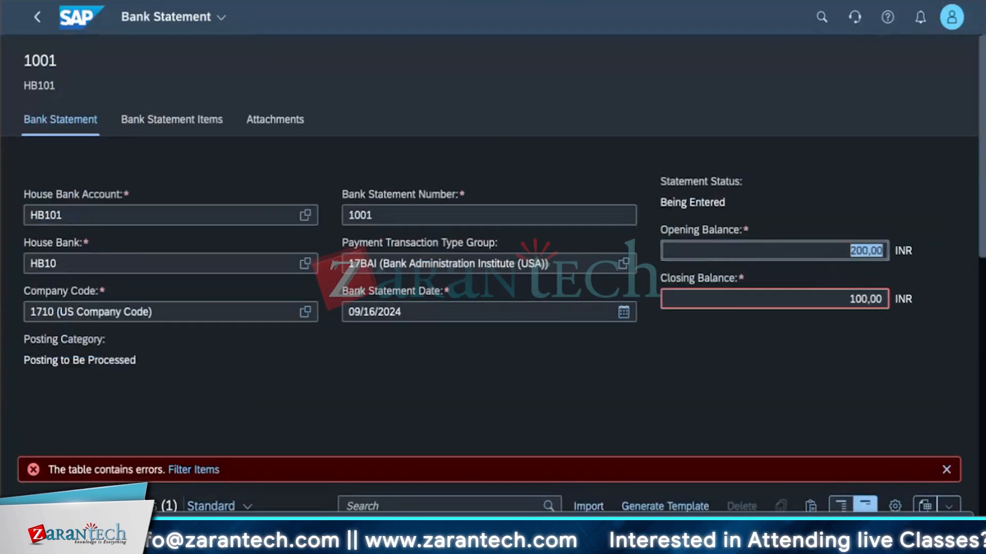
scroll(799, 384, "down", 1)
key("ctrl+s")
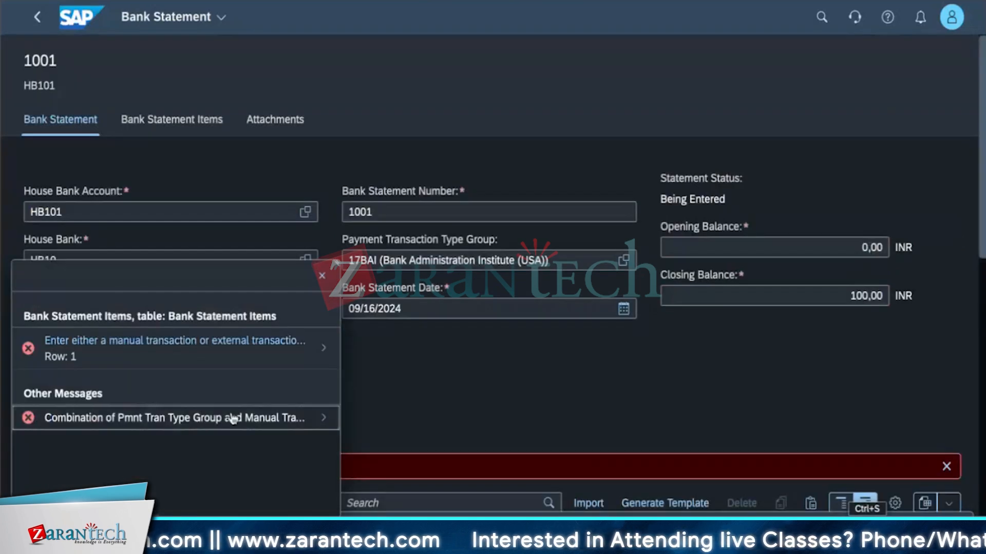
left_click(263, 344)
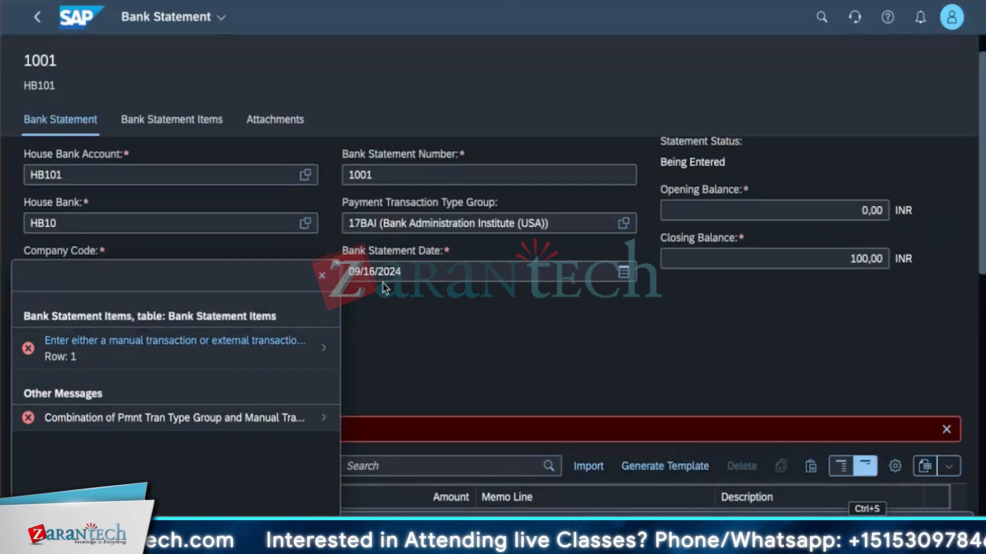
left_click(322, 276)
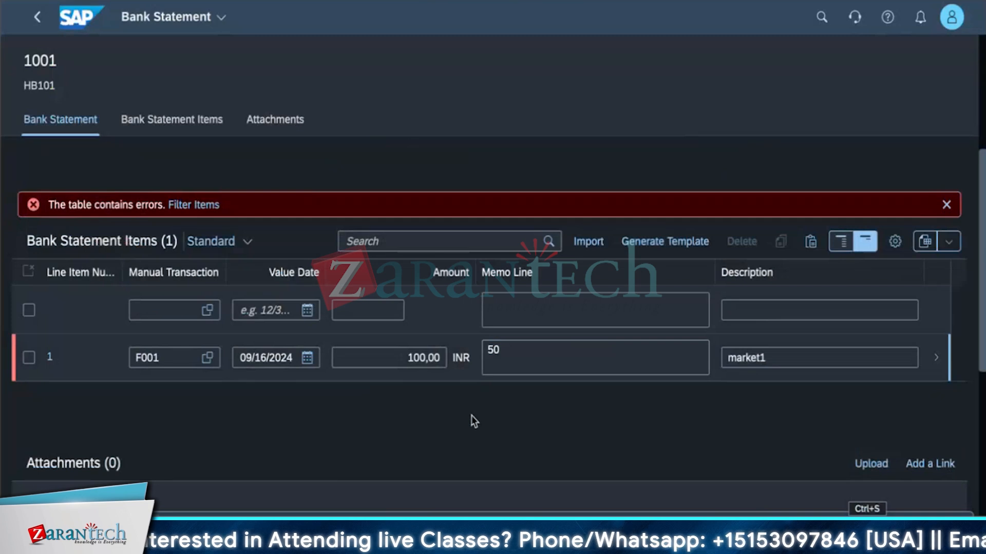
- Try manual transaction F007 (Cash payment) for the market1 item, save, and read the full payment transaction type group message
left_click(556, 356)
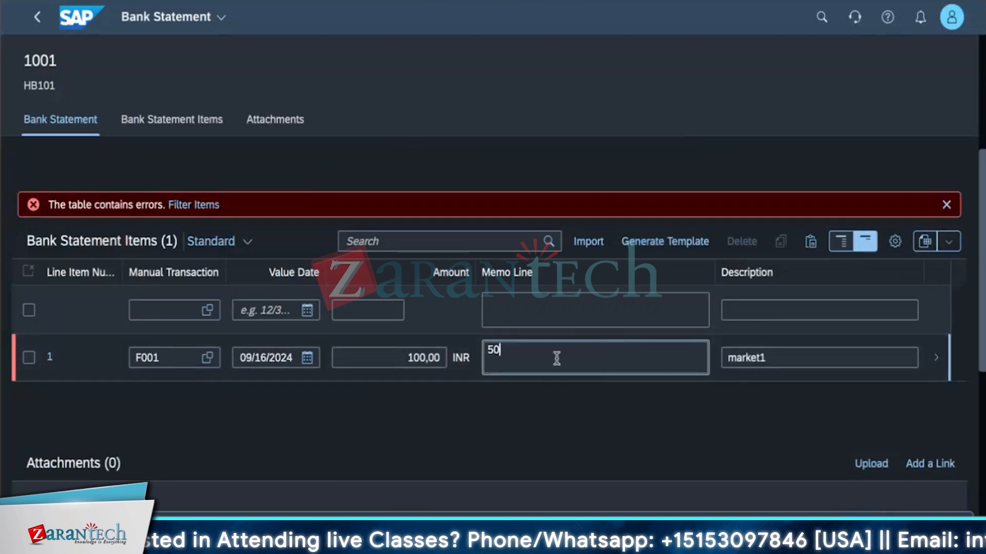
left_click(208, 359)
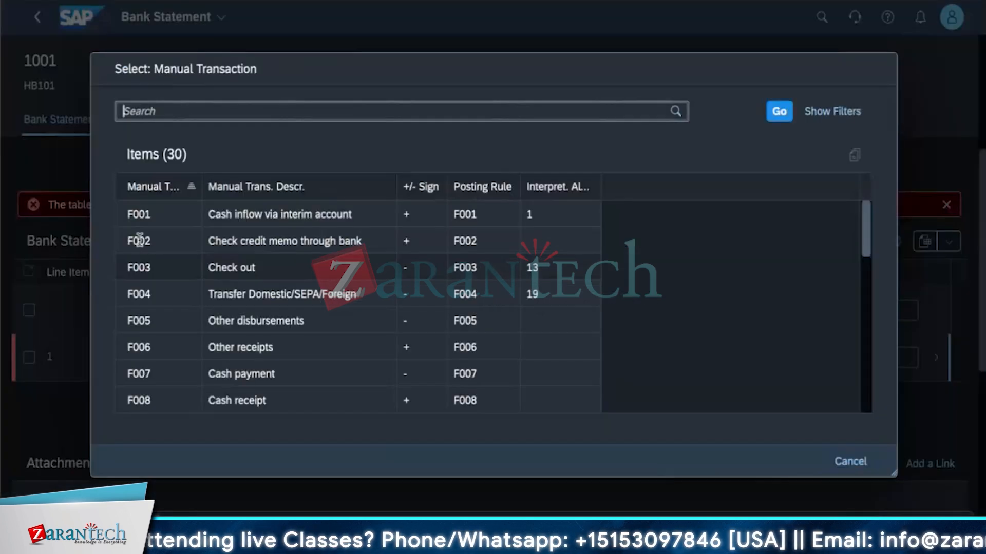
scroll(188, 234, "down", 3)
scroll(170, 323, "up", 1)
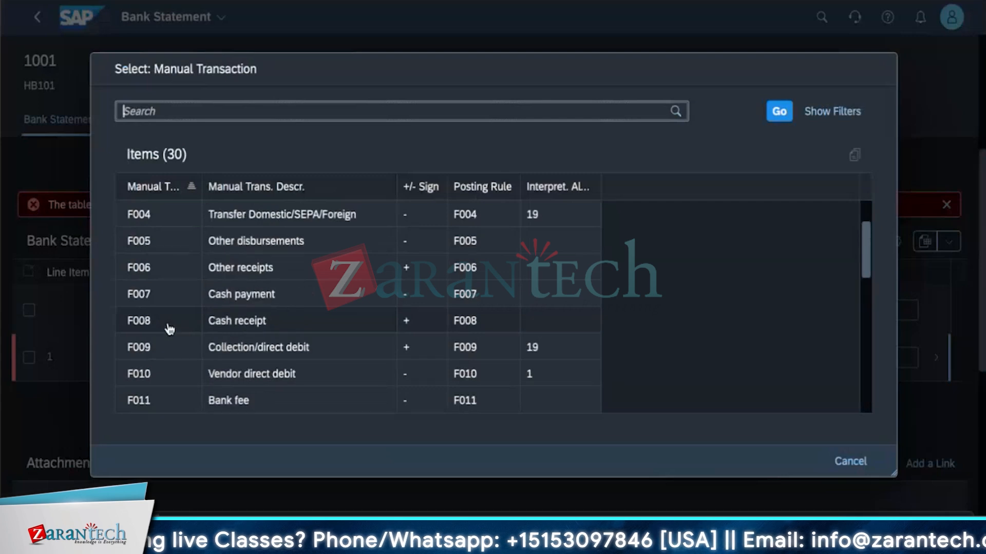
left_click(177, 300)
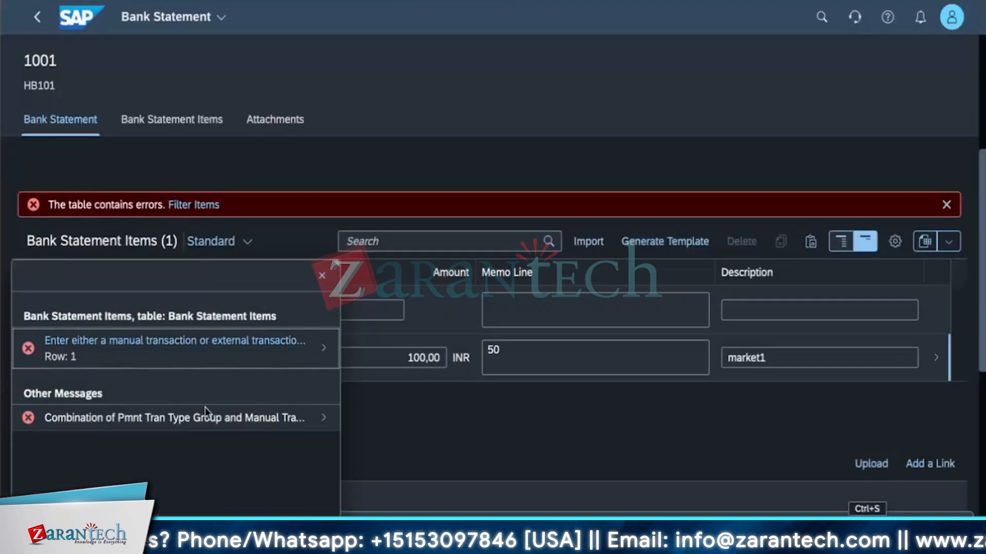
left_click(304, 420)
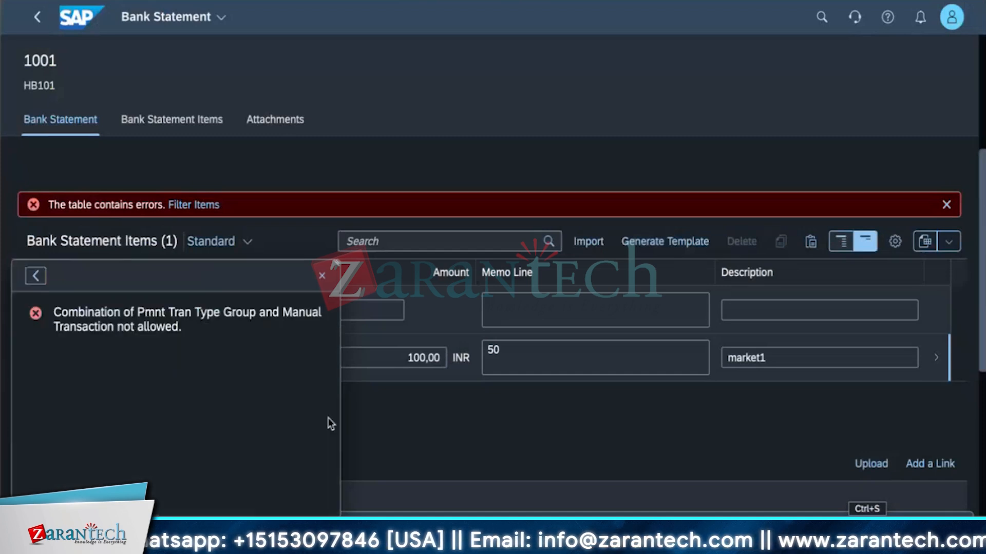
left_click(322, 278)
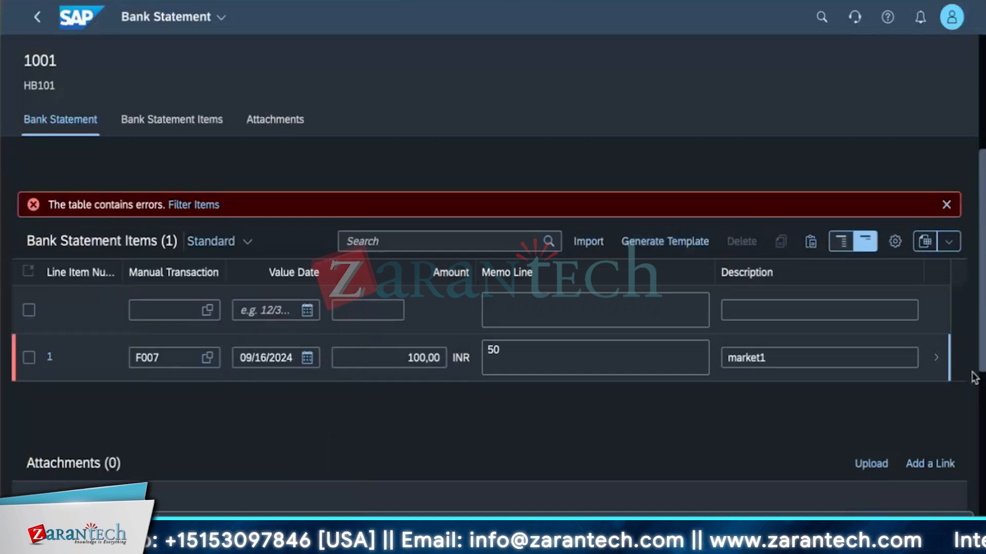
- Change item 1's manual transaction to FDP5 (Digital Payments Payout) on its detail page and save the bank statement
left_click(942, 371)
scroll(180, 413, "down", 4)
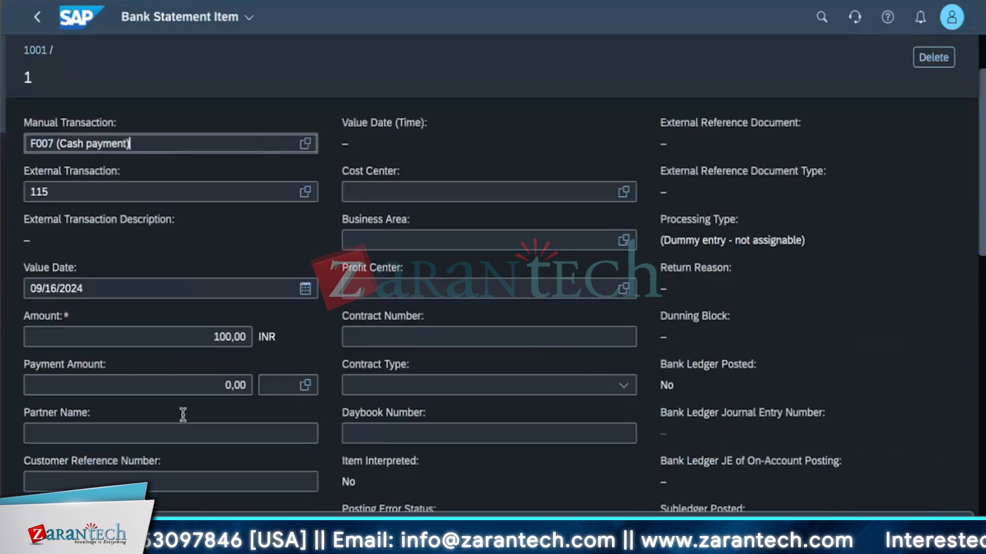
scroll(182, 416, "down", 2)
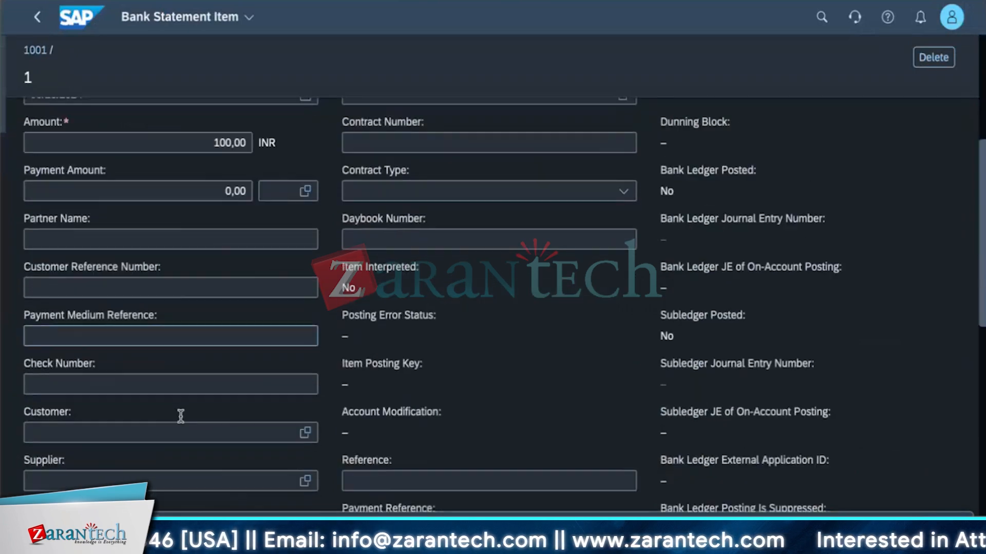
scroll(181, 416, "down", 4)
scroll(181, 417, "down", 7)
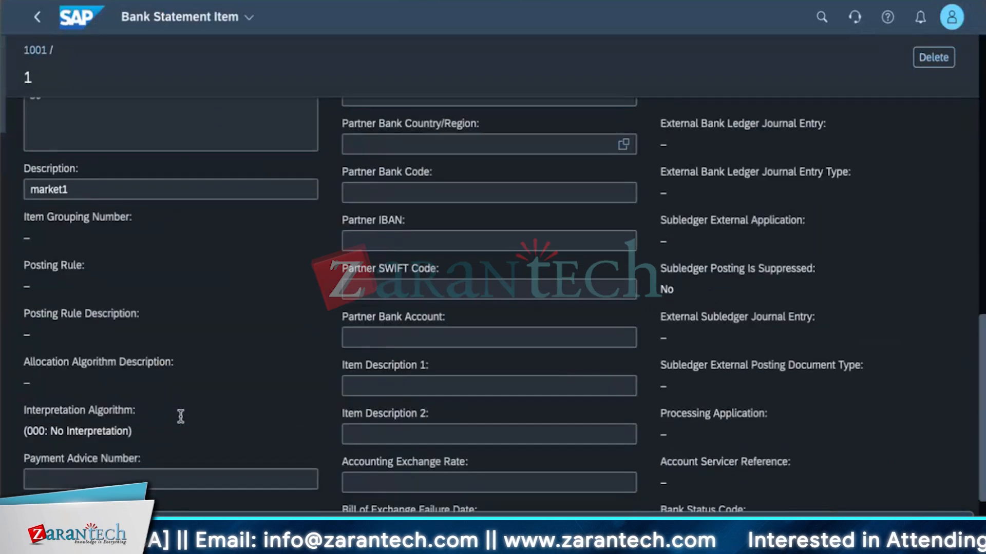
scroll(181, 416, "up", 15)
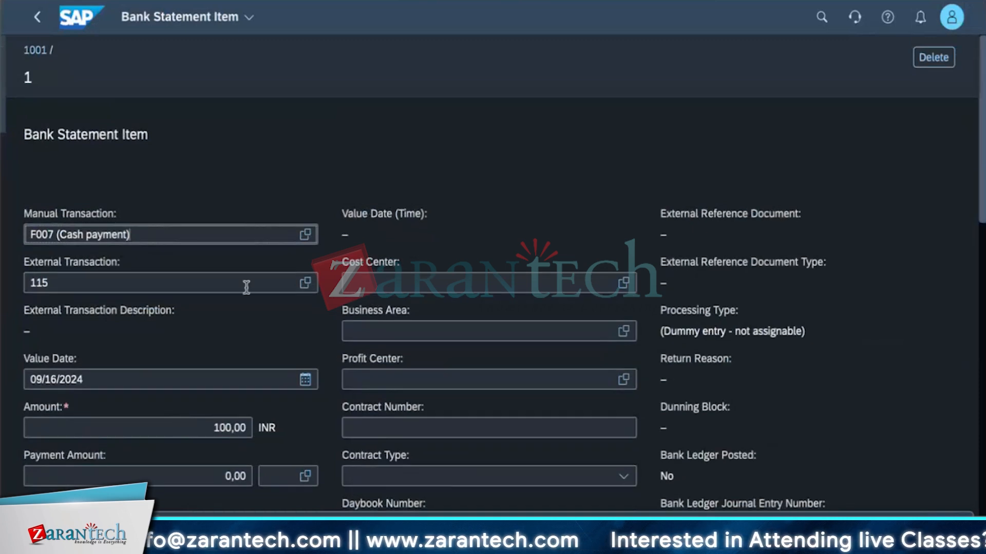
scroll(270, 374, "down", 1)
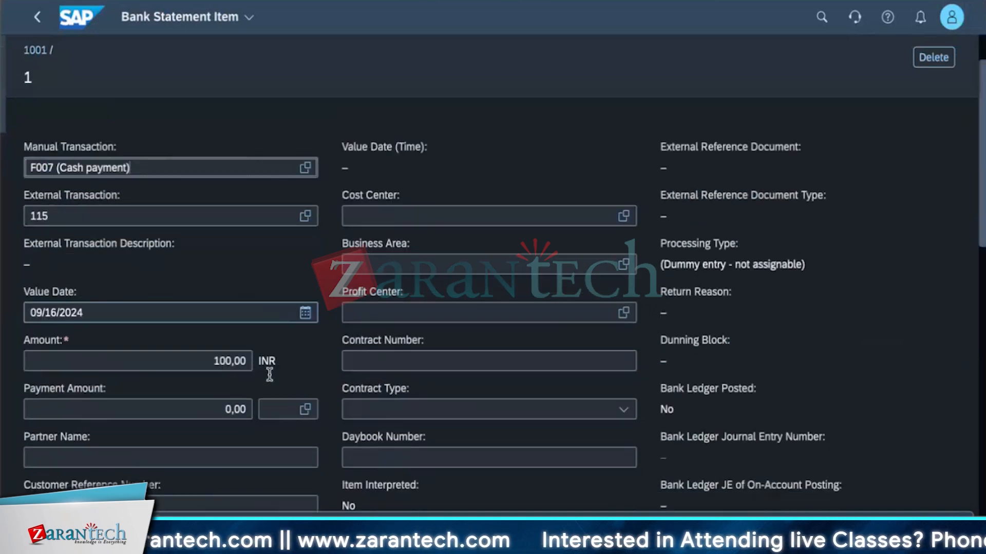
left_click(308, 174)
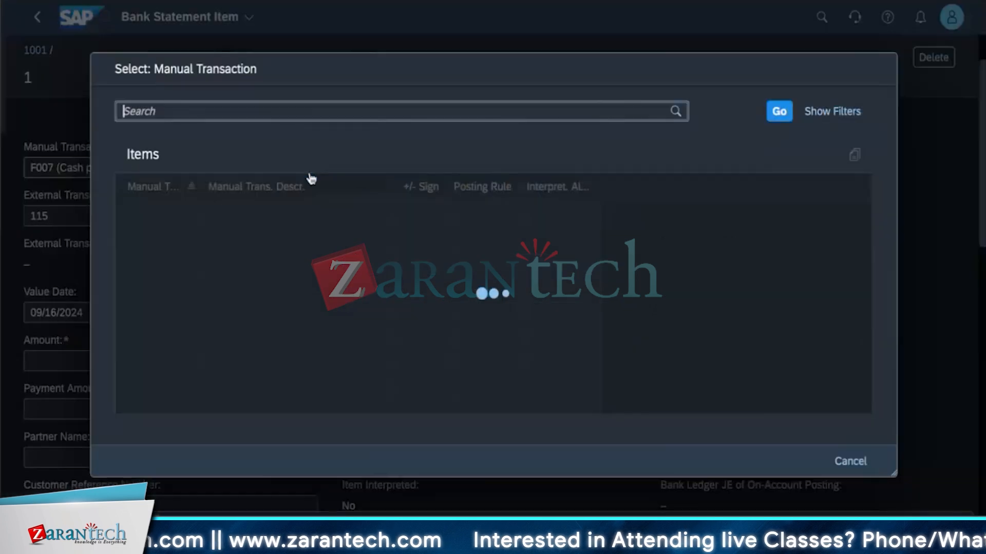
scroll(295, 349, "down", 10)
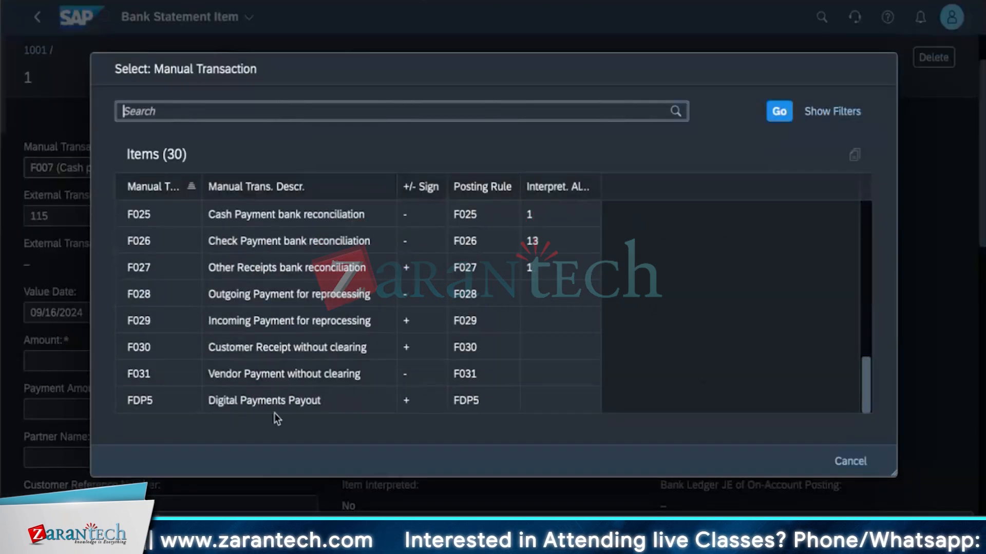
left_click(277, 406)
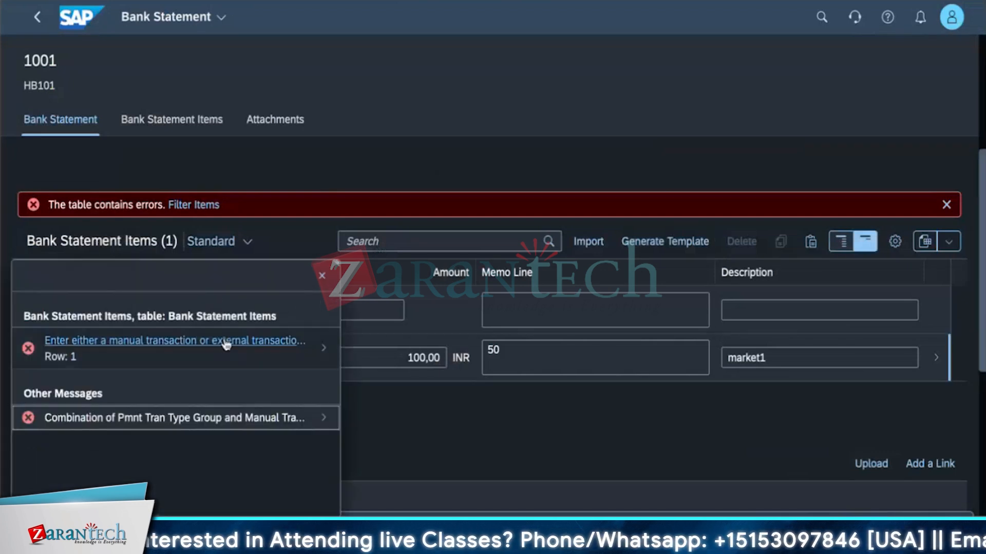
- Read the full error message about item 1's manual or external transaction and close the messages
left_click(267, 349)
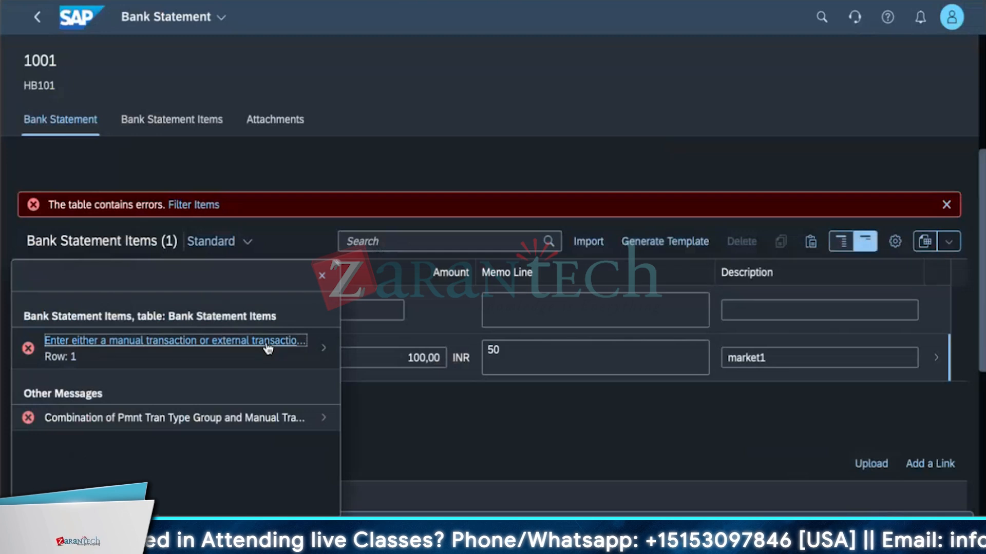
left_click(314, 355)
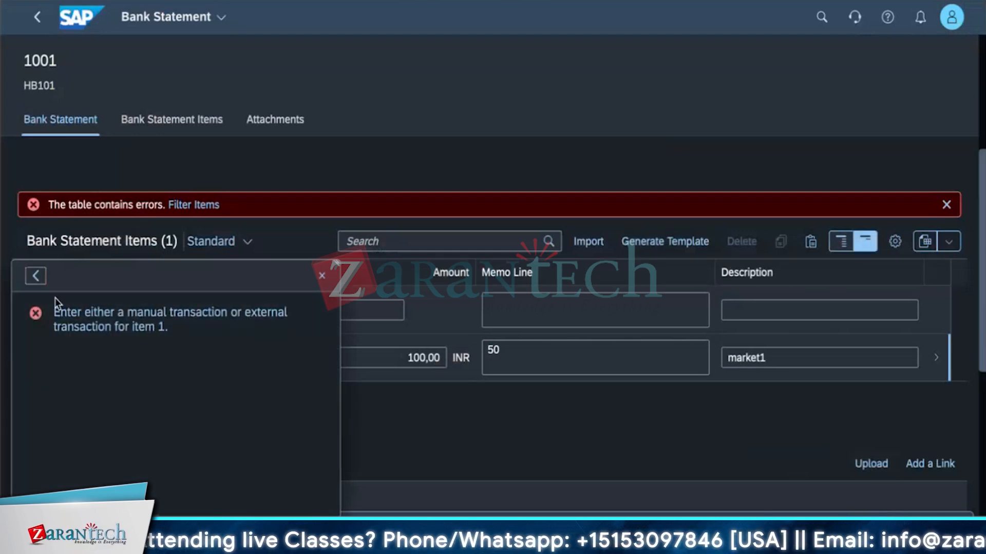
left_click(322, 276)
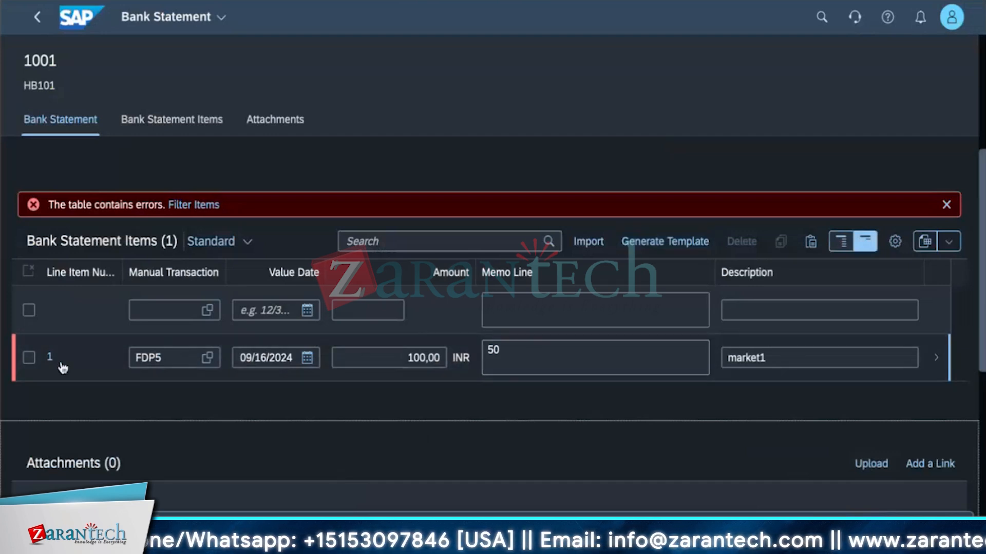
- Select item 1 in the items table, save the bank statement again and dismiss the messages
left_click(29, 358)
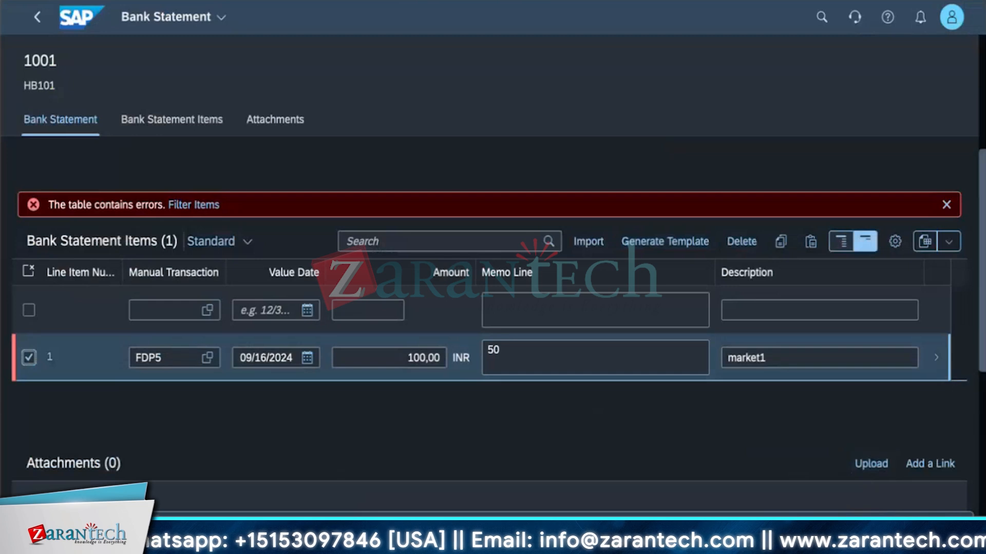
key("ctrl+s")
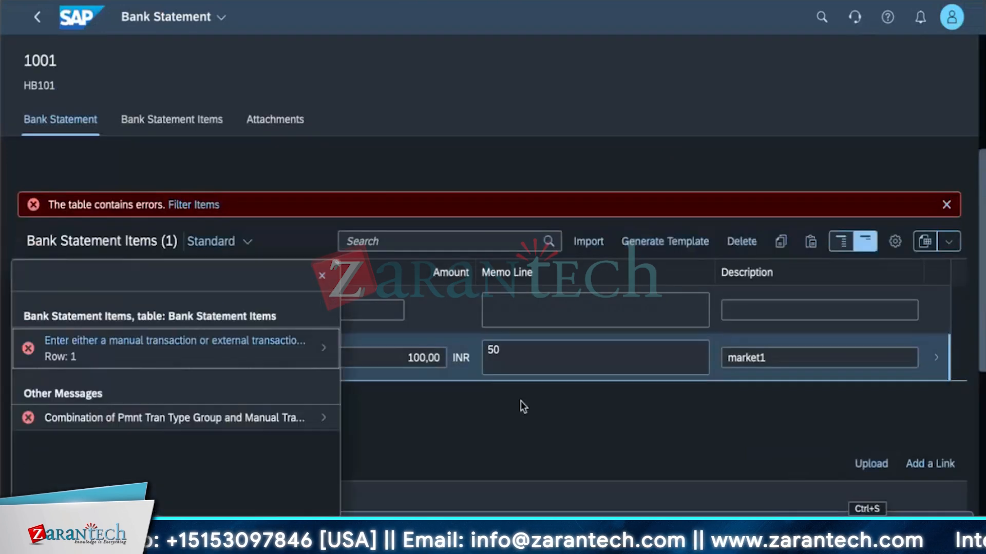
left_click(322, 277)
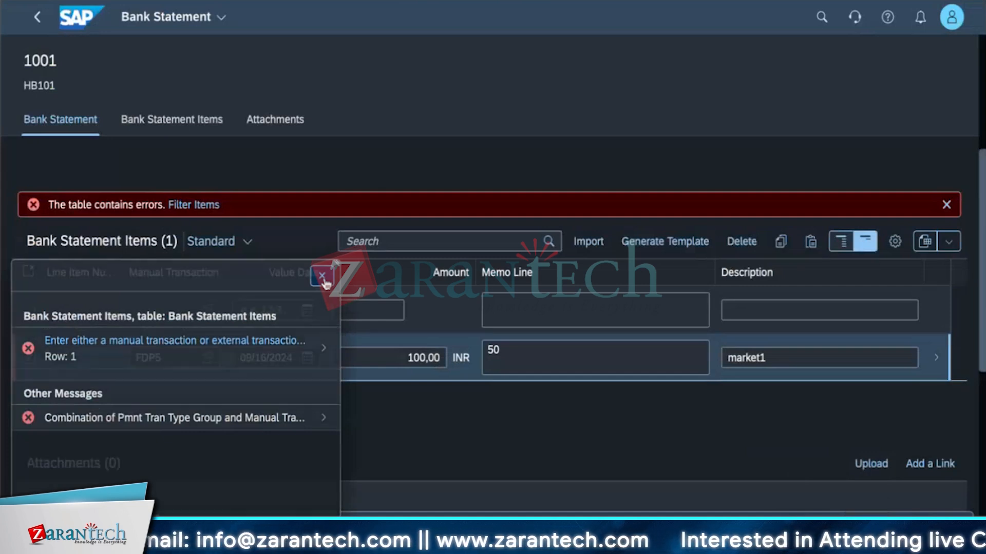
- Open item 1's detail page and review its fields down to the posting date and processing category
left_click(935, 359)
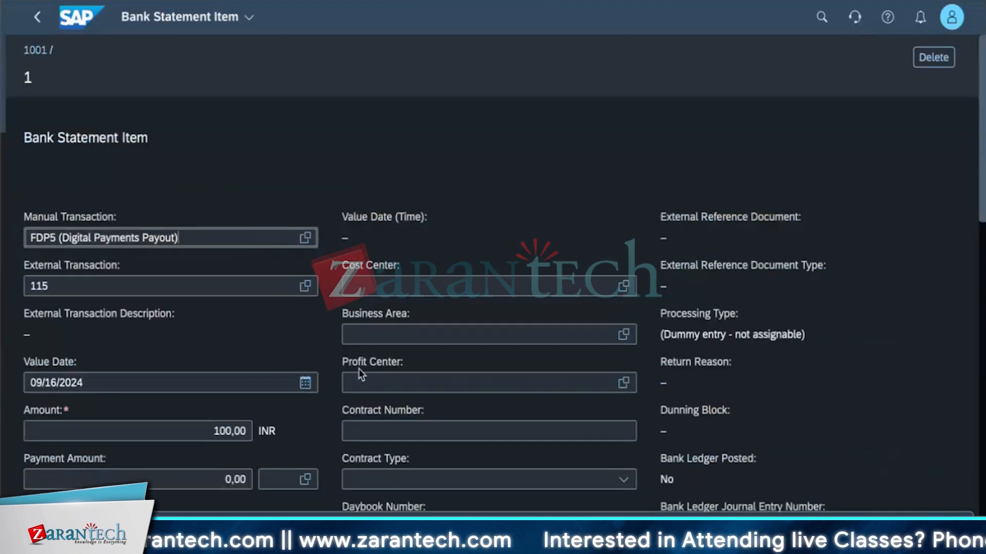
scroll(361, 373, "down", 5)
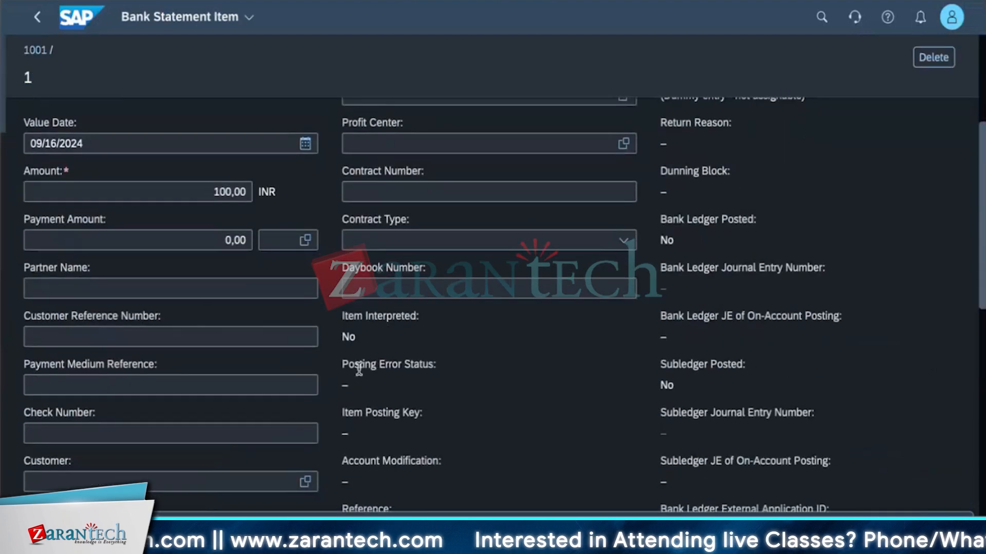
scroll(359, 369, "down", 7)
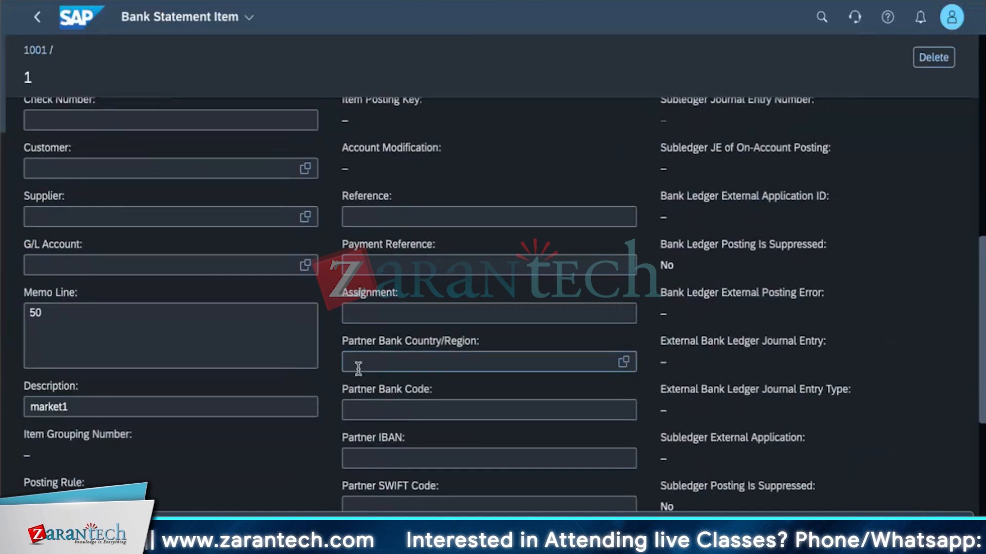
scroll(358, 369, "down", 1)
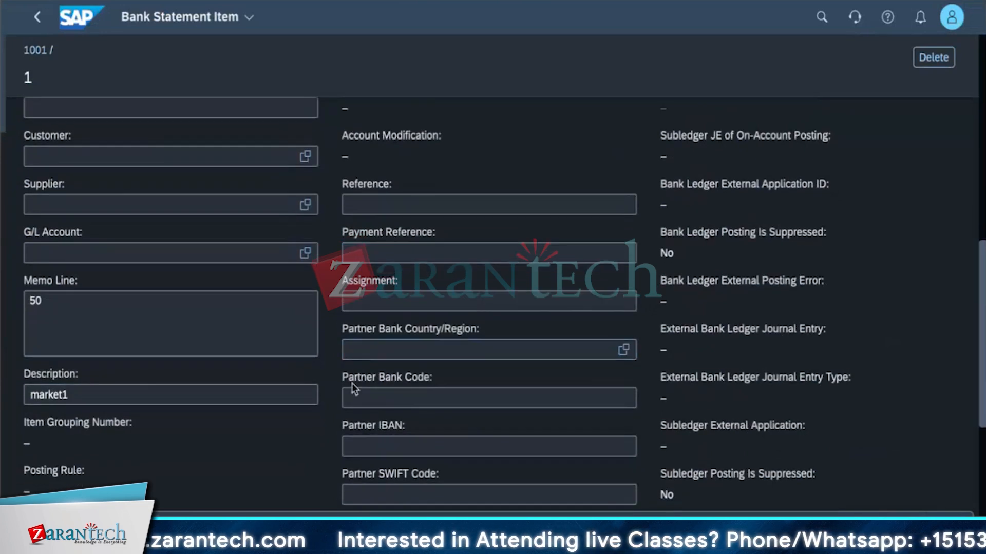
scroll(352, 383, "up", 1)
scroll(352, 384, "down", 1)
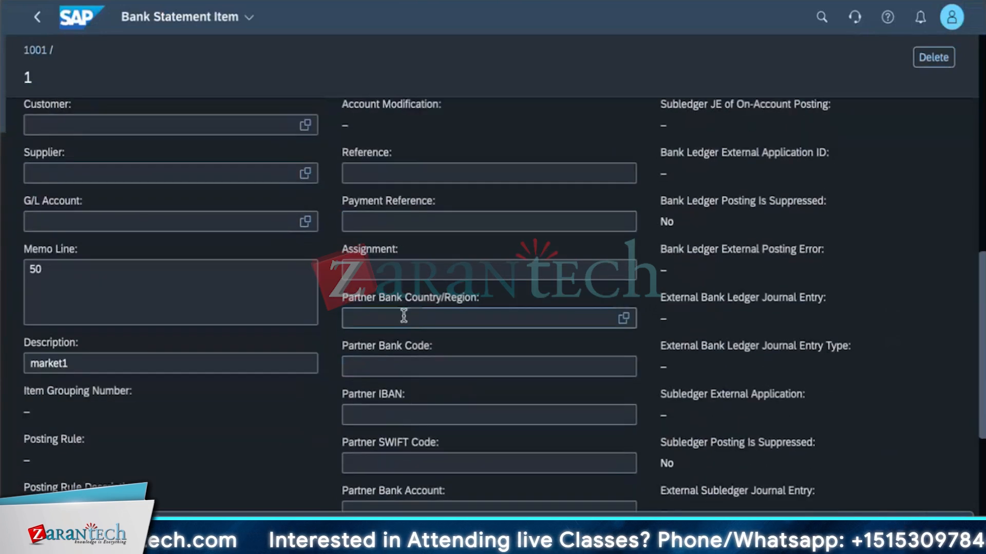
left_click(426, 270)
left_click(440, 321)
scroll(460, 405, "down", 2)
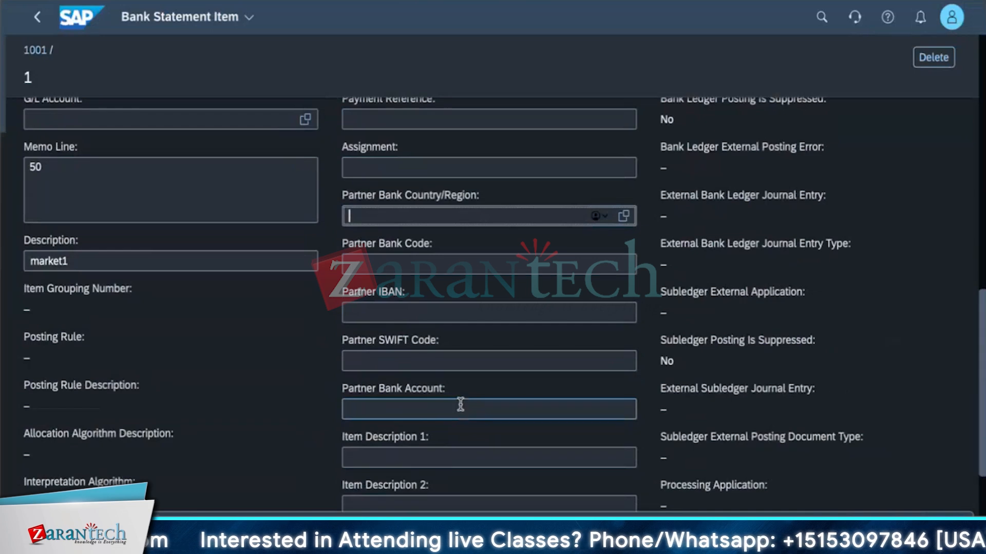
scroll(458, 404, "down", 1)
scroll(458, 404, "down", 2)
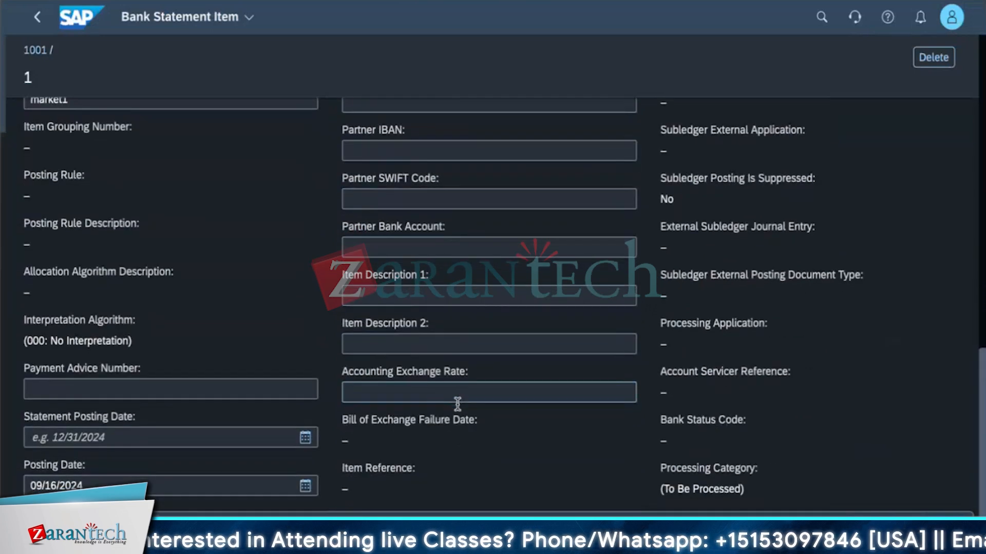
scroll(457, 404, "down", 1)
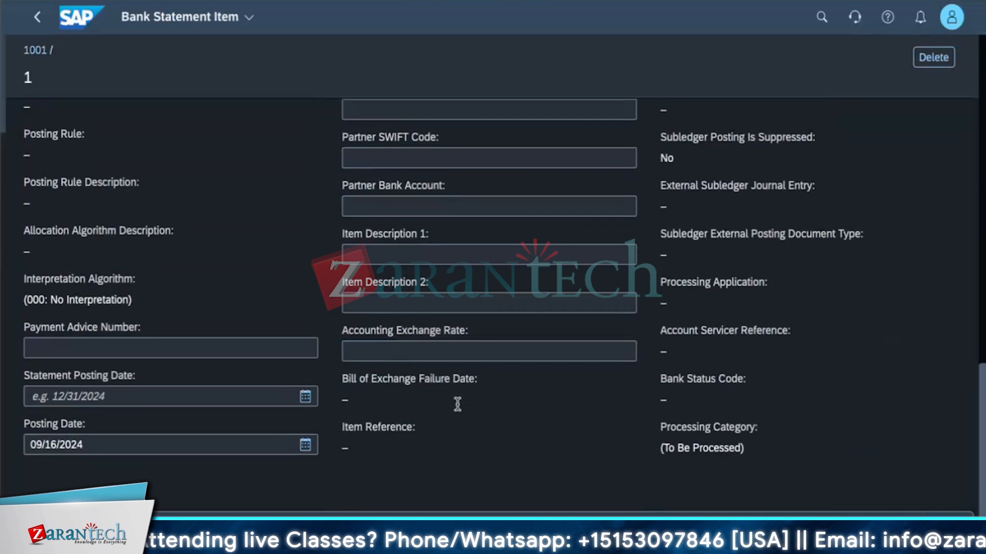
scroll(458, 404, "up", 5)
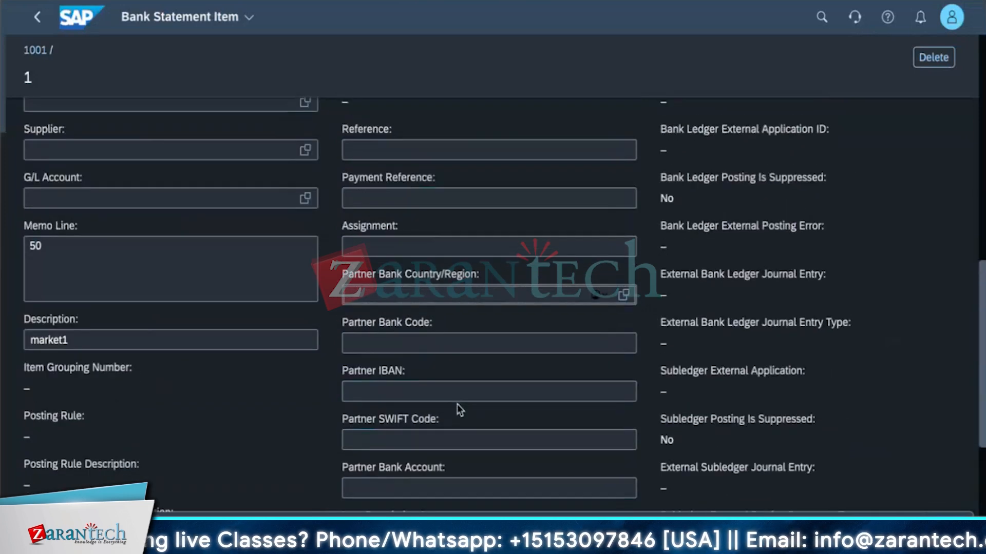
scroll(459, 408, "up", 4)
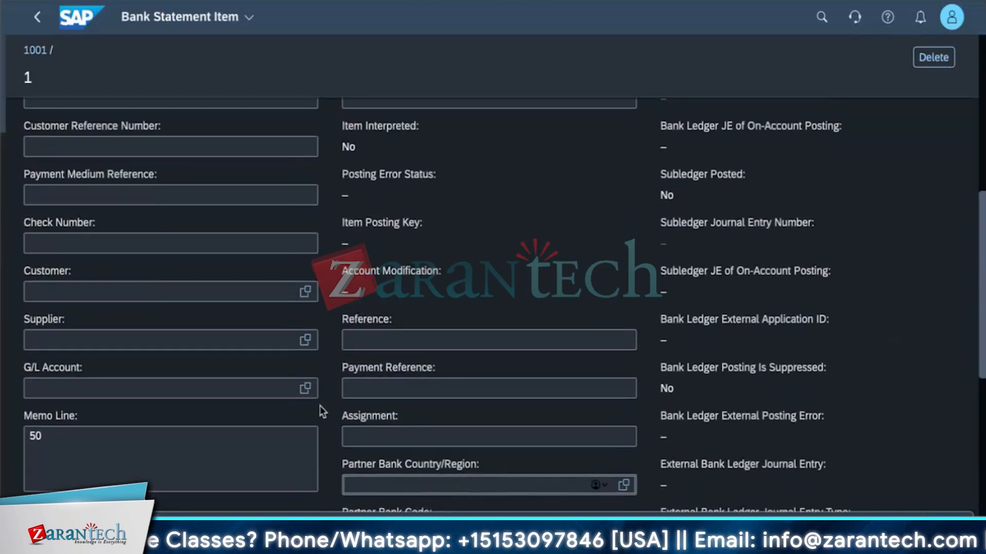
- View the G/L account value list for item 1 and cancel the selection
left_click(316, 393)
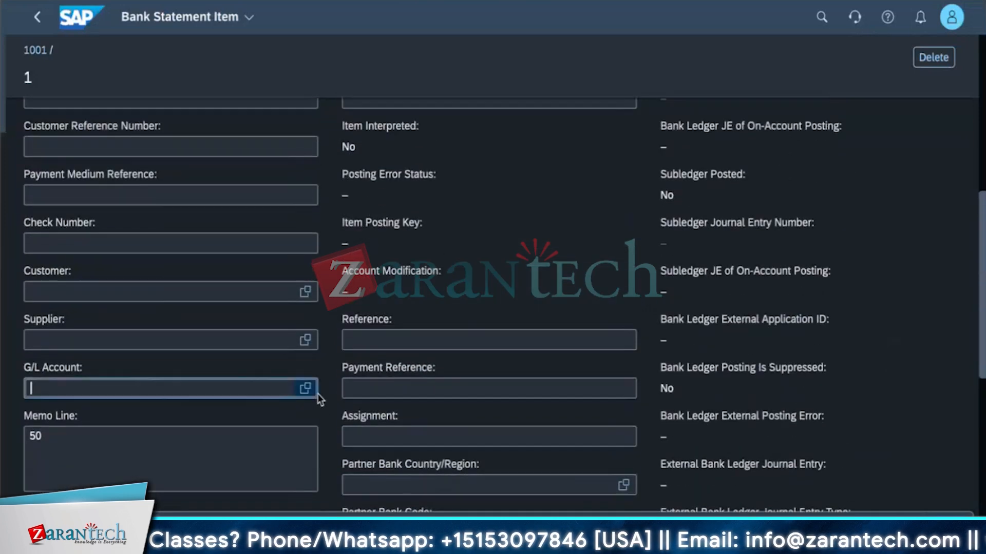
left_click(317, 393)
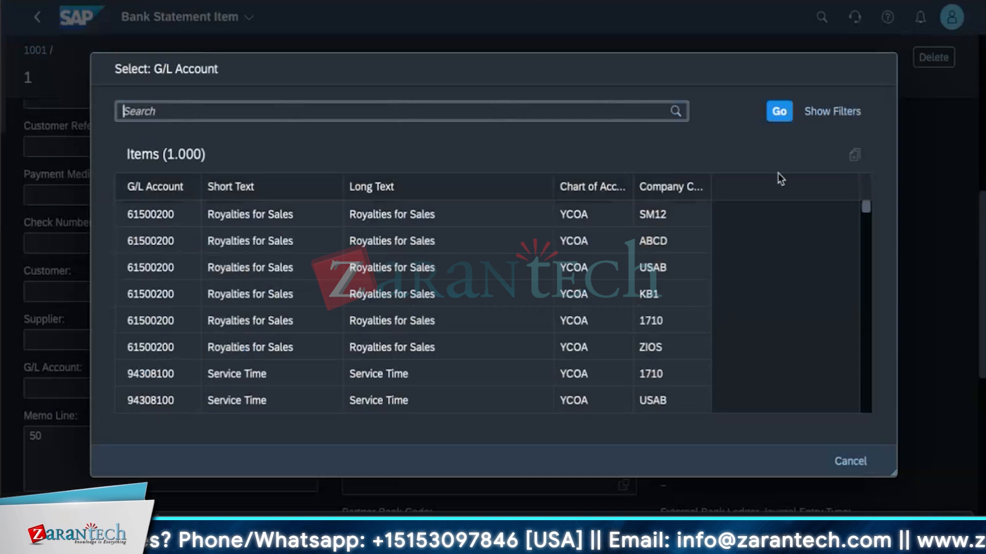
left_click(850, 461)
scroll(205, 295, "up", 2)
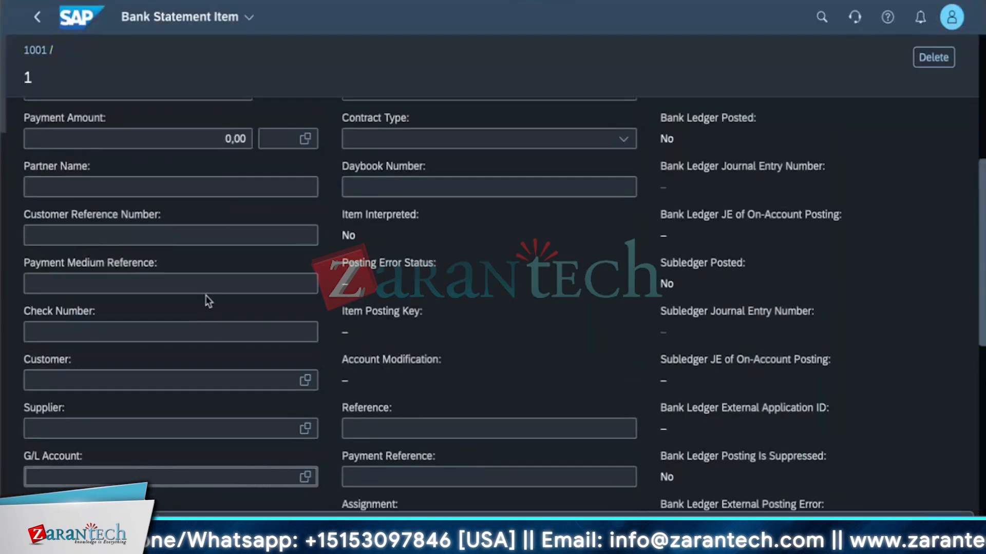
- Inspect item 1's reference, value date and payment currency fields, cancelling the currency selection
left_click(208, 284)
left_click(217, 234)
scroll(218, 234, "up", 2)
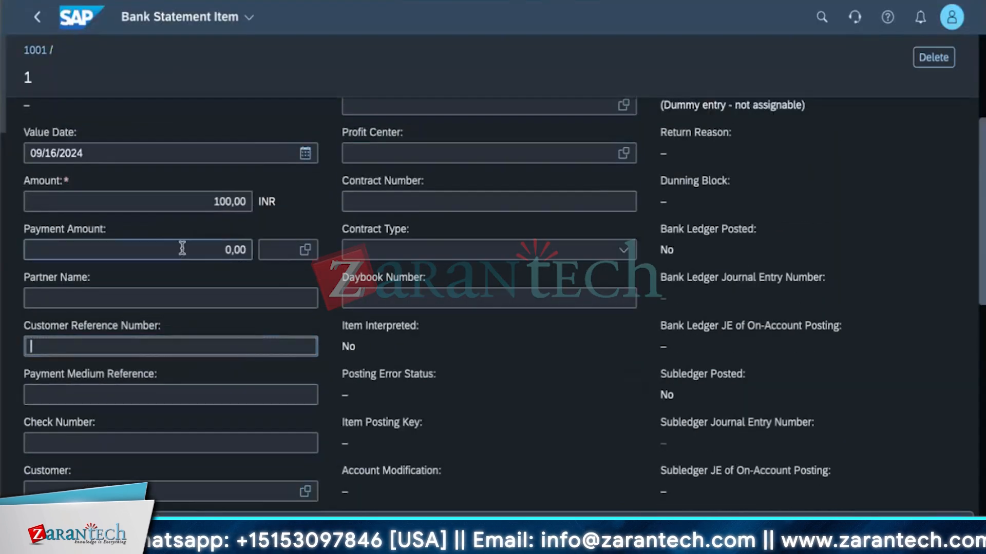
left_click(306, 154)
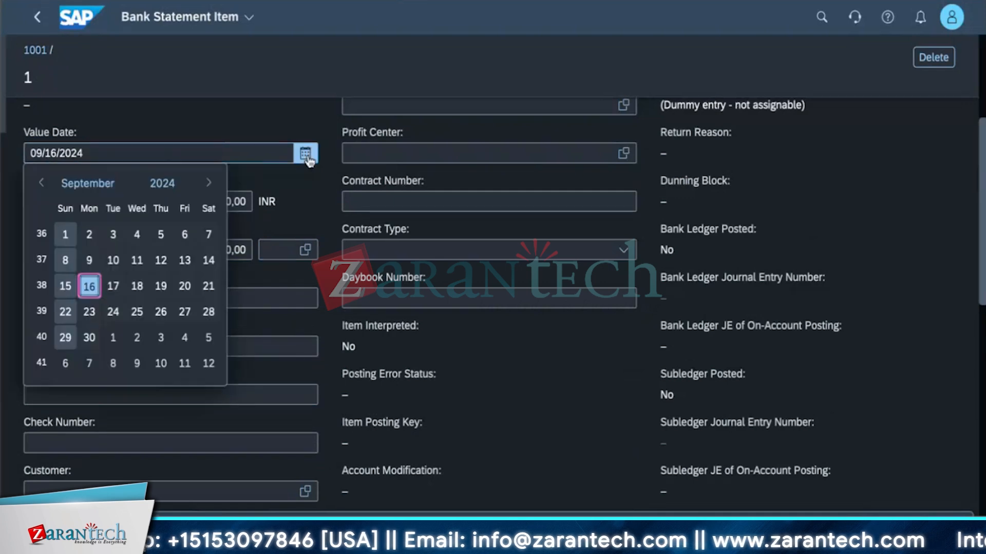
left_click(297, 193)
left_click(303, 250)
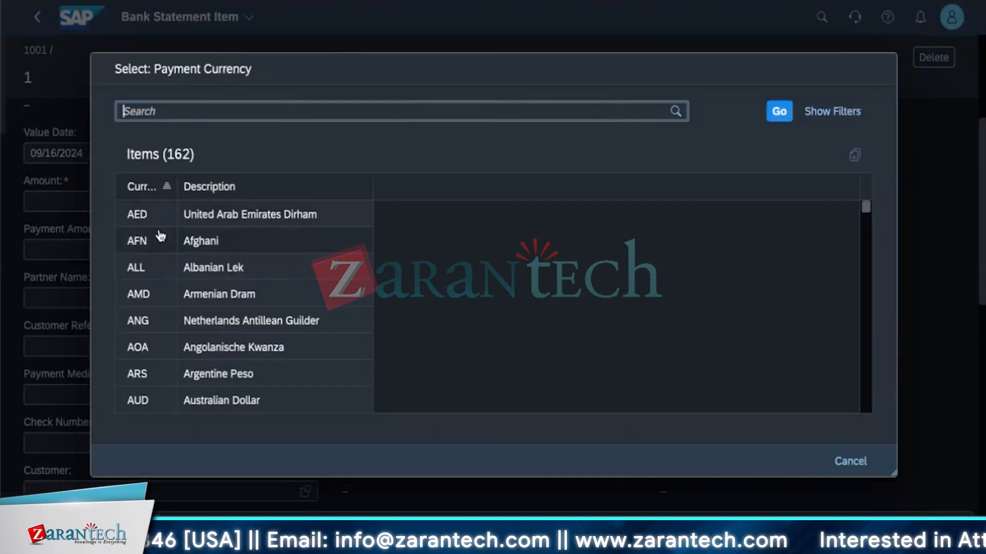
left_click(843, 472)
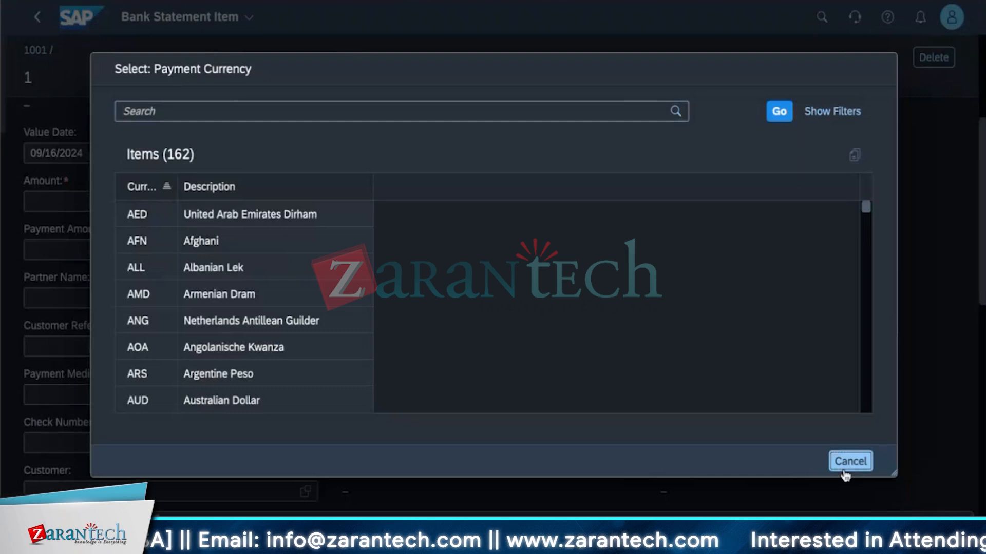
scroll(471, 384, "up", 4)
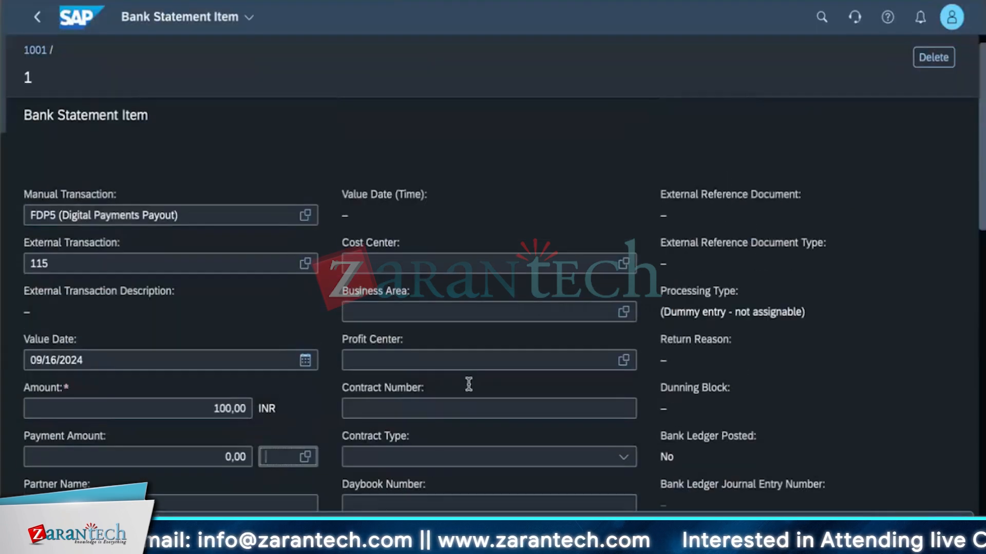
scroll(468, 385, "up", 1)
scroll(469, 384, "up", 1)
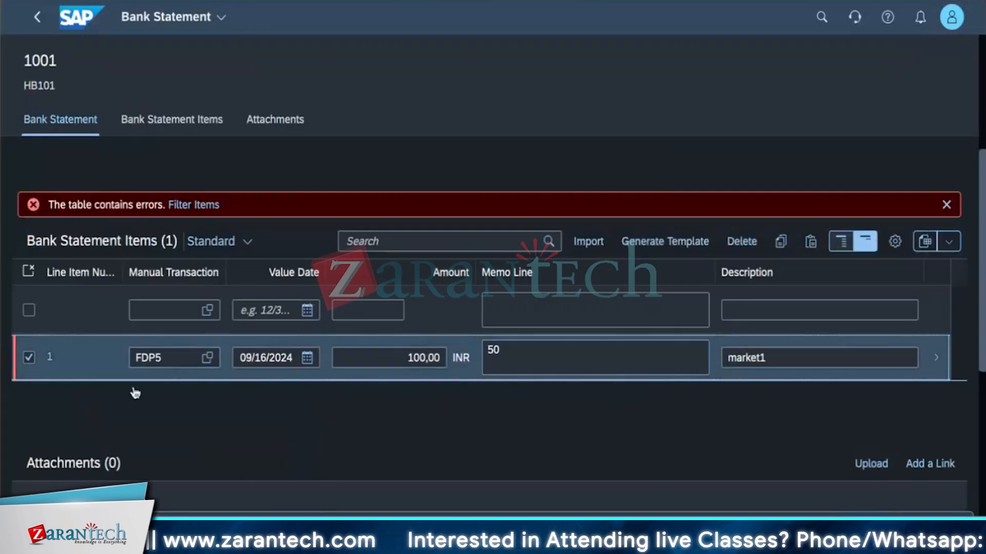
- Read the full error message about item 1's manual or external transaction again and close the message list
left_click(37, 531)
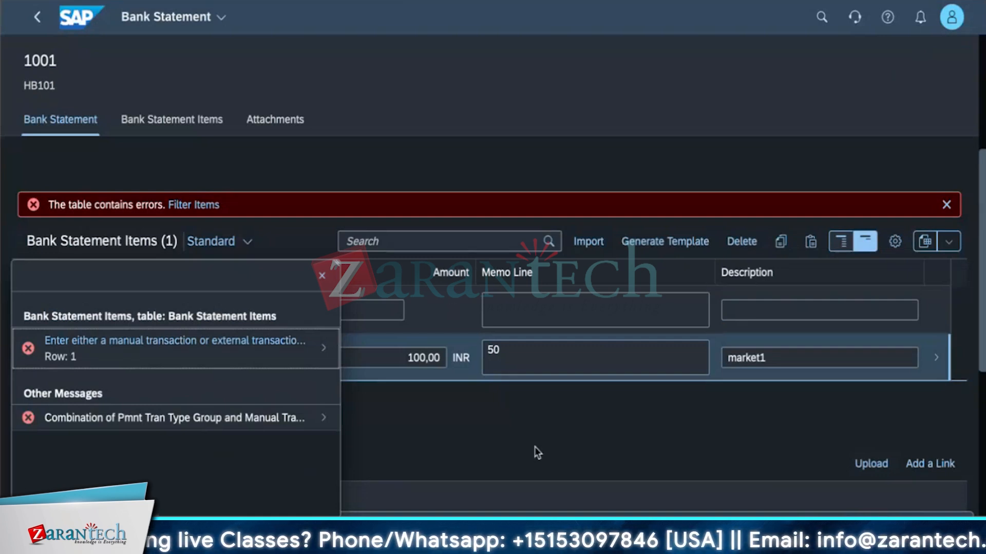
left_click(329, 347)
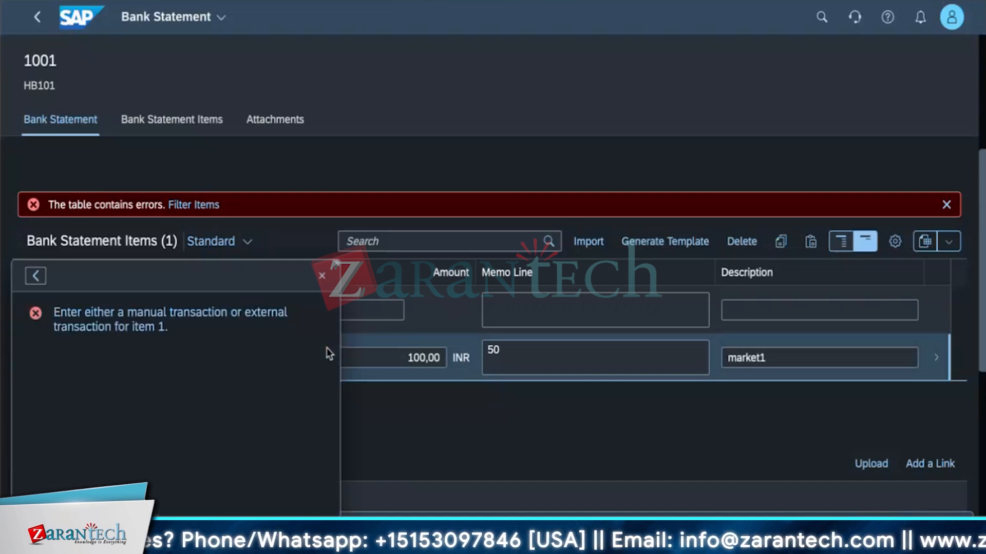
left_click(321, 277)
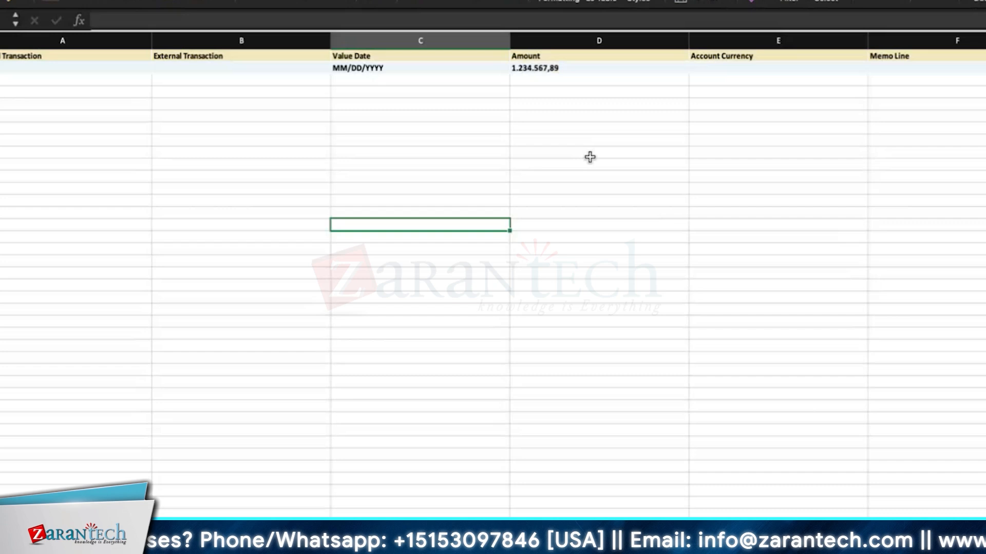
- Examine the account currency and manual transaction columns of the bank statement item spreadsheet template
left_click(707, 78)
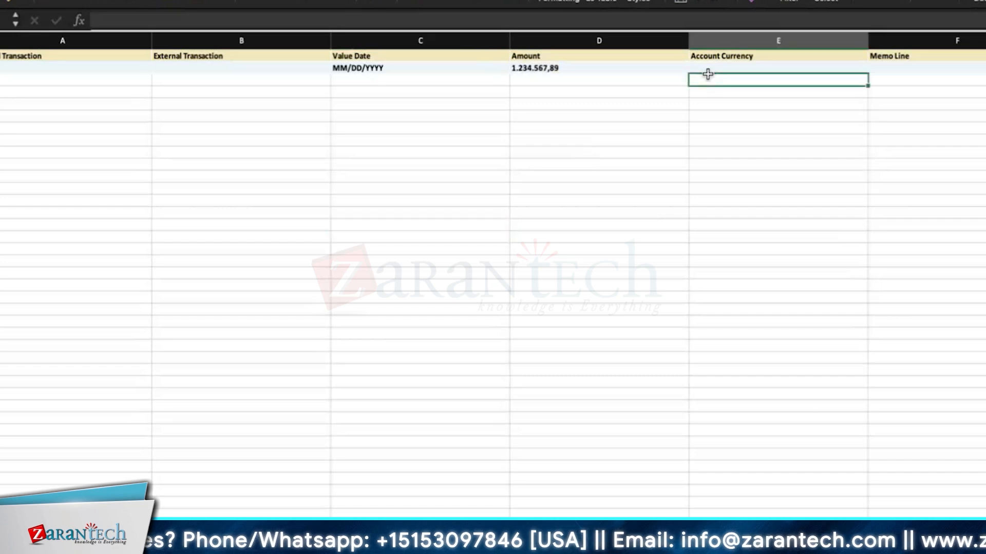
left_click(97, 100)
left_click(88, 63)
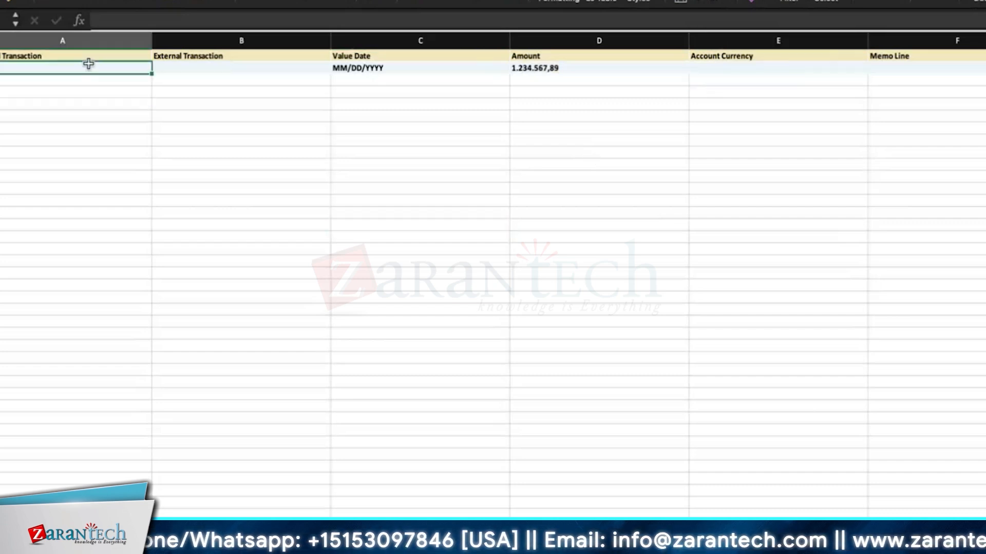
key("Right")
key("Right")
left_click(78, 114)
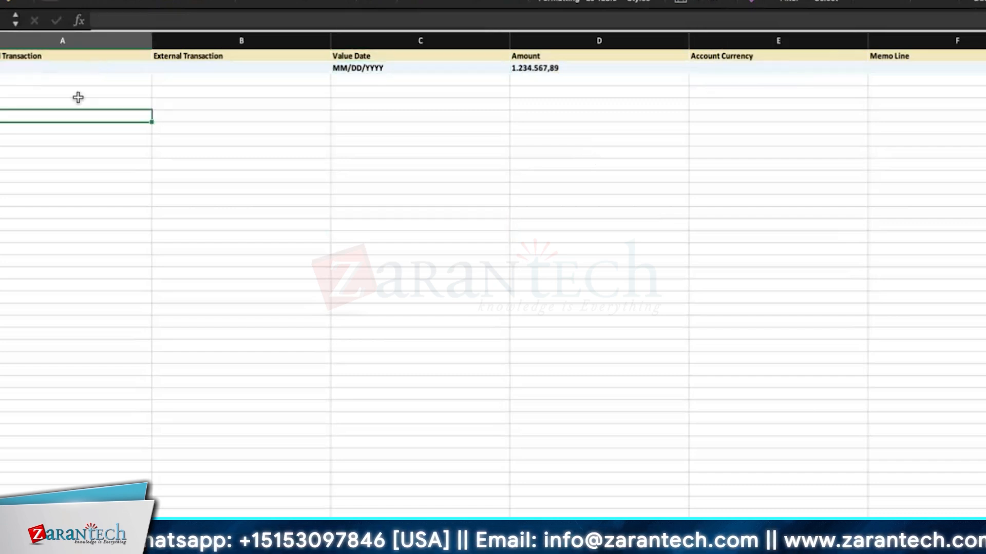
left_click(81, 68)
left_click(110, 127)
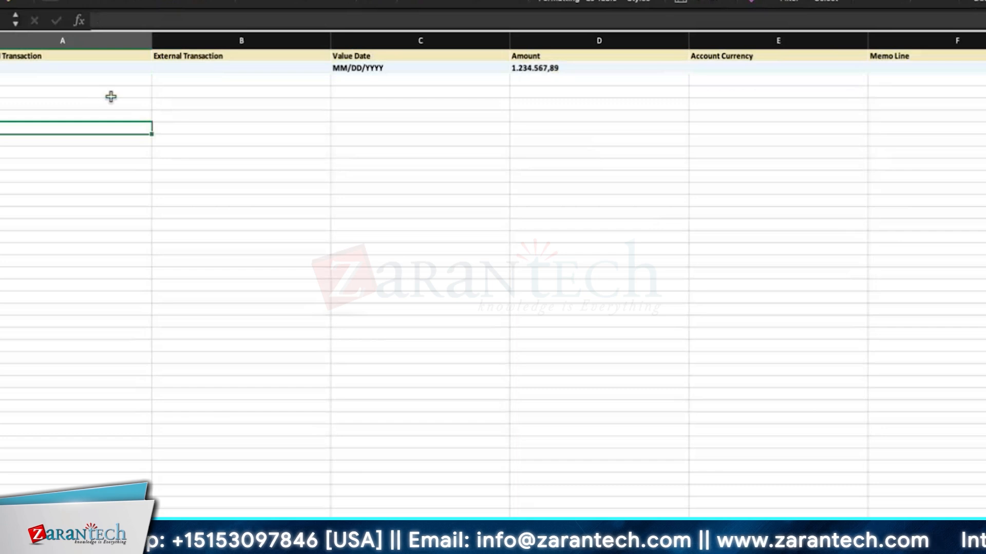
- Try entering 100 under External Transaction in the template's first row below the headers, and clear it
left_click(137, 66)
left_click(166, 67)
double_click(180, 67)
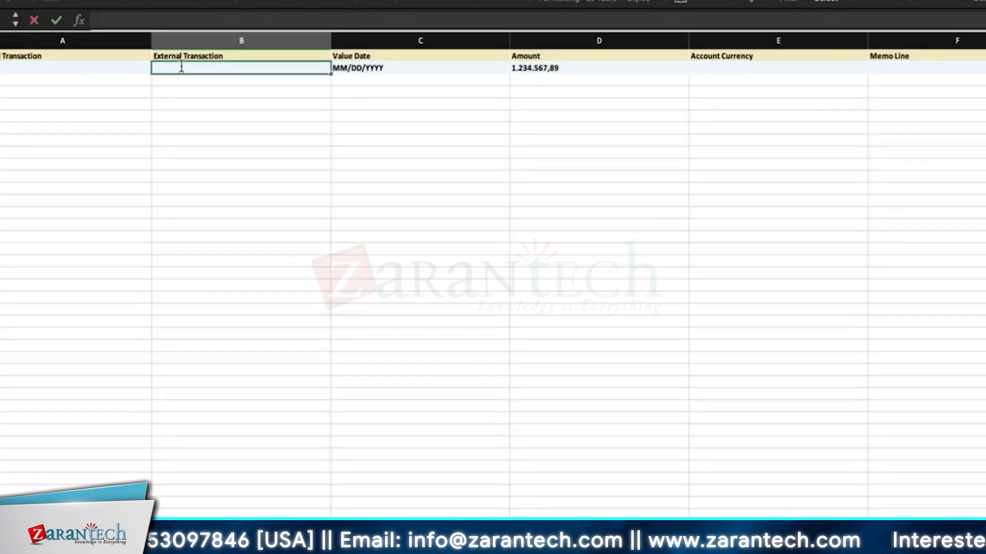
type("100")
key("BackSpace")
key("BackSpace")
key("BackSpace")
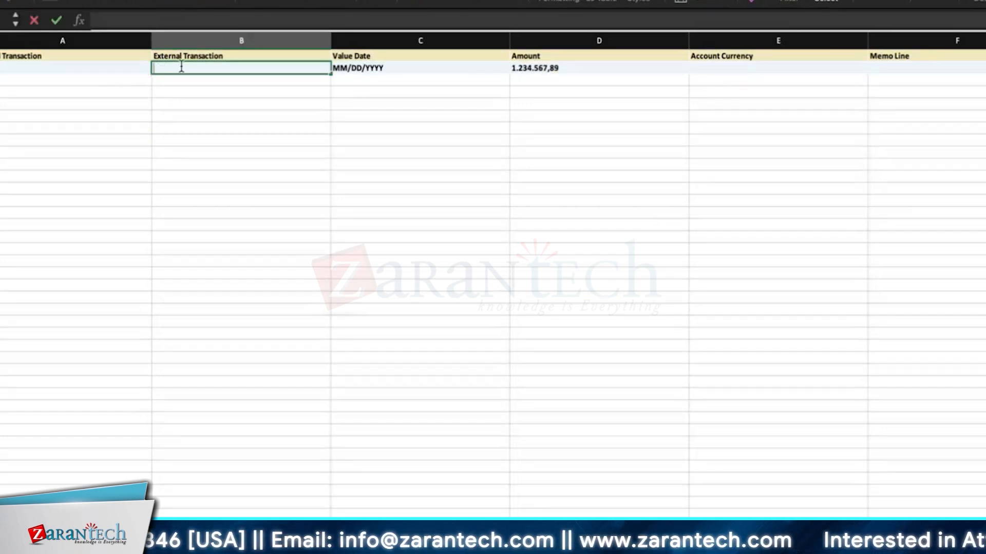
left_click(77, 76)
left_click(83, 66)
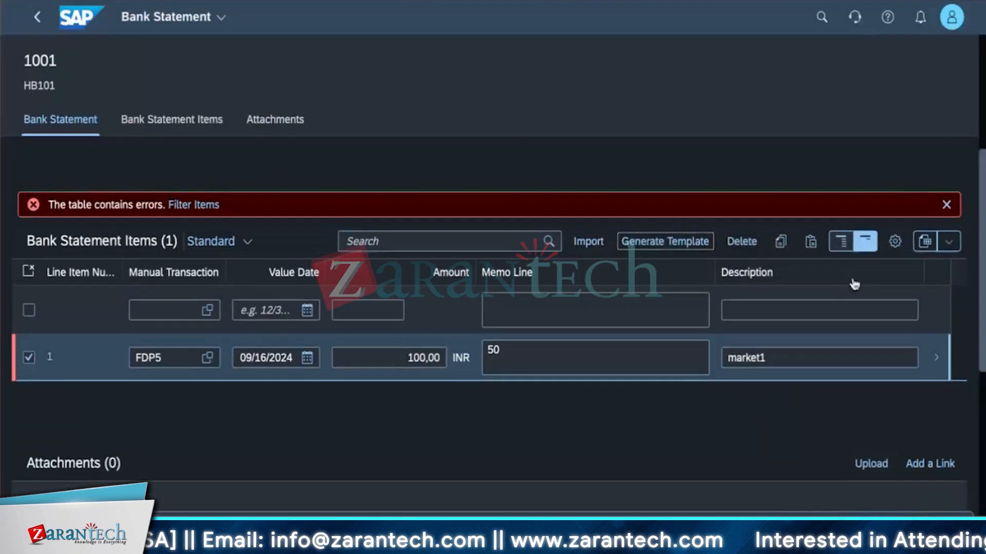
- Add the External Transaction, External Transaction Description and Manual Transaction Description columns to the bank statement items table
left_click(902, 249)
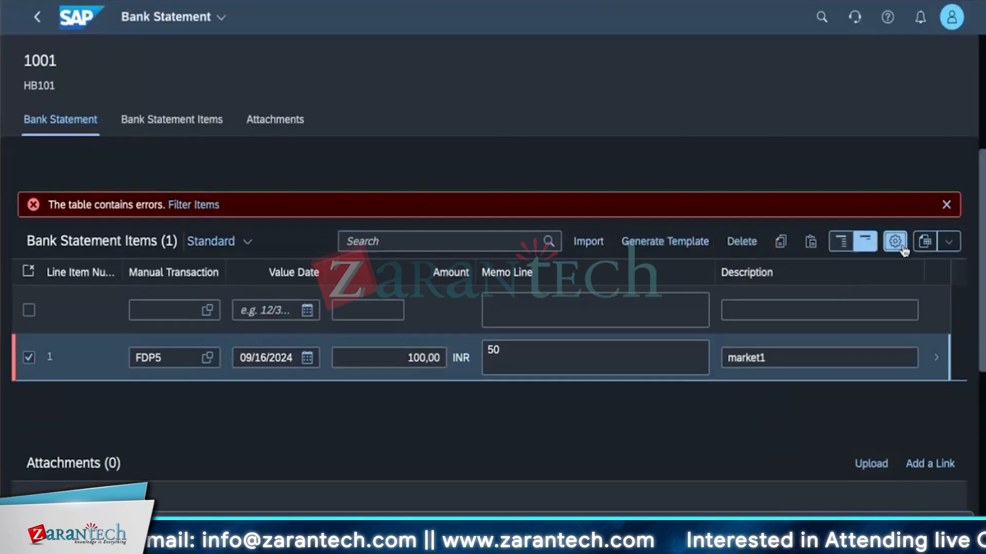
scroll(334, 410, "down", 10)
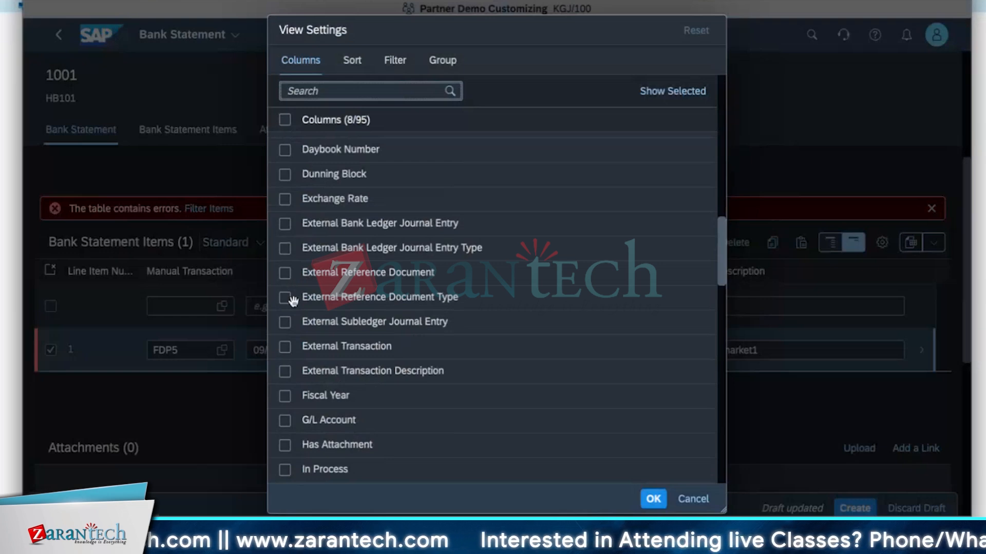
left_click(285, 372)
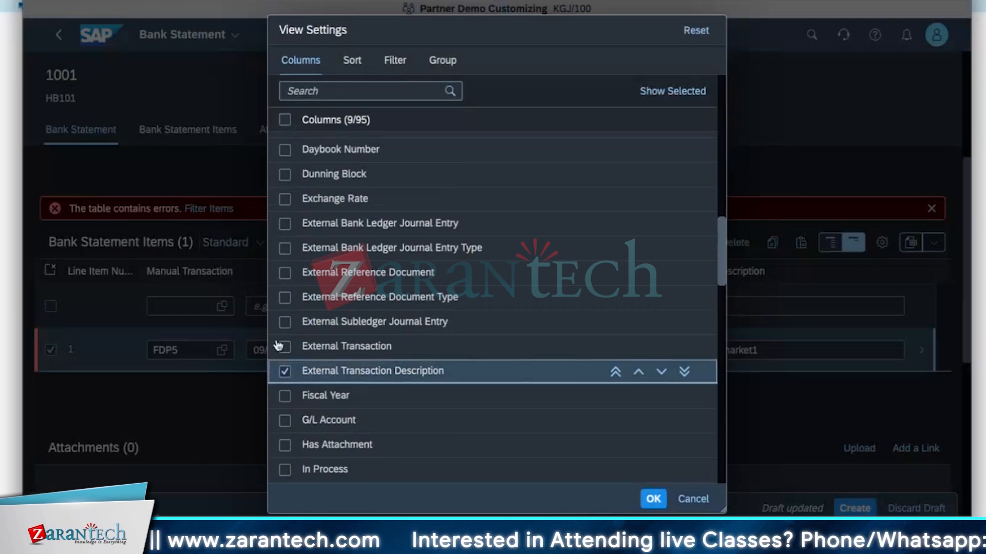
left_click(281, 346)
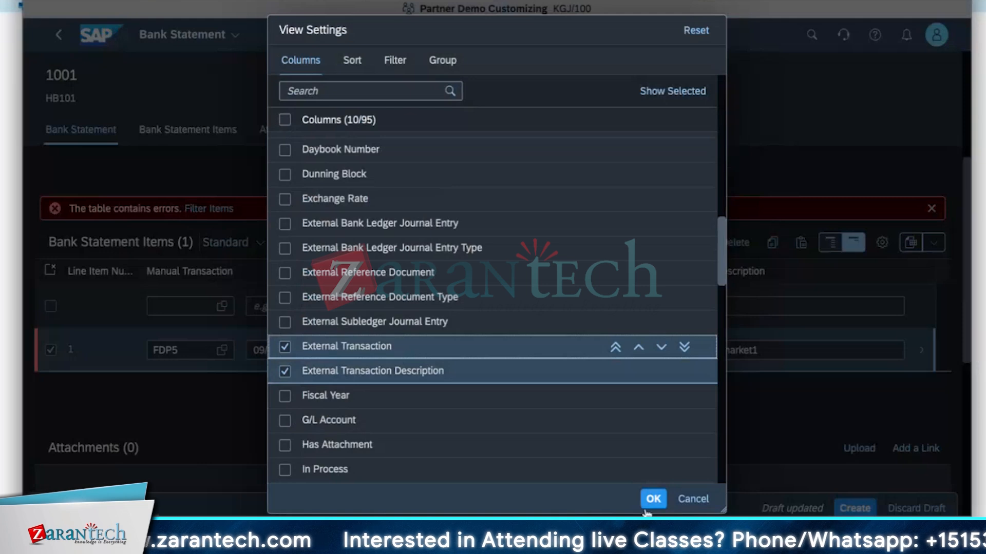
scroll(411, 341, "up", 5)
scroll(411, 339, "down", 20)
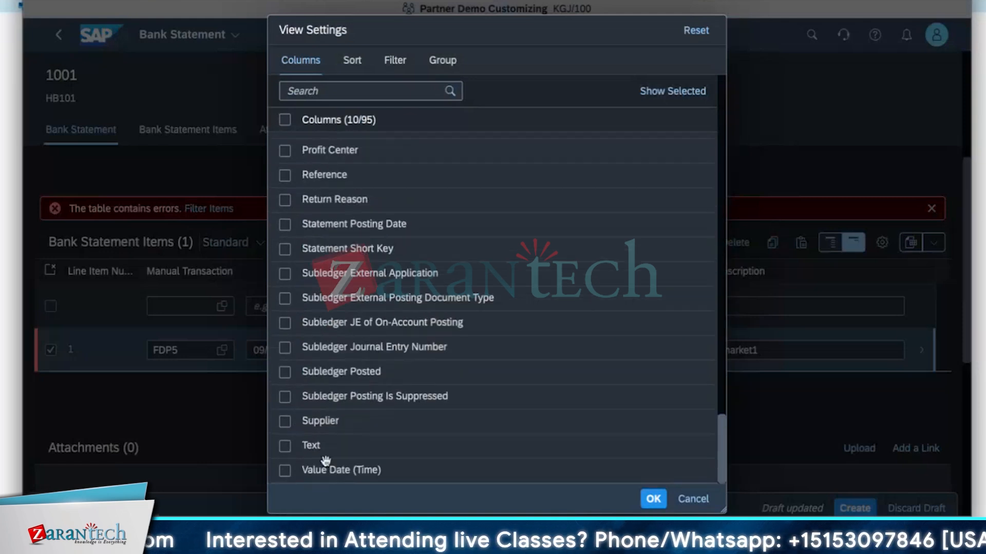
scroll(336, 450, "up", 2)
scroll(336, 449, "up", 7)
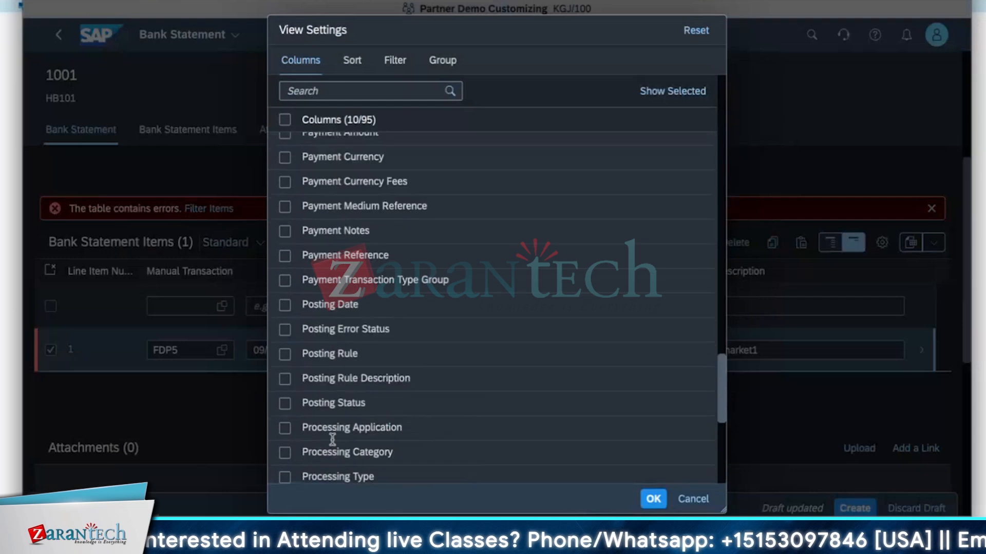
scroll(332, 439, "up", 6)
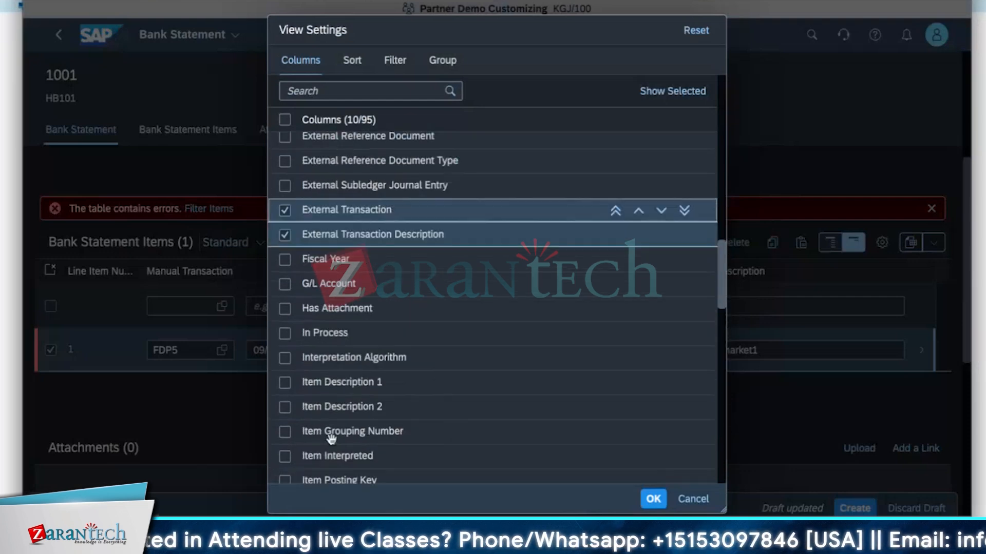
scroll(326, 437, "down", 3)
left_click(285, 322)
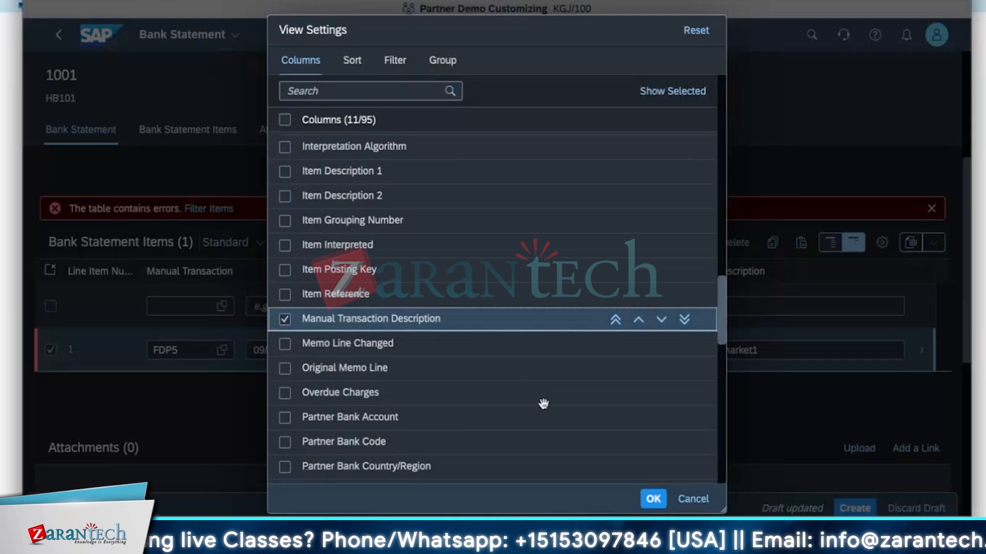
left_click(653, 500)
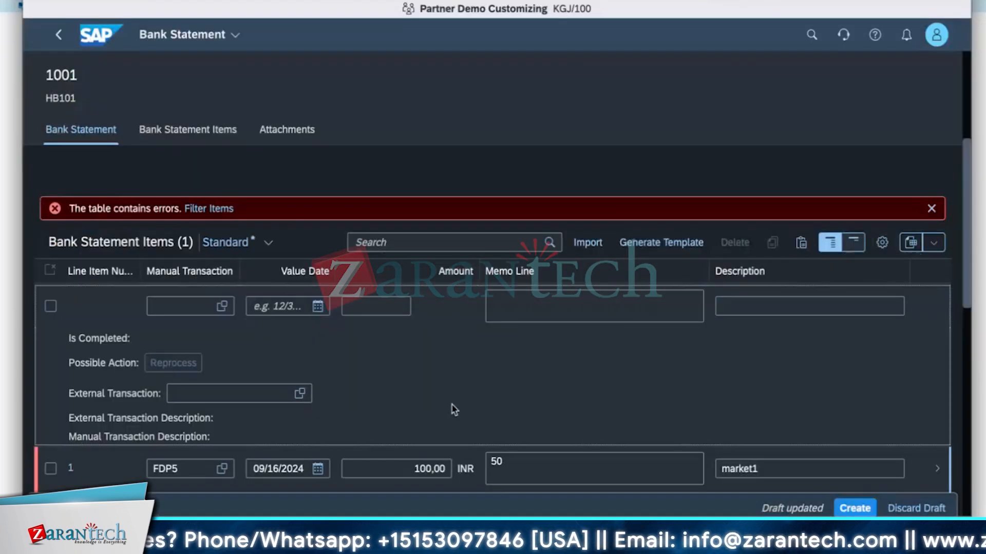
- Check the statement's error message list again and close it
scroll(387, 382, "down", 1)
left_click(61, 508)
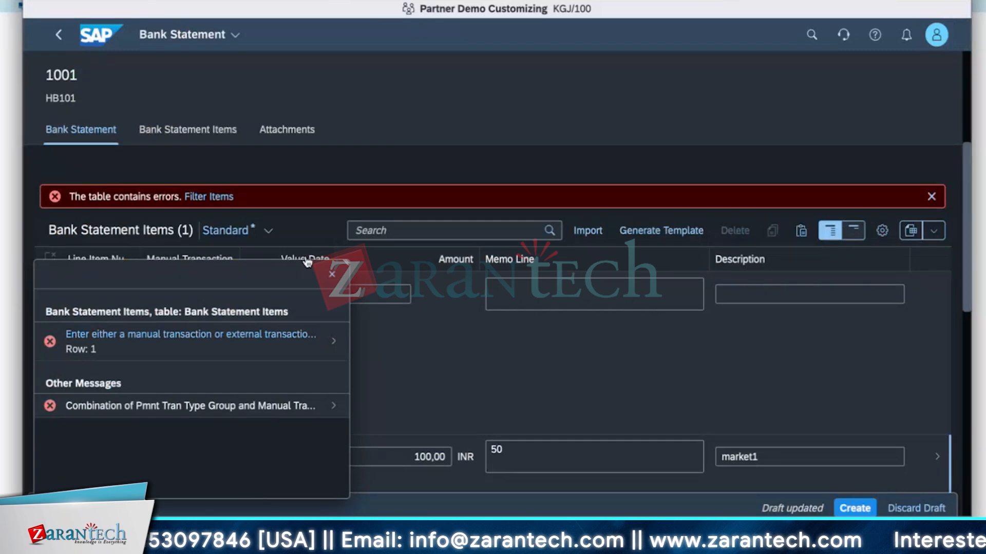
left_click(332, 275)
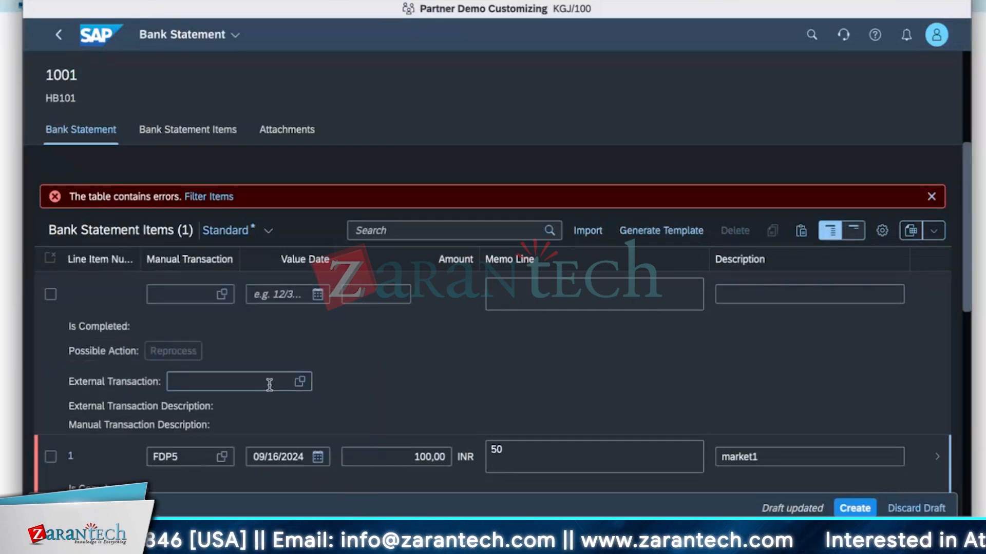
- Try creating the statement with 17BAI external transaction 115 in the blank item row, inspect item 2's amount error and return to the statement
left_click(301, 382)
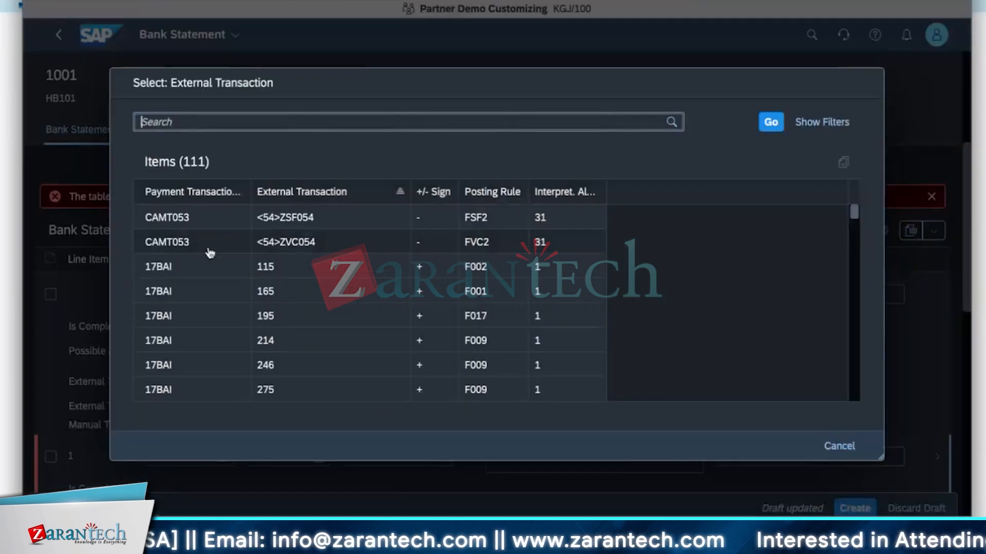
left_click(205, 272)
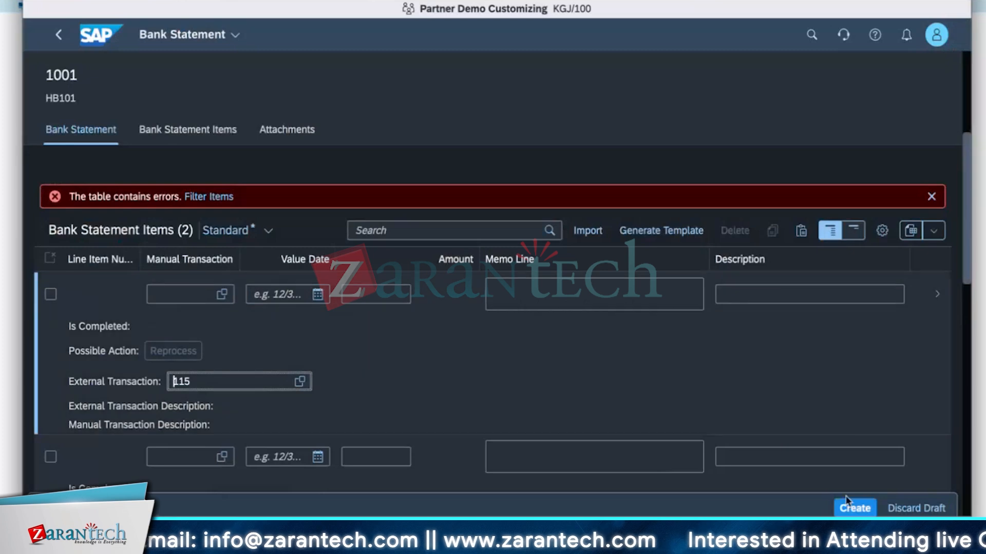
left_click(852, 507)
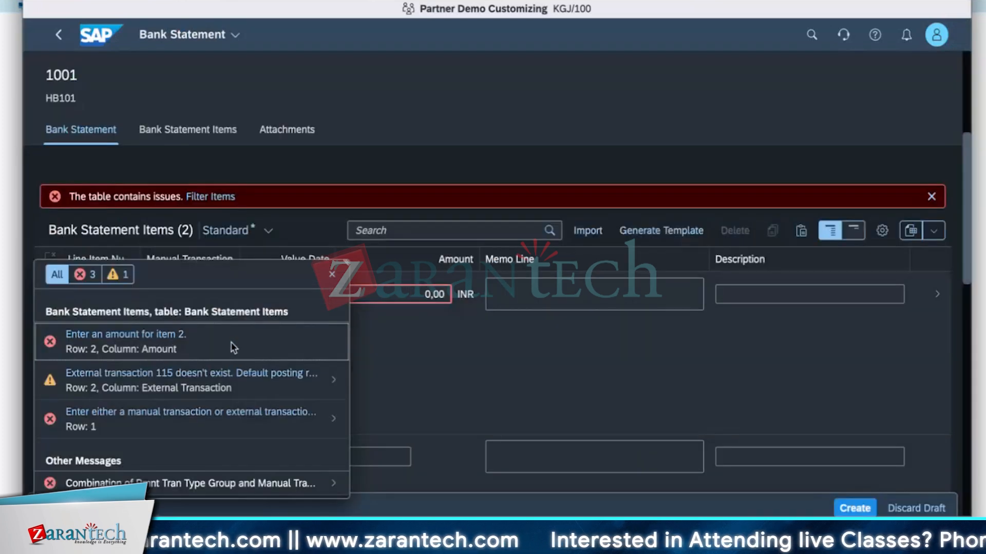
left_click(232, 348)
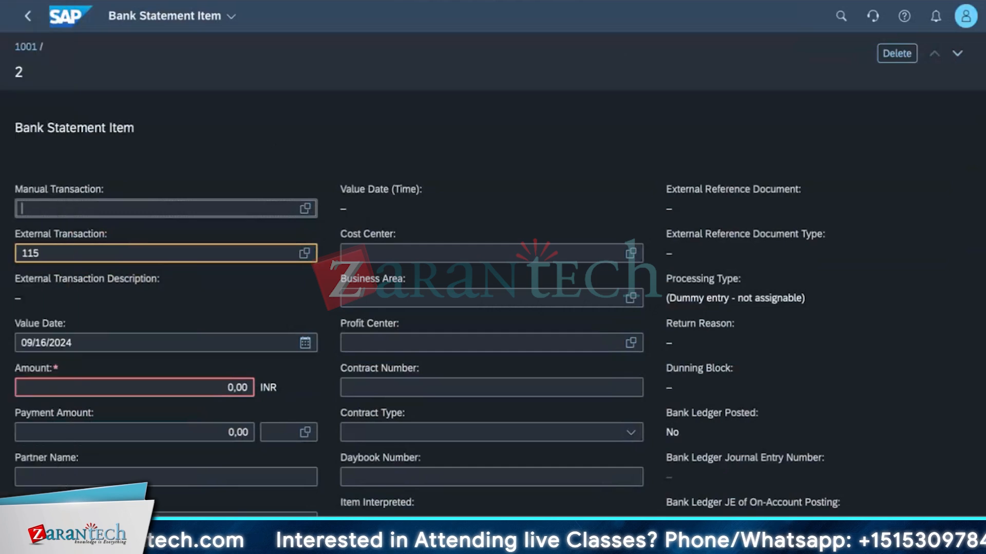
left_click(28, 16)
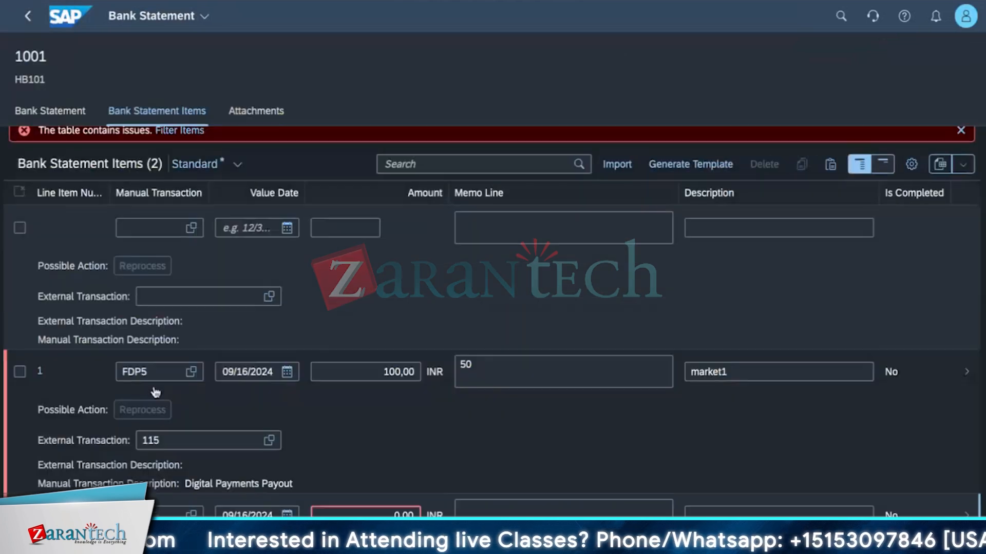
- Delete the faulty existing entries from the bank statement items table
left_click(10, 288)
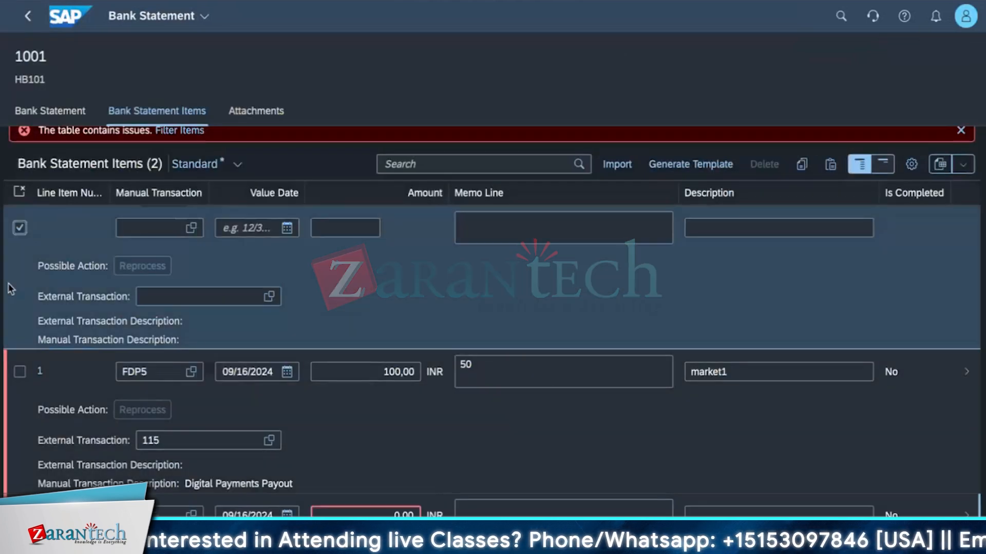
left_click(19, 372)
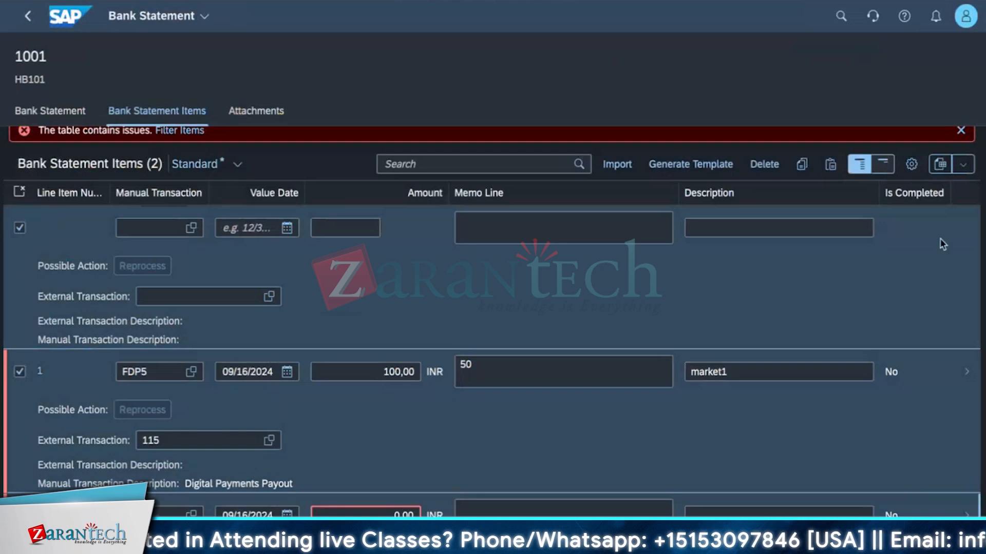
left_click(764, 164)
left_click(548, 328)
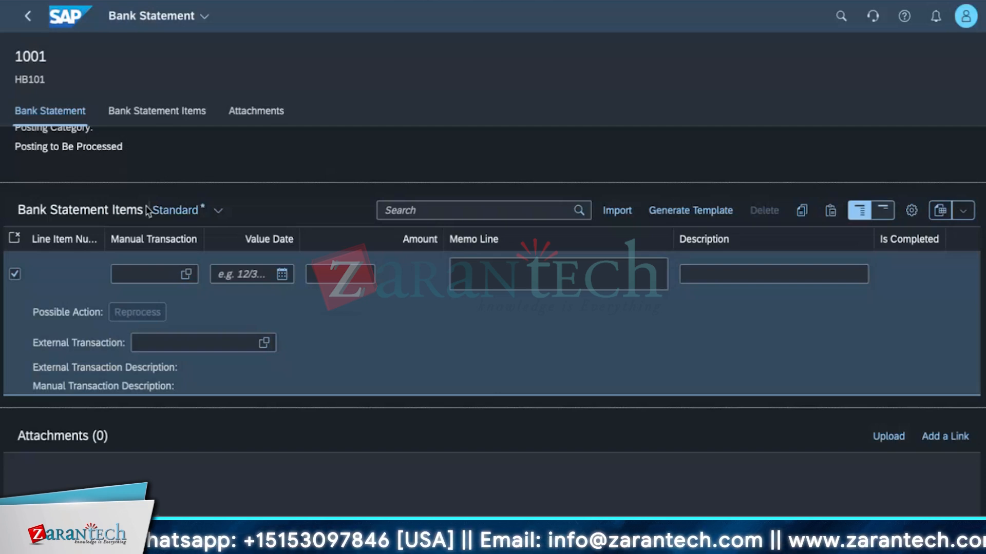
- Enter a new item with 17BAI external transaction 115, value date 09/16/2024 and amount 100
left_click(266, 344)
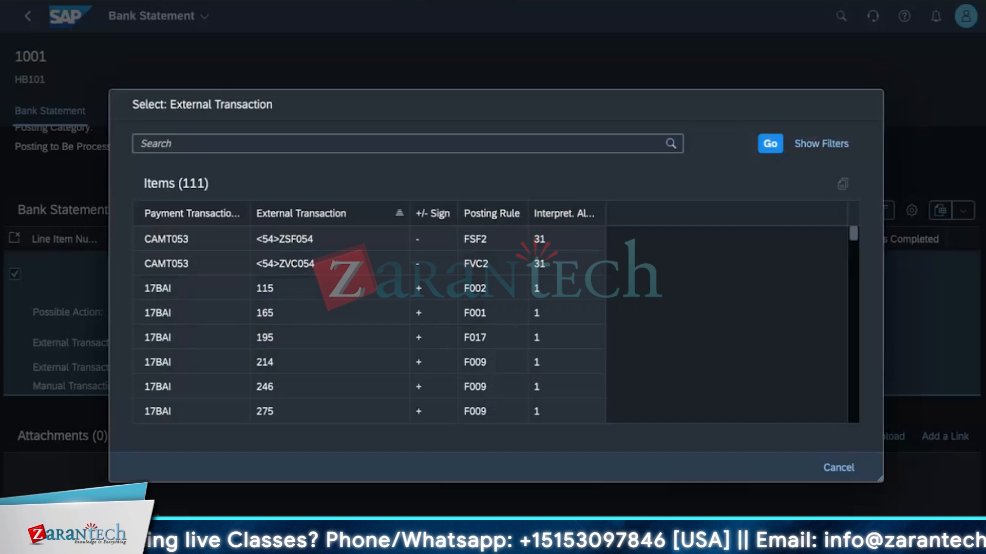
left_click(175, 291)
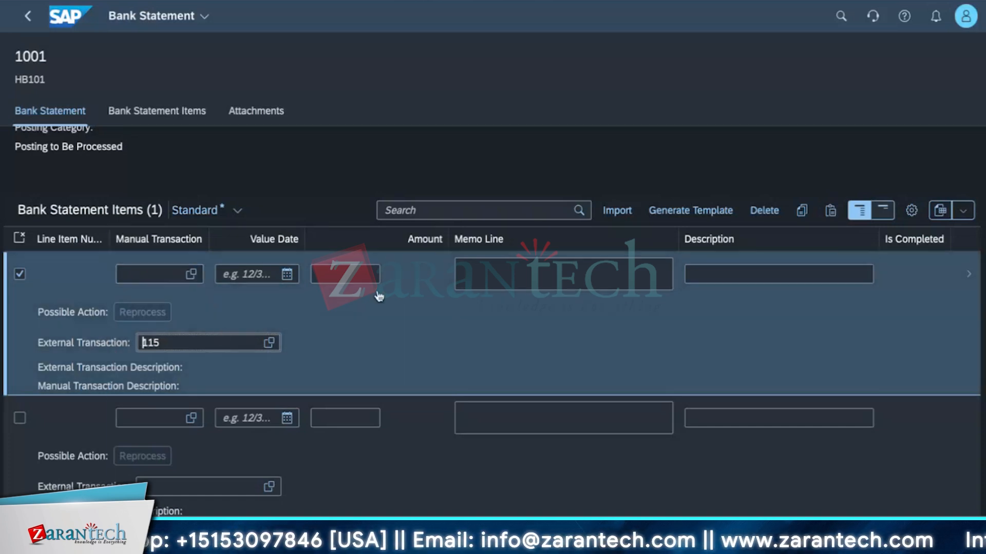
left_click(476, 269)
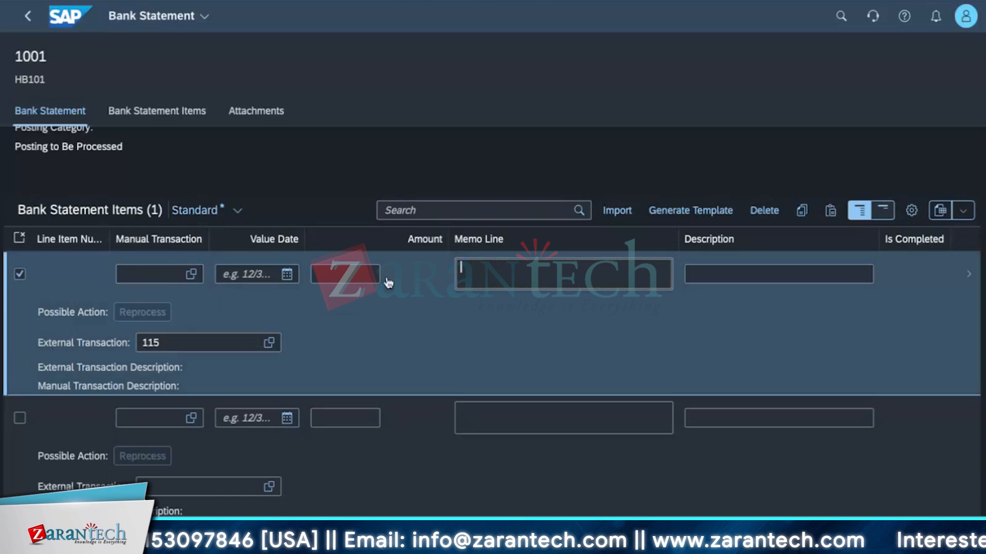
left_click(287, 274)
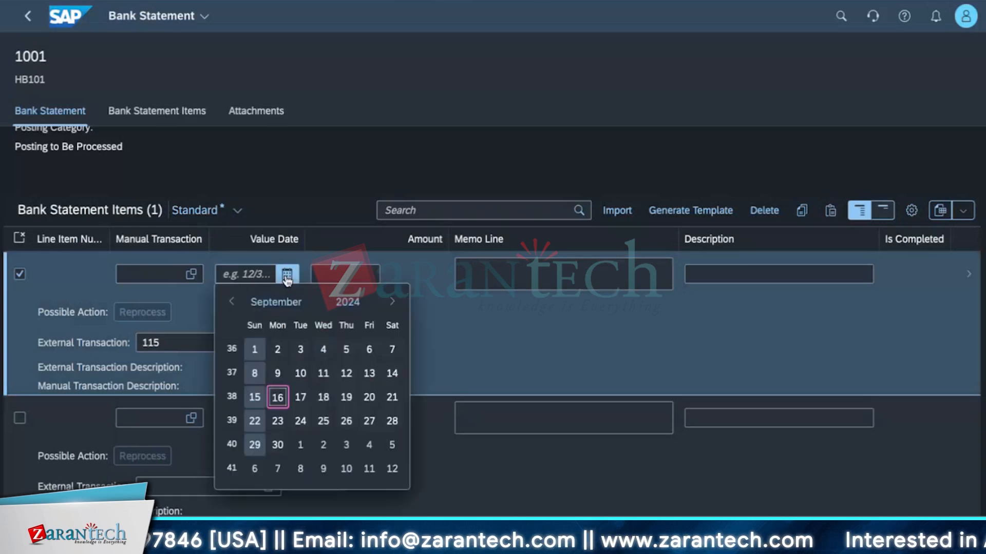
left_click(281, 395)
left_click(340, 272)
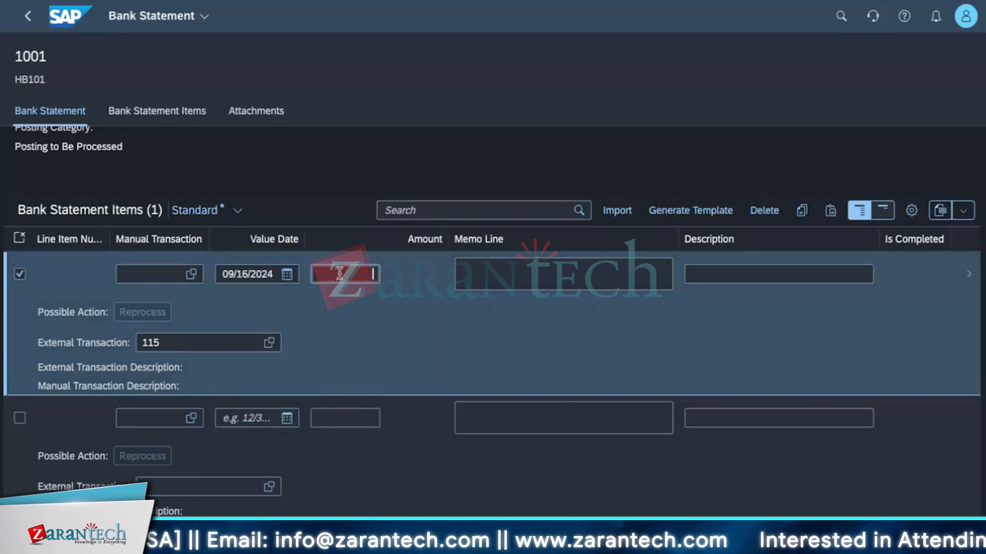
type("100")
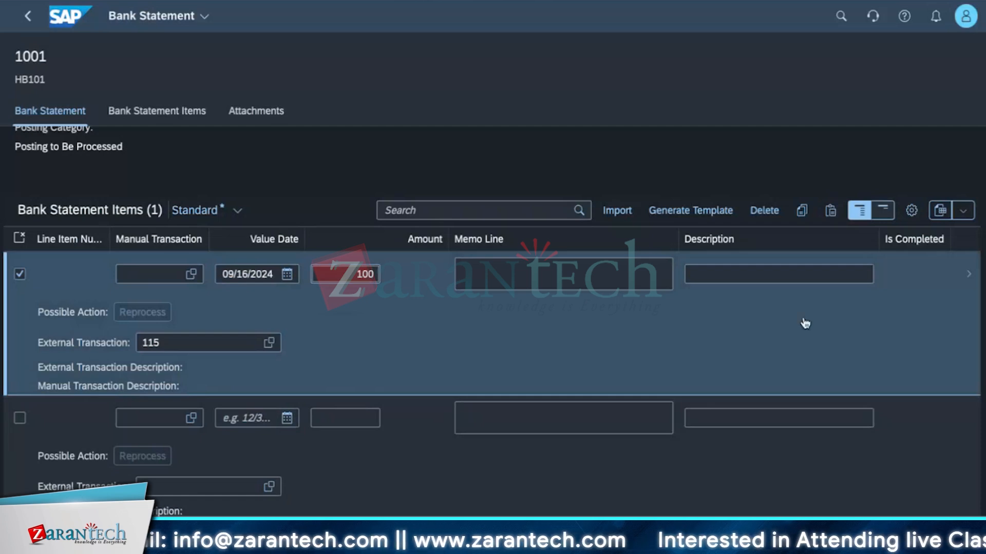
- Set the new item's description to 115 and create the bank statement
left_click(776, 273)
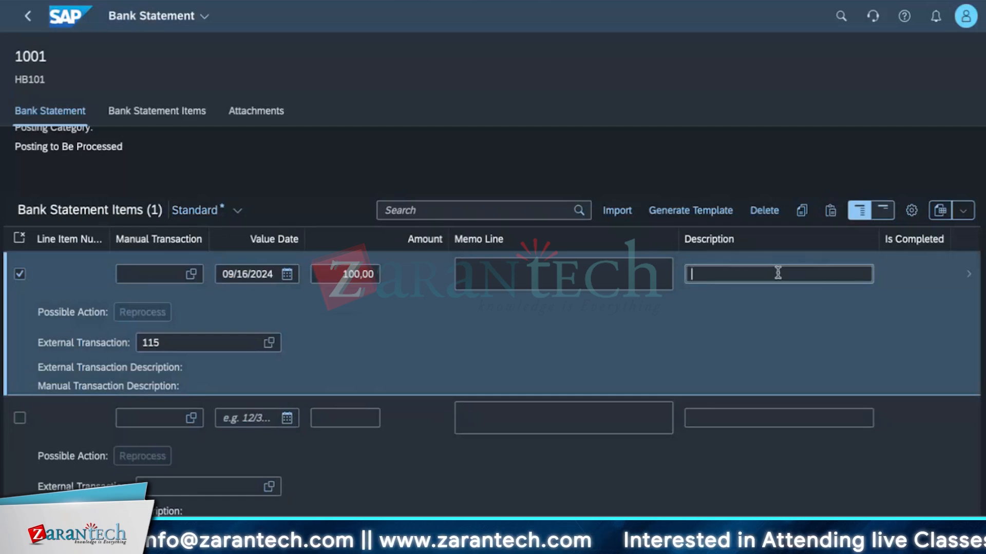
type("115")
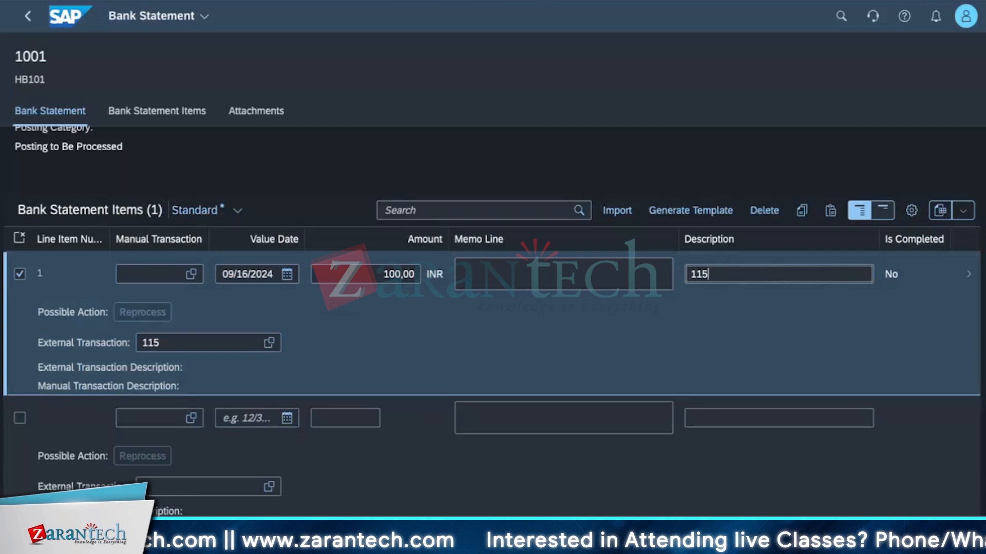
key("Return")
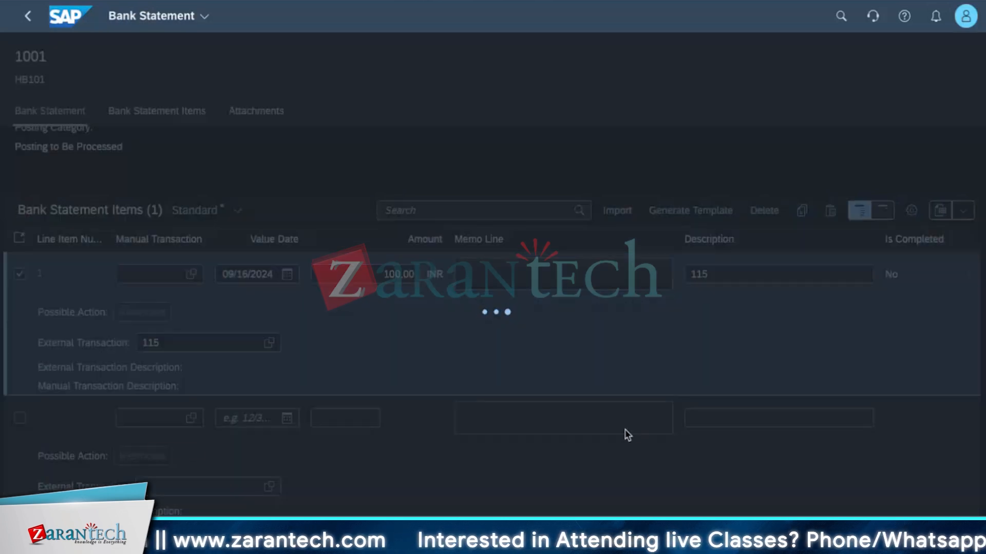
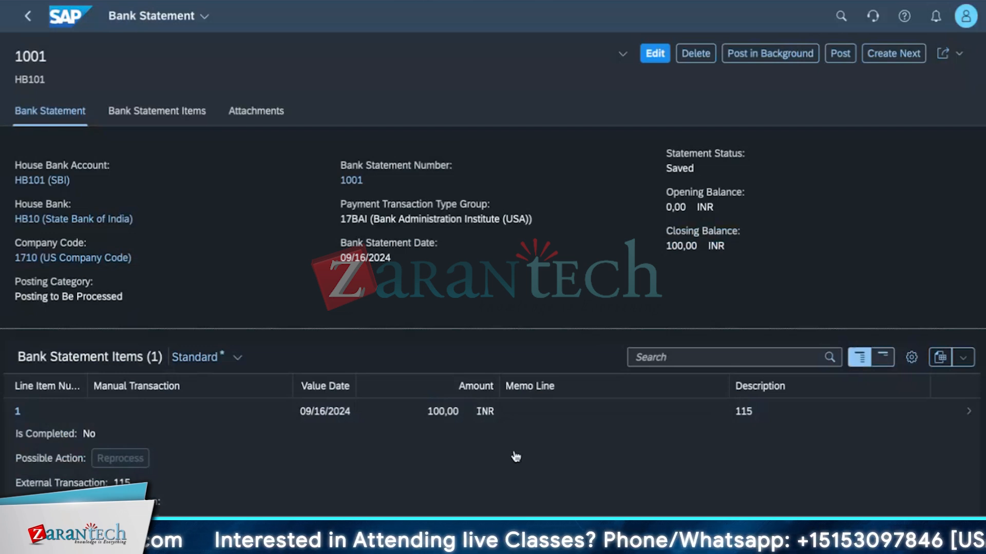
- Review the columns available for the saved statement's items table and close the view settings
left_click(911, 357)
scroll(410, 457, "down", 8)
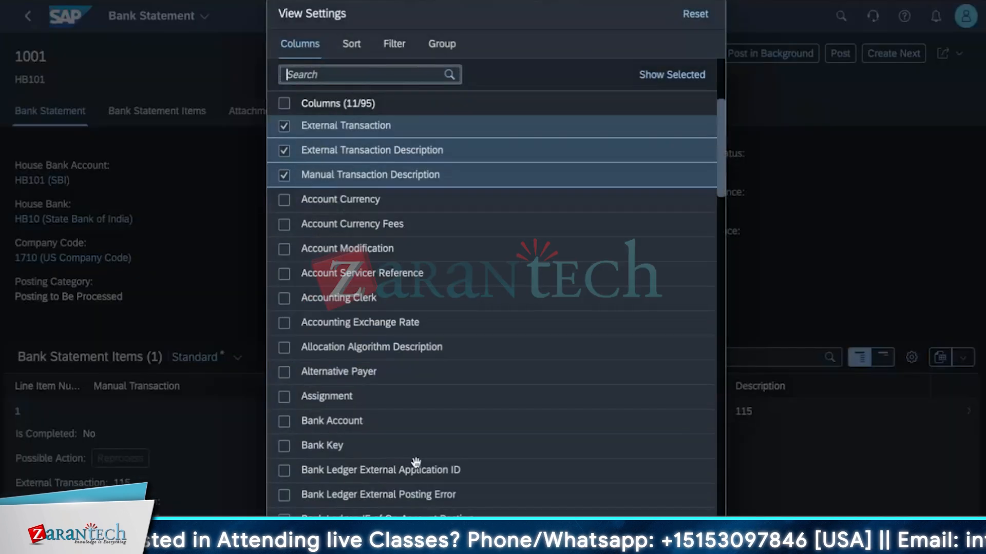
scroll(415, 463, "down", 2)
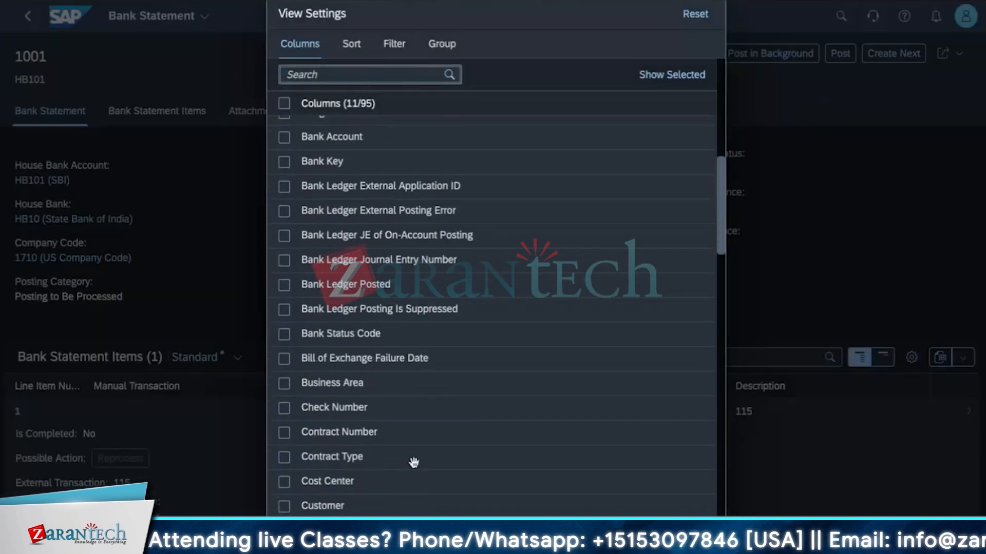
scroll(414, 462, "down", 6)
scroll(413, 462, "down", 6)
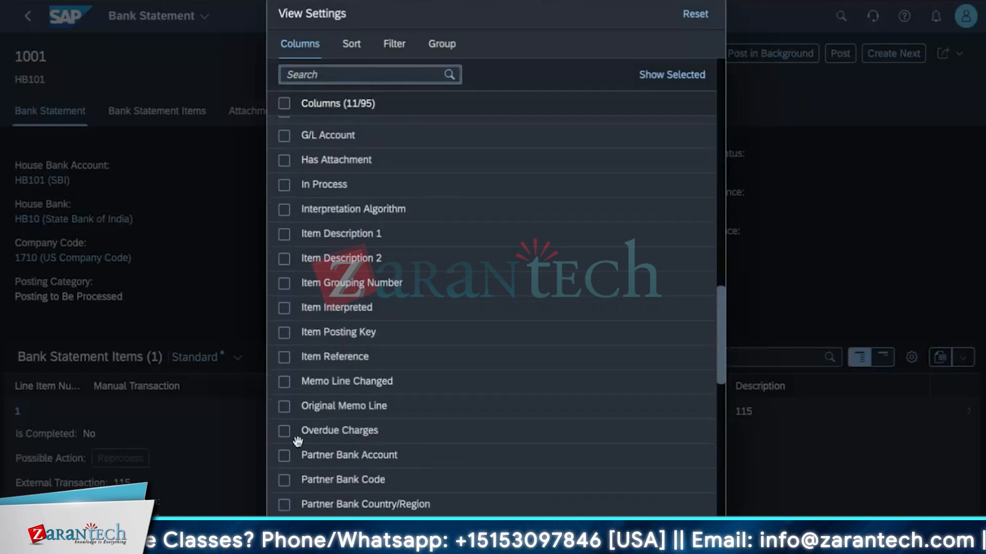
scroll(343, 460, "down", 10)
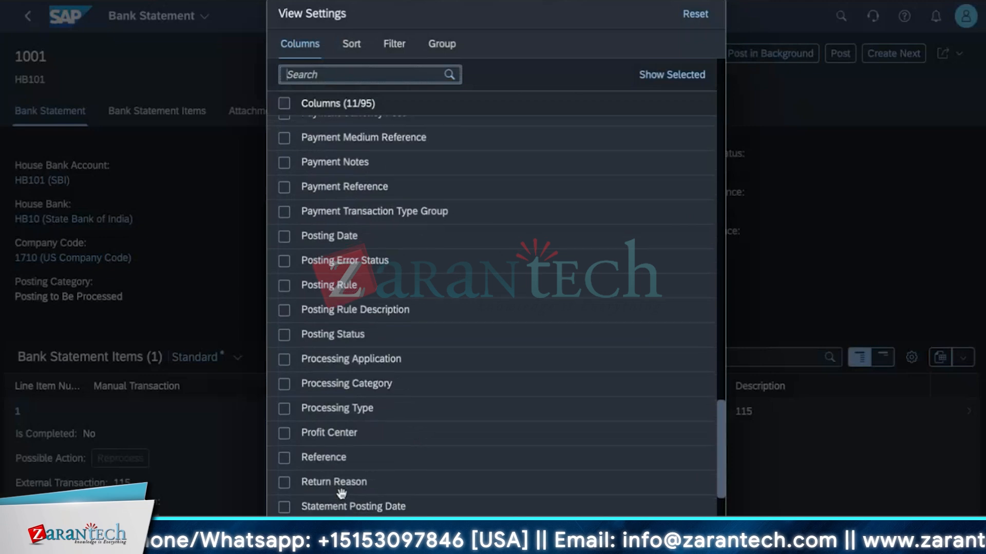
scroll(341, 488, "up", 4)
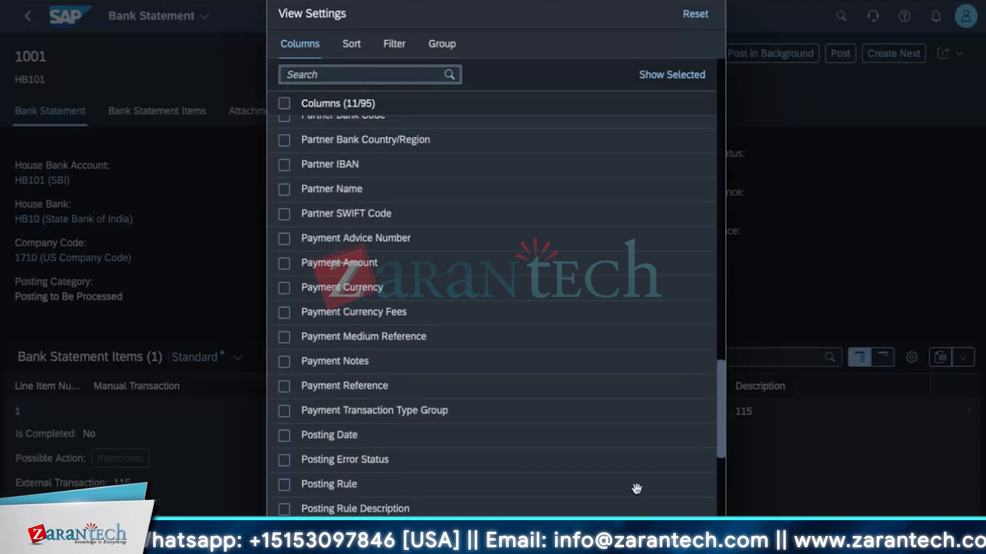
left_click(654, 530)
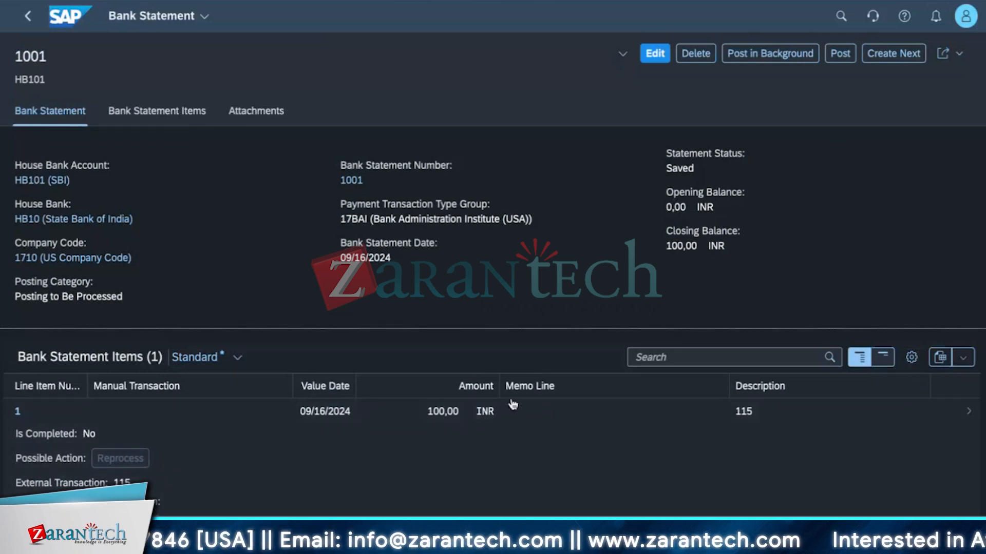
- Post bank statement 1001 and examine the posting details of its line item 1
left_click(845, 60)
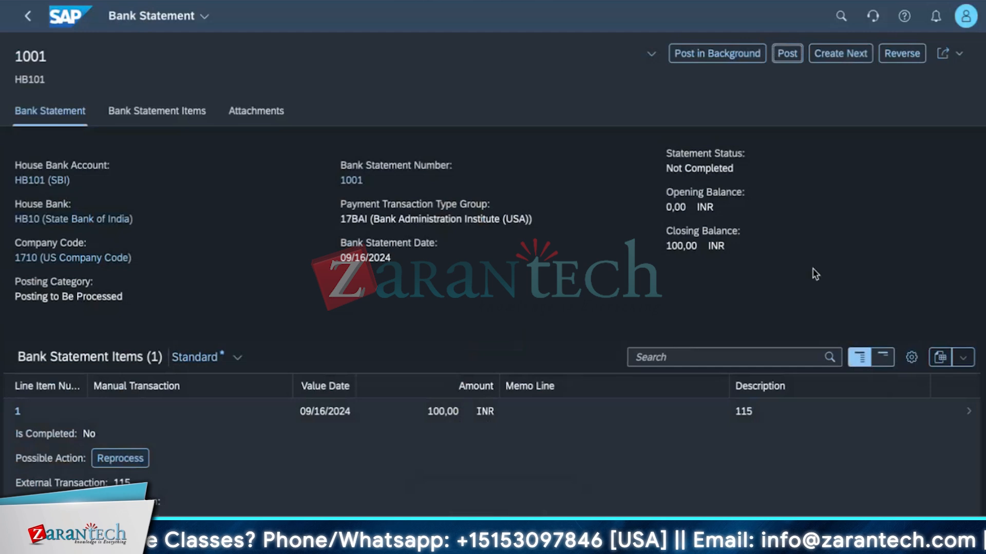
scroll(814, 275, "down", 2)
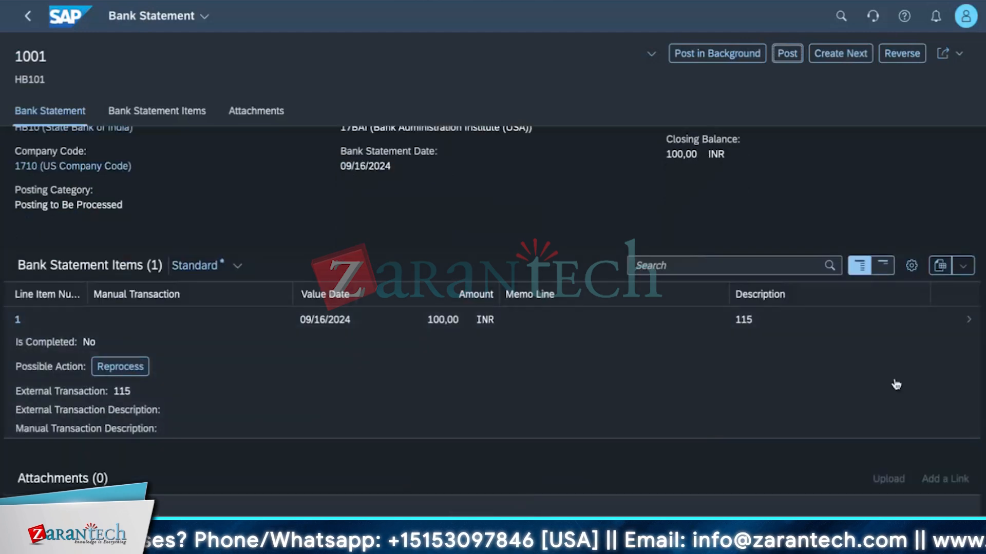
scroll(896, 385, "up", 2)
left_click(963, 424)
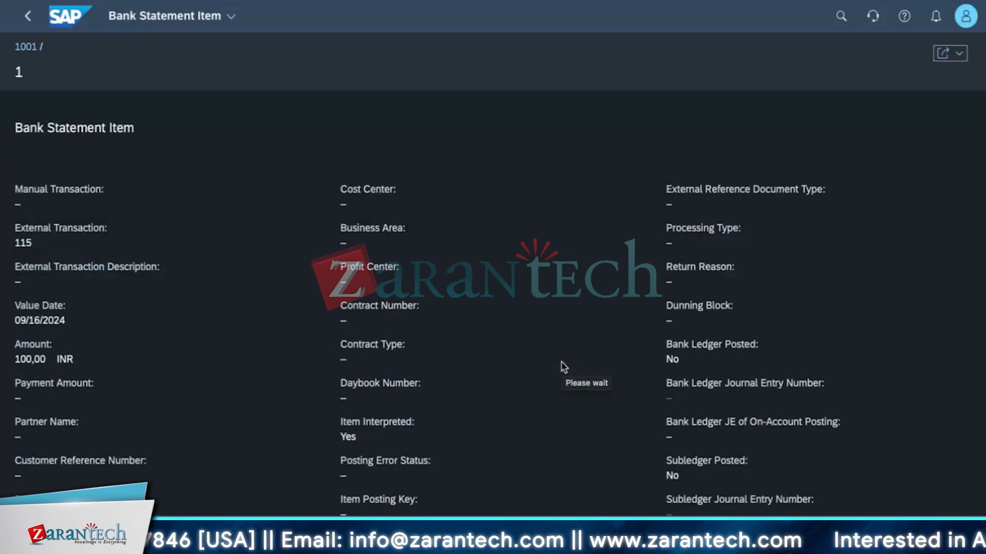
scroll(556, 348, "down", 10)
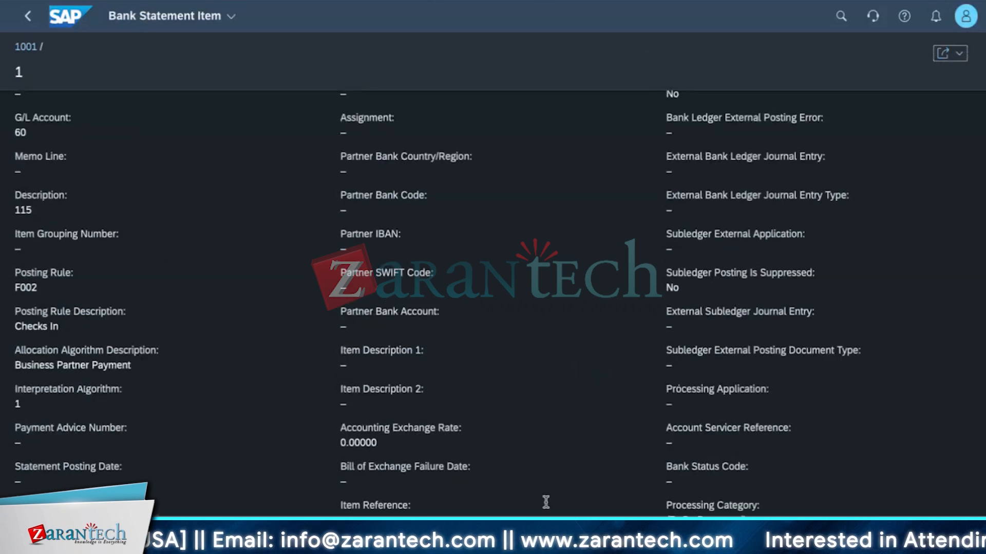
scroll(546, 502, "up", 10)
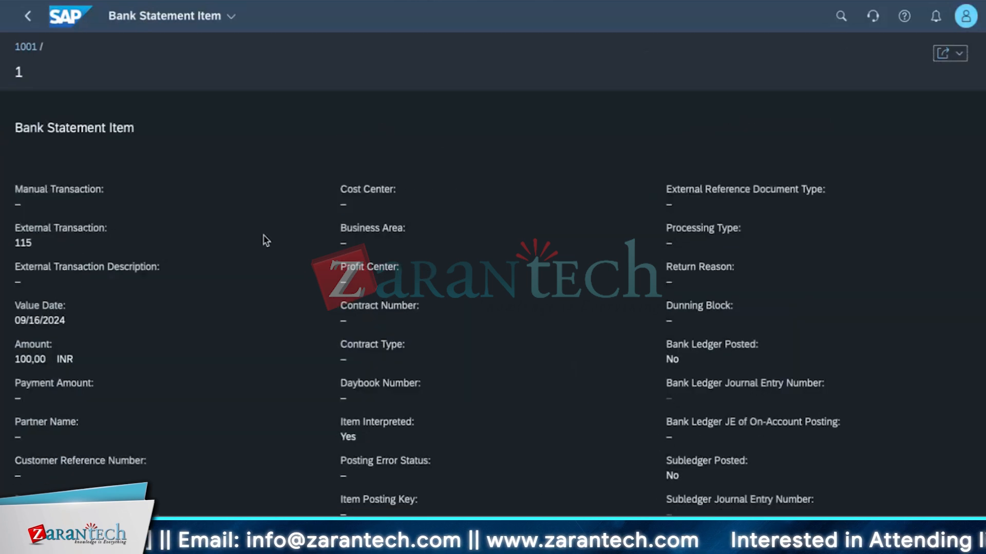
left_click(25, 25)
- Review the header and items of bank statement 1001 and create the next bank statement for house bank account HB101
scroll(334, 479, "down", 4)
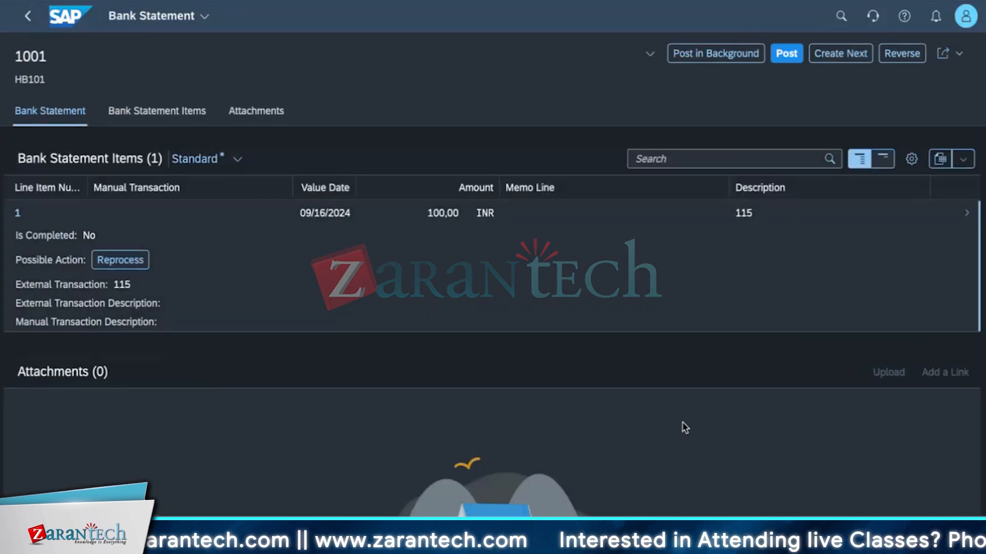
scroll(685, 428, "up", 2)
scroll(684, 428, "up", 5)
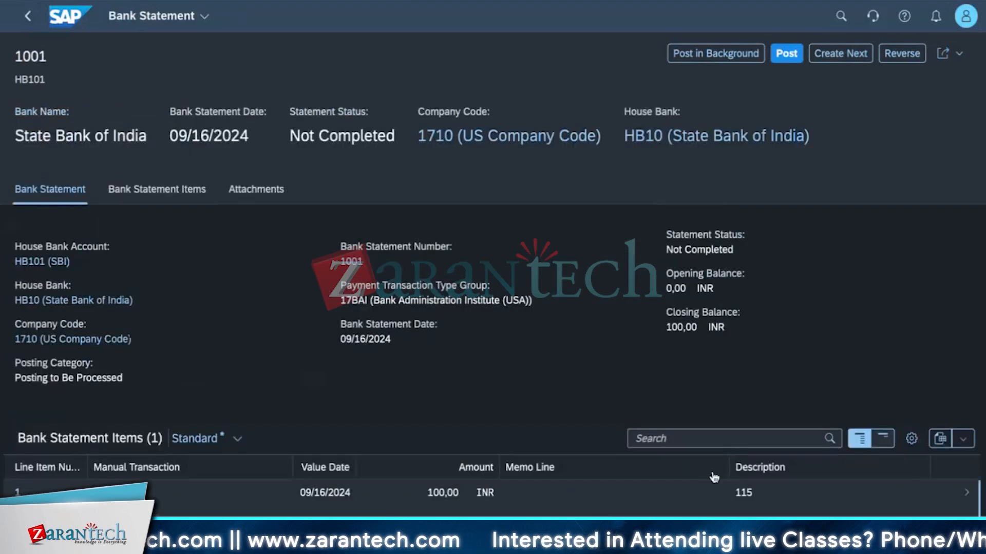
left_click(193, 198)
scroll(78, 359, "up", 4)
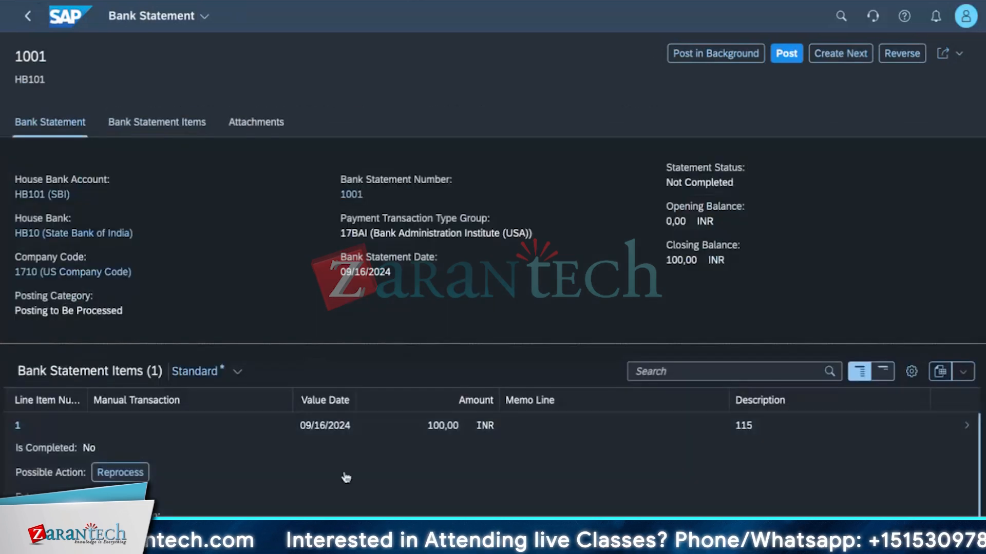
scroll(346, 476, "up", 2)
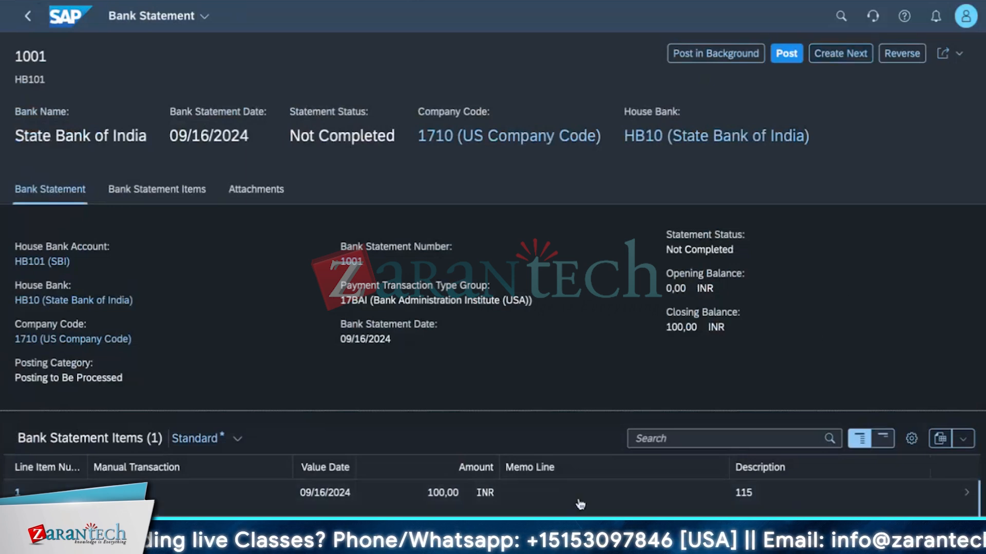
scroll(580, 504, "down", 2)
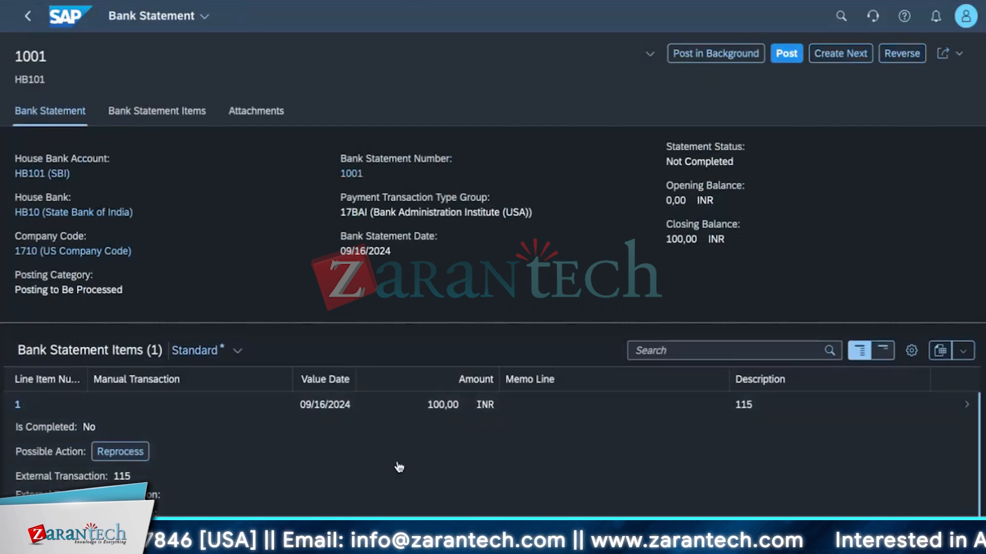
left_click(785, 53)
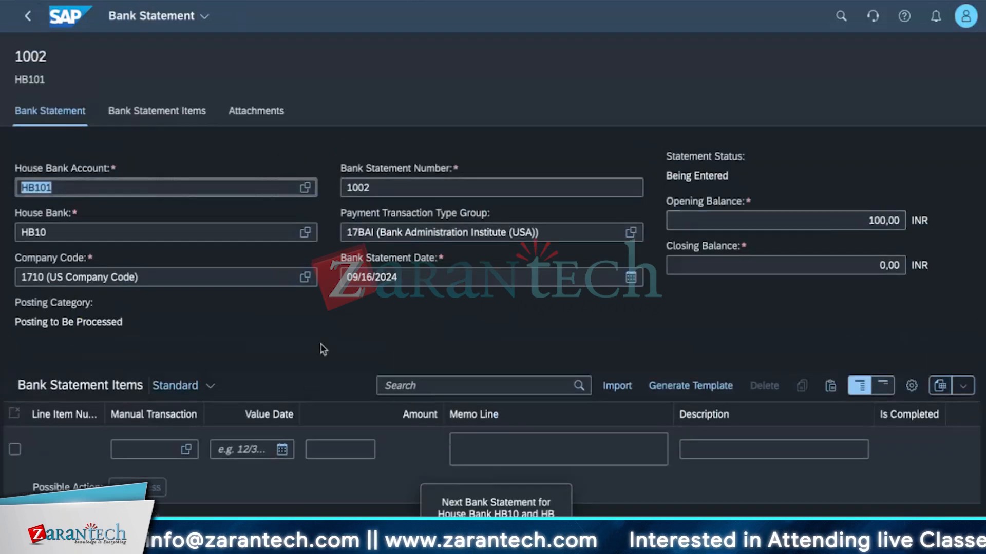
- Select External Transaction and External Transaction Description as additional columns for the items table of bank statement 1002
scroll(144, 408, "down", 1)
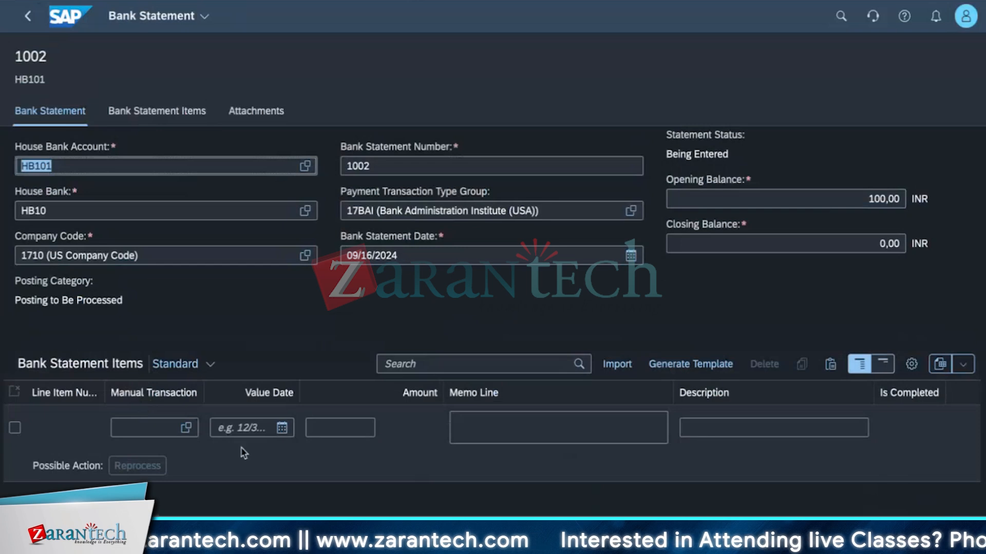
left_click(911, 364)
scroll(389, 432, "down", 2)
scroll(389, 433, "down", 2)
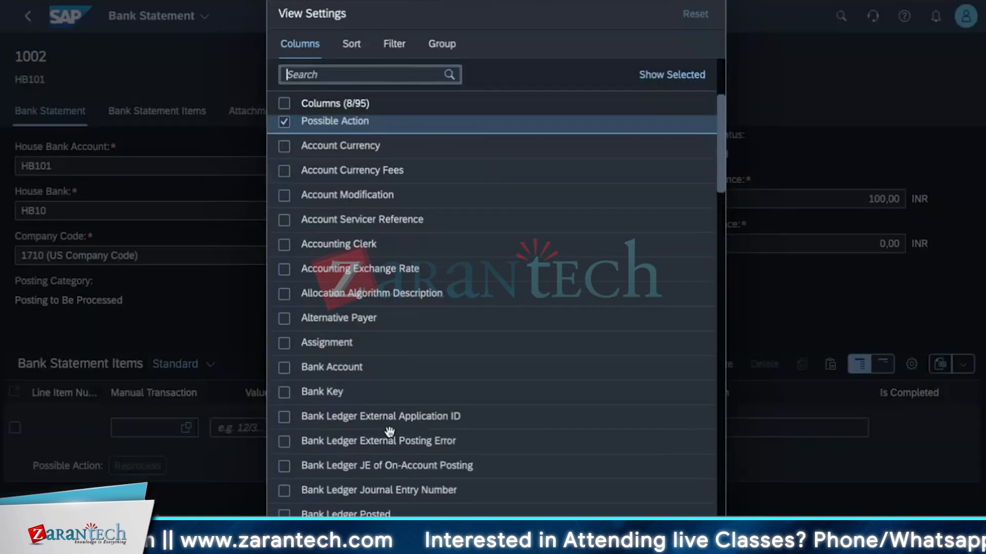
scroll(374, 431, "up", 4)
scroll(374, 462, "down", 2)
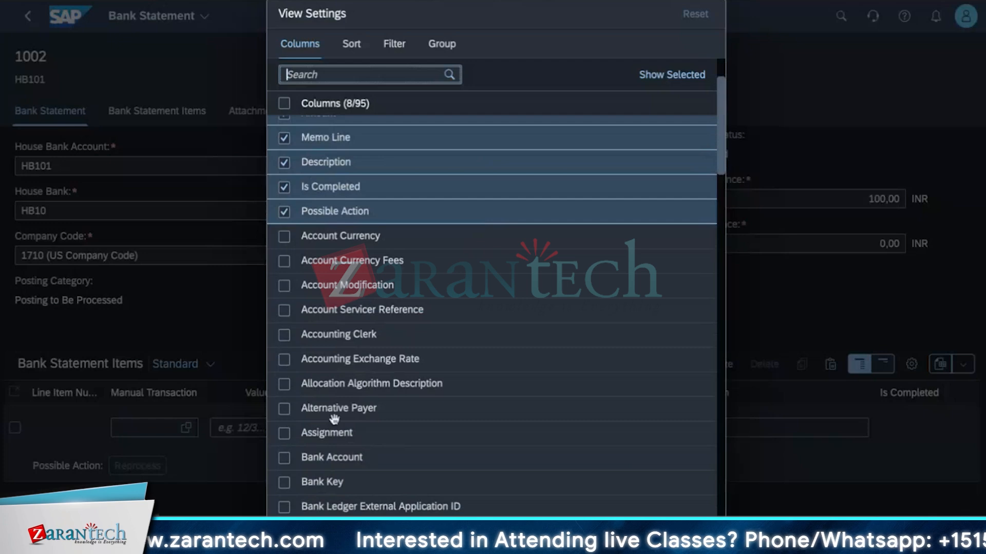
scroll(332, 426, "down", 2)
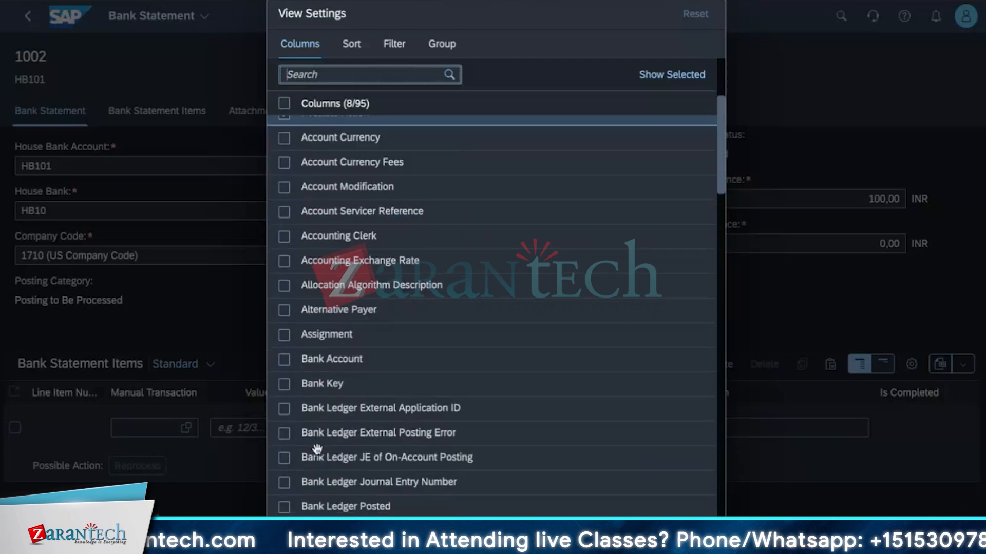
scroll(316, 449, "down", 2)
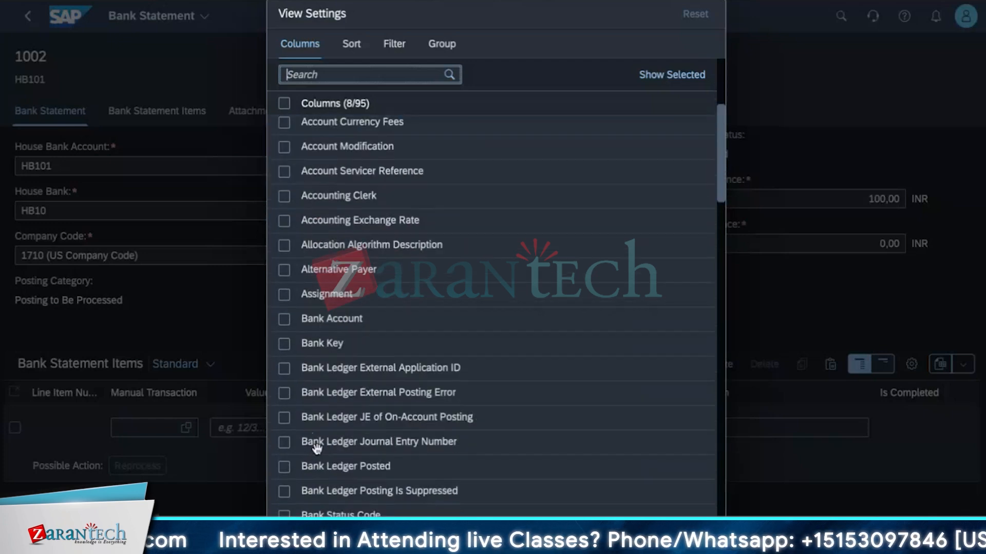
scroll(315, 448, "down", 3)
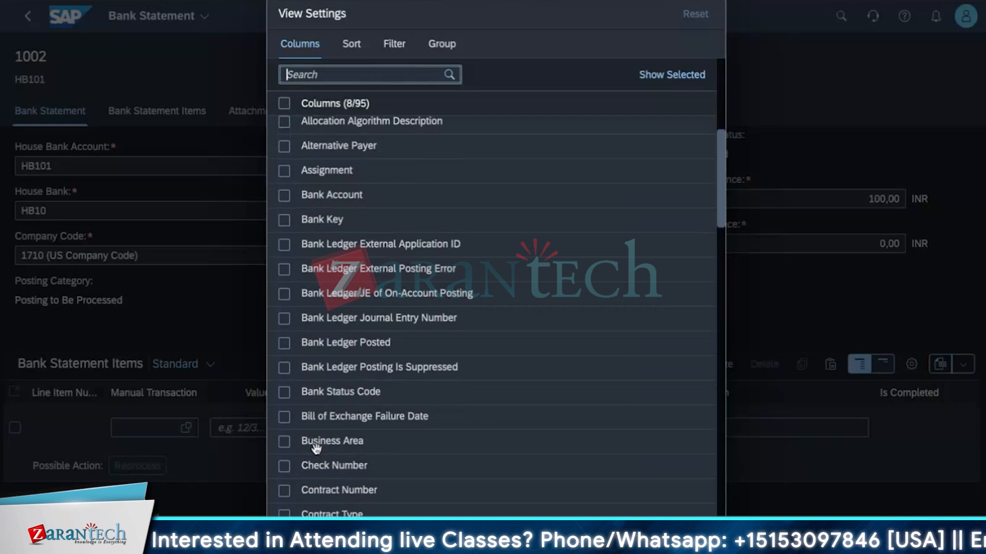
scroll(317, 450, "down", 5)
scroll(316, 449, "down", 5)
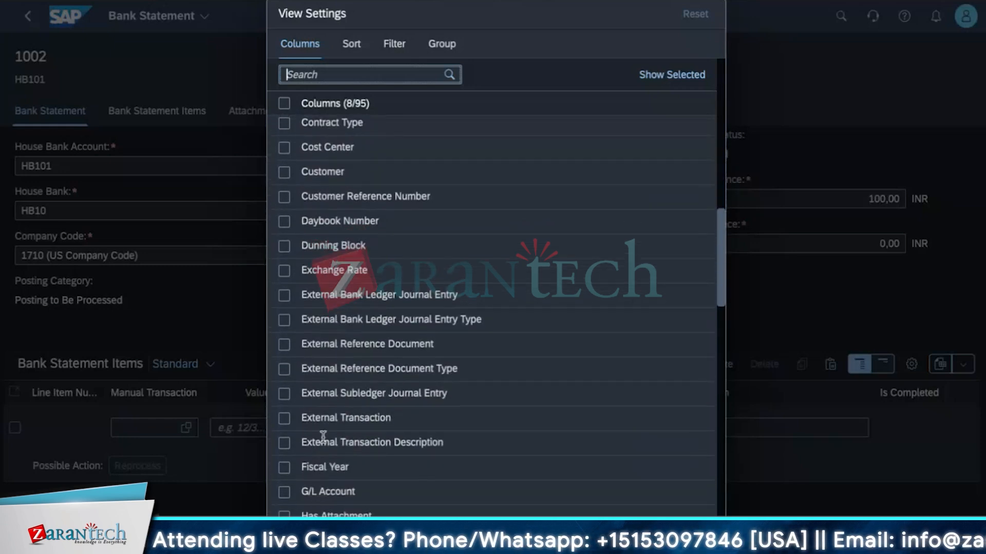
scroll(317, 448, "down", 1)
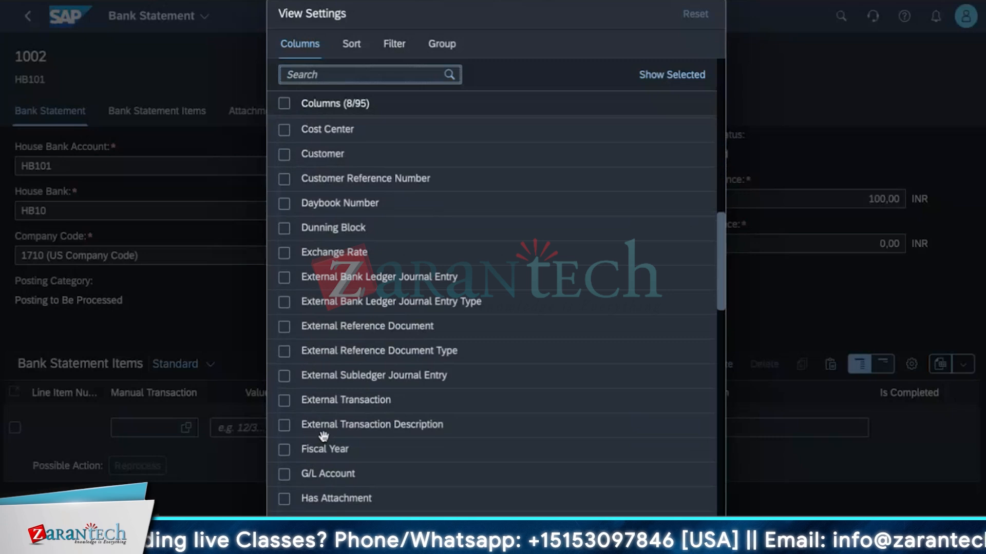
scroll(323, 437, "down", 1)
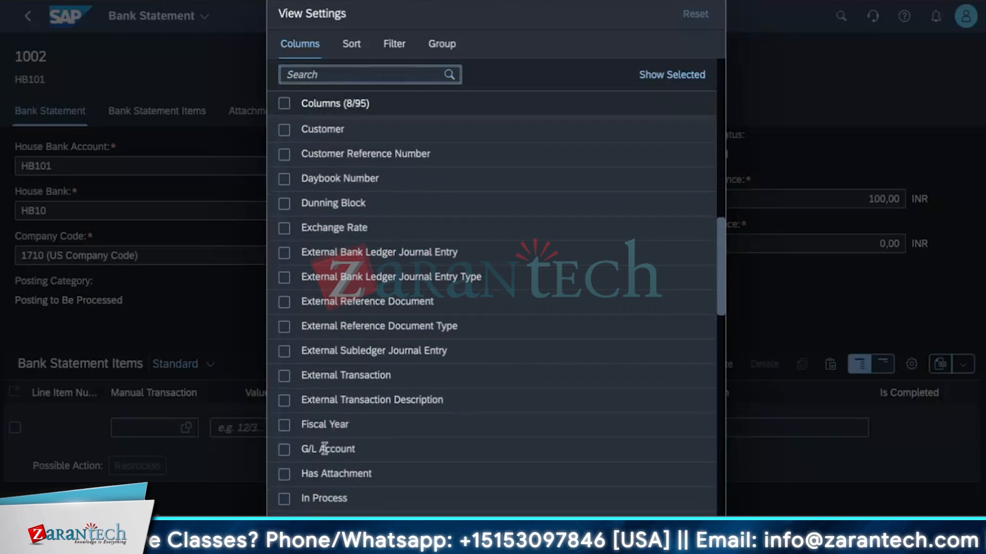
scroll(325, 449, "down", 3)
left_click(284, 308)
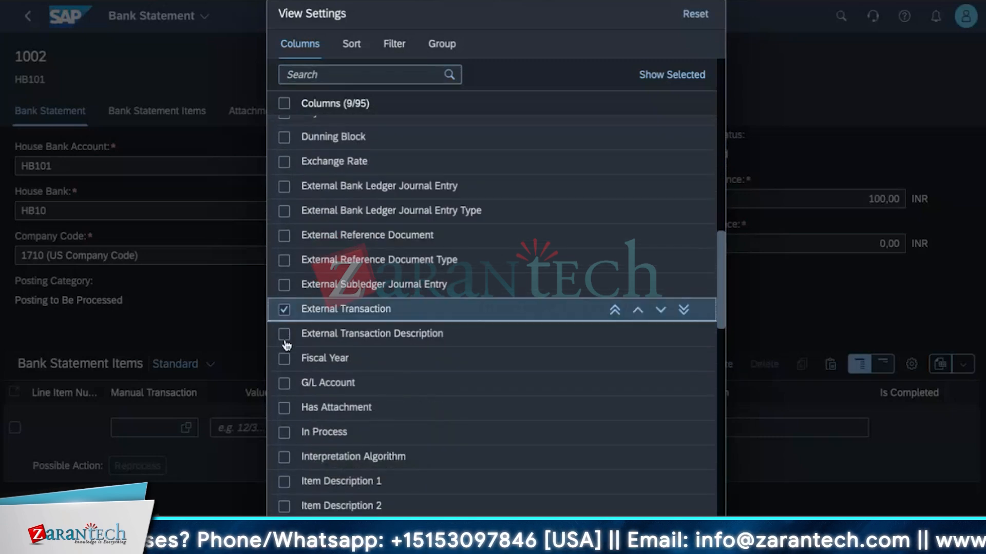
left_click(284, 334)
- Select the In Process and Overdue Charges columns as well and apply the items table's view settings
scroll(359, 488, "down", 2)
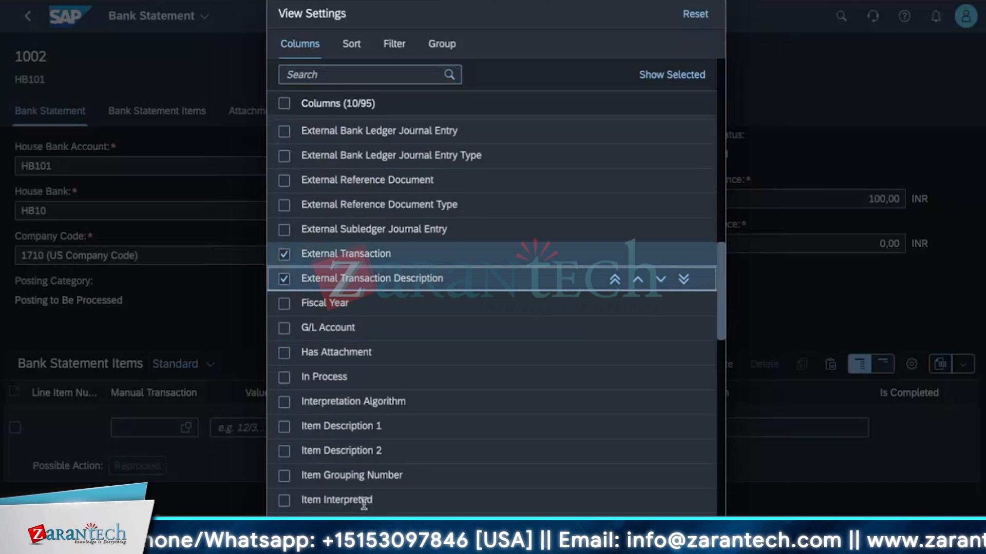
scroll(364, 504, "down", 1)
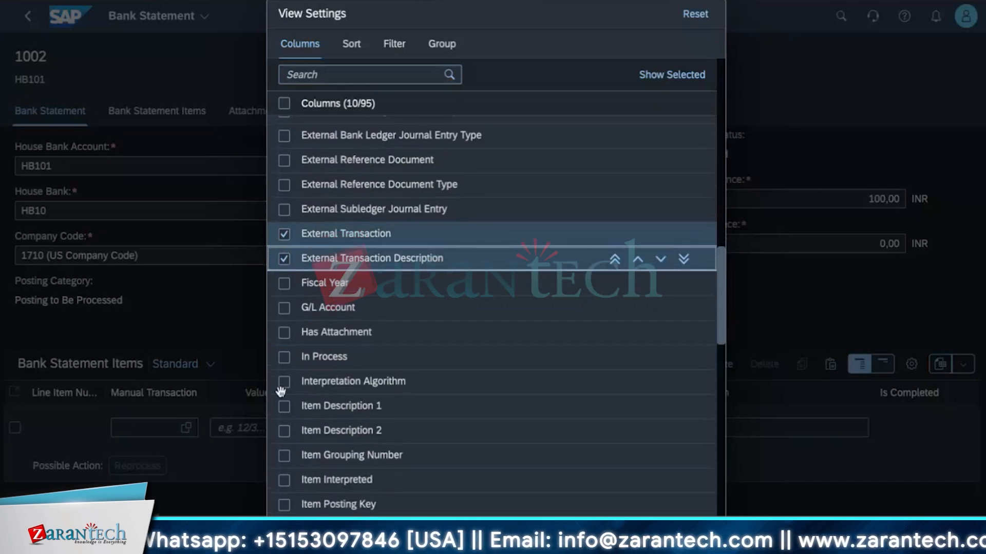
left_click(284, 359)
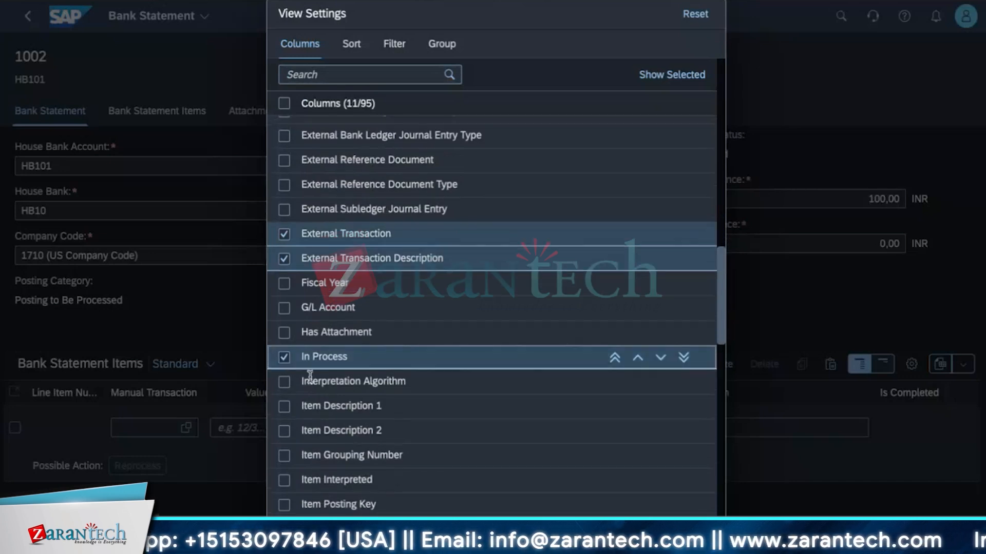
scroll(367, 478, "down", 3)
scroll(367, 478, "down", 3)
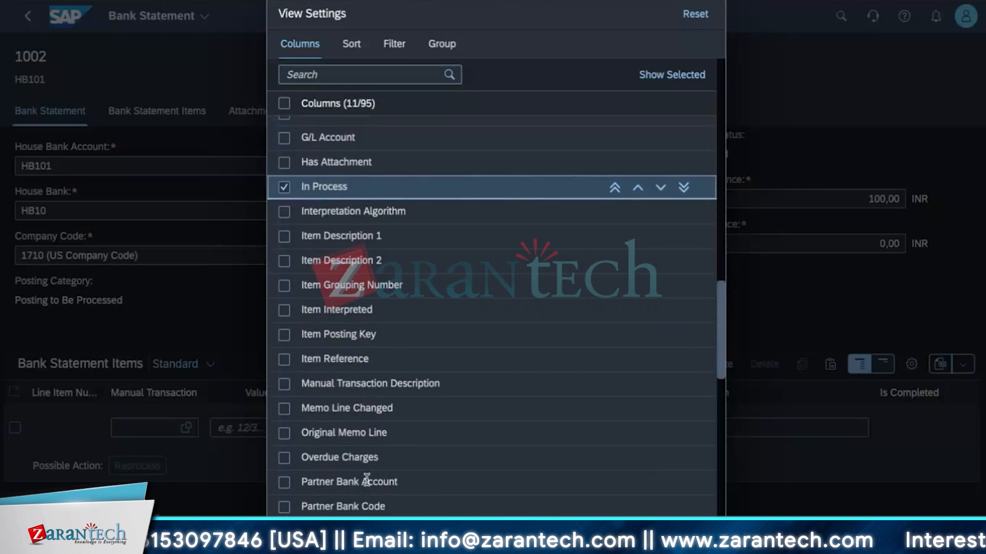
scroll(367, 478, "down", 4)
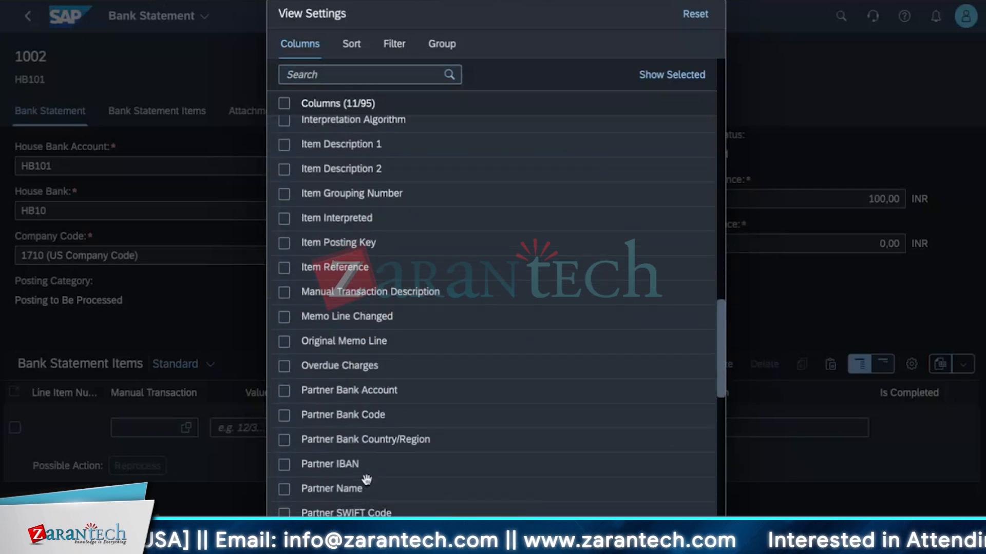
scroll(366, 478, "down", 1)
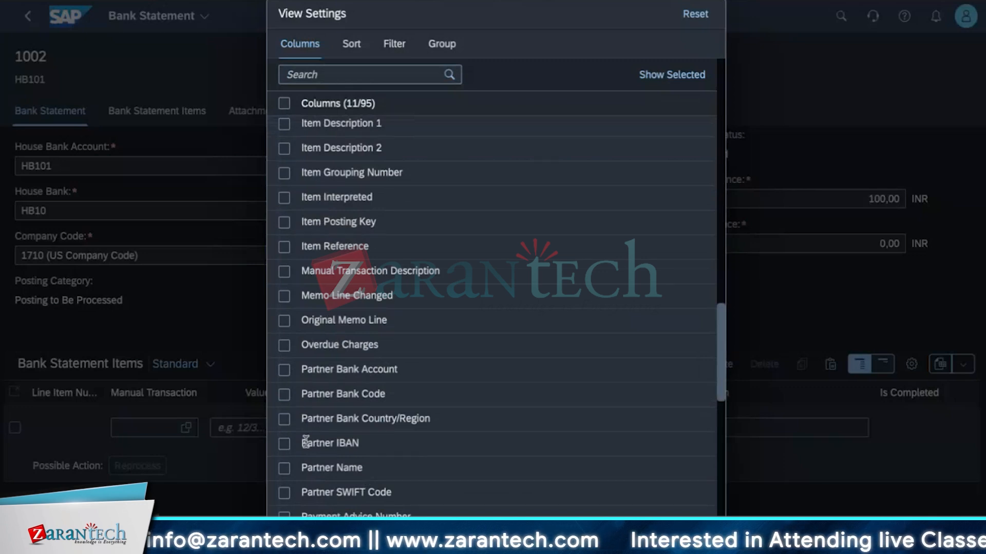
left_click(284, 345)
scroll(361, 501, "down", 1)
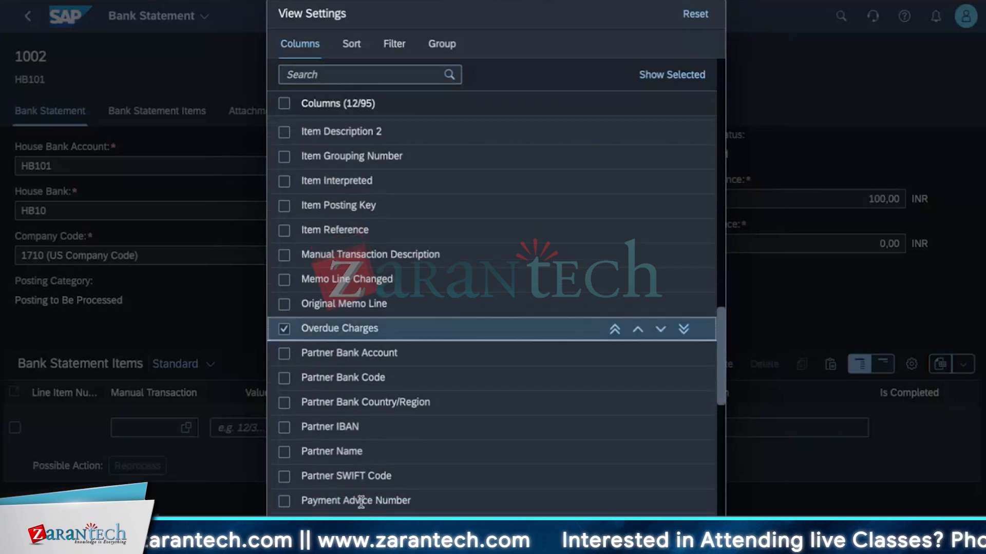
scroll(361, 501, "down", 5)
scroll(352, 492, "down", 8)
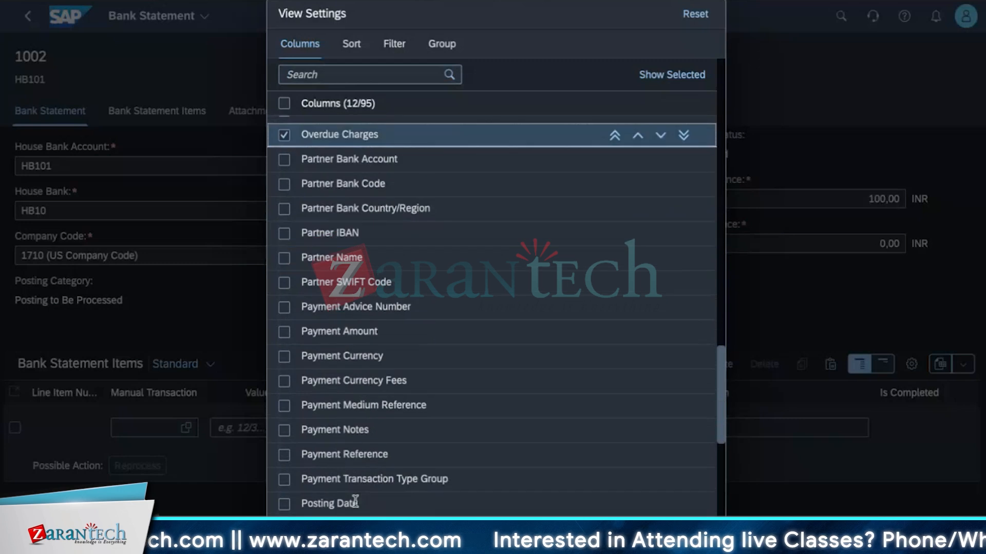
scroll(353, 510, "down", 6)
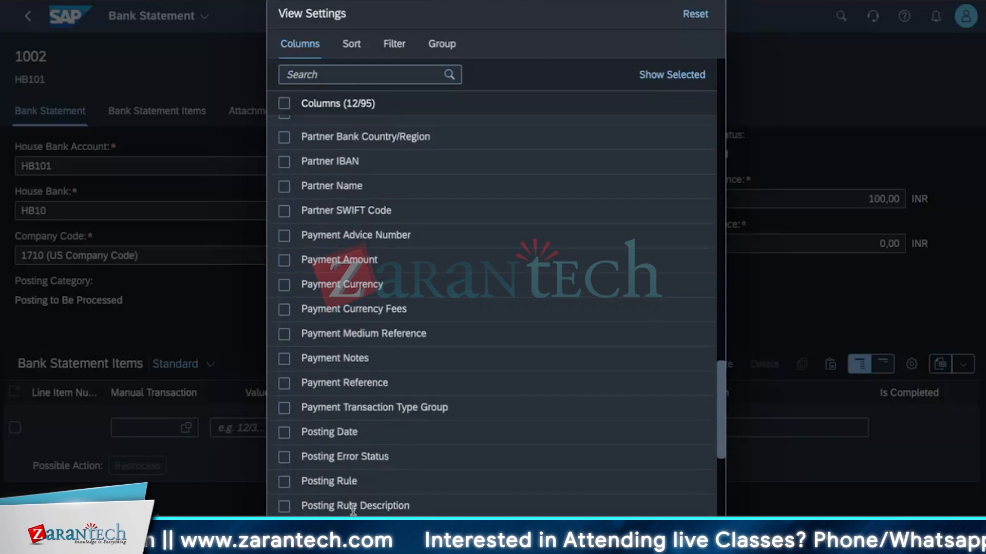
scroll(352, 509, "down", 12)
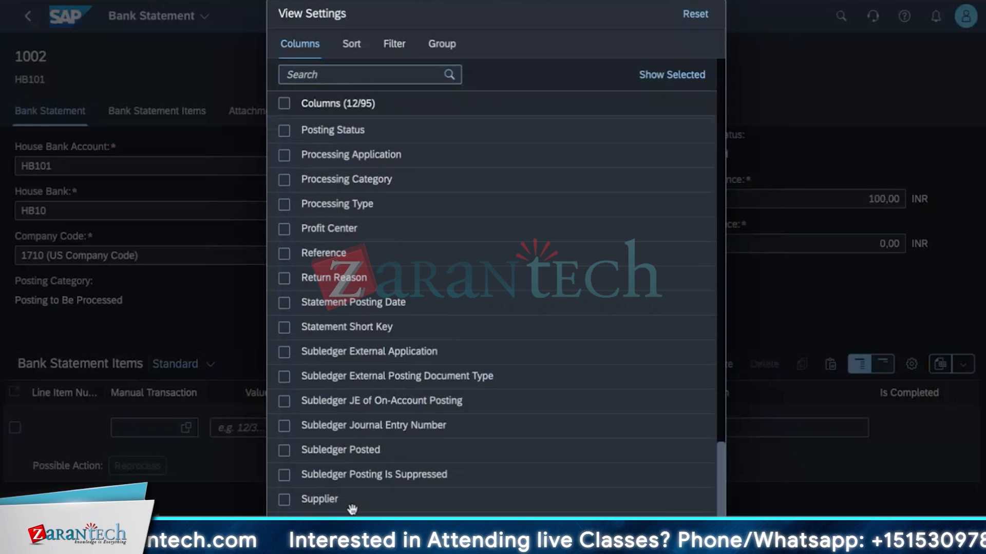
scroll(352, 509, "down", 1)
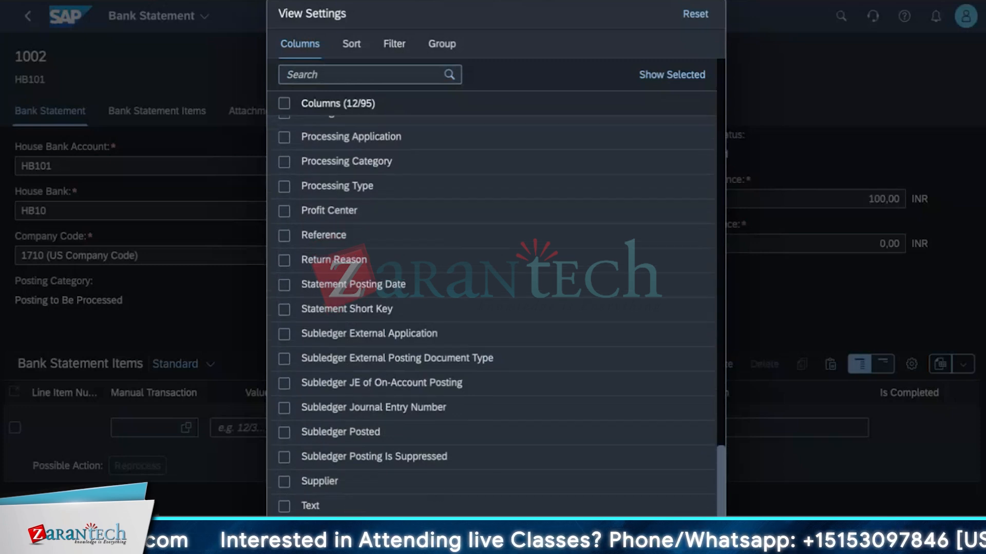
left_click(648, 534)
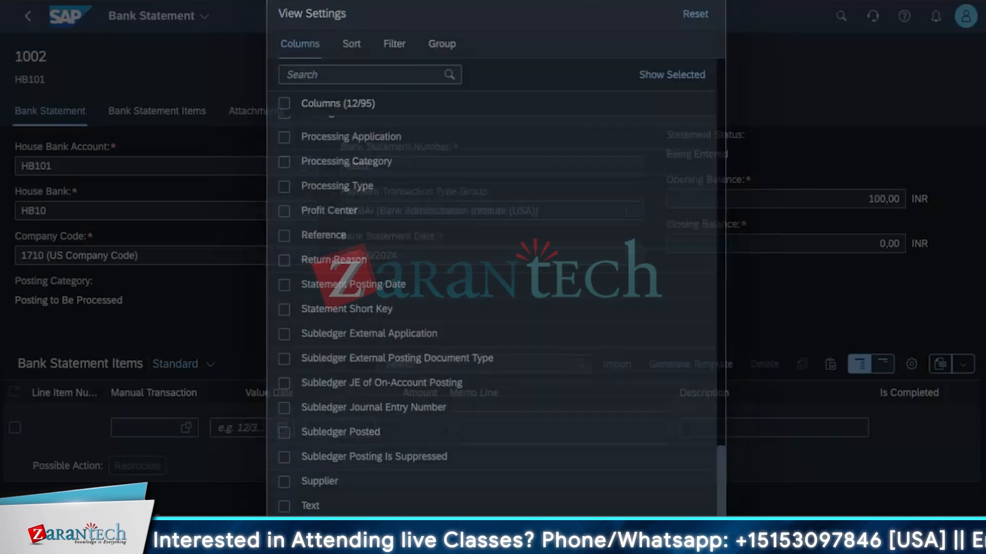
- Assign the 17BAI external transaction 115 to the new item of bank statement 1002
scroll(287, 444, "down", 2)
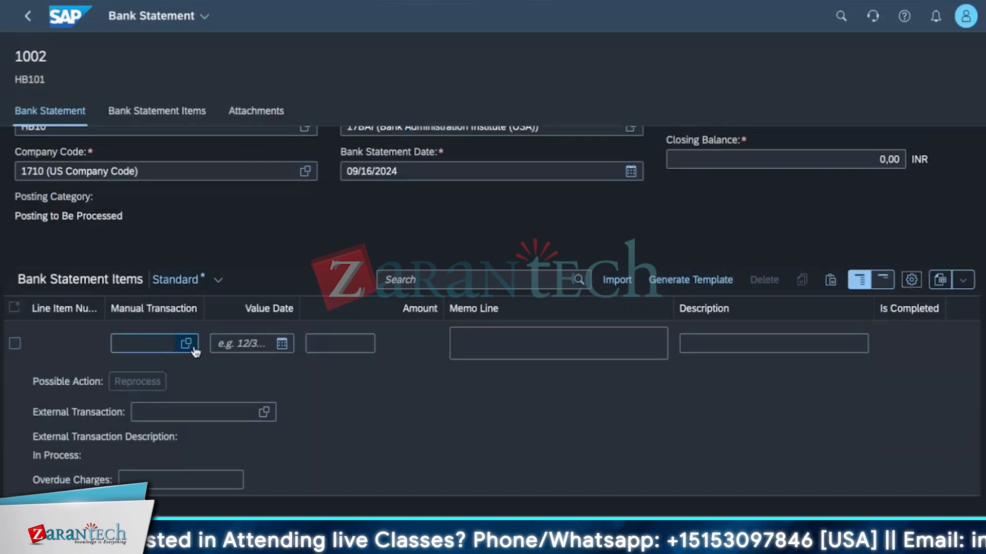
left_click(264, 413)
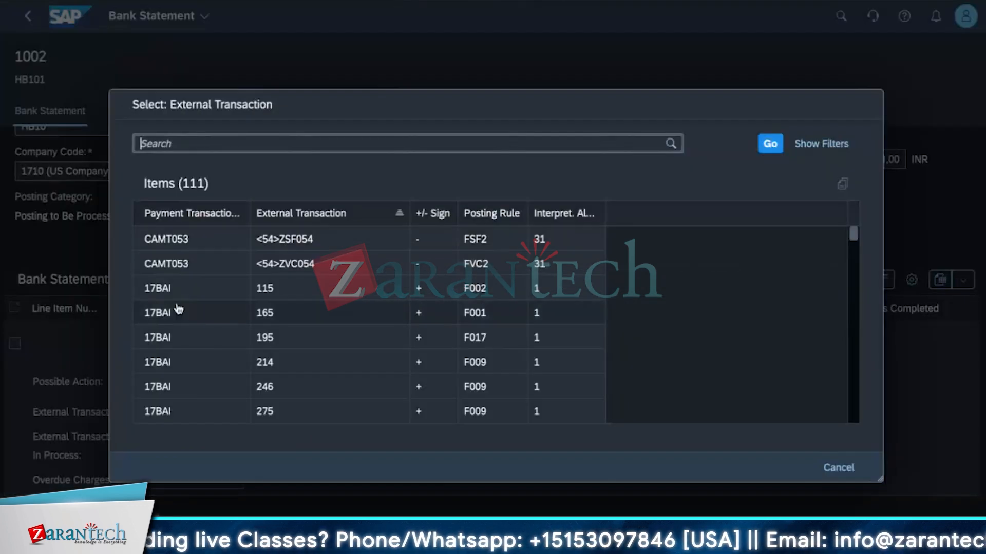
left_click(178, 288)
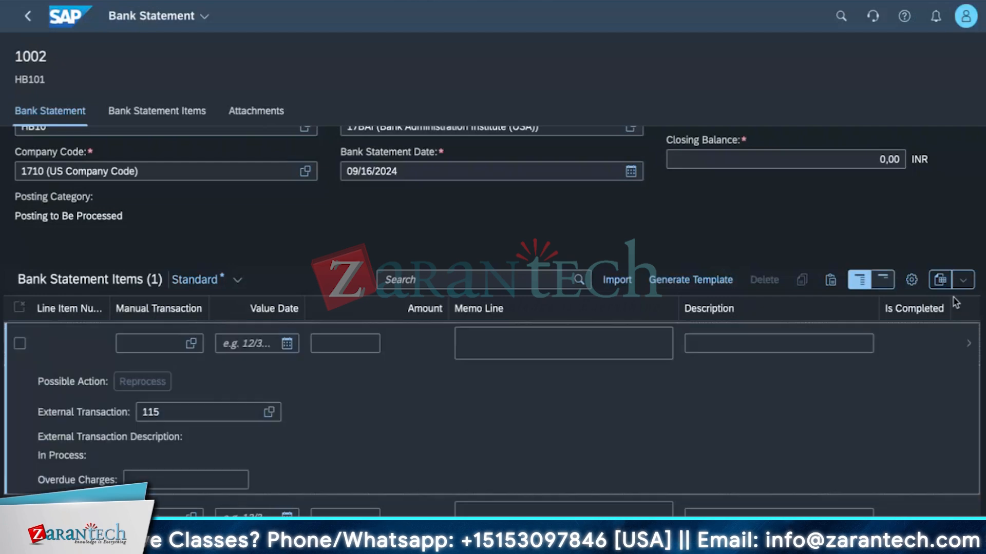
- Look through the details of item 1, set its amount to 100 INR, and return to the bank statement
left_click(968, 343)
scroll(611, 423, "down", 10)
scroll(611, 426, "up", 10)
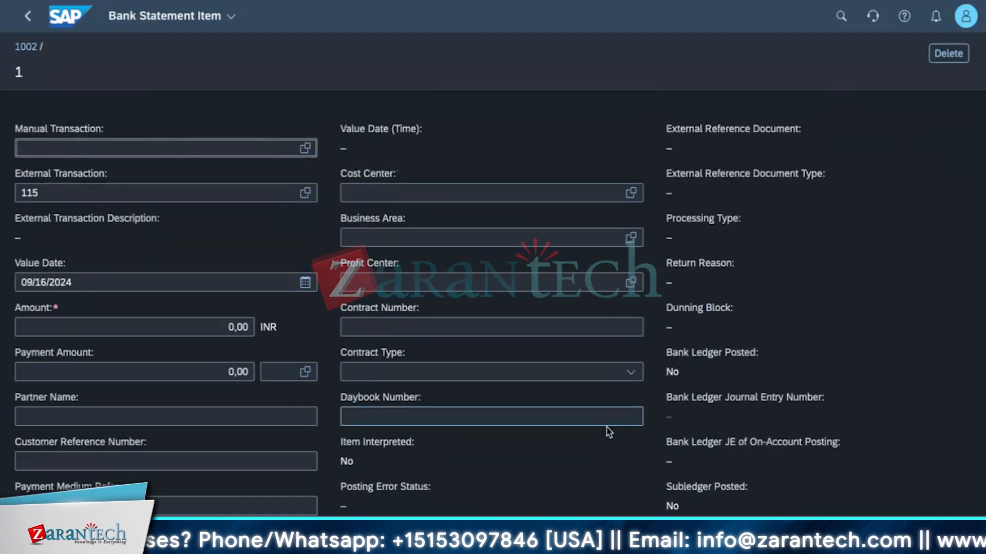
scroll(809, 447, "down", 9)
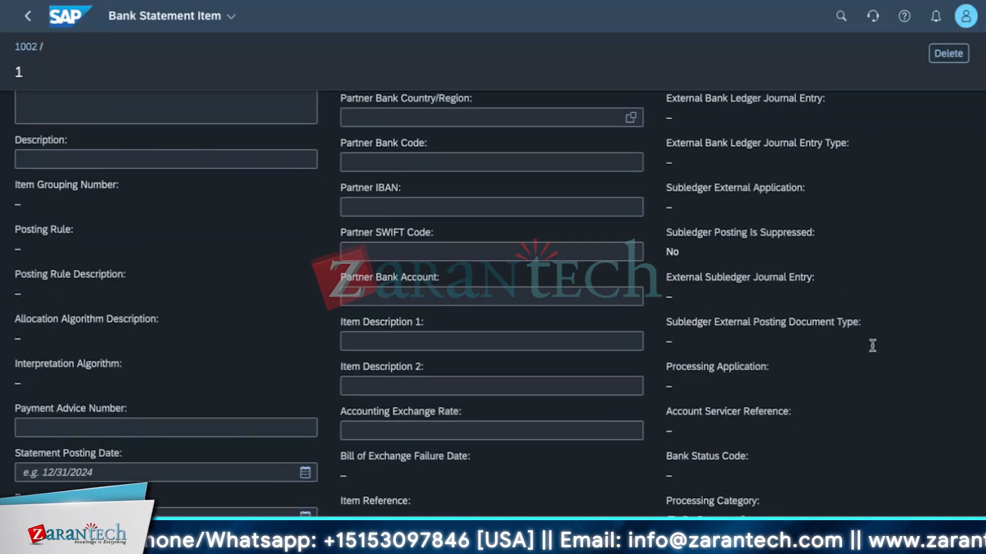
scroll(872, 345, "up", 8)
scroll(721, 511, "up", 2)
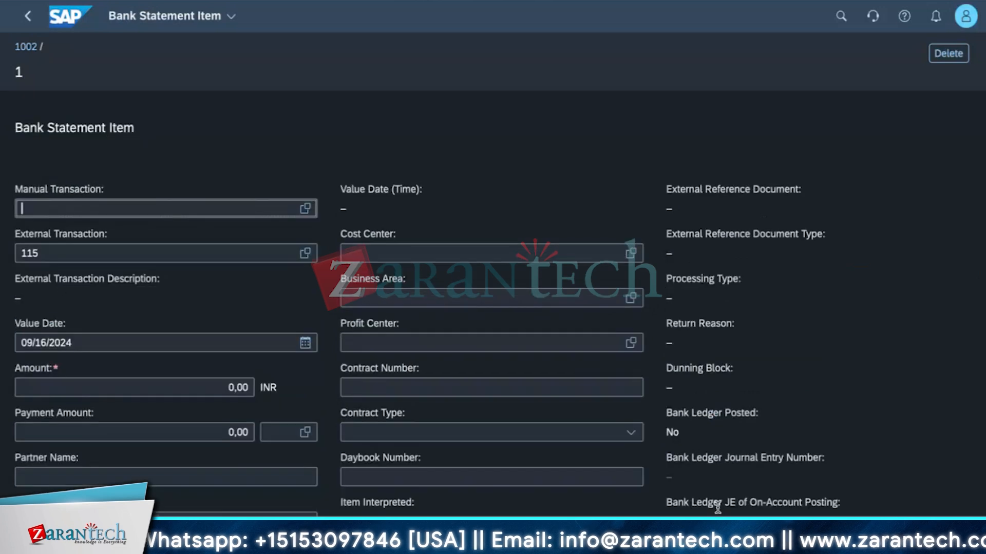
scroll(310, 369, "down", 1)
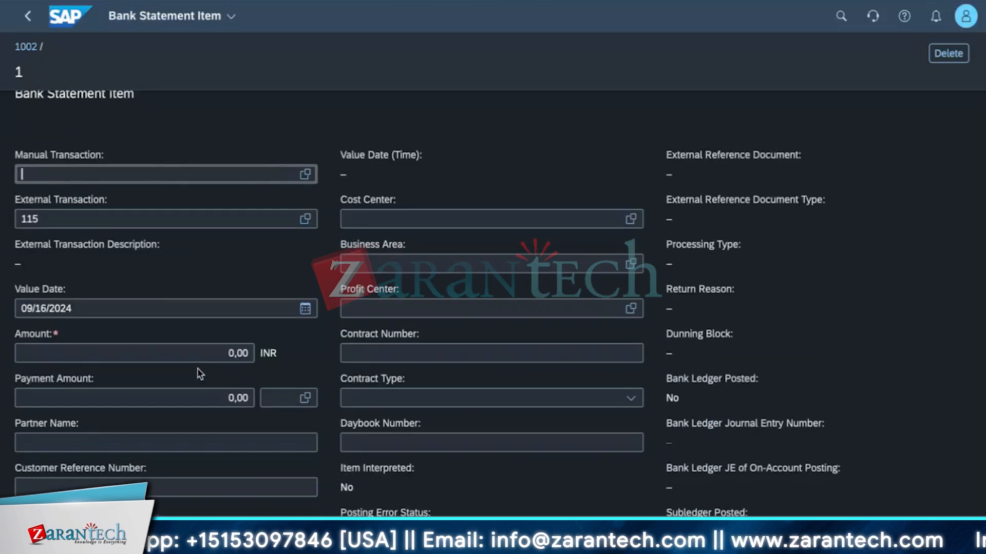
left_click(198, 353)
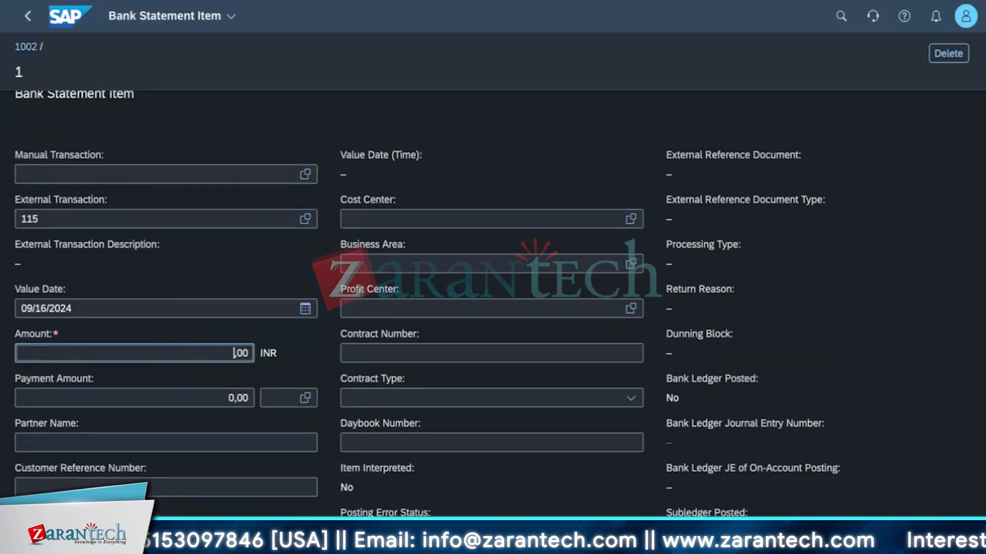
type("100")
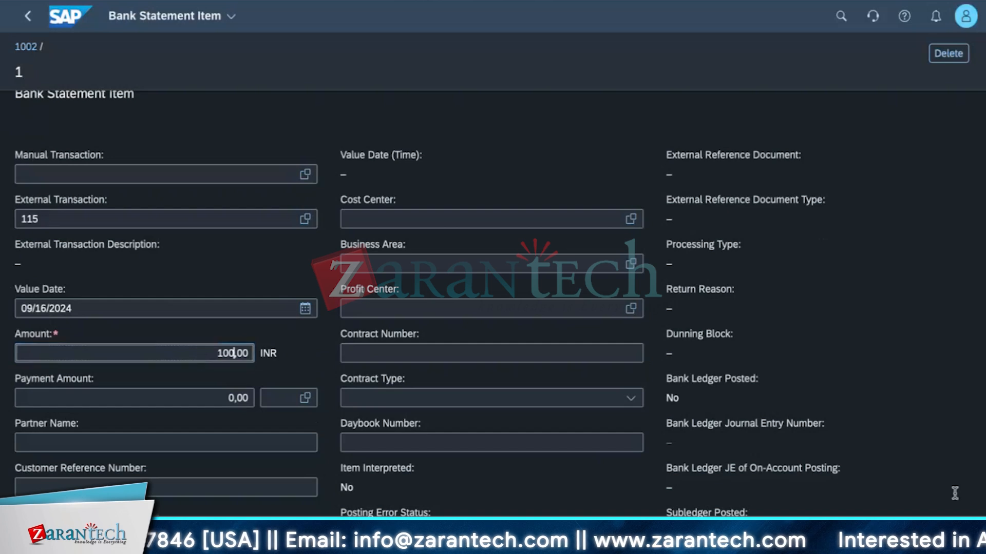
left_click(952, 534)
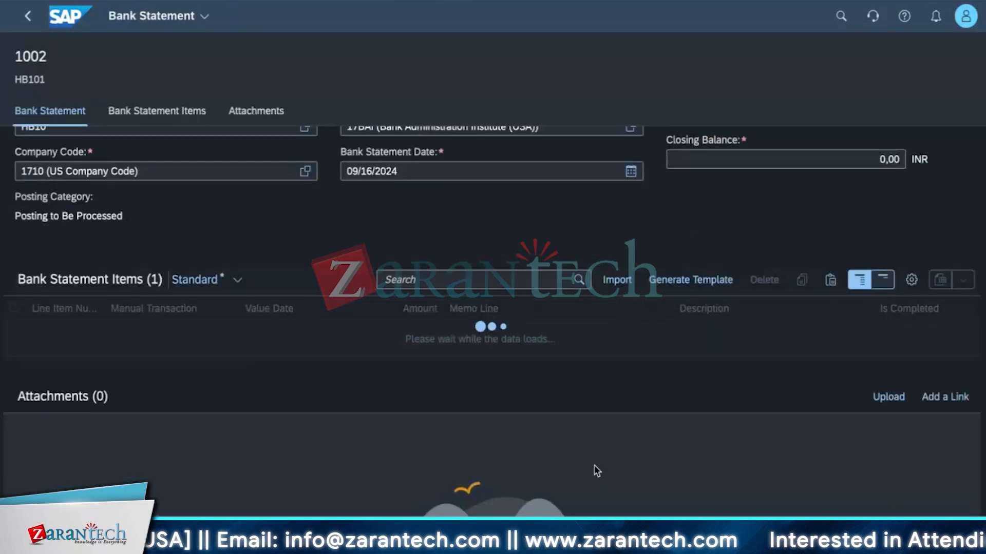
- Review the header and item 1 of bank statement 1002, try to save the statement, and dismiss the messages
scroll(407, 483, "up", 3)
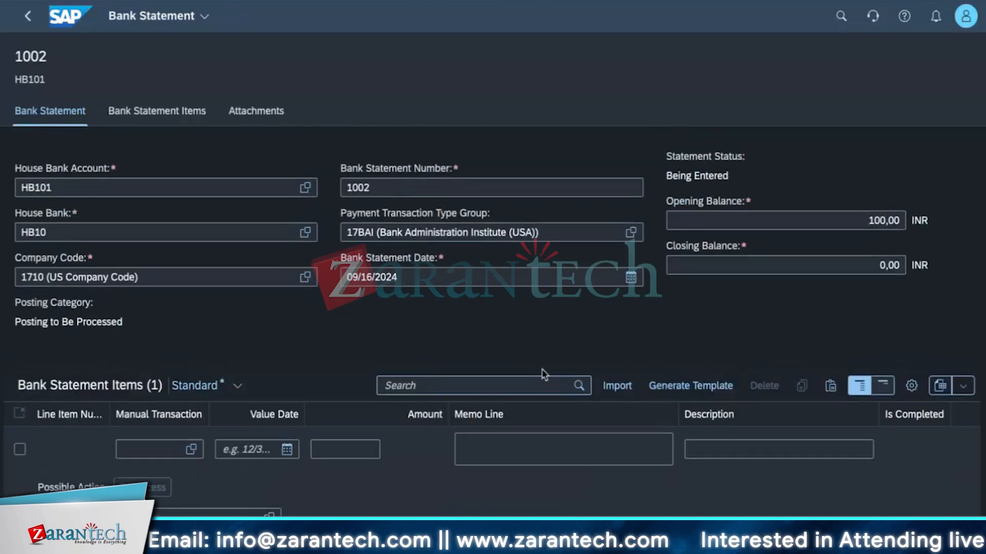
scroll(519, 460, "down", 2)
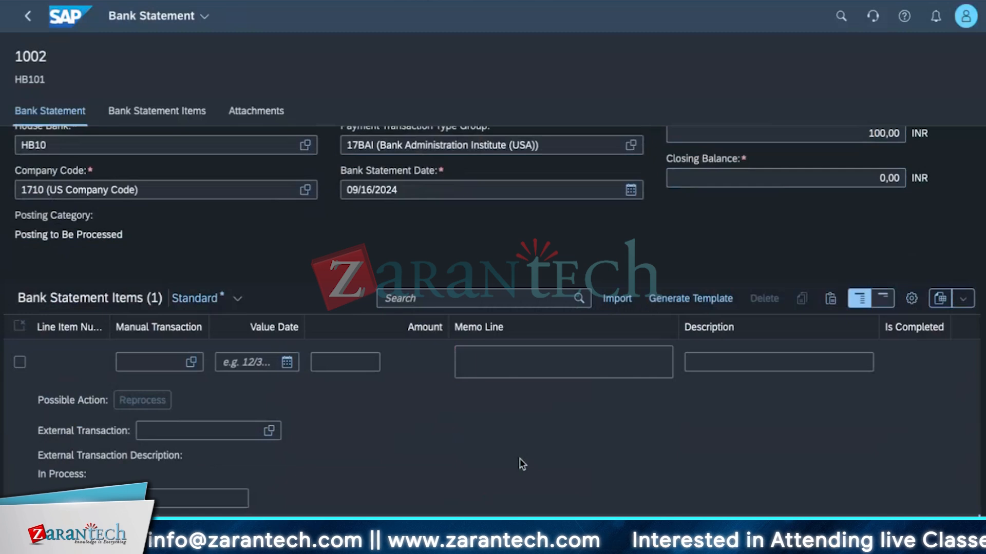
scroll(519, 455, "down", 1)
scroll(387, 446, "down", 4)
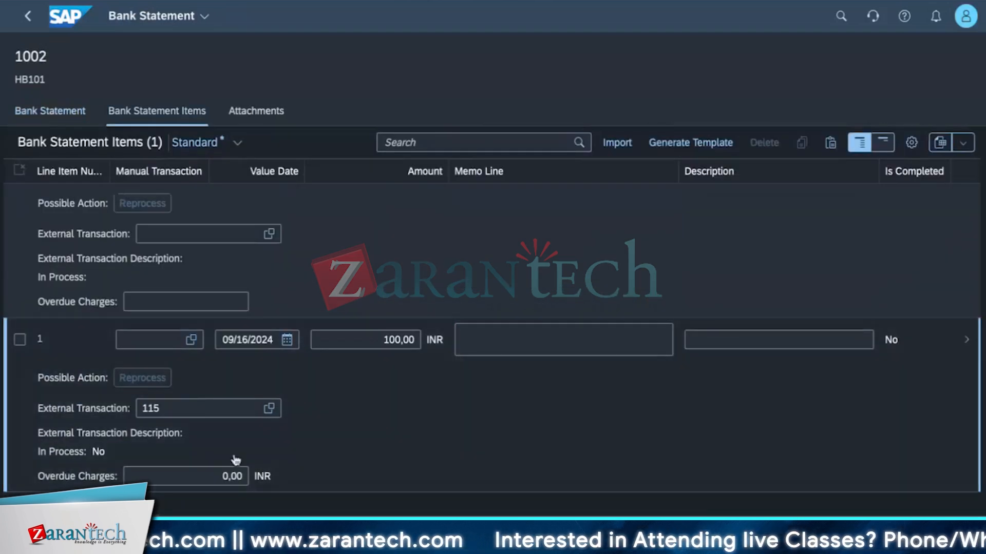
left_click(454, 443)
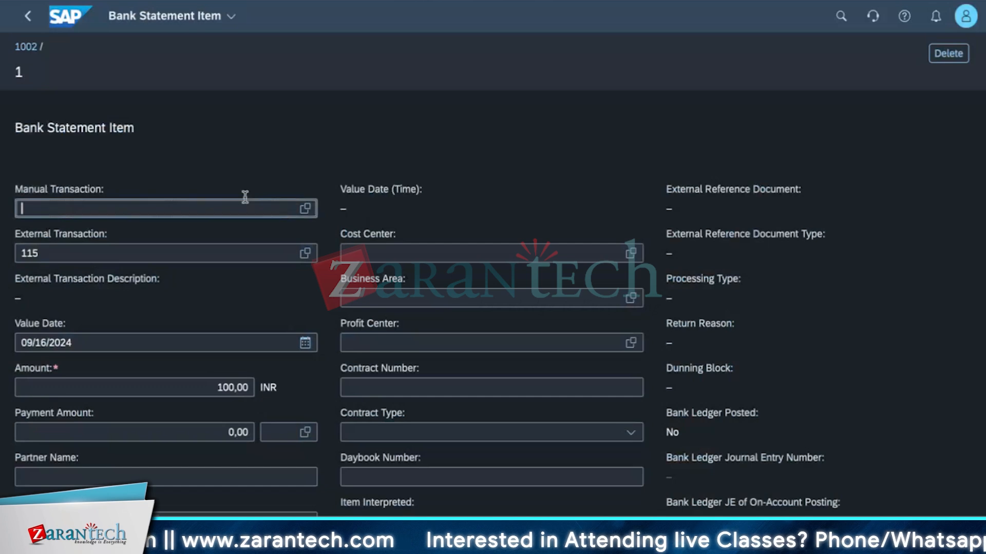
left_click(27, 18)
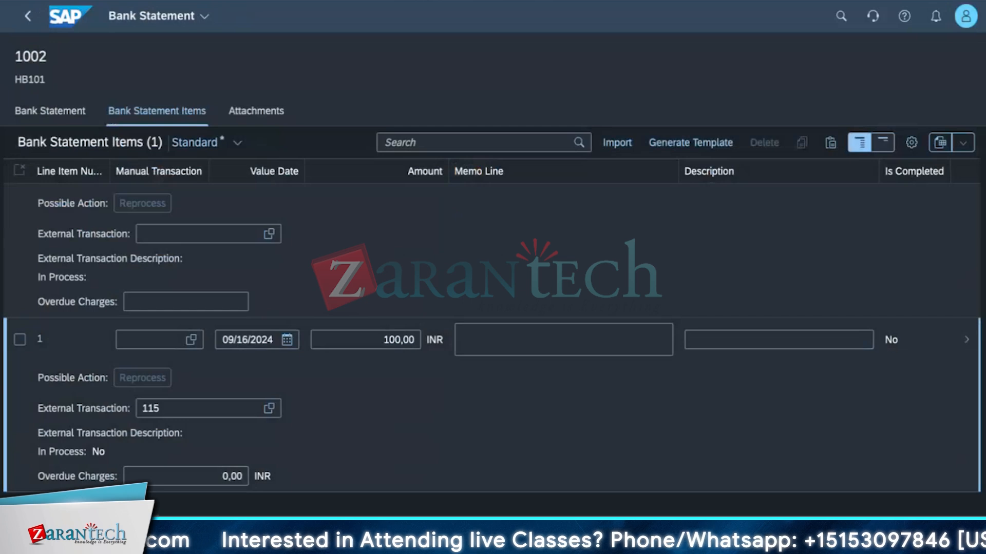
scroll(493, 329, "up", 2)
scroll(492, 329, "down", 2)
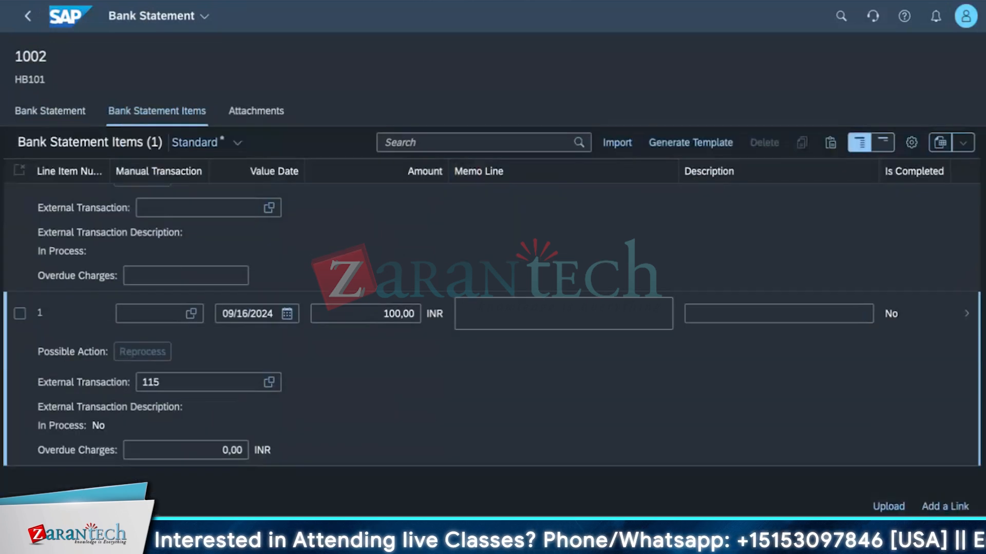
left_click(881, 535)
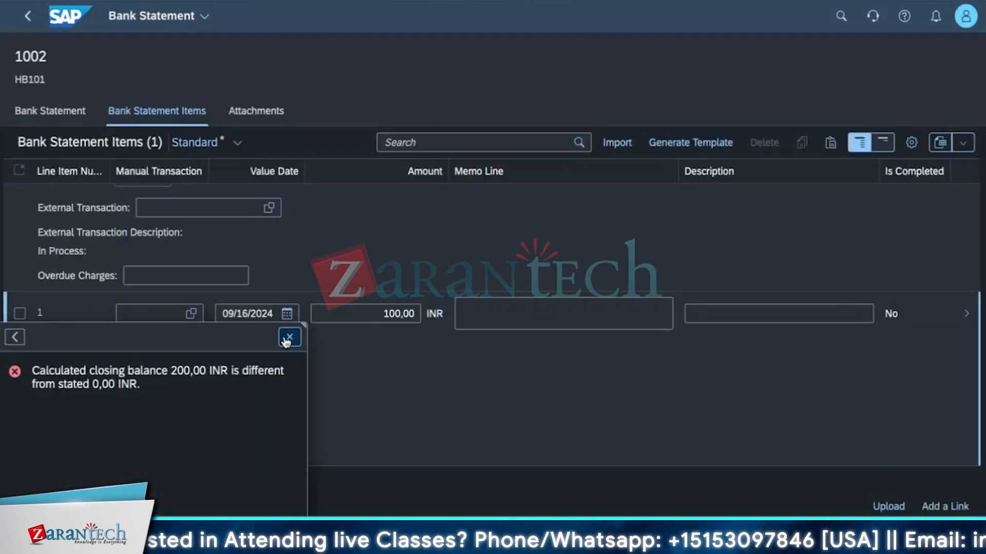
left_click(286, 339)
- Set the statement's opening balance to 0 INR and try to save it with a closing balance of 0 INR
scroll(675, 470, "up", 3)
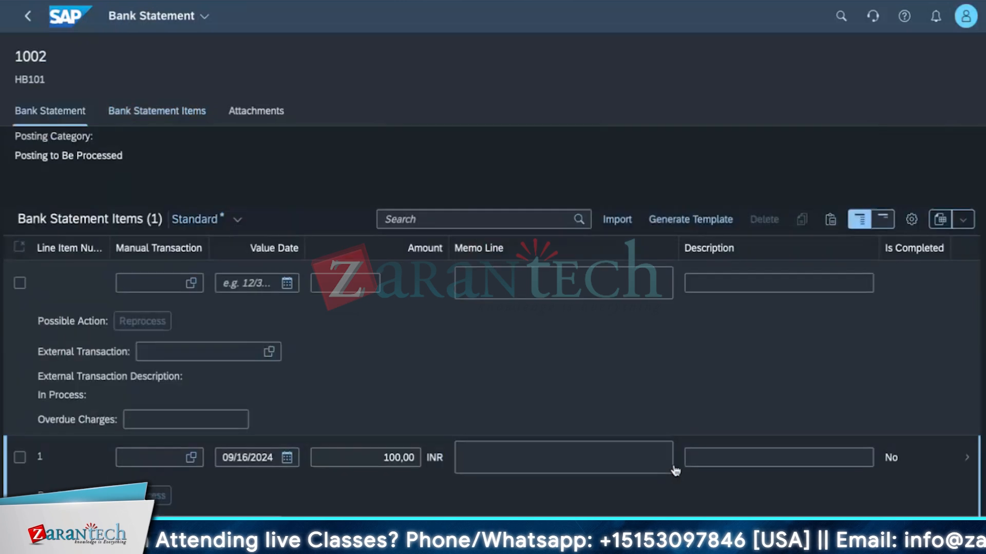
scroll(675, 470, "up", 2)
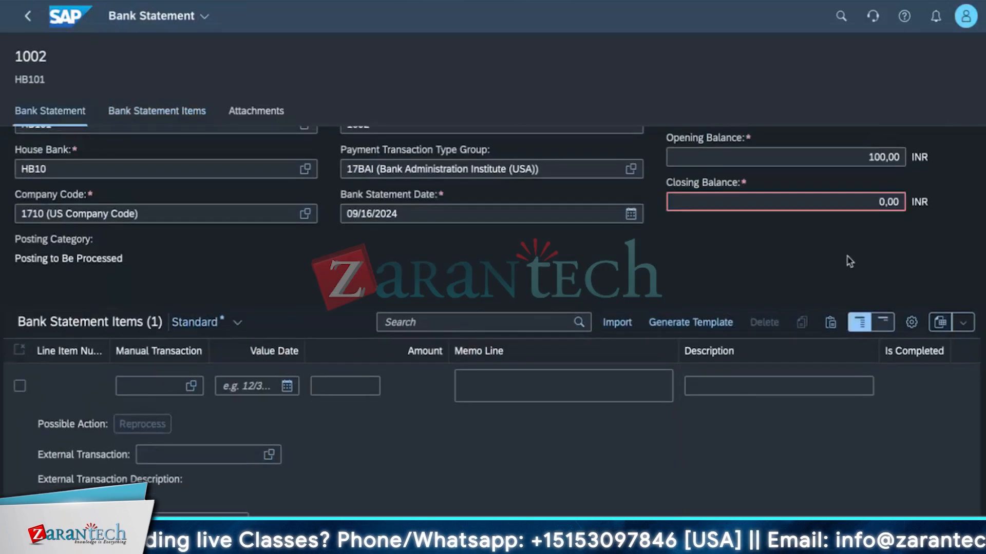
left_click(899, 151)
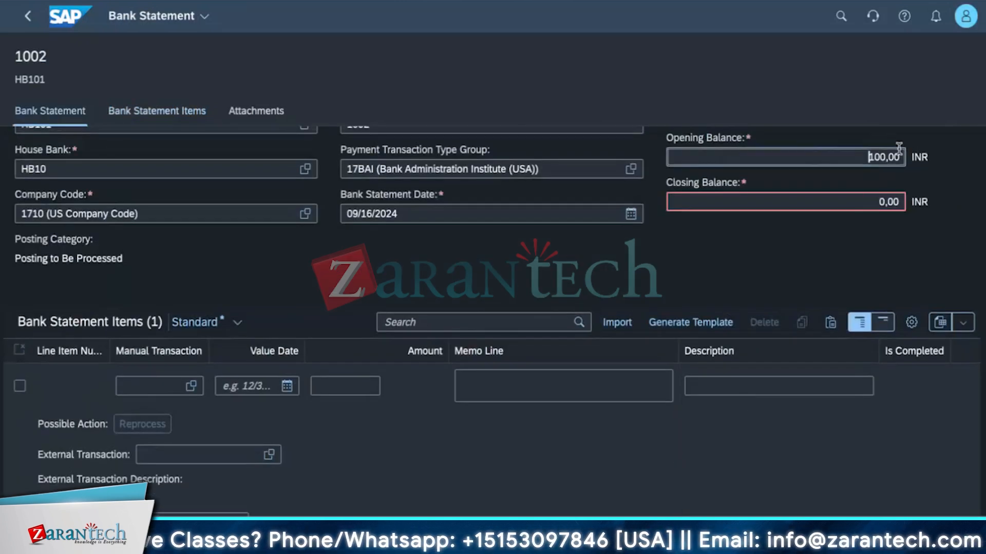
key("Right")
key("Right")
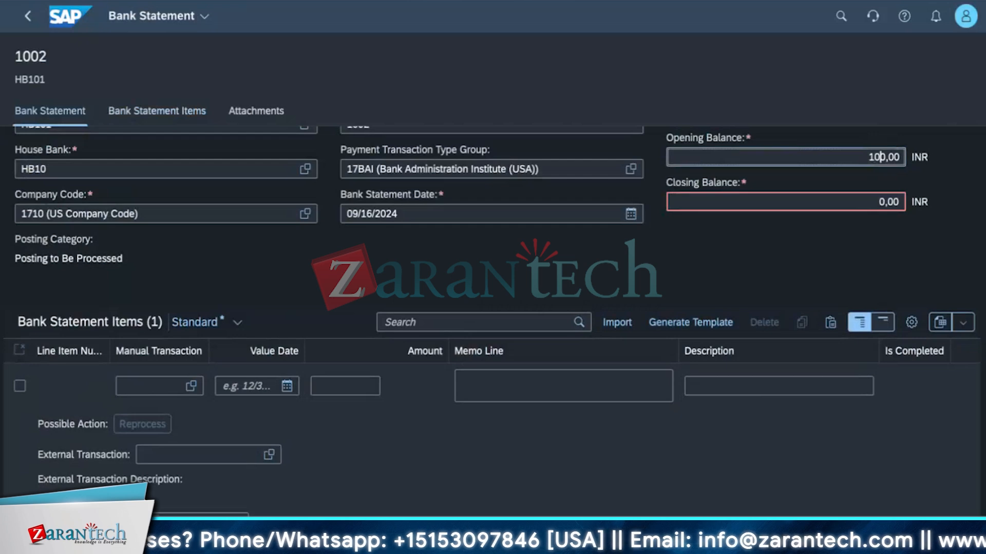
key("BackSpace")
key("BackSpace")
key("BackSpace")
type("0")
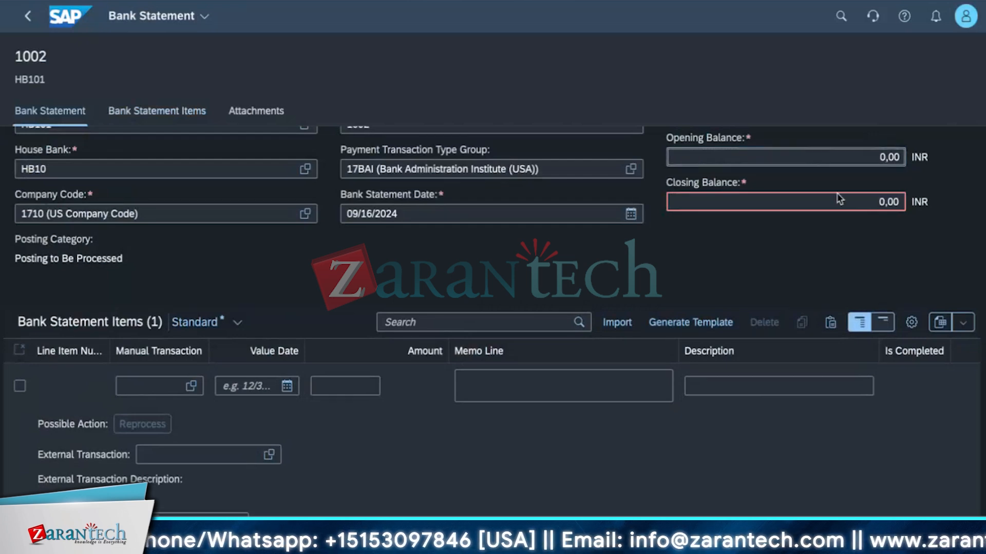
left_click(832, 201)
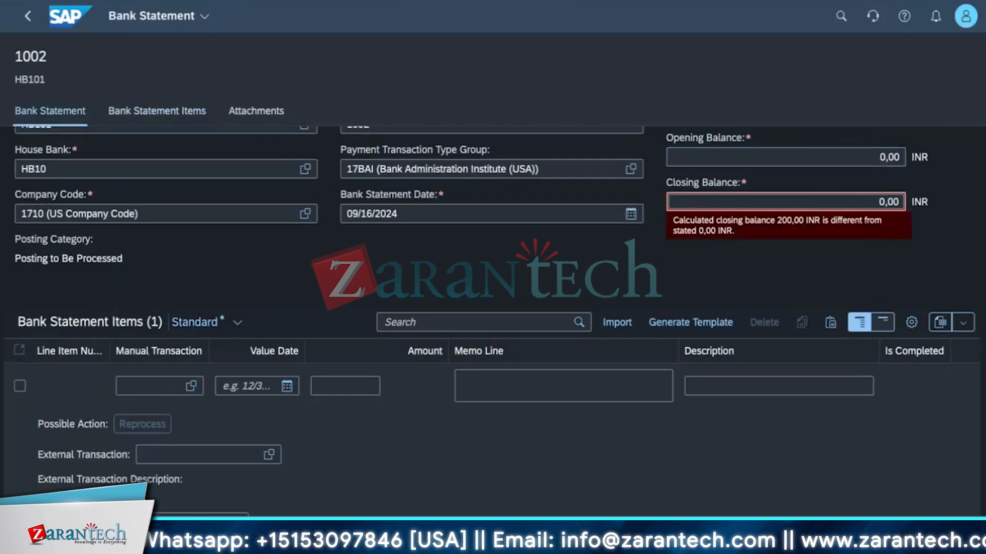
left_click(868, 534)
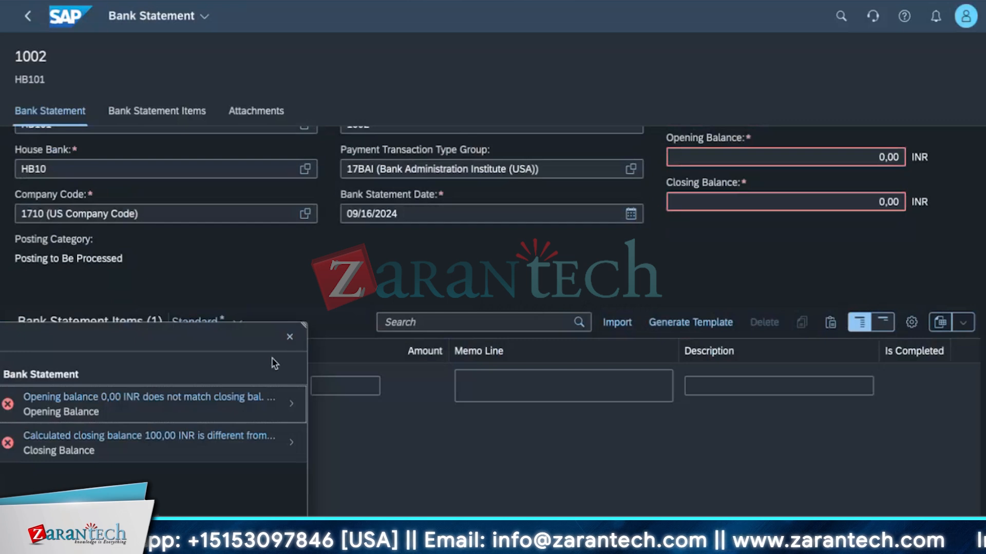
left_click(289, 338)
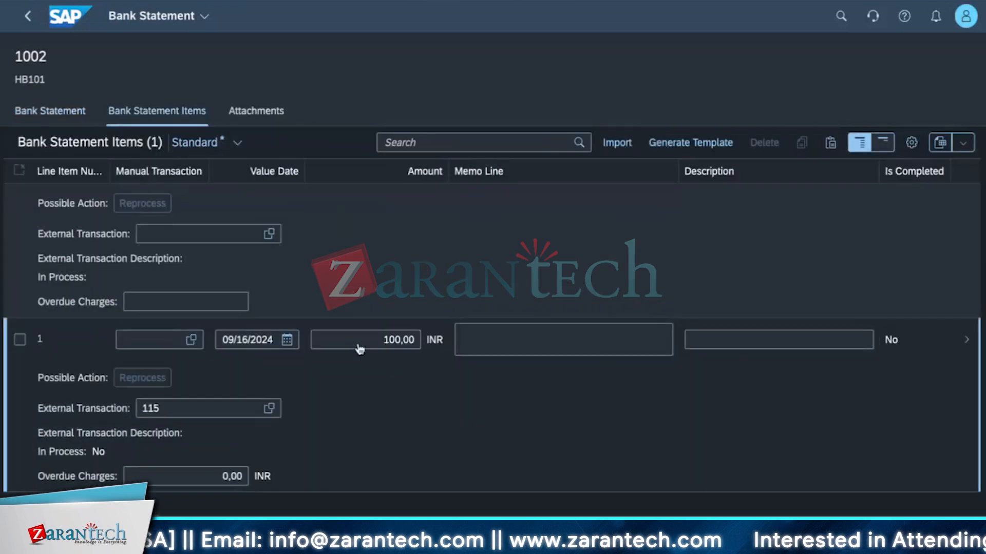
- Set the amount of item 1 to 0 INR and try to save the bank statement again
left_click(366, 337)
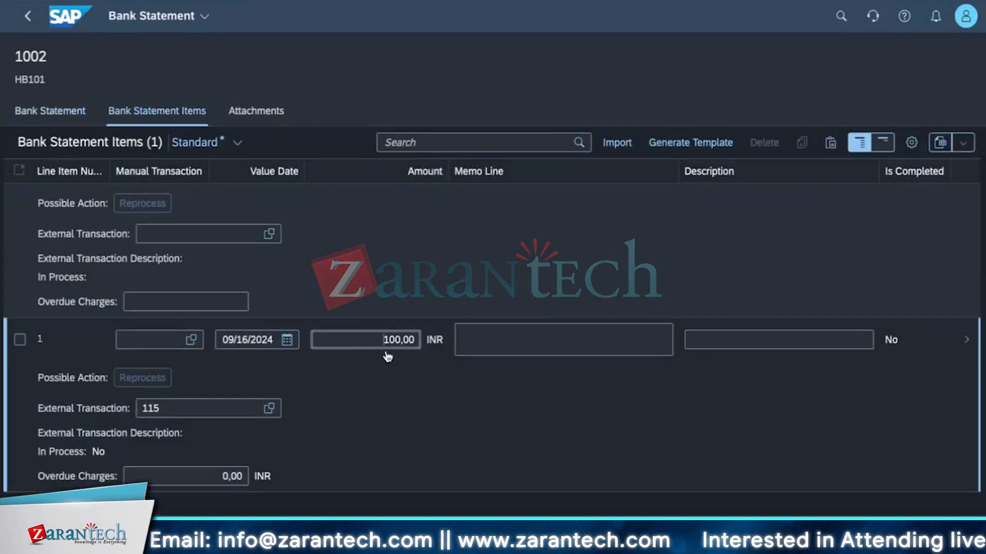
key("Right")
key("Right")
key("Delete")
key("Delete")
key("Delete")
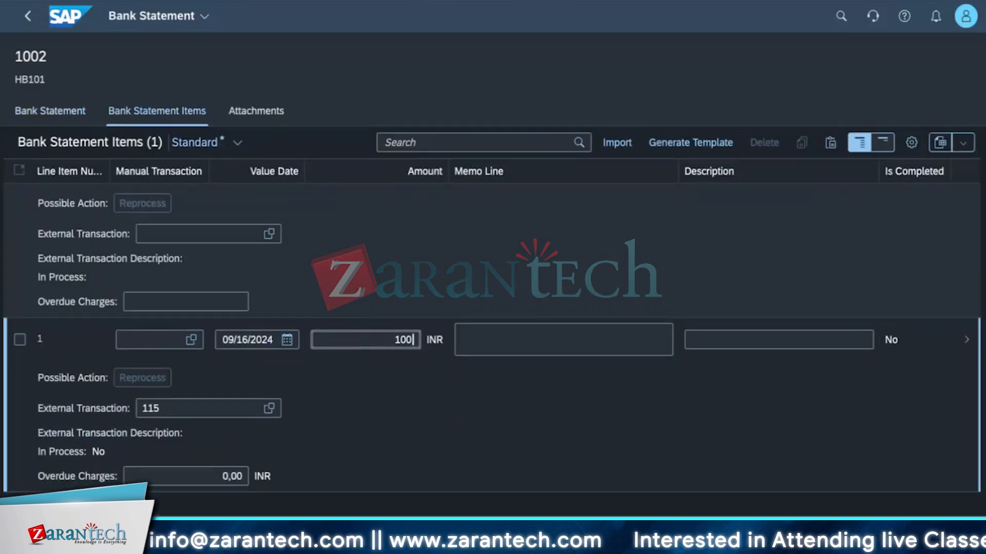
key("BackSpace")
key("BackSpace")
key("BackSpace")
type("0")
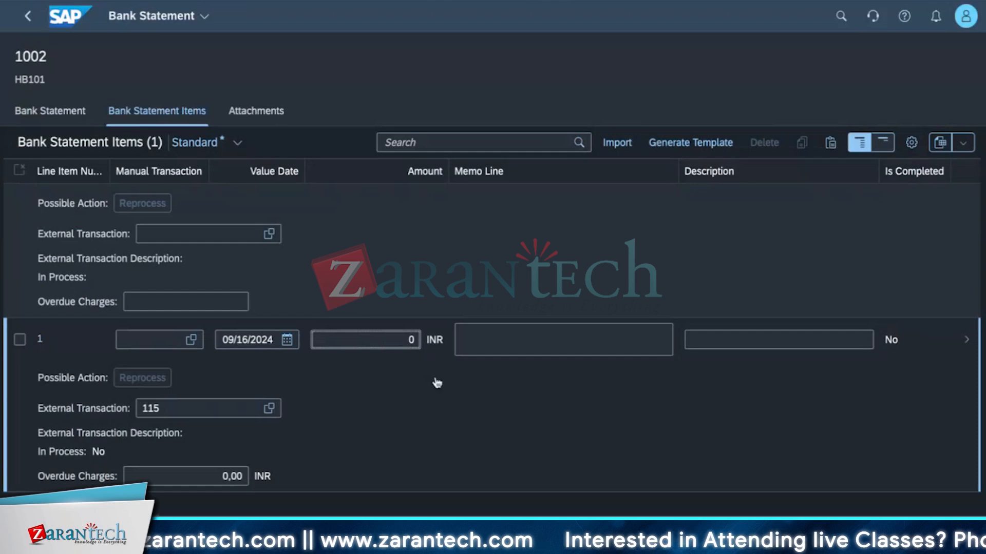
left_click(436, 383)
left_click(949, 535)
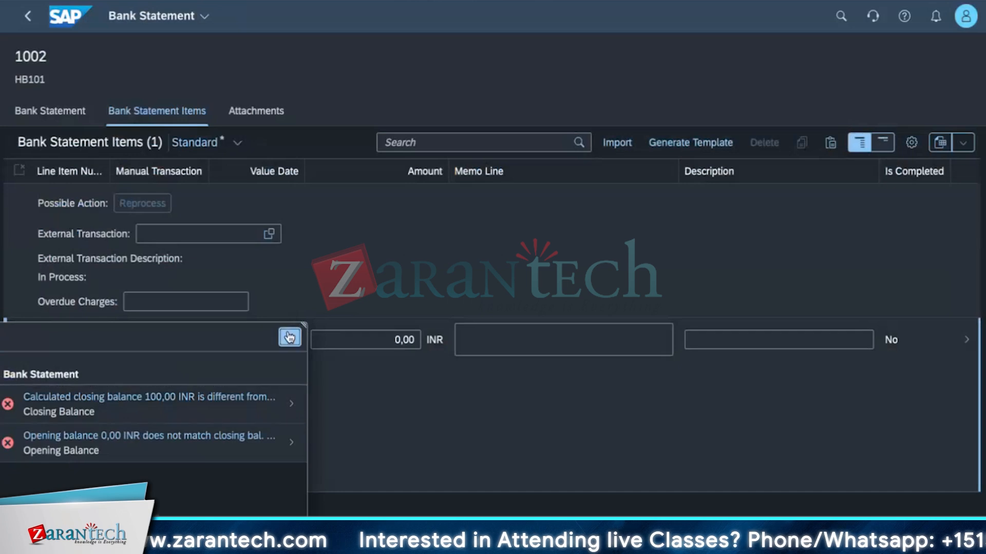
left_click(289, 337)
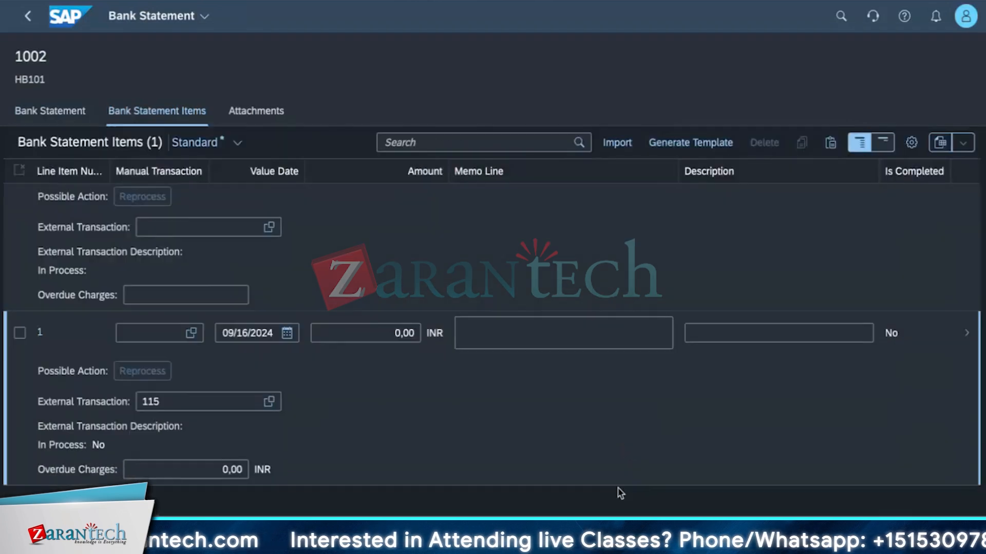
- Set the statement's closing balance to 100 INR and check the error on the opening balance
scroll(548, 496, "down", 1)
scroll(401, 412, "up", 6)
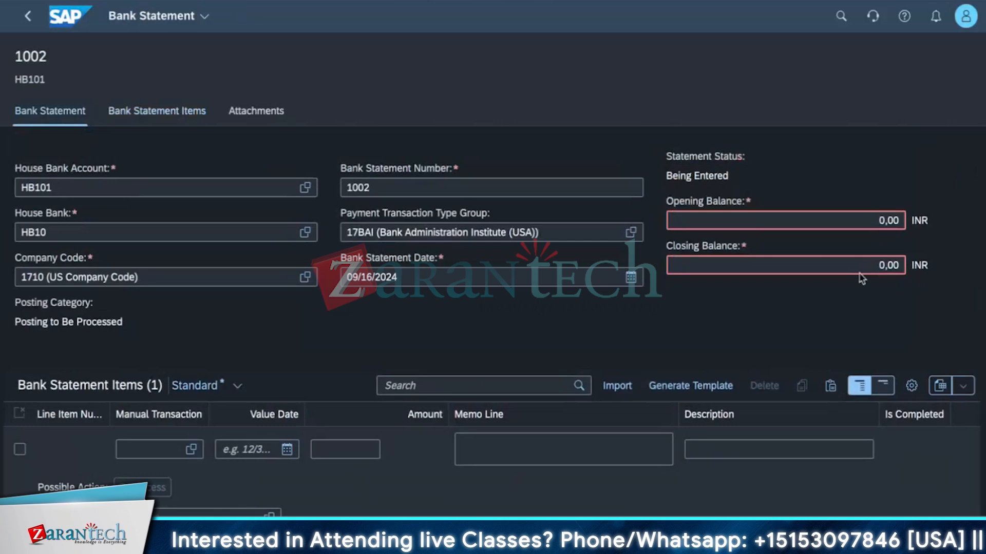
left_click(861, 272)
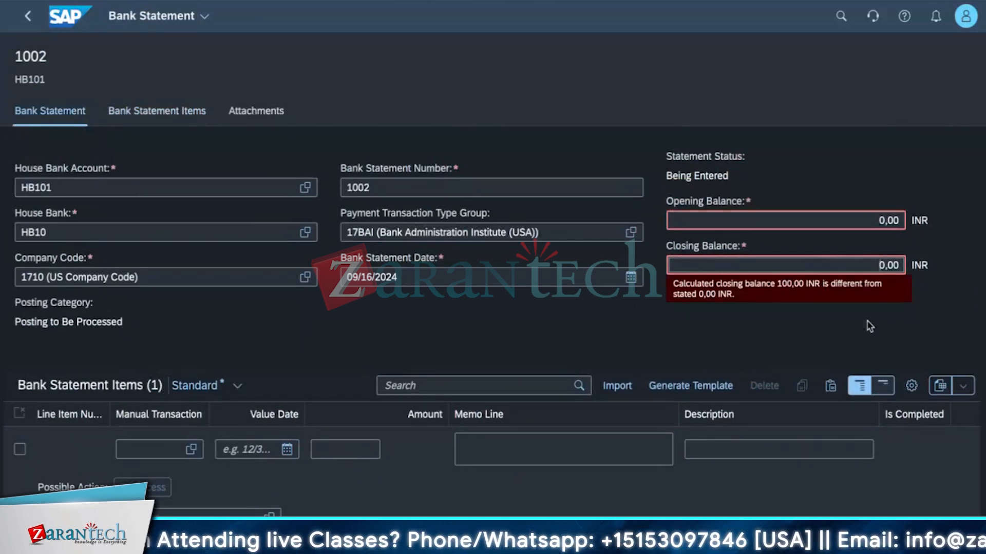
left_click(846, 350)
left_click(855, 218)
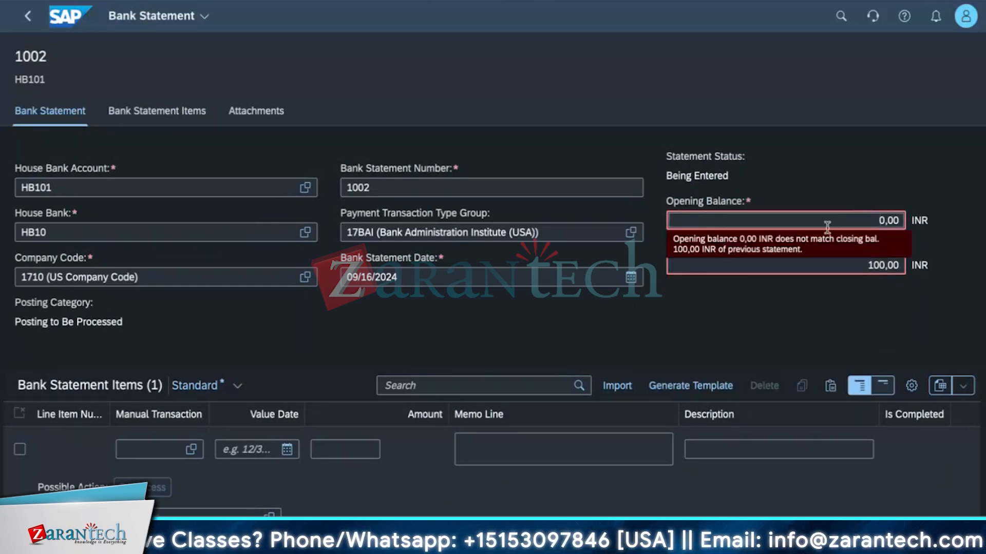
left_click(817, 300)
- Set the opening balance of bank statement 1002 to 100 INR
left_click(856, 267)
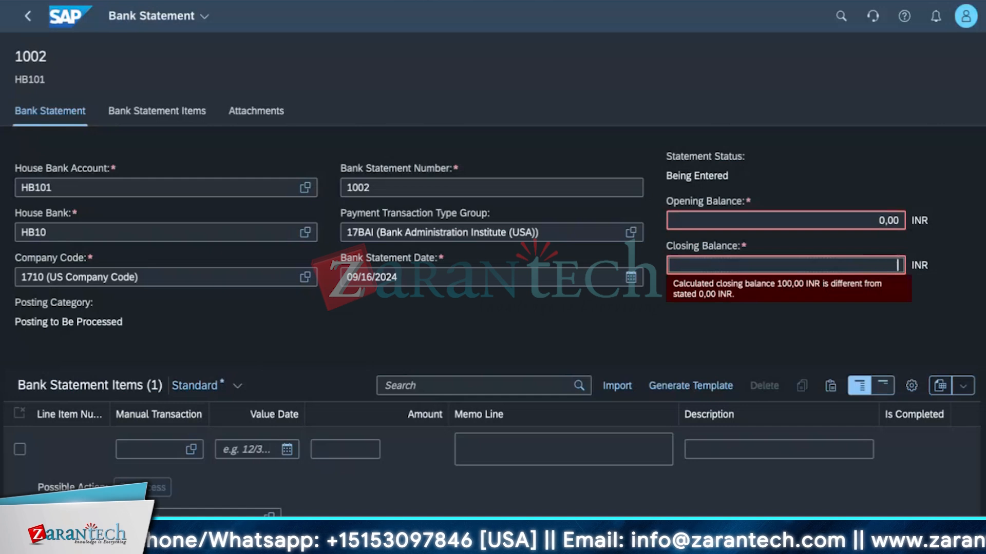
left_click(886, 228)
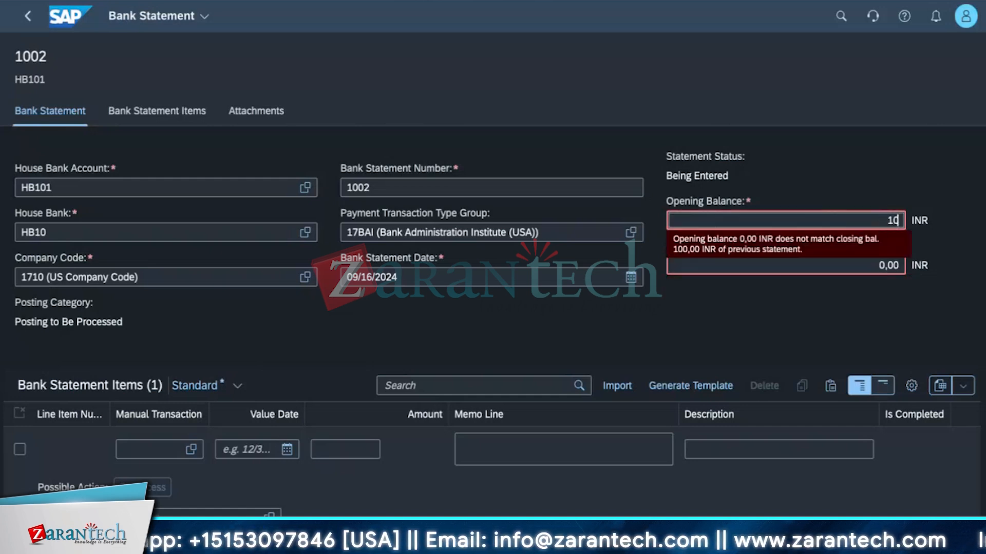
left_click(828, 331)
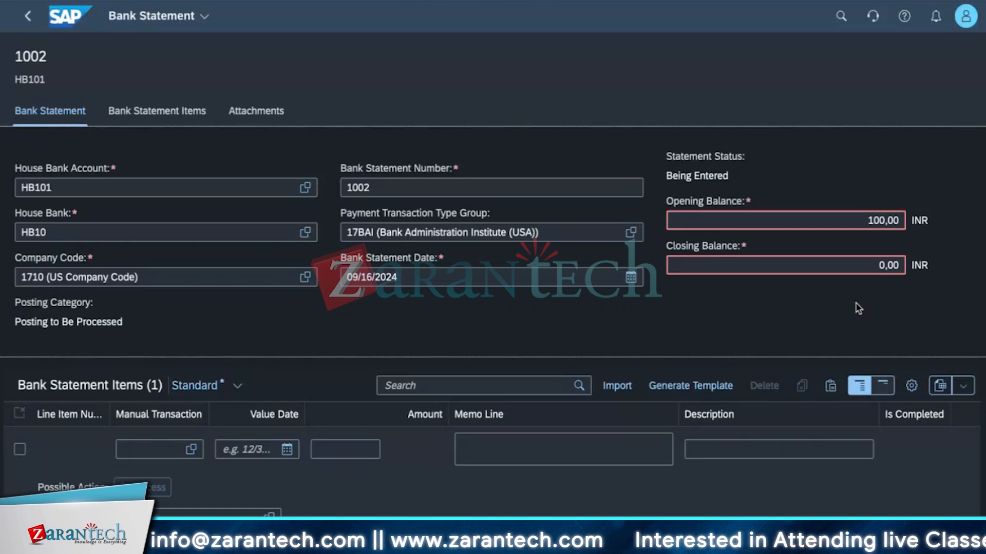
- Try a closing balance of 200 INR for the statement and raise it to 2.000 INR
left_click(865, 265)
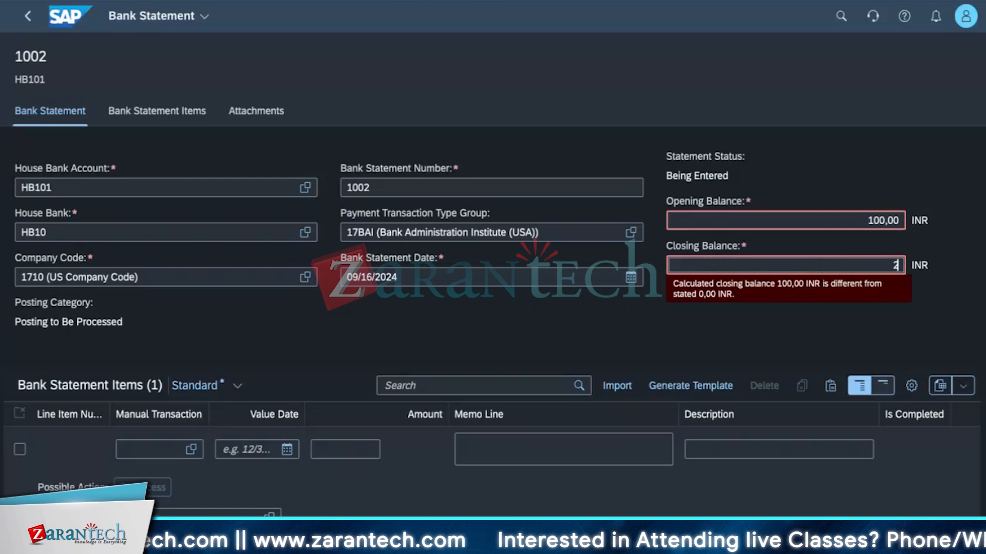
left_click(982, 280)
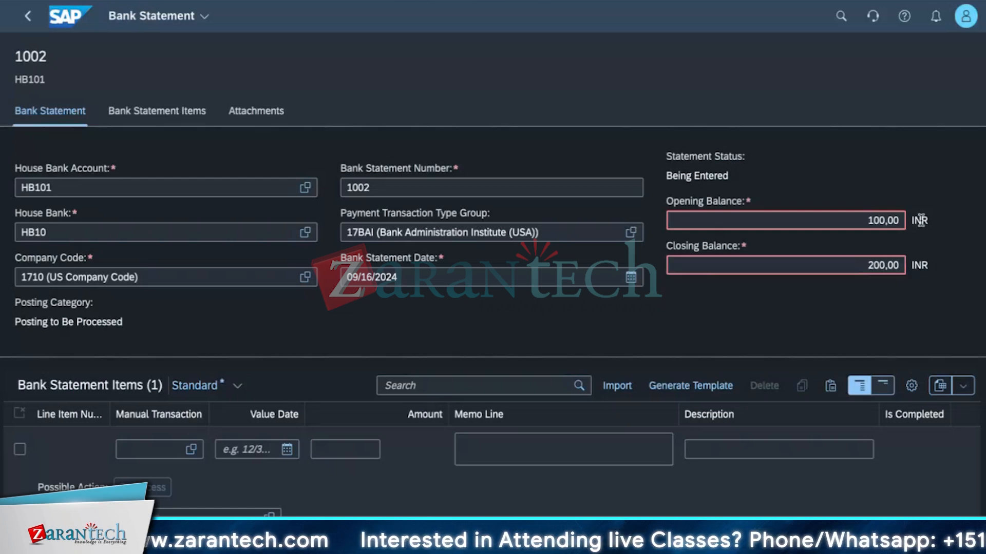
scroll(714, 323, "down", 1)
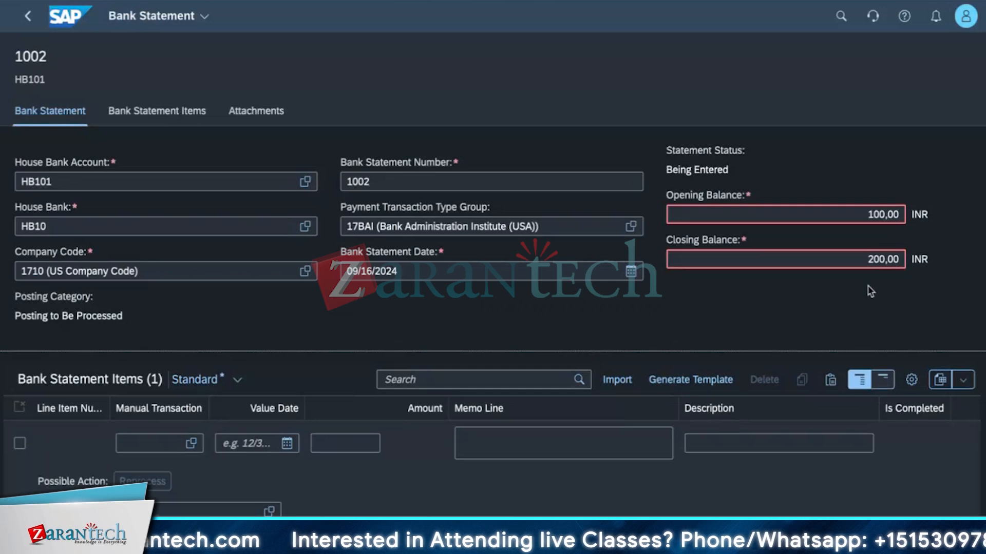
left_click(883, 260)
type("0")
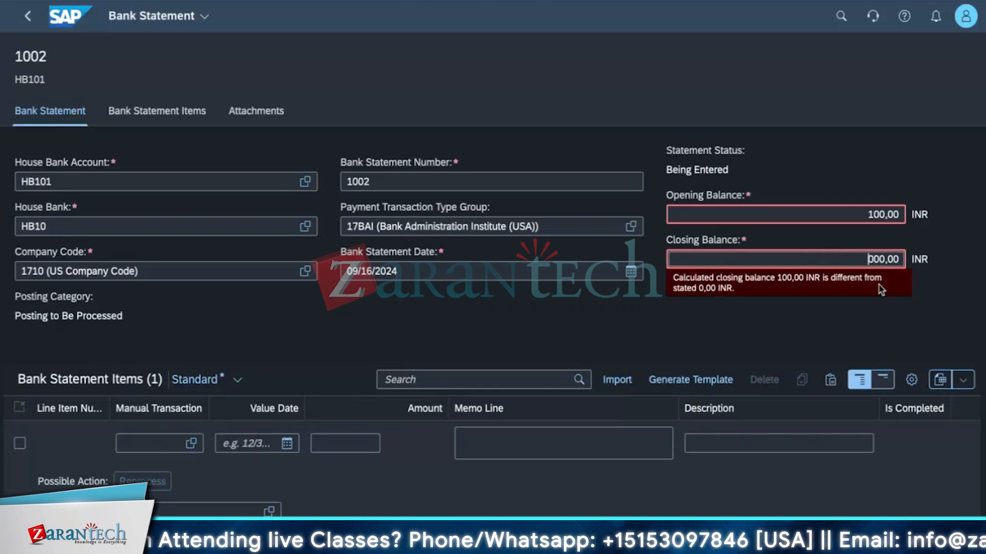
left_click(716, 338)
- Set the amount of bank statement item 1 with external transaction 115 to 1.800 INR
scroll(442, 436, "down", 5)
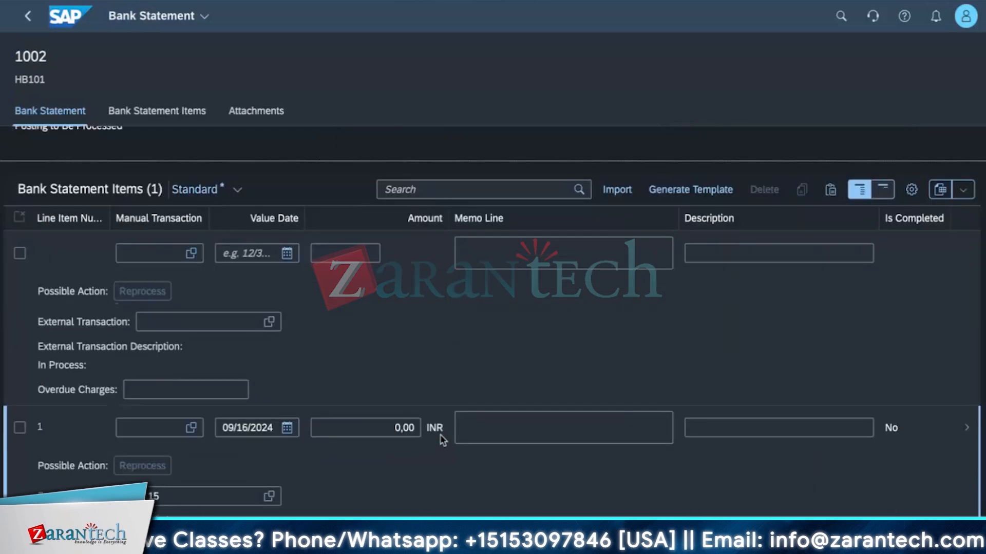
scroll(443, 440, "down", 1)
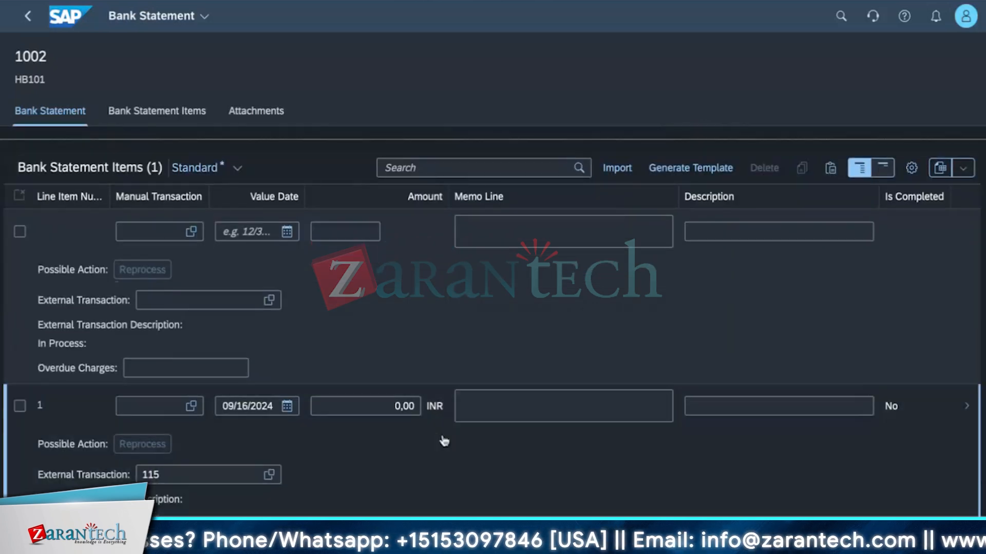
scroll(444, 441, "up", 3)
scroll(444, 441, "down", 2)
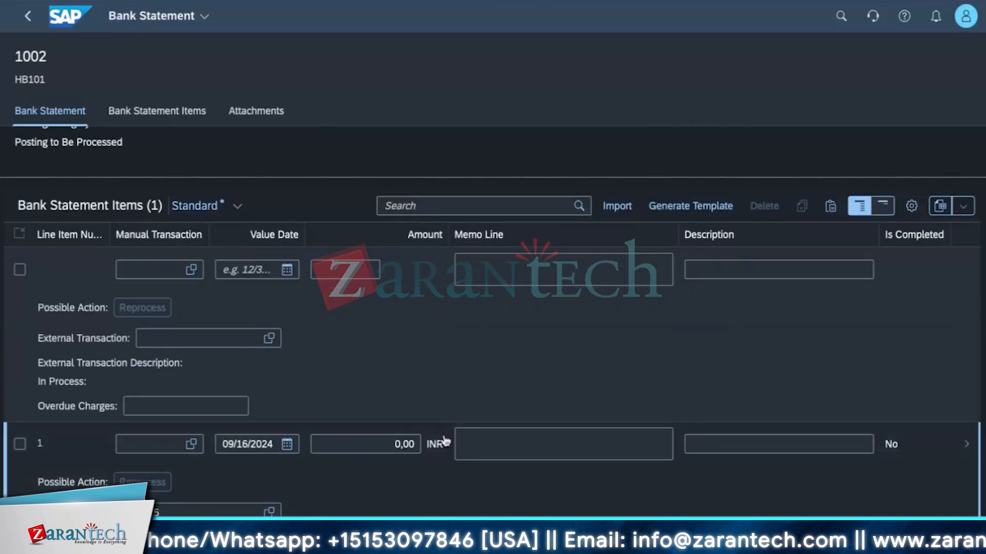
scroll(226, 462, "down", 3)
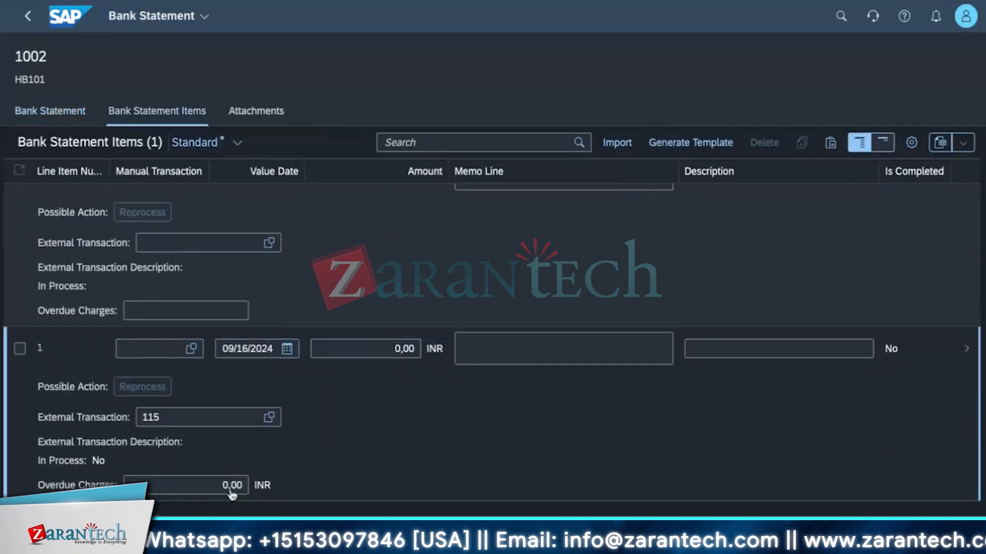
left_click(399, 347)
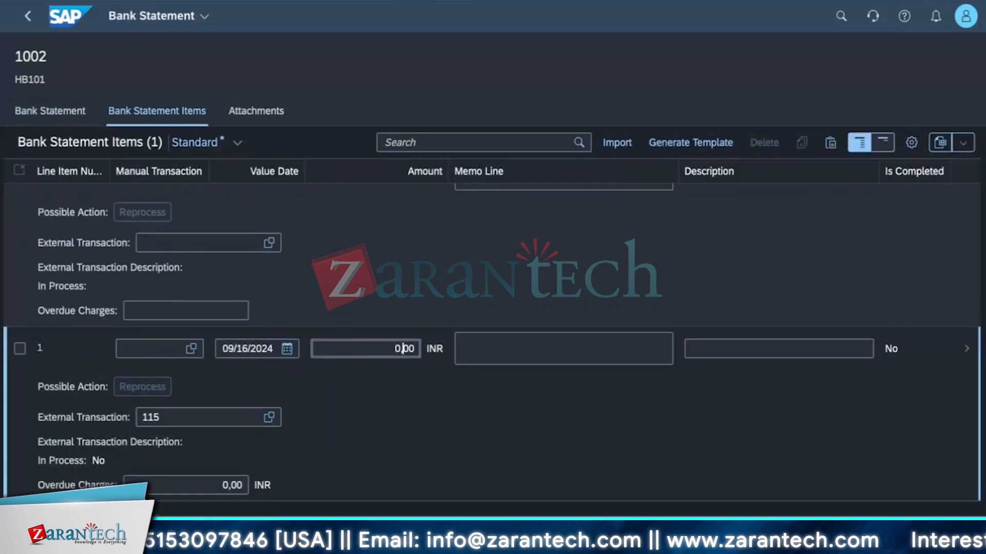
key("ctrl+a")
key("BackSpace")
type("1")
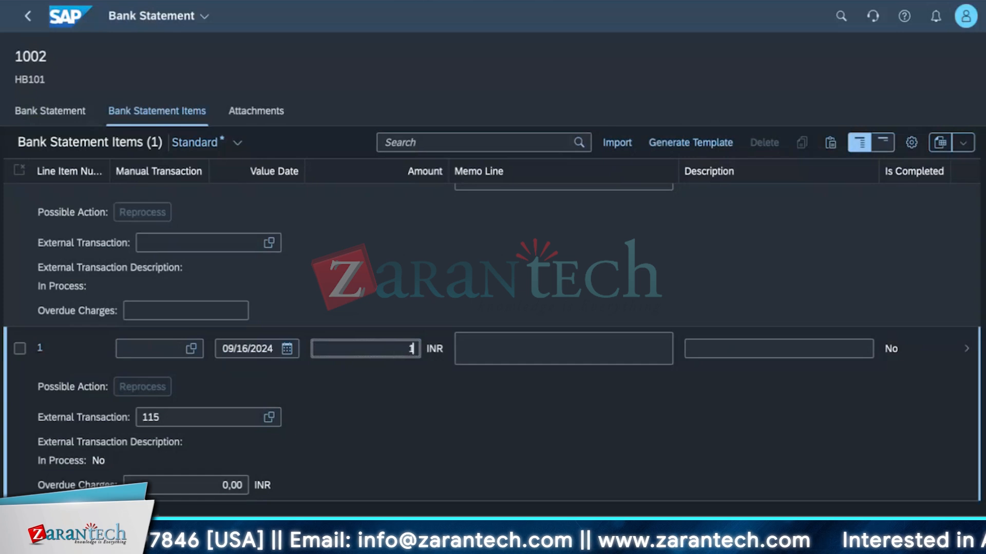
type("800")
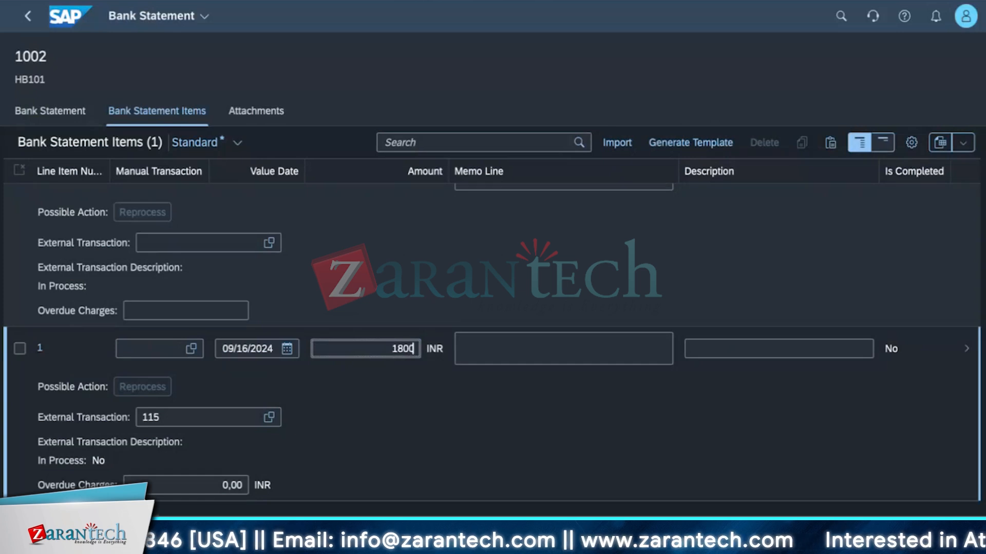
left_click(544, 400)
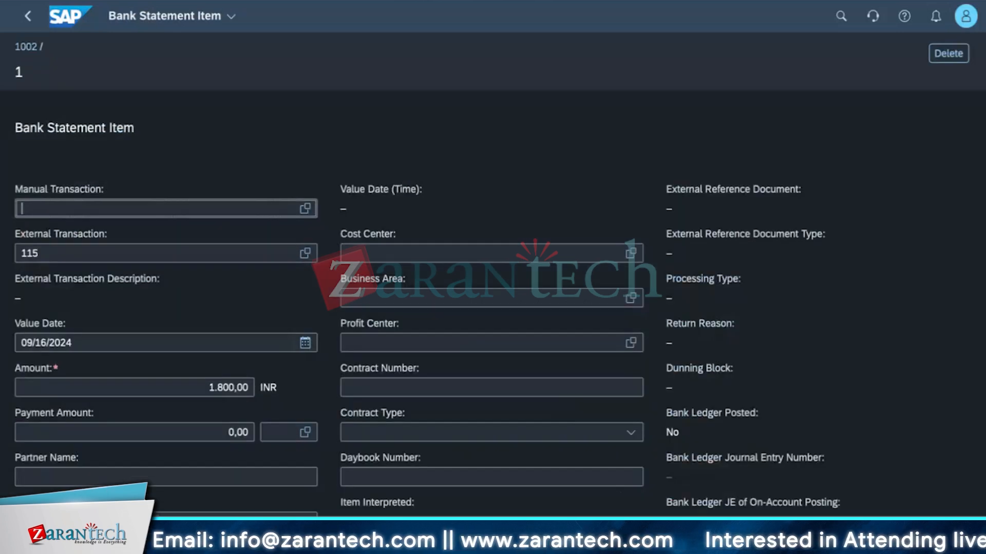
key("alt+Left")
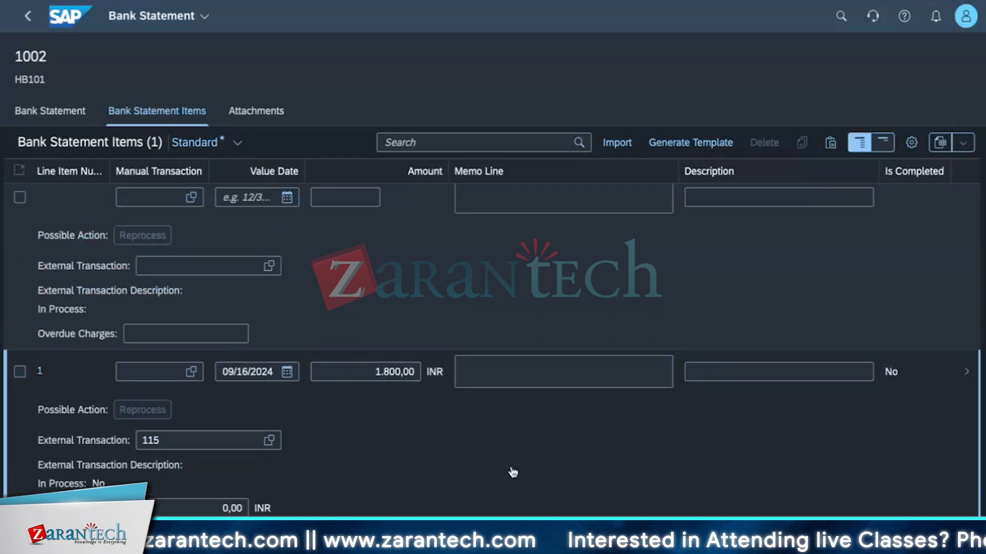
- Open the details of item 1, set its payment amount to 200, and return to the statement
scroll(513, 472, "down", 3)
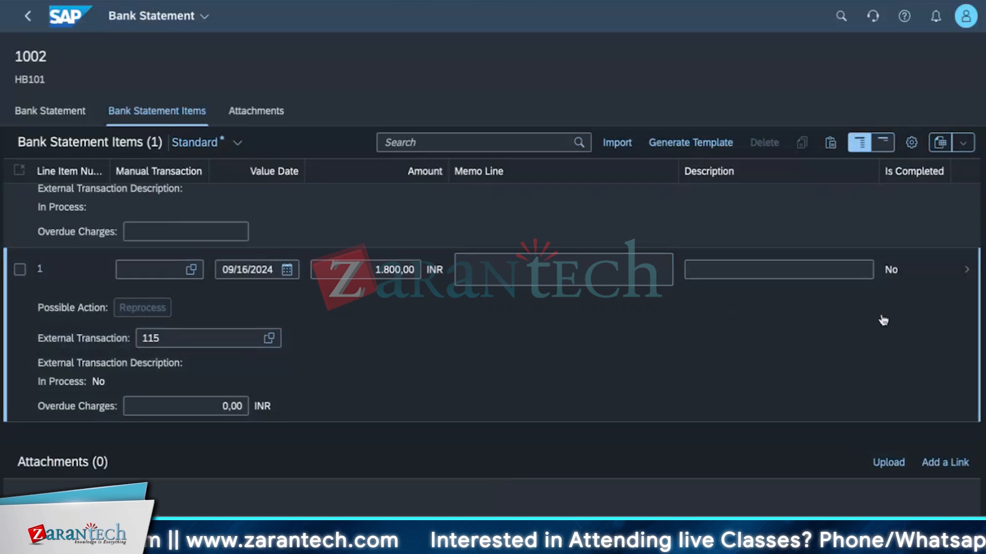
left_click(948, 266)
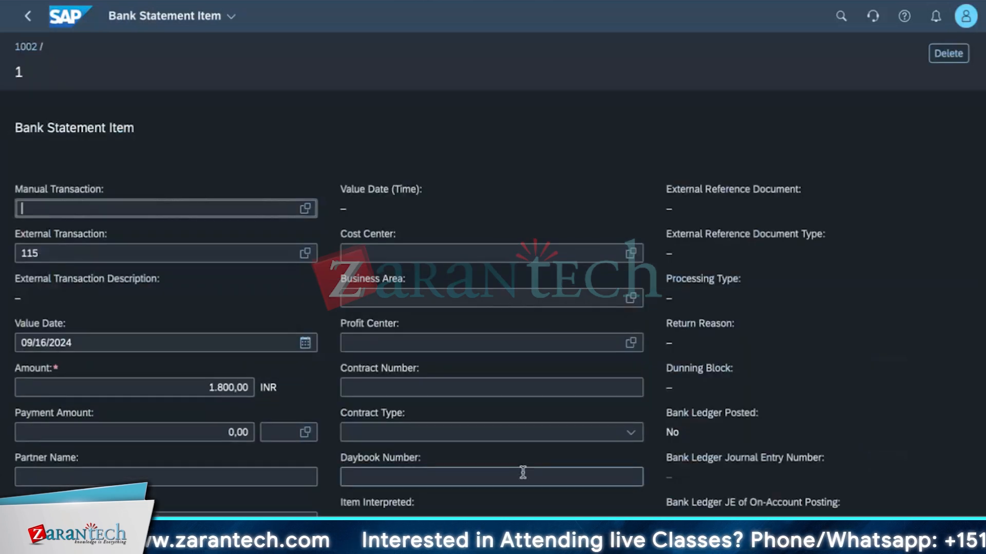
scroll(523, 472, "down", 3)
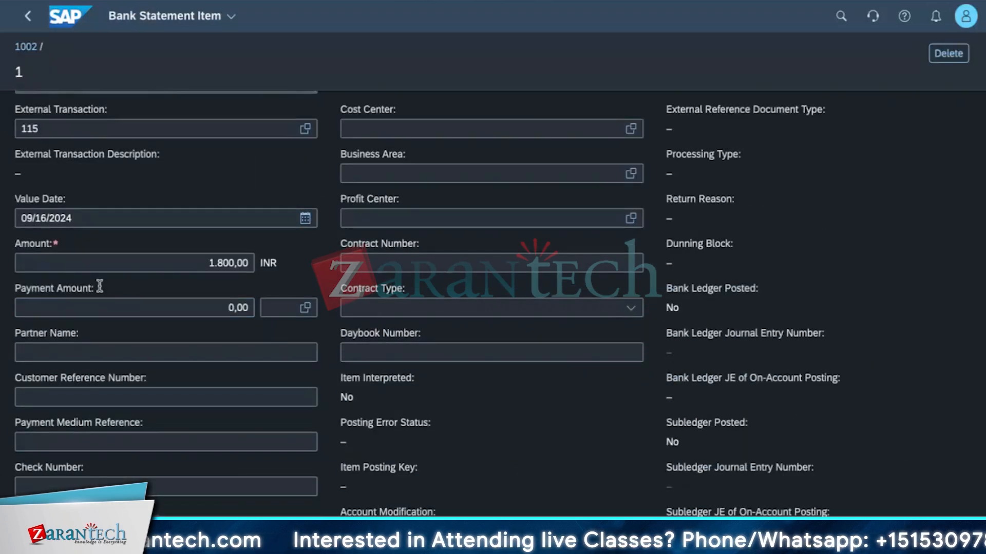
left_click(183, 307)
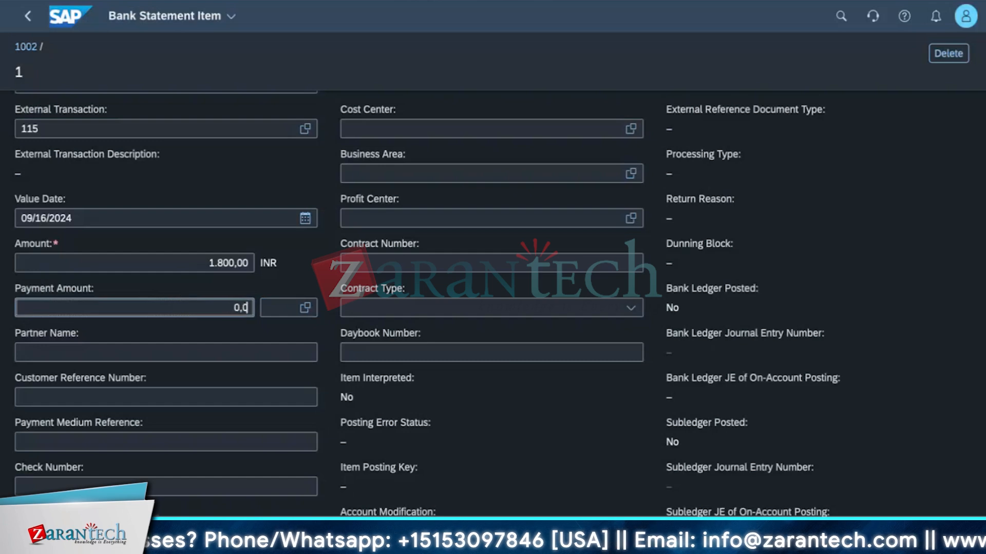
key("BackSpace")
key("BackSpace")
key("BackSpace")
type("200")
scroll(590, 429, "down", 10)
scroll(592, 429, "up", 4)
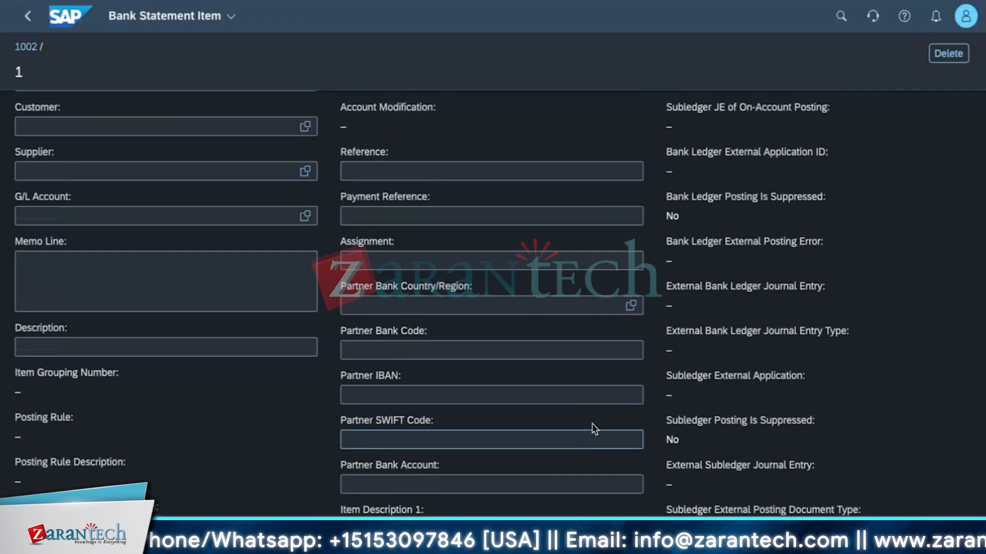
scroll(590, 428, "up", 8)
left_click(950, 537)
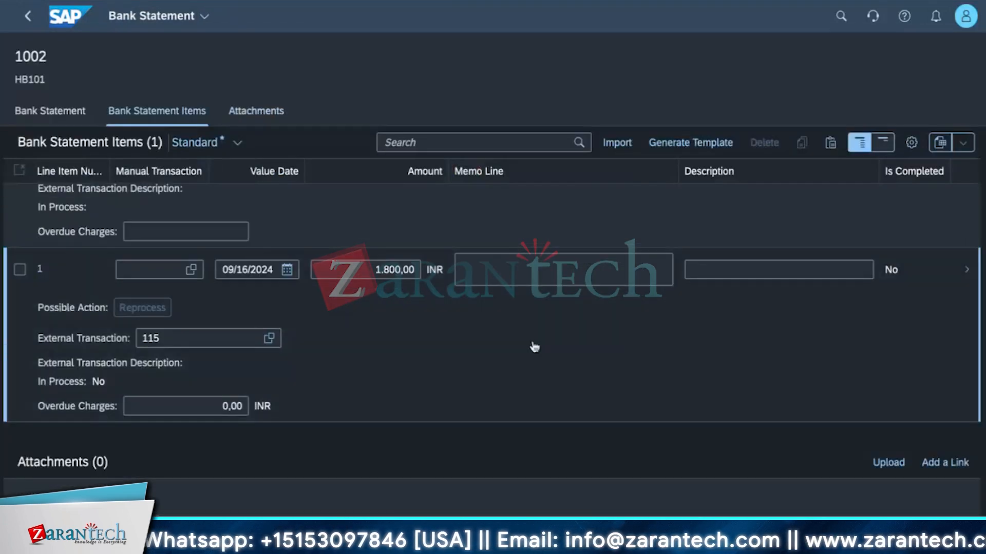
- Compare the statement's balances with item 1 and set the item's amount to 1.900 INR
scroll(539, 431, "up", 5)
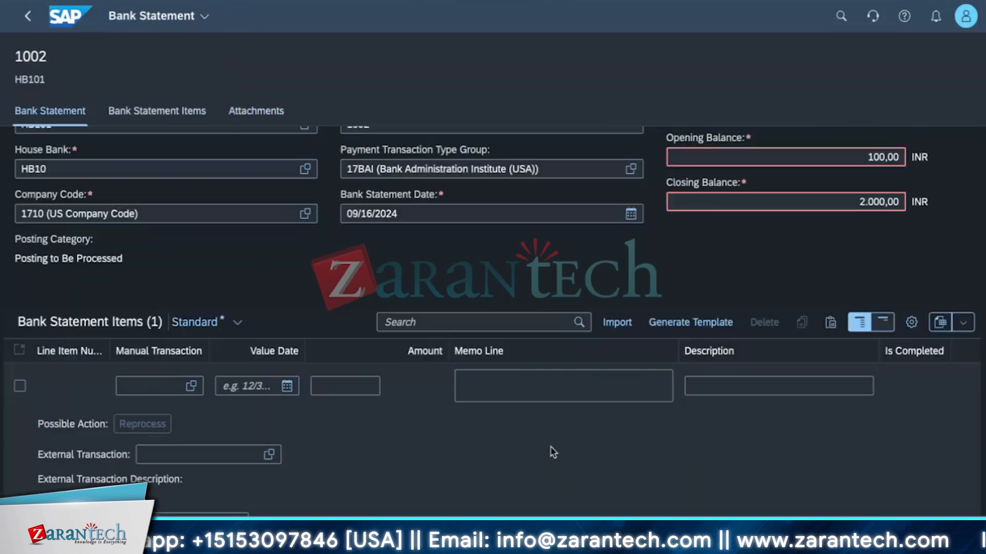
scroll(553, 453, "down", 2)
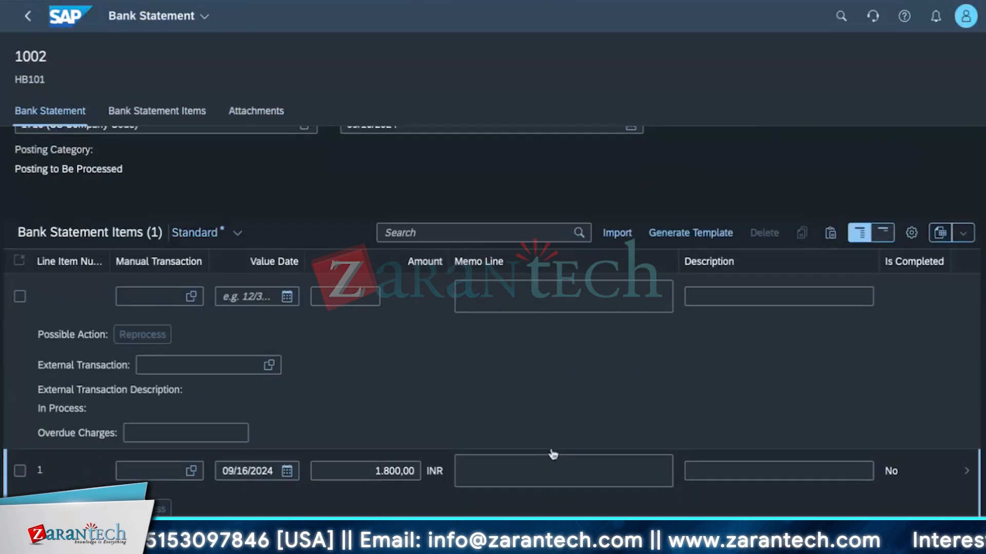
scroll(553, 453, "down", 4)
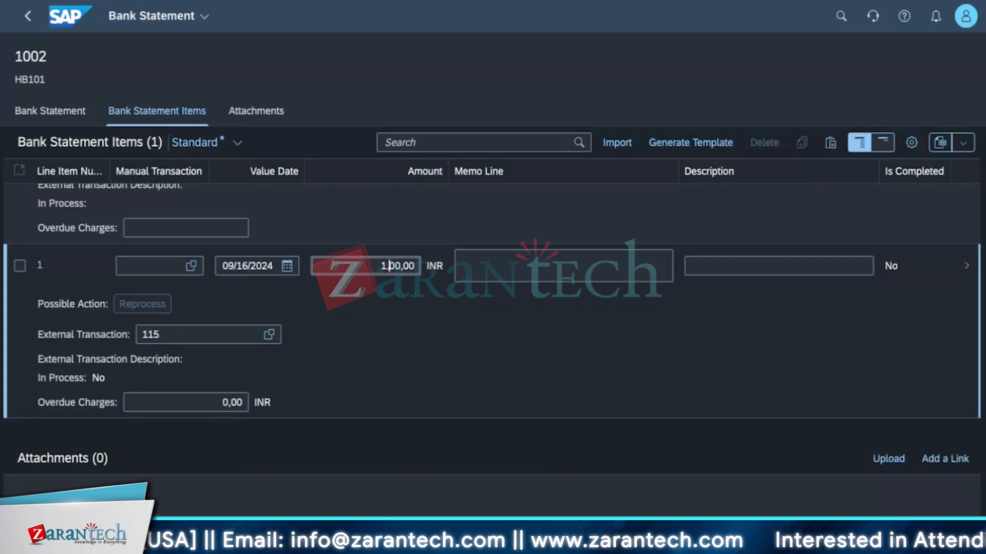
type("9")
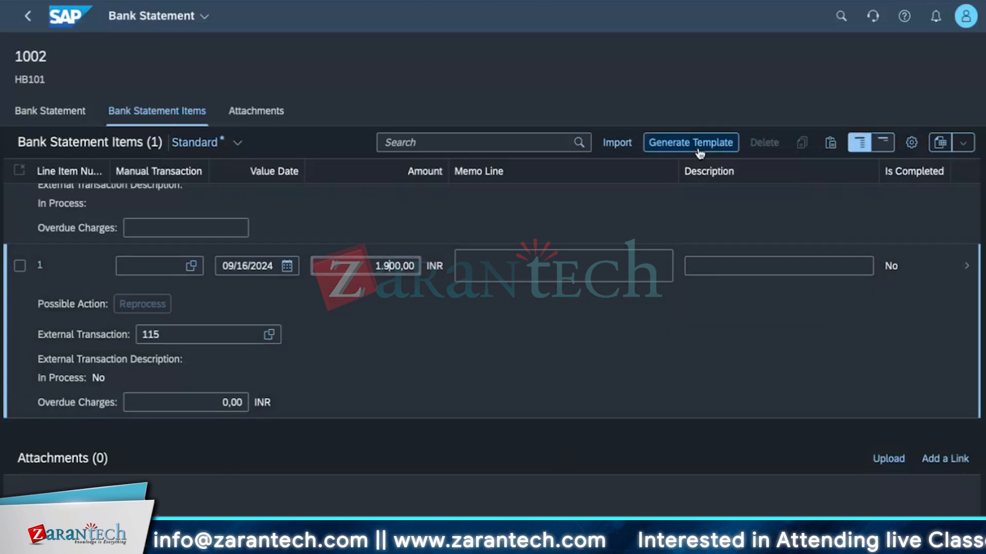
- Review the amounts in item 1's details and the statement's balance errors, closing the messages
left_click(611, 325)
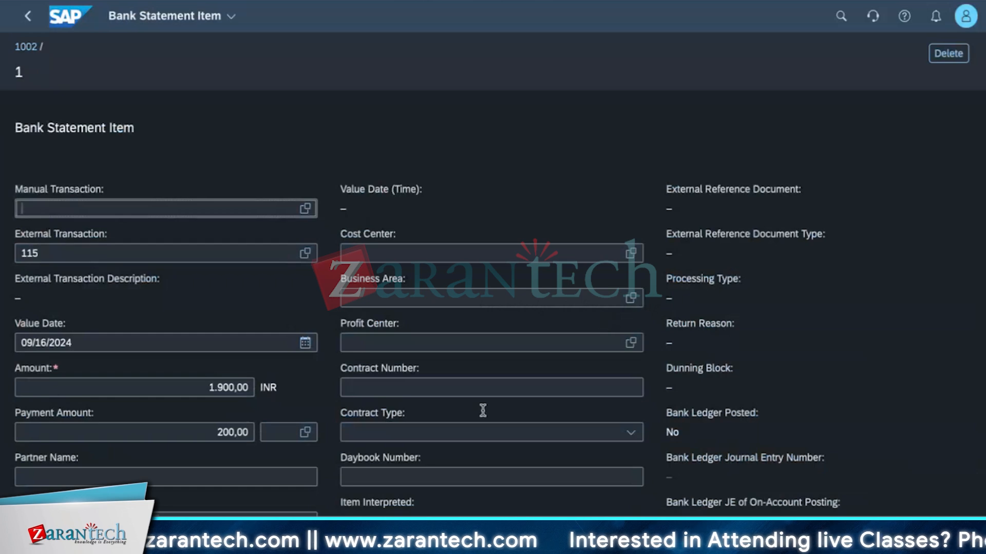
scroll(483, 421, "down", 3)
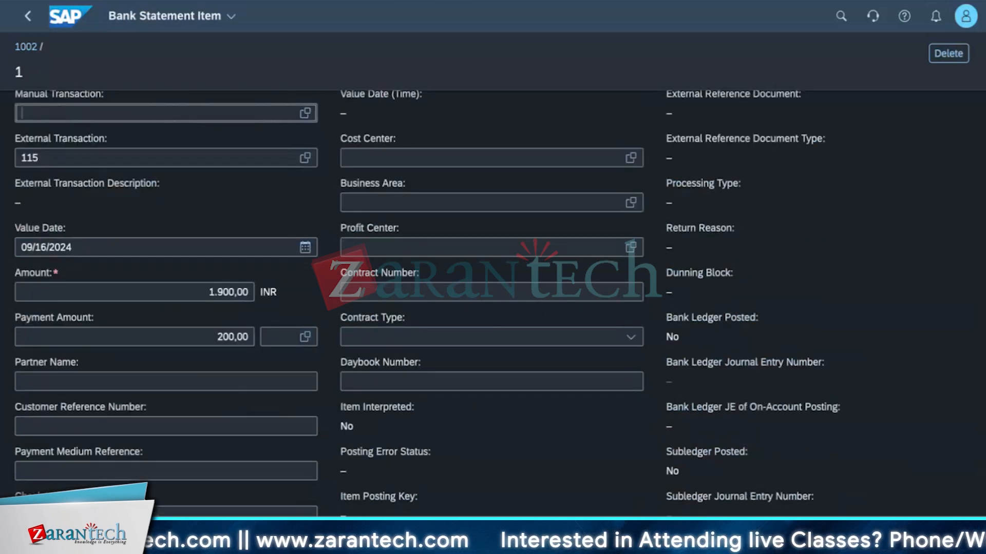
left_click(942, 535)
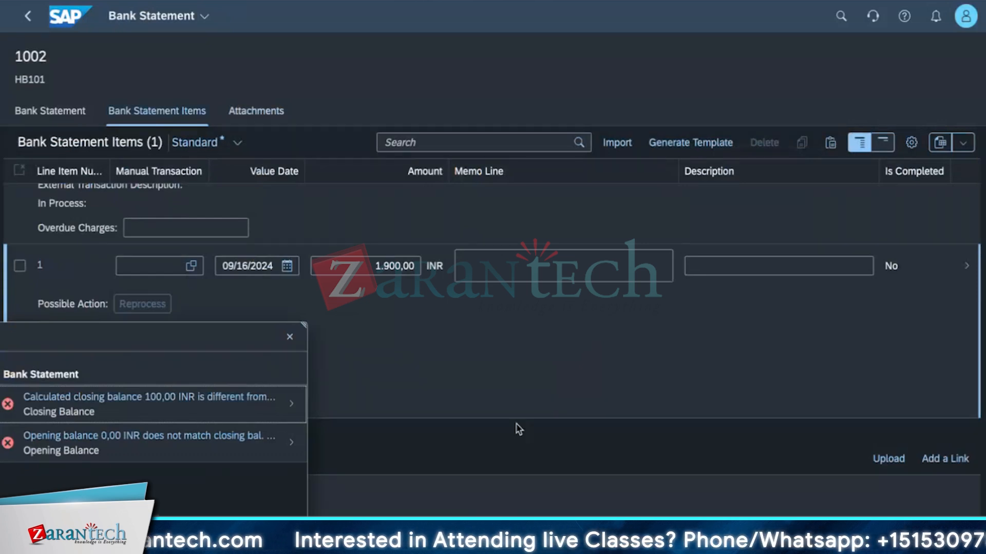
scroll(497, 467, "up", 5)
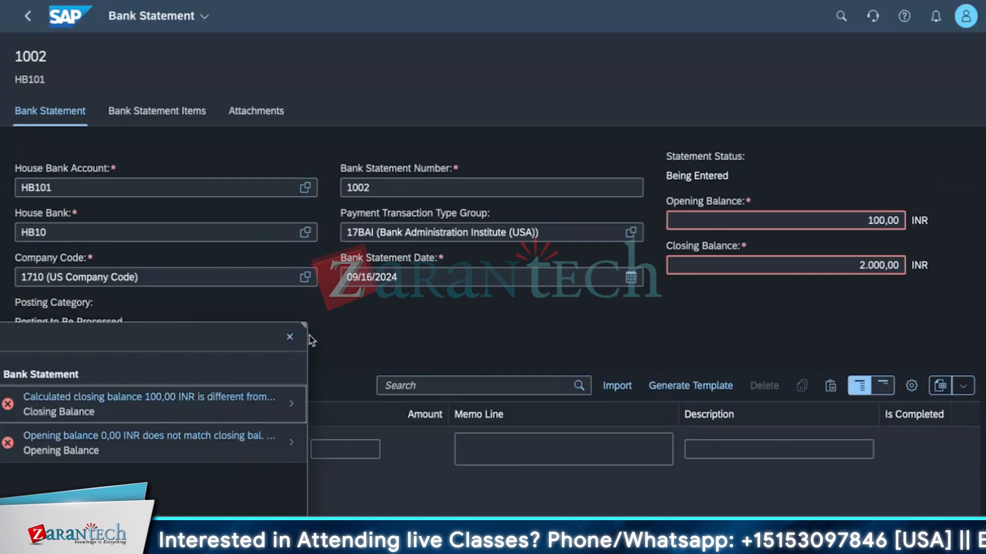
left_click(289, 338)
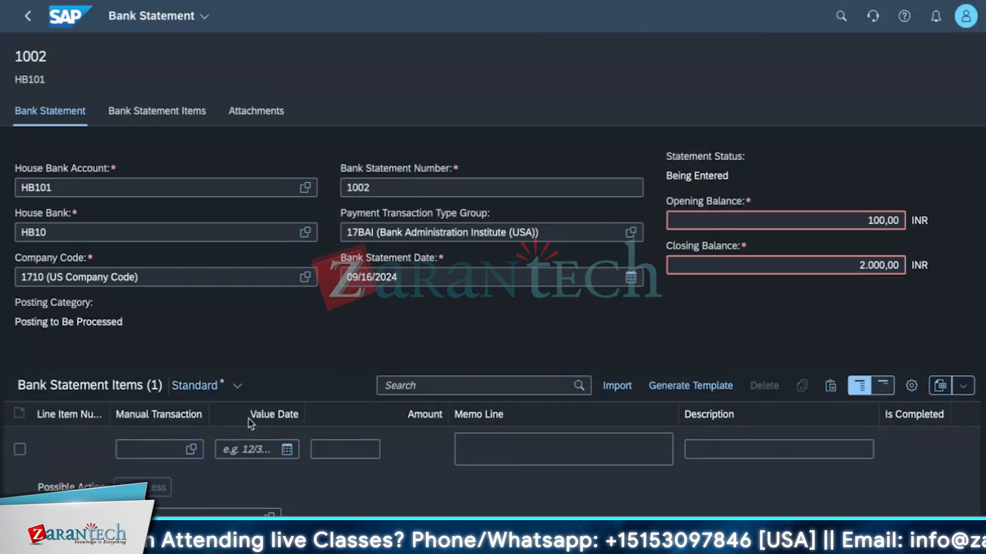
- Reload the bank statement and examine item 1's overdue charges and detail fields
key("super+r")
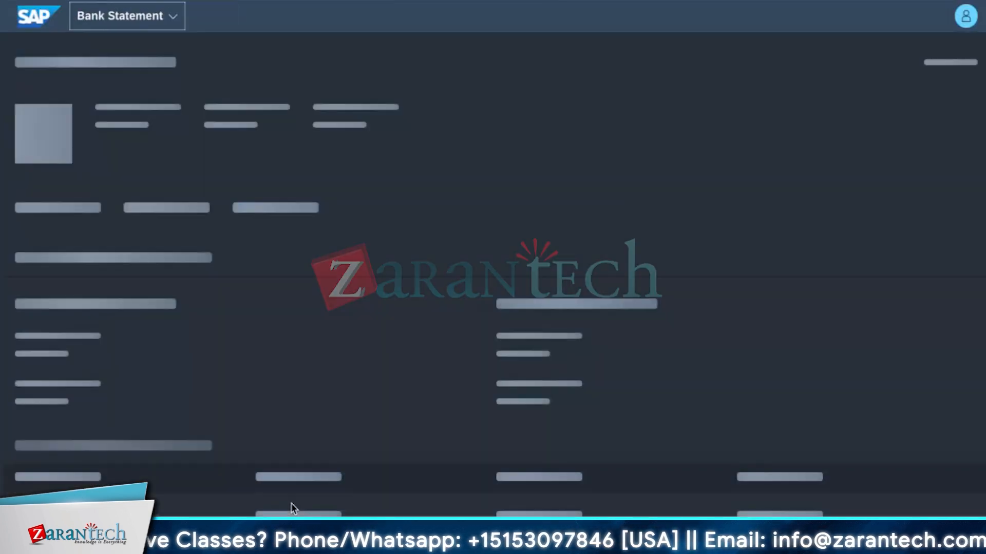
scroll(421, 475, "down", 5)
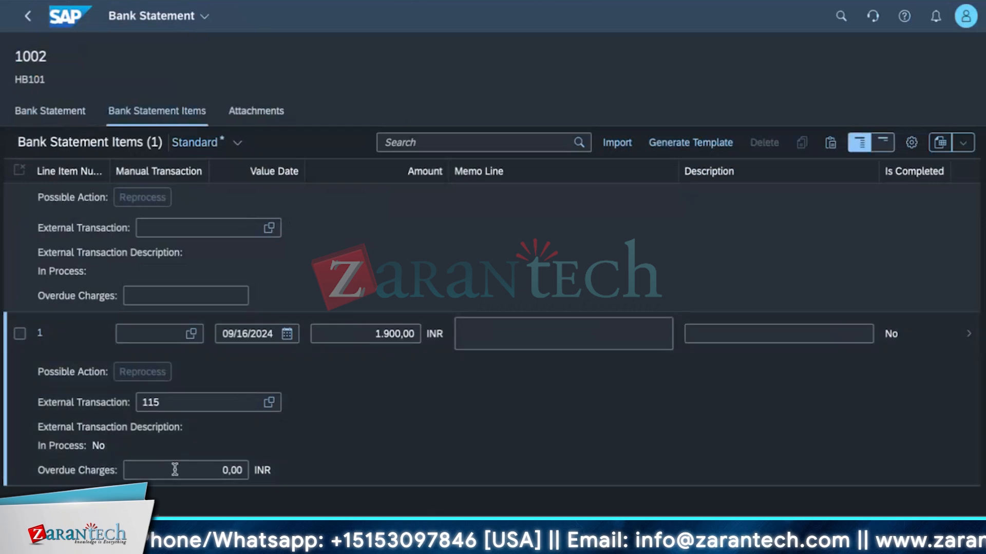
left_click_drag(191, 469, 250, 477)
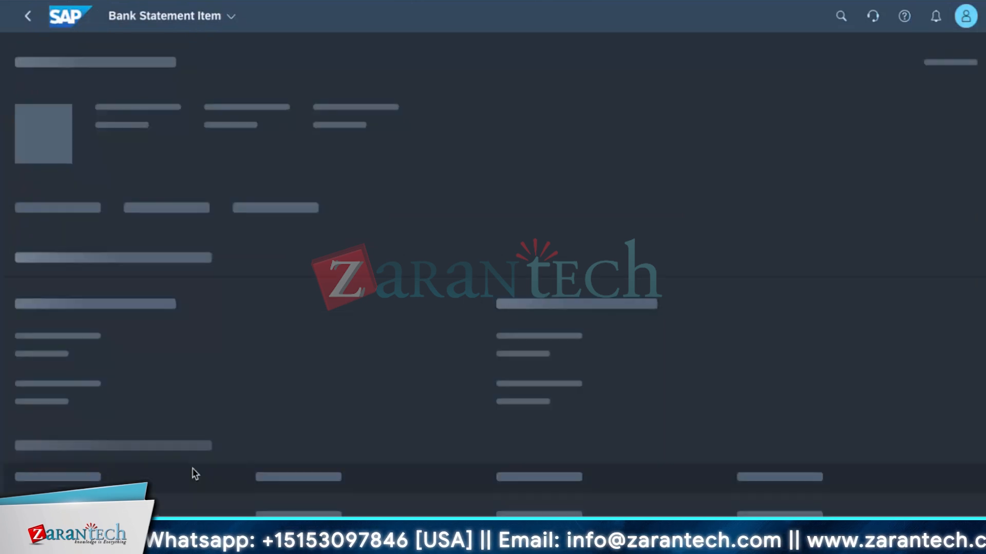
scroll(252, 463, "down", 6)
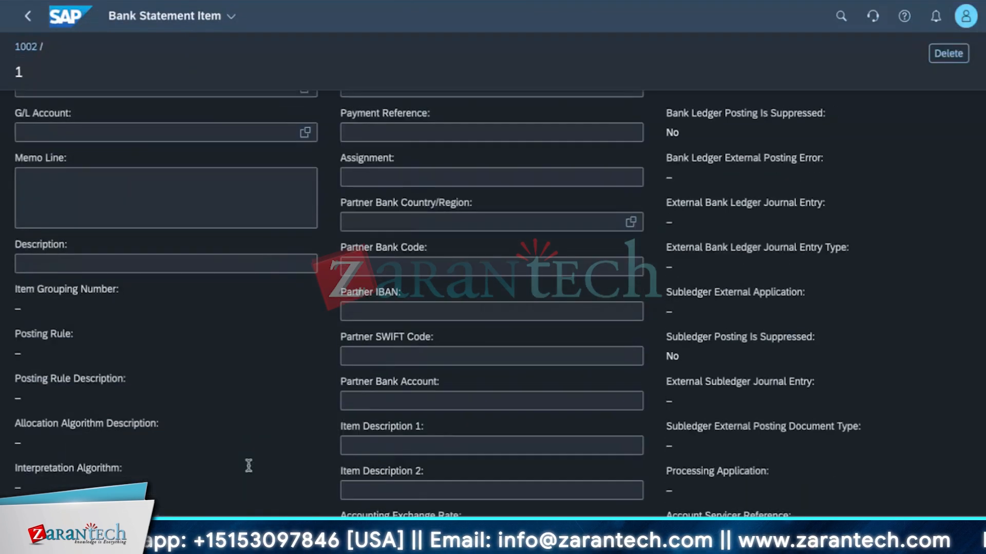
scroll(347, 440, "up", 1)
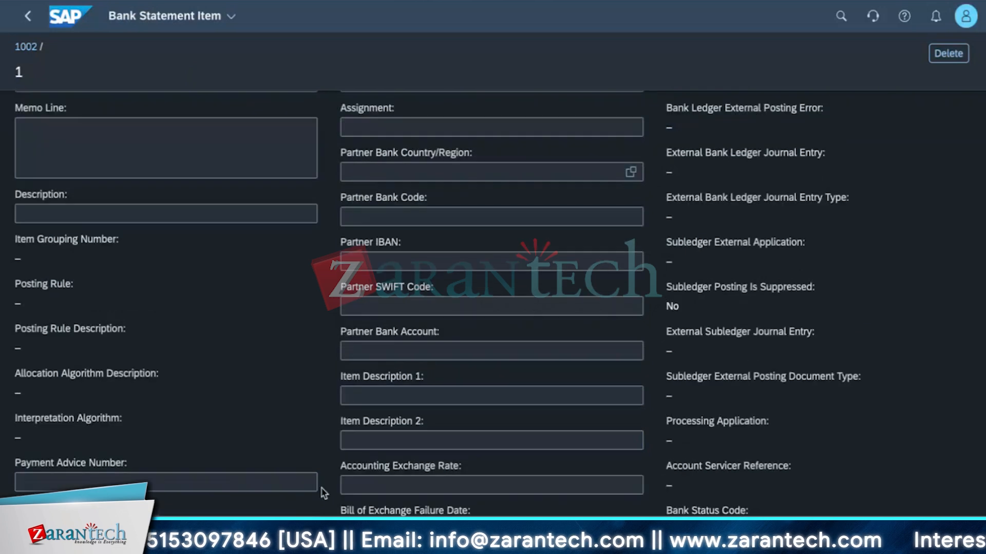
scroll(324, 494, "up", 5)
scroll(324, 494, "up", 1)
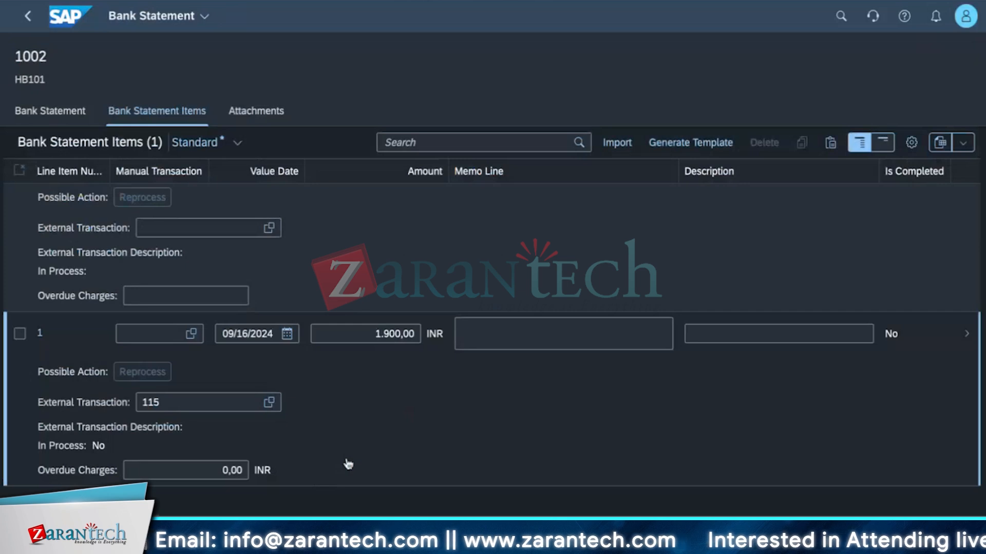
scroll(348, 465, "down", 3)
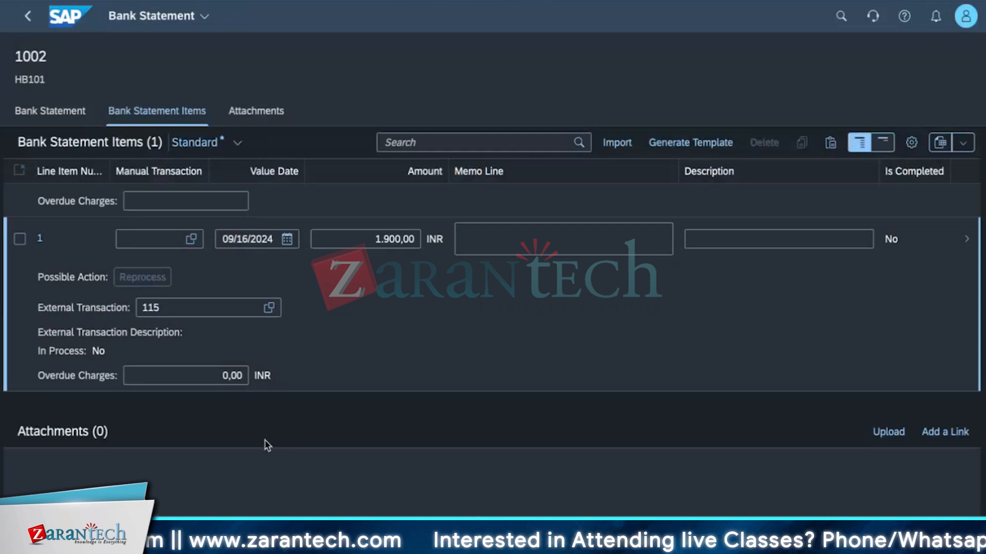
scroll(268, 452, "up", 4)
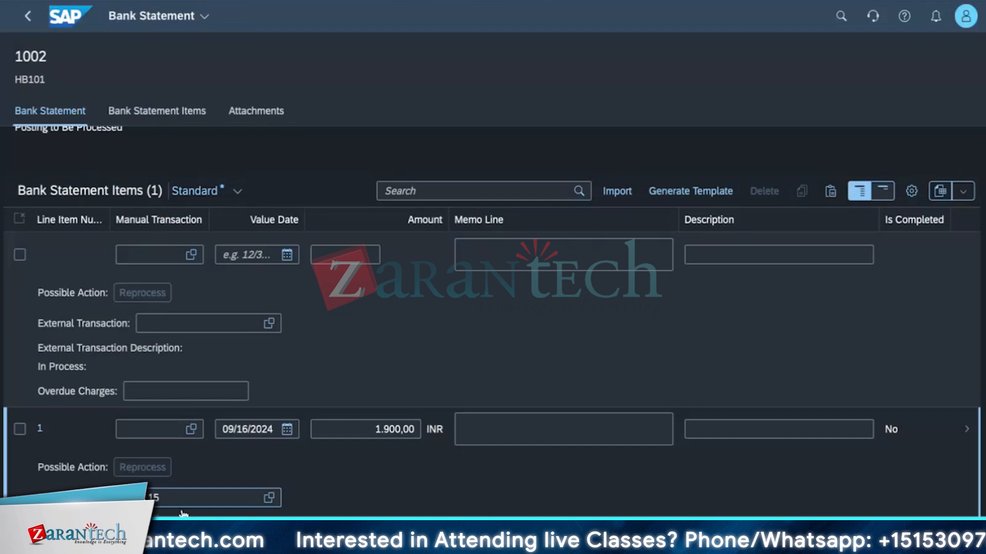
- Reopen item 1's details and review its payment amount and the remaining posting and partner bank fields
scroll(183, 513, "down", 2)
left_click_drag(162, 481, 326, 479)
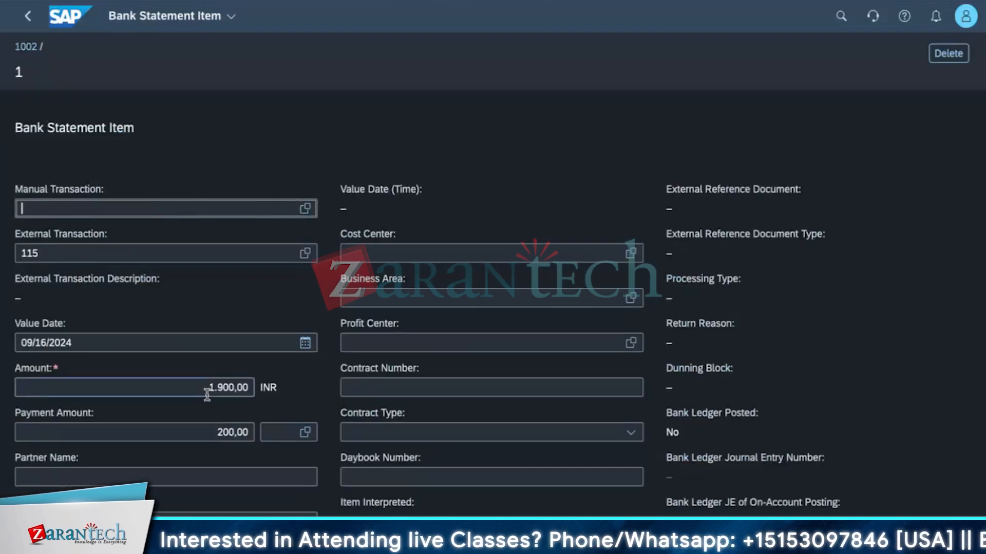
double_click(244, 433)
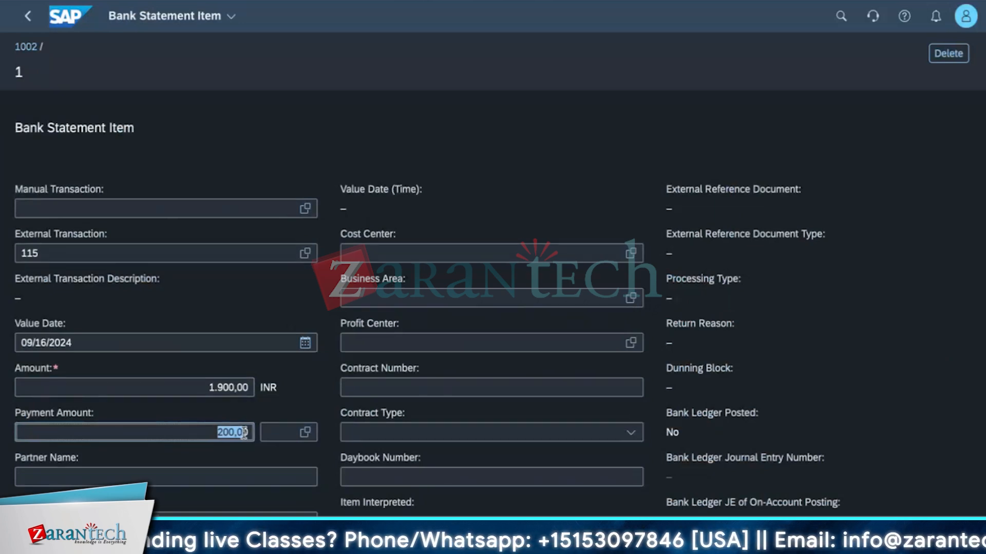
scroll(214, 484, "down", 2)
scroll(214, 484, "down", 7)
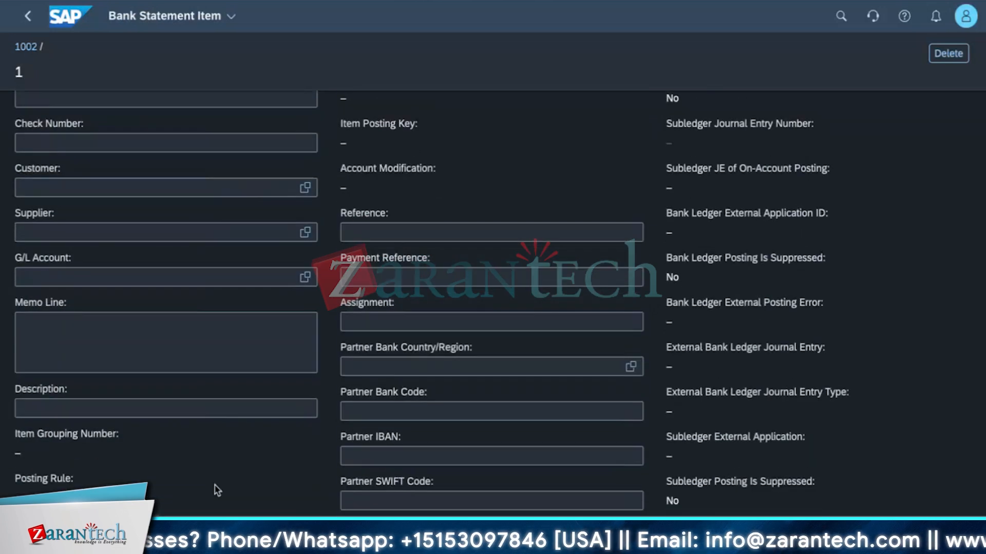
scroll(214, 485, "down", 5)
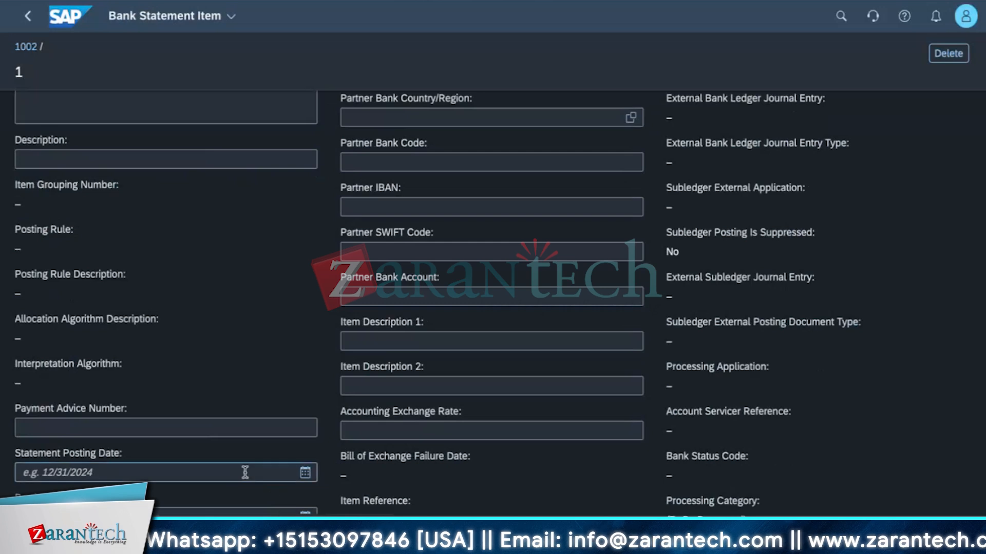
scroll(240, 485, "up", 5)
scroll(241, 484, "up", 5)
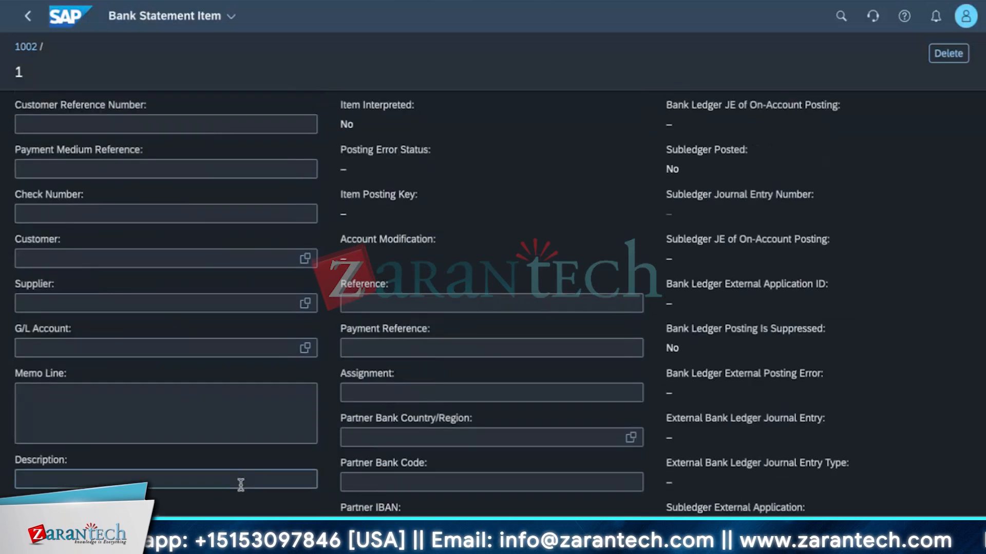
scroll(241, 485, "up", 2)
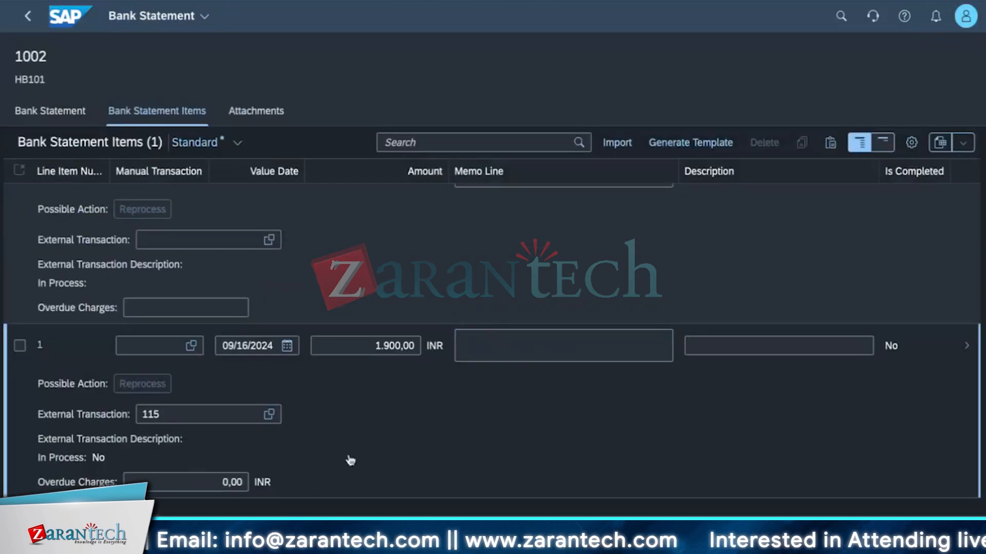
- Check the statement's balances against item 1, read the item's payment currency error, and close the messages
scroll(350, 461, "up", 3)
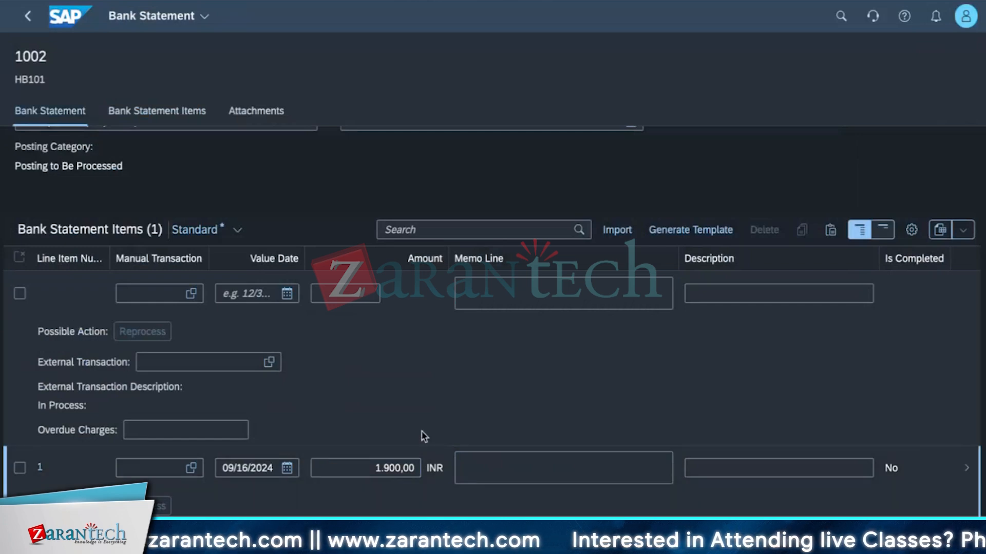
scroll(424, 436, "up", 2)
scroll(424, 437, "down", 5)
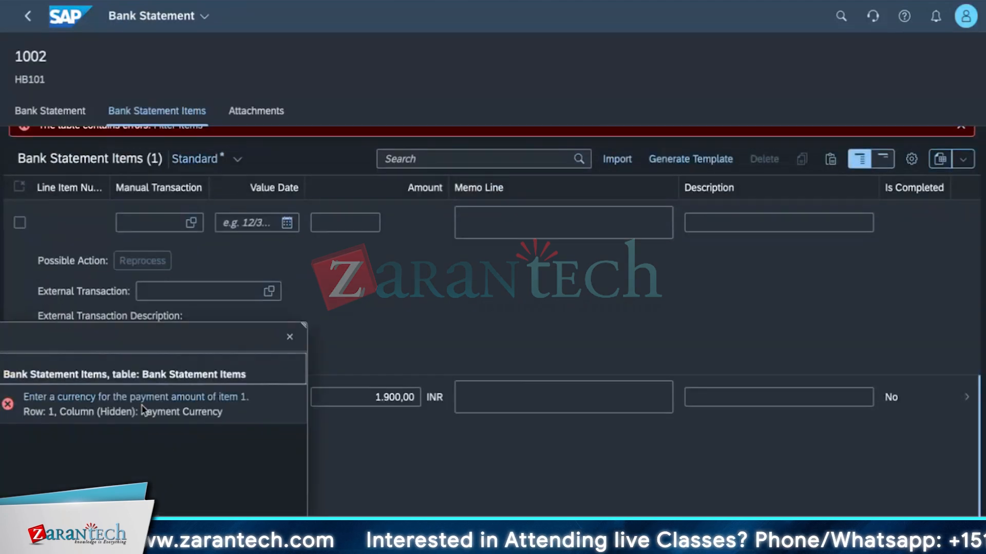
left_click(289, 337)
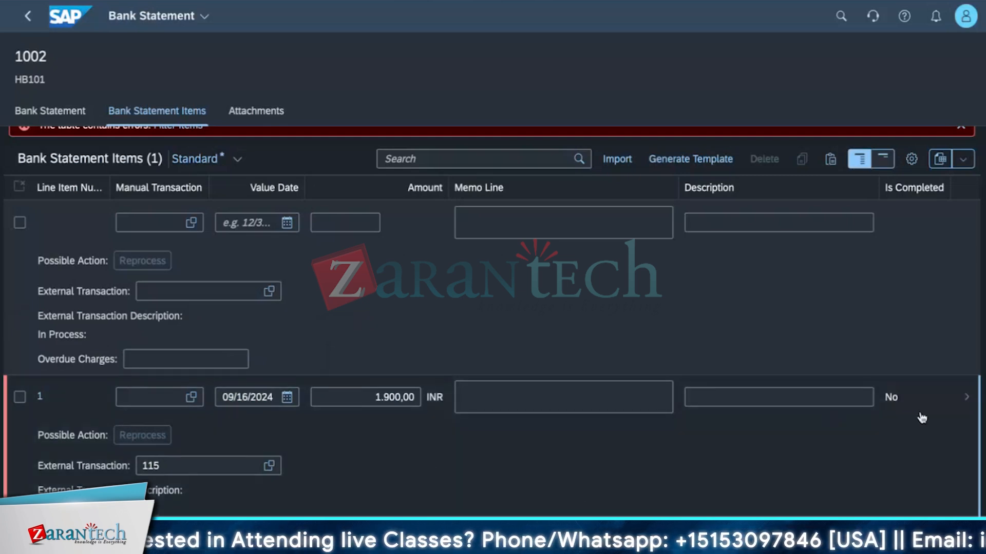
- Set the payment currency of item 1 to INR (Indian Rupee) and apply the item's details
left_click(964, 399)
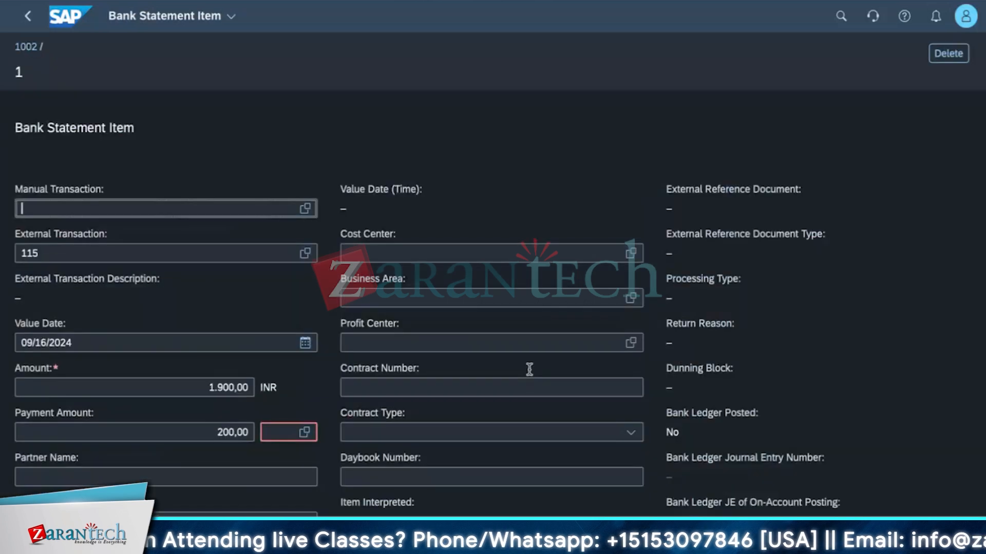
left_click(304, 432)
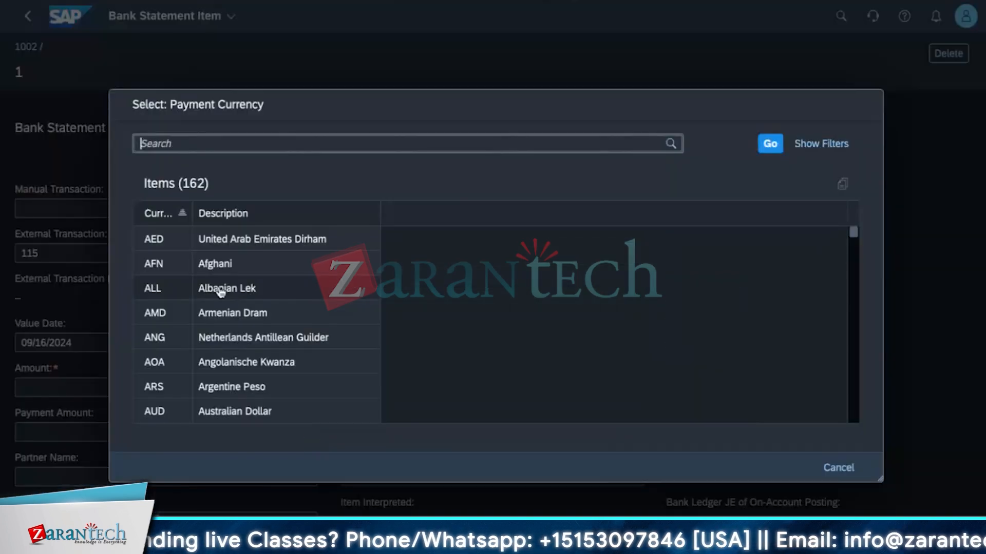
left_click(296, 146)
type("INR")
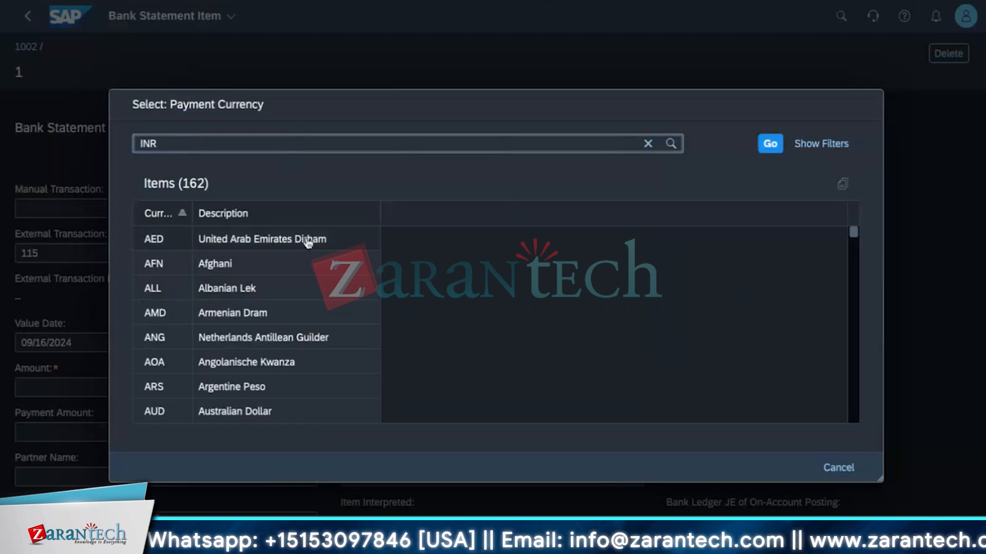
left_click(770, 144)
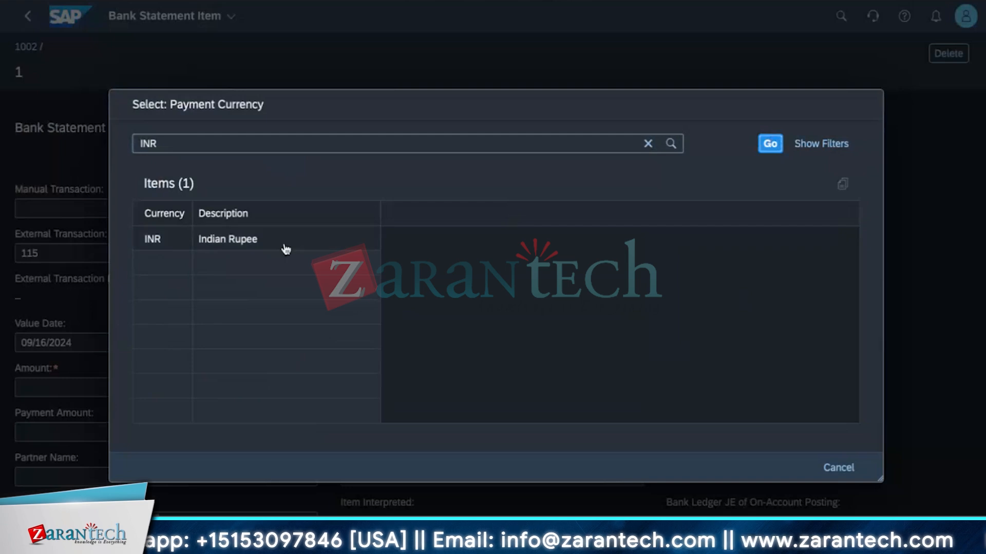
left_click(286, 250)
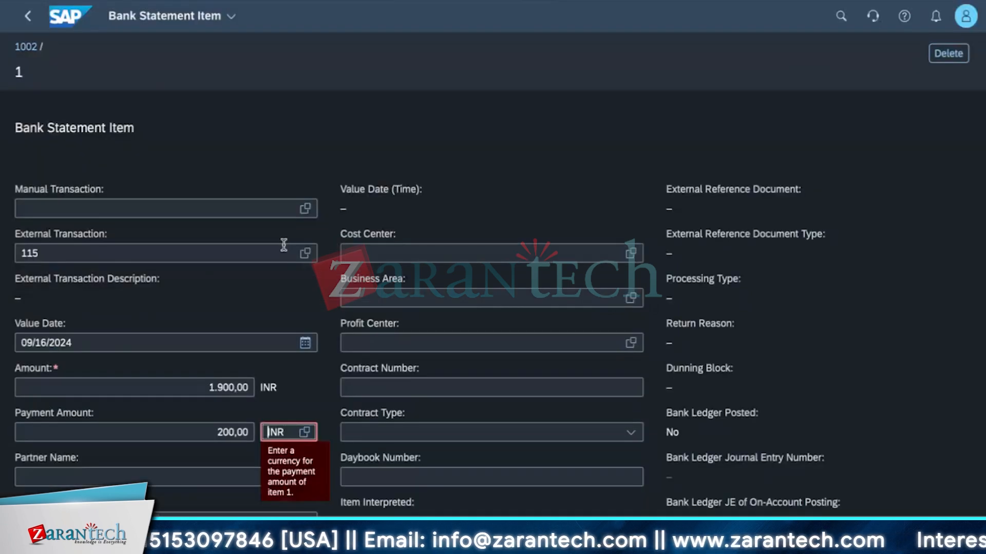
left_click(950, 538)
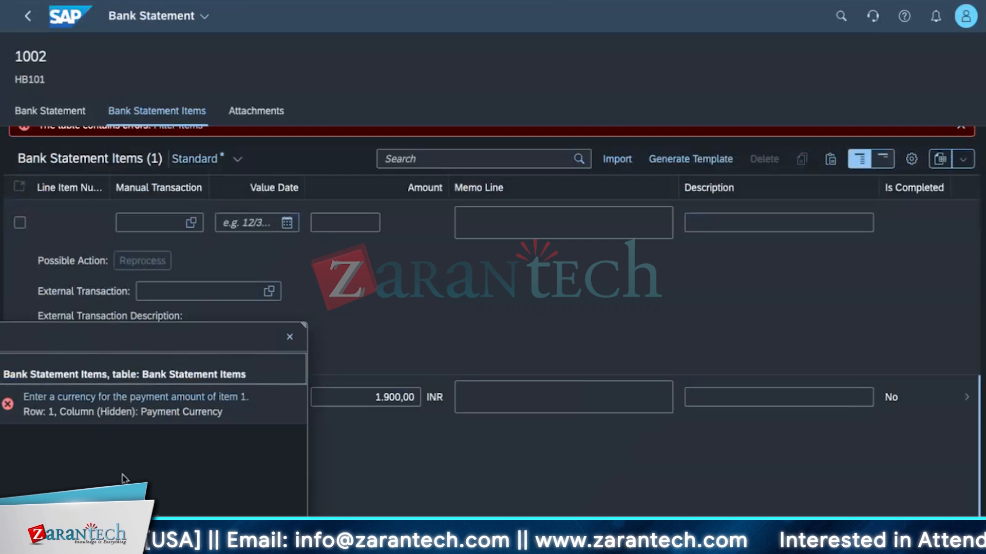
- Close the statement's error messages and reload the bank statement
left_click(290, 336)
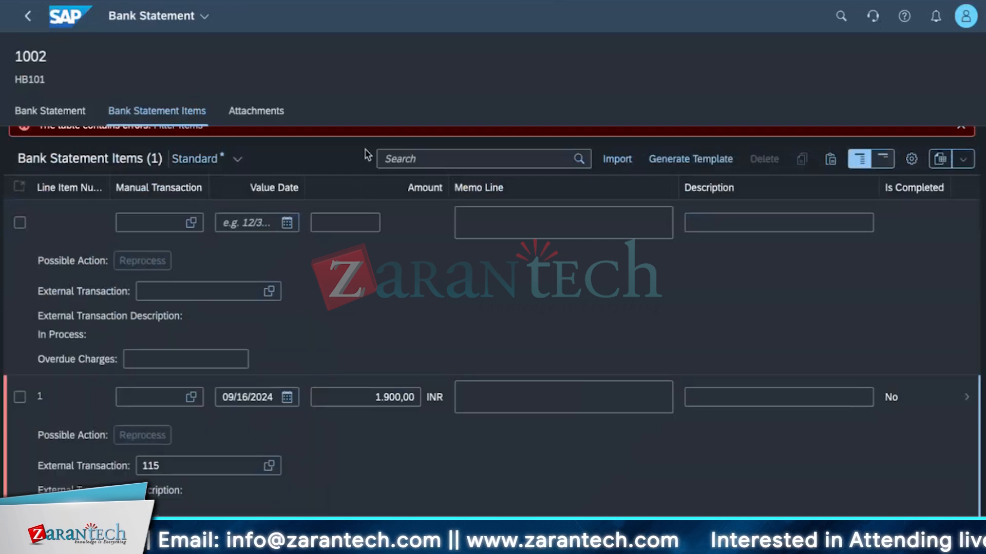
key("super+l")
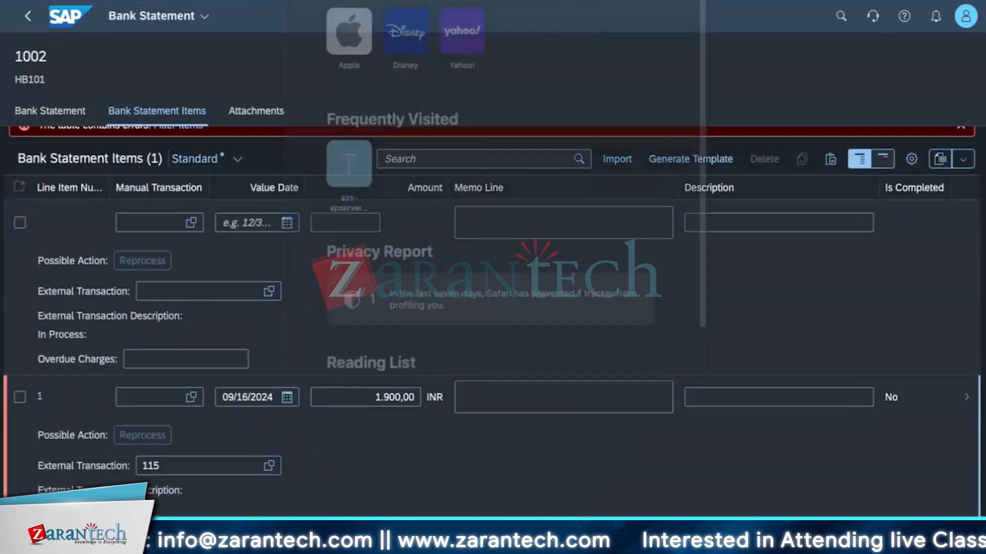
key("Return")
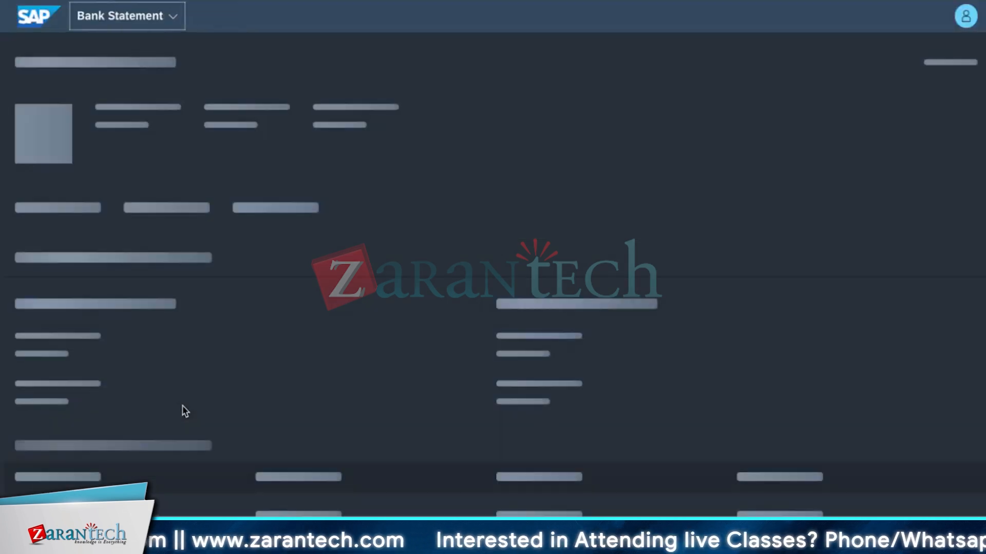
scroll(303, 480, "down", 2)
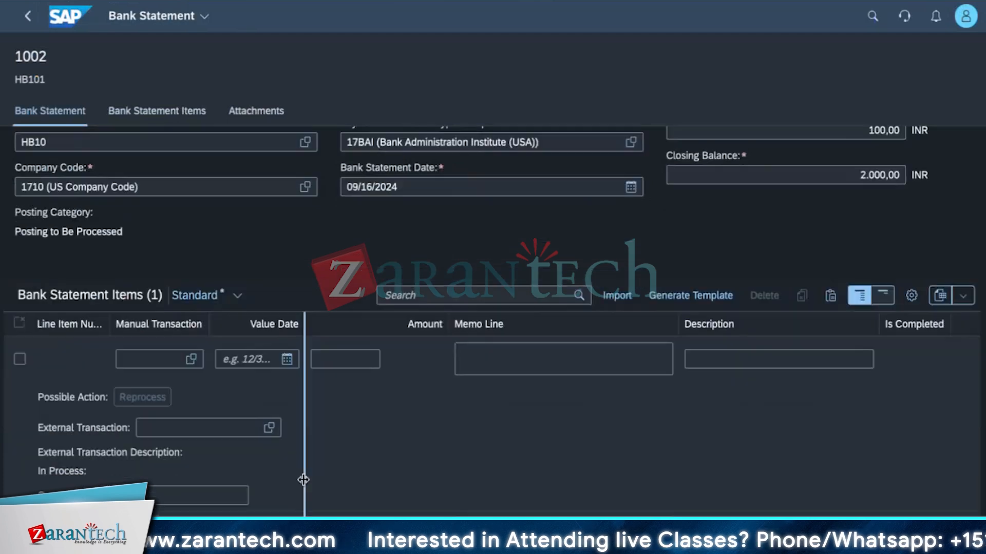
scroll(303, 480, "down", 2)
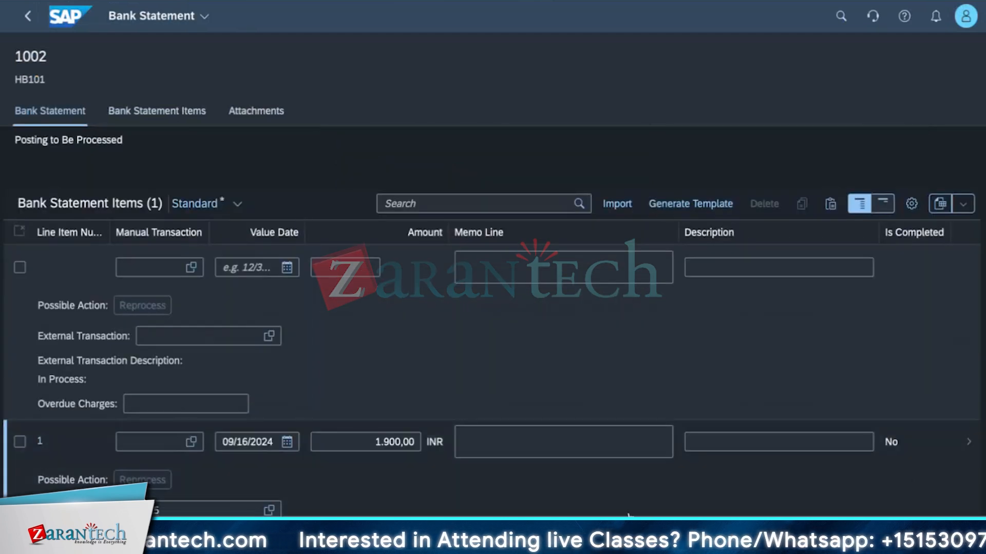
- Check the amount and payment amount in item 1's details, apply them, and read and close the statement's error message
left_click(968, 447)
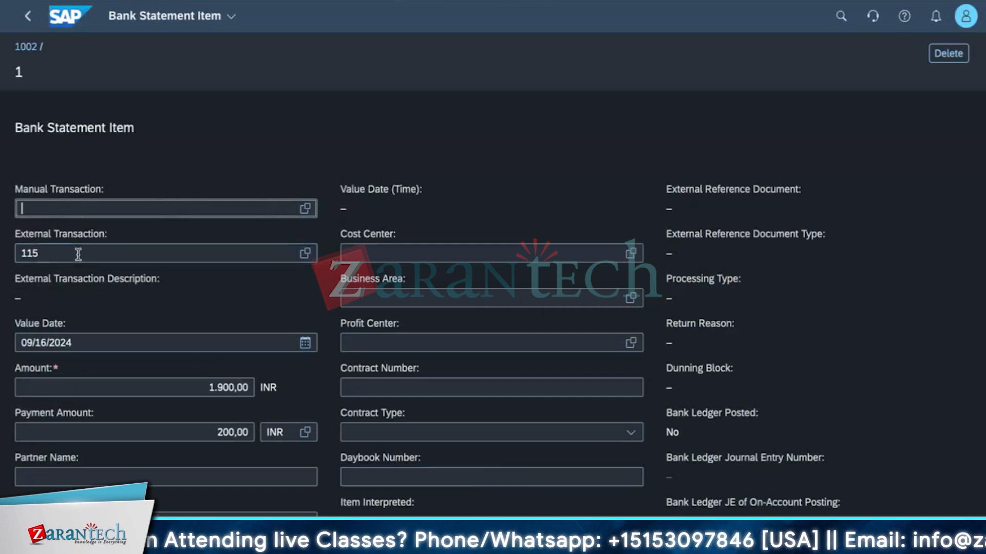
left_click(213, 387)
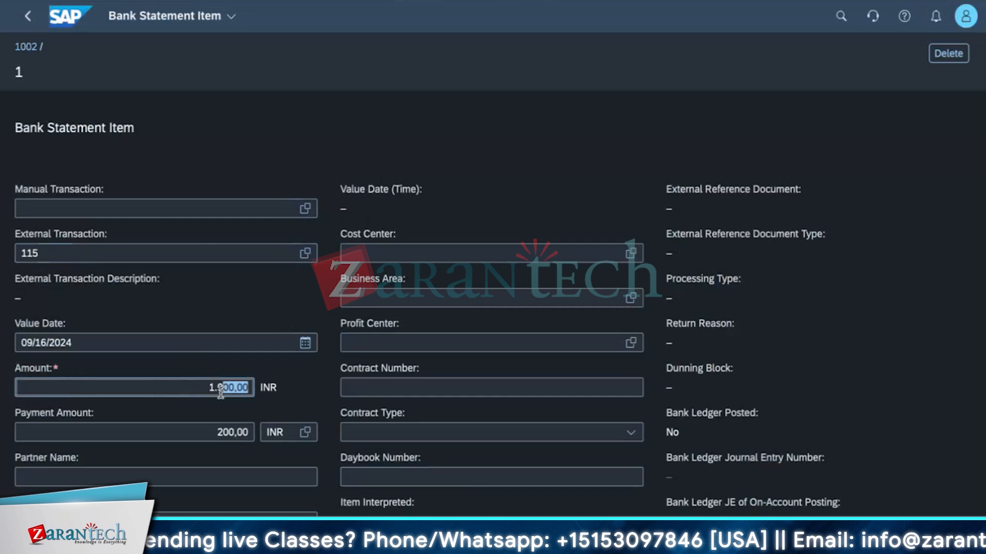
left_click(206, 427)
left_click_drag(216, 433, 228, 432)
left_click(949, 533)
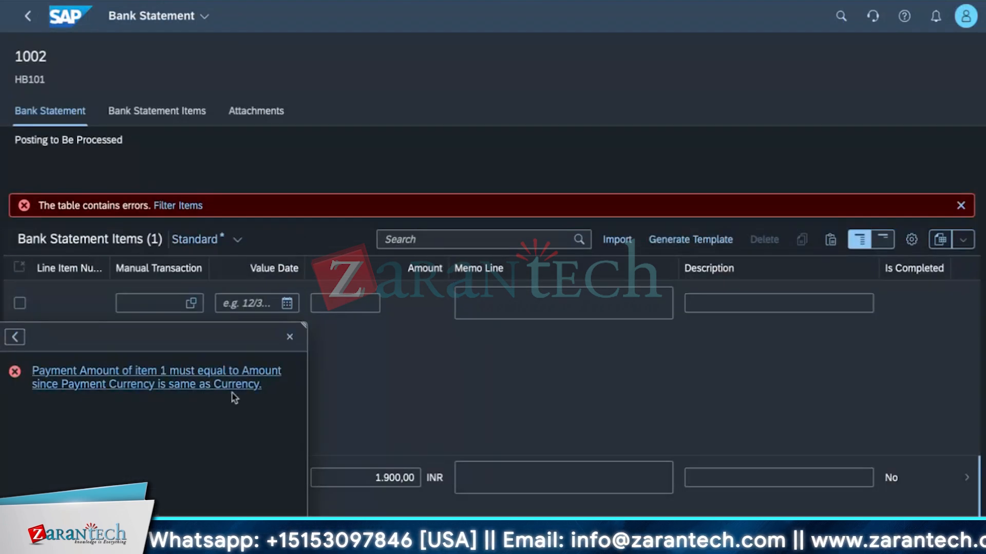
left_click(290, 347)
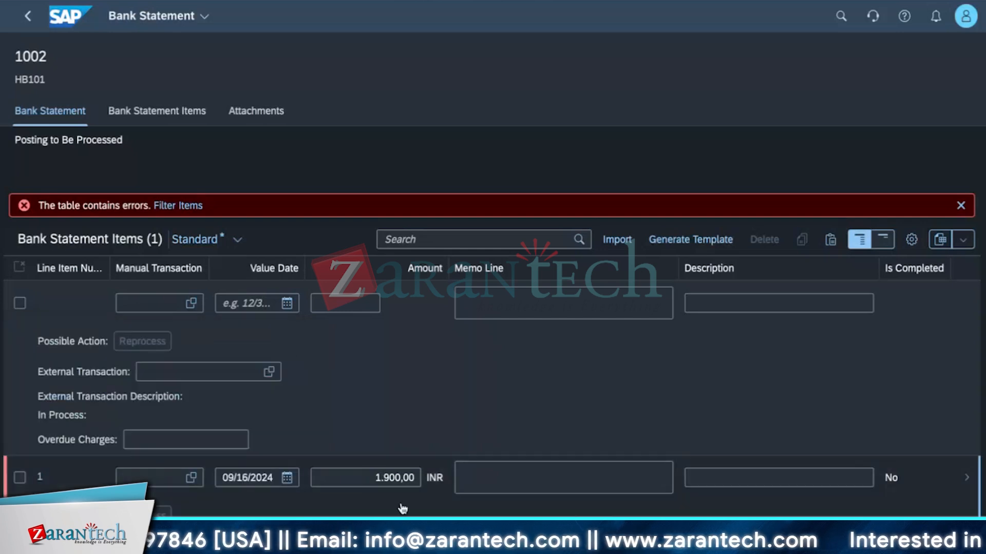
- Reopen item 1's details and view the available payment currencies, cancelling the selection
scroll(401, 506, "down", 2)
left_click(354, 498)
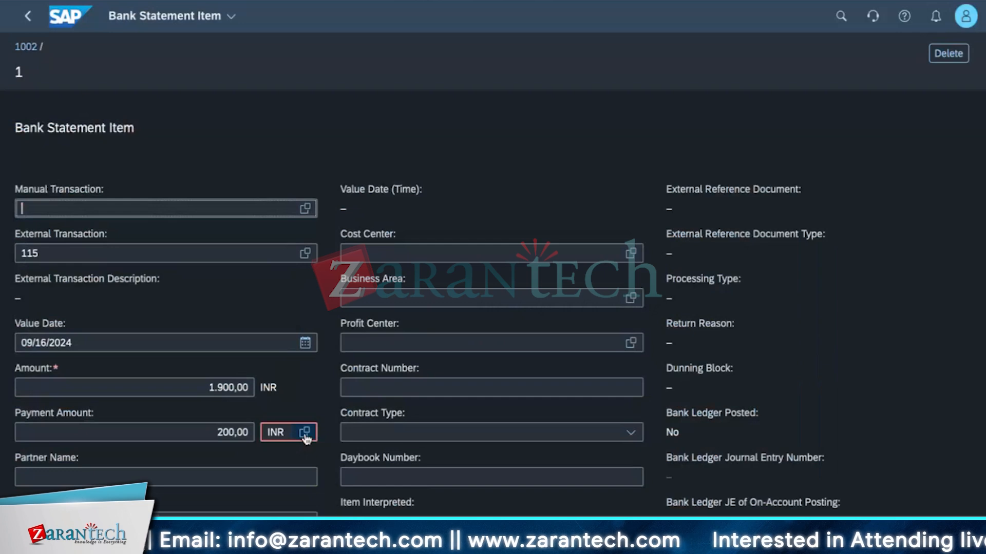
left_click(305, 434)
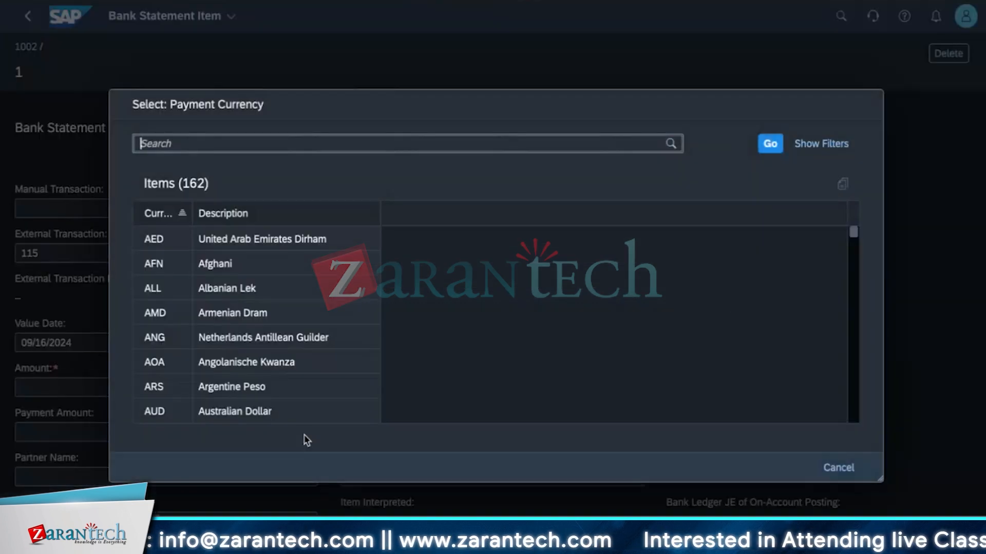
left_click(833, 465)
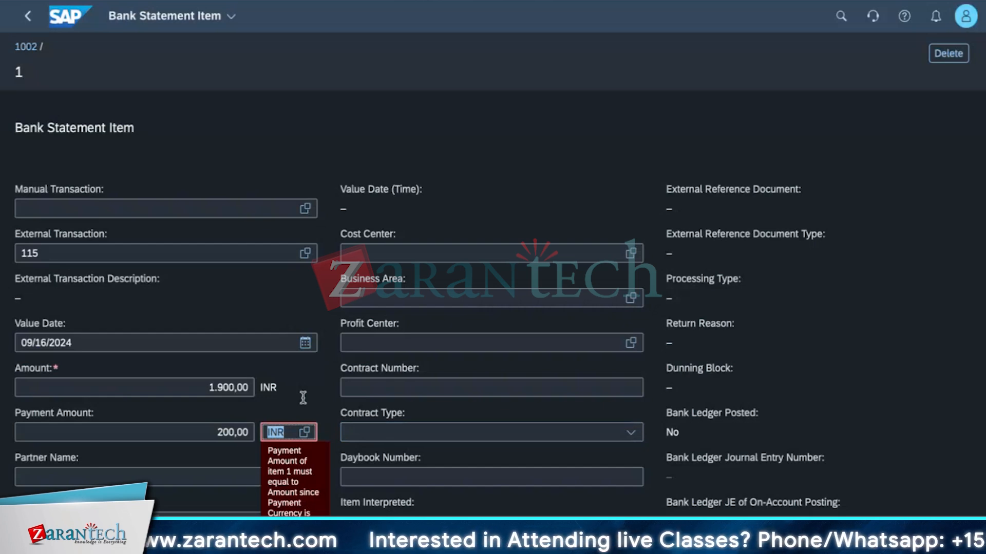
- Set item 1's payment amount to 1900 INR, apply the item's details and save the bank statement
left_click(217, 432)
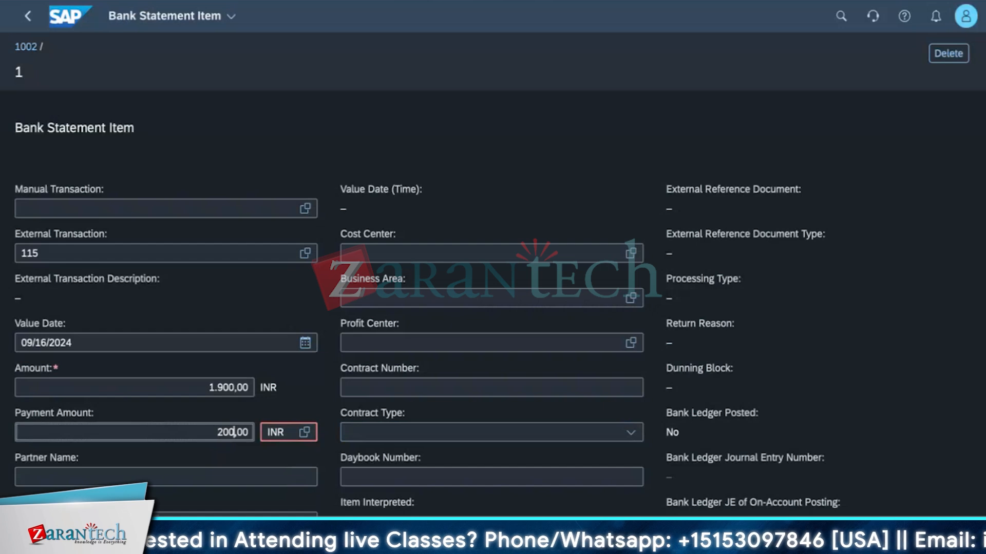
key("BackSpace")
key("BackSpace")
key("BackSpace")
type("1900")
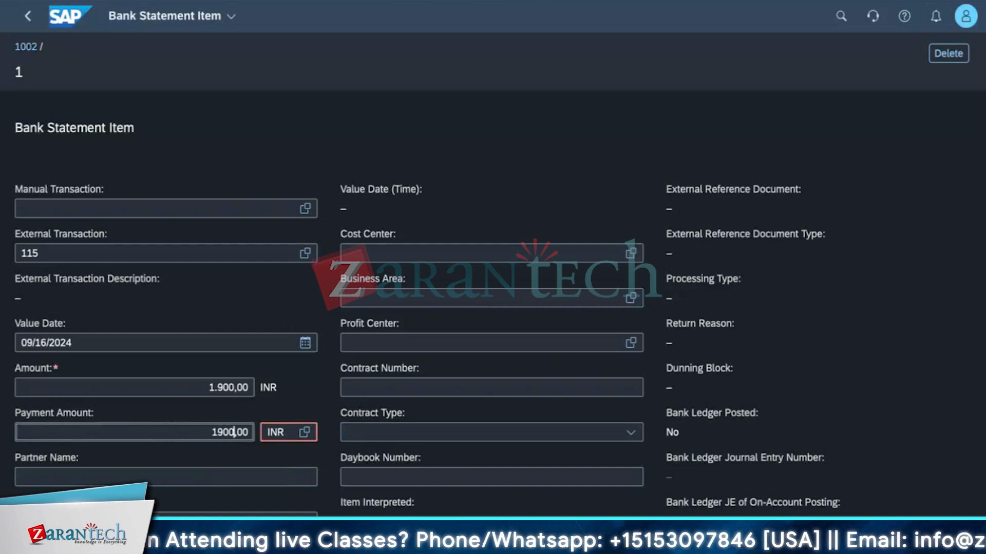
key("Return")
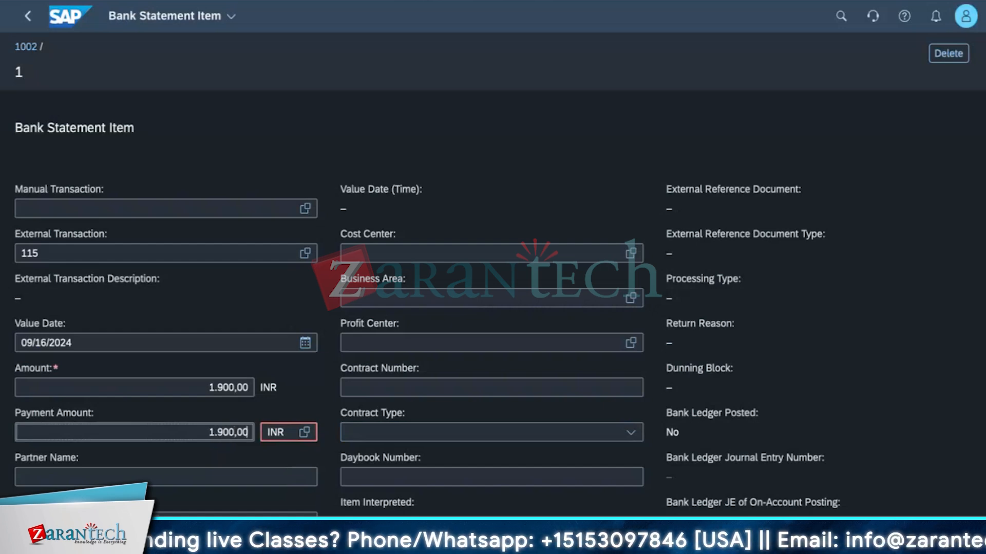
left_click(943, 535)
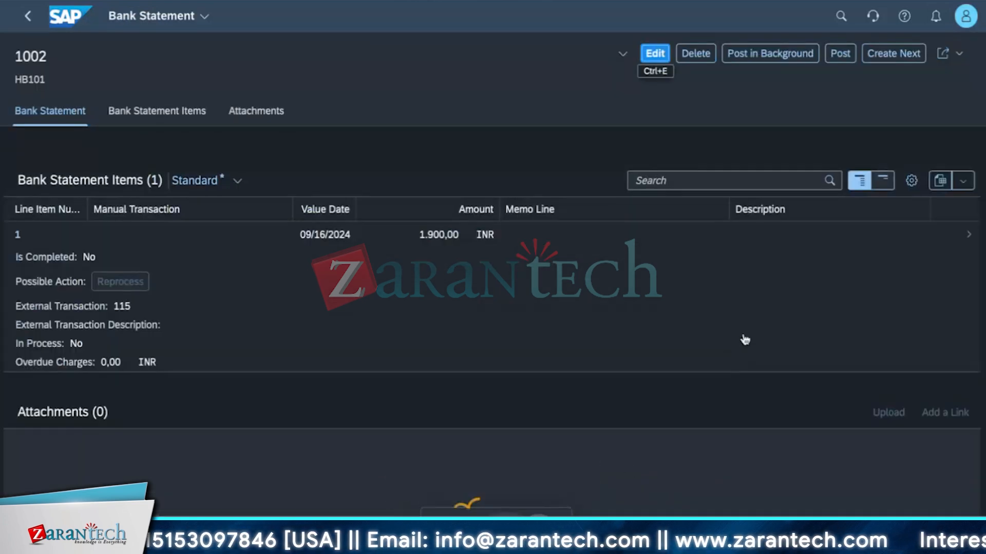
- Open item 1's details, examine the posting rule and remaining fields, and apply the details
left_click(965, 251)
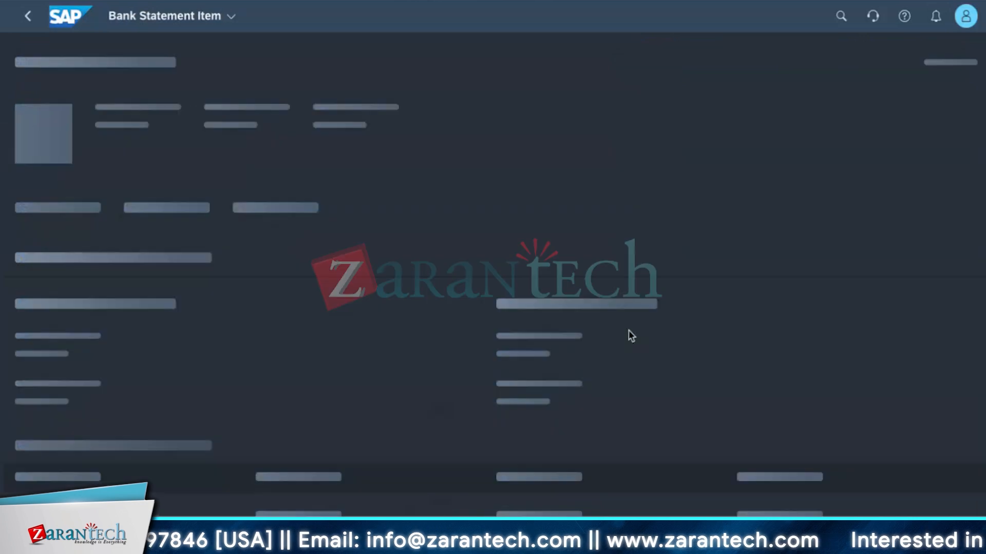
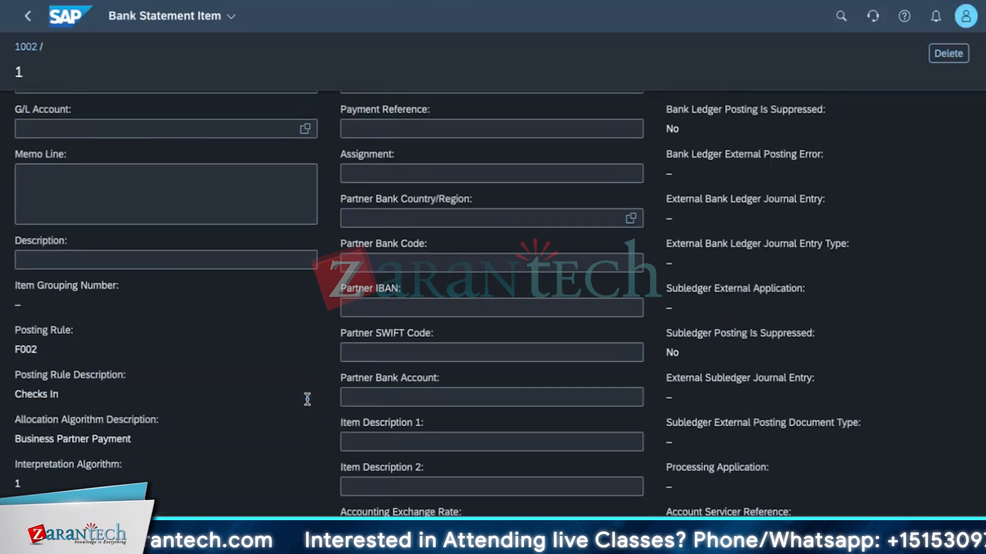
scroll(307, 399, "down", 2)
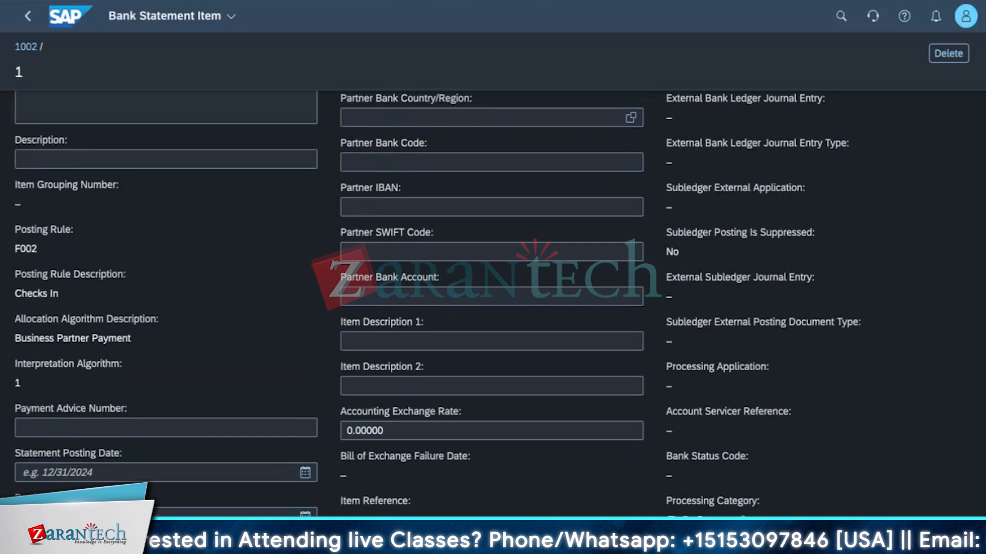
left_click(952, 536)
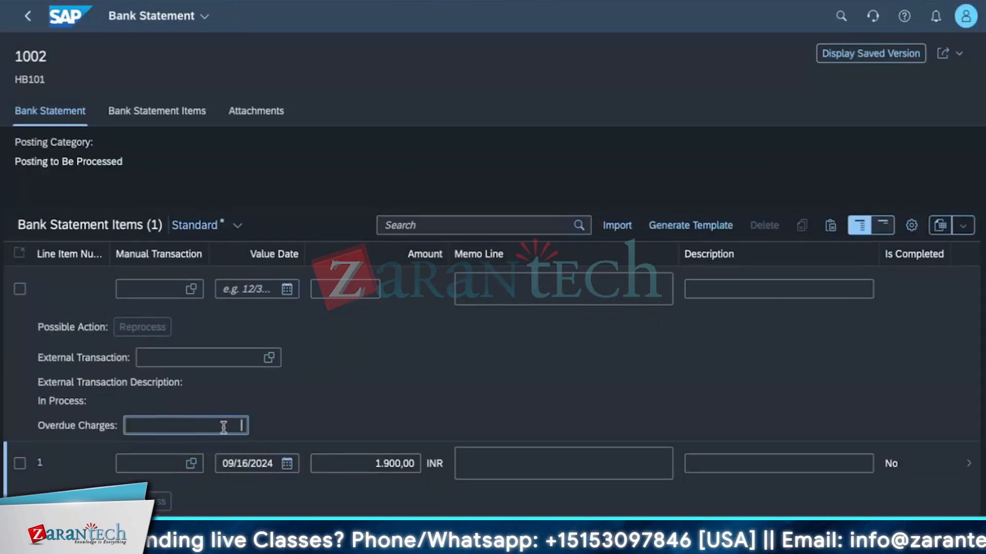
- Set the overdue charges of item 1 to 200 INR in the statement's item list
scroll(229, 424, "down", 4)
left_click(229, 396)
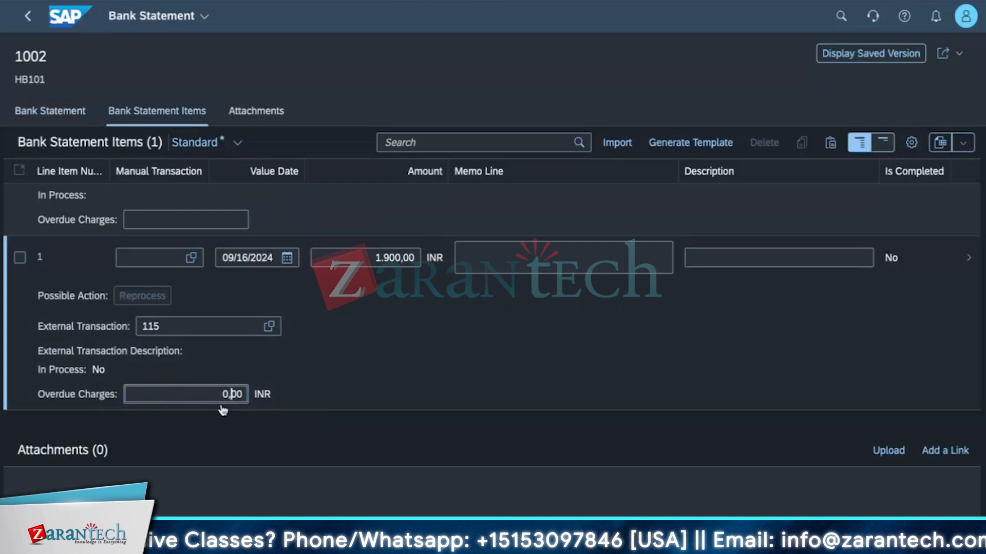
key("Delete")
key("Delete")
key("BackSpace")
key("BackSpace")
type("20")
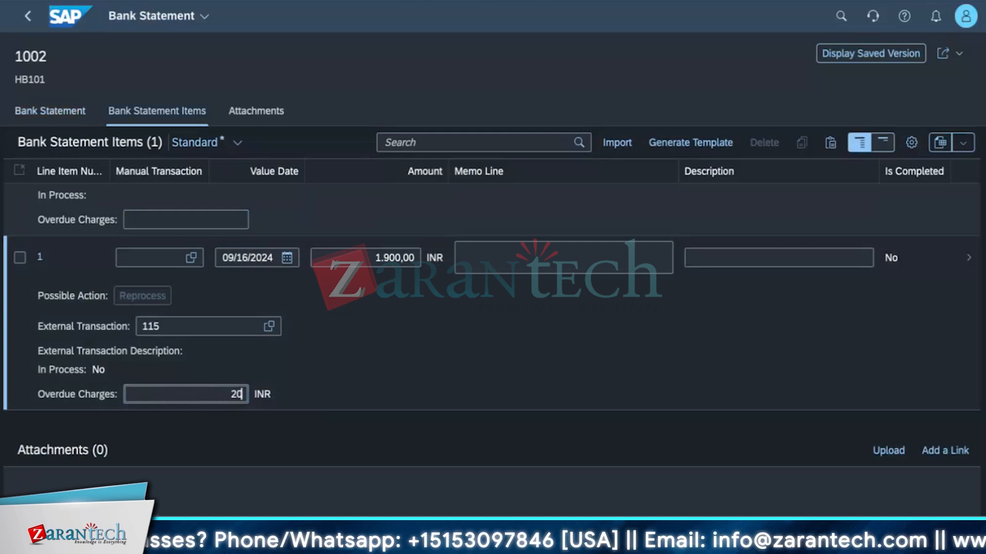
type("0")
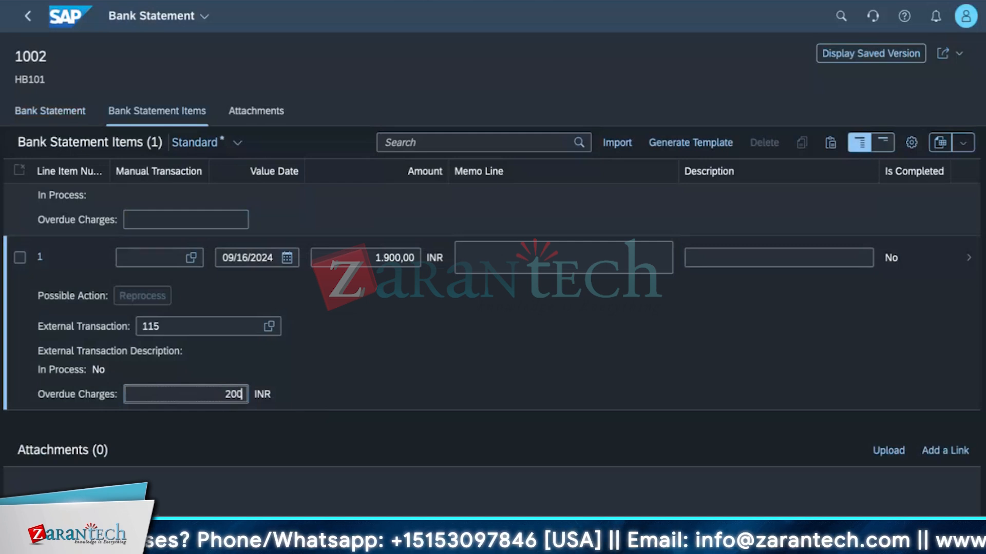
- Try to save the statement with item 1's amount set to 1.700,00 INR, and close the error messages
left_click(389, 259)
key("BackSpace")
type("7")
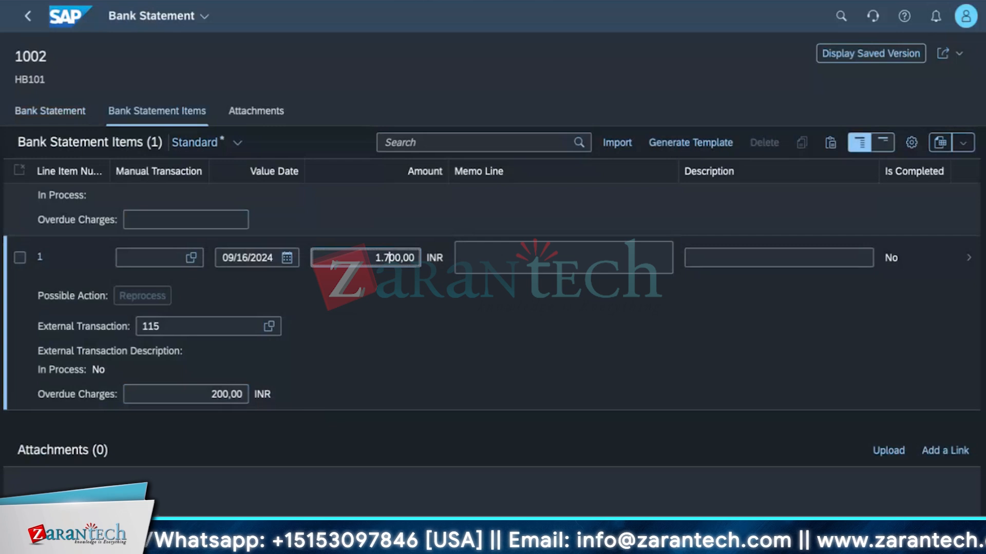
left_click(873, 535)
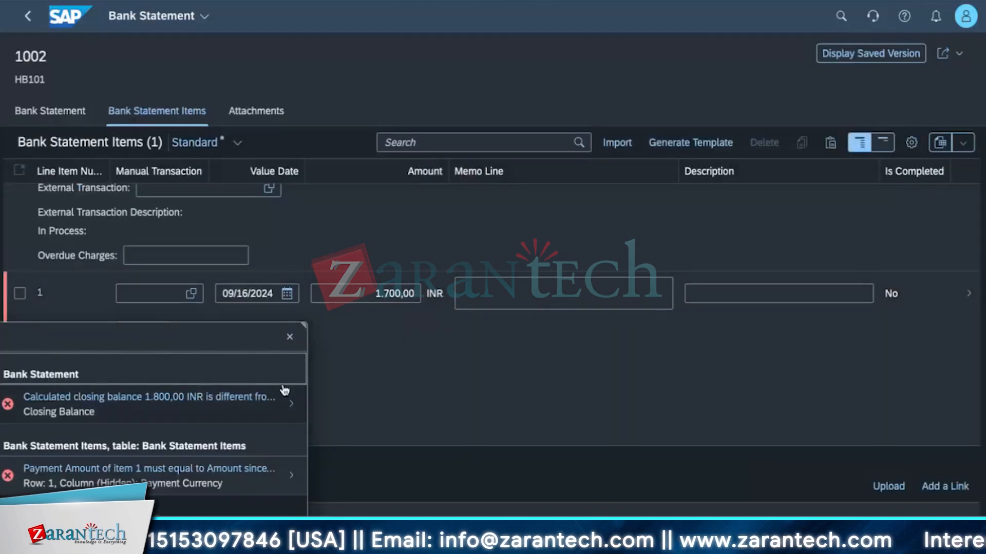
left_click(289, 338)
- Set item 1's amount back to 1.900,00 INR, open and apply its details, and save the statement
left_click(389, 293)
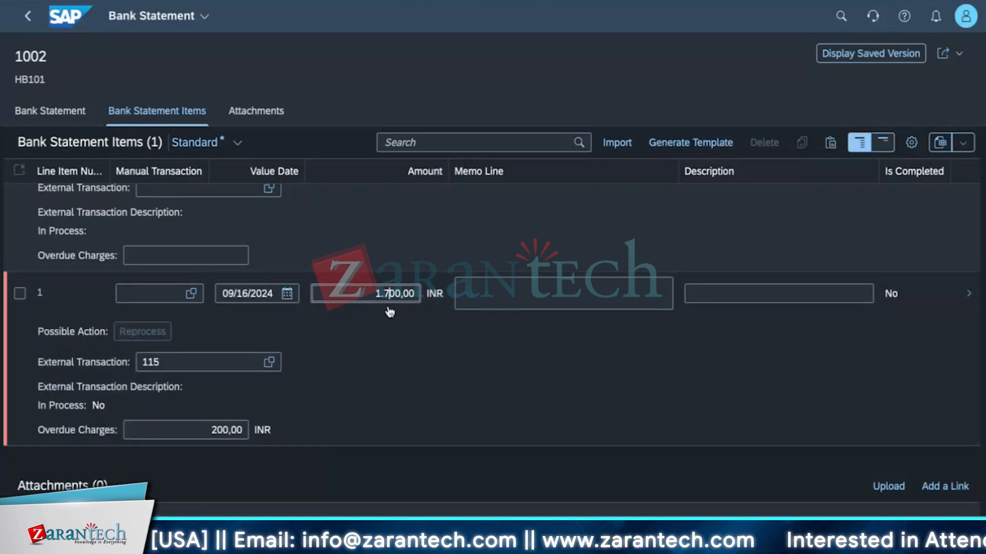
key("BackSpace")
type("9")
left_click(383, 391)
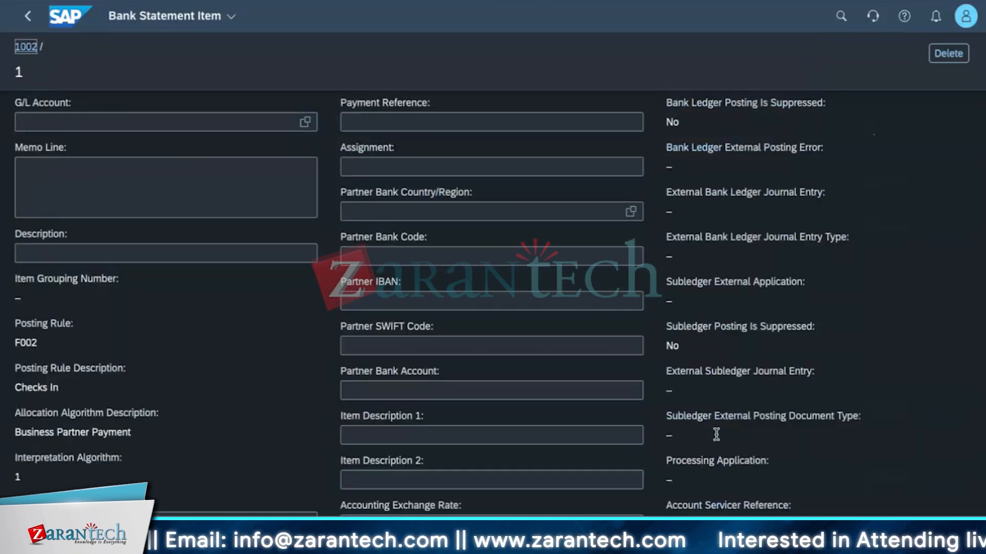
left_click(950, 536)
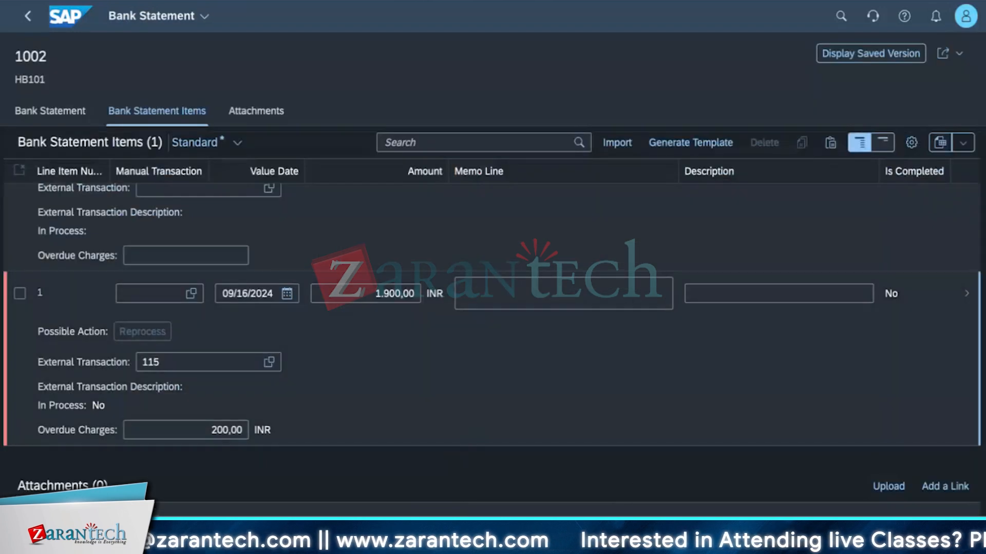
left_click(884, 535)
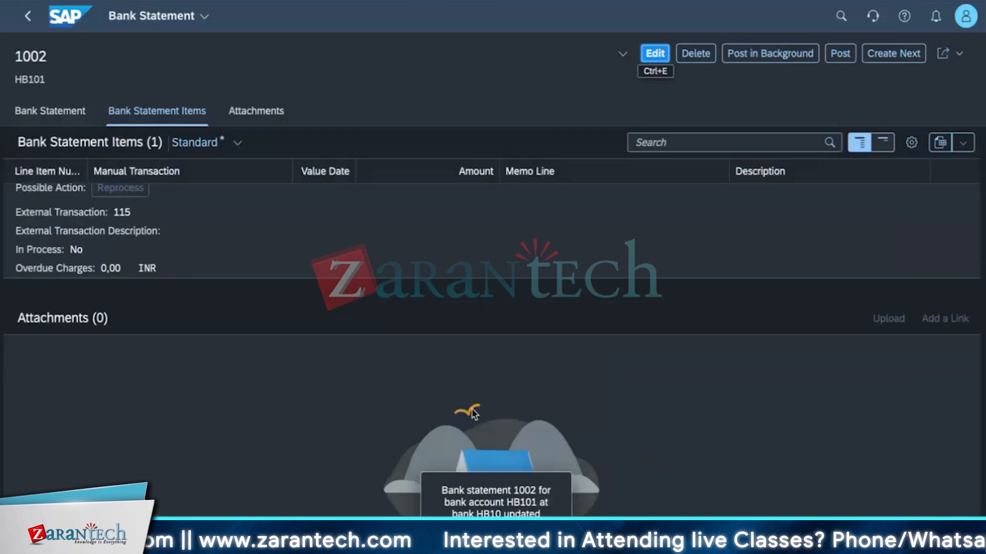
- Open saved item 1, check its amount and payment amount, and switch it to editing
scroll(471, 413, "up", 2)
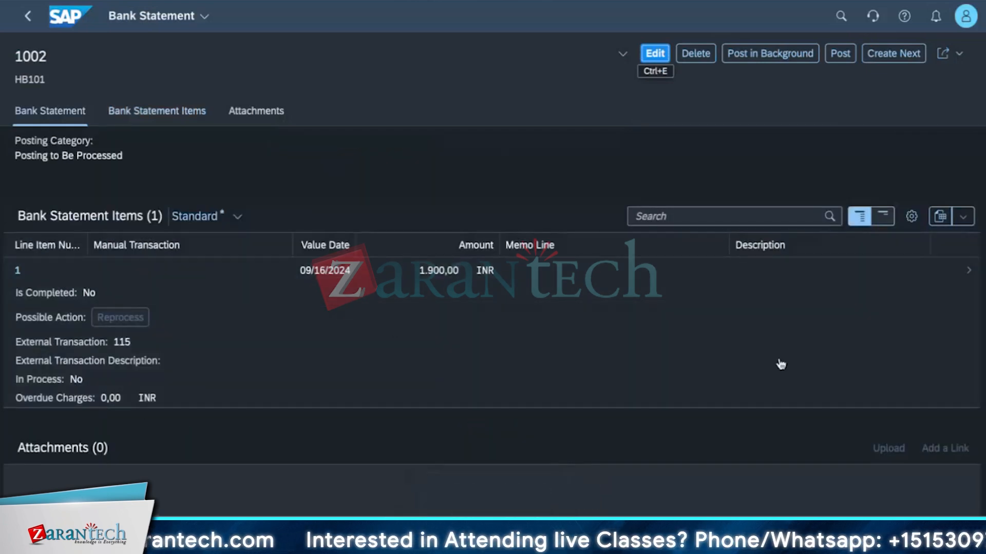
left_click(966, 282)
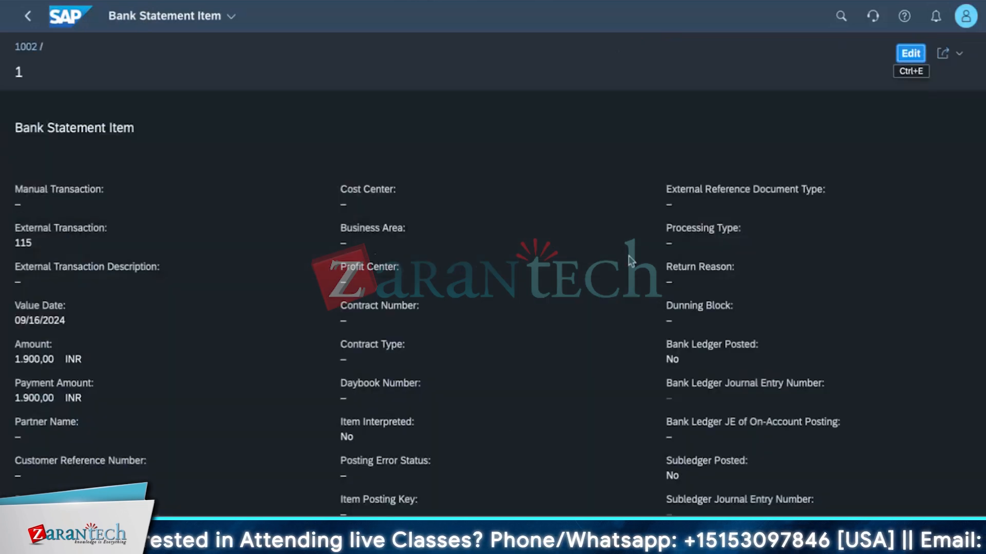
left_click(916, 61)
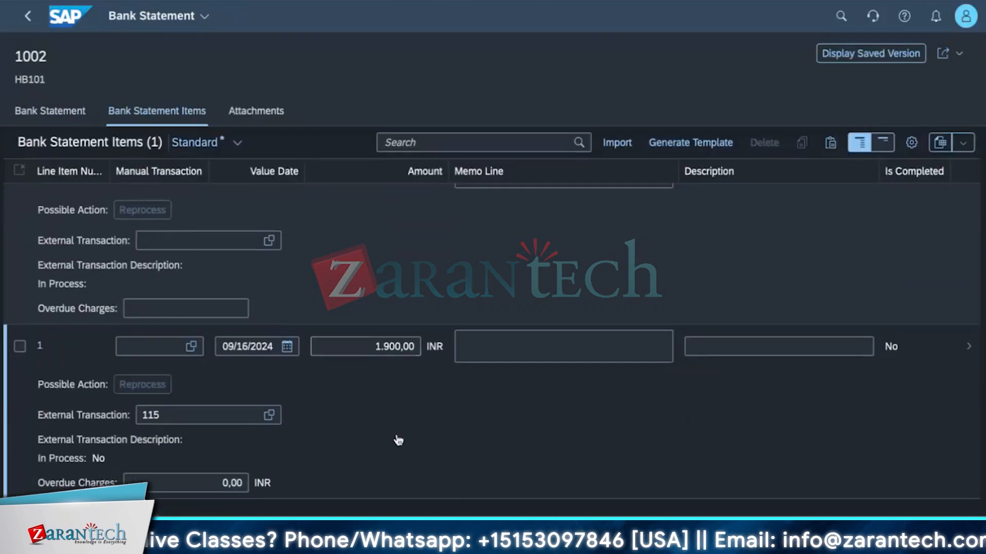
- Compare item 1's amount and overdue charges with the statement's opening and closing balances
left_click(226, 483)
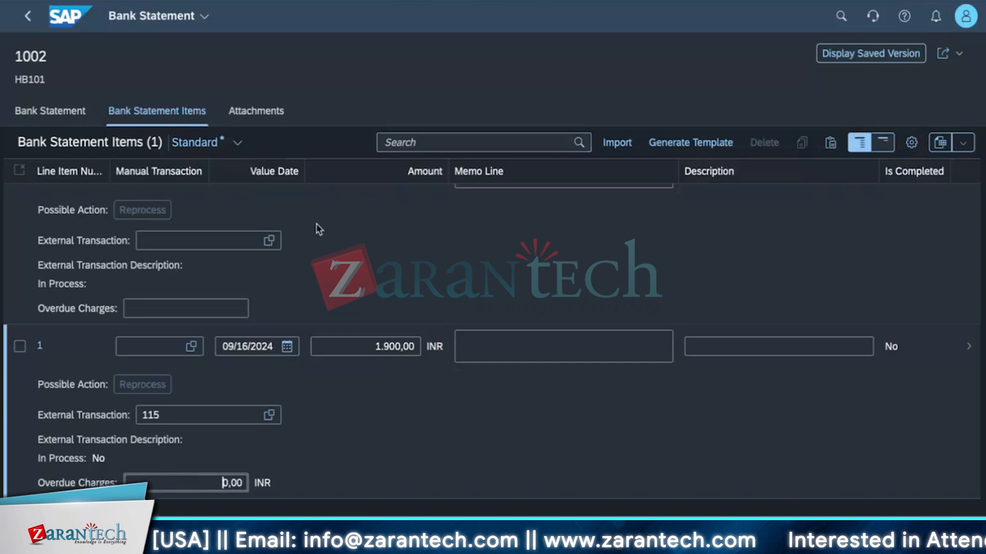
scroll(502, 373, "up", 1)
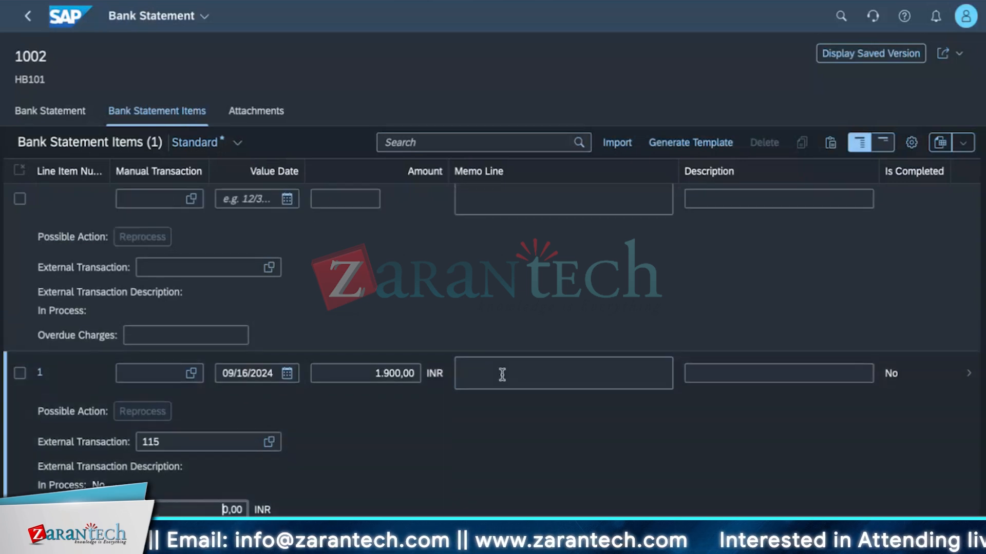
scroll(502, 374, "up", 5)
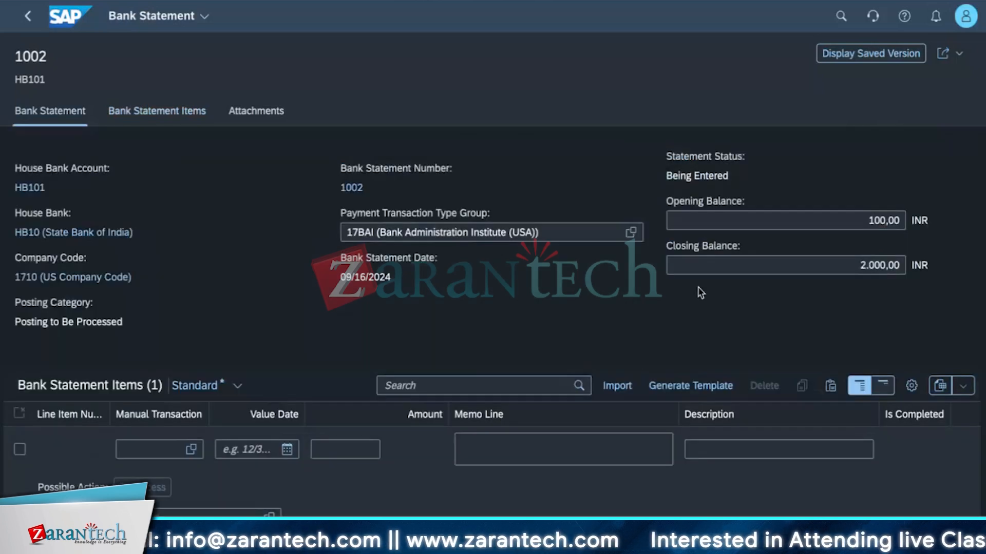
scroll(488, 405, "down", 5)
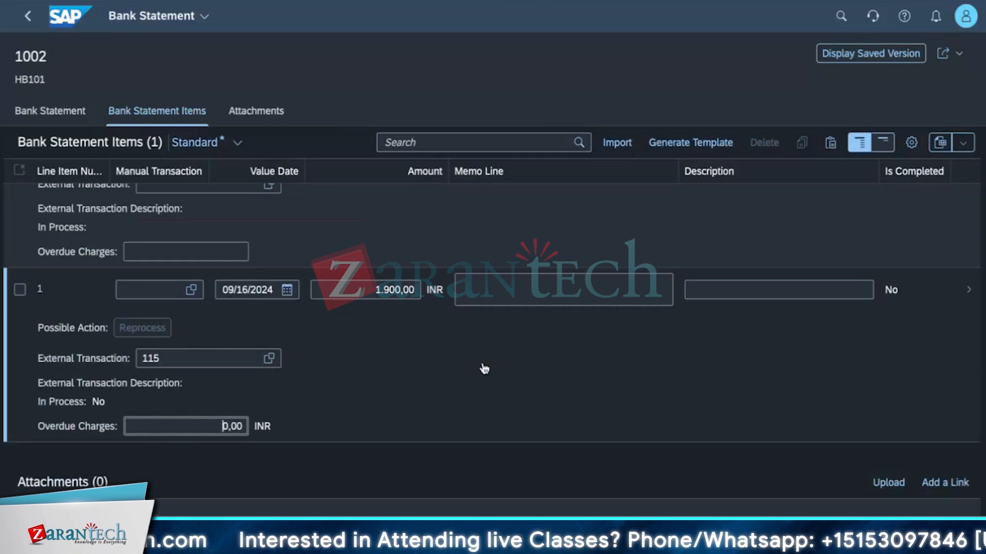
scroll(484, 369, "up", 5)
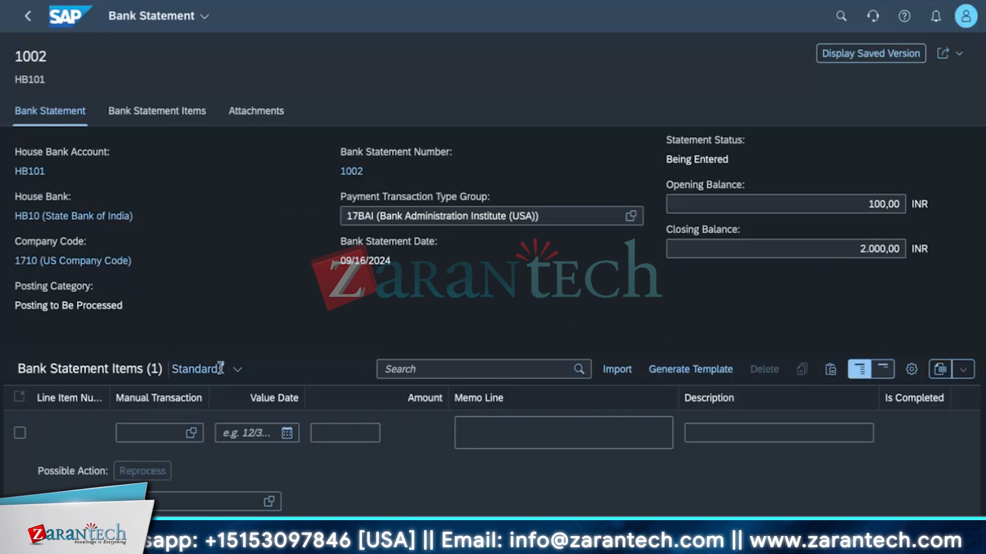
left_click(57, 120)
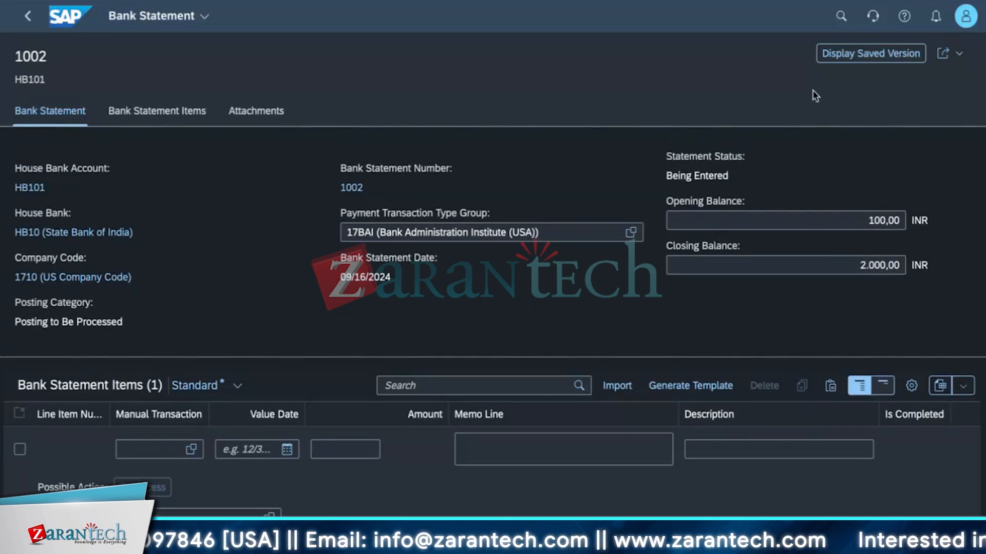
- Display the saved version of bank statement 1002 and review its items, status and balances
left_click(870, 53)
scroll(409, 356, "down", 8)
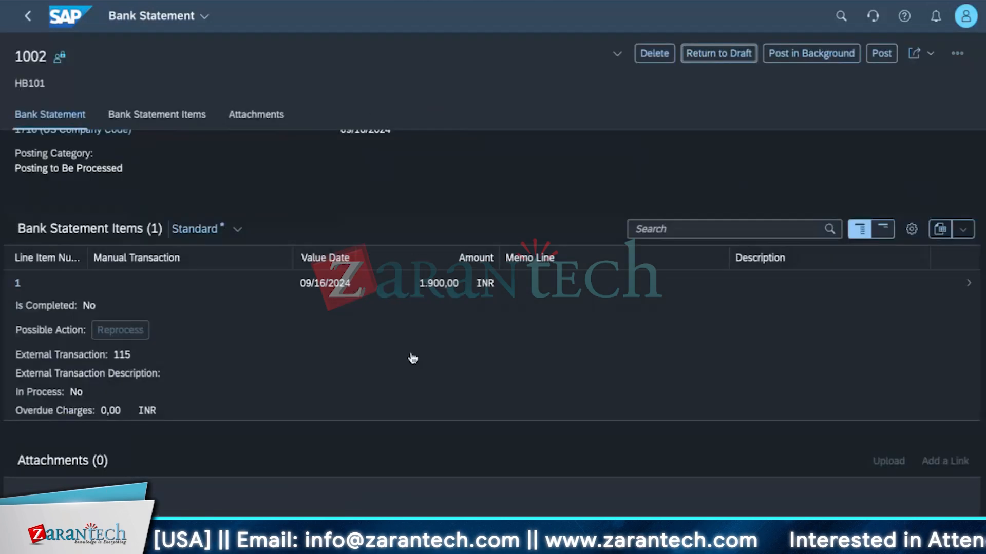
scroll(307, 400, "up", 2)
scroll(307, 400, "up", 5)
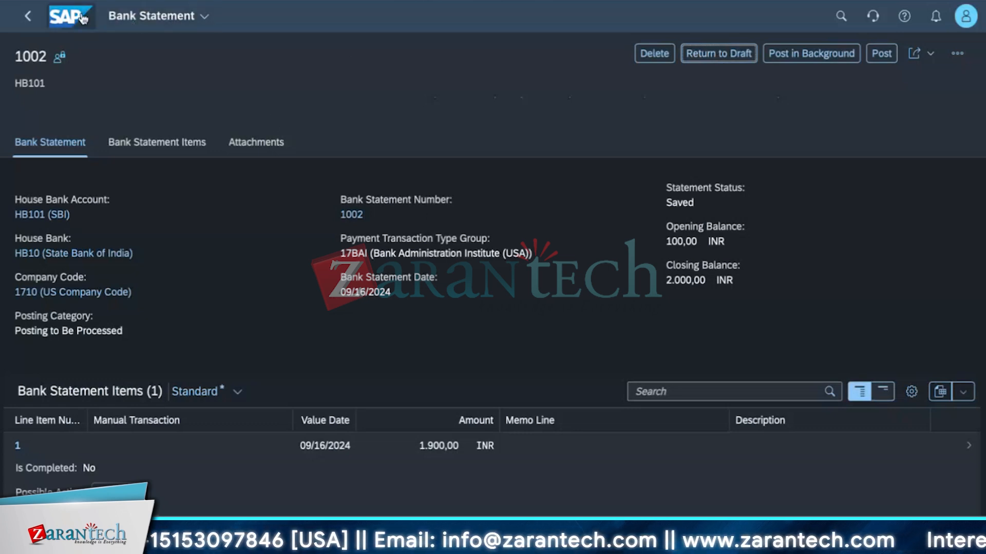
- Leave the bank statement, search the apps for "manage bank state" and open Manage Bank Statements
left_click(26, 18)
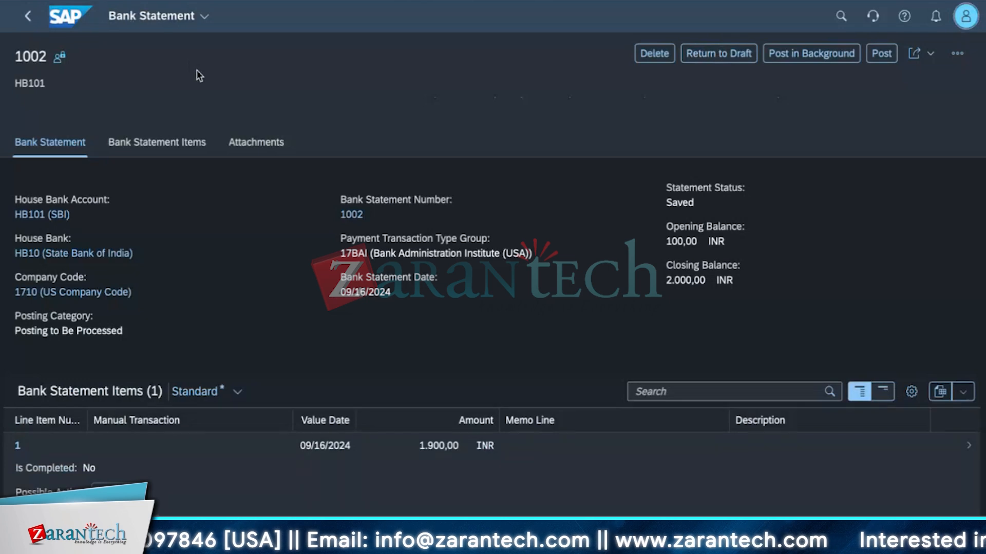
left_click(28, 20)
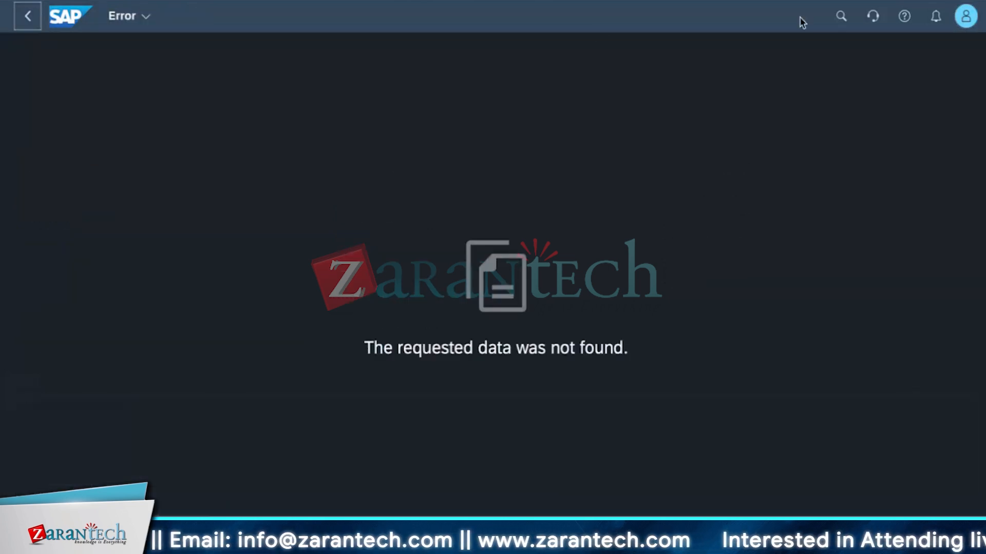
left_click(839, 16)
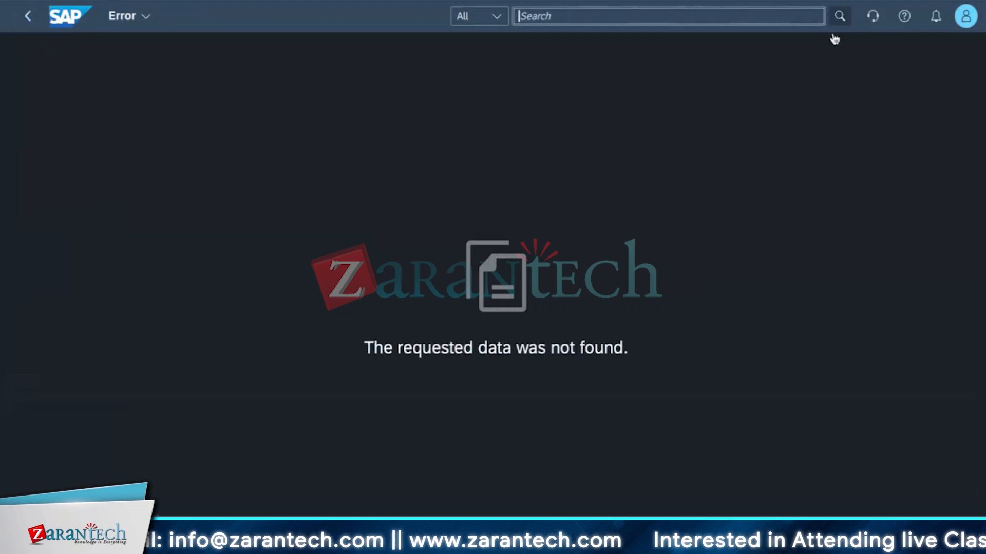
type("mana")
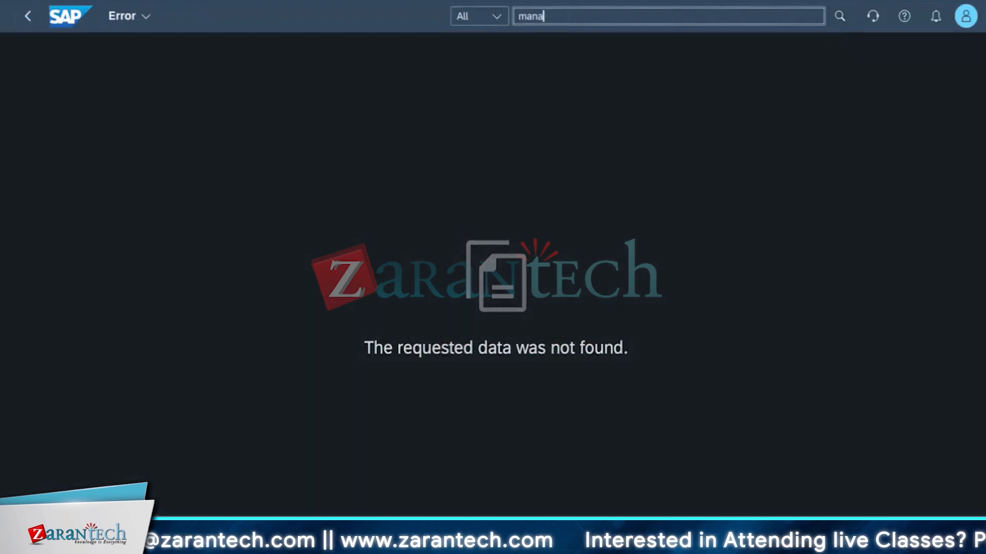
type("ge bank ")
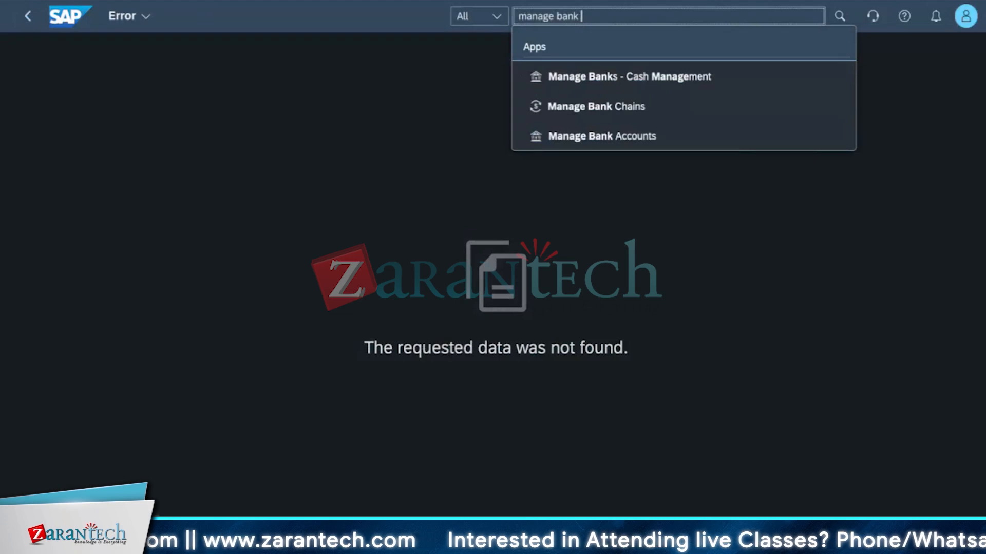
type("state")
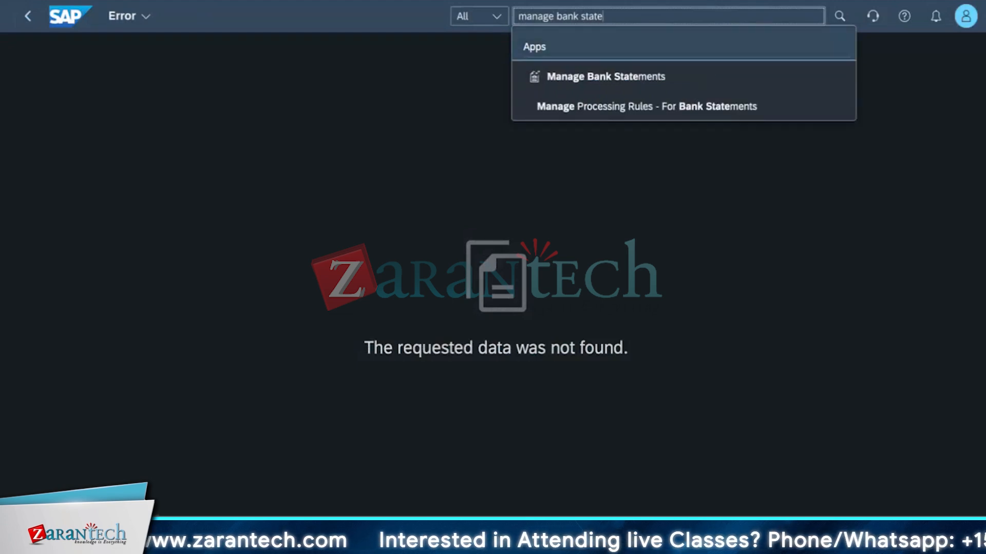
left_click(737, 82)
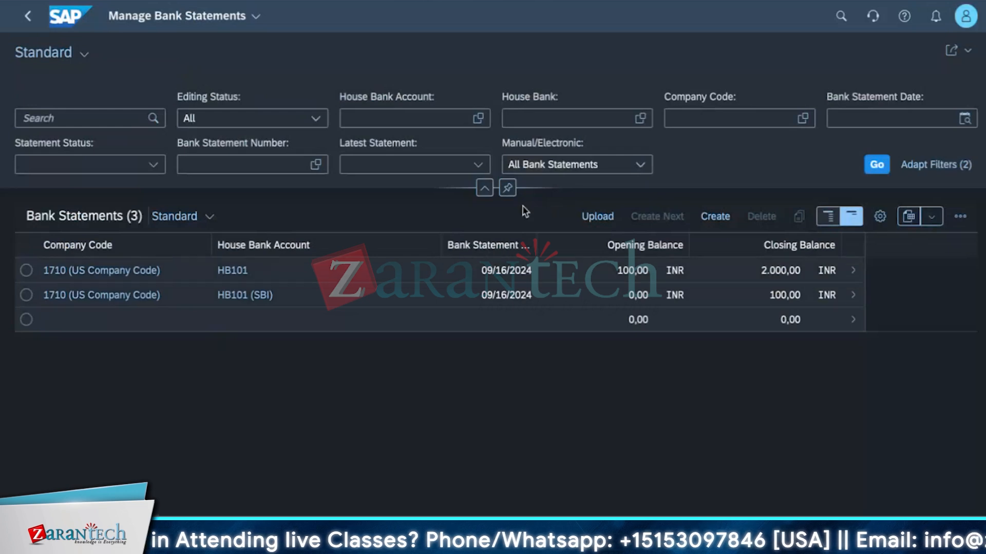
- Set the Manual/Electronic filter to electronic bank statements only
left_click(639, 165)
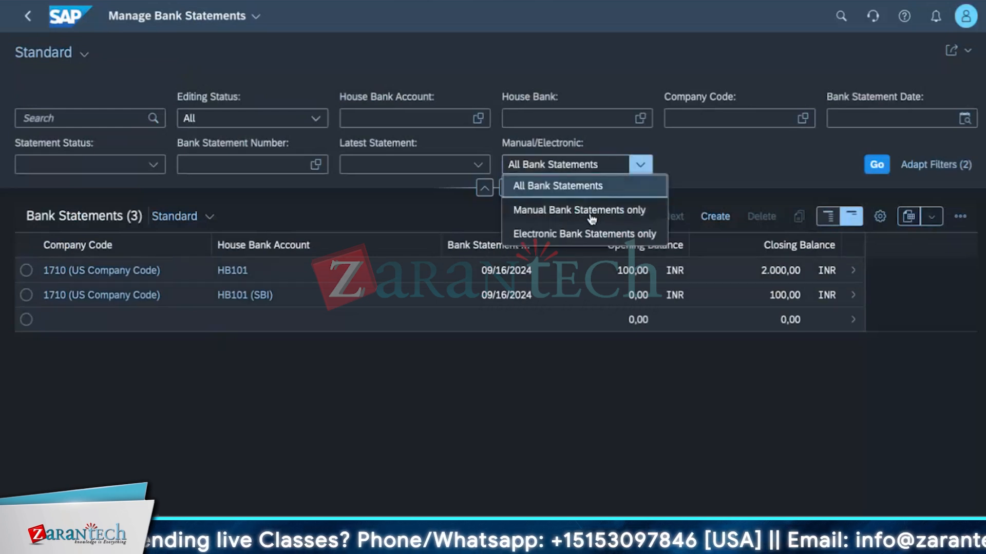
left_click(588, 232)
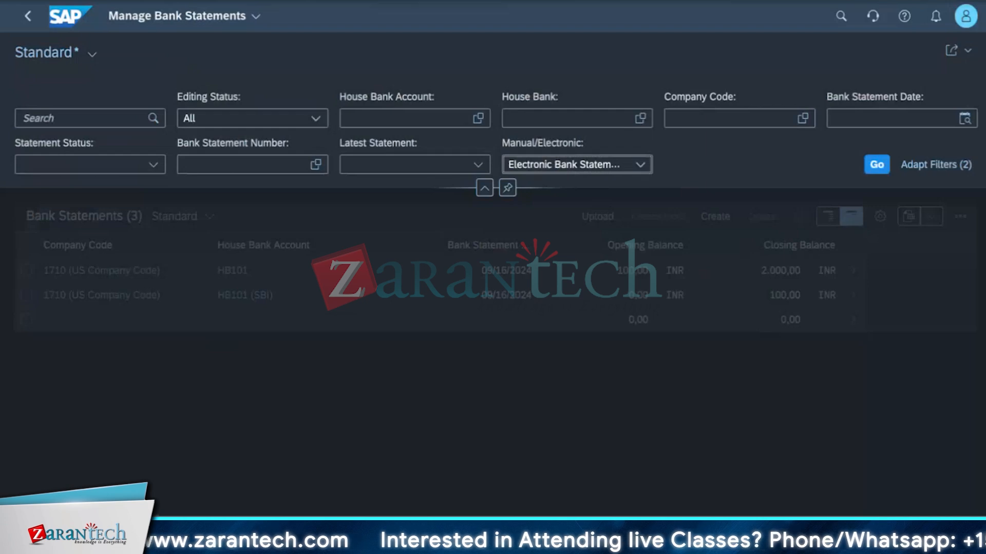
key("super+l")
key("Escape")
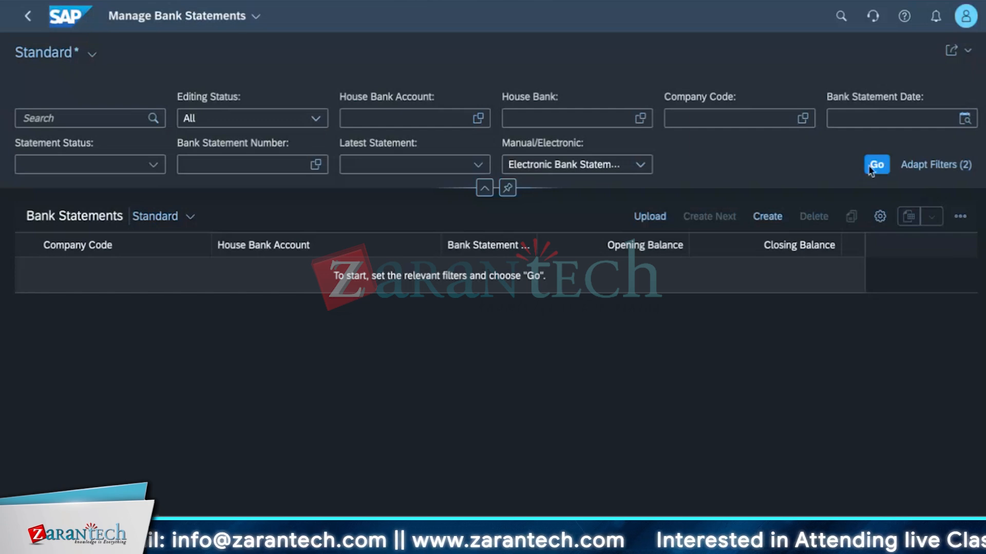
left_click(772, 218)
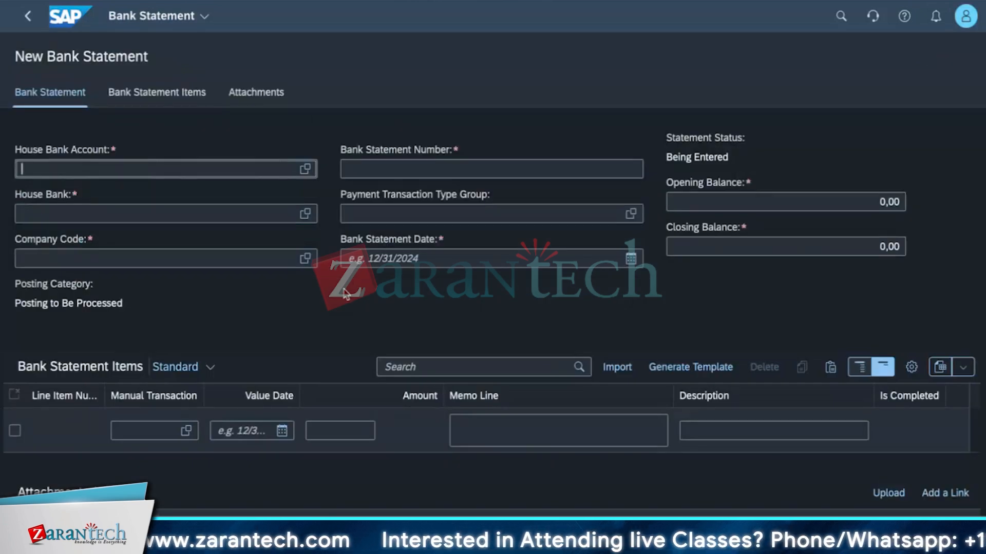
scroll(345, 293, "down", 5)
scroll(345, 293, "up", 5)
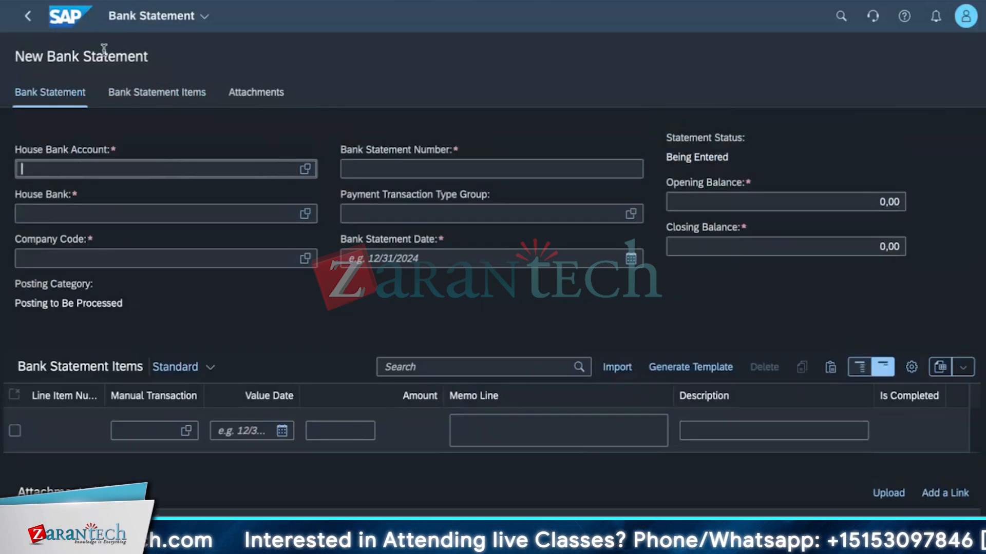
left_click(28, 16)
left_click(403, 358)
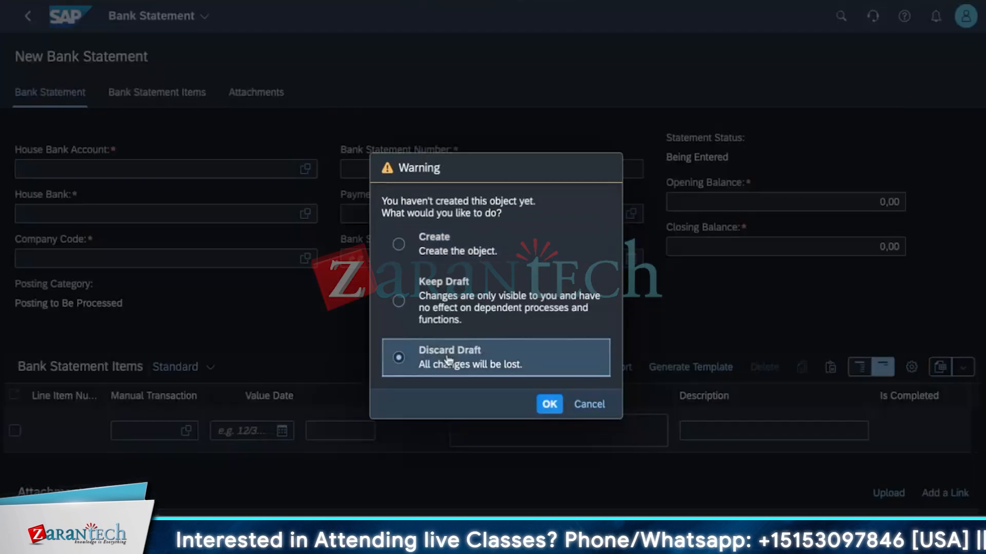
left_click(548, 405)
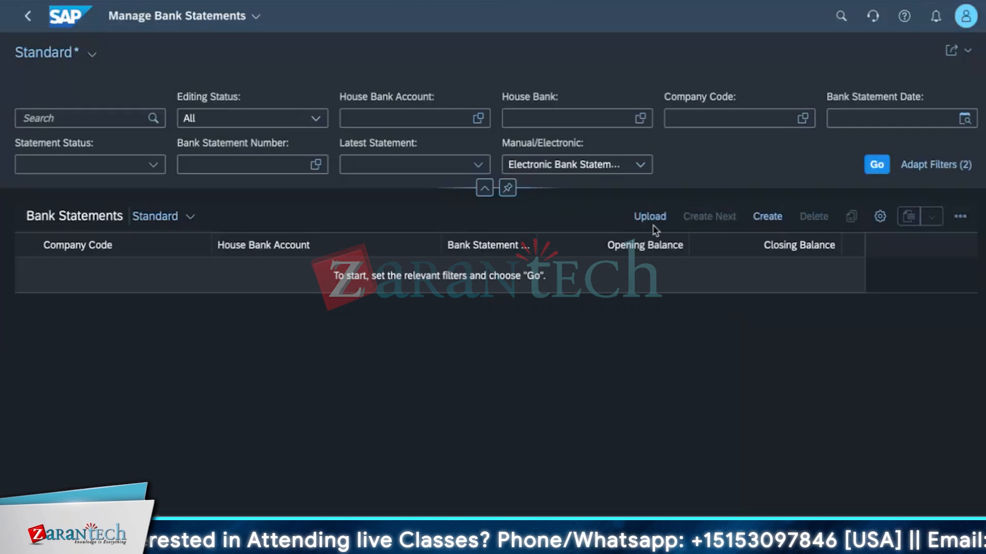
- List the bank statements that match the electronic-only filter
left_click(645, 169)
left_click(609, 234)
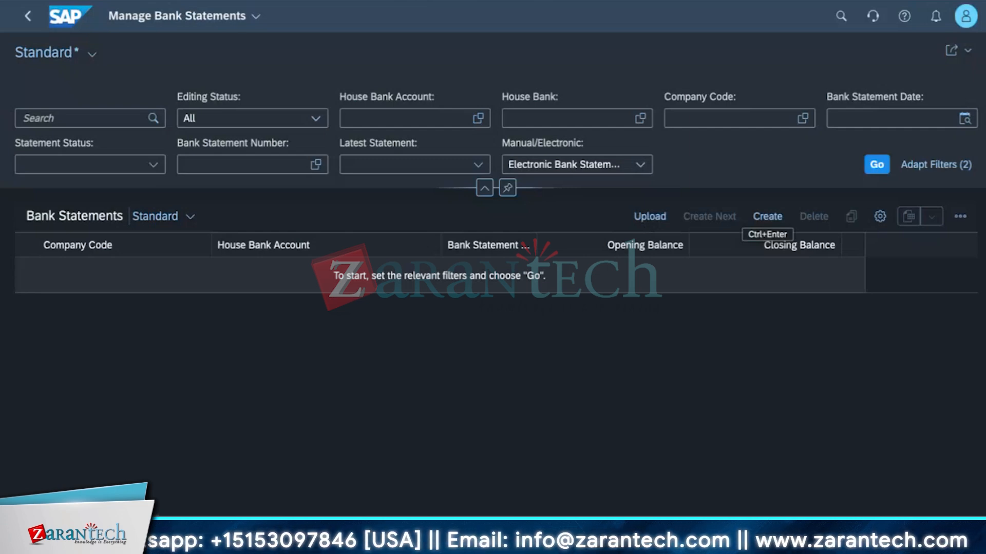
left_click(880, 169)
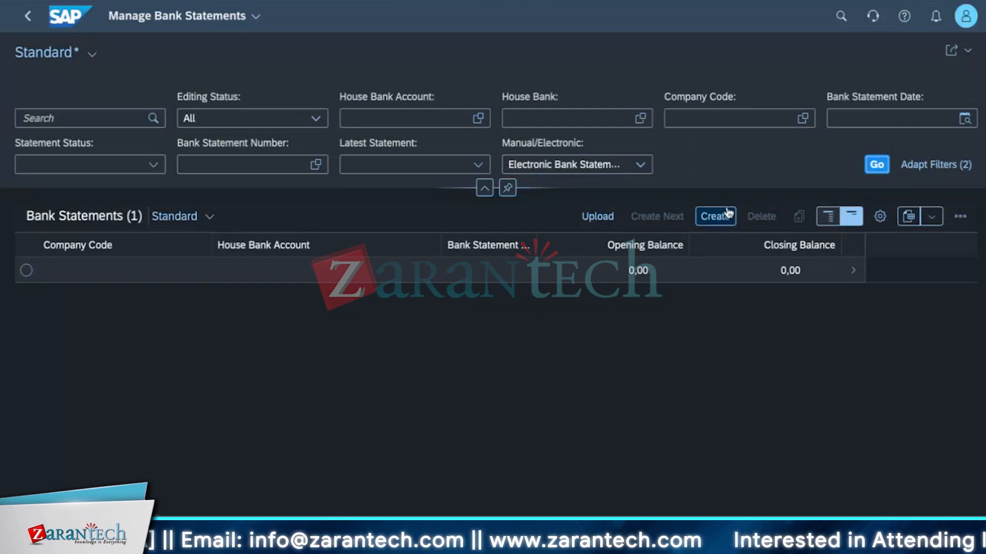
- Start a new bank statement for the SBI house bank account HB101 and enter 0009 as its statement number
left_click(712, 218)
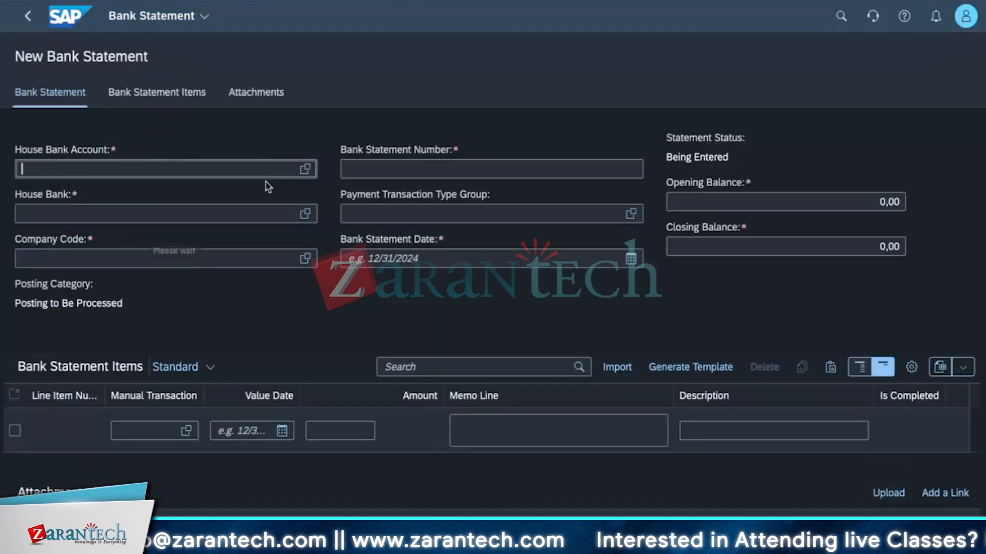
left_click(304, 169)
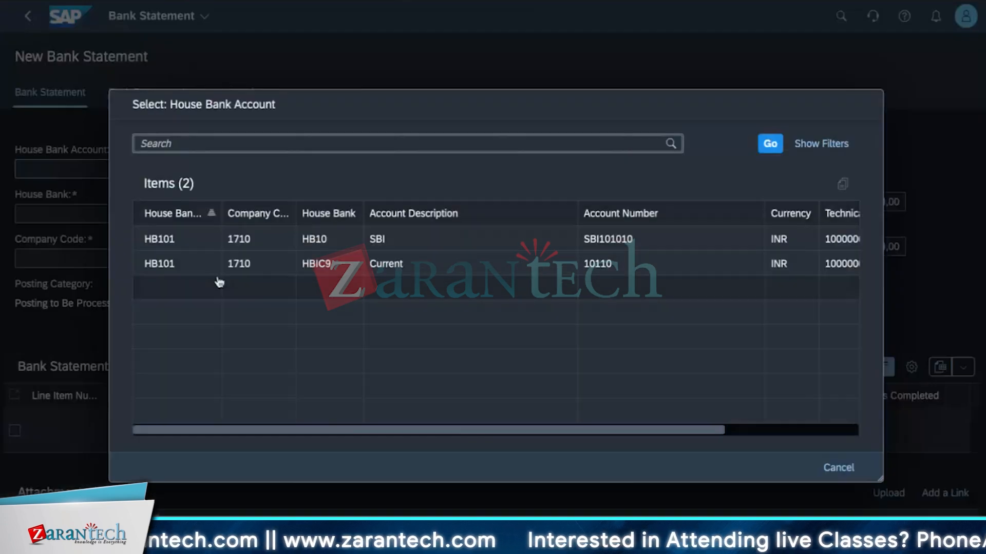
left_click(202, 245)
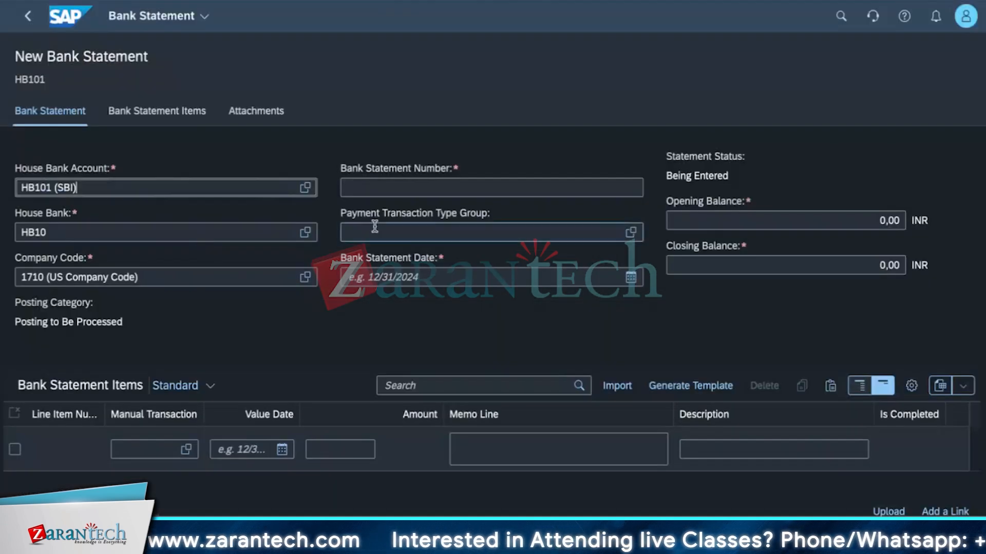
left_click(453, 187)
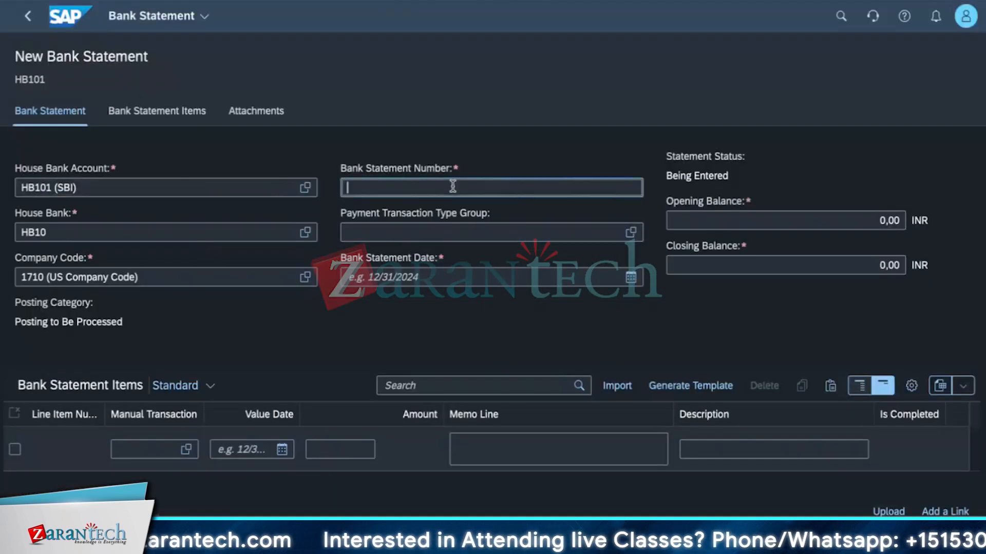
type("00")
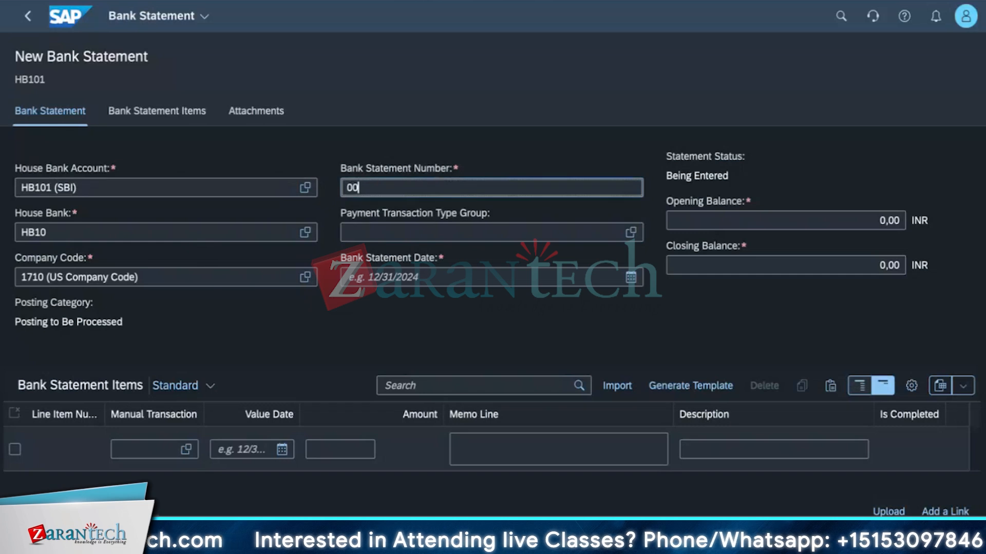
type("09")
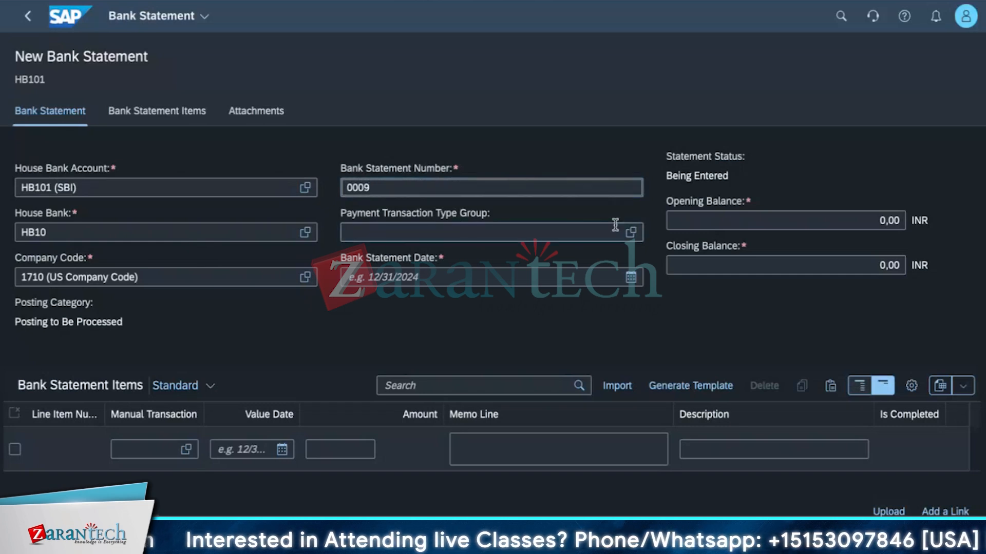
- Set the payment transaction type group to MT940 (SWIFT) and the bank statement date to 09/16/2024
left_click(631, 232)
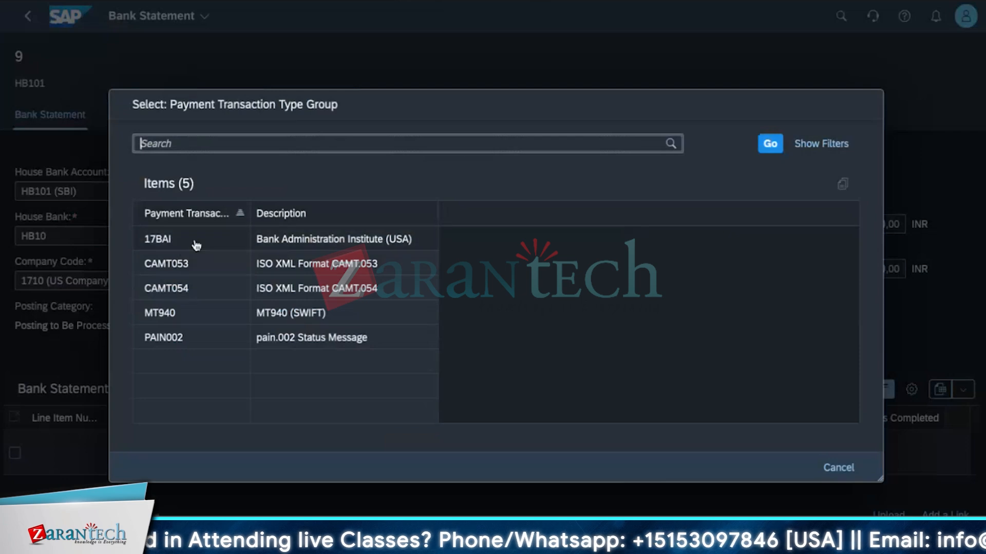
left_click(169, 314)
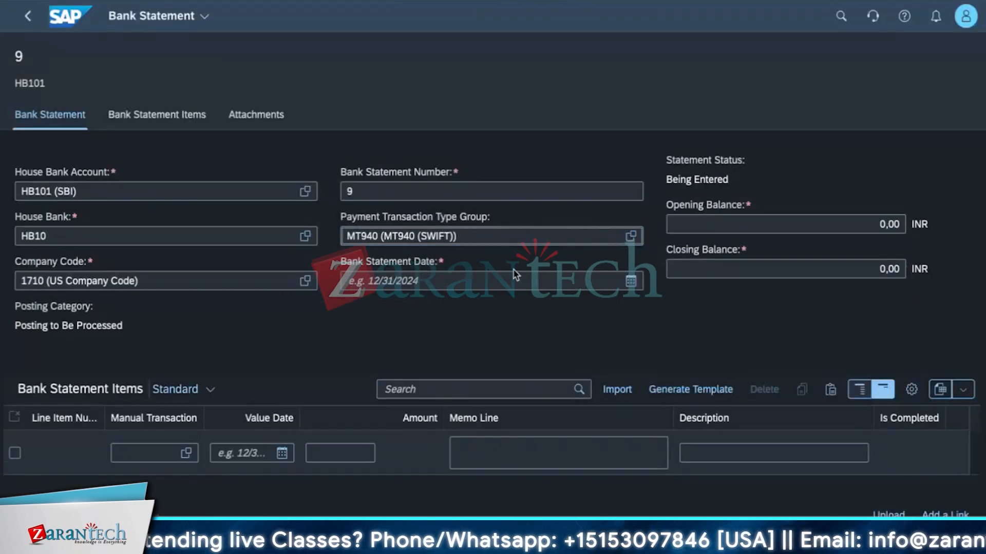
left_click(631, 281)
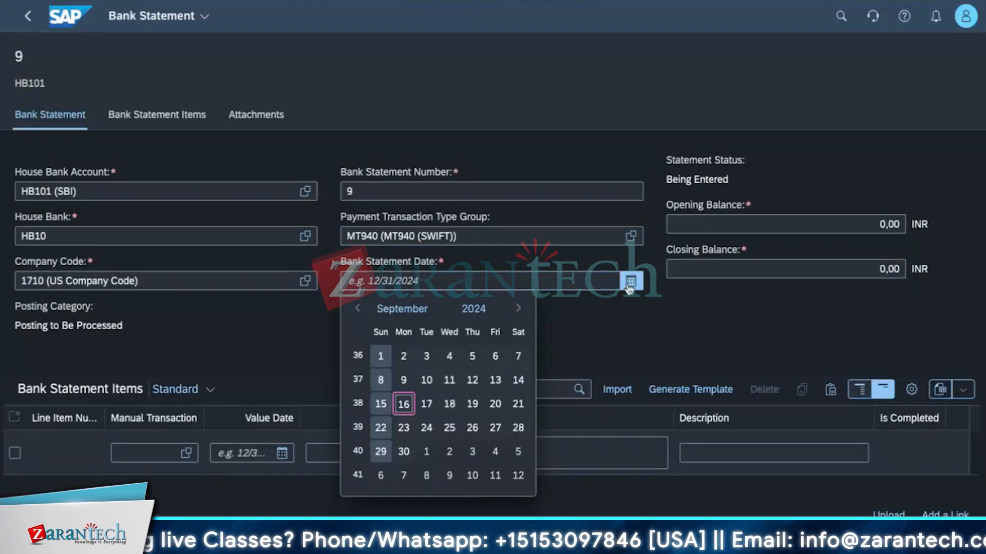
left_click(403, 404)
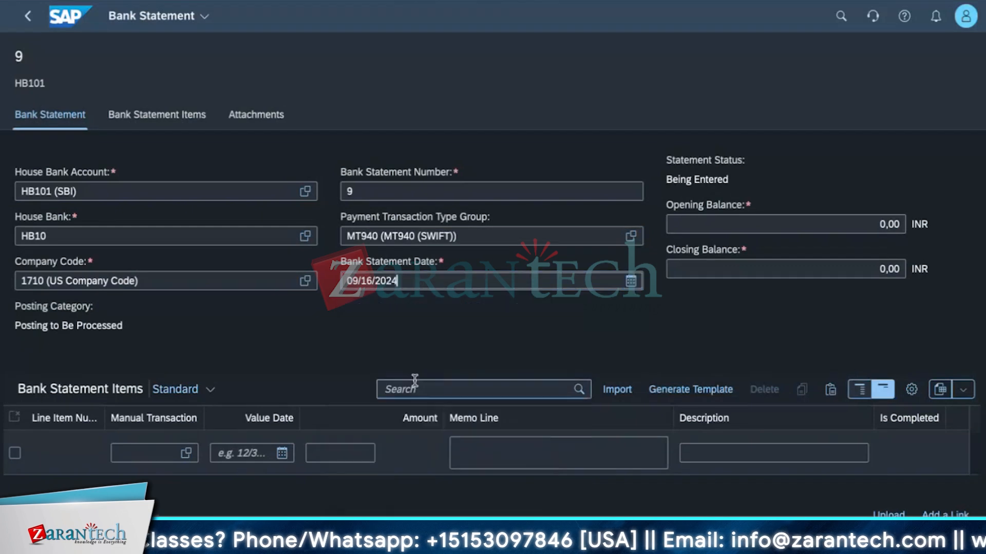
- Set the statement's closing balance to 100 INR
scroll(426, 353, "down", 5)
scroll(426, 353, "up", 5)
left_click(883, 269)
type("10")
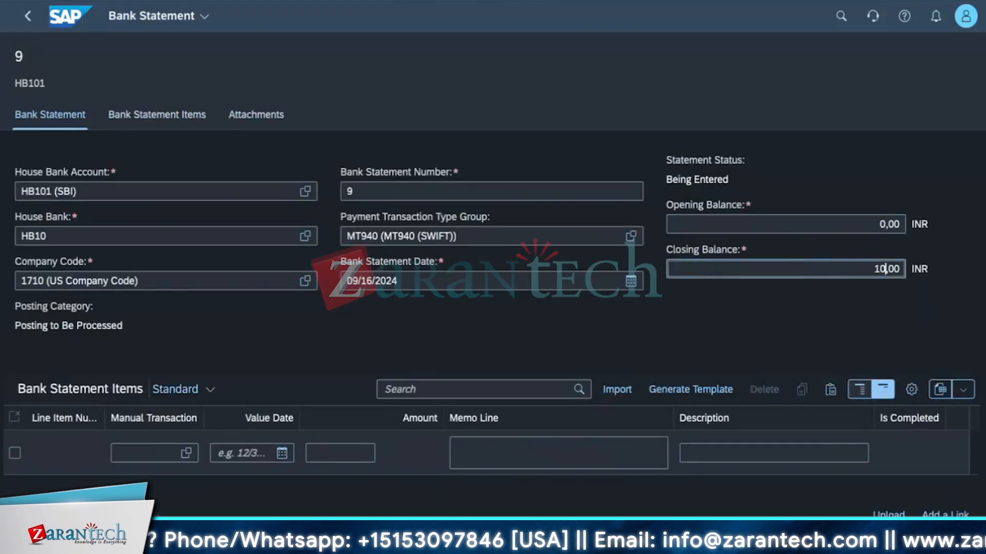
left_click(636, 328)
- Add a statement item with manual transaction F005, value date 09/15/2024 and an amount of 100 INR
scroll(290, 454, "down", 2)
left_click(186, 428)
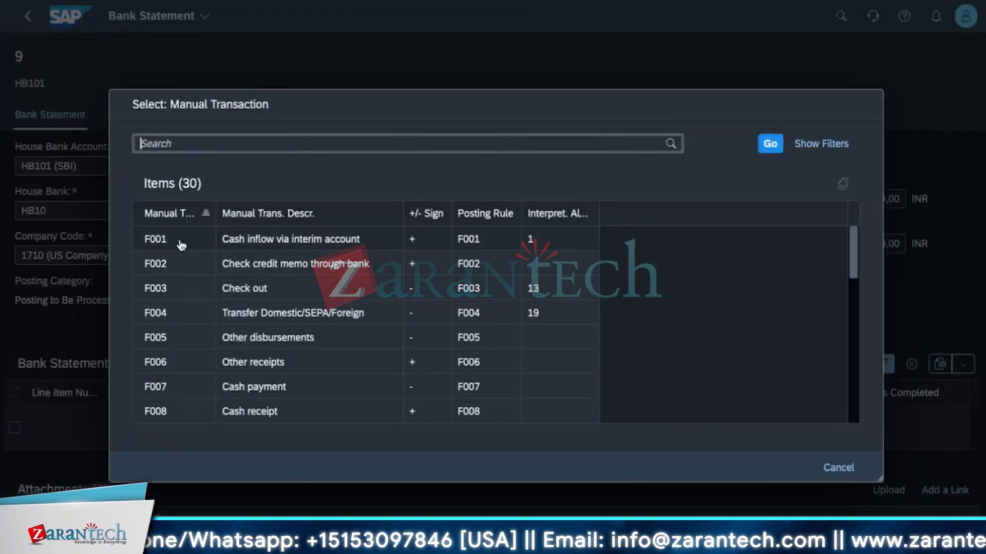
left_click(172, 337)
left_click(287, 428)
left_click(255, 325)
left_click(370, 427)
type("100")
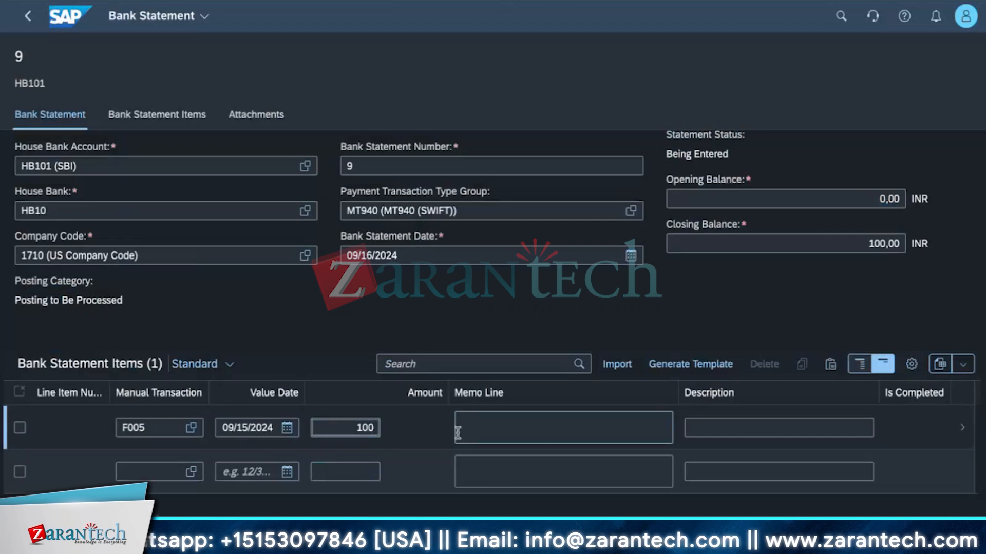
left_click(438, 429)
- Open item 1, assign it the first external transaction offered and apply the change
scroll(246, 365, "down", 3)
scroll(368, 450, "down", 2)
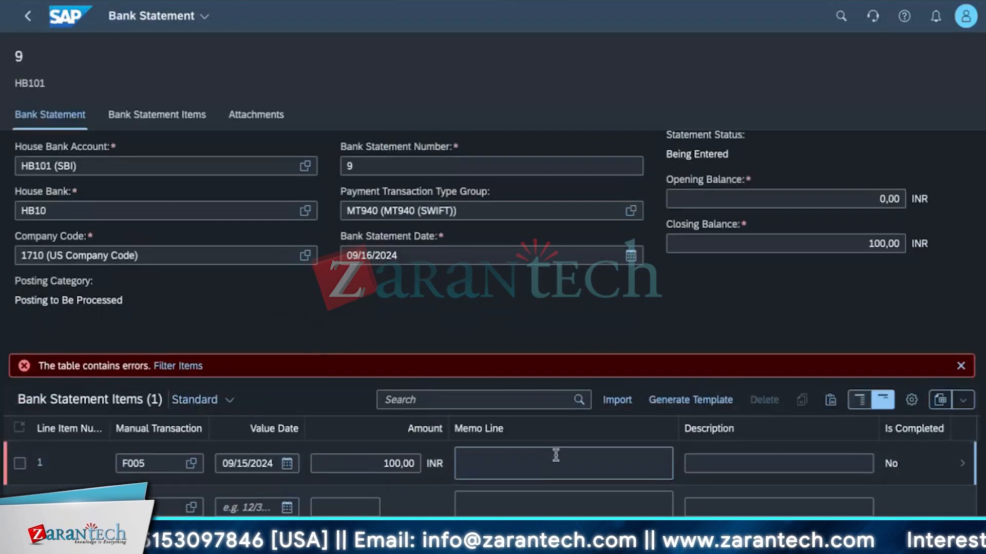
left_click(554, 456)
scroll(252, 441, "up", 4)
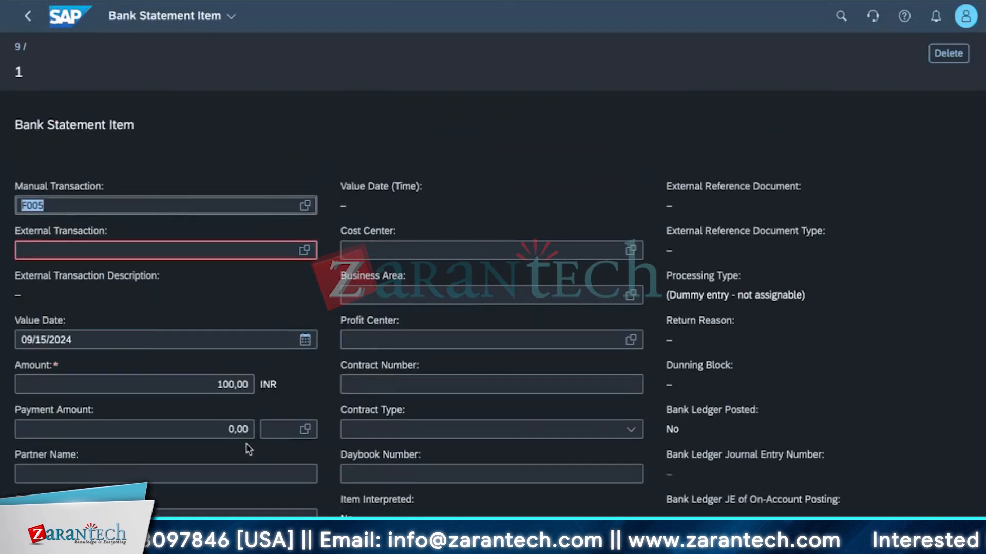
left_click(305, 237)
left_click(213, 246)
left_click(950, 534)
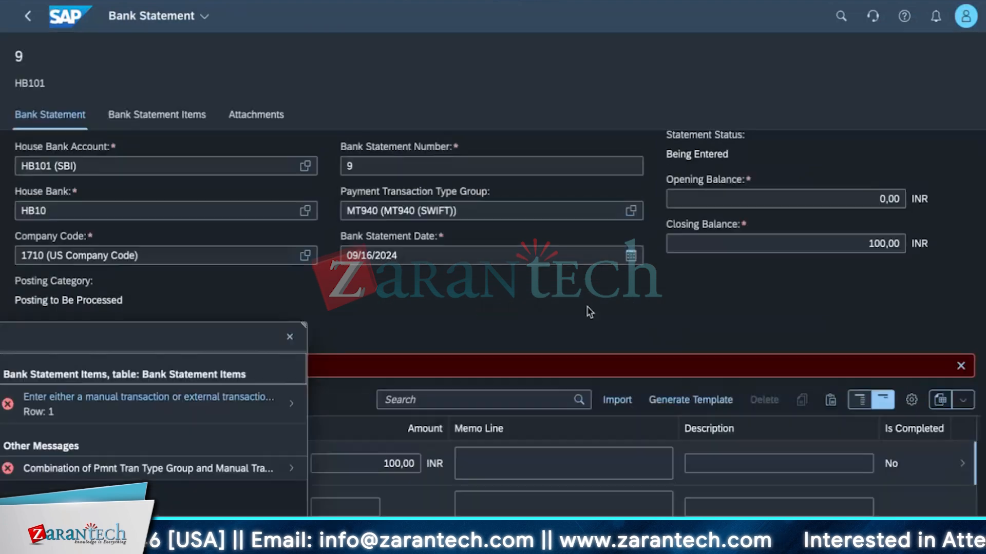
- Show the External Transaction column in the bank statement items table
left_click(911, 400)
scroll(395, 431, "down", 1)
left_click(283, 439)
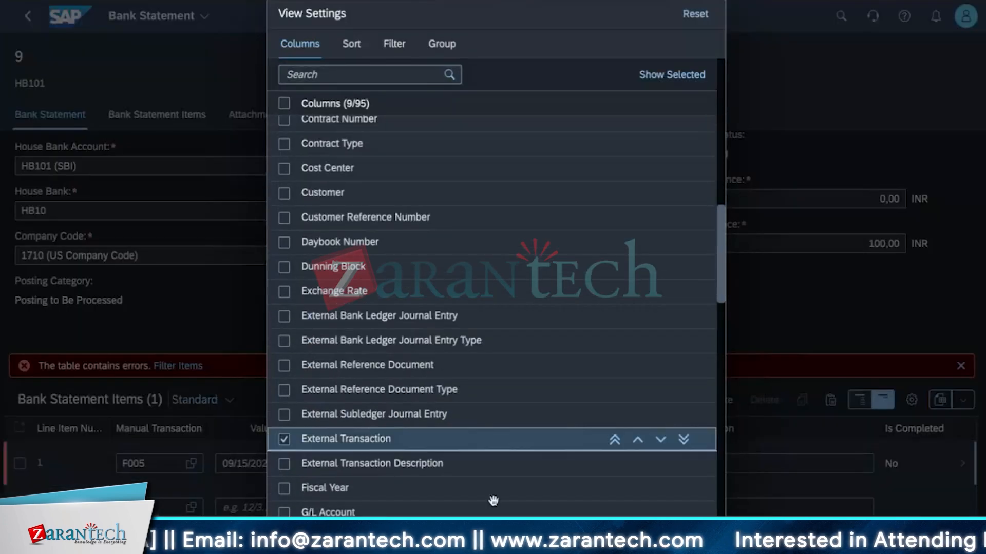
left_click(662, 533)
- Choose external transaction <54>ZSF054 for the blank item row
scroll(513, 462, "down", 2)
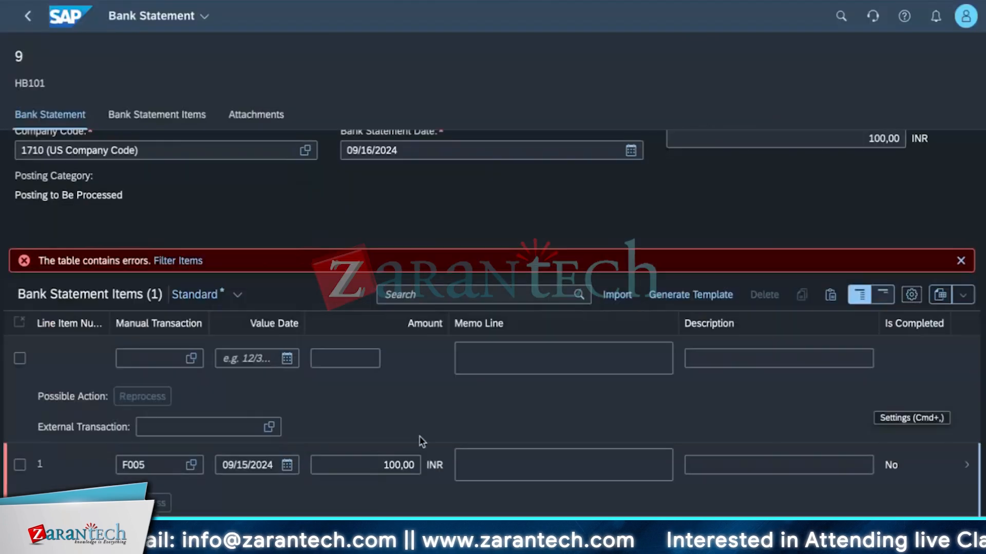
left_click(268, 427)
left_click(205, 245)
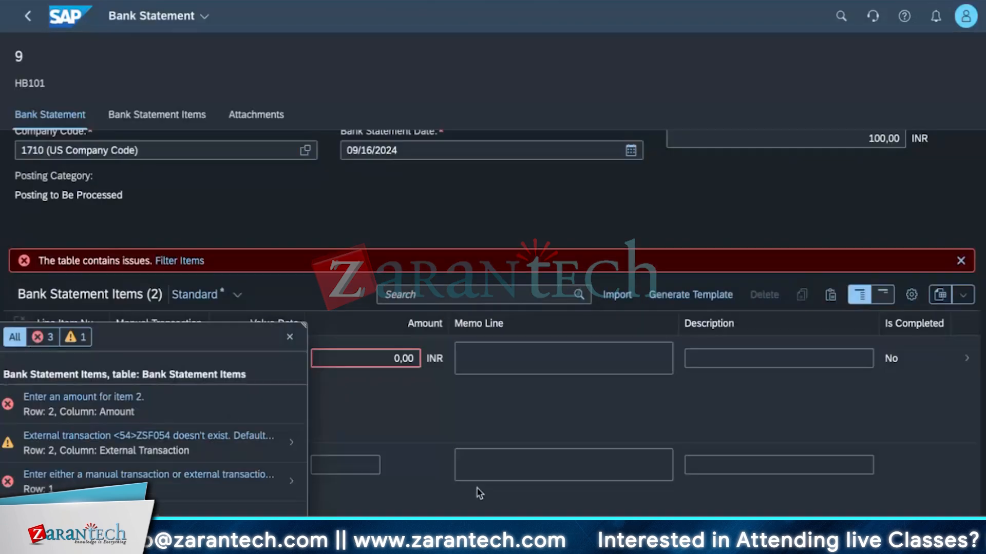
scroll(365, 441, "down", 3)
scroll(365, 435, "up", 4)
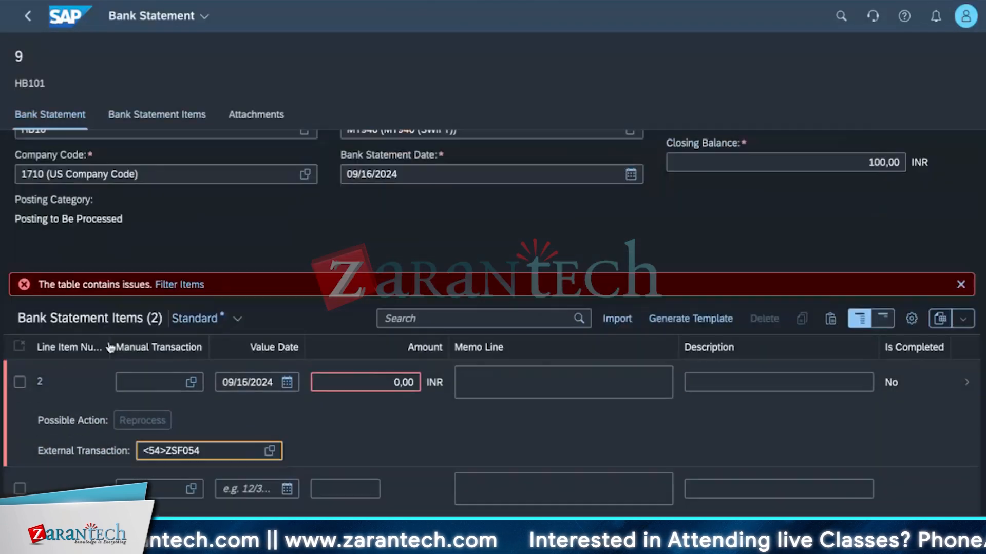
- Delete item 2 from the bank statement items
left_click(21, 384)
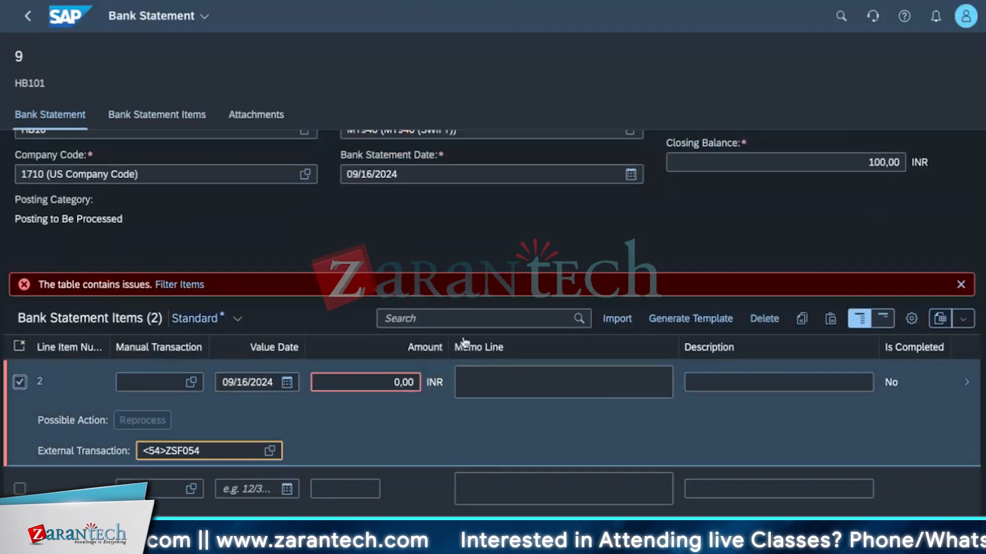
left_click(764, 319)
left_click(523, 327)
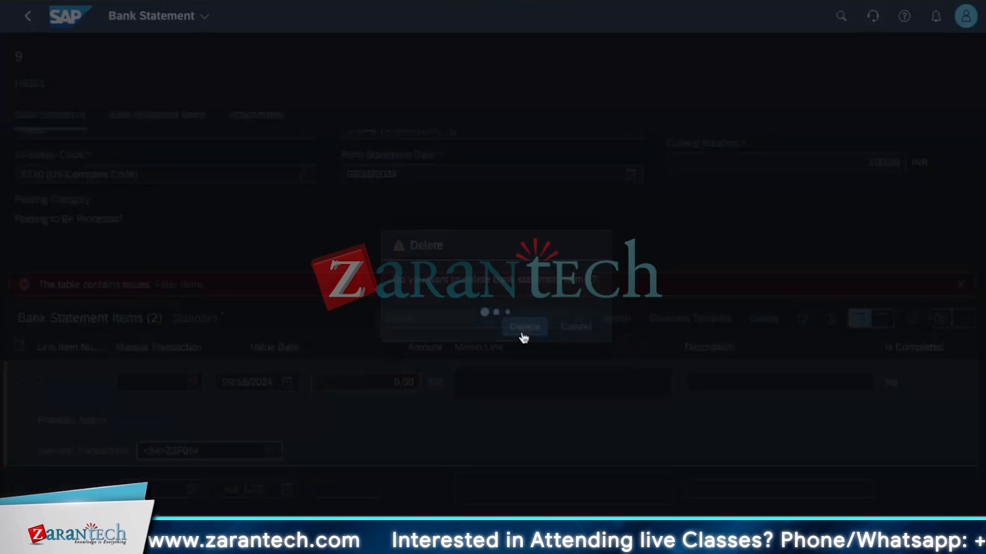
- Try to create bank statement 9 with its single item and close the messages
scroll(354, 437, "down", 3)
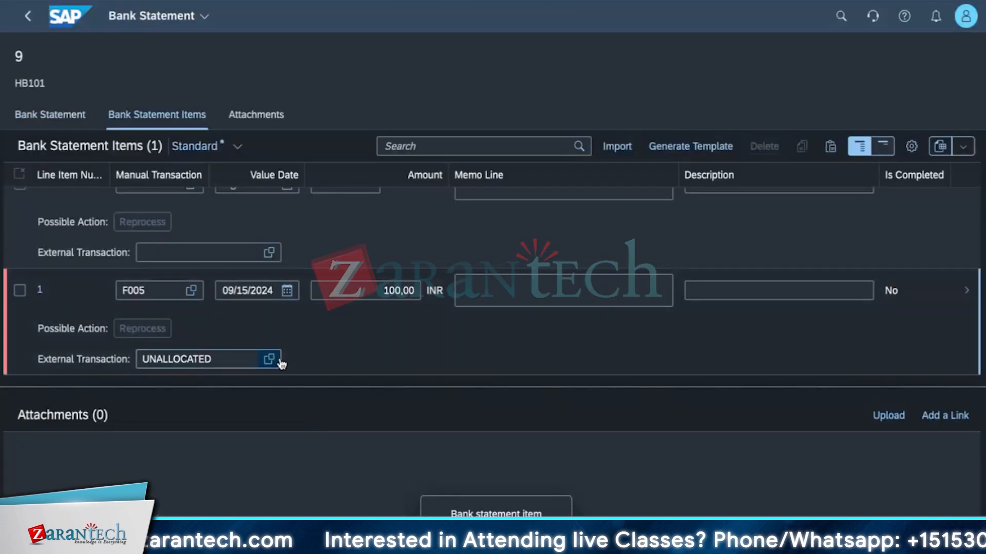
left_click(888, 536)
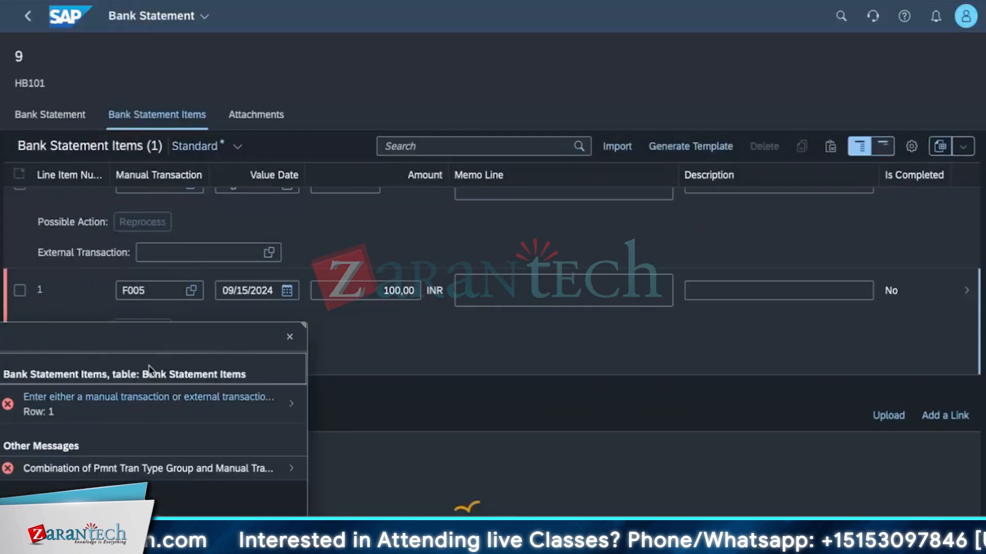
left_click(539, 335)
- Review the manual and external transaction entries in the details of item 1 and try to create bank statement 9 again
scroll(552, 394, "up", 1)
left_click(553, 396)
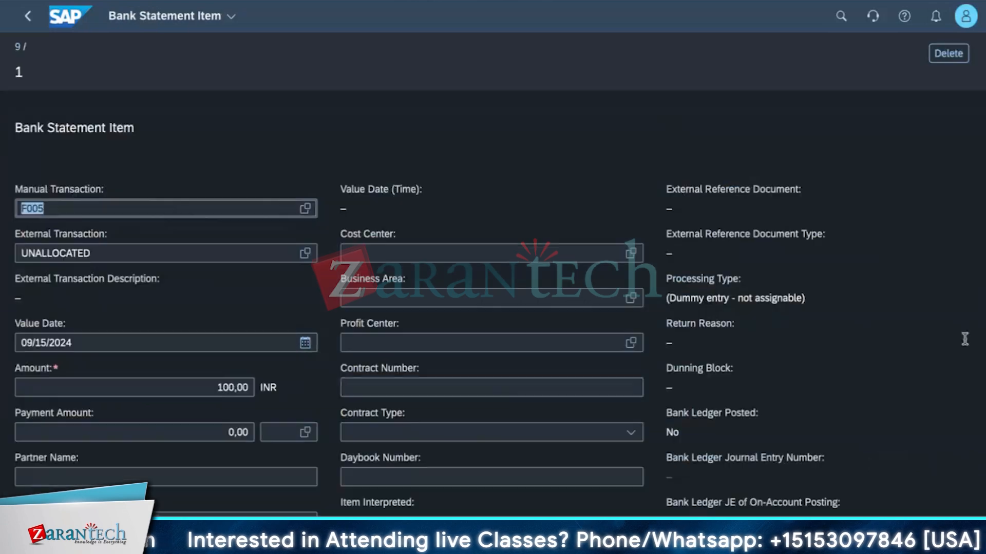
scroll(253, 414, "down", 5)
scroll(220, 282, "up", 5)
left_click(303, 253)
left_click(287, 261)
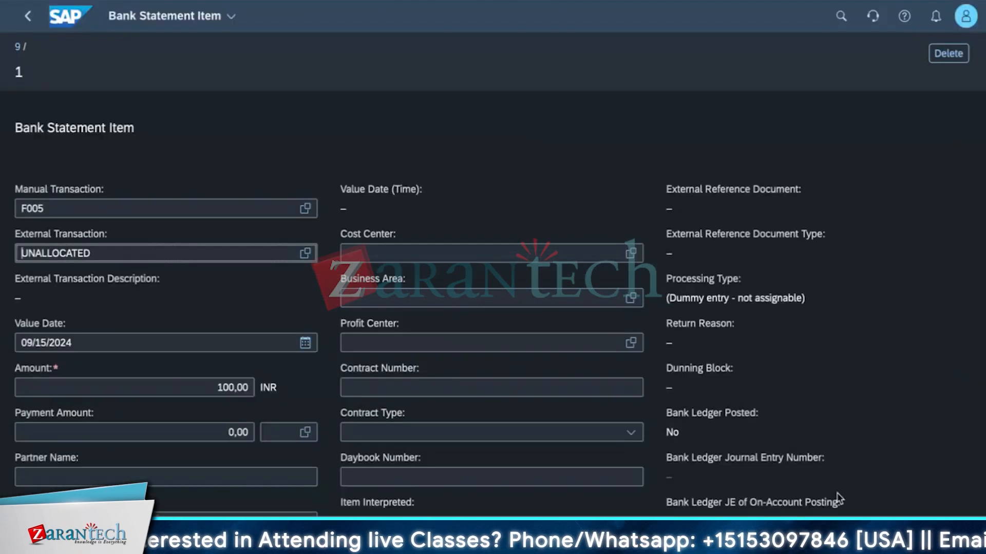
left_click(949, 536)
left_click(462, 2)
key("Return")
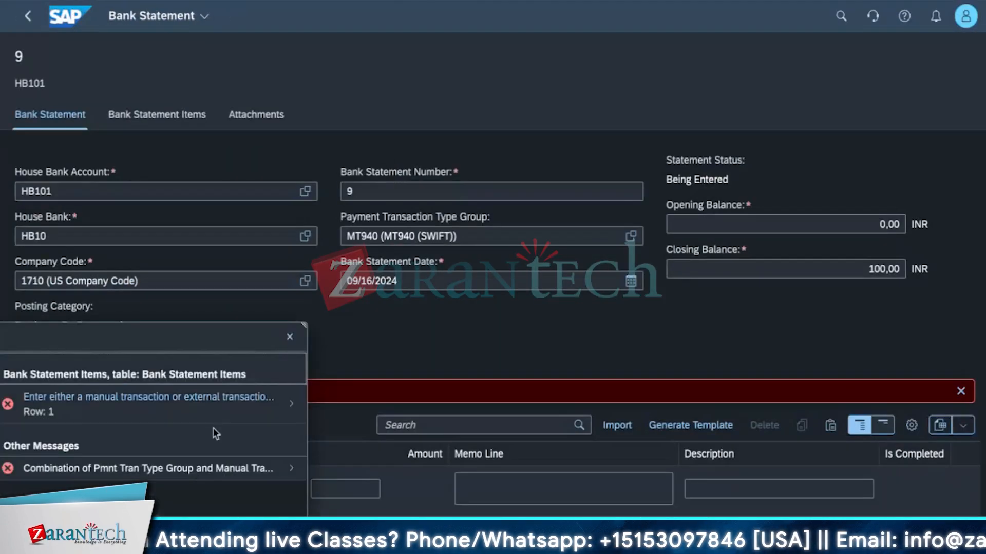
- Clear manual transaction F005 from item 1, keeping external transaction UNALLOCATED, and create bank statement 9
left_click(290, 405)
left_click(409, 477)
scroll(409, 477, "down", 4)
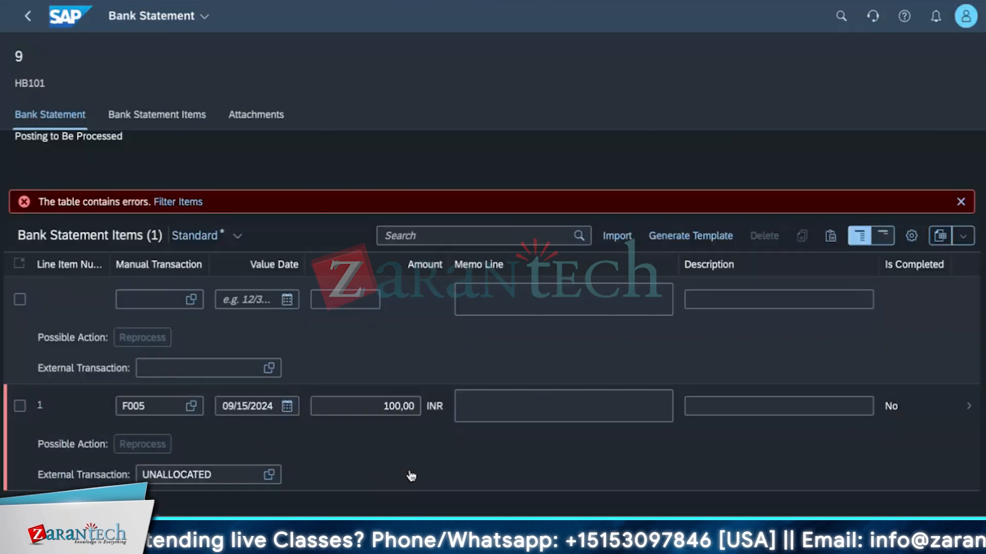
double_click(176, 411)
key("BackSpace")
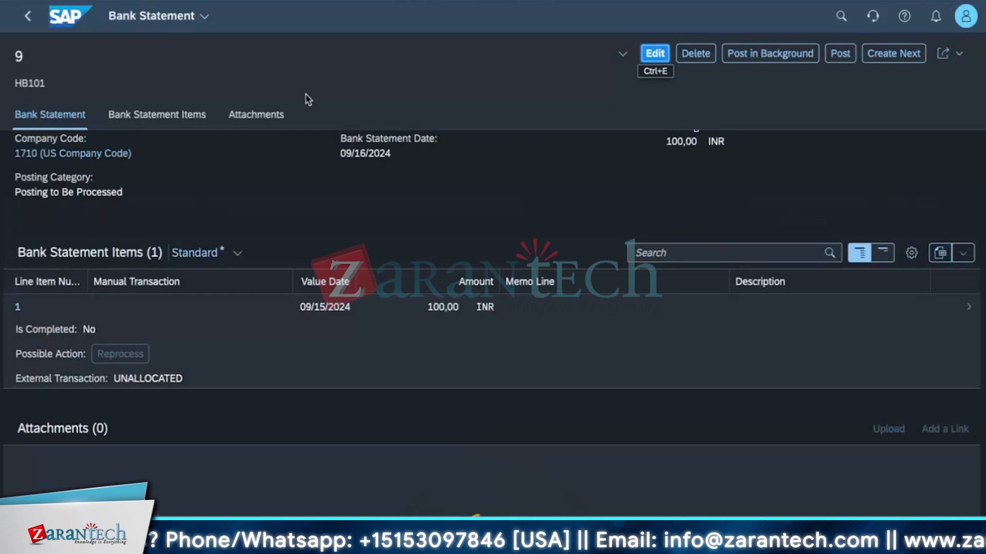
- Post bank statement 9 and open the Manage Bank Statements app
left_click(839, 53)
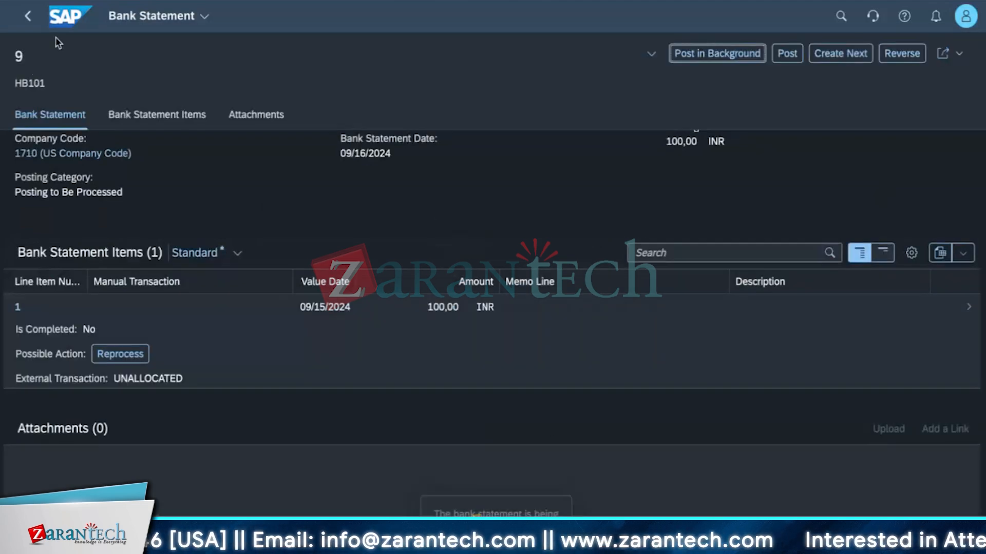
left_click(28, 16)
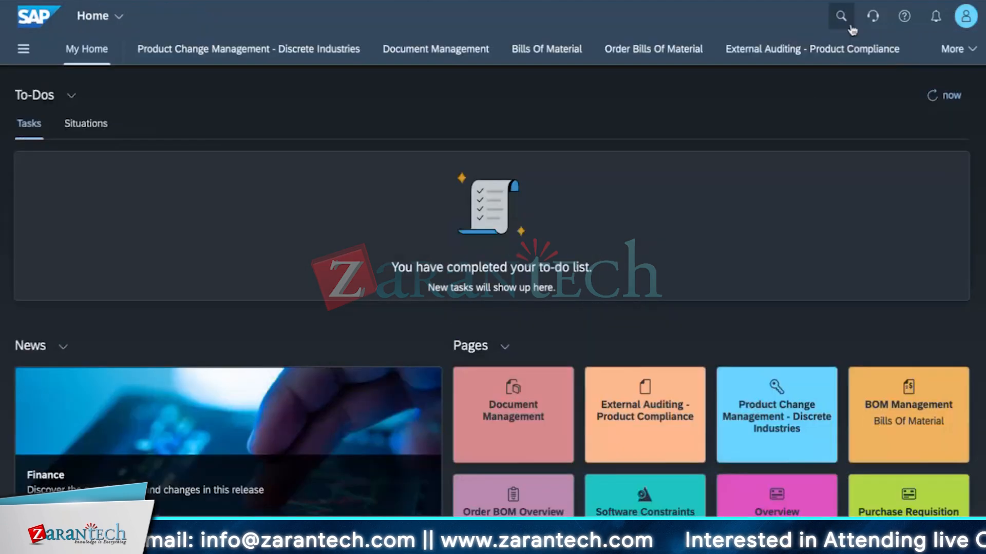
left_click(849, 29)
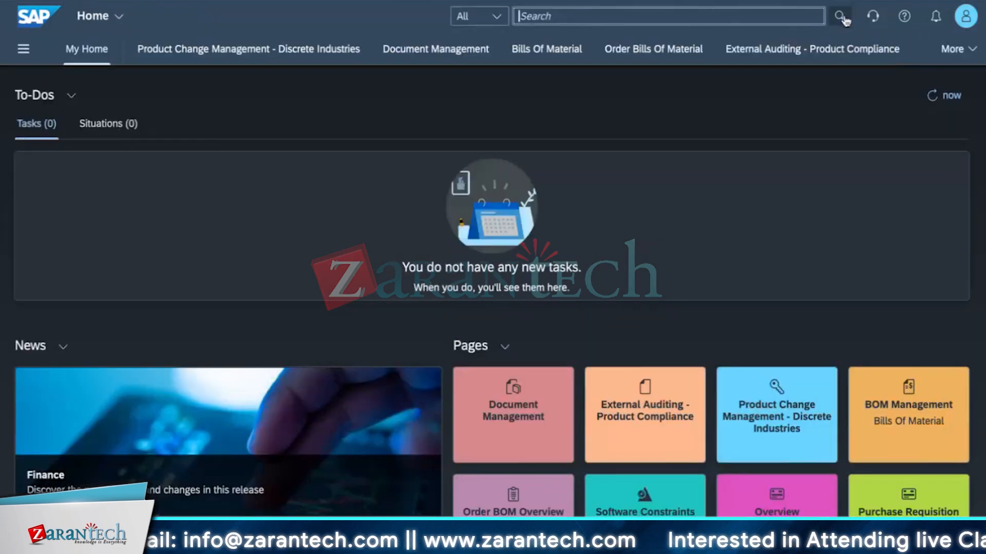
type("manage bank")
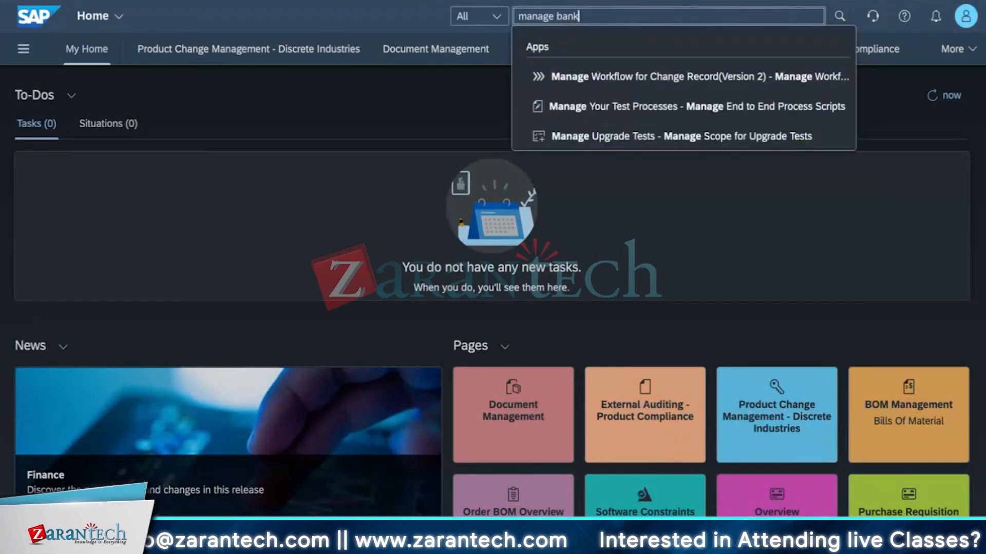
type(" stateme")
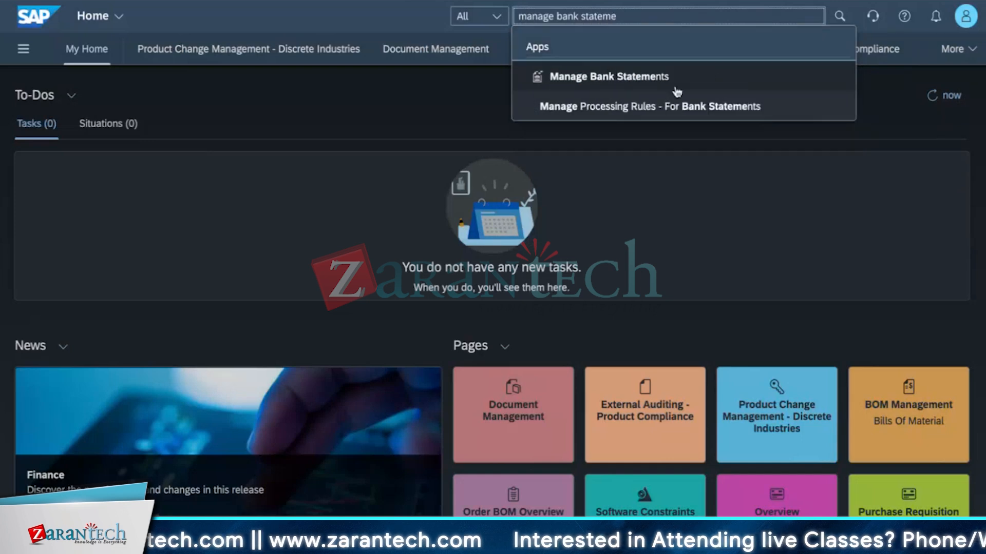
left_click(655, 86)
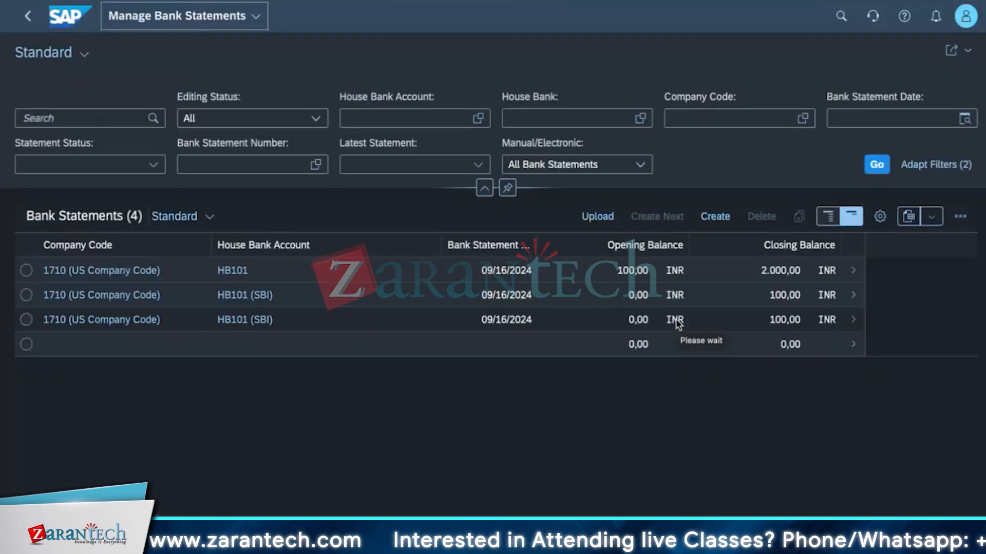
- List the electronic bank statements only, followed by the manual bank statements only
left_click(639, 165)
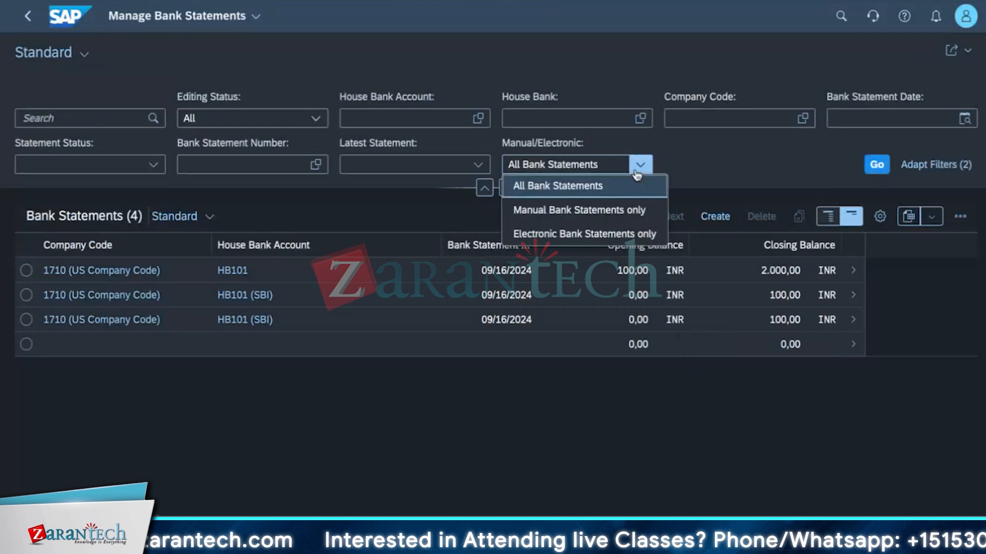
left_click(577, 229)
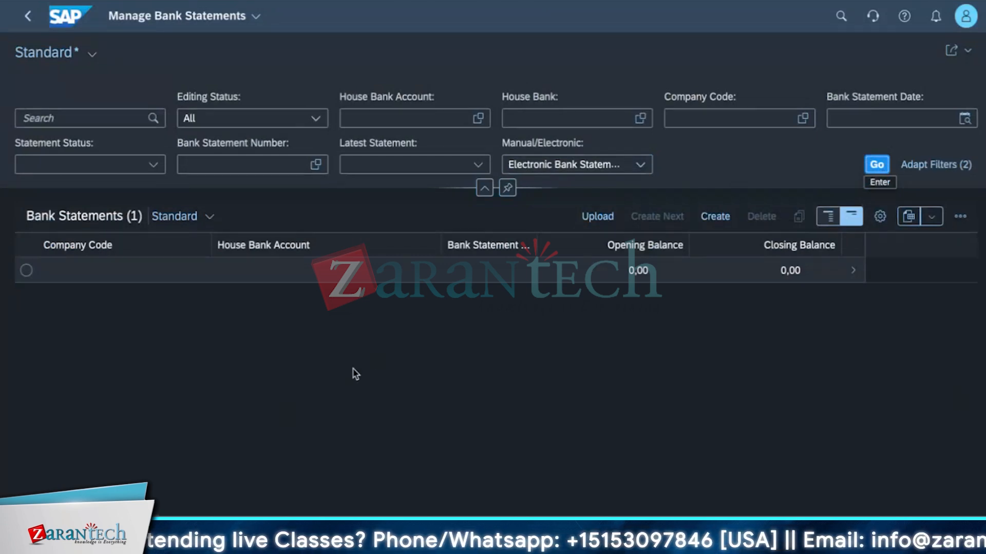
left_click(611, 166)
left_click(629, 211)
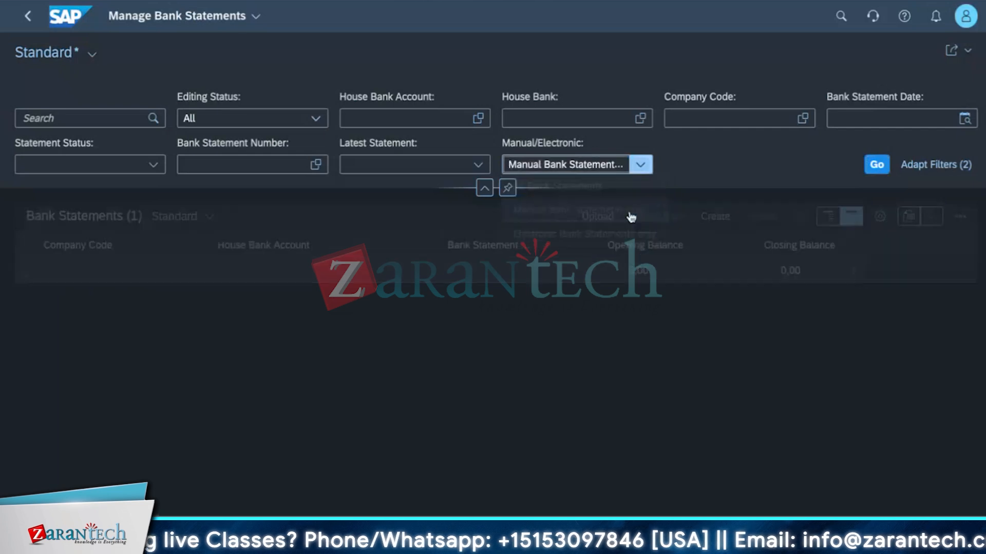
left_click(877, 167)
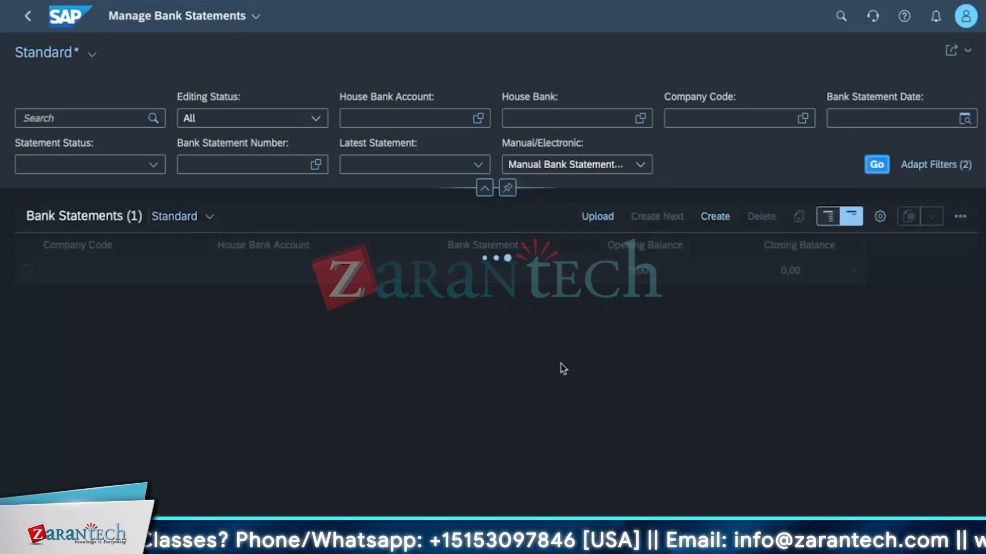
- Search the system for "schedule manager"
left_click(841, 16)
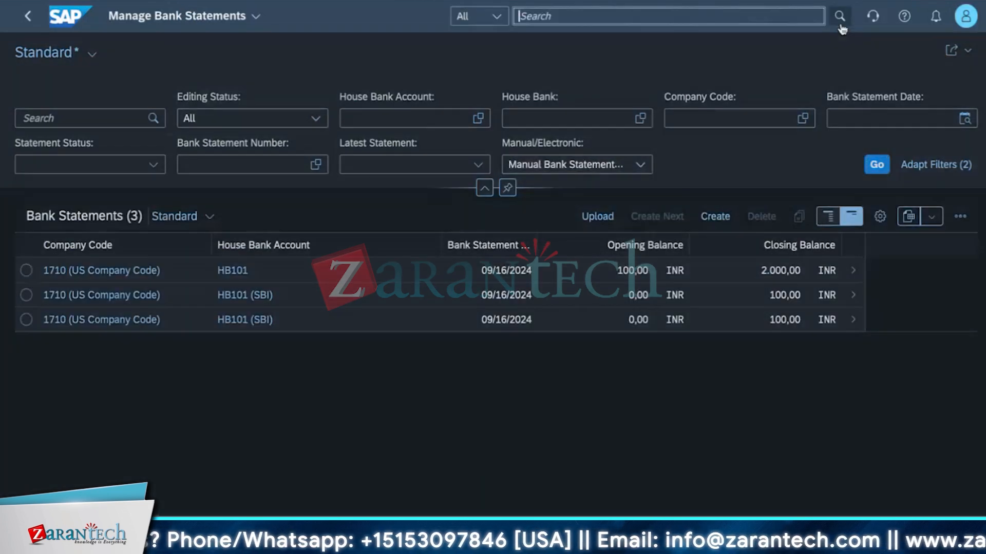
type("schedule")
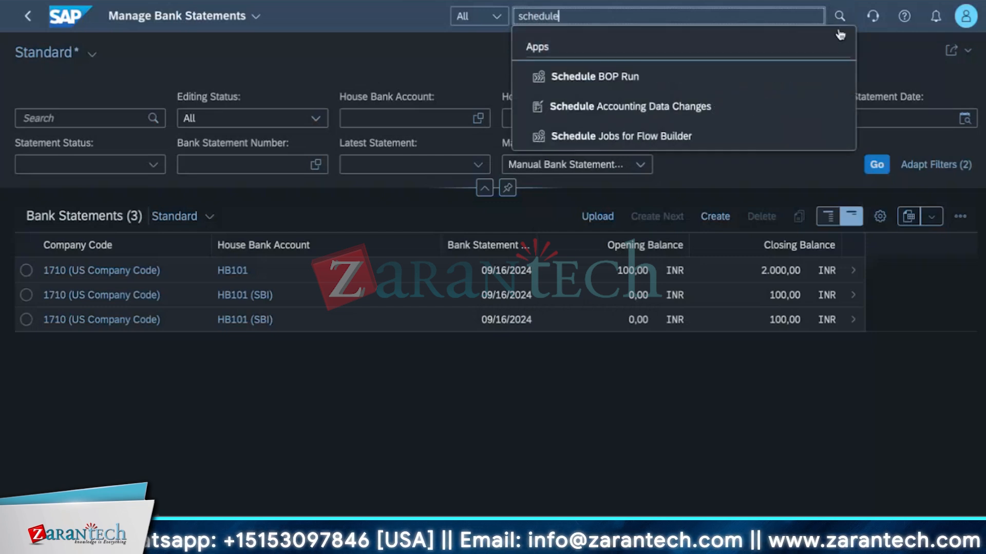
type(" manager")
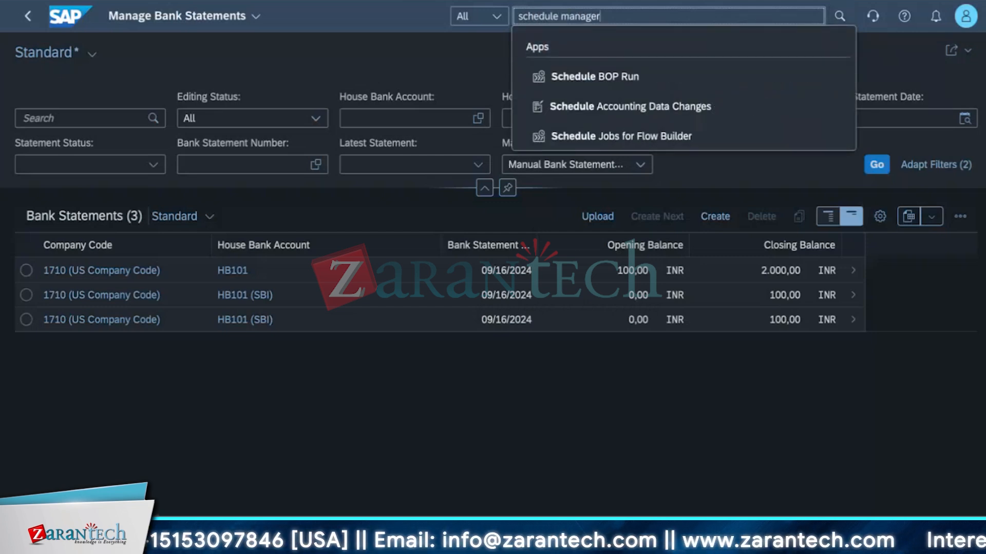
key("Return")
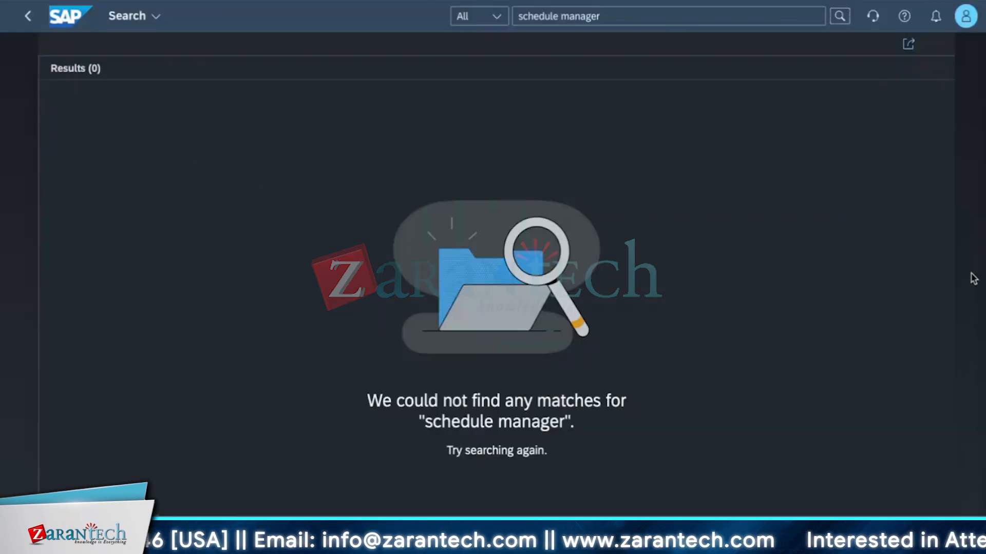
- Shorten the search term to "schedule" and show all matching apps
left_click(663, 17)
key("BackSpace")
key("BackSpace")
key("BackSpace")
key("BackSpace")
key("BackSpace")
key("BackSpace")
key("BackSpace")
key("BackSpace")
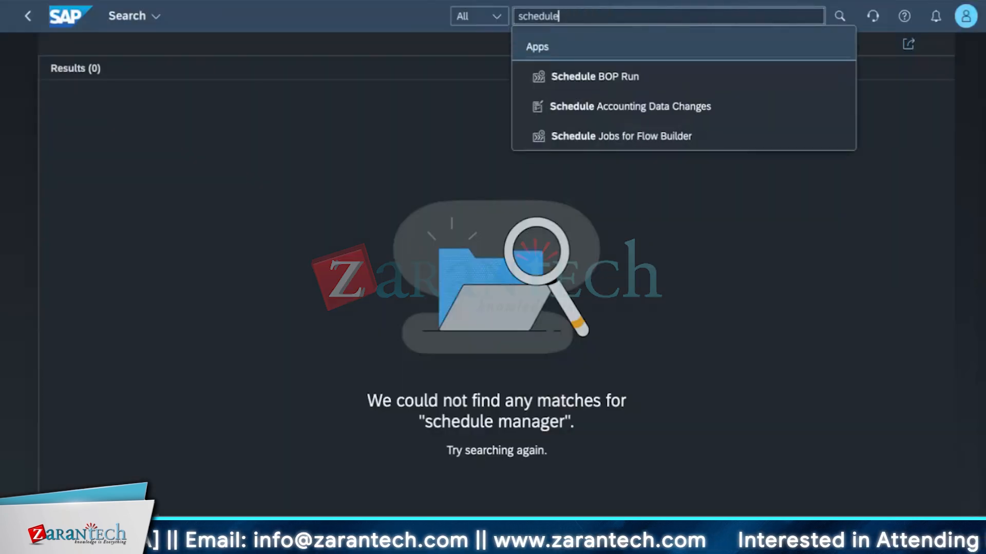
key("Return")
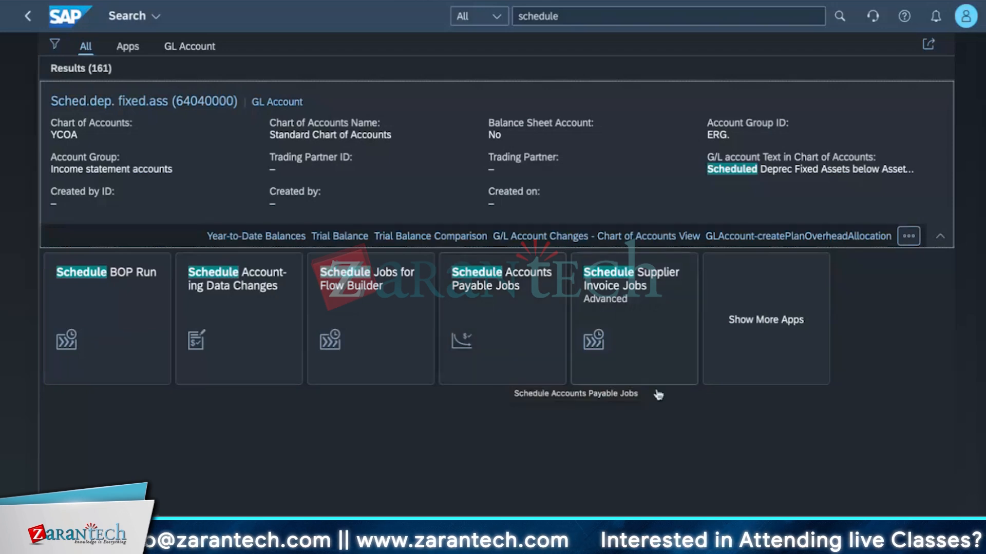
left_click(729, 334)
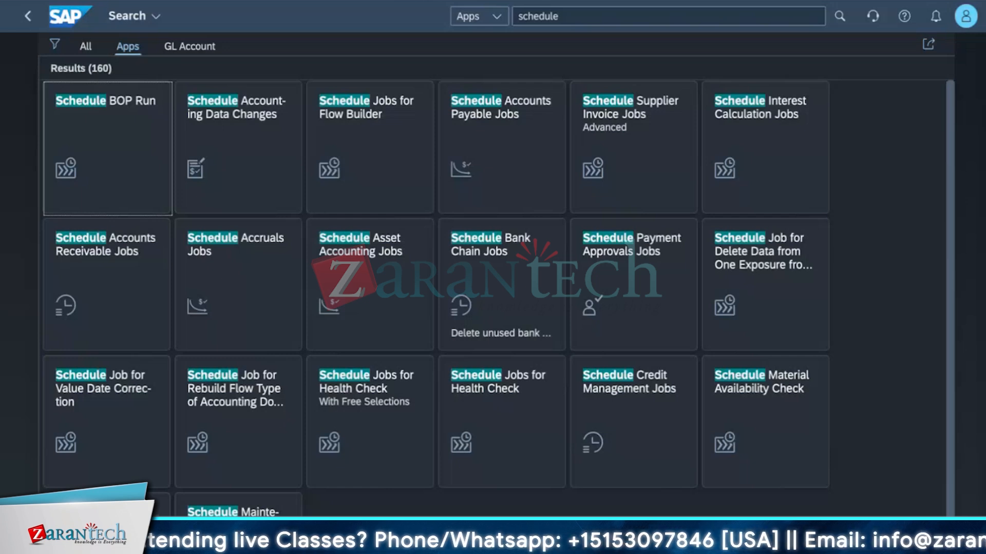
- Search the apps for "automatic statement"
left_click(634, 15)
key("BackSpace")
key("BackSpace")
key("BackSpace")
key("BackSpace")
key("BackSpace")
key("BackSpace")
key("BackSpace")
key("BackSpace")
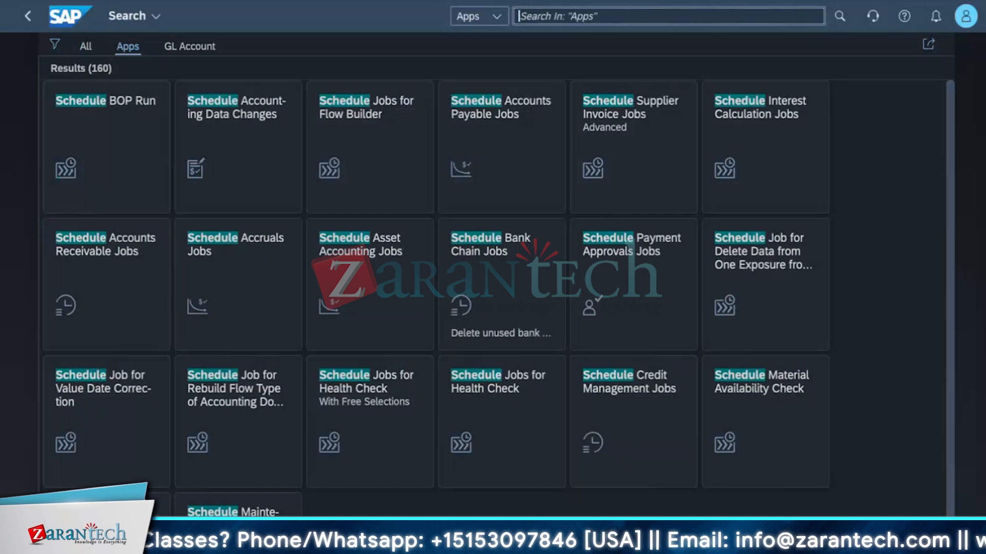
type("automatic")
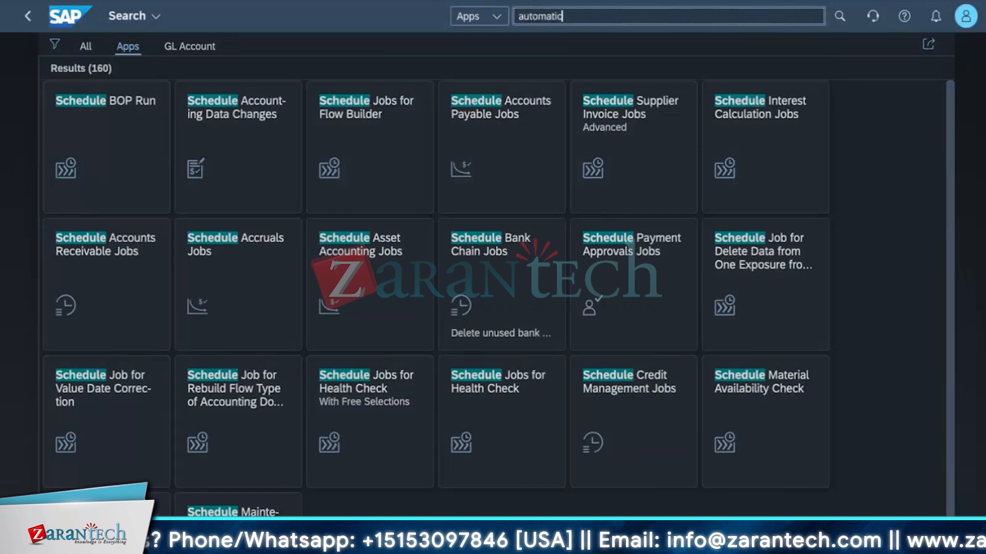
type(" s")
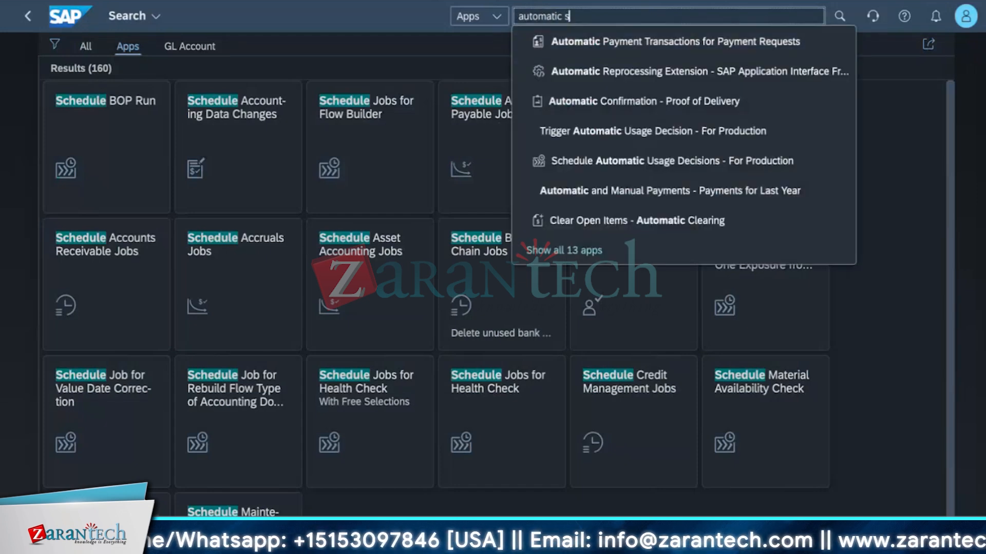
type("stat")
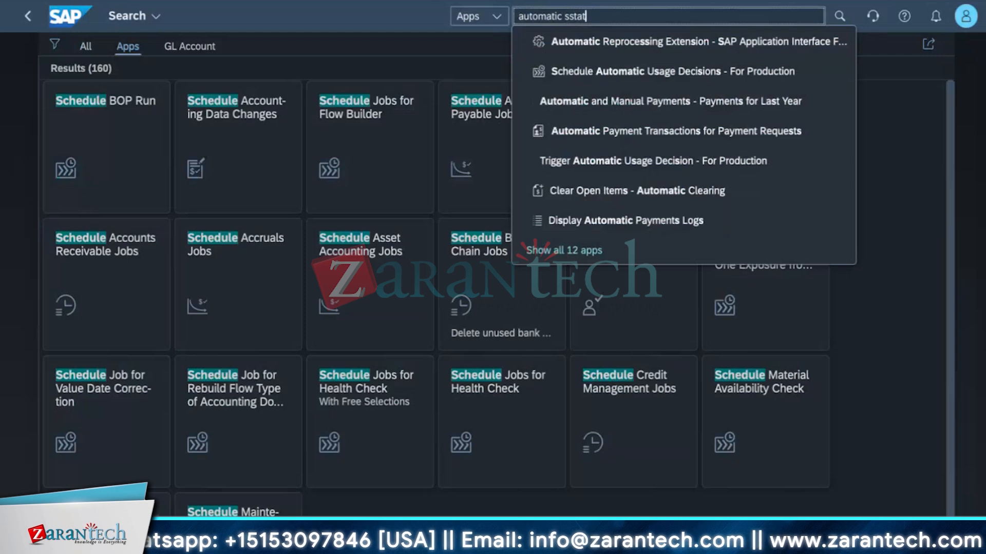
type("ement")
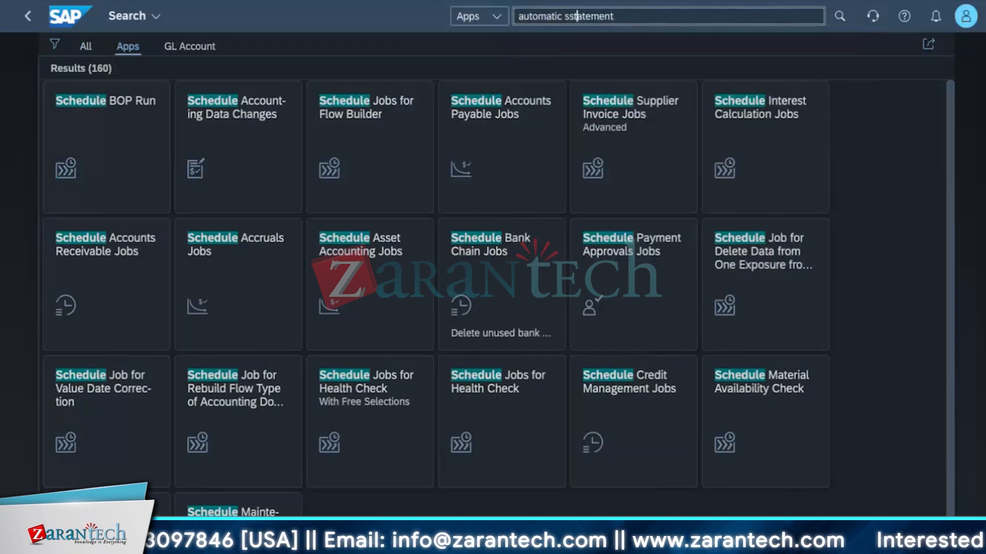
left_click(577, 16)
key("BackSpace")
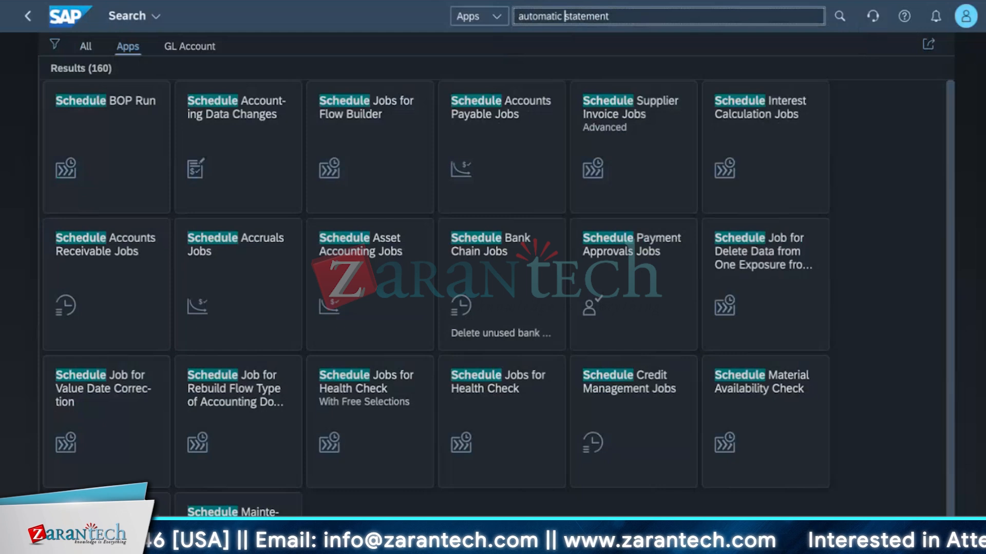
left_click(770, 15)
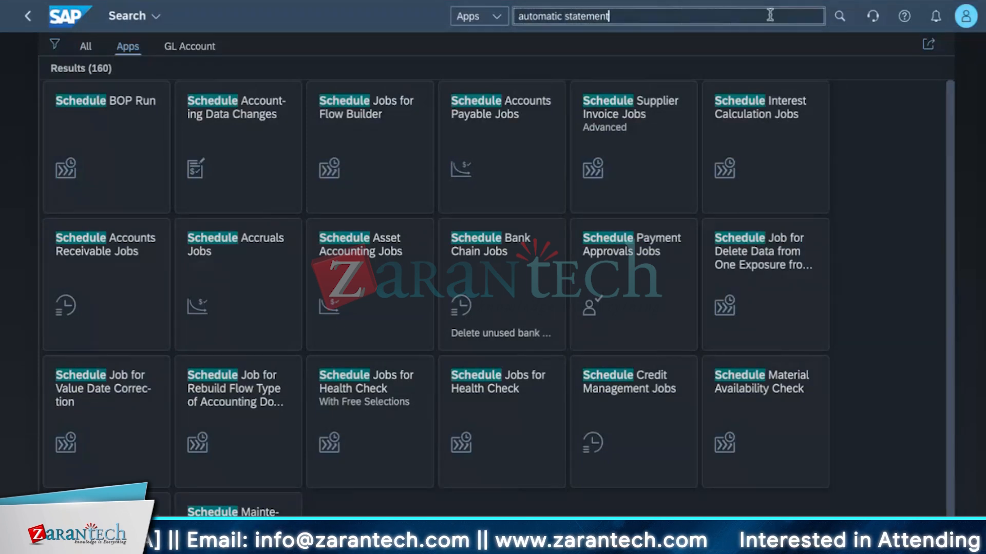
left_click(838, 17)
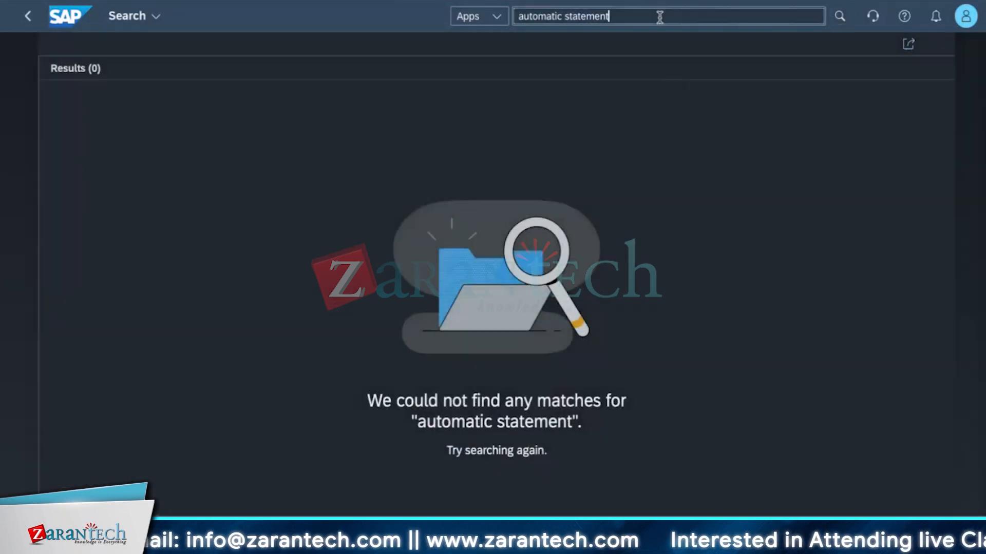
- Reduce the app search to "automatic" and show all matching apps
key("BackSpace")
key("BackSpace")
key("BackSpace")
key("BackSpace")
key("BackSpace")
key("BackSpace")
key("BackSpace")
key("BackSpace")
key("BackSpace")
key("BackSpace")
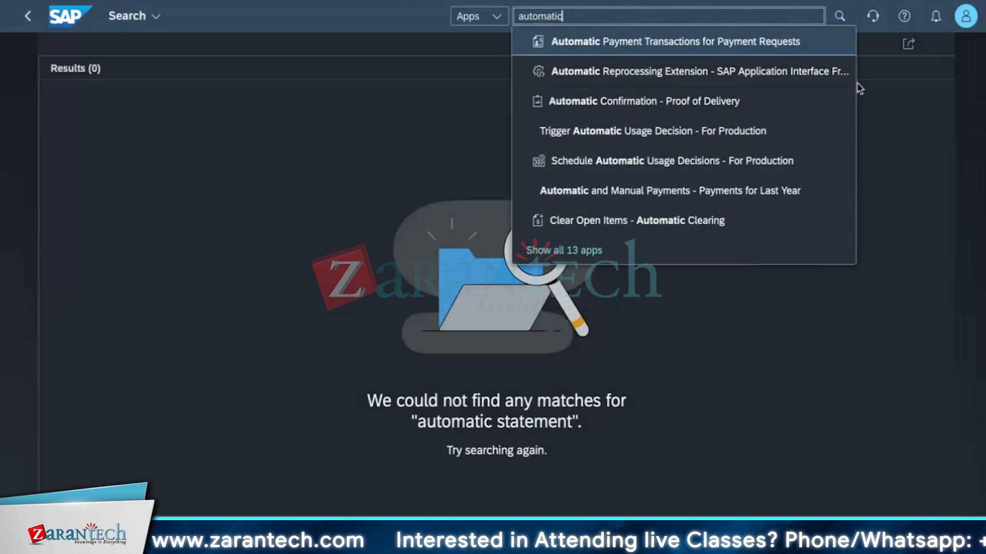
left_click(583, 251)
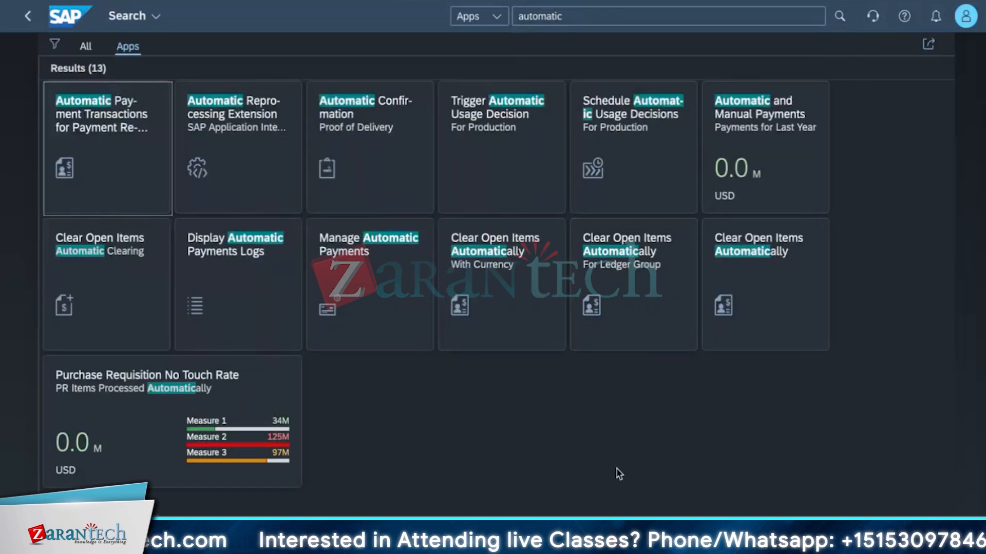
- Search the apps for "statement" and open Maintain Electronic Financial Statement Versions
left_click(610, 16)
key("BackSpace")
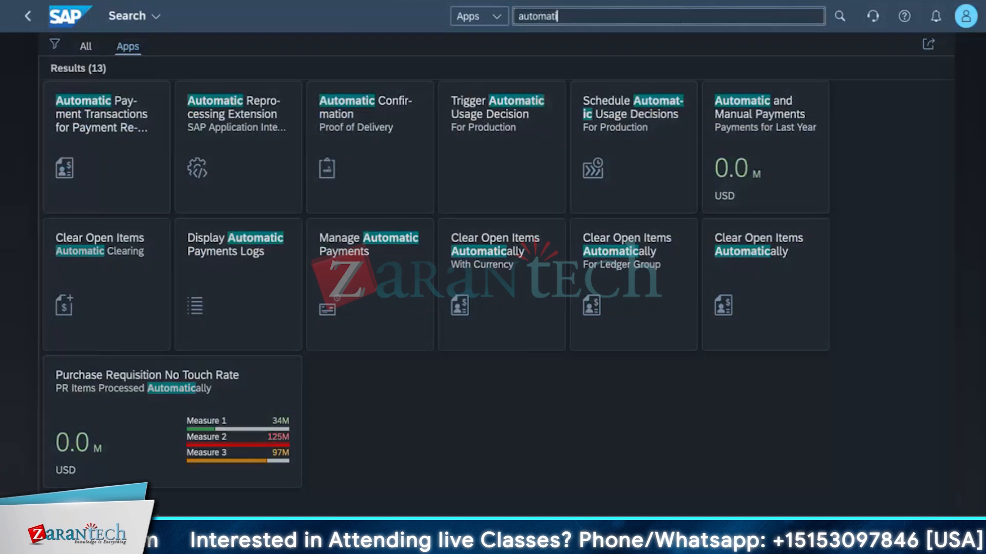
key("BackSpace")
key("BackSpace")
key("BackSpace")
key("BackSpace")
key("BackSpace")
key("BackSpace")
key("BackSpace")
key("BackSpace")
type("stat")
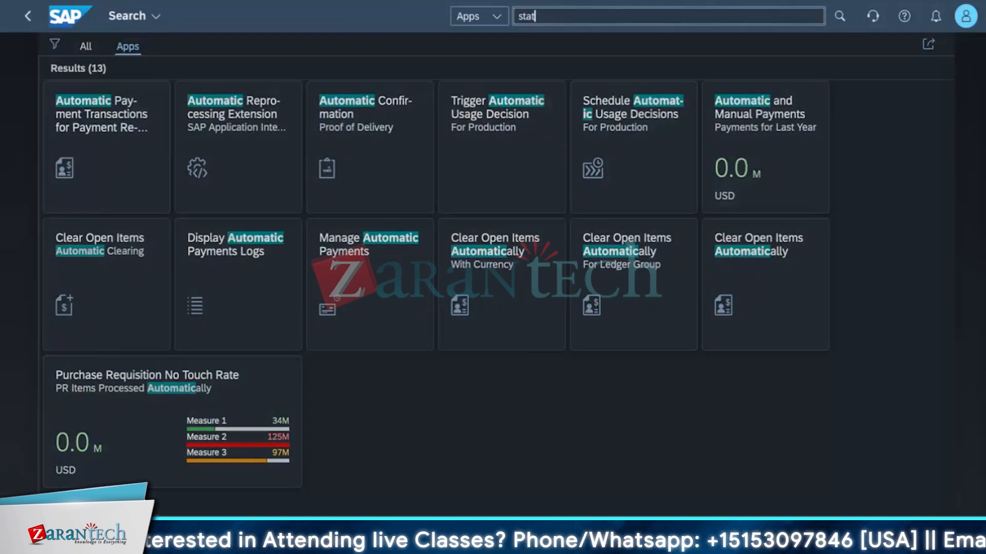
type("ement")
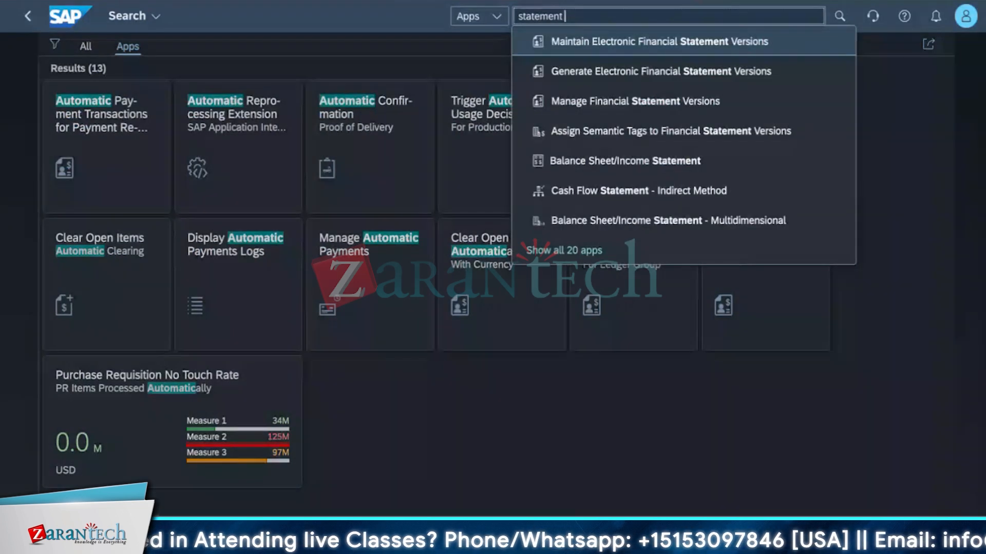
key("Return")
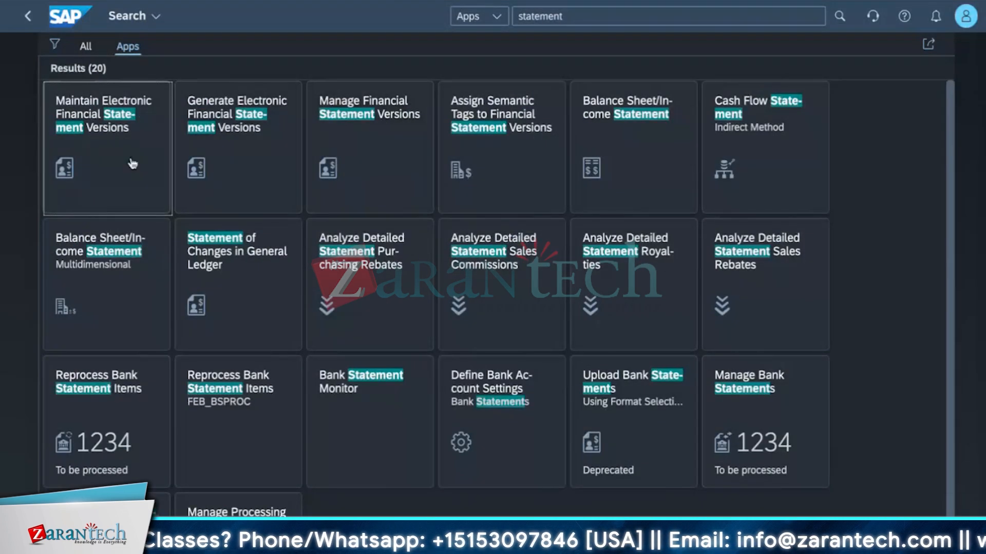
left_click(108, 163)
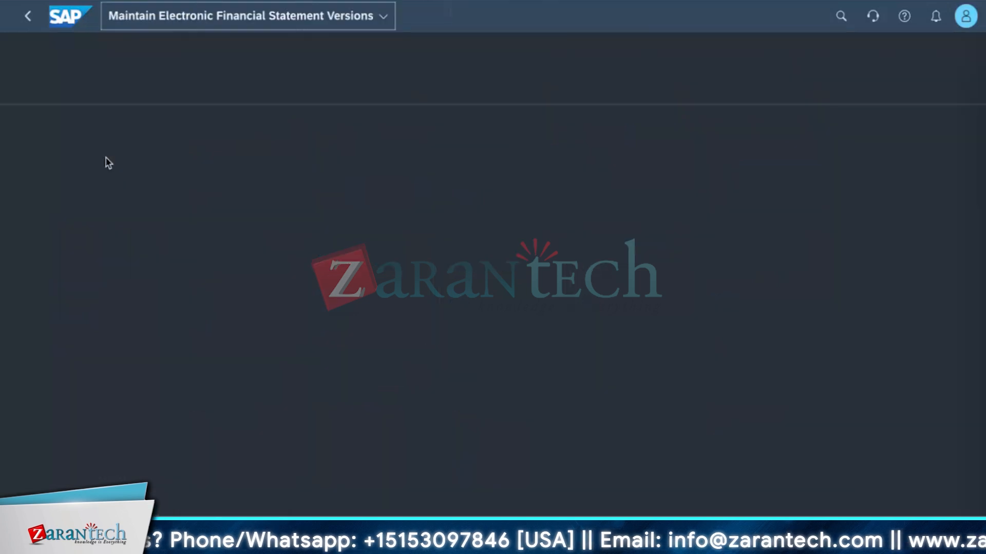